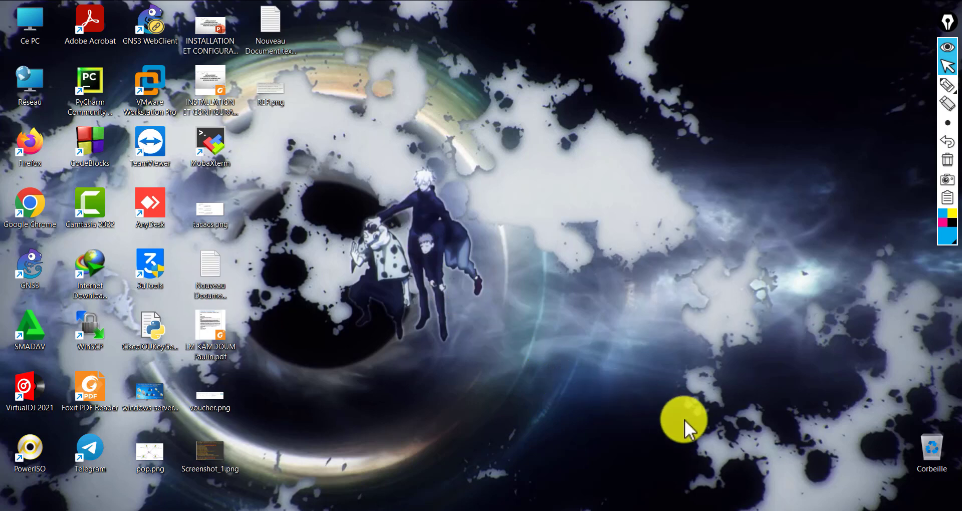
Open the Windows Server 2019 CPD virtual machine and bring up its sign-in prompt
{"action": "mouse_move", "coordinate": [725, 510]}
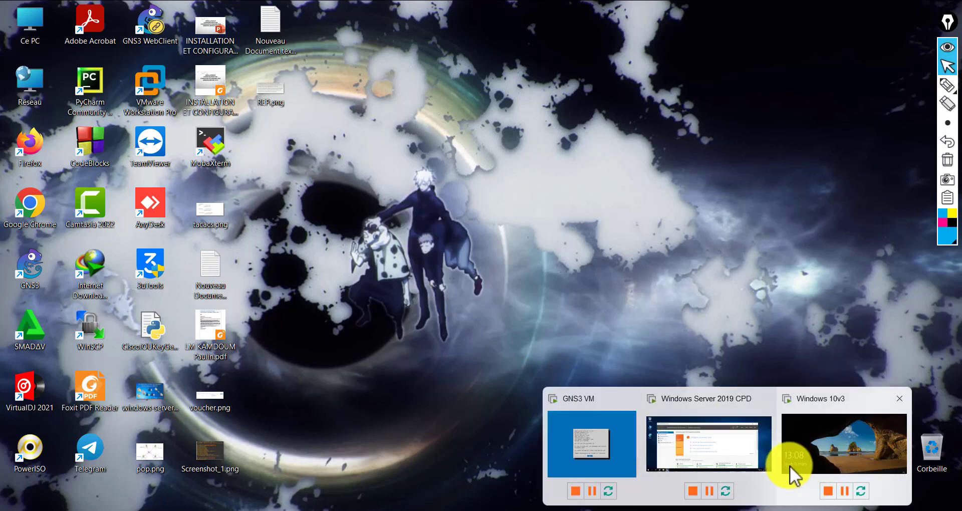
{"action": "left_click", "coordinate": [704, 443]}
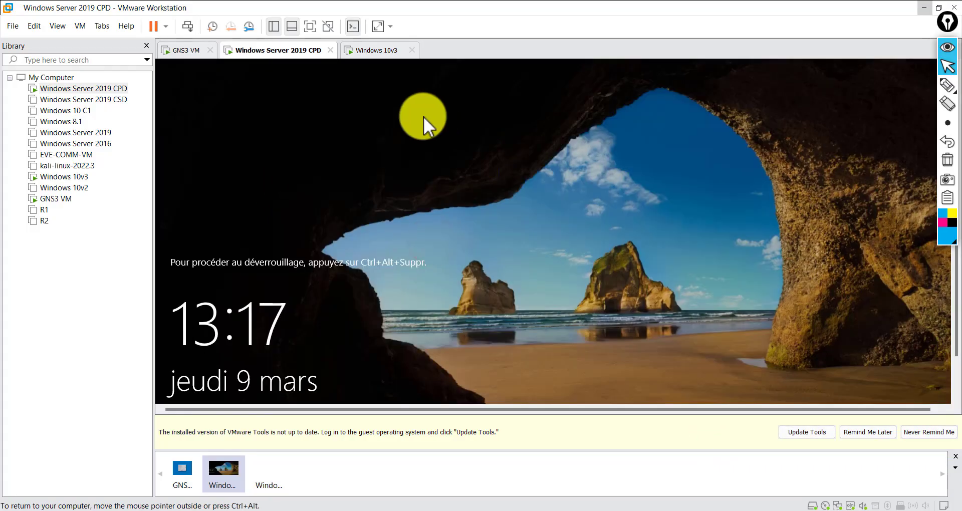
{"action": "left_click", "coordinate": [383, 216]}
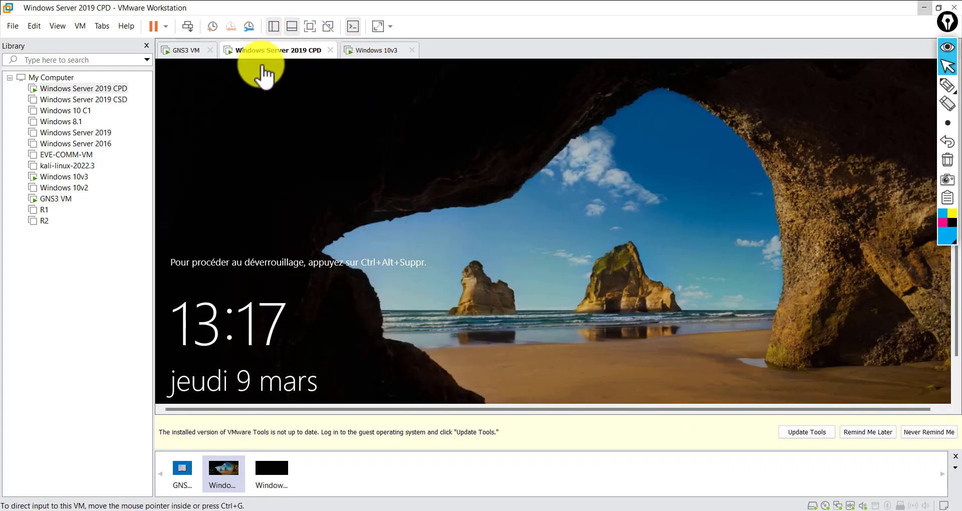
{"action": "left_click", "coordinate": [193, 26]}
{"action": "left_click", "coordinate": [525, 302]}
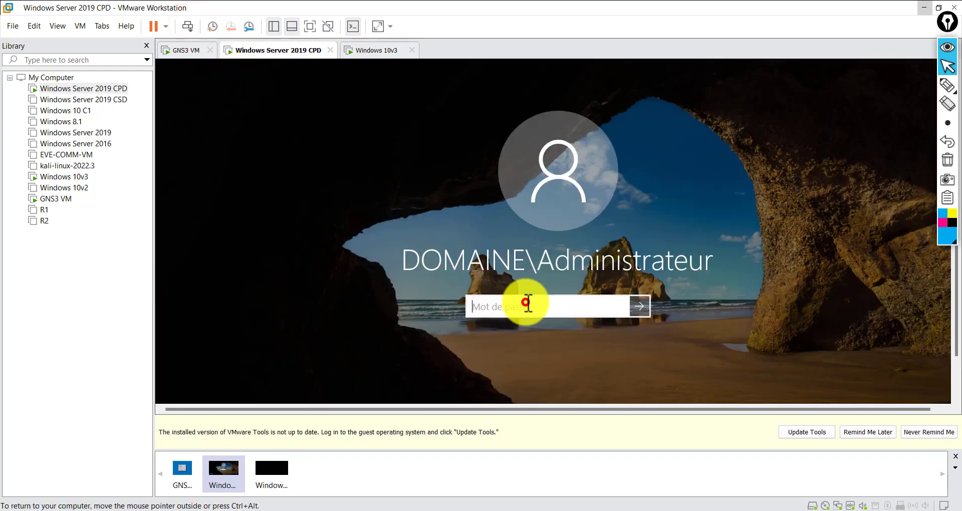
Enter the domain administrator password, dismiss the incorrect-password error, and re-enter it
{"action": "type", "text": "P"}
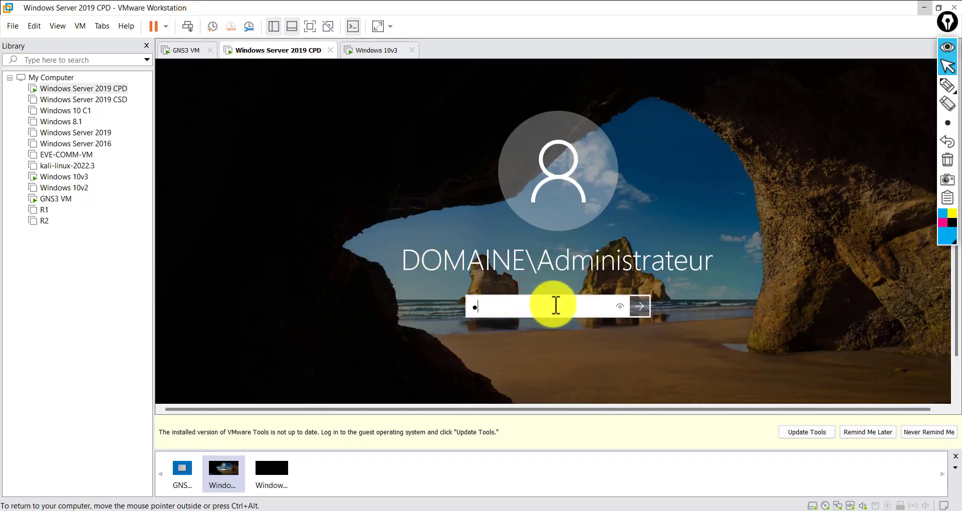
{"action": "type", "text": "a•••••"}
{"action": "key", "text": "Return"}
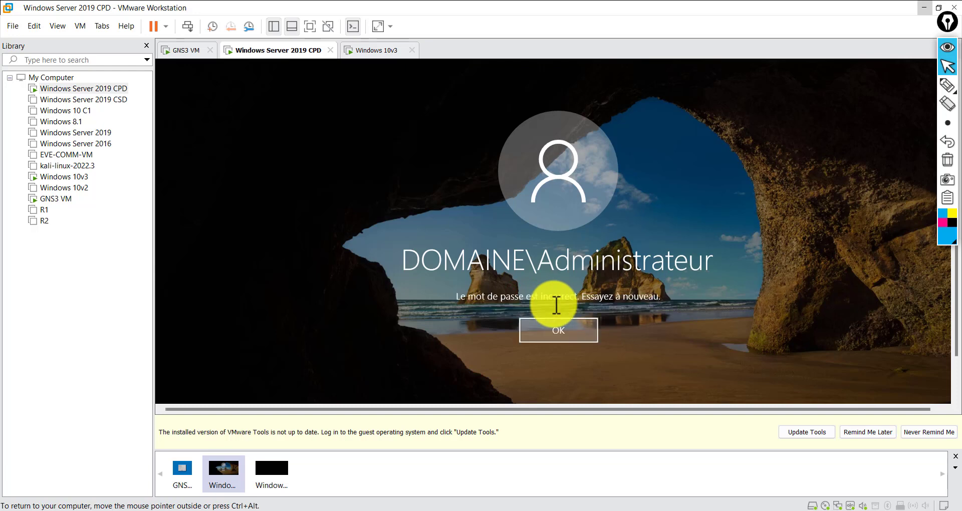
{"action": "key", "text": "Return"}
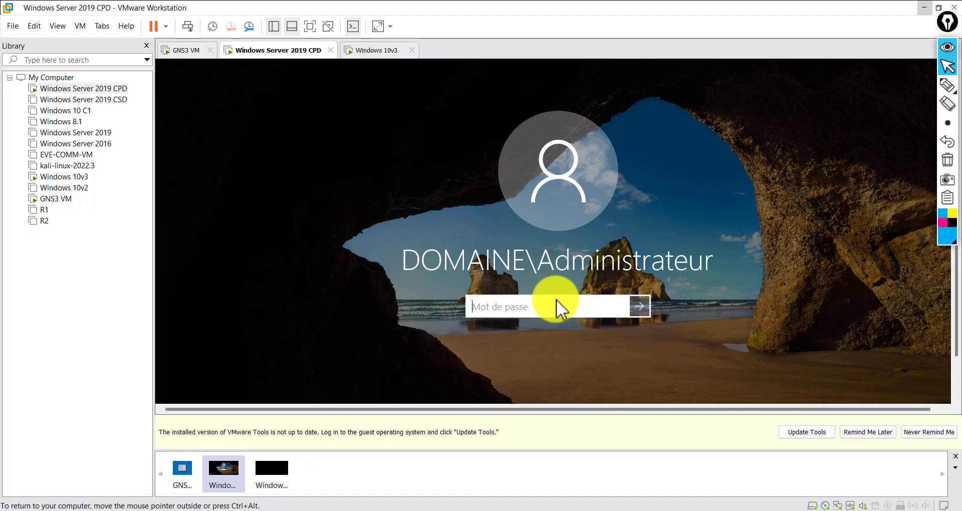
{"action": "type", "text": "••••••"}
{"action": "type", "text": "•••"}
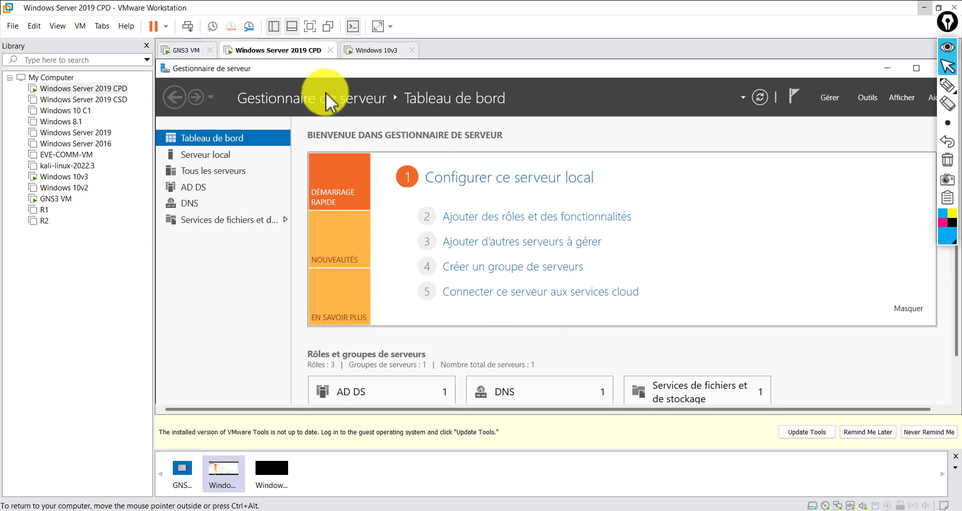
Go full screen and launch Utilisateurs et ordinateurs Active Directory from Server Manager's Outils menu
{"action": "left_click", "coordinate": [310, 26]}
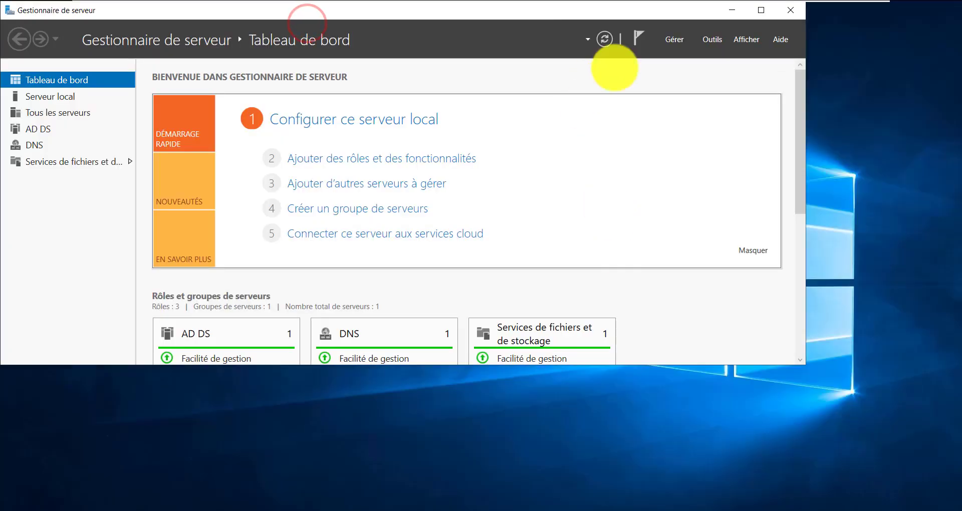
{"action": "left_click_drag", "start_coordinate": [155, 9], "coordinate": [202, 79]}
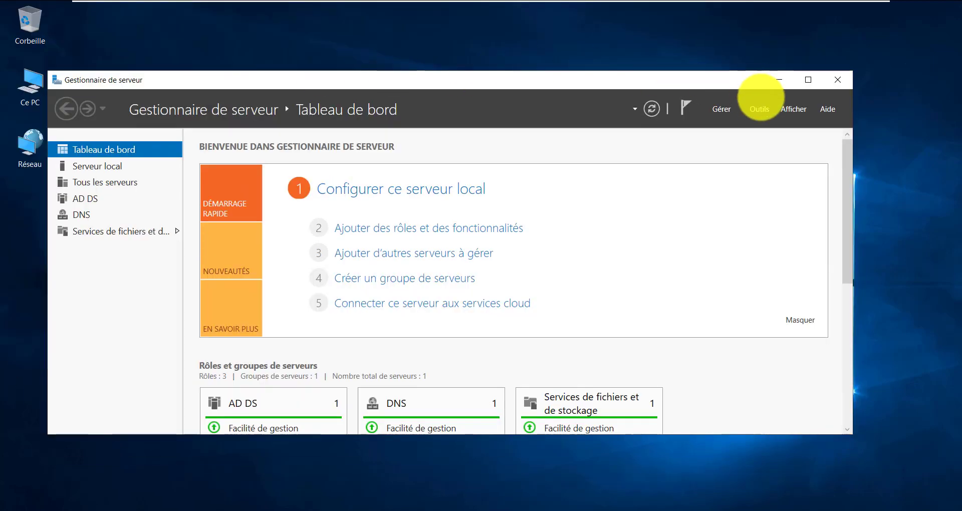
{"action": "left_click", "coordinate": [757, 108]}
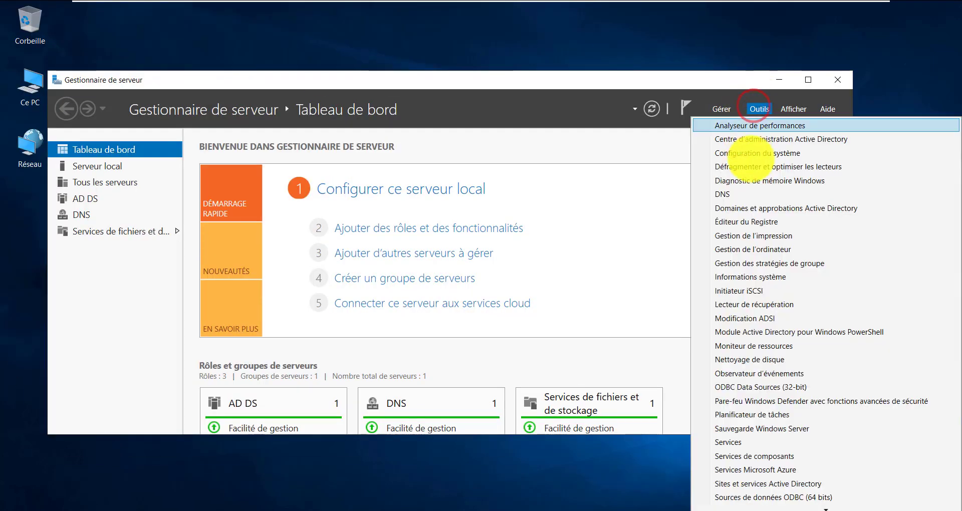
{"action": "scroll", "coordinate": [805, 371], "scroll_direction": "down", "scroll_amount": 2}
{"action": "left_click", "coordinate": [765, 456]}
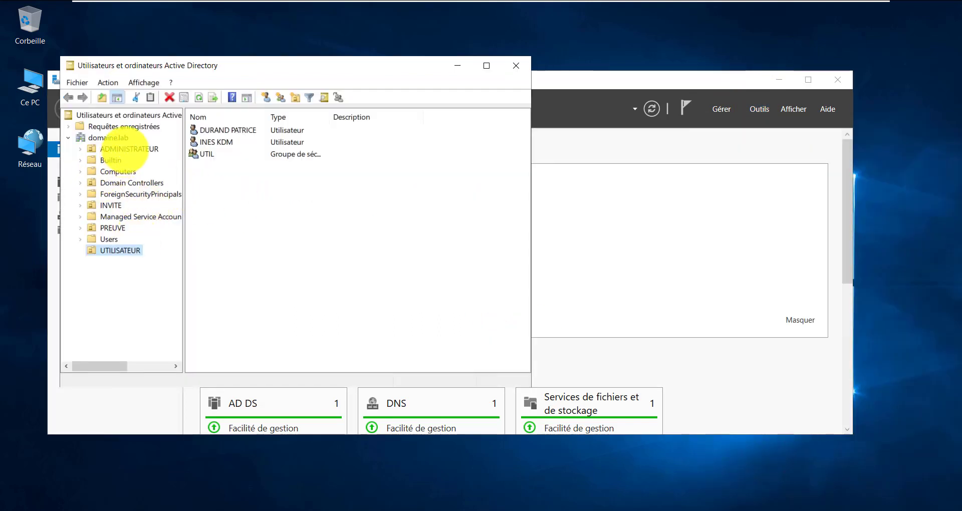
Browse the ADMINISTRATEUR, INVITE, UTILISATEUR and PREUVE units under domaine.lab
{"action": "left_click", "coordinate": [126, 149]}
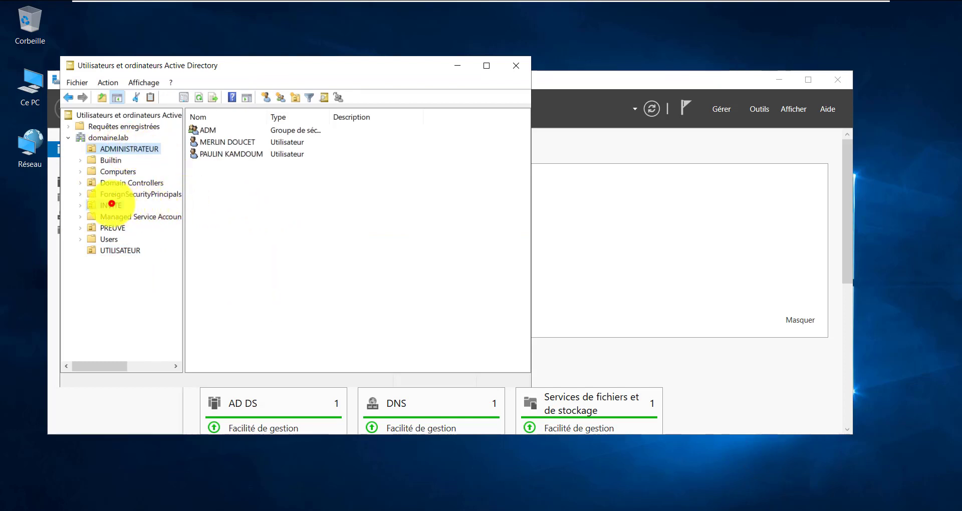
{"action": "left_click", "coordinate": [112, 205]}
{"action": "left_click", "coordinate": [129, 250]}
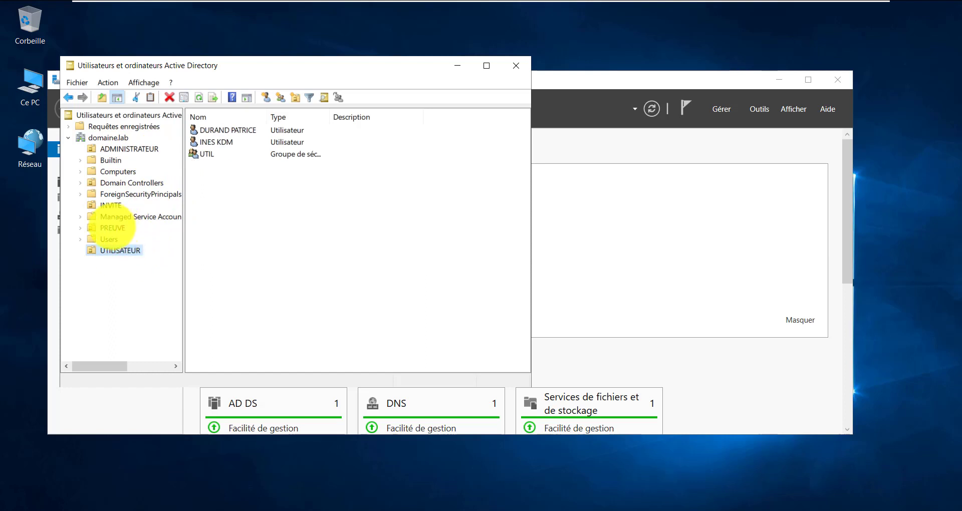
{"action": "left_click", "coordinate": [112, 228]}
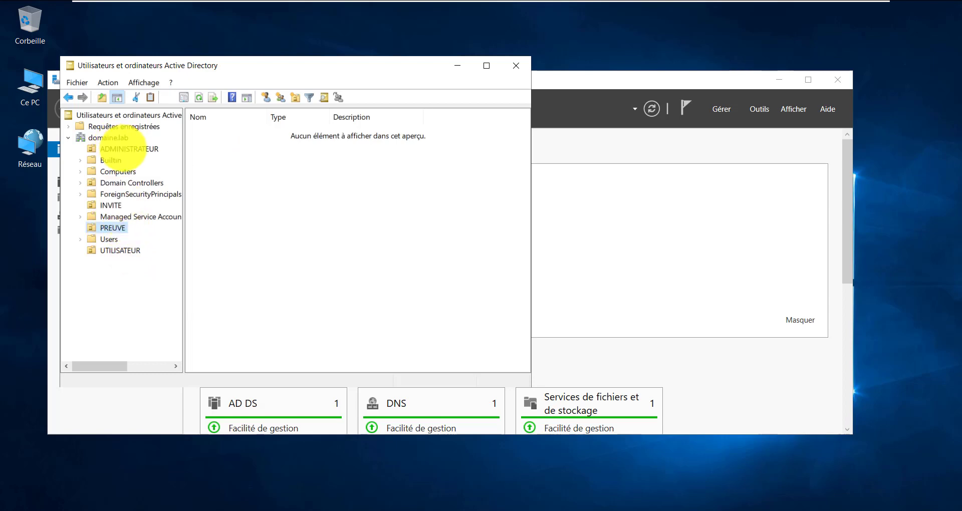
{"action": "left_click", "coordinate": [124, 148]}
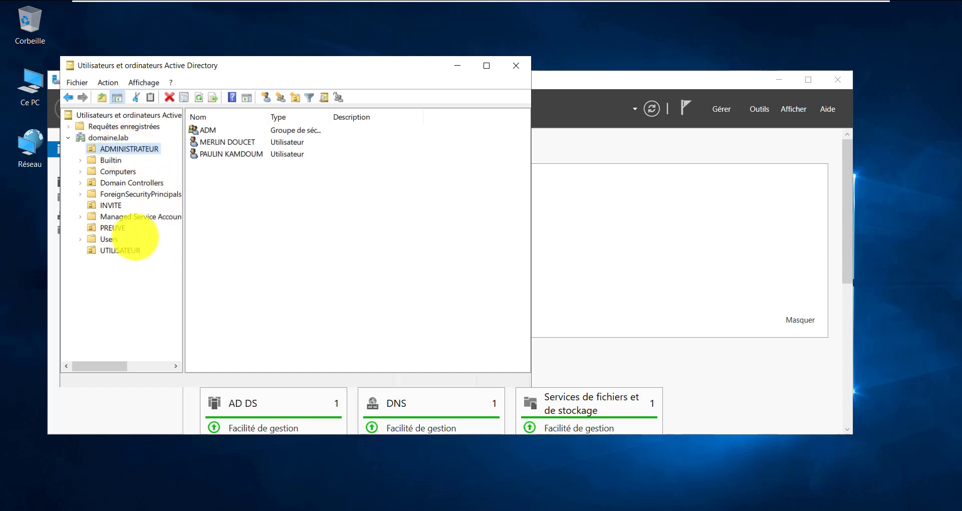
{"action": "left_click", "coordinate": [111, 204]}
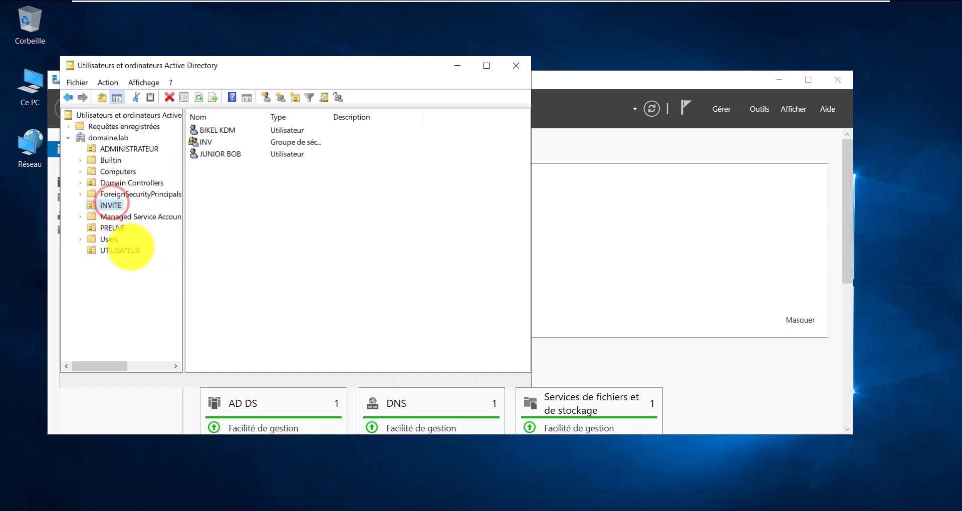
{"action": "left_click", "coordinate": [129, 249]}
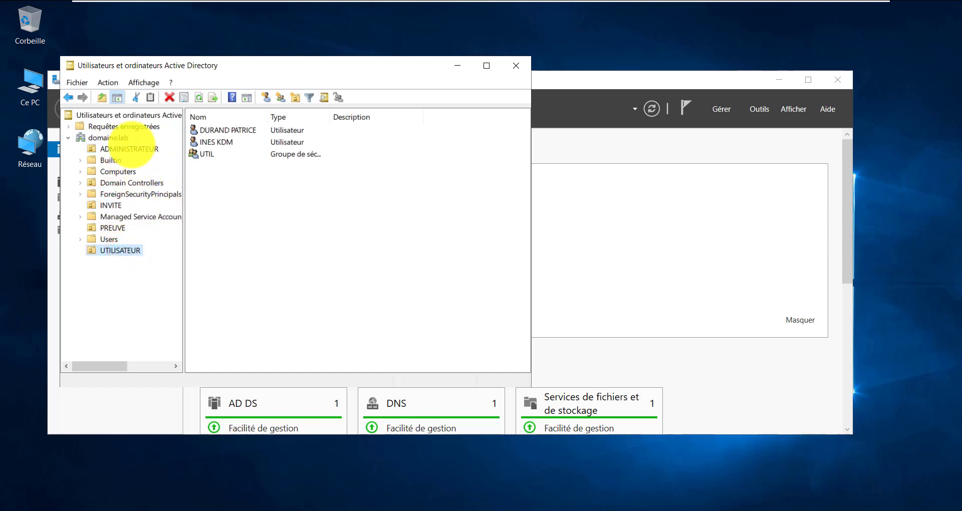
Select the ADM group in ADMINISTRATEUR, then the INVITE users and the INV group
{"action": "left_click", "coordinate": [132, 148]}
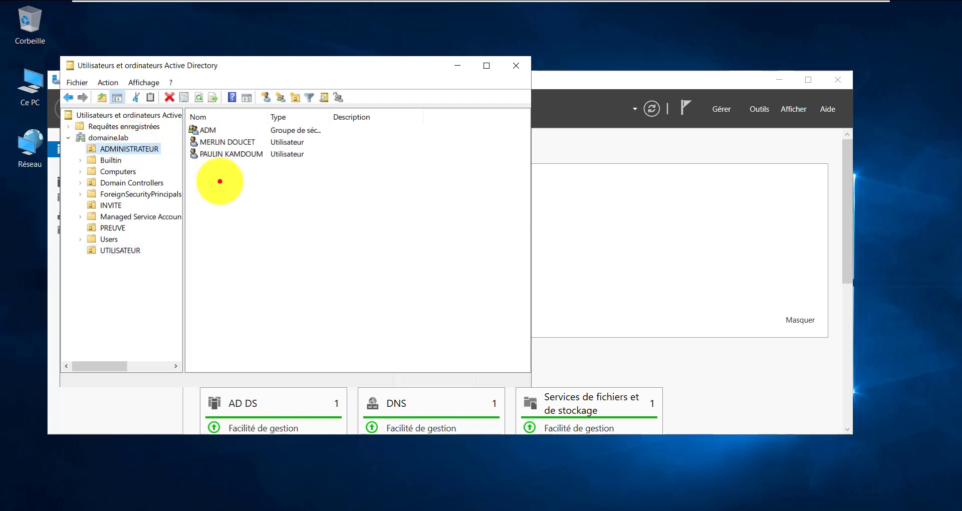
{"action": "left_click", "coordinate": [219, 182]}
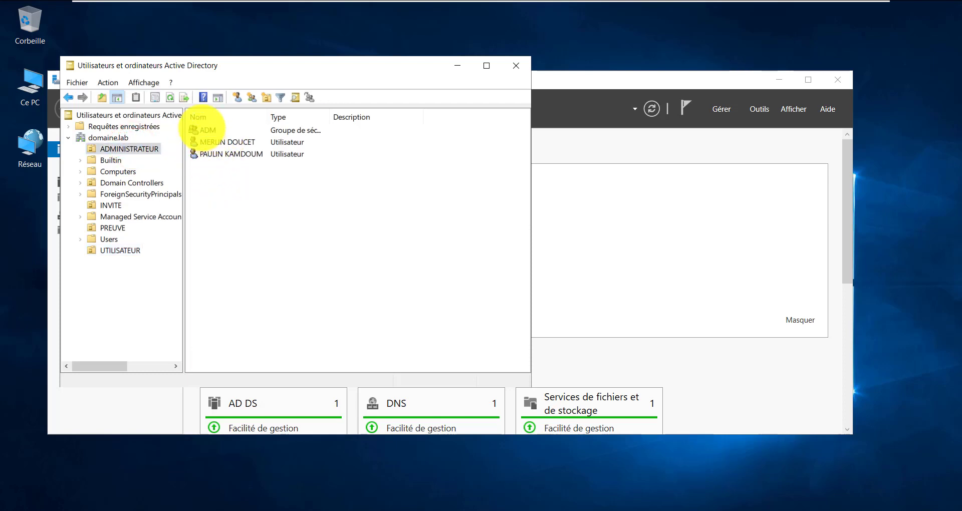
{"action": "left_click", "coordinate": [206, 130]}
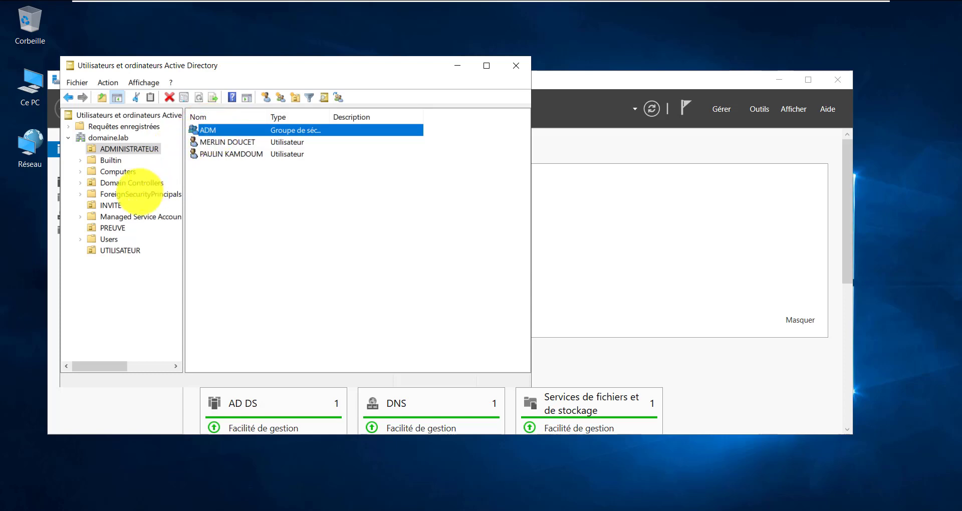
{"action": "left_click", "coordinate": [110, 206]}
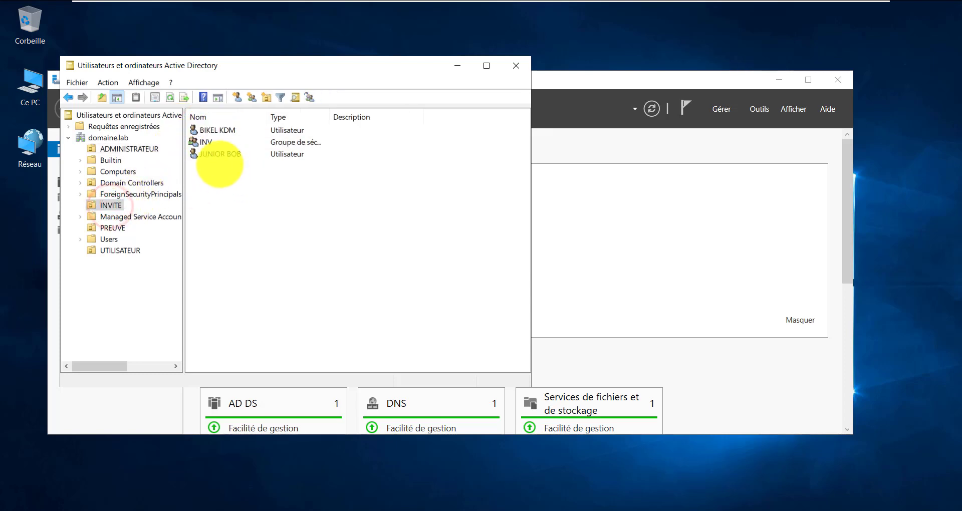
{"action": "left_click", "coordinate": [220, 154]}
{"action": "left_click", "coordinate": [218, 130]}
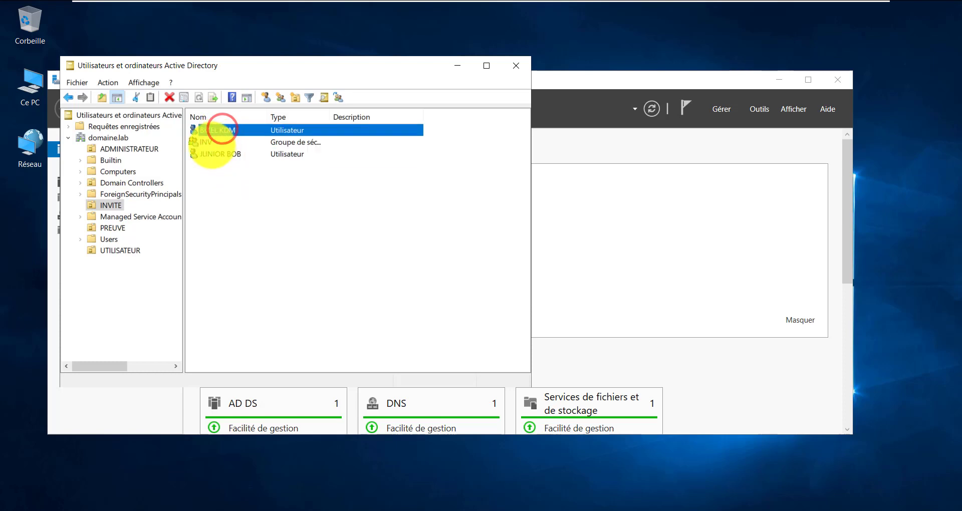
{"action": "left_click", "coordinate": [204, 143]}
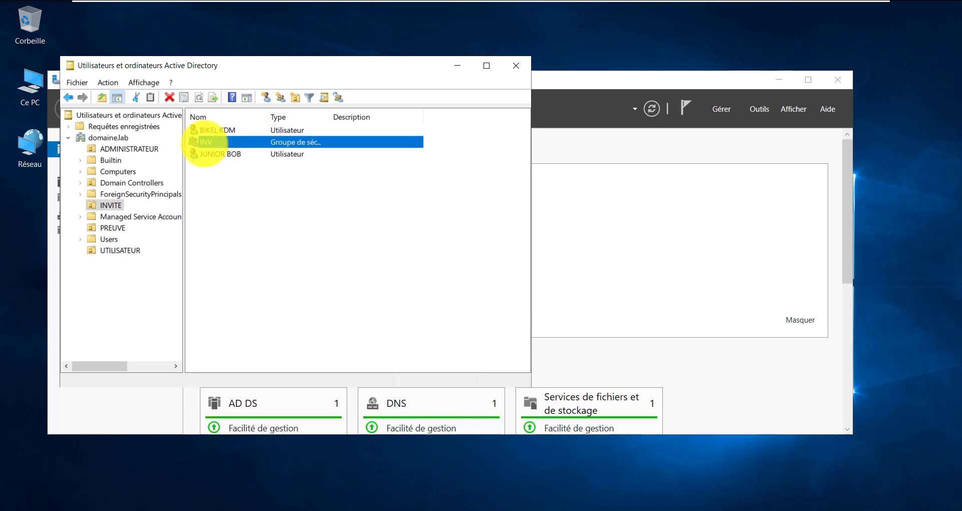
Check the INV group's members in its properties
{"action": "double_click", "coordinate": [204, 143]}
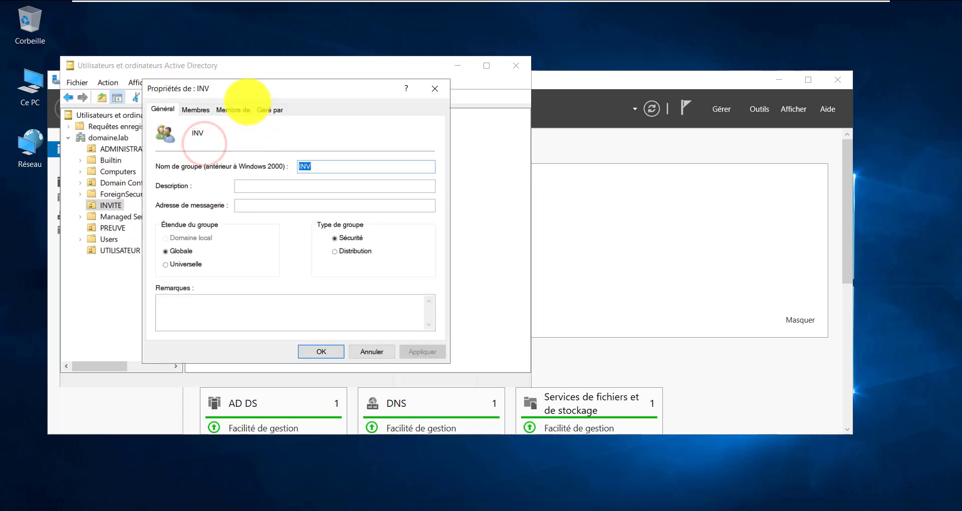
{"action": "left_click", "coordinate": [196, 110]}
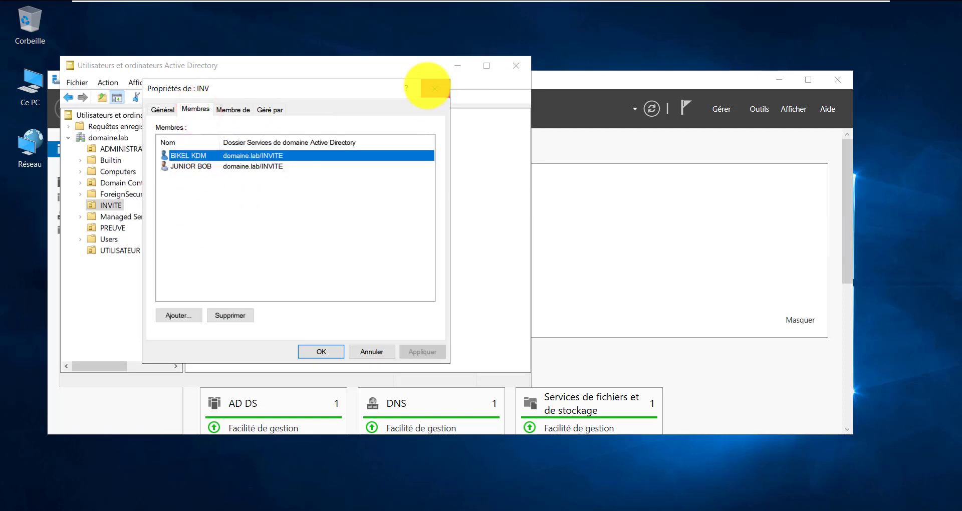
{"action": "left_click", "coordinate": [432, 88]}
Review UTILISATEUR's two user accounts and UTIL group, then show the ADMINISTRATEUR unit
{"action": "left_click", "coordinate": [114, 251]}
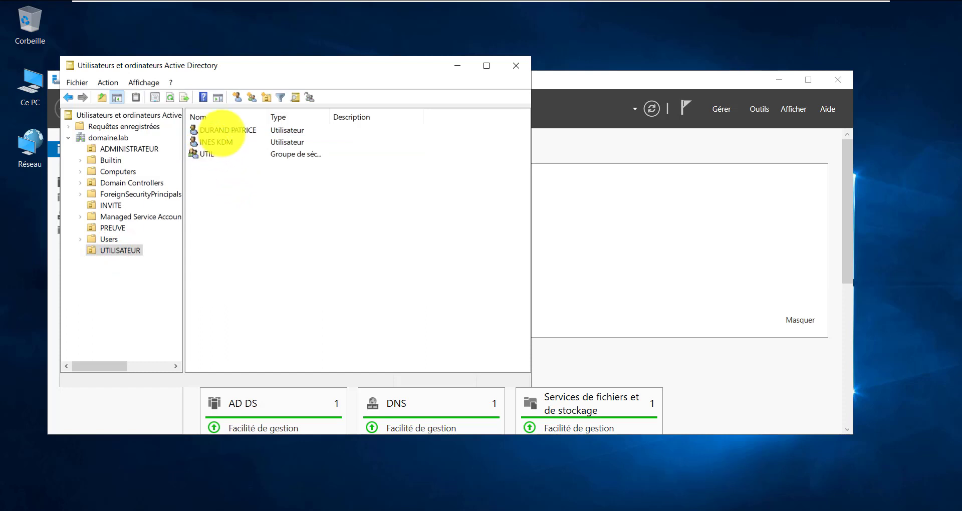
{"action": "left_click", "coordinate": [224, 130]}
{"action": "left_click", "coordinate": [211, 142]}
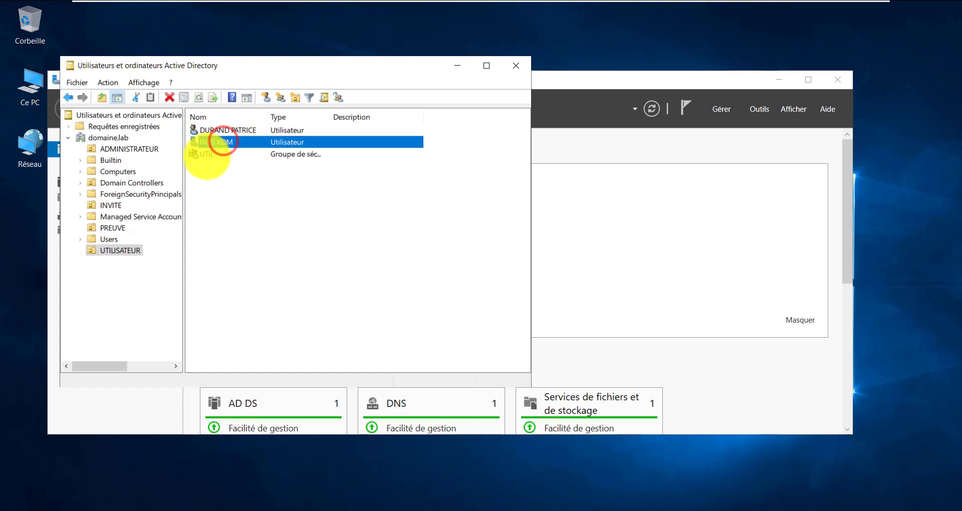
{"action": "left_click", "coordinate": [202, 154]}
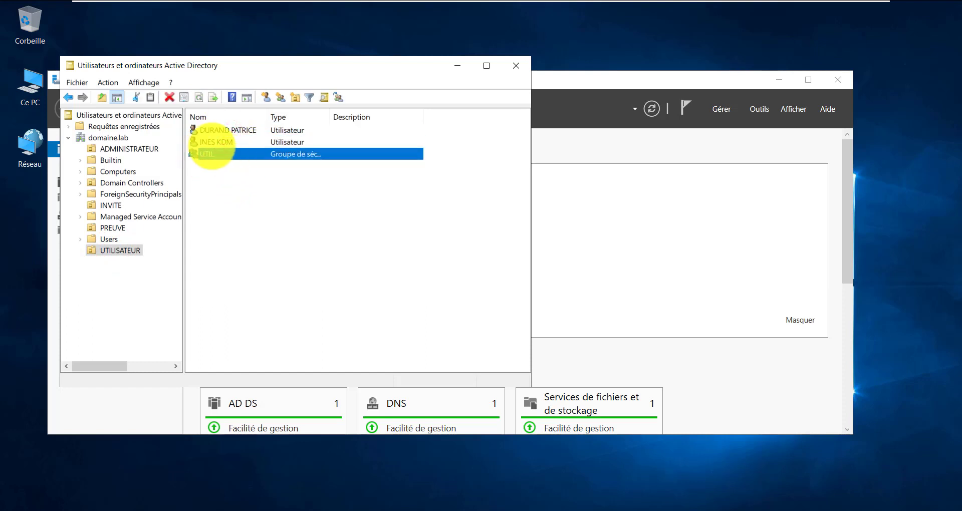
{"action": "left_click", "coordinate": [253, 207]}
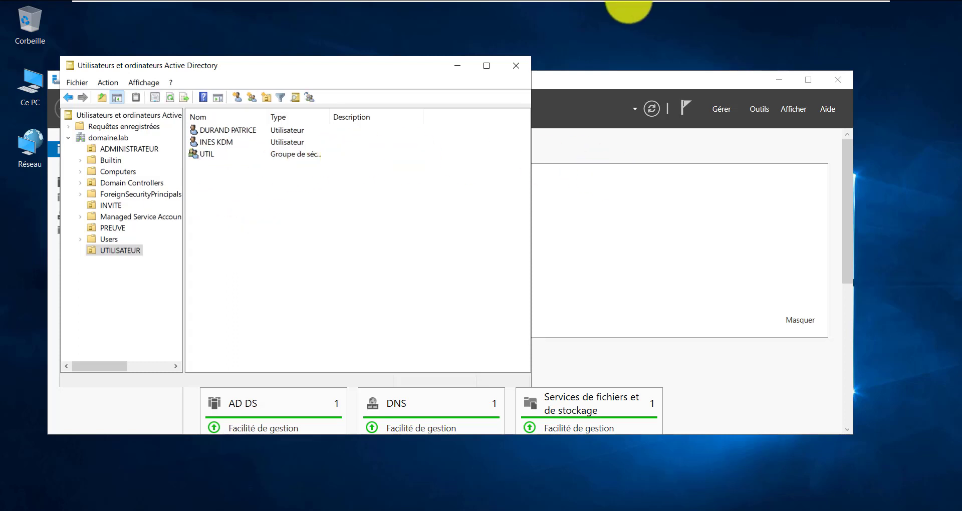
{"action": "left_click", "coordinate": [337, 230]}
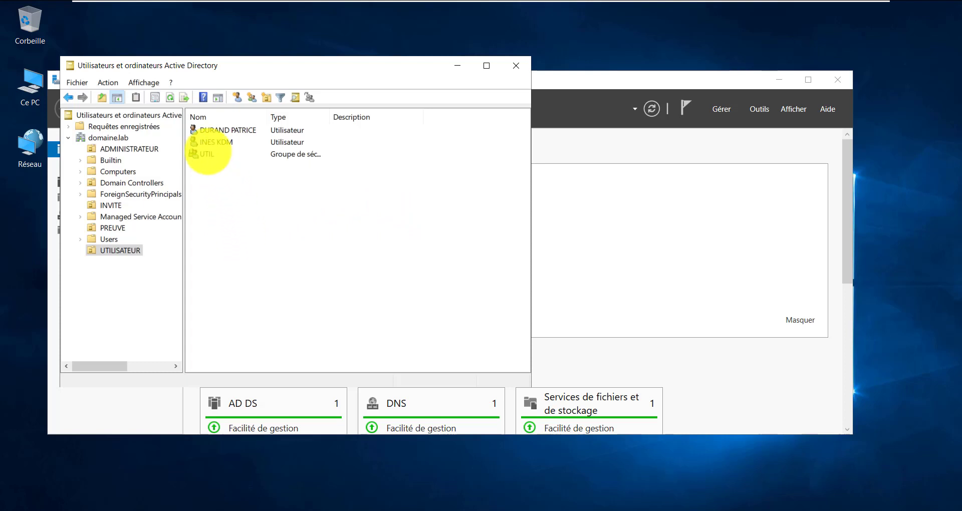
{"action": "left_click", "coordinate": [208, 152]}
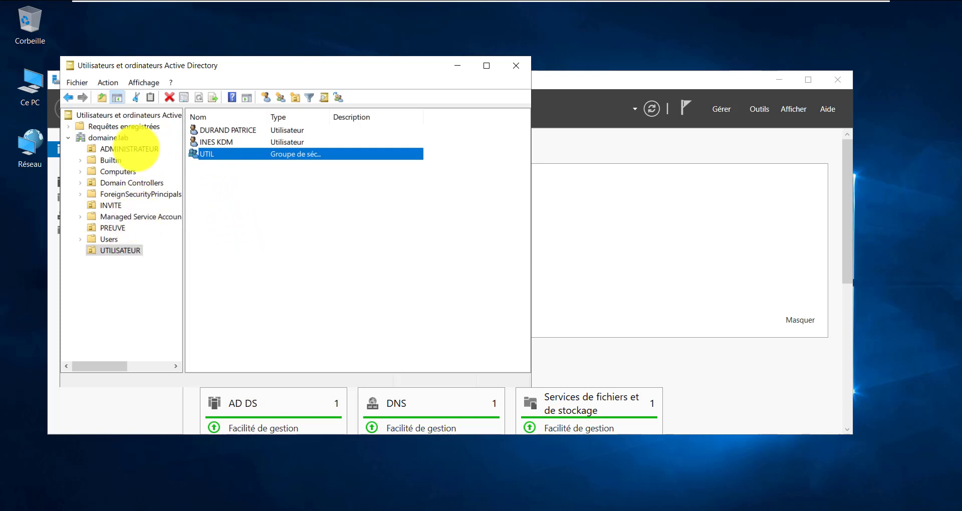
{"action": "left_click", "coordinate": [136, 148]}
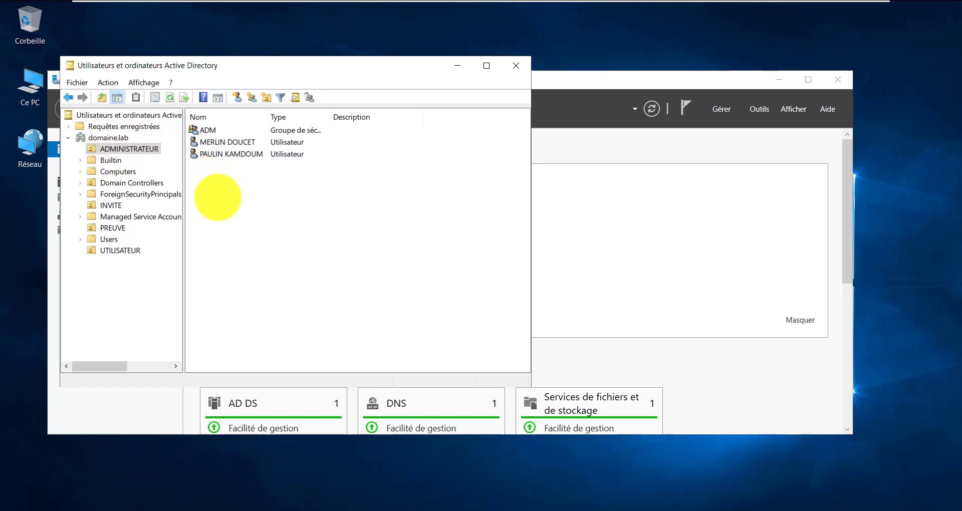
Select the ADM group and user accounts in ADMINISTRATEUR, then minimize the Active Directory window
{"action": "left_click", "coordinate": [202, 132]}
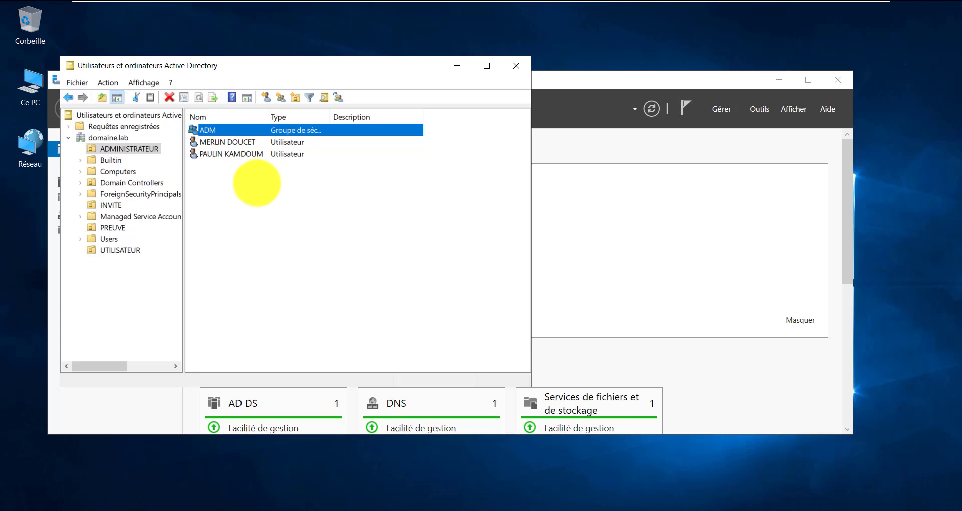
{"action": "left_click", "coordinate": [244, 177]}
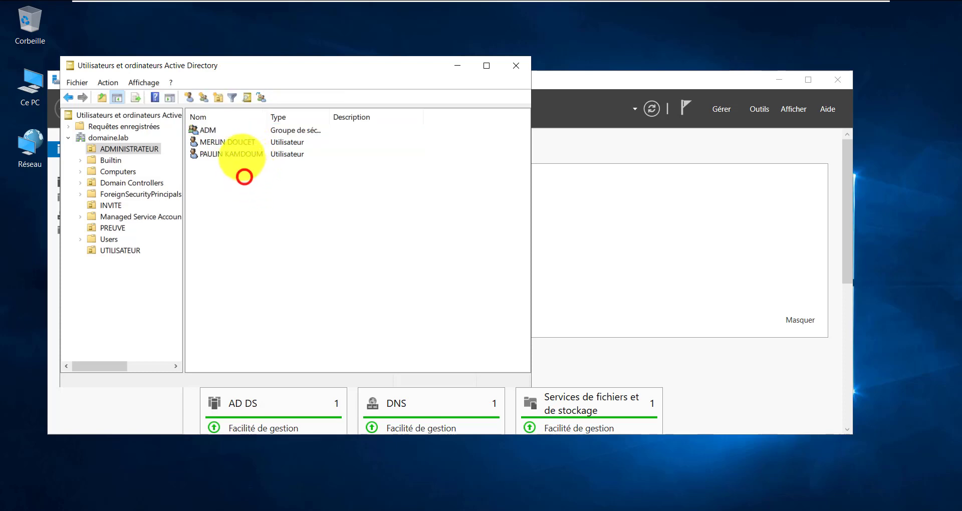
{"action": "left_click_drag", "start_coordinate": [241, 153], "coordinate": [215, 134]}
{"action": "left_click", "coordinate": [235, 202]}
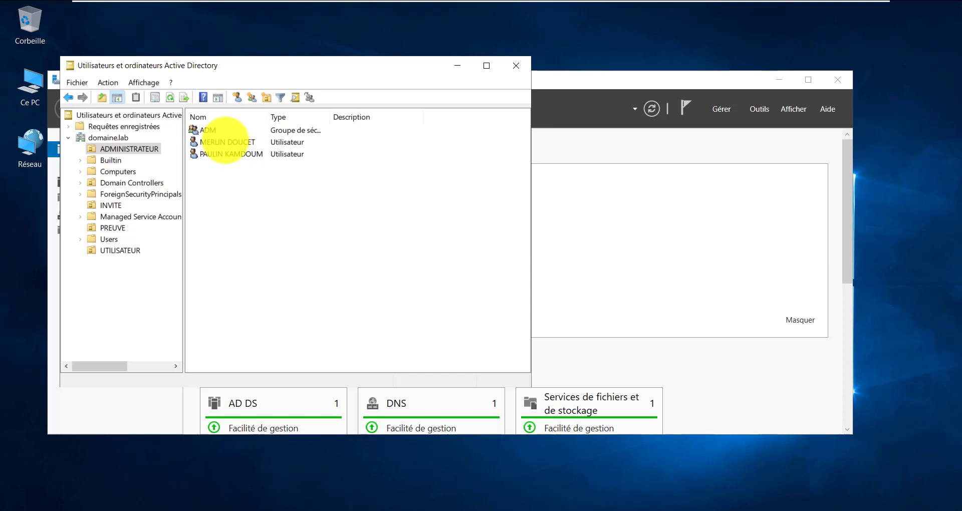
{"action": "left_click", "coordinate": [226, 143]}
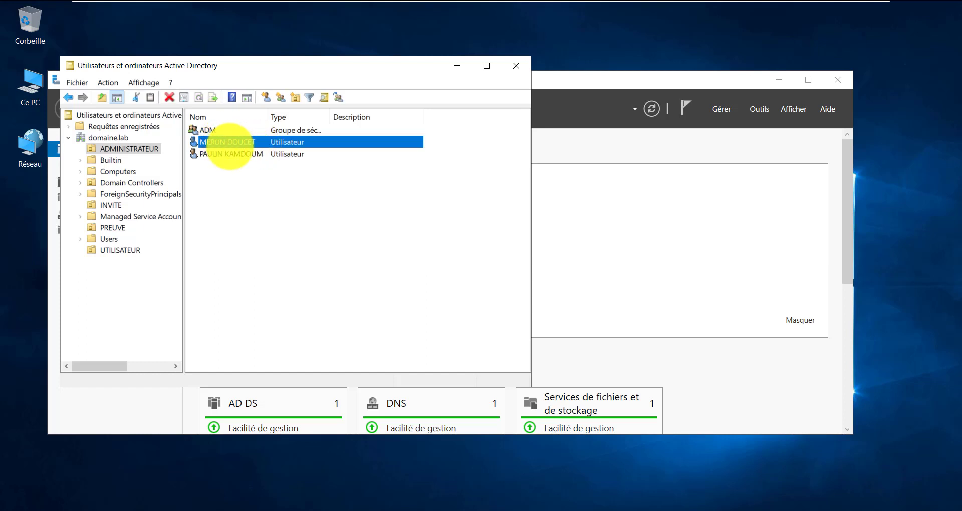
{"action": "left_click", "coordinate": [254, 187]}
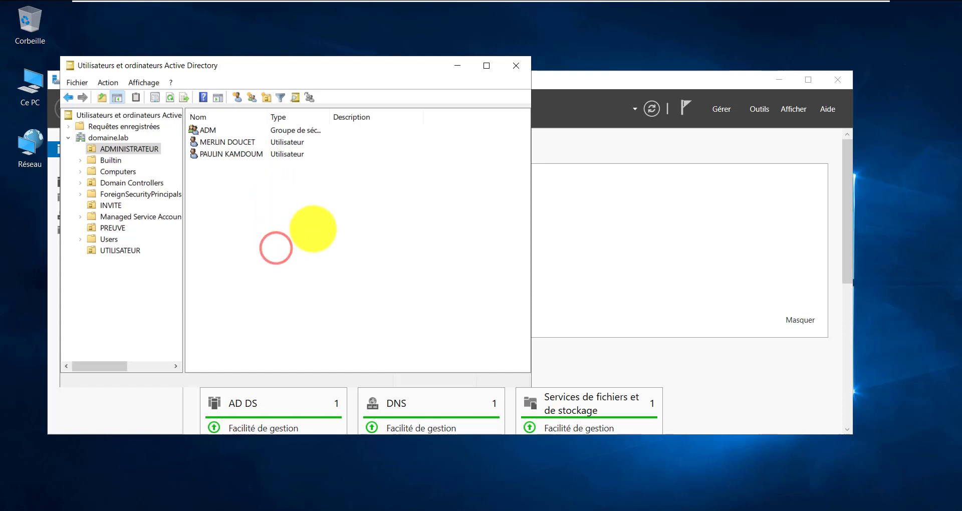
{"action": "left_click", "coordinate": [454, 67]}
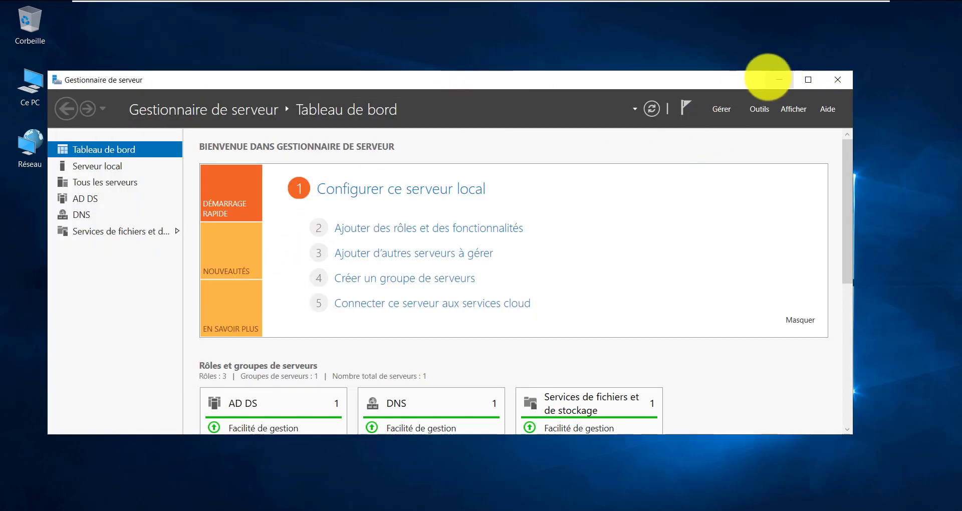
Create a PARTAGE folder on the C: drive via Ce PC and go into it
{"action": "left_click", "coordinate": [779, 80]}
{"action": "left_click", "coordinate": [43, 81]}
{"action": "double_click", "coordinate": [43, 81]}
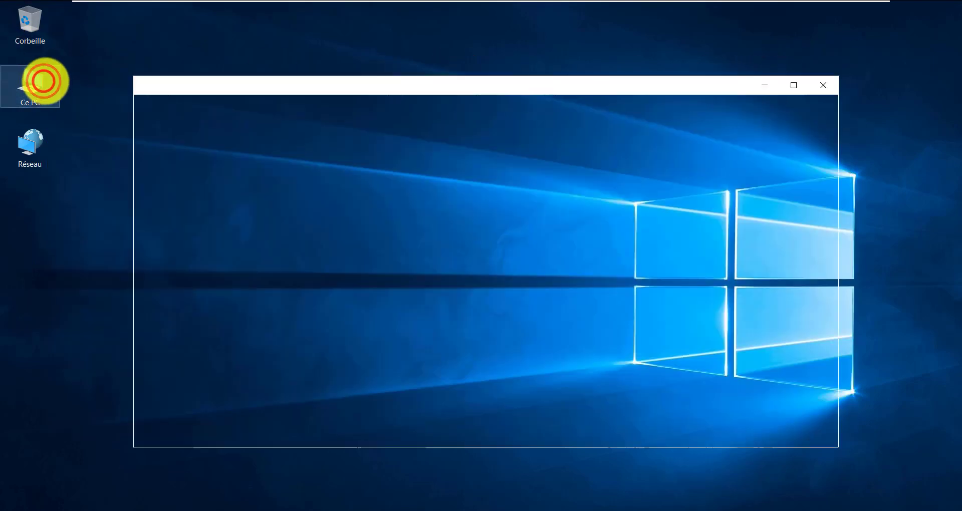
{"action": "double_click", "coordinate": [307, 288]}
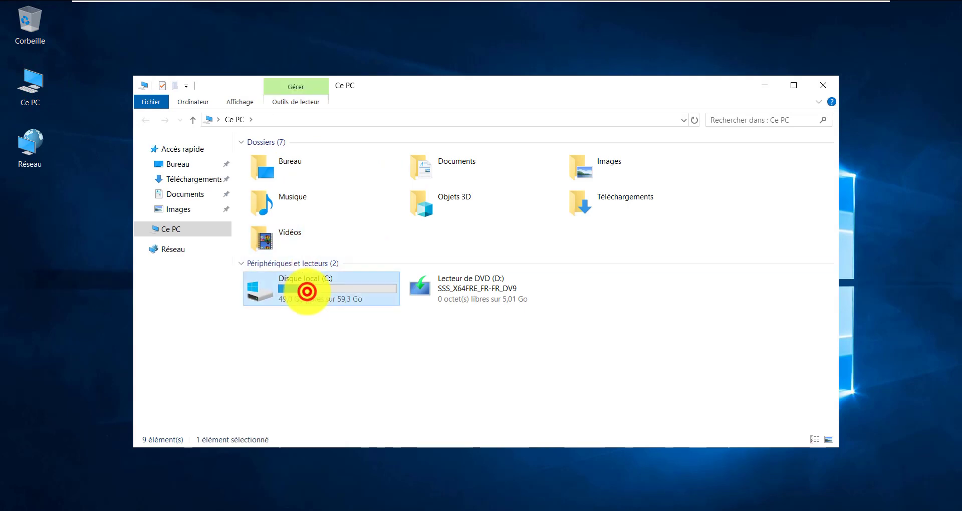
{"action": "right_click", "coordinate": [279, 242]}
{"action": "left_click", "coordinate": [365, 364]}
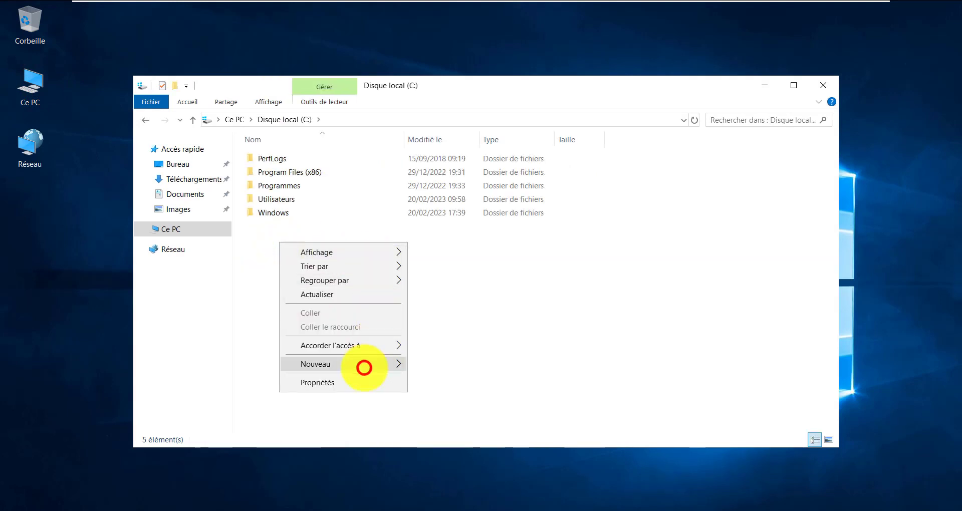
{"action": "left_click", "coordinate": [426, 365]}
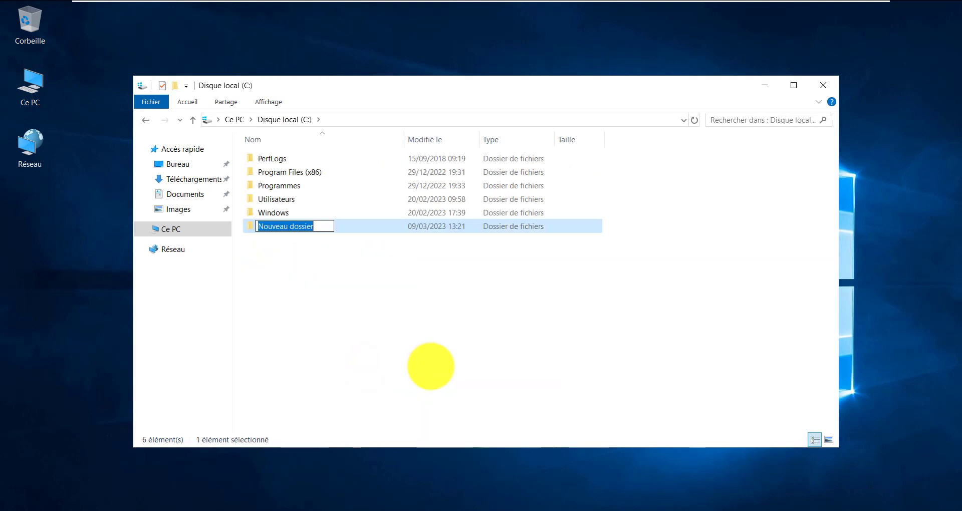
{"action": "type", "text": "PARTAGE"}
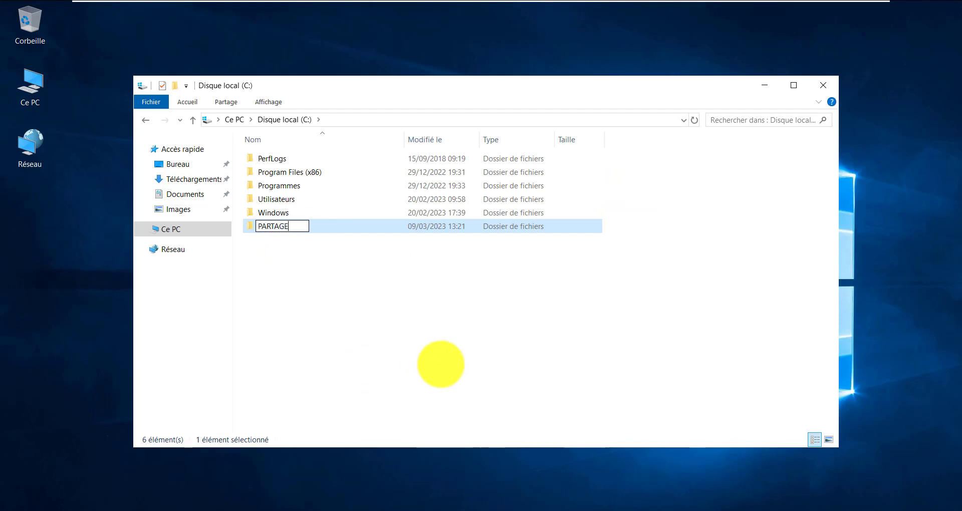
{"action": "key", "text": "Return"}
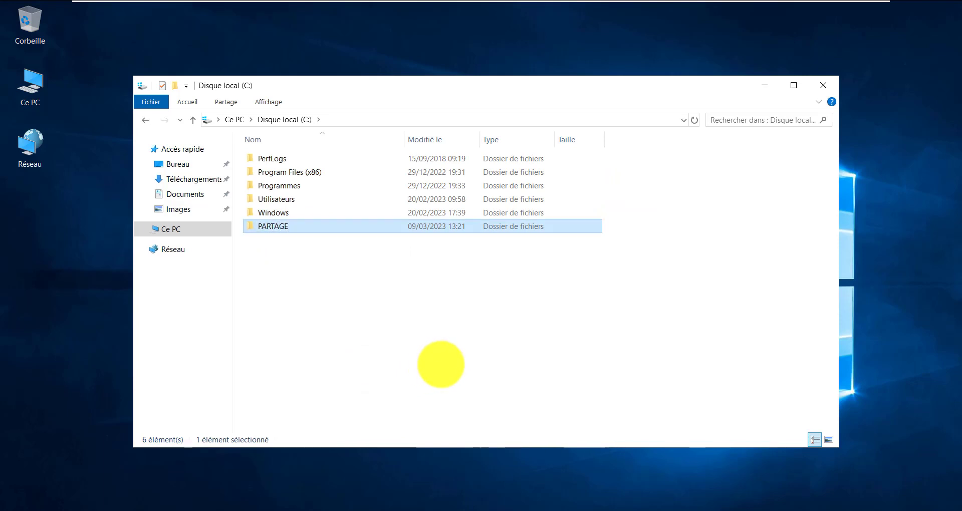
{"action": "key", "text": "Return"}
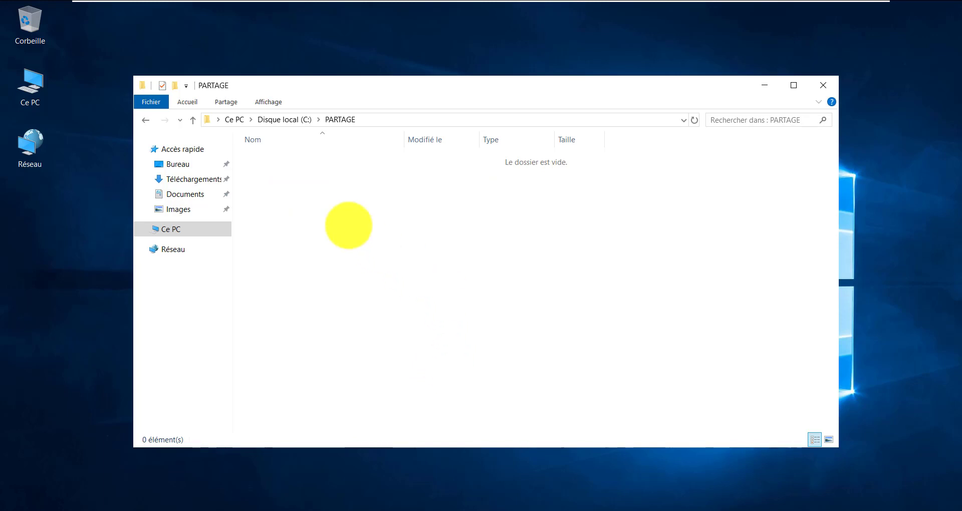
Create a new folder named RADM inside PARTAGE
{"action": "right_click", "coordinate": [346, 201]}
{"action": "left_click", "coordinate": [448, 351]}
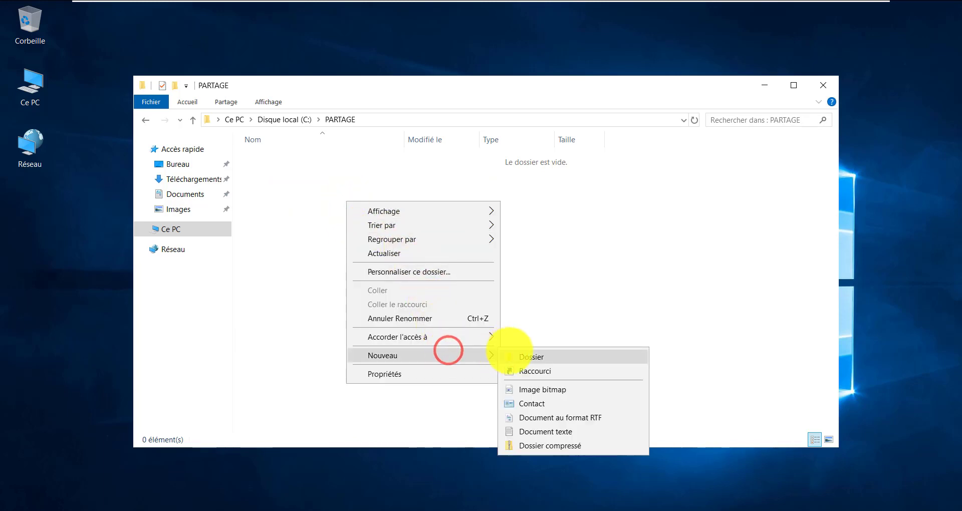
{"action": "left_click", "coordinate": [509, 354]}
{"action": "type", "text": "RADM"}
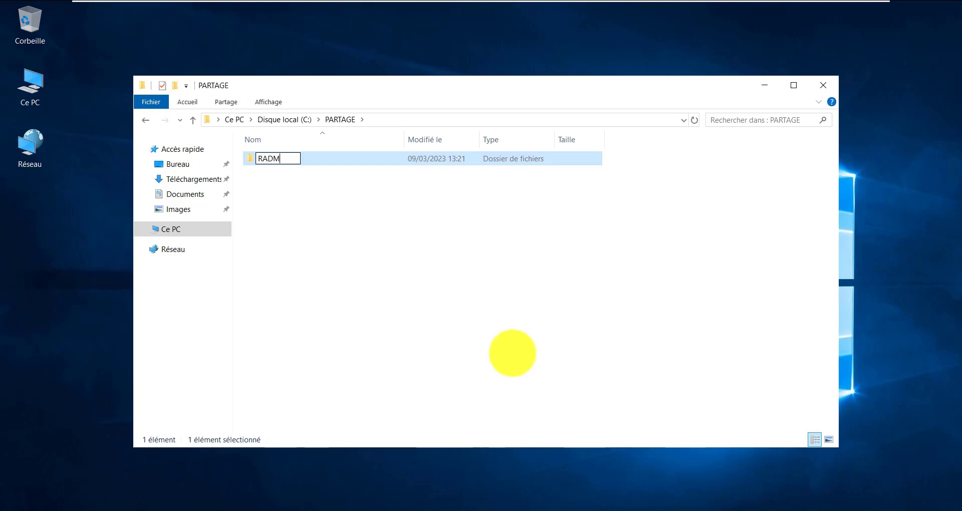
Arrange Active Directory, showing the ADM group, and the PARTAGE window side by side
{"action": "left_click", "coordinate": [246, 510]}
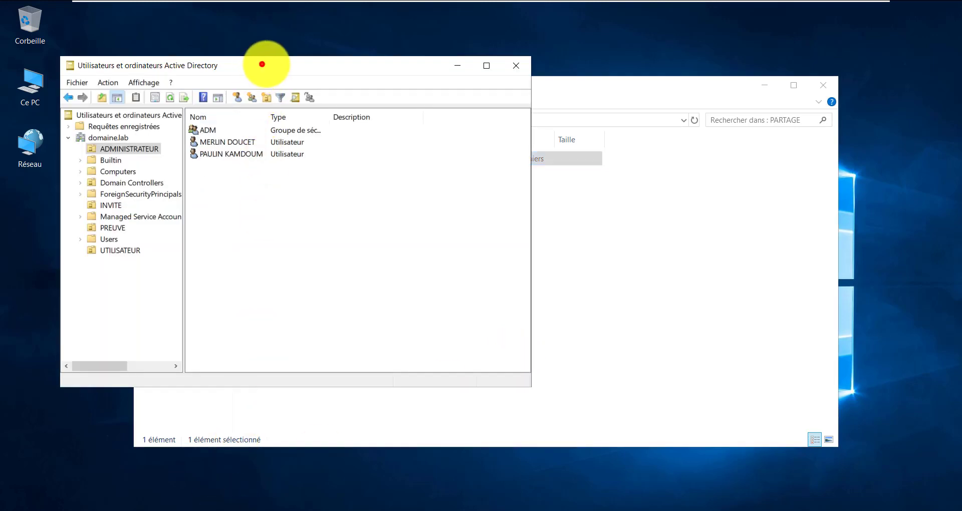
{"action": "left_click_drag", "start_coordinate": [262, 60], "coordinate": [690, 63]}
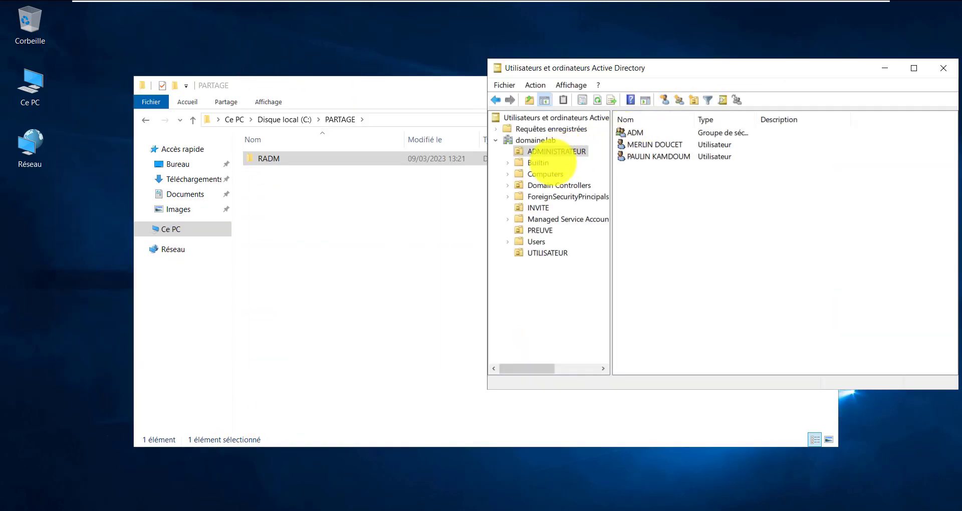
{"action": "left_click", "coordinate": [552, 155]}
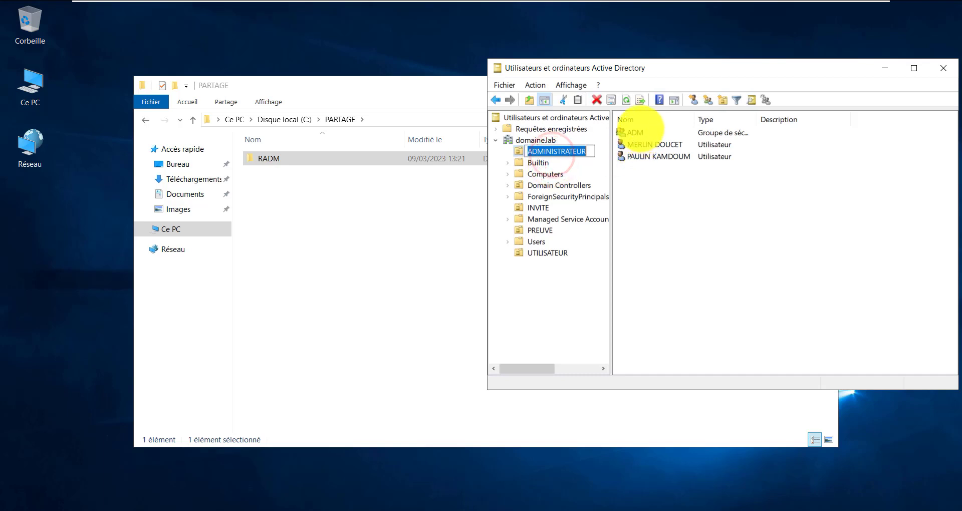
{"action": "left_click", "coordinate": [635, 132]}
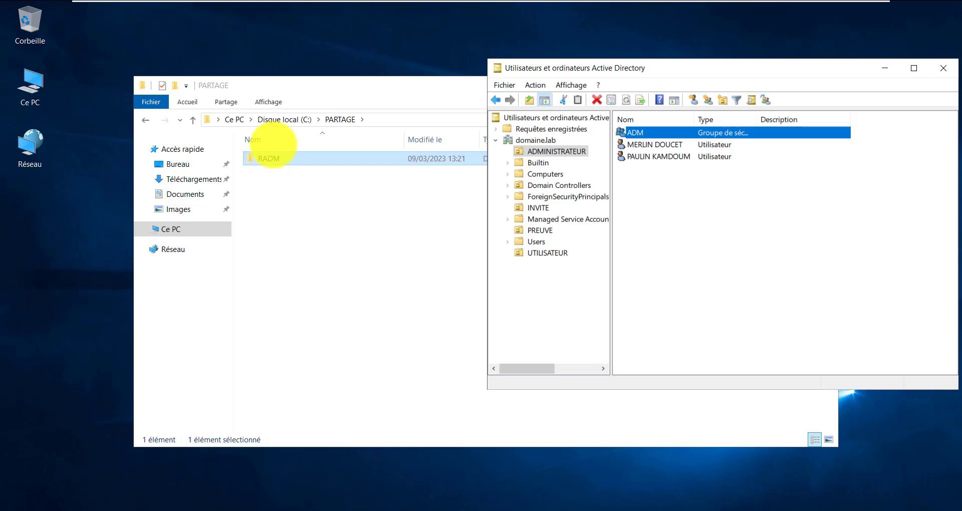
{"action": "left_click", "coordinate": [318, 86]}
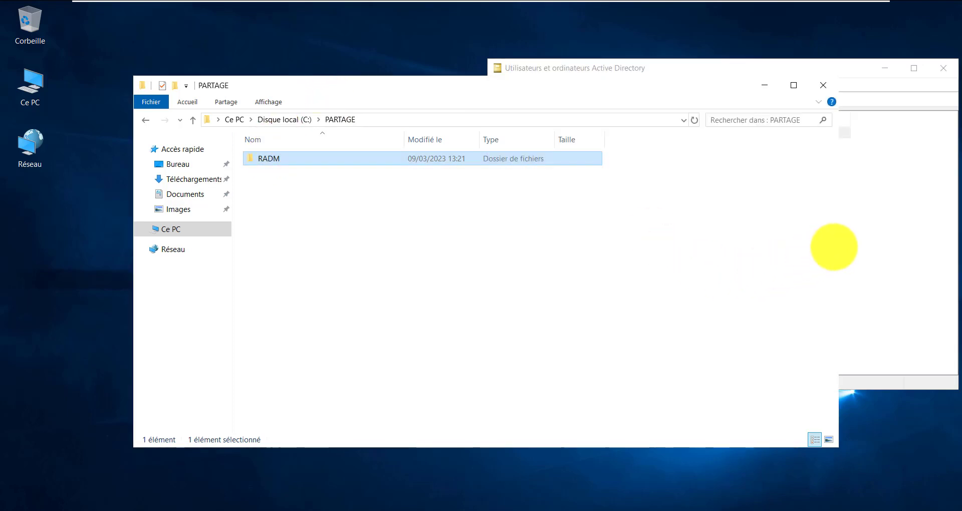
{"action": "left_click_drag", "start_coordinate": [839, 243], "coordinate": [497, 242]}
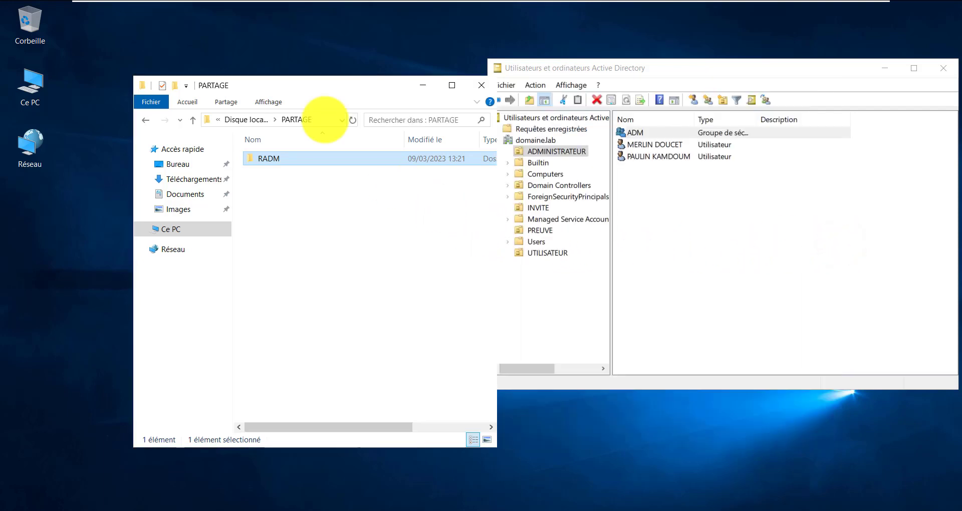
{"action": "left_click_drag", "start_coordinate": [315, 84], "coordinate": [249, 84]}
{"action": "left_click", "coordinate": [265, 237]}
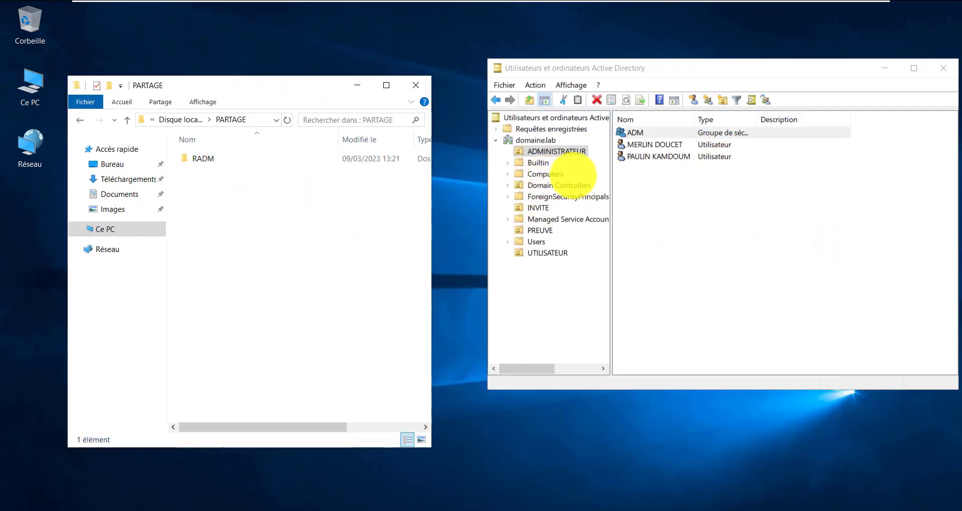
Create a RINV folder in PARTAGE, with the INVITE unit shown alongside
{"action": "left_click", "coordinate": [533, 206]}
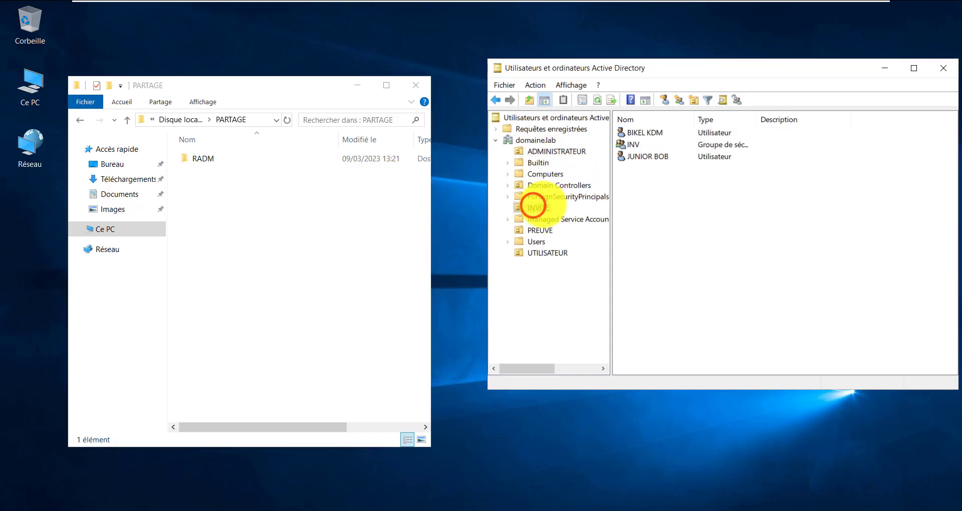
{"action": "right_click", "coordinate": [233, 194]}
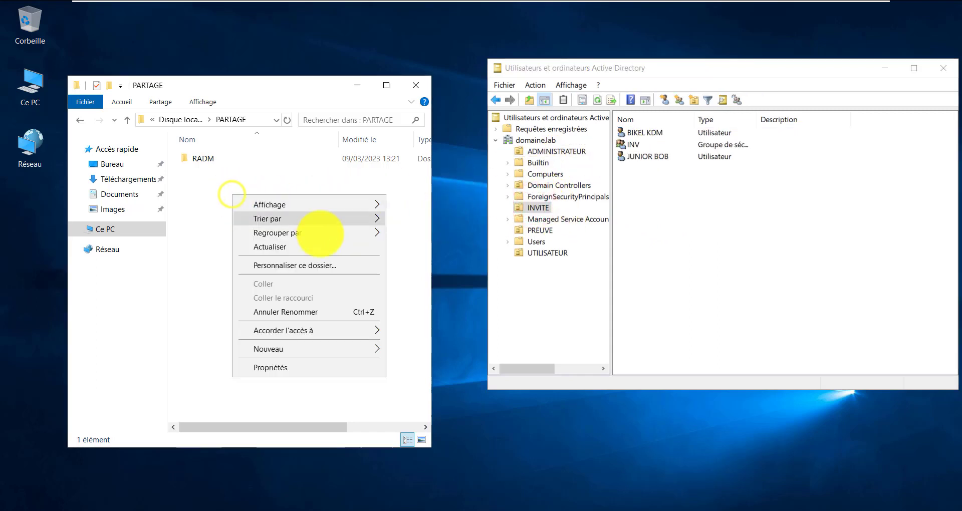
{"action": "left_click", "coordinate": [322, 351]}
{"action": "left_click", "coordinate": [417, 347]}
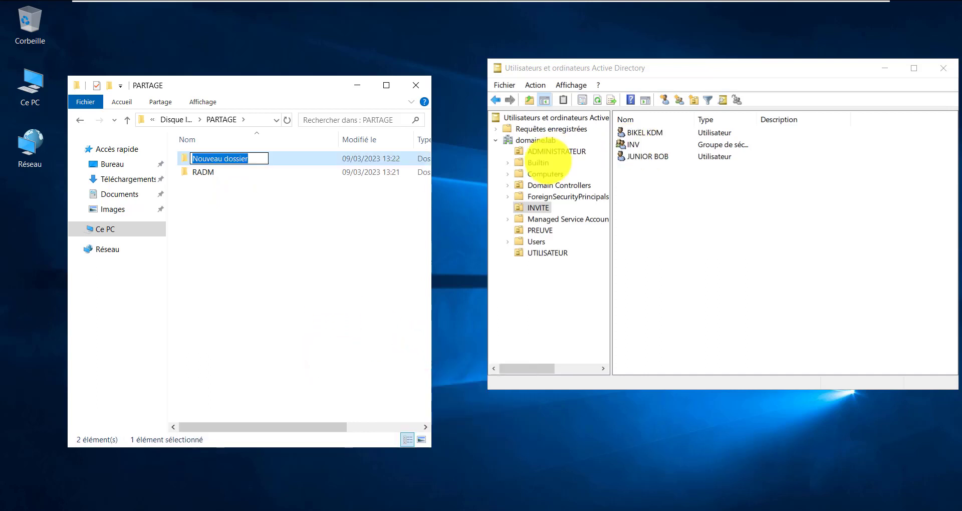
{"action": "type", "text": "RINV"}
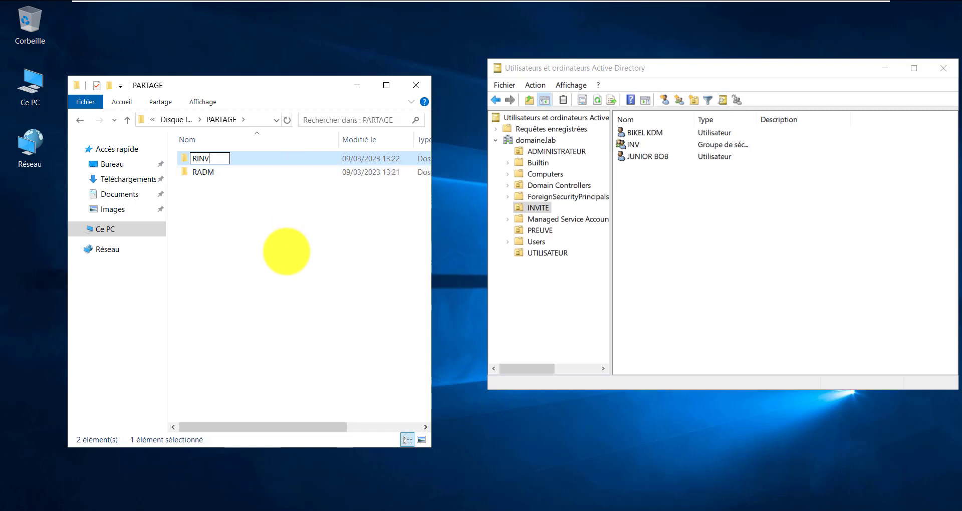
{"action": "left_click", "coordinate": [287, 252]}
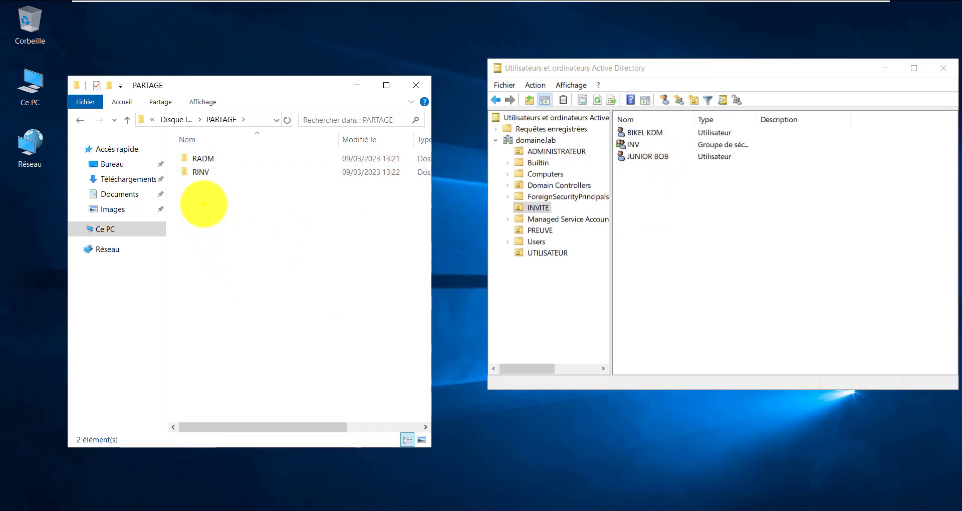
Add a third folder to PARTAGE and name it RUTIL, with the UTIL group selected alongside
{"action": "right_click", "coordinate": [204, 204]}
{"action": "left_click", "coordinate": [332, 350]}
{"action": "left_click", "coordinate": [404, 361]}
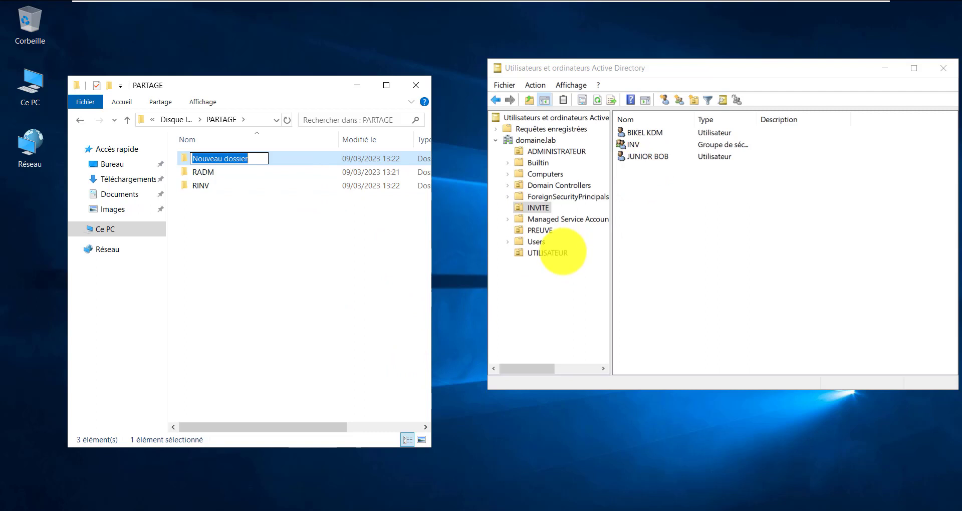
{"action": "left_click", "coordinate": [563, 253]}
{"action": "left_click", "coordinate": [635, 157]}
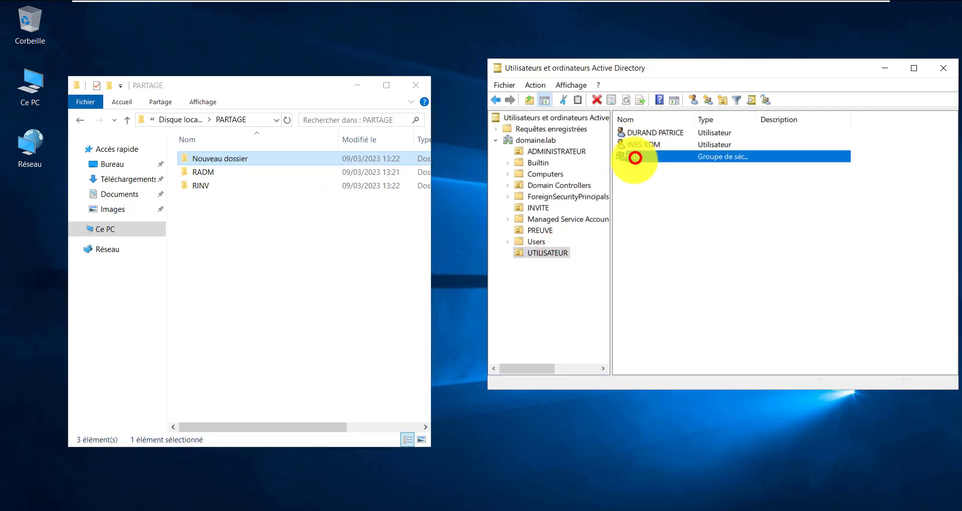
{"action": "left_click", "coordinate": [206, 158]}
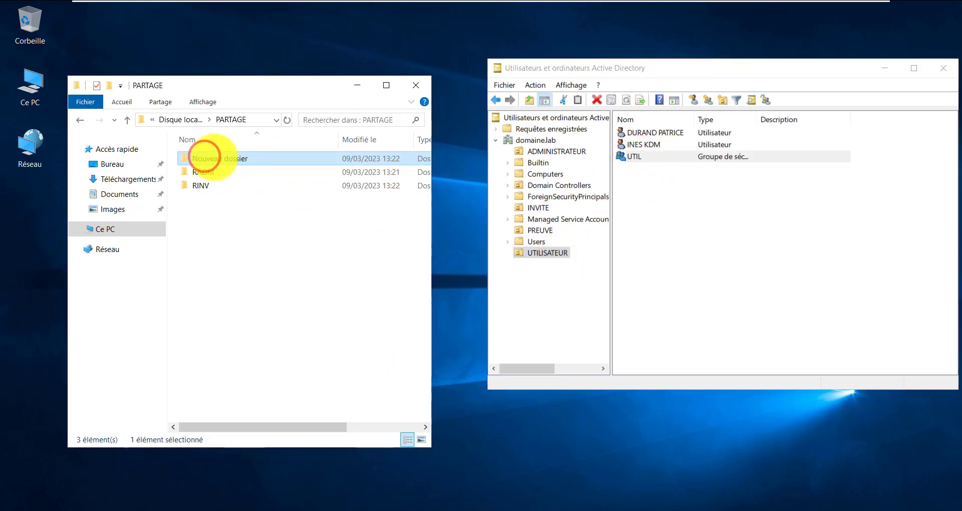
{"action": "type", "text": "R"}
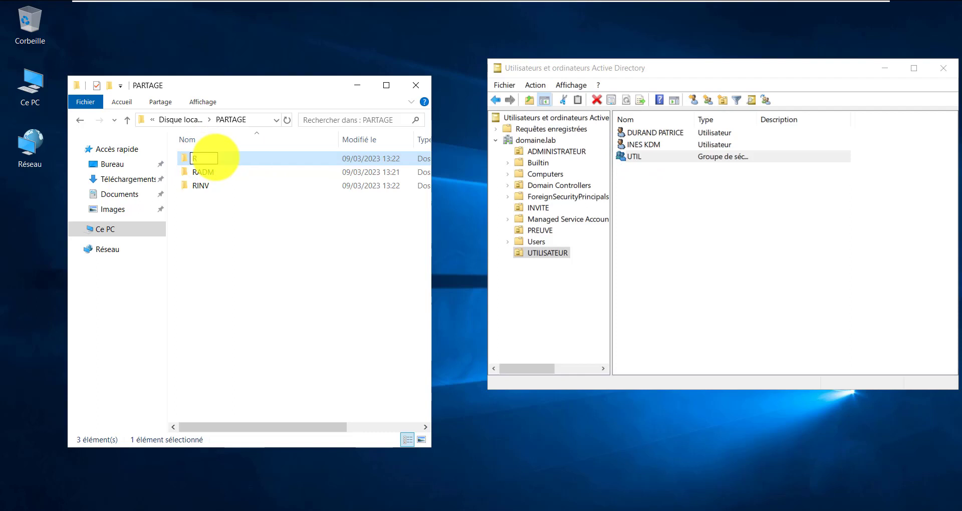
{"action": "type", "text": "UTIL"}
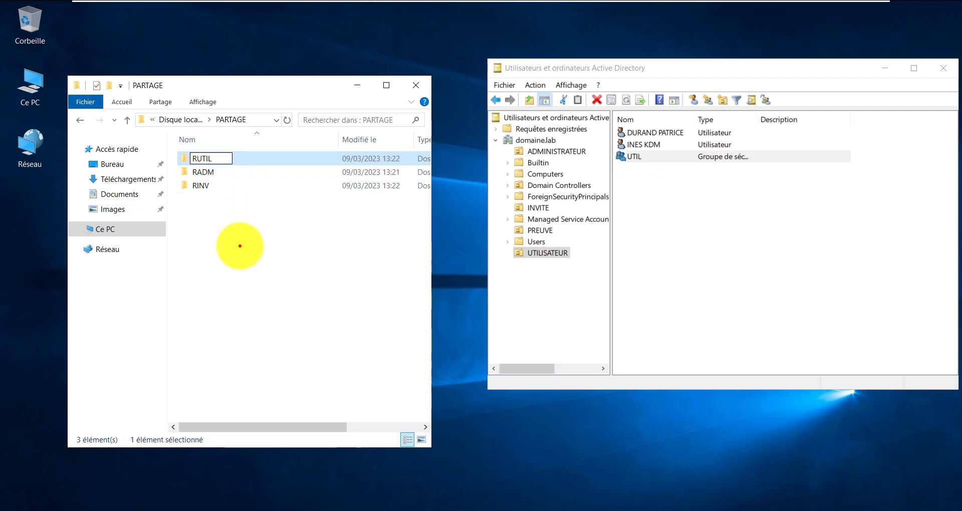
{"action": "left_click", "coordinate": [239, 242]}
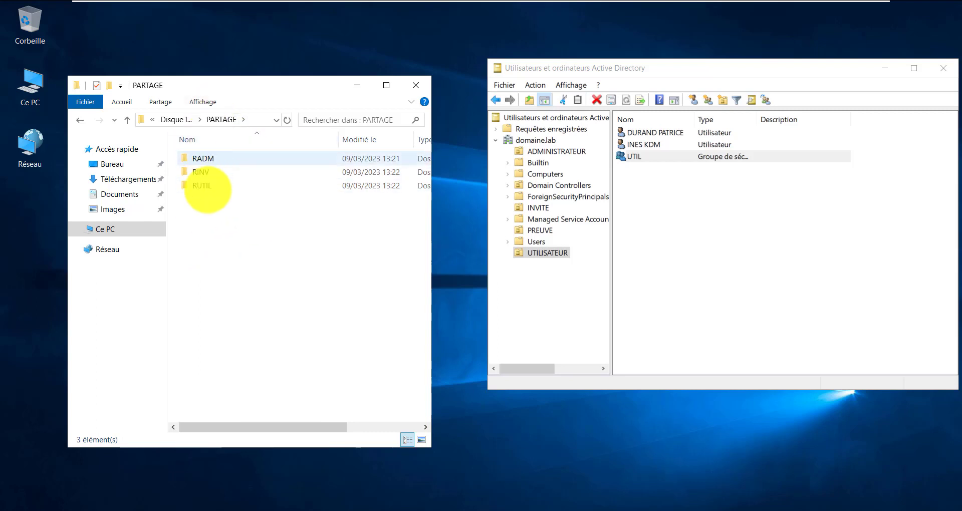
{"action": "left_click", "coordinate": [206, 185]}
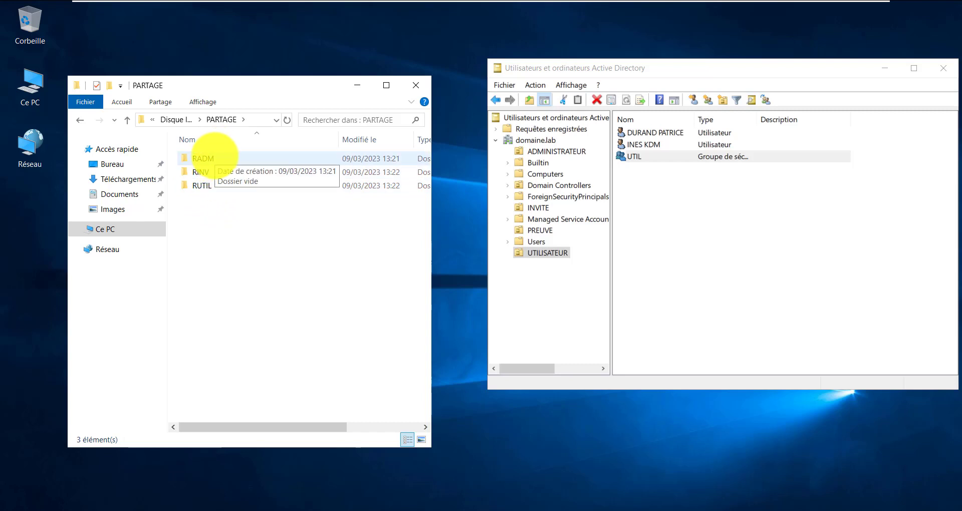
{"action": "left_click", "coordinate": [215, 156]}
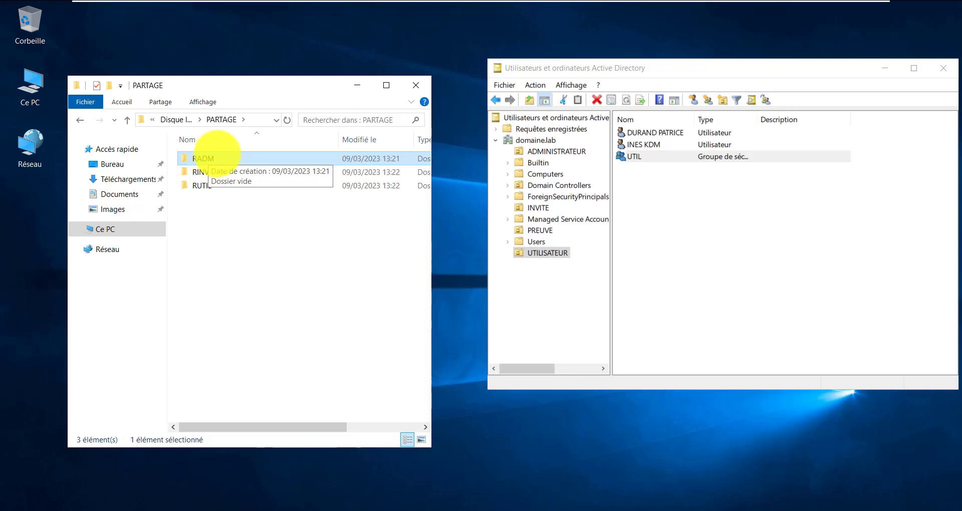
Turn on 'Partager ce dossier' in RADM's Partage avancé settings
{"action": "right_click", "coordinate": [218, 154]}
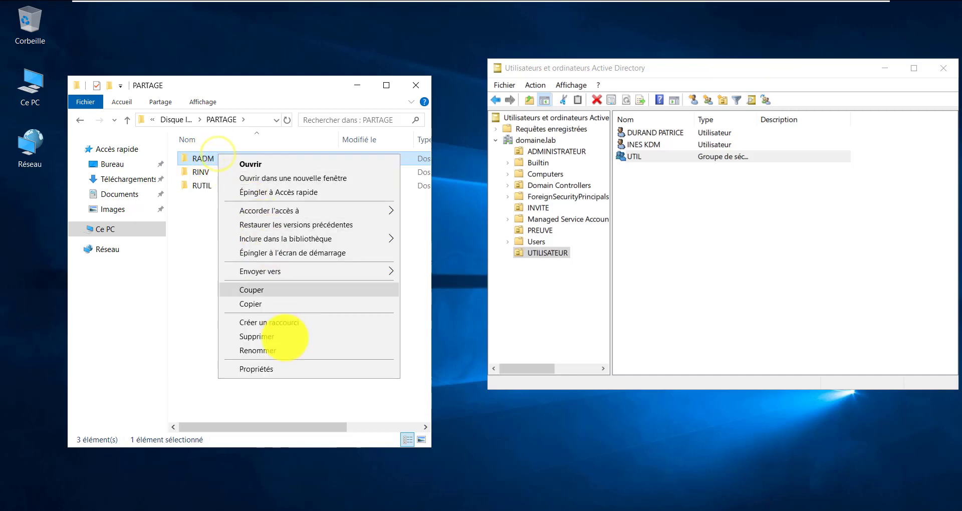
{"action": "left_click", "coordinate": [287, 366]}
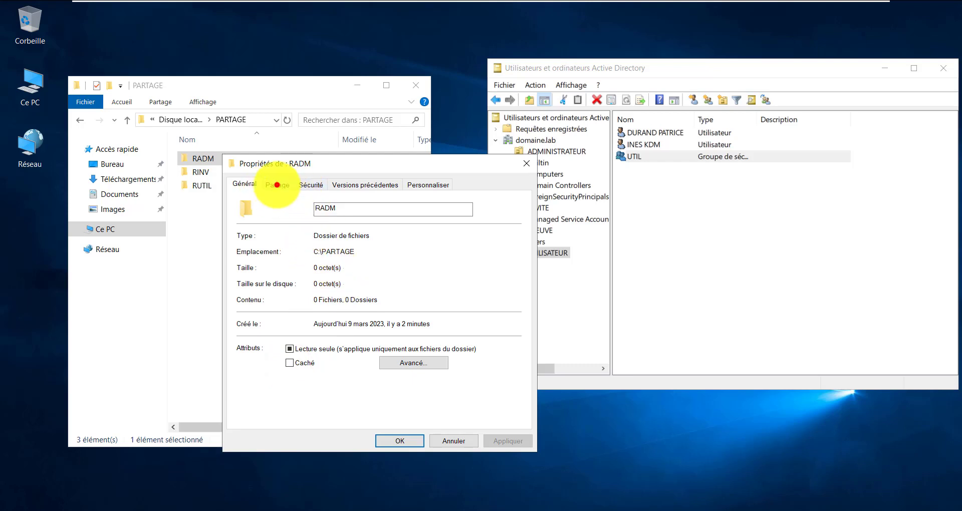
{"action": "left_click", "coordinate": [277, 183]}
{"action": "left_click", "coordinate": [301, 332]}
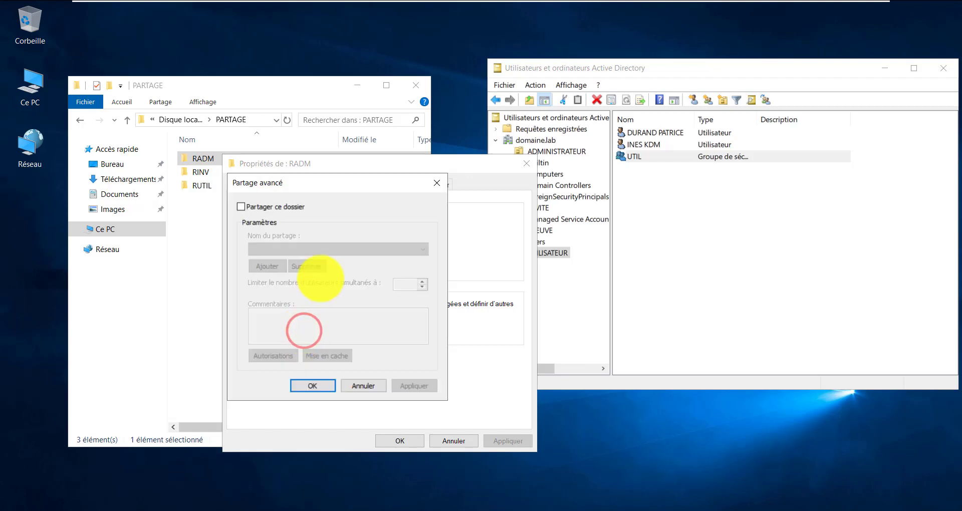
{"action": "left_click", "coordinate": [257, 206]}
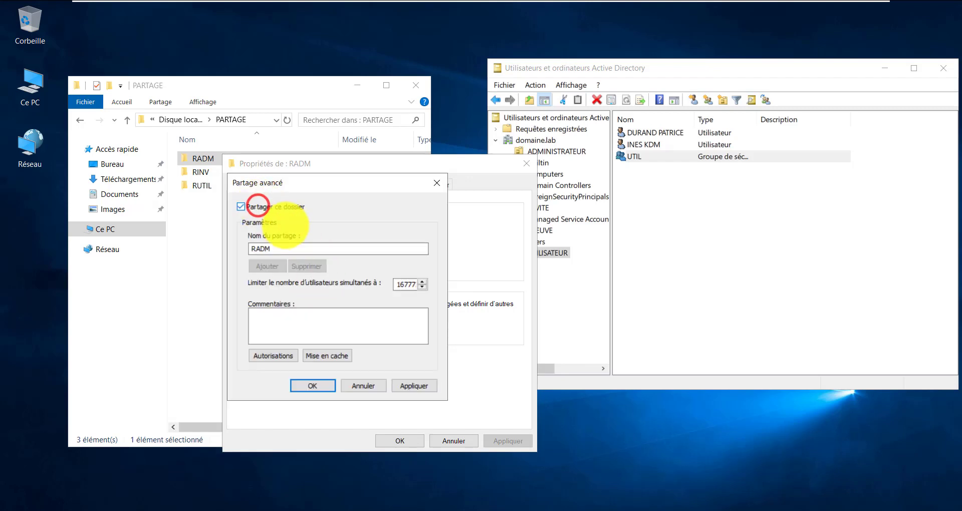
{"action": "left_click", "coordinate": [280, 247]}
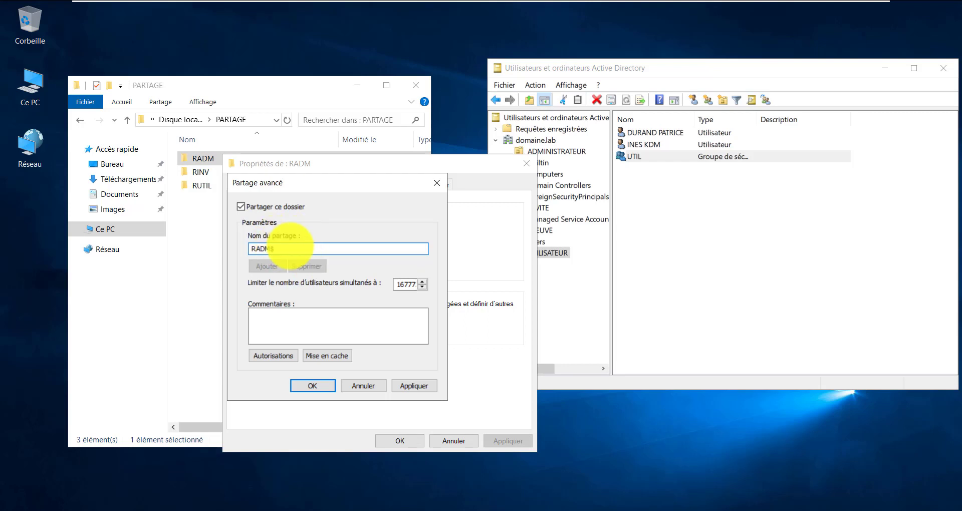
Set the share name to RADM$ and bring up its share permissions
{"action": "left_click", "coordinate": [290, 246]}
{"action": "left_click_drag", "start_coordinate": [290, 246], "coordinate": [250, 248]}
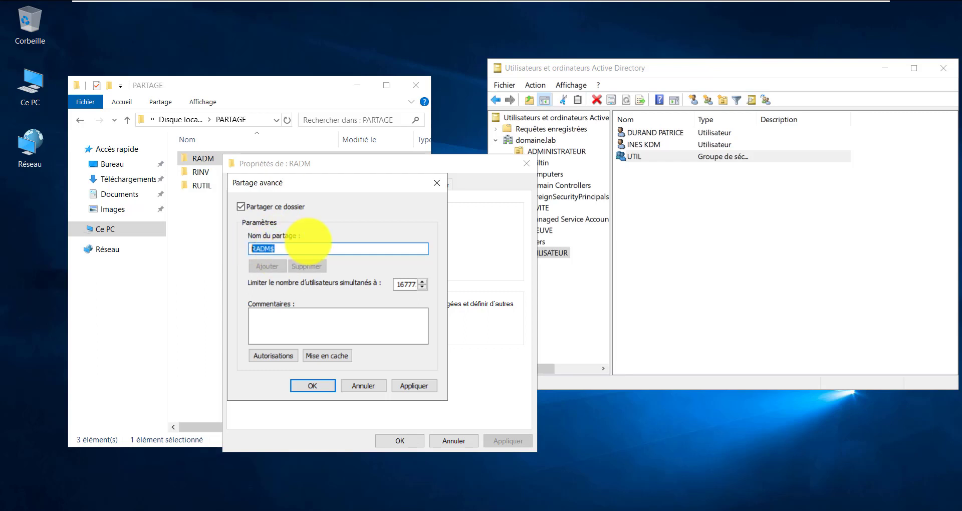
{"action": "left_click", "coordinate": [310, 249]}
{"action": "left_click_drag", "start_coordinate": [331, 249], "coordinate": [232, 261]}
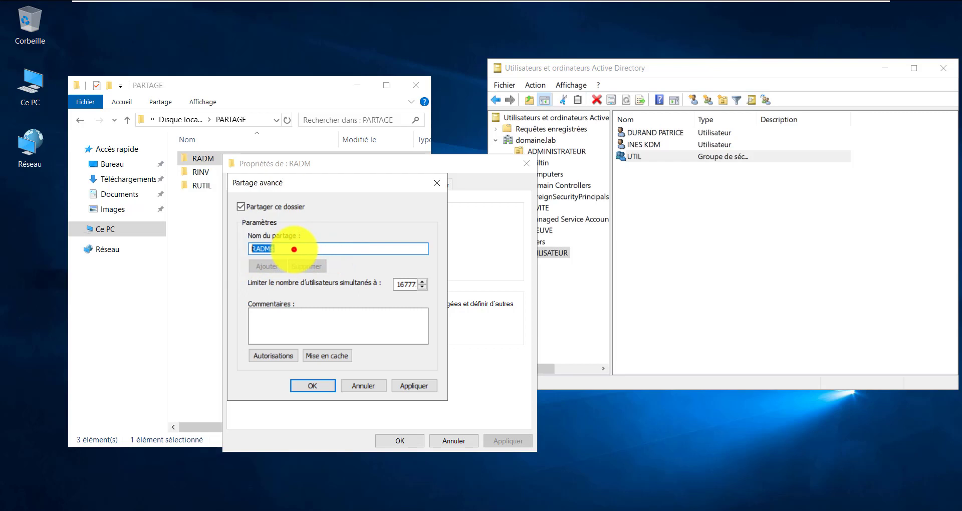
{"action": "left_click_drag", "start_coordinate": [294, 249], "coordinate": [226, 243]}
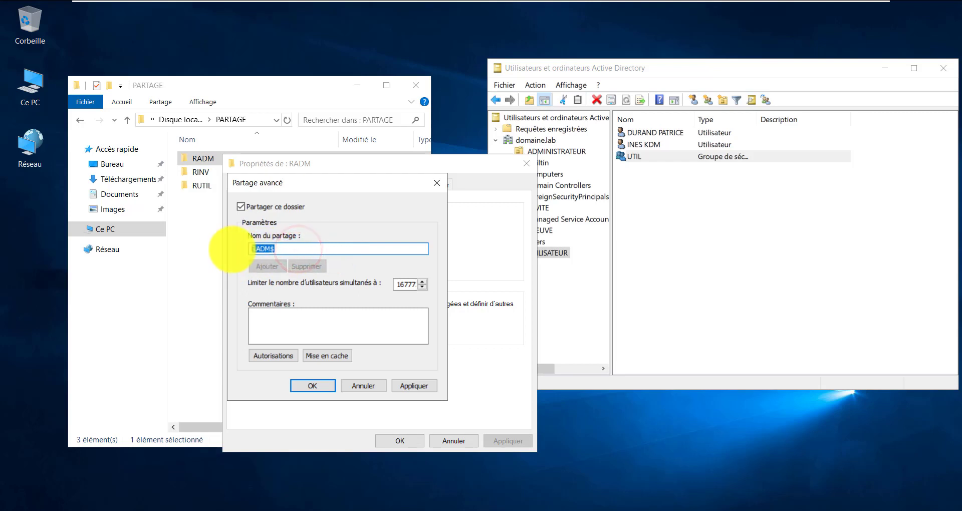
{"action": "left_click_drag", "start_coordinate": [306, 247], "coordinate": [230, 247]}
{"action": "left_click_drag", "start_coordinate": [299, 249], "coordinate": [221, 252]}
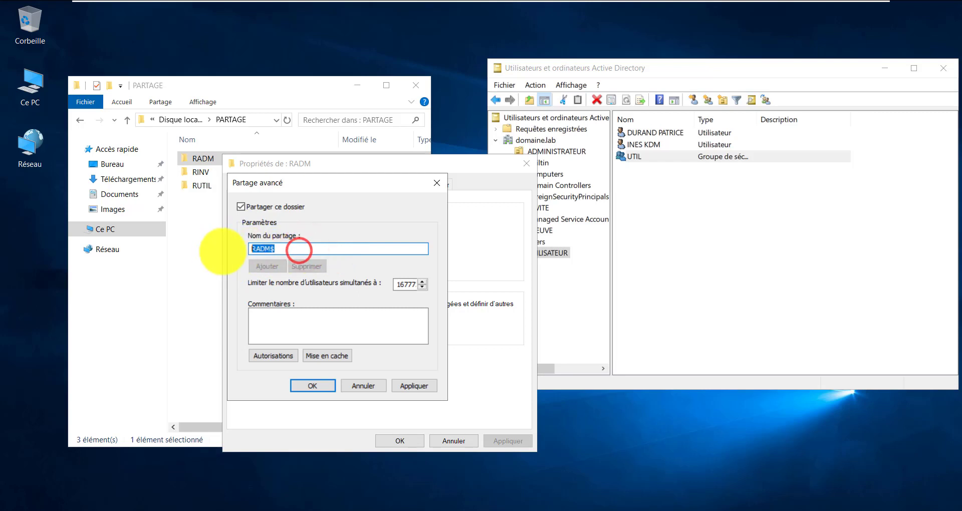
{"action": "left_click_drag", "start_coordinate": [299, 251], "coordinate": [196, 251]}
{"action": "left_click", "coordinate": [303, 250]}
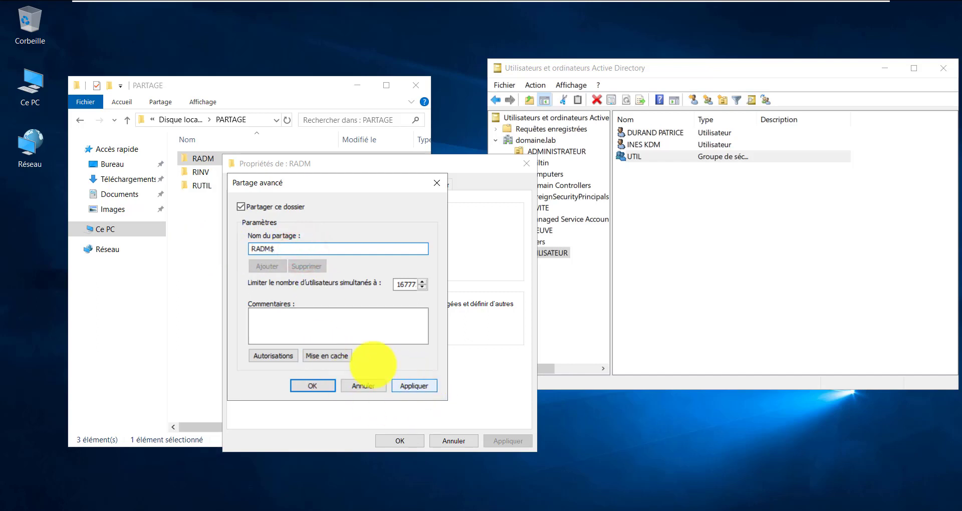
{"action": "left_click", "coordinate": [272, 354]}
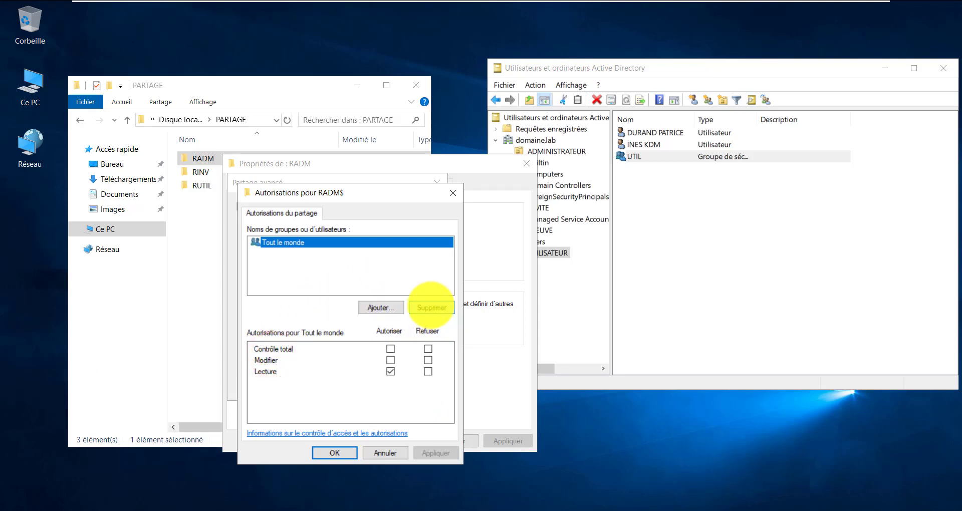
Remove Tout le monde and add the ADM domain group, checking its name in Active Directory
{"action": "left_click", "coordinate": [432, 308]}
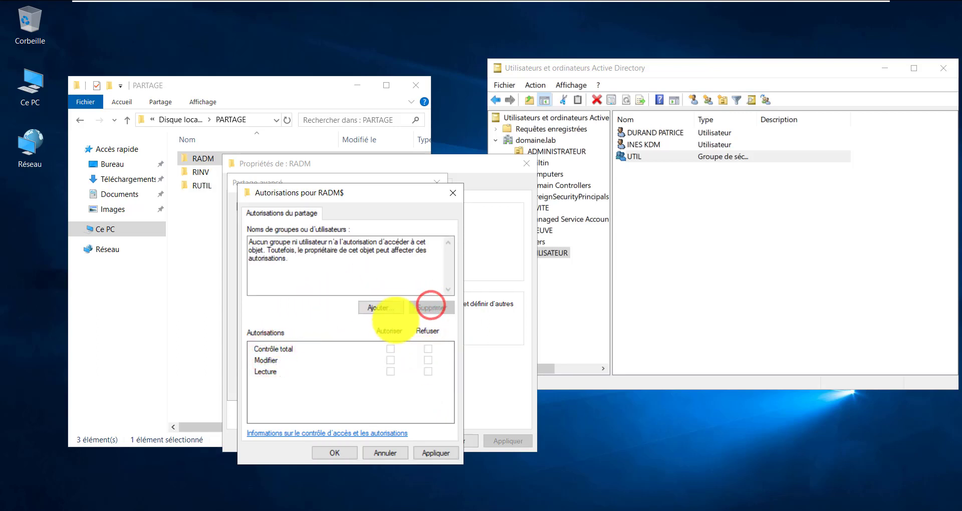
{"action": "left_click", "coordinate": [384, 307]}
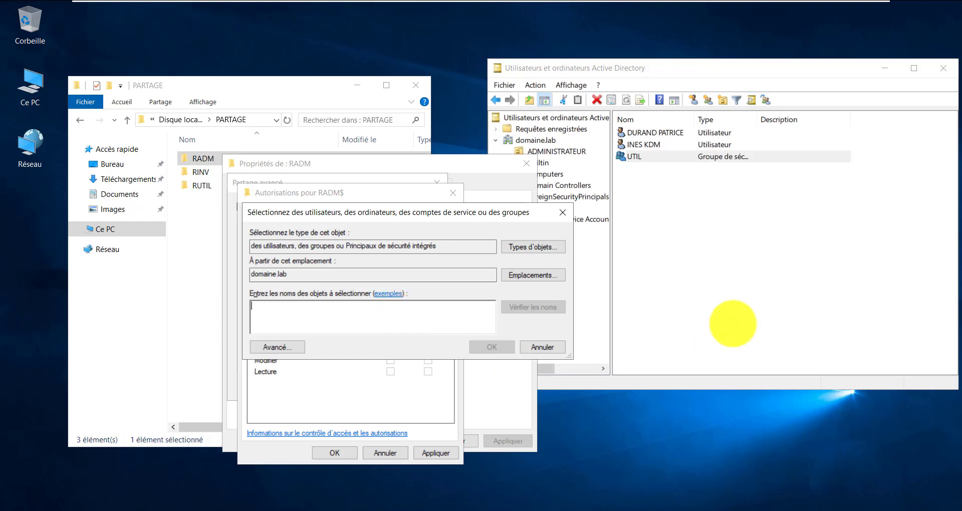
{"action": "left_click", "coordinate": [747, 280]}
{"action": "left_click", "coordinate": [564, 152]}
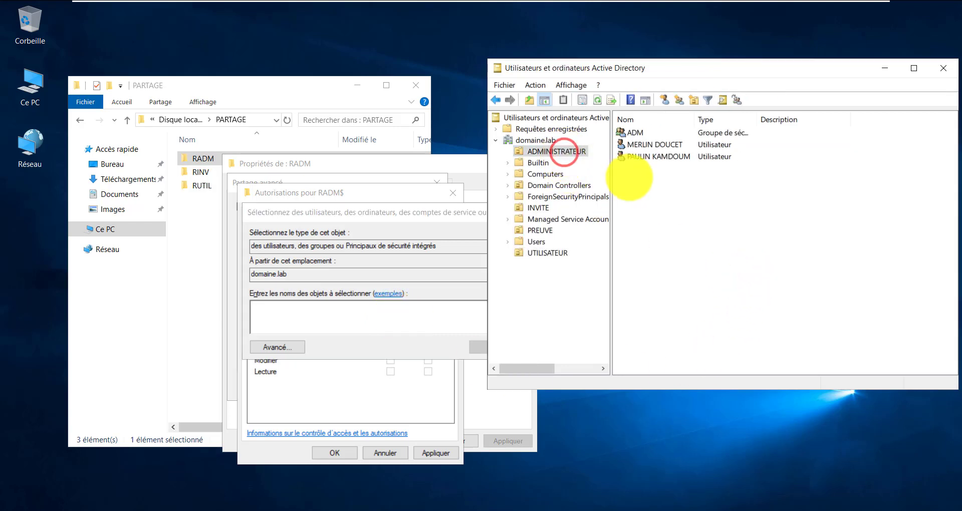
{"action": "left_click", "coordinate": [634, 133]}
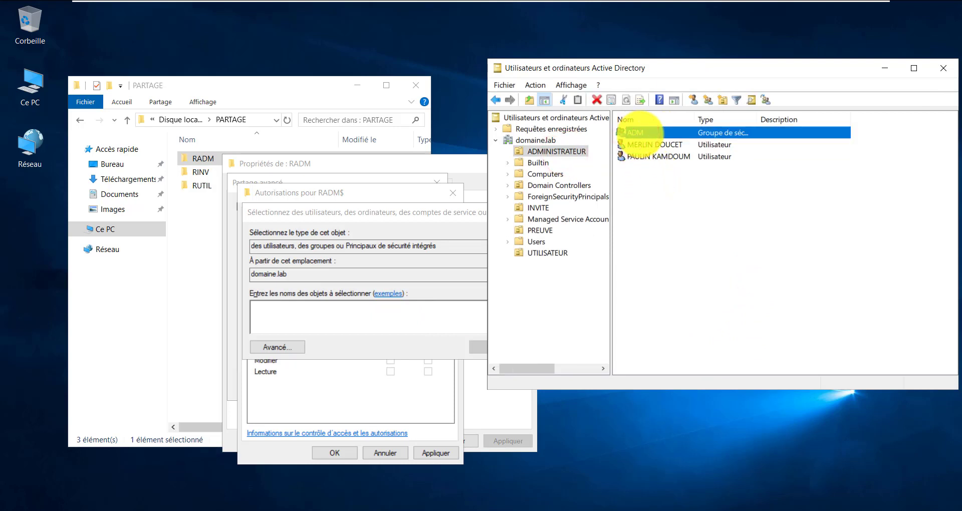
{"action": "left_click", "coordinate": [325, 319]}
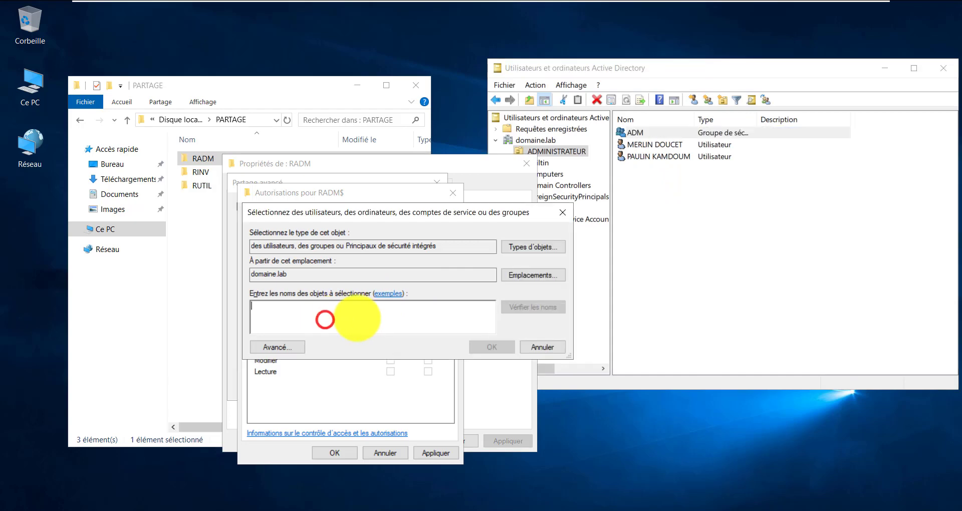
{"action": "type", "text": "adm"}
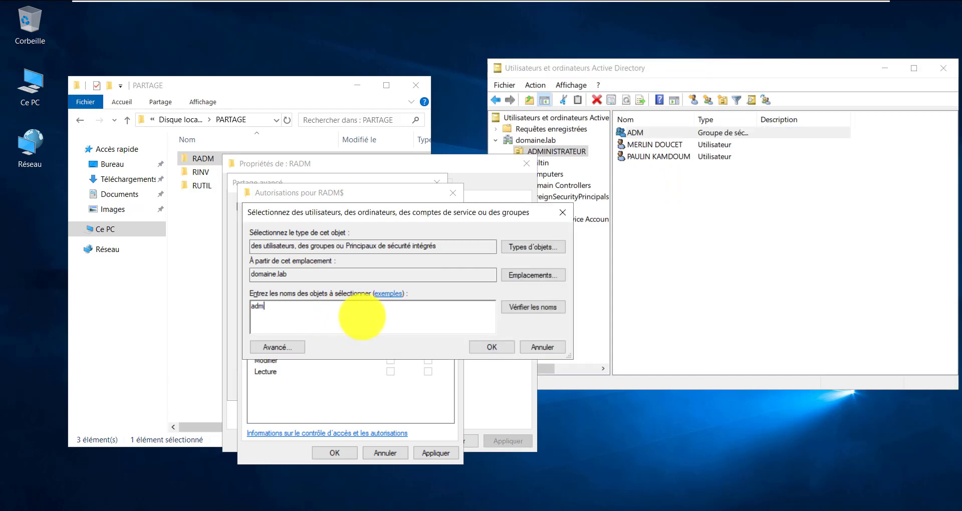
{"action": "key", "text": "Return"}
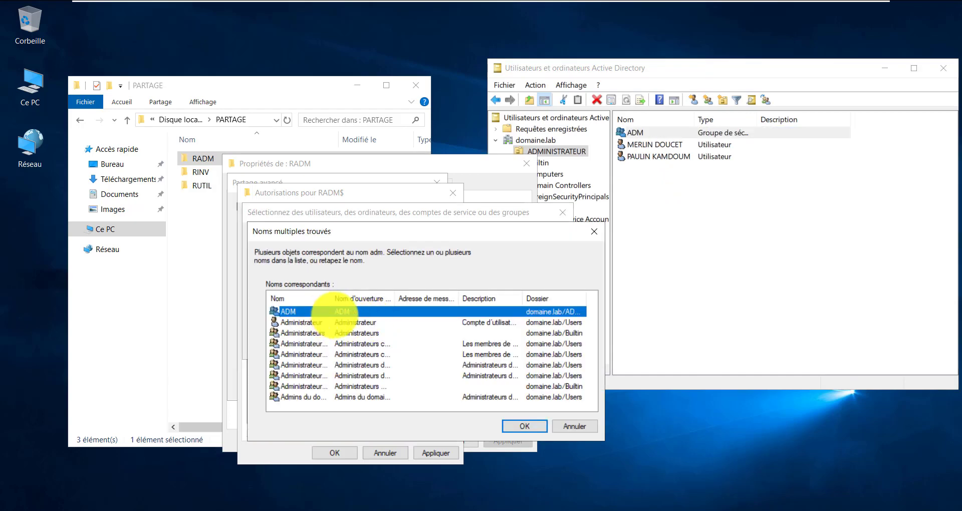
{"action": "left_click", "coordinate": [524, 426]}
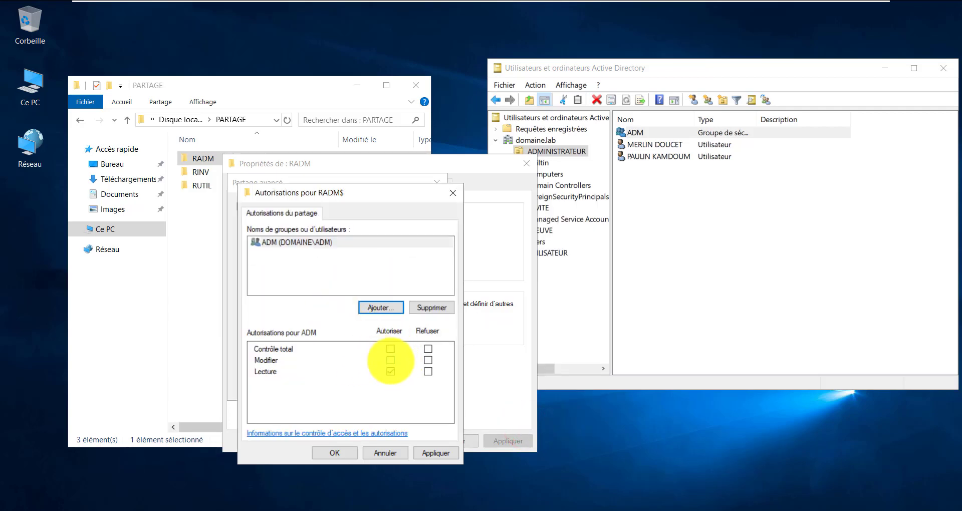
Allow ADM to modify the RADM$ share and add the Administrateurs group
{"action": "left_click", "coordinate": [391, 361]}
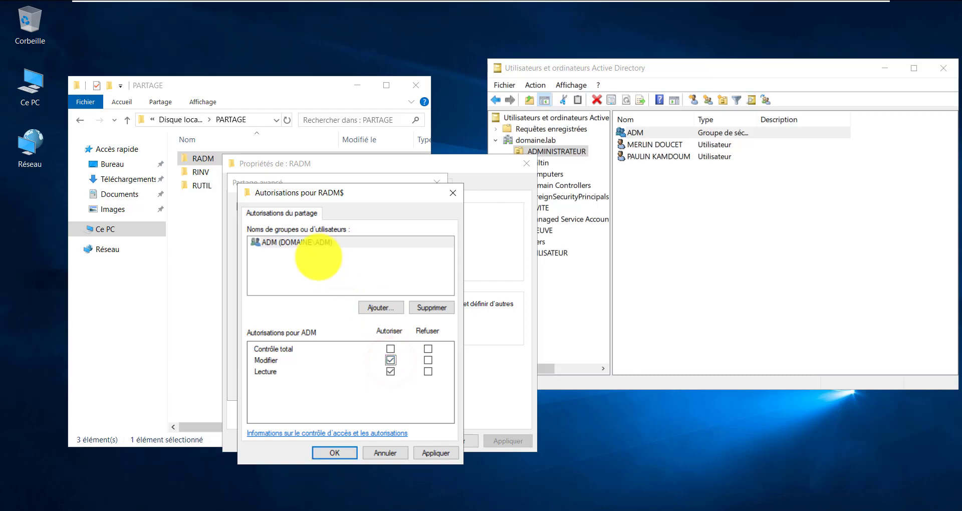
{"action": "left_click", "coordinate": [343, 271]}
{"action": "left_click", "coordinate": [379, 307]}
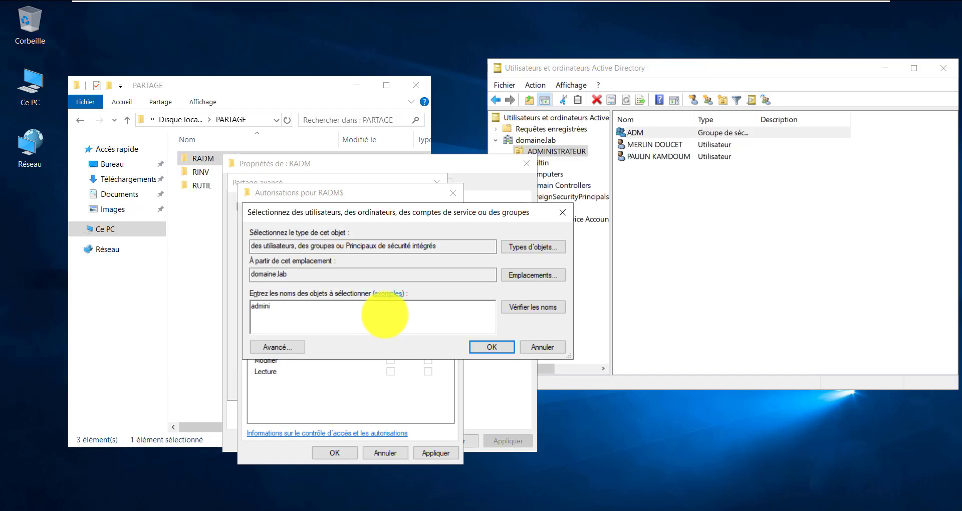
{"action": "key", "text": "Return"}
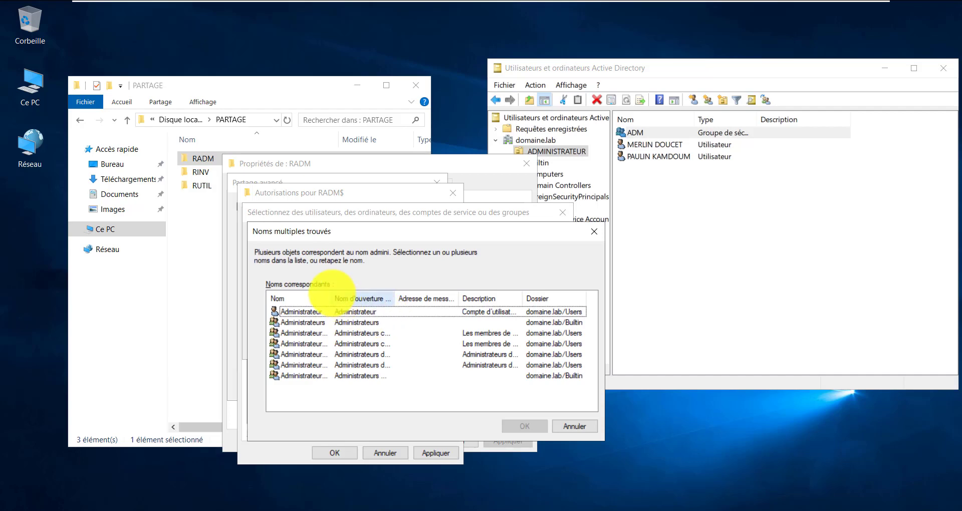
{"action": "left_click_drag", "start_coordinate": [332, 291], "coordinate": [365, 291]}
{"action": "left_click", "coordinate": [321, 323]}
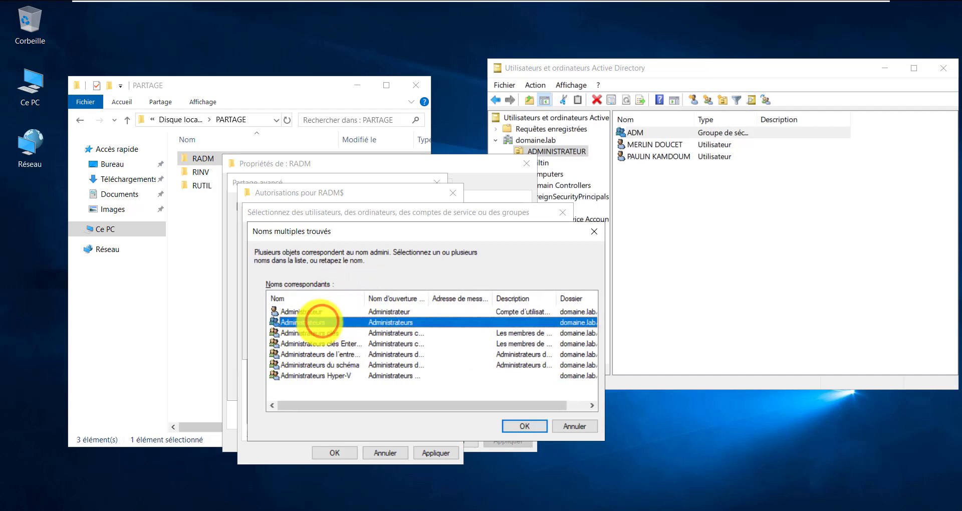
{"action": "double_click", "coordinate": [320, 322]}
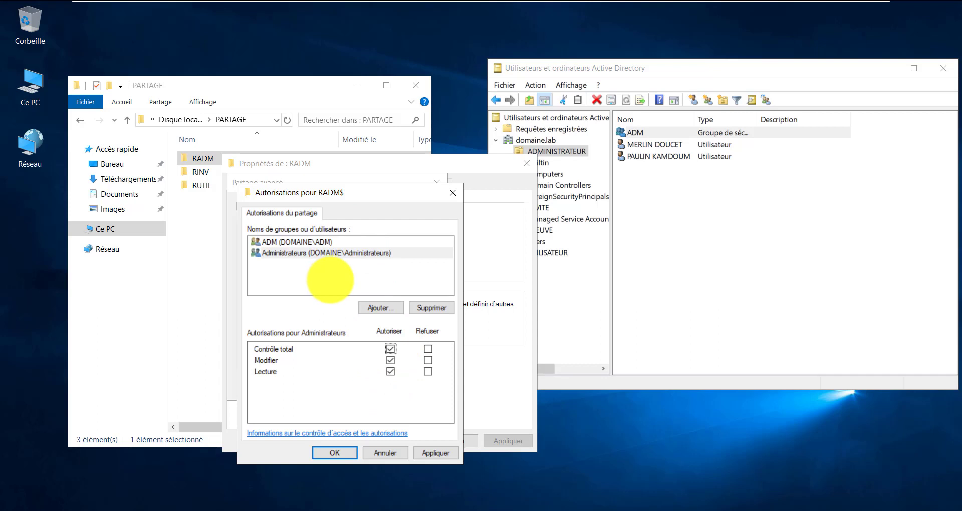
Apply the RADM$ share permissions and advanced sharing settings, then show RADM's Sécurité tab
{"action": "left_click", "coordinate": [435, 453]}
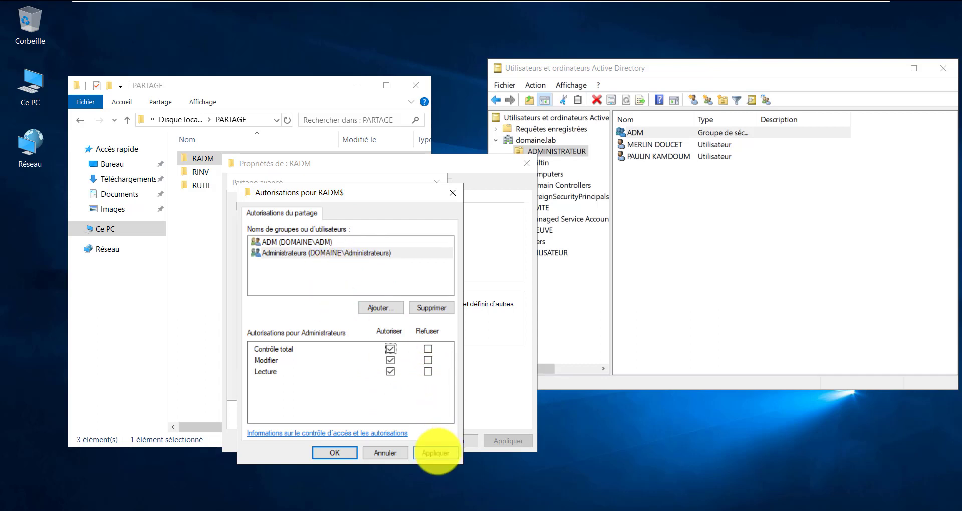
{"action": "left_click", "coordinate": [435, 453]}
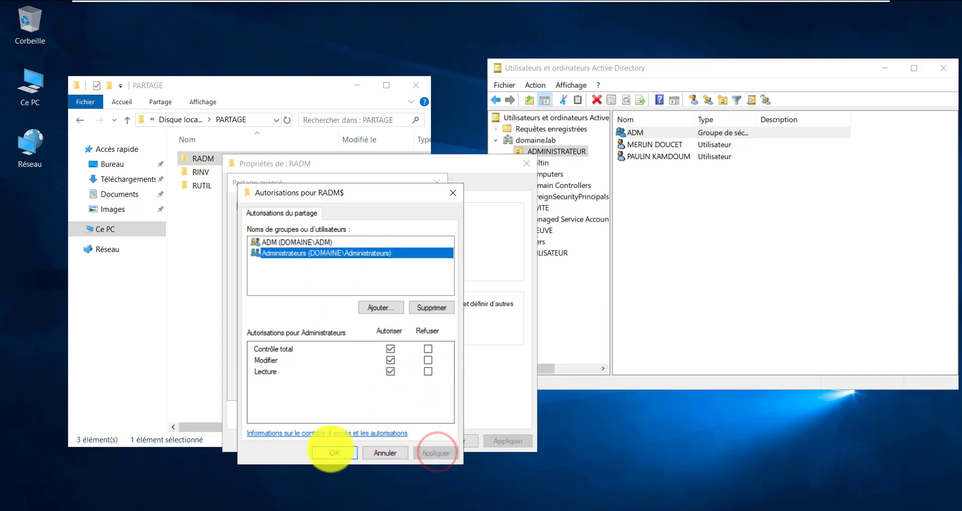
{"action": "left_click", "coordinate": [331, 453]}
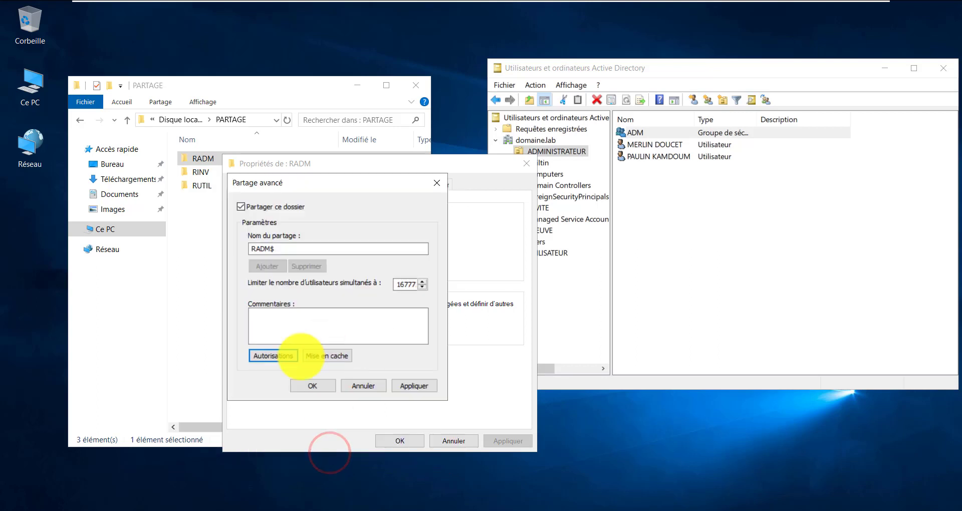
{"action": "left_click", "coordinate": [413, 385]}
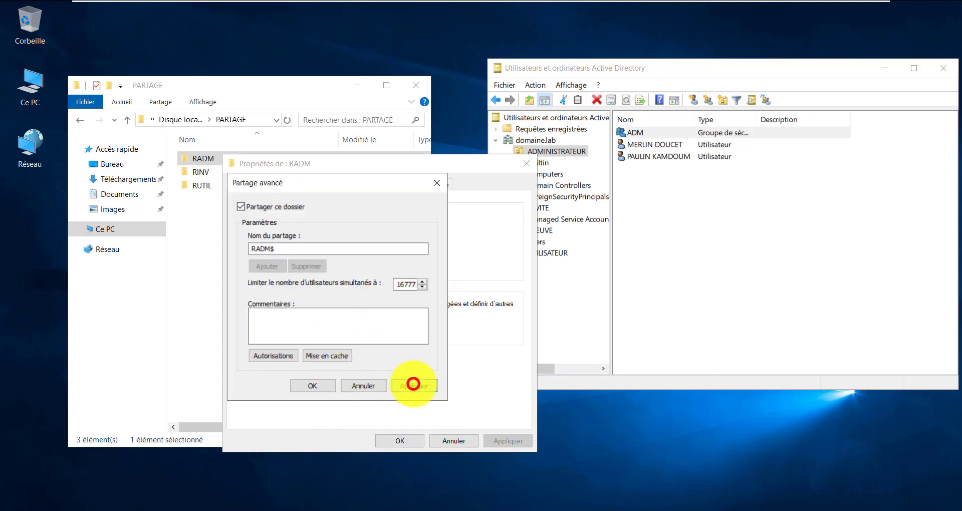
{"action": "left_click", "coordinate": [314, 386]}
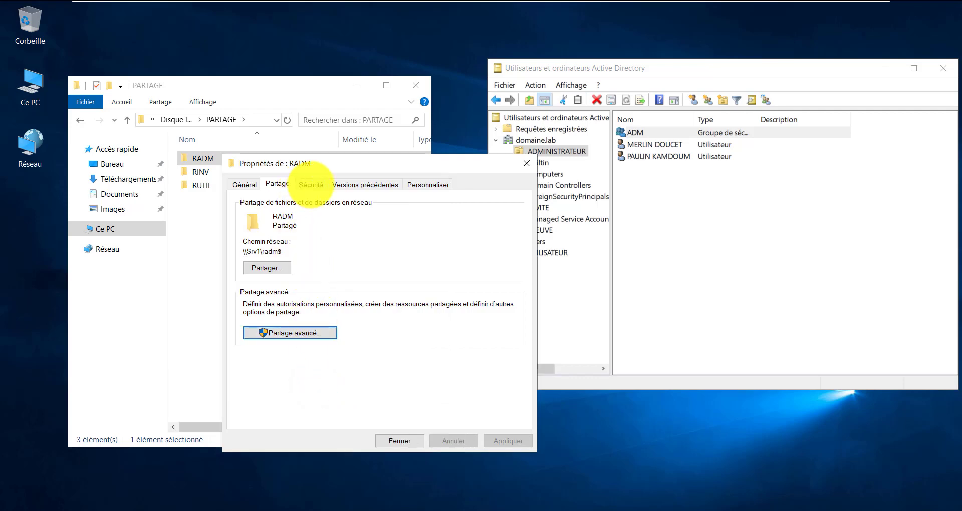
{"action": "left_click", "coordinate": [310, 185]}
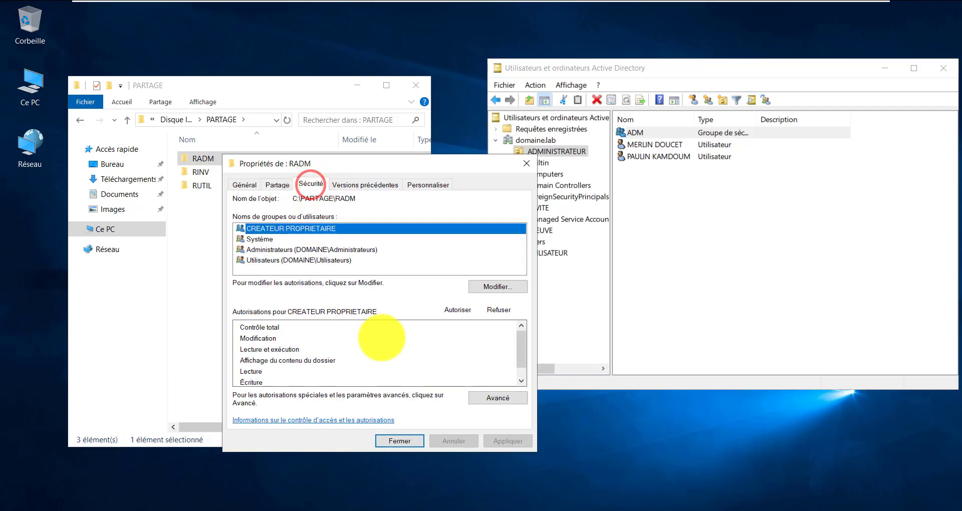
Disable inheritance on RADM and remove all inherited permissions, confirming the change
{"action": "left_click", "coordinate": [497, 398]}
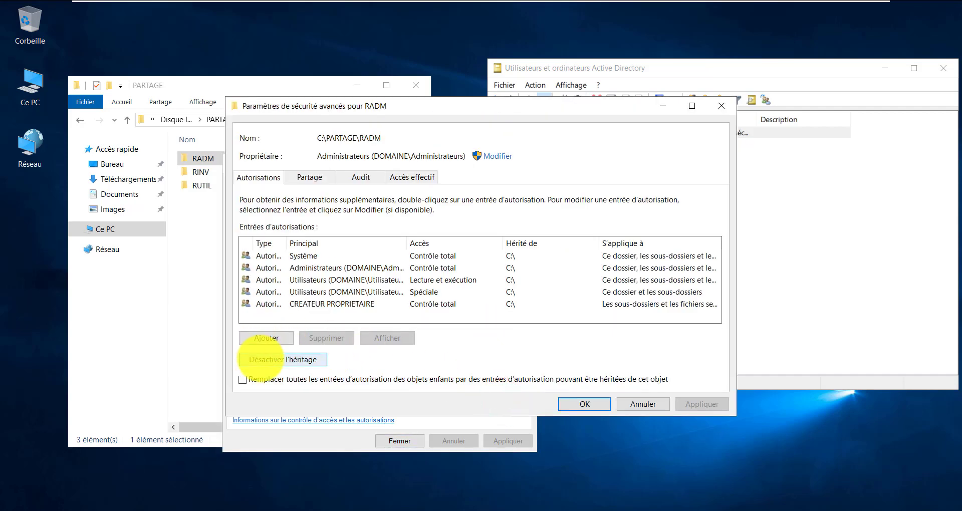
{"action": "left_click", "coordinate": [264, 362]}
{"action": "left_click", "coordinate": [431, 286]}
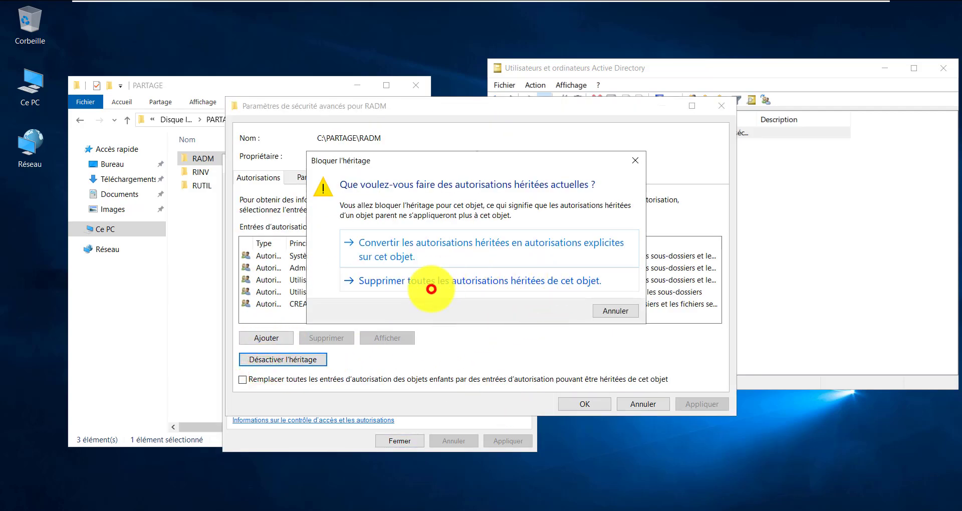
{"action": "left_click", "coordinate": [691, 402]}
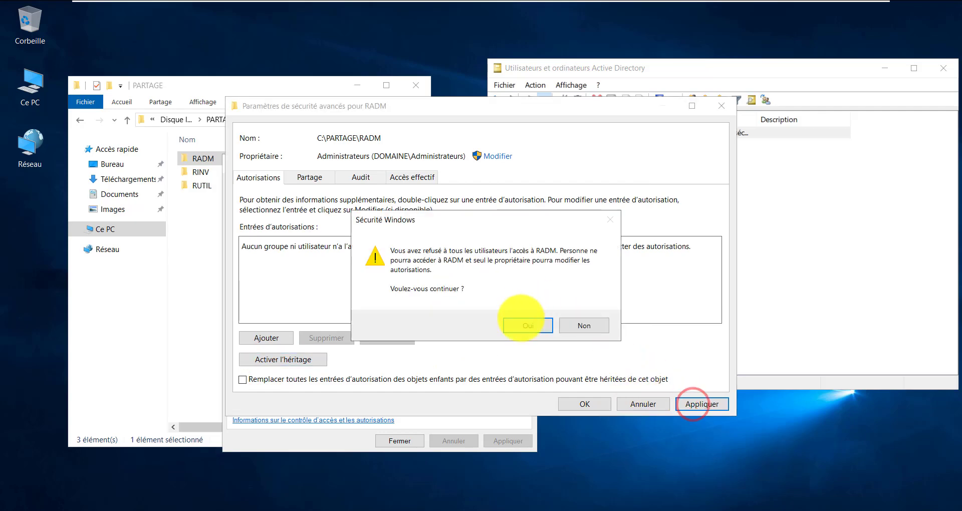
{"action": "left_click", "coordinate": [522, 323]}
{"action": "left_click", "coordinate": [585, 403]}
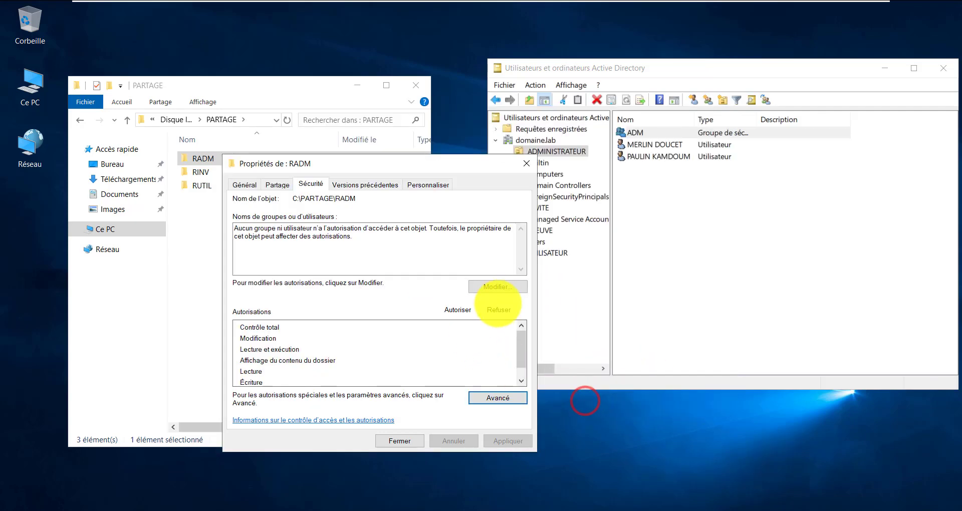
Add the ADM group to RADM's permissions
{"action": "left_click", "coordinate": [498, 287]}
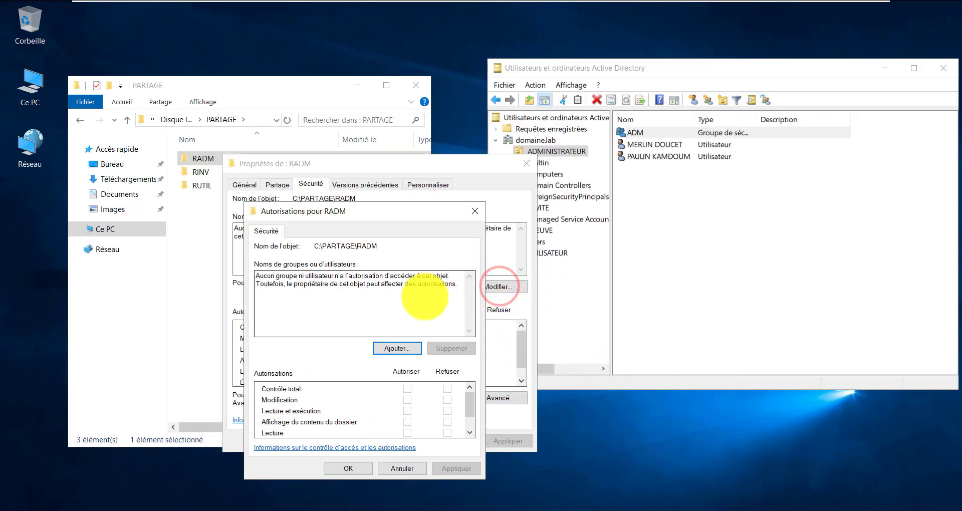
{"action": "left_click", "coordinate": [410, 346]}
{"action": "left_click", "coordinate": [377, 330]}
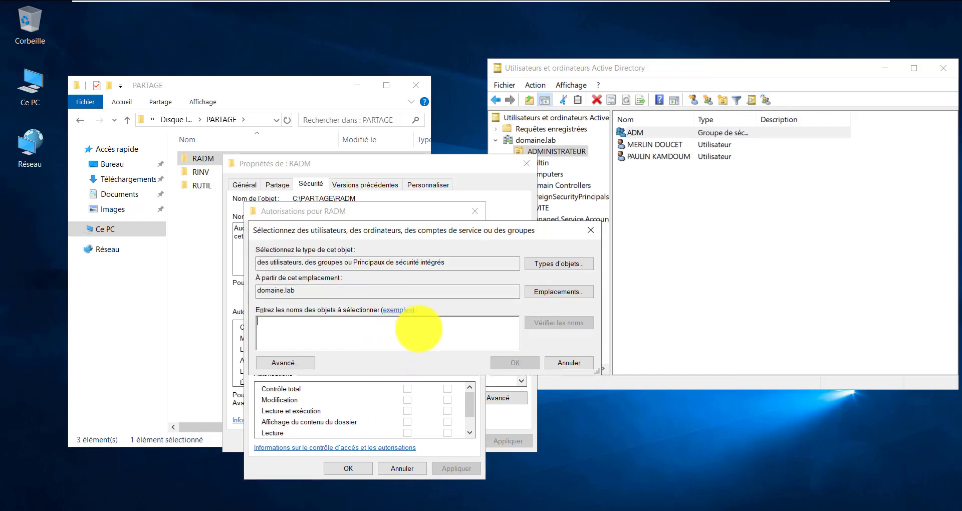
{"action": "type", "text": "adm"}
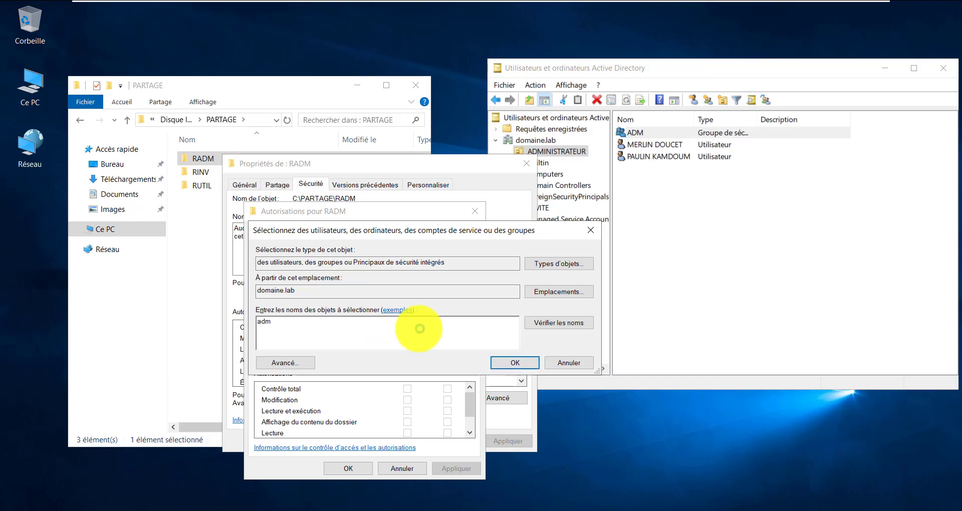
{"action": "key", "text": "Return"}
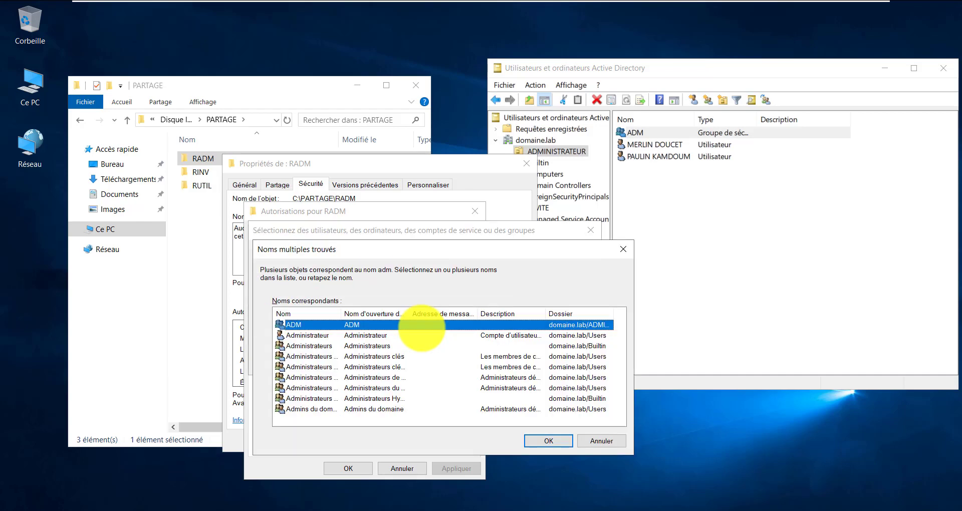
{"action": "left_click", "coordinate": [548, 437]}
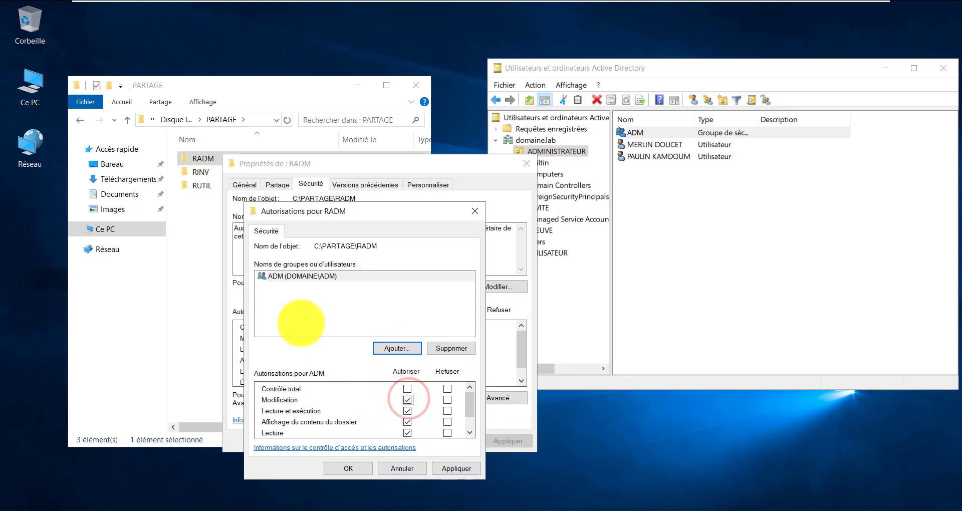
Add the Administrateurs group with Contrôle total, apply, and close RADM's properties
{"action": "left_click", "coordinate": [389, 353]}
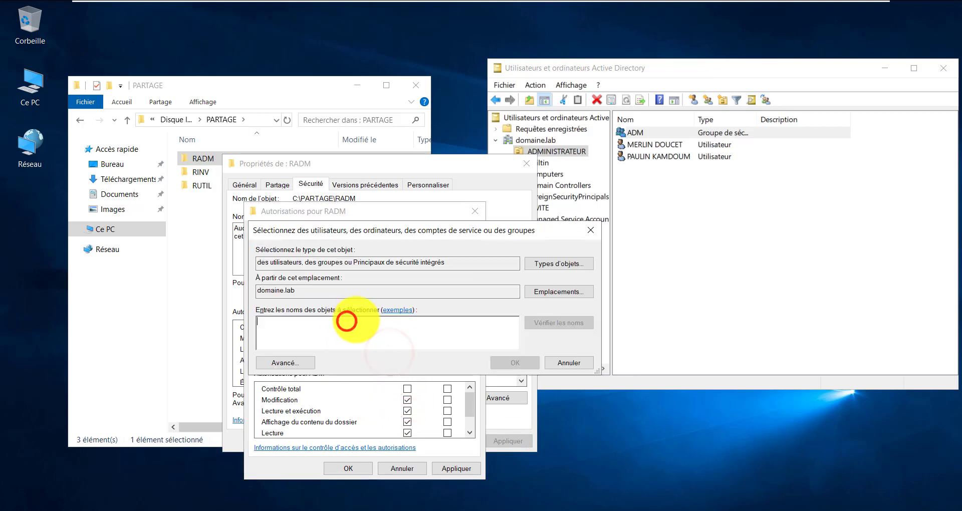
{"action": "type", "text": "admin"}
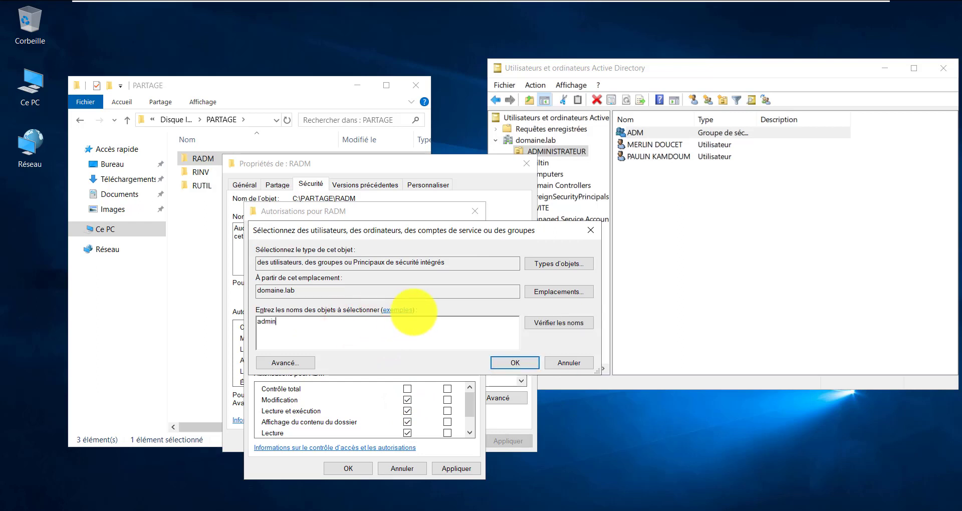
{"action": "key", "text": "Return"}
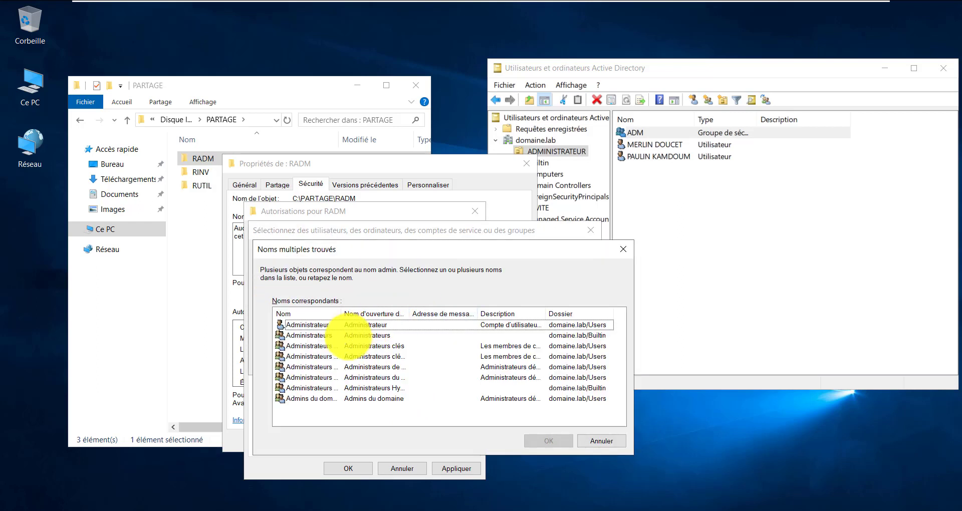
{"action": "left_click_drag", "start_coordinate": [341, 311], "coordinate": [352, 311]}
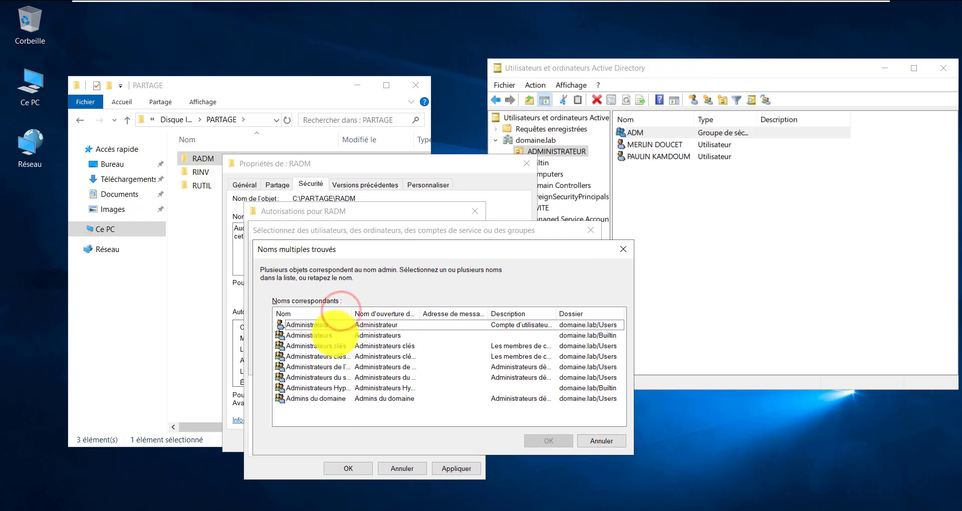
{"action": "left_click", "coordinate": [334, 334]}
{"action": "left_click", "coordinate": [537, 441]}
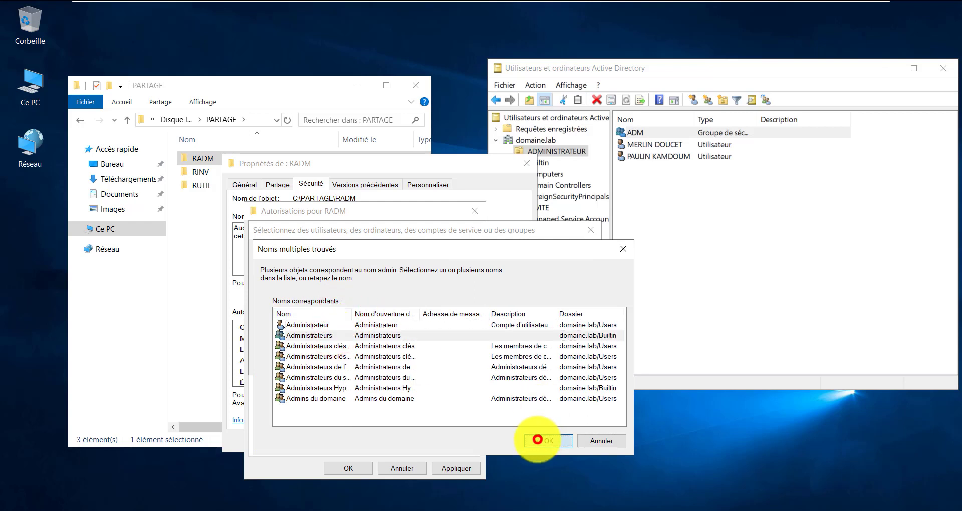
{"action": "left_click", "coordinate": [357, 287]}
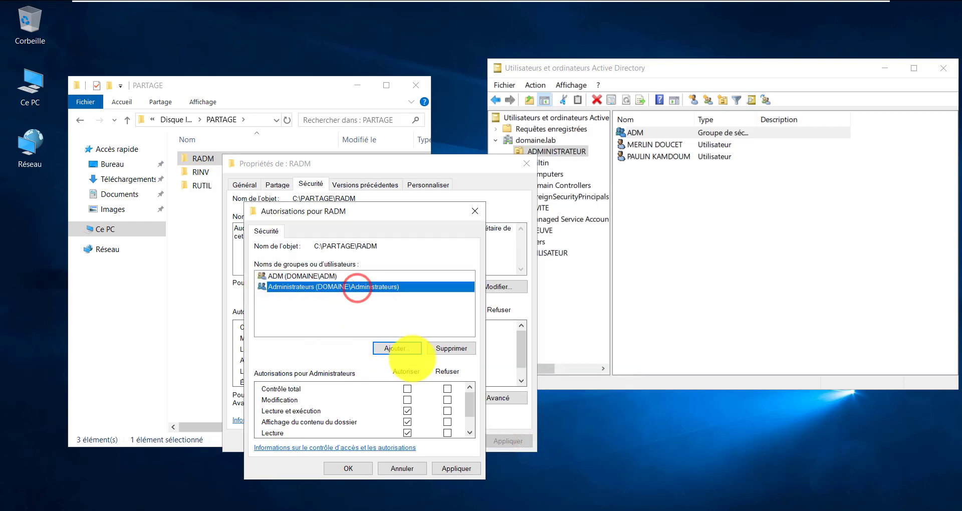
{"action": "left_click", "coordinate": [408, 389]}
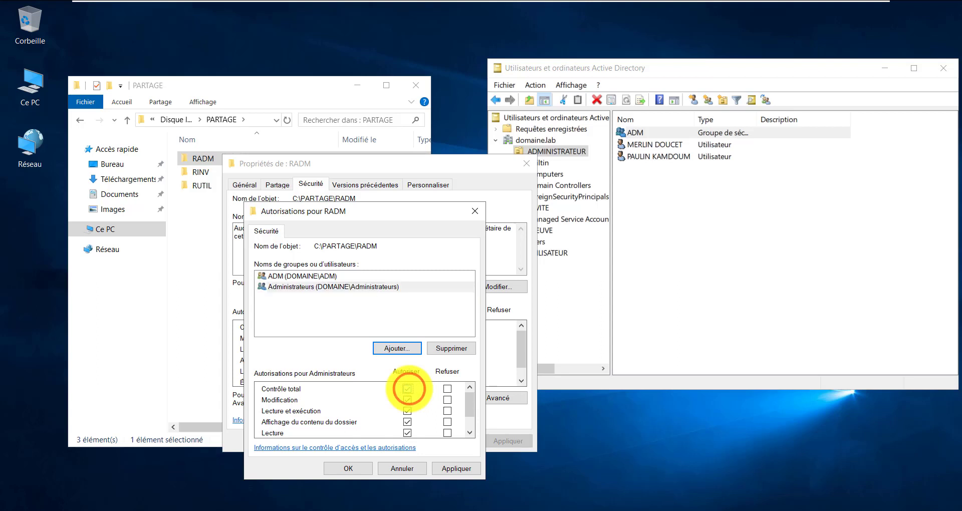
{"action": "left_click", "coordinate": [457, 469]}
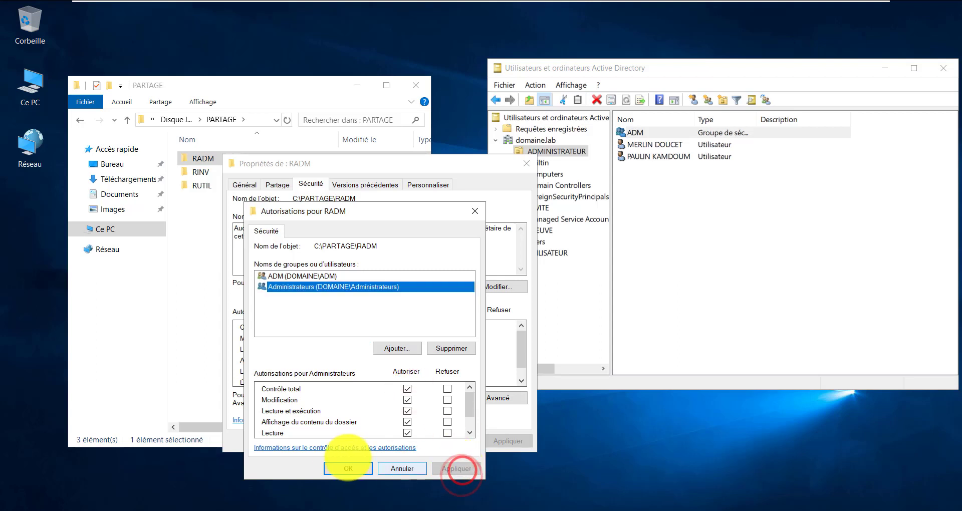
{"action": "left_click", "coordinate": [335, 468]}
{"action": "left_click", "coordinate": [403, 442]}
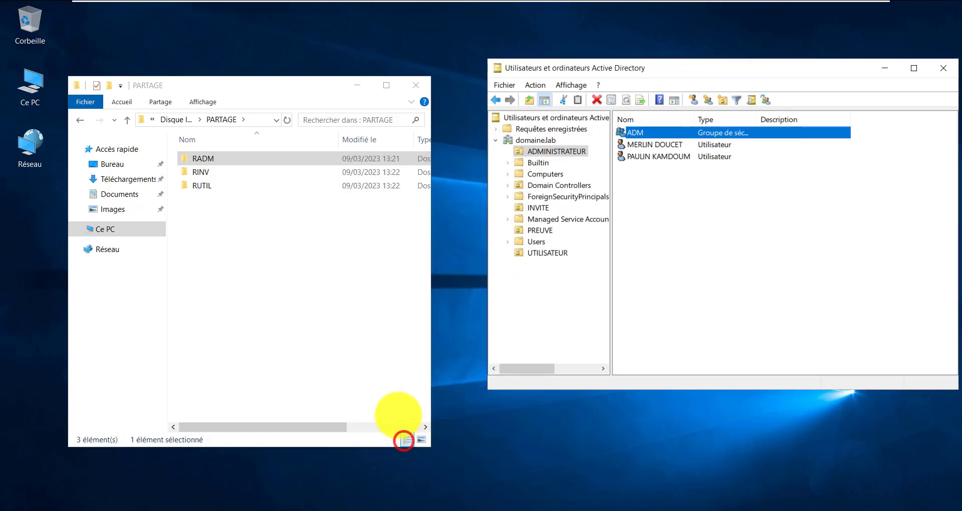
Switch to Active Directory and browse the INVITE, PREUVE and UTILISATEUR units
{"action": "left_click", "coordinate": [262, 255]}
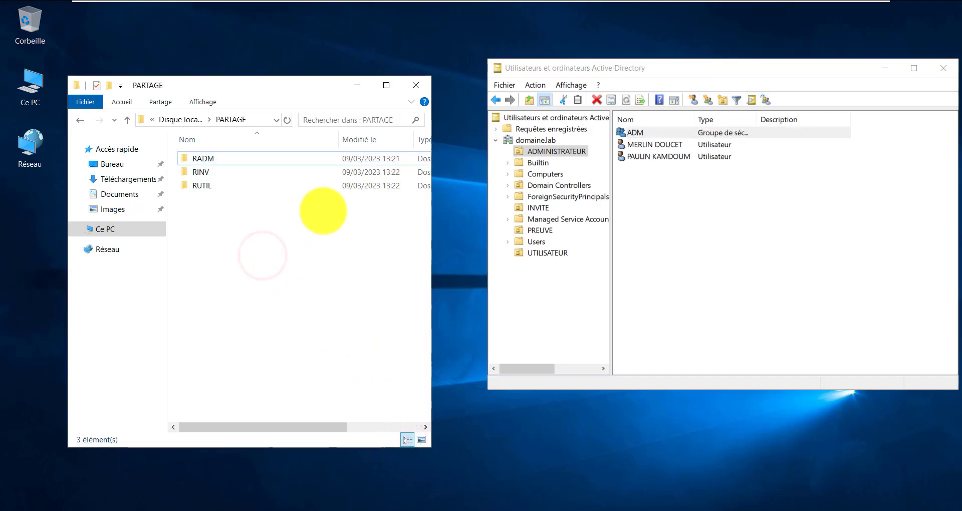
{"action": "left_click", "coordinate": [539, 151]}
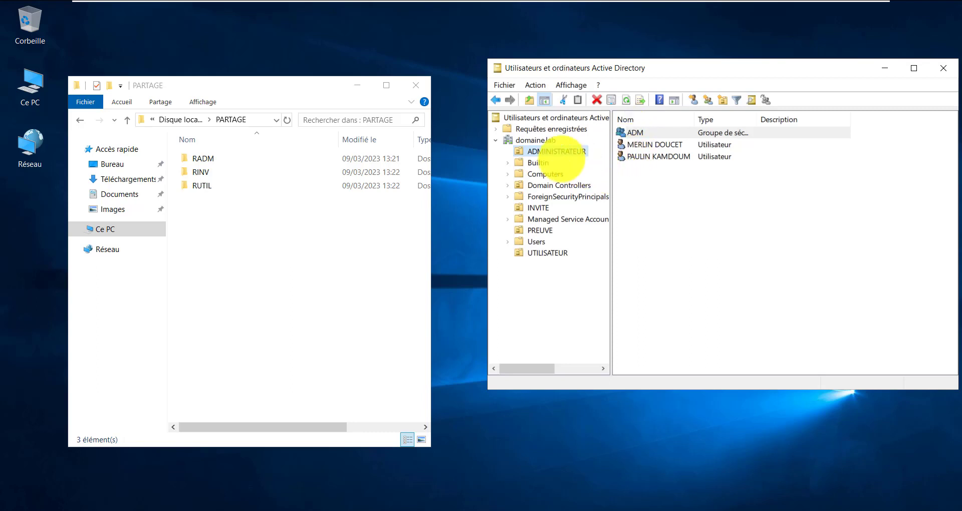
{"action": "left_click", "coordinate": [652, 166]}
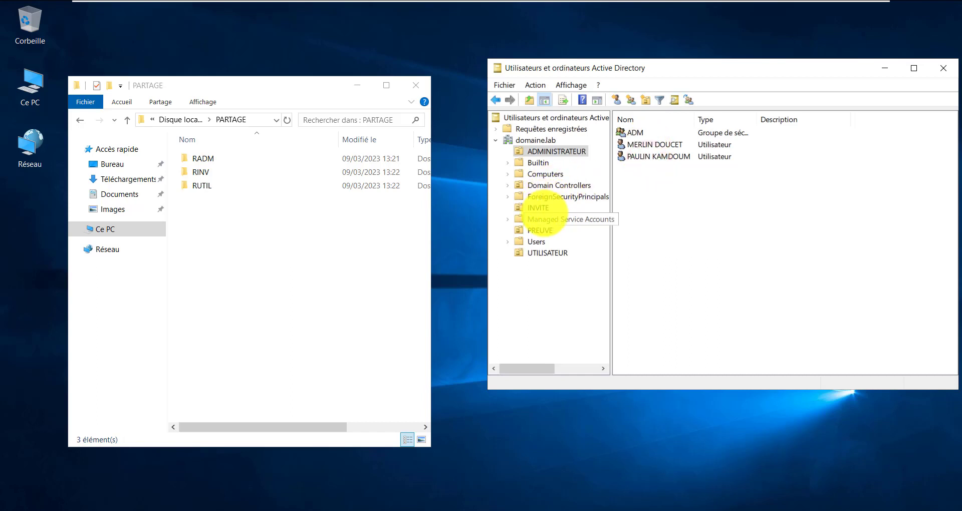
{"action": "left_click", "coordinate": [538, 207]}
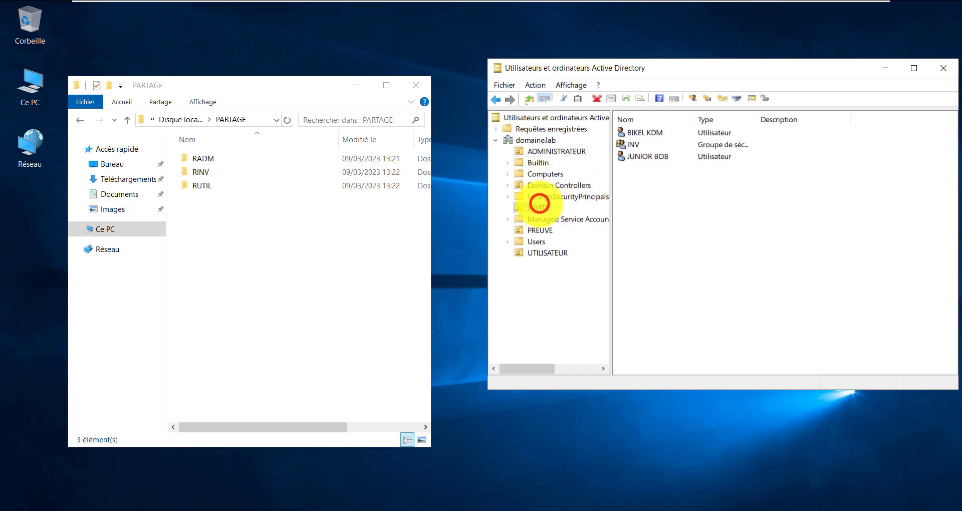
{"action": "left_click", "coordinate": [540, 230]}
{"action": "left_click", "coordinate": [538, 206]}
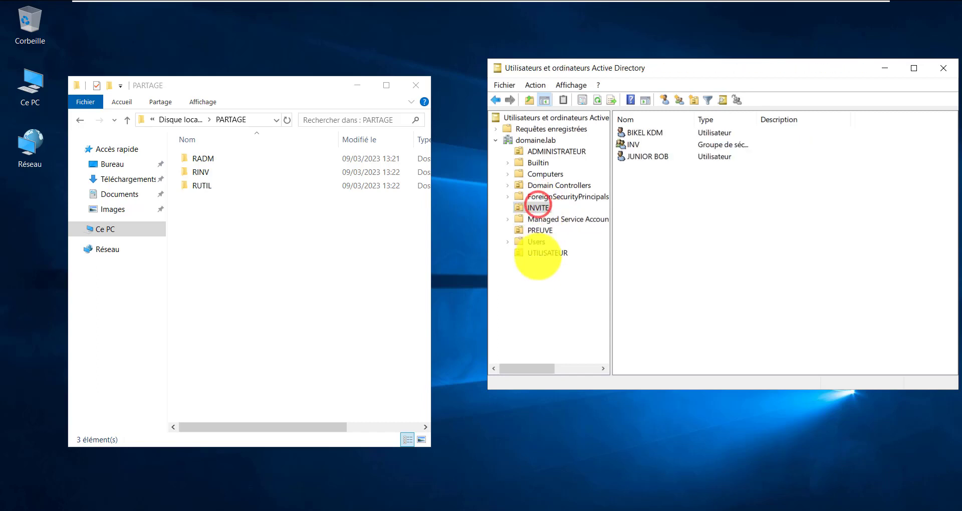
{"action": "left_click", "coordinate": [542, 252]}
{"action": "left_click", "coordinate": [532, 208]}
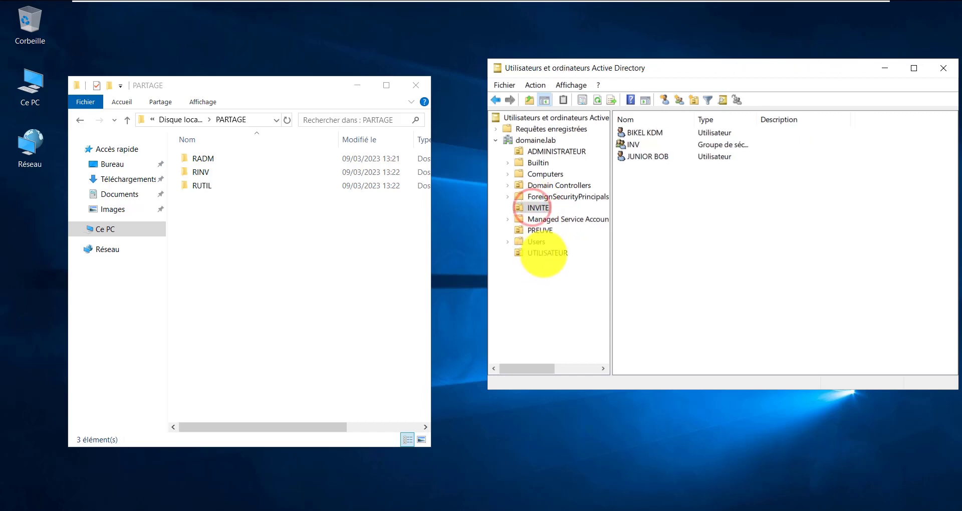
{"action": "left_click", "coordinate": [544, 253]}
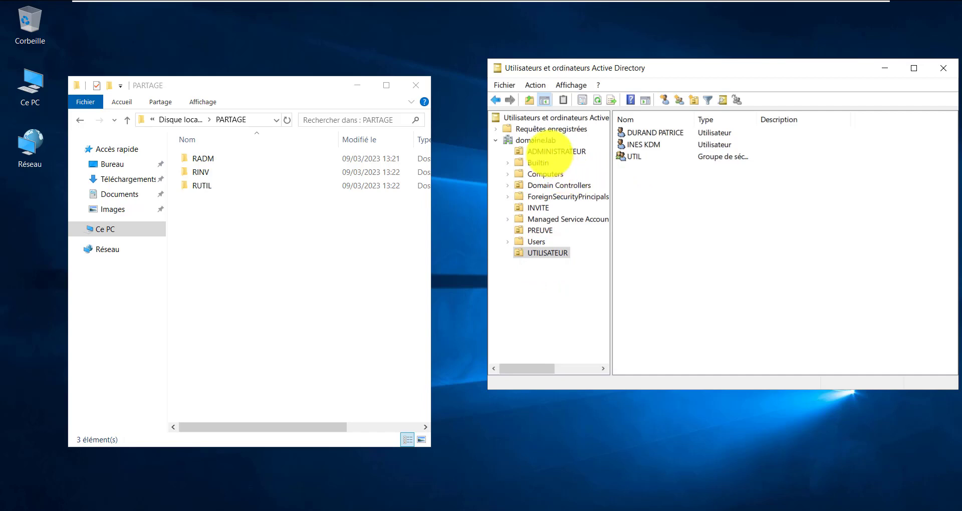
Inspect ADMINISTRATEUR's user accounts and ADM group, then the UTILISATEUR and INVITE units
{"action": "left_click", "coordinate": [549, 153]}
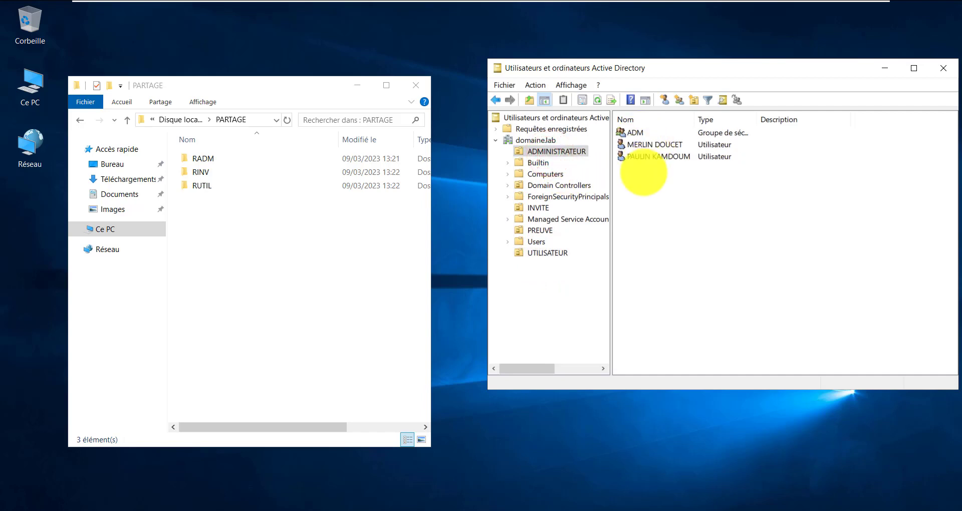
{"action": "left_click_drag", "start_coordinate": [644, 173], "coordinate": [671, 144]}
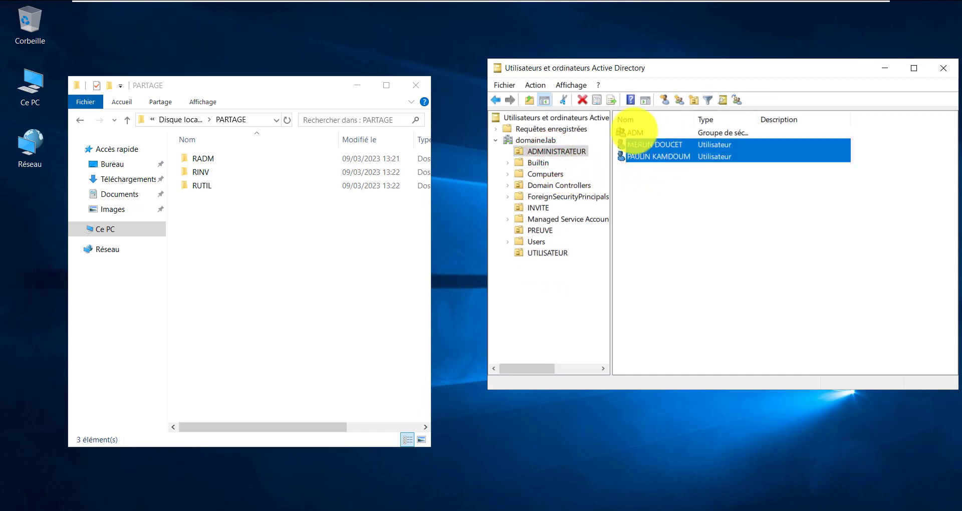
{"action": "left_click", "coordinate": [634, 131]}
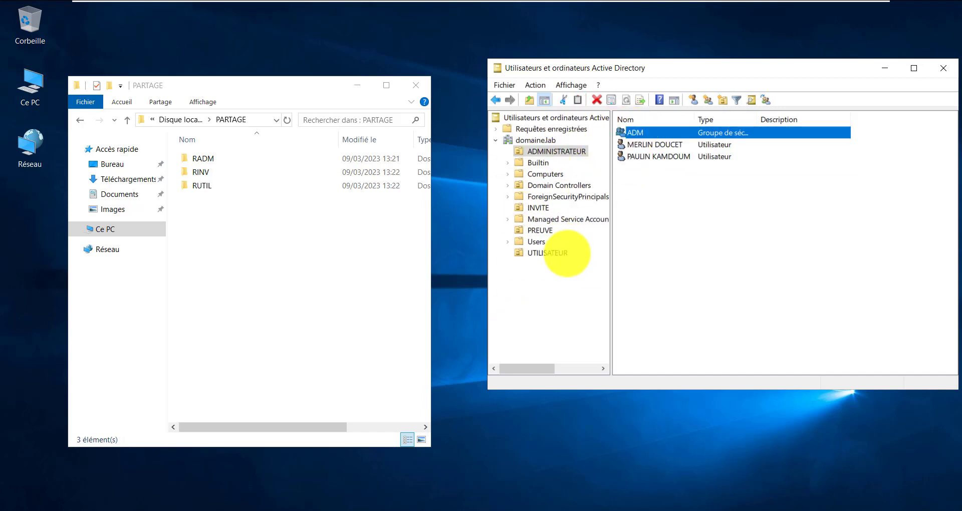
{"action": "left_click", "coordinate": [567, 253]}
{"action": "left_click", "coordinate": [537, 206]}
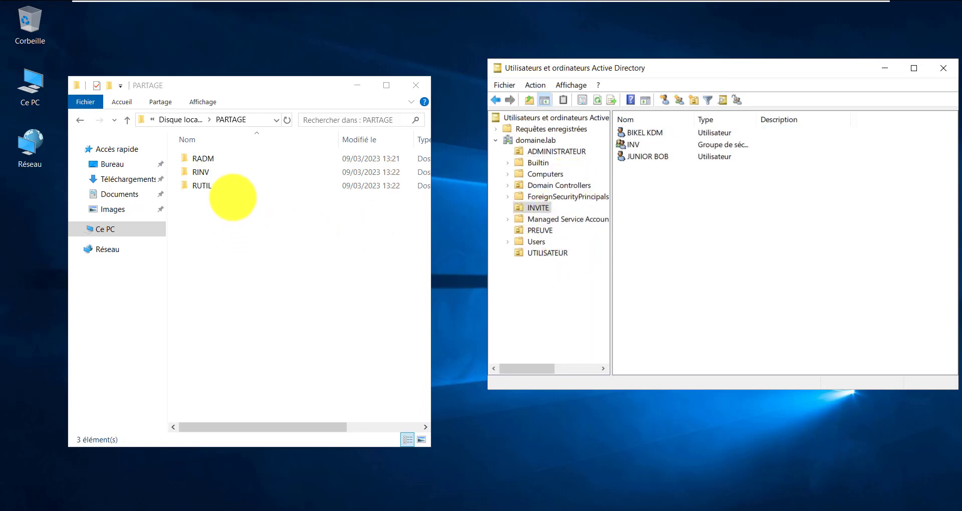
{"action": "left_click", "coordinate": [197, 163]}
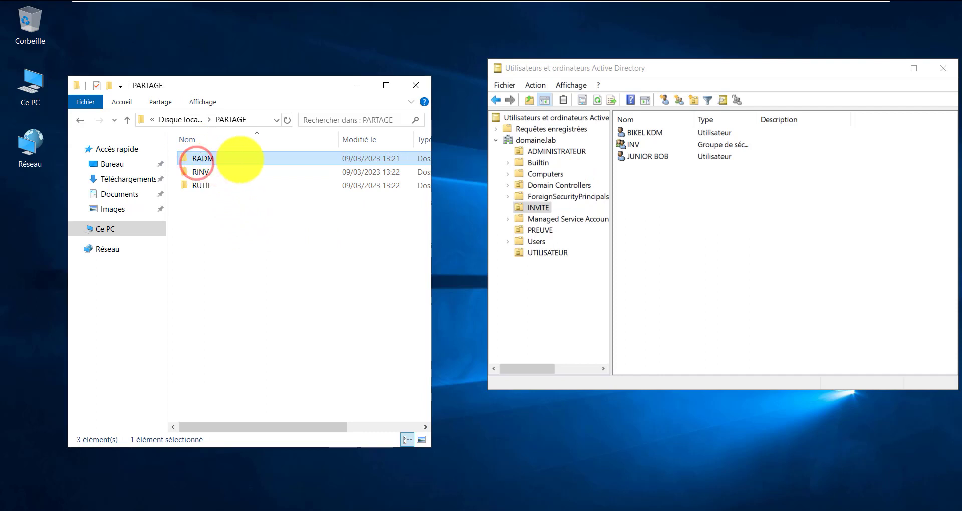
{"action": "double_click", "coordinate": [32, 101]}
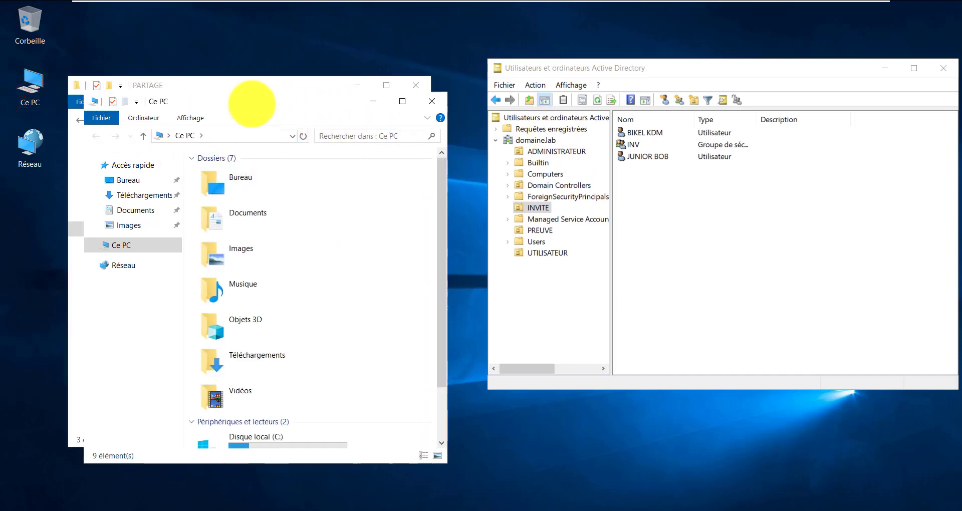
{"action": "left_click_drag", "start_coordinate": [252, 99], "coordinate": [528, 235]}
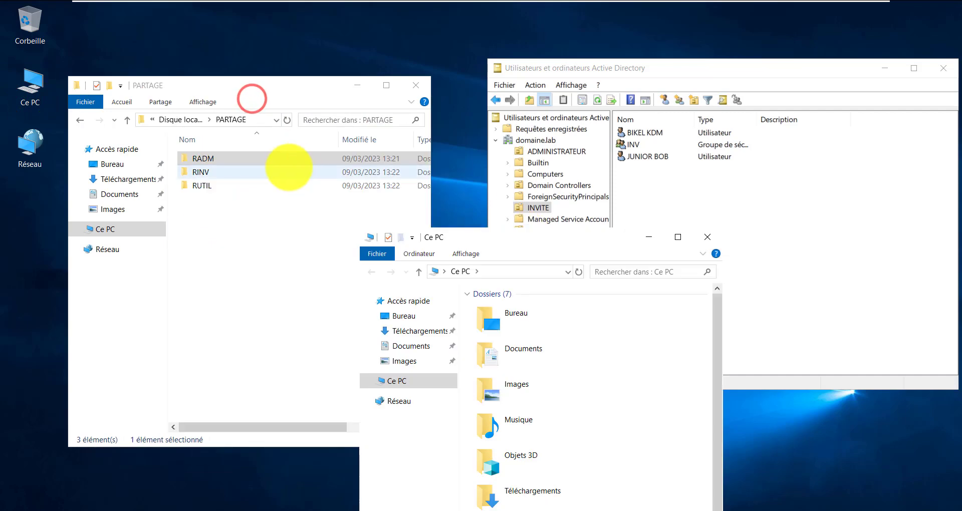
{"action": "right_click", "coordinate": [218, 156]}
{"action": "left_click", "coordinate": [257, 369]}
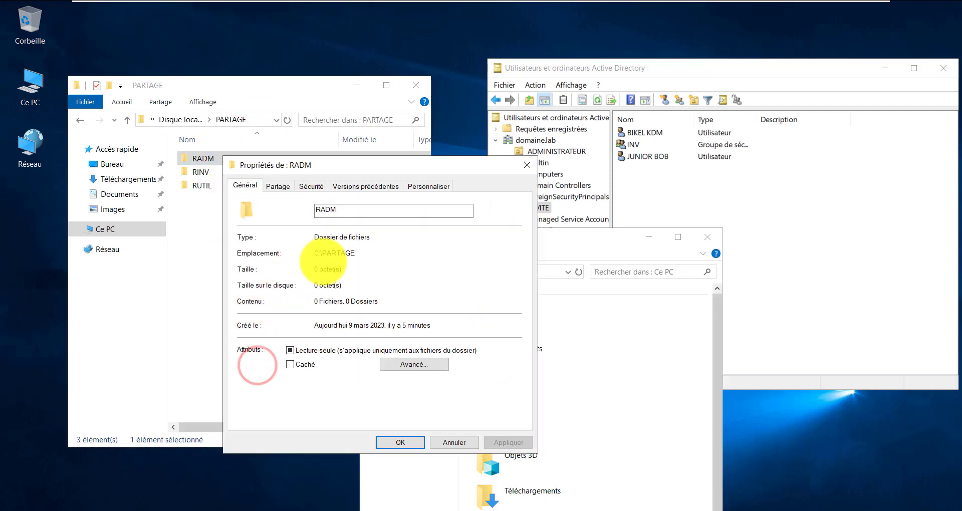
{"action": "left_click", "coordinate": [277, 184]}
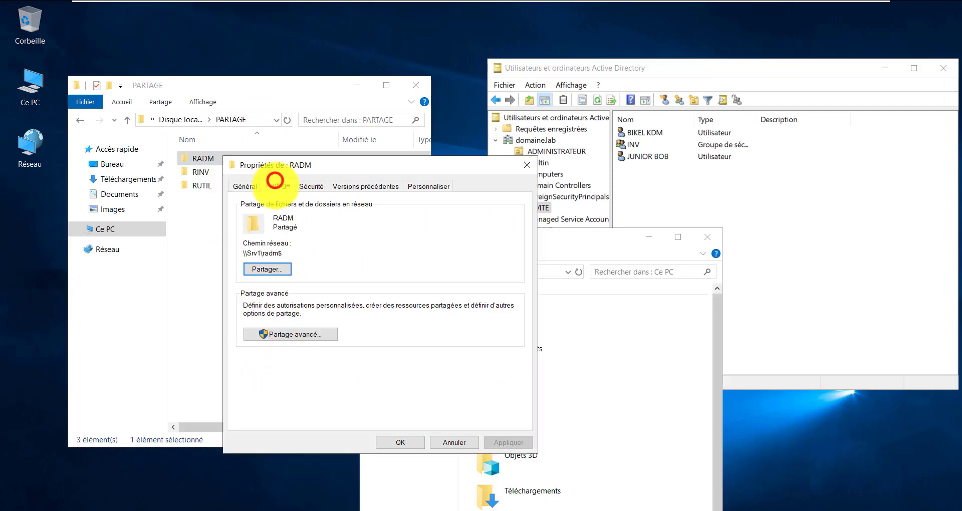
{"action": "left_click_drag", "start_coordinate": [283, 253], "coordinate": [236, 252]}
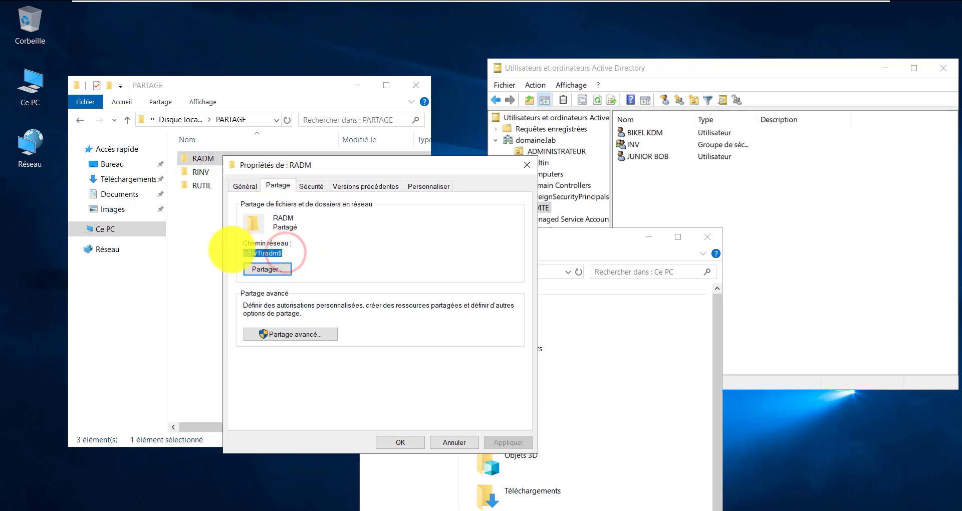
{"action": "right_click", "coordinate": [251, 253]}
{"action": "left_click", "coordinate": [292, 290]}
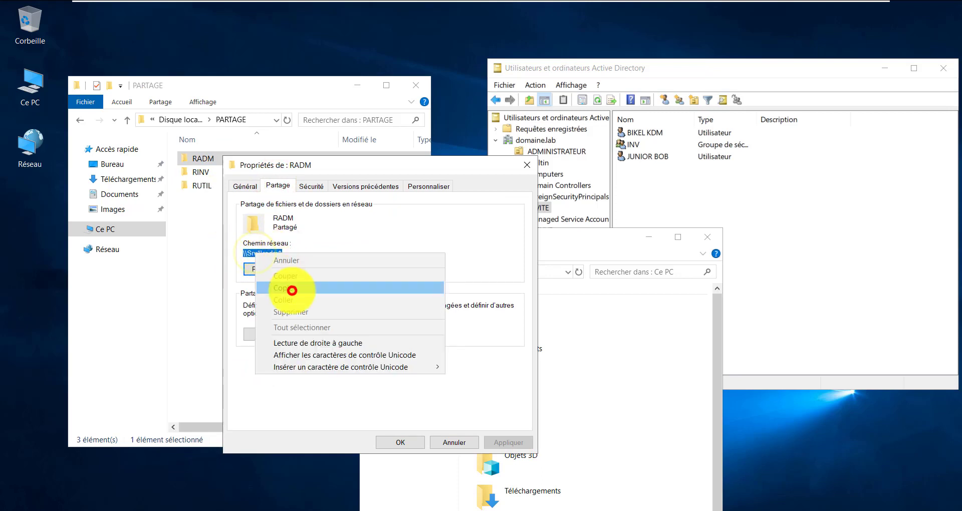
{"action": "left_click", "coordinate": [718, 389]}
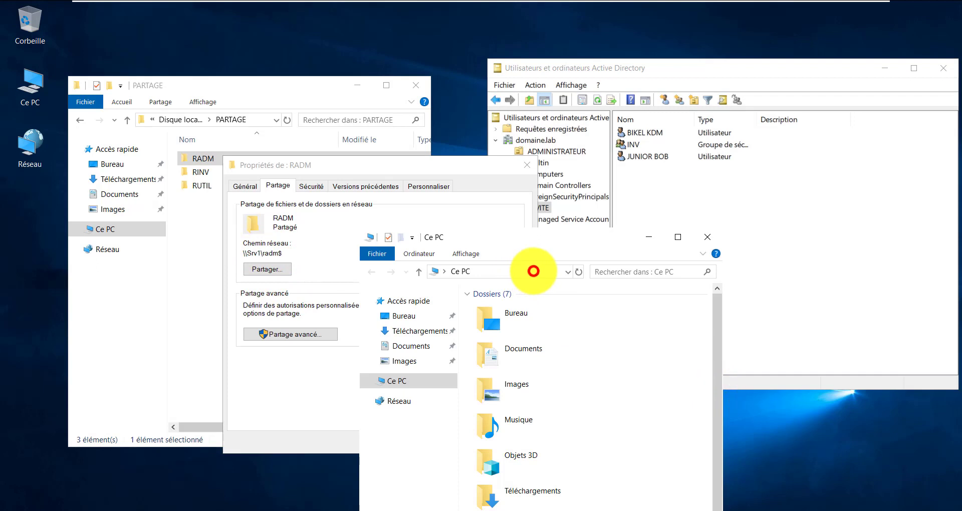
{"action": "left_click", "coordinate": [533, 272]}
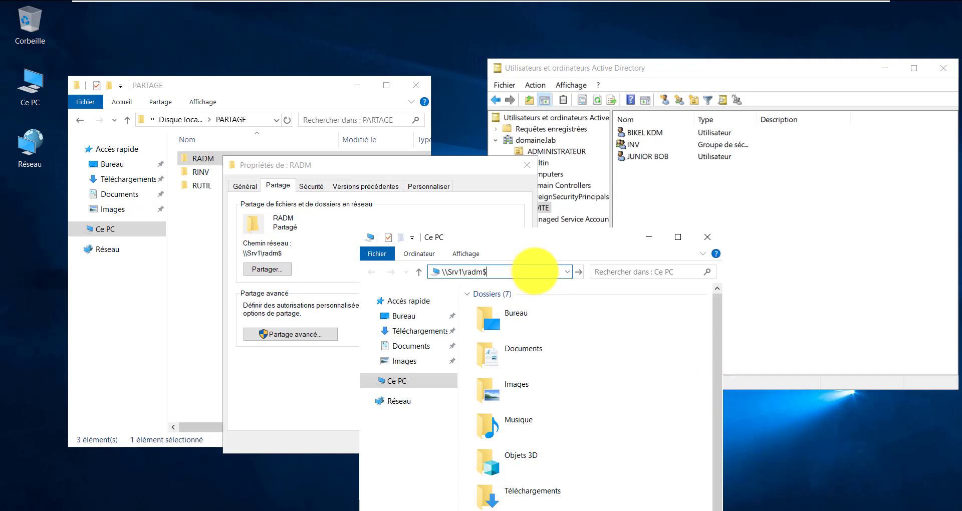
{"action": "key", "text": "Return"}
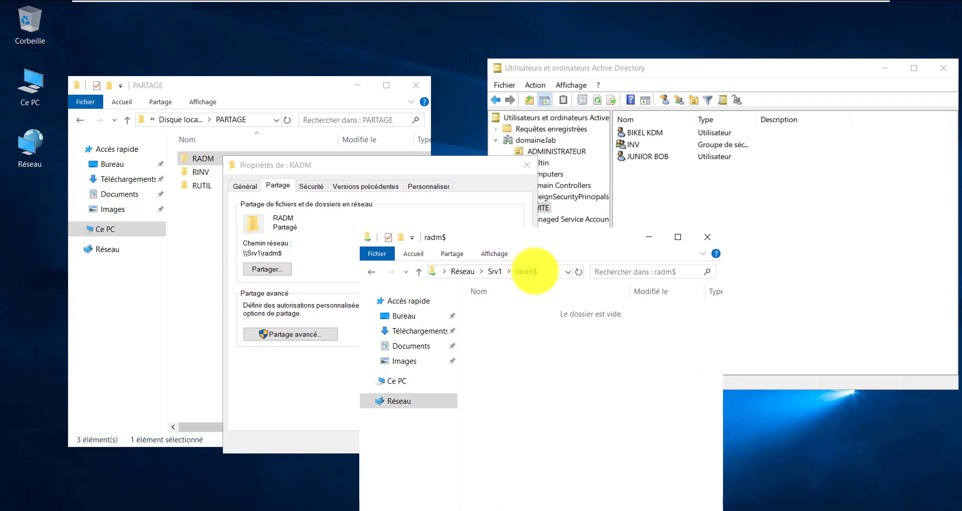
{"action": "left_click_drag", "start_coordinate": [543, 352], "coordinate": [668, 258]}
{"action": "left_click", "coordinate": [706, 237]}
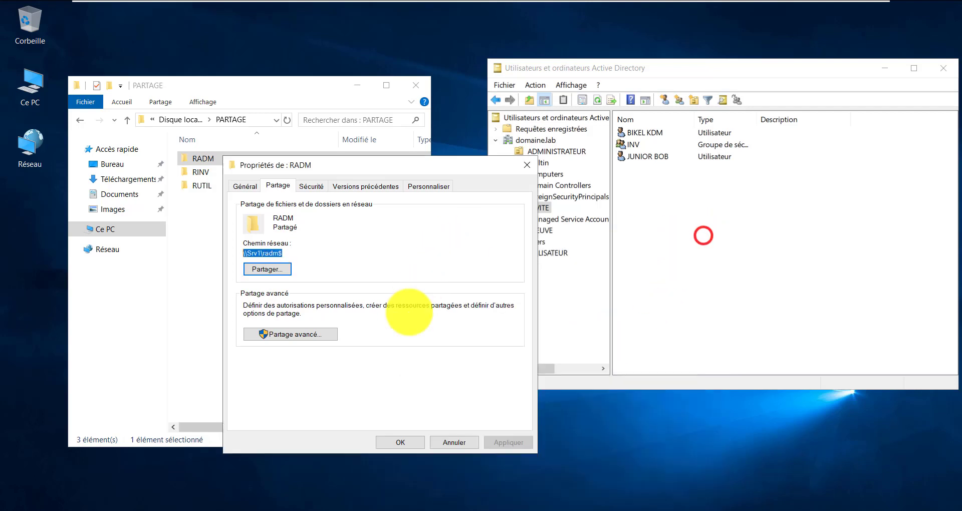
{"action": "left_click", "coordinate": [399, 442]}
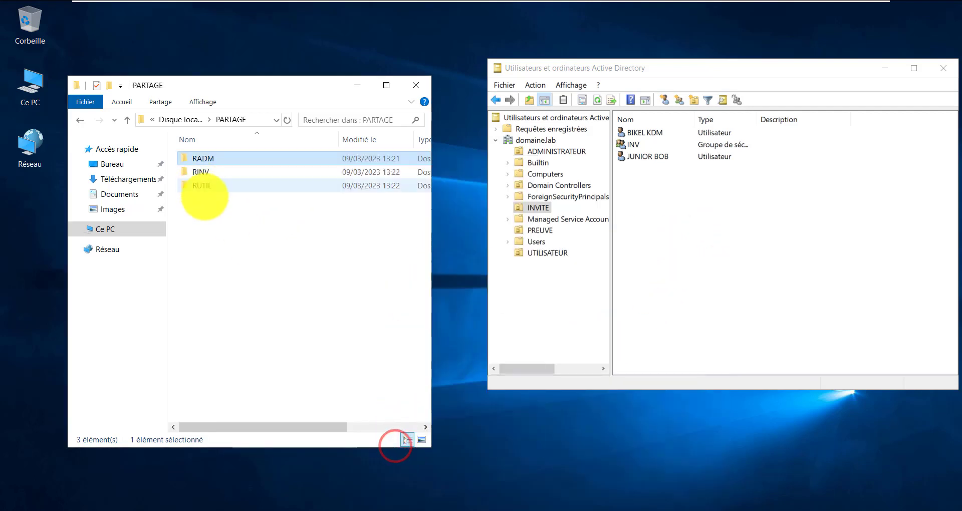
Enable advanced sharing on RINV with the hidden share name RINV$ and view its permissions
{"action": "left_click", "coordinate": [200, 172]}
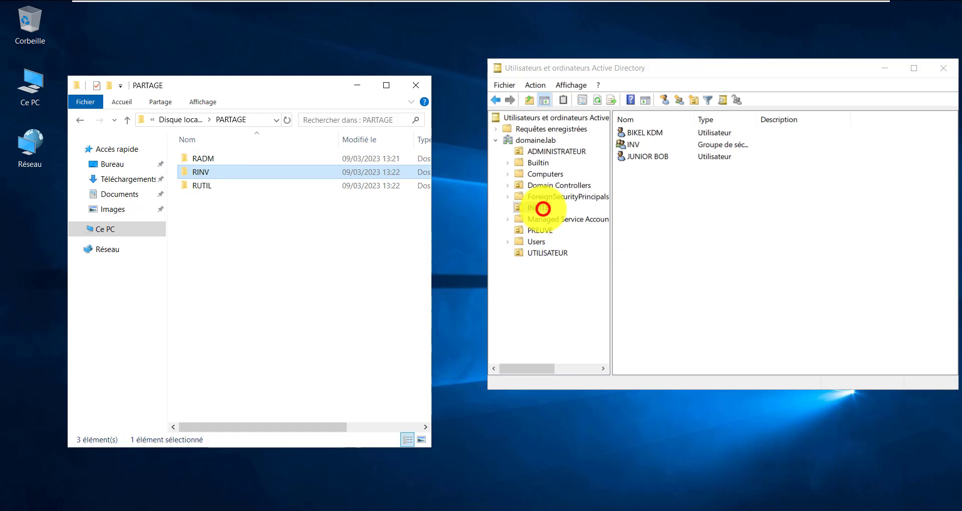
{"action": "left_click", "coordinate": [543, 208]}
{"action": "right_click", "coordinate": [194, 172]}
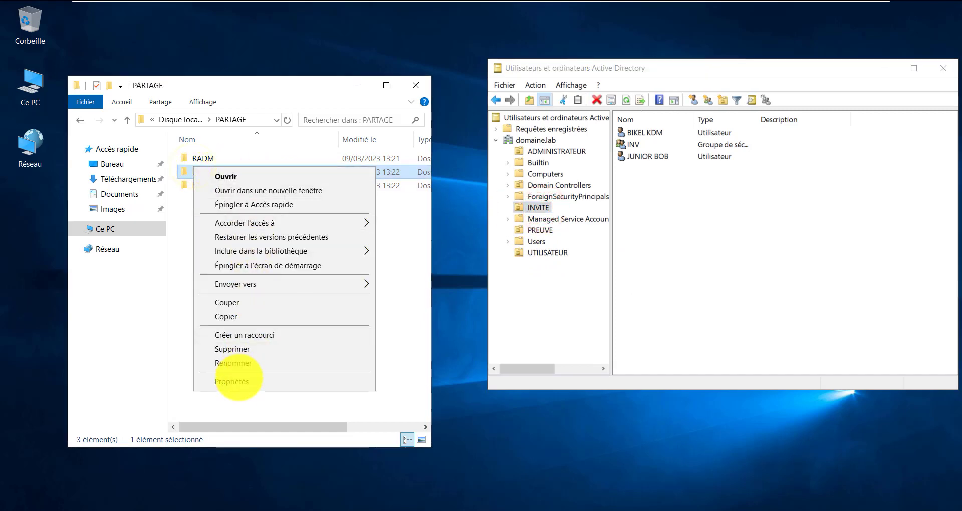
{"action": "left_click", "coordinate": [236, 381]}
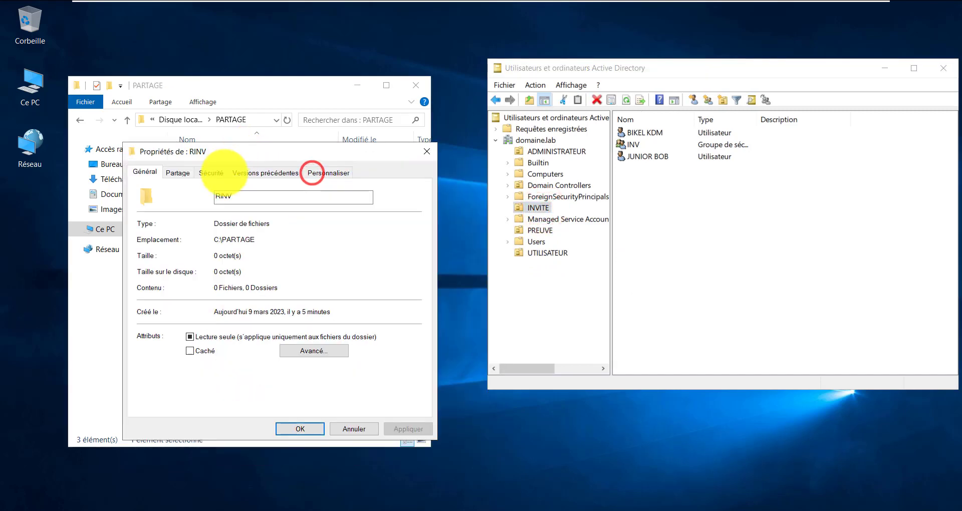
{"action": "left_click", "coordinate": [176, 172]}
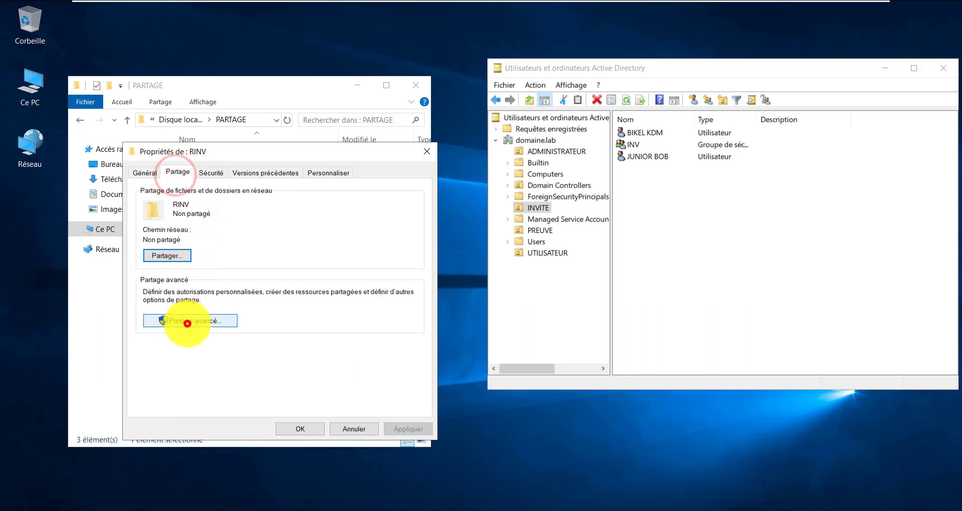
{"action": "left_click", "coordinate": [187, 323]}
{"action": "left_click", "coordinate": [165, 195]}
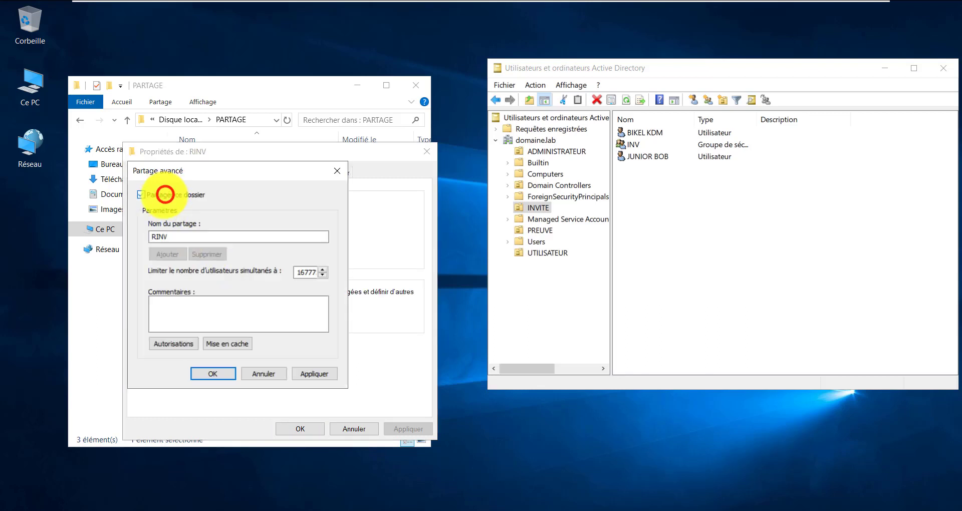
{"action": "left_click", "coordinate": [175, 239]}
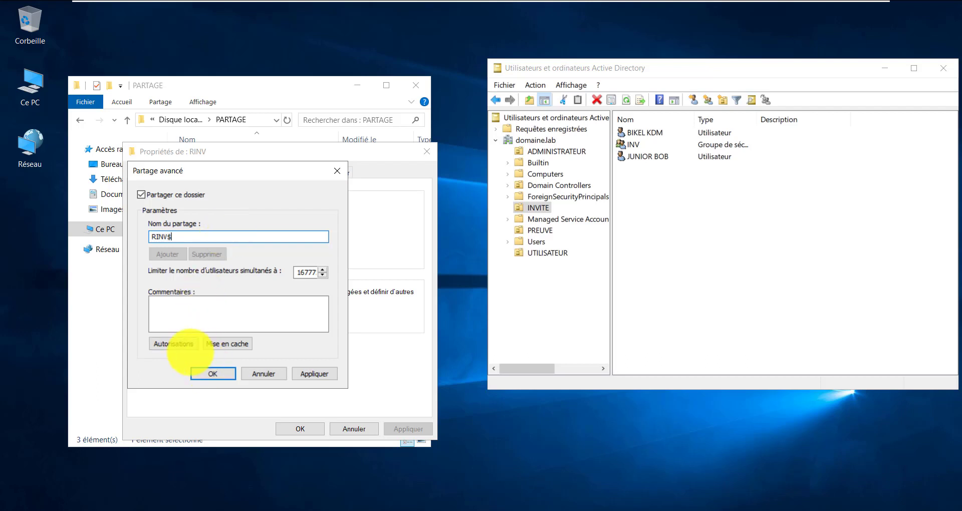
{"action": "left_click", "coordinate": [173, 341]}
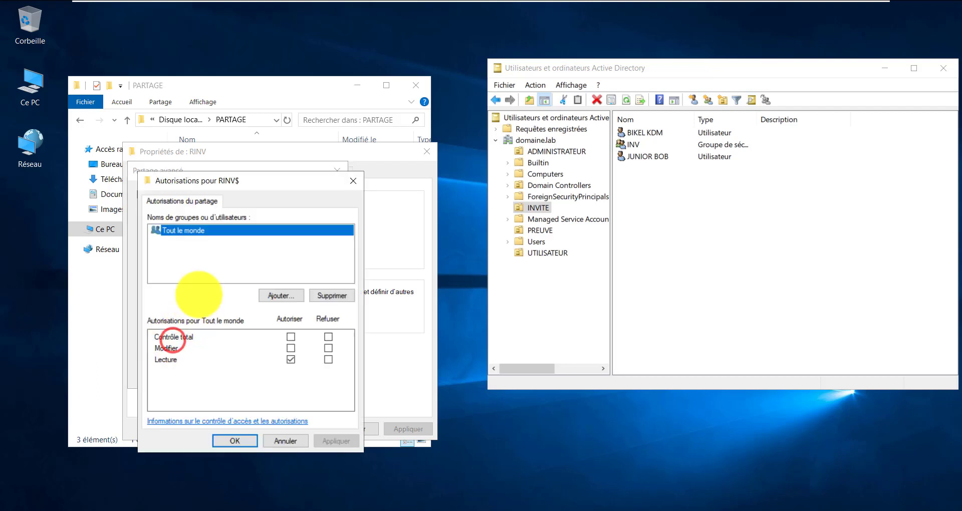
Remove Tout le monde from the RINV$ share and add ADM with Modifier allowed
{"action": "left_click", "coordinate": [330, 296]}
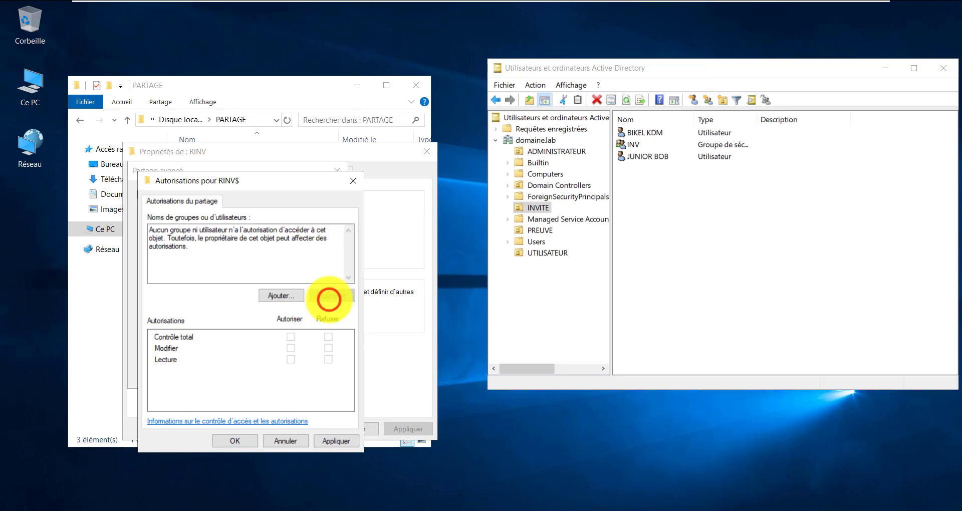
{"action": "left_click", "coordinate": [282, 295]}
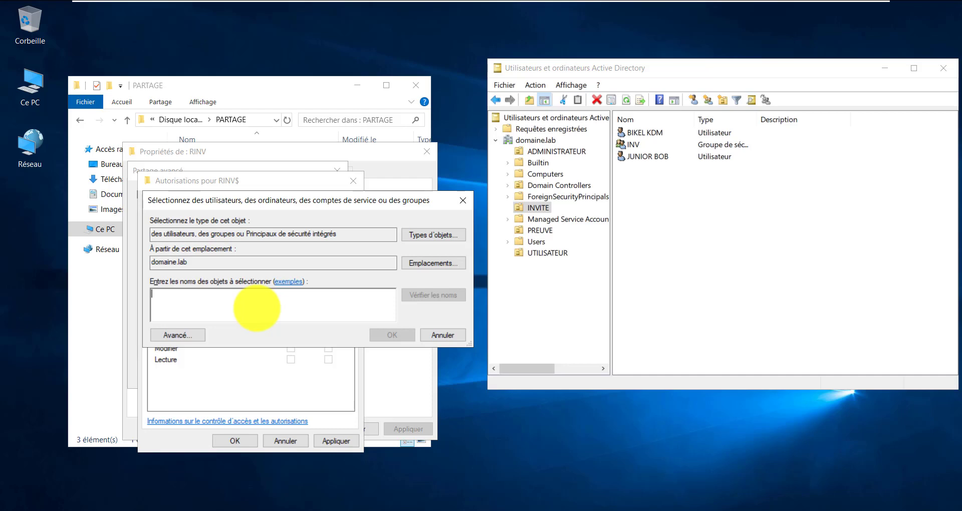
{"action": "left_click", "coordinate": [549, 152]}
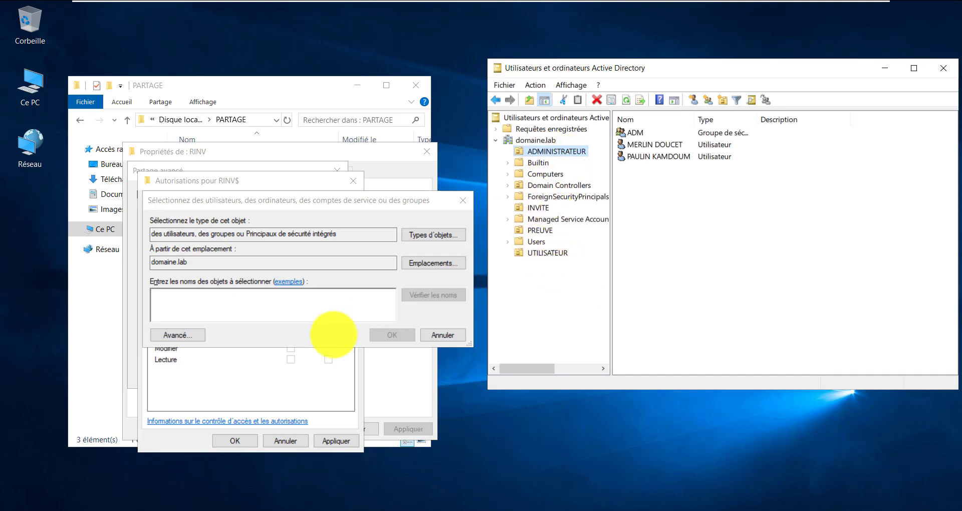
{"action": "left_click", "coordinate": [227, 299]}
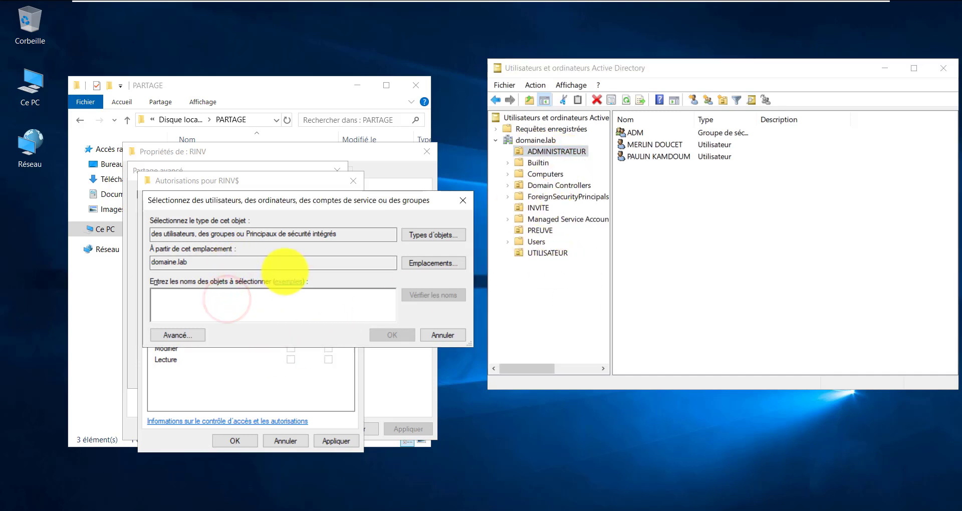
{"action": "type", "text": "adm"}
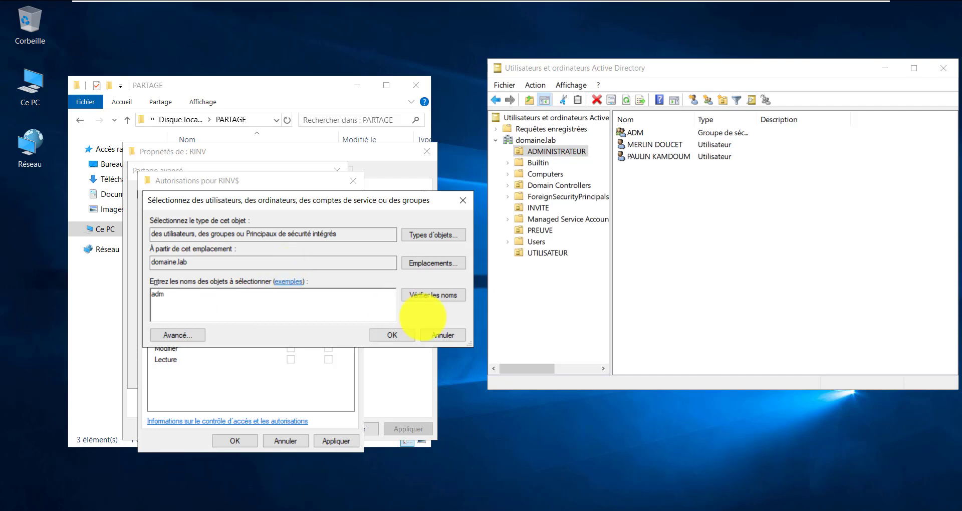
{"action": "left_click", "coordinate": [398, 335]}
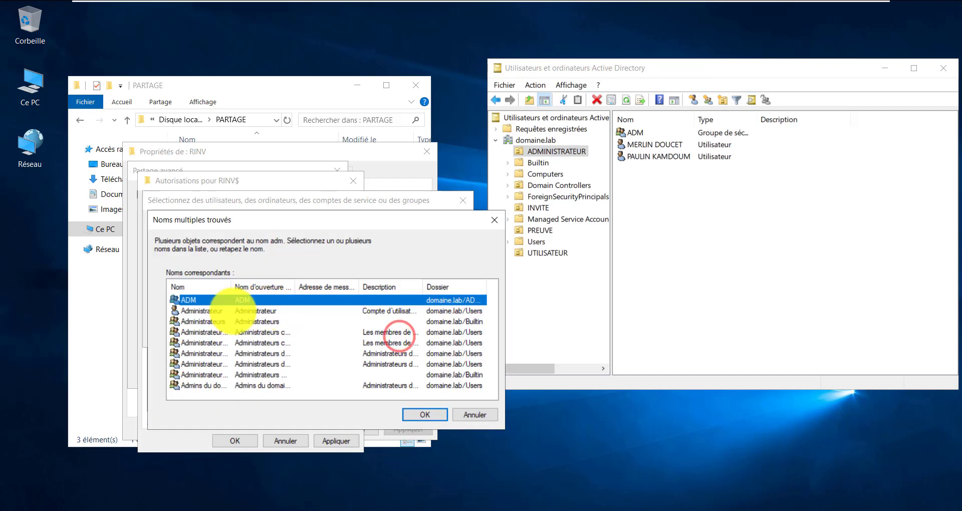
{"action": "left_click", "coordinate": [425, 415]}
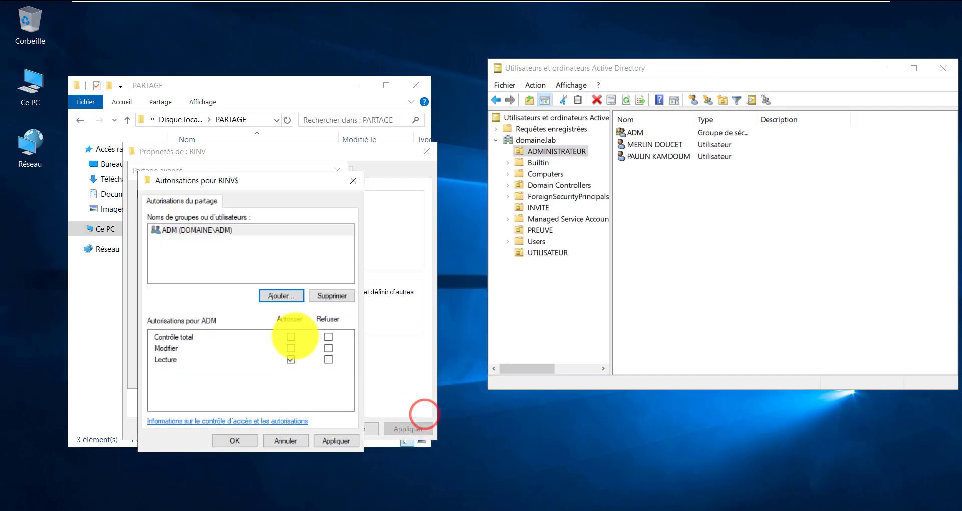
{"action": "left_click", "coordinate": [290, 348]}
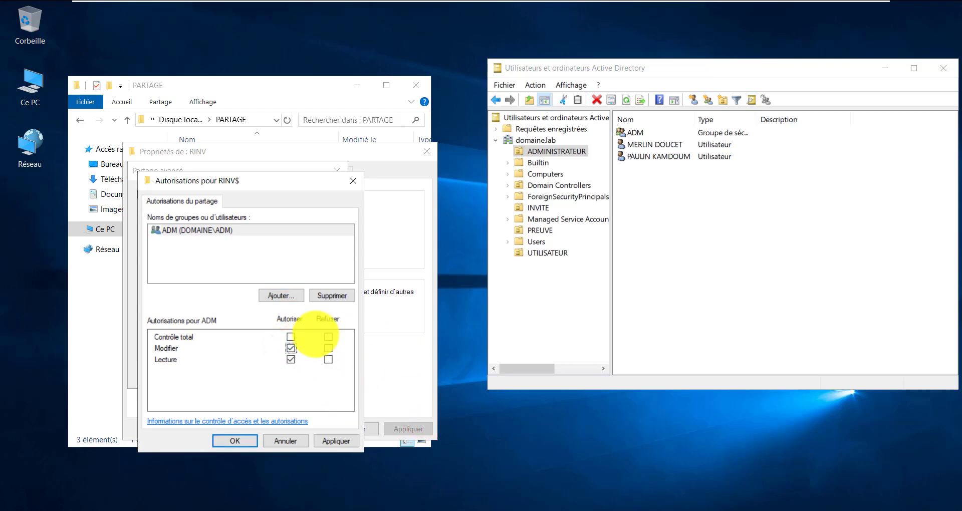
{"action": "left_click", "coordinate": [285, 294]}
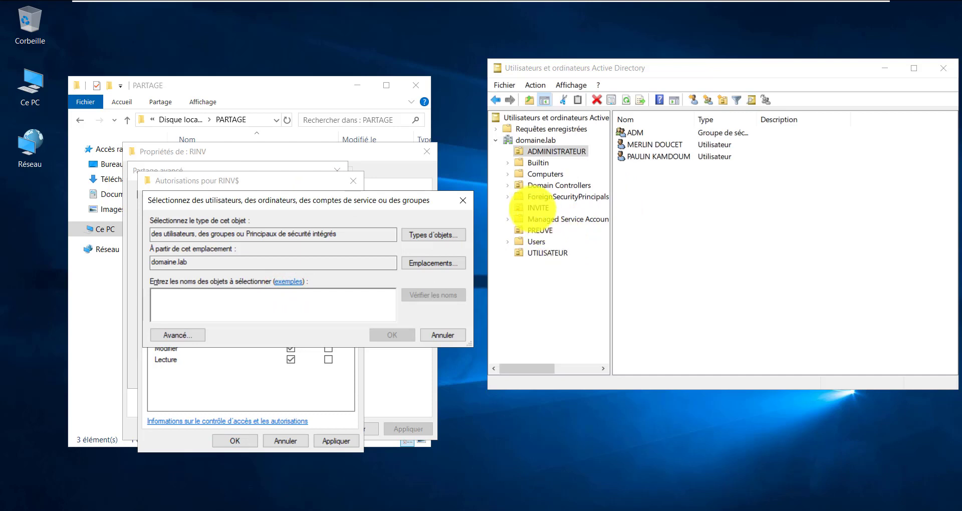
Add the INV group to the RINV$ share permissions with Modifier allowed
{"action": "left_click", "coordinate": [536, 208]}
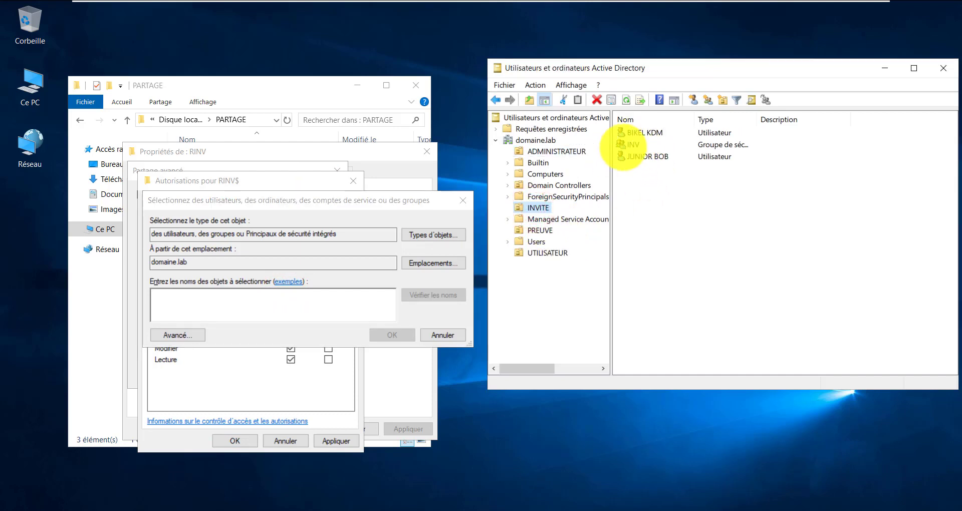
{"action": "left_click", "coordinate": [628, 145]}
{"action": "left_click", "coordinate": [258, 293]}
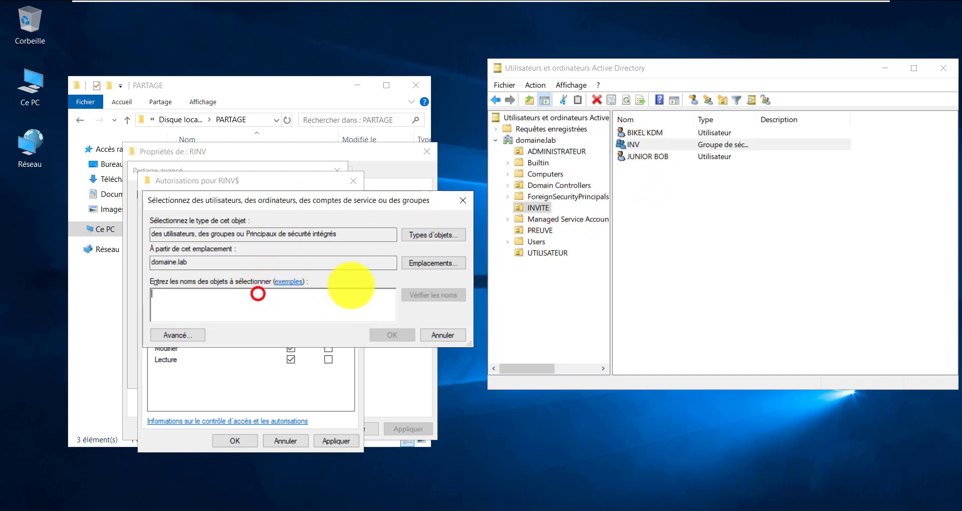
{"action": "type", "text": "i"}
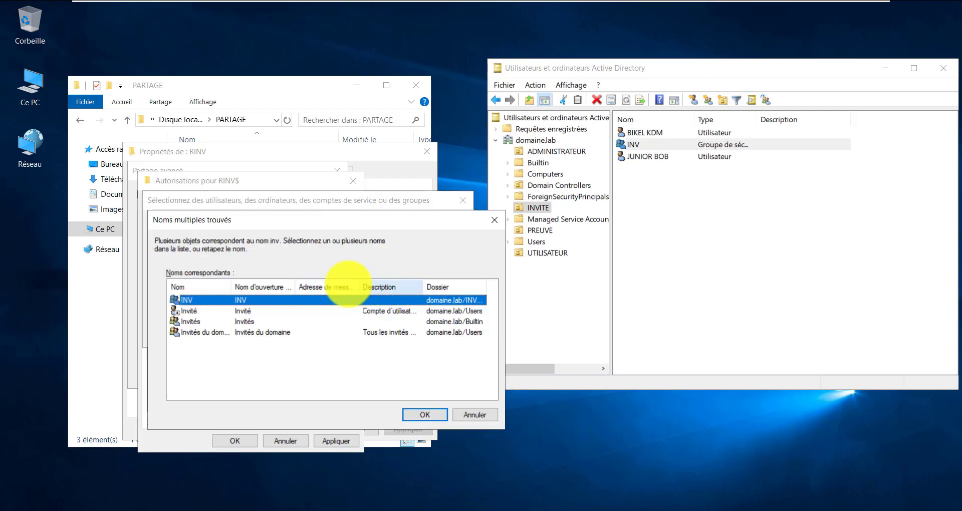
{"action": "left_click", "coordinate": [425, 415]}
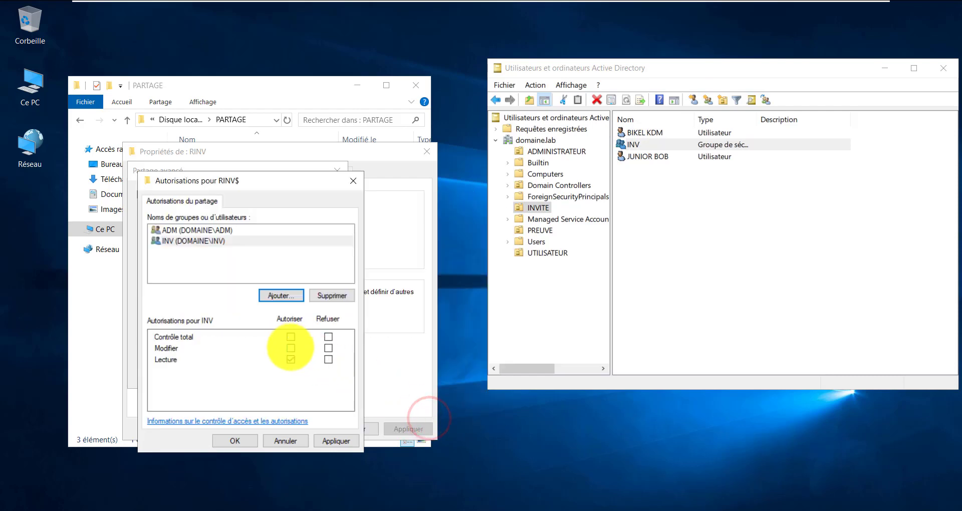
{"action": "left_click", "coordinate": [291, 348]}
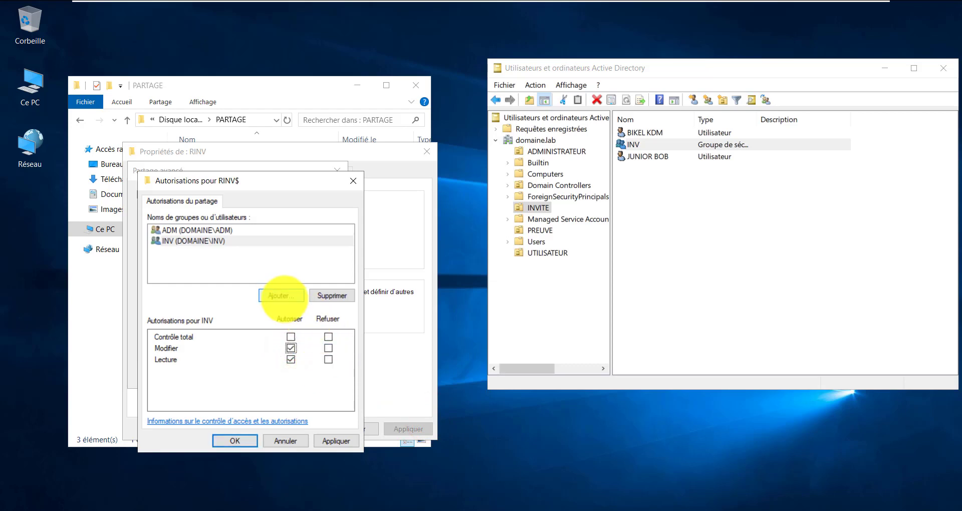
Add Administrateurs with Contrôle total to the RINV$ share and save the permissions
{"action": "left_click", "coordinate": [281, 295]}
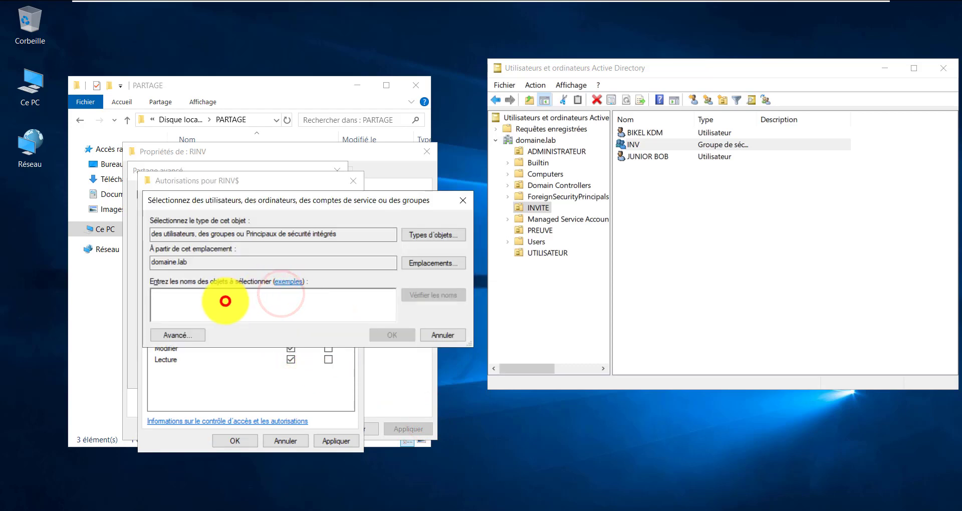
{"action": "left_click", "coordinate": [225, 301]}
{"action": "type", "text": "administ"}
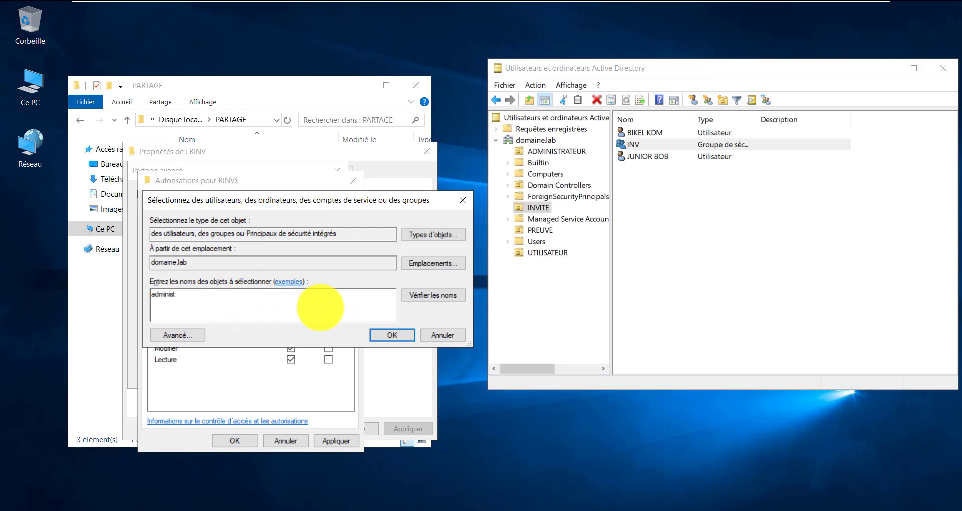
{"action": "key", "text": "Return"}
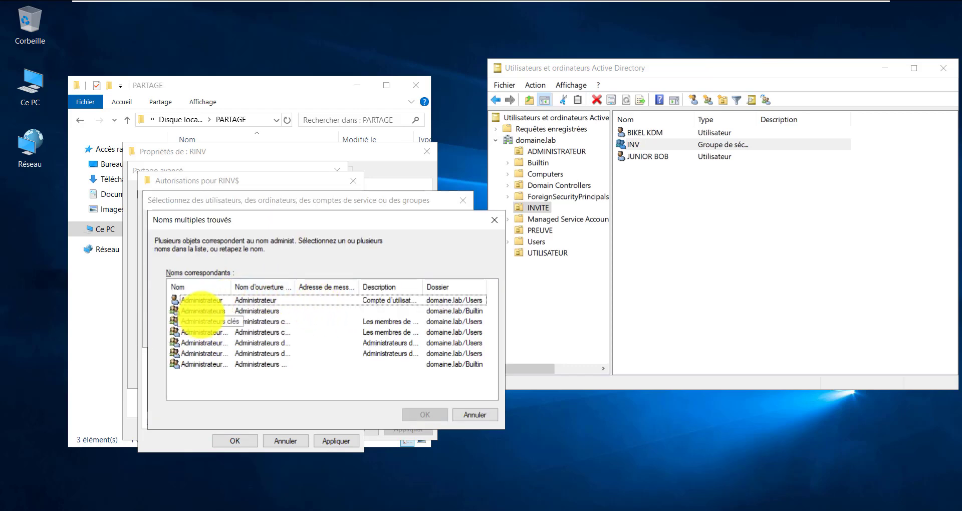
{"action": "left_click", "coordinate": [206, 308]}
{"action": "double_click", "coordinate": [206, 311]}
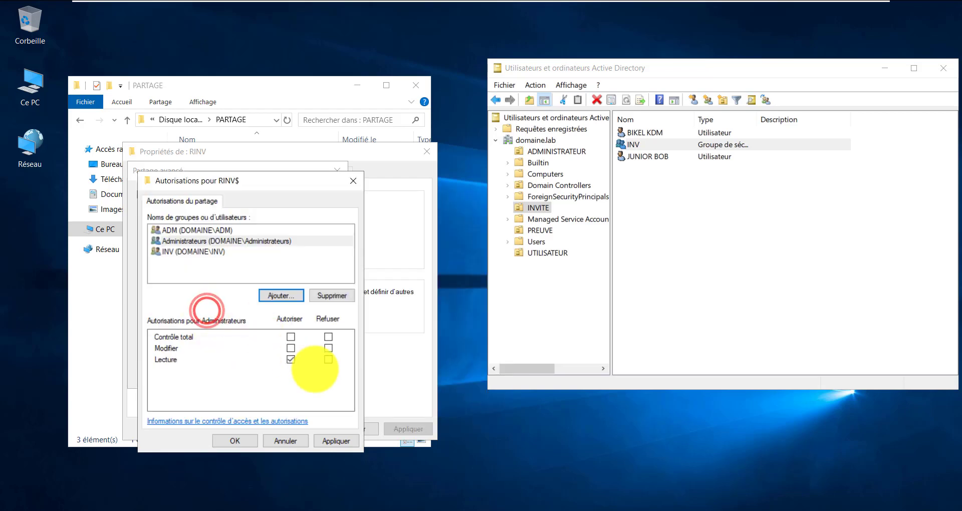
{"action": "left_click", "coordinate": [334, 441]}
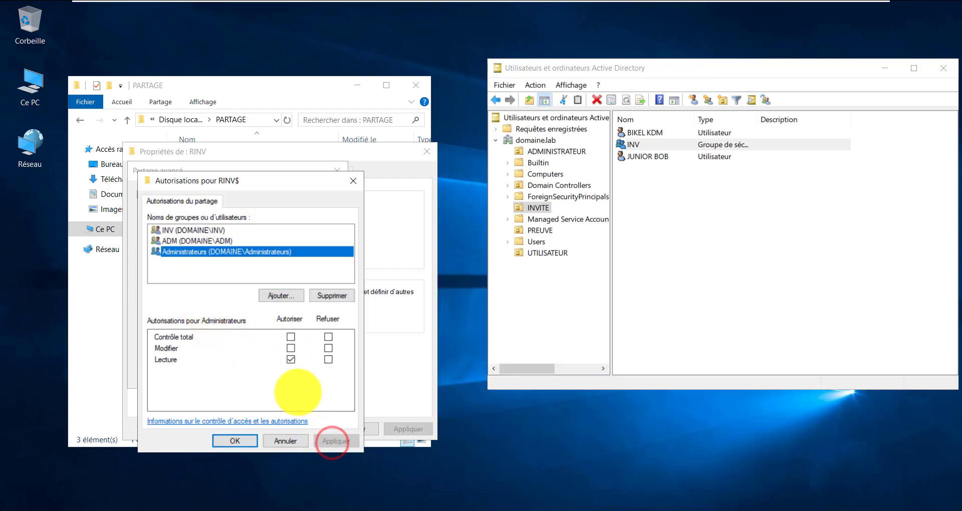
{"action": "left_click", "coordinate": [291, 337]}
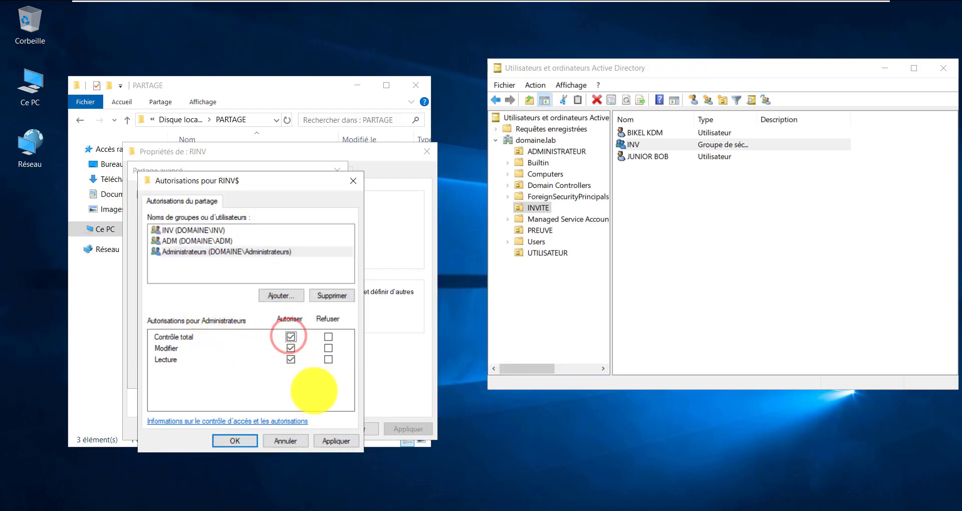
{"action": "left_click", "coordinate": [336, 441]}
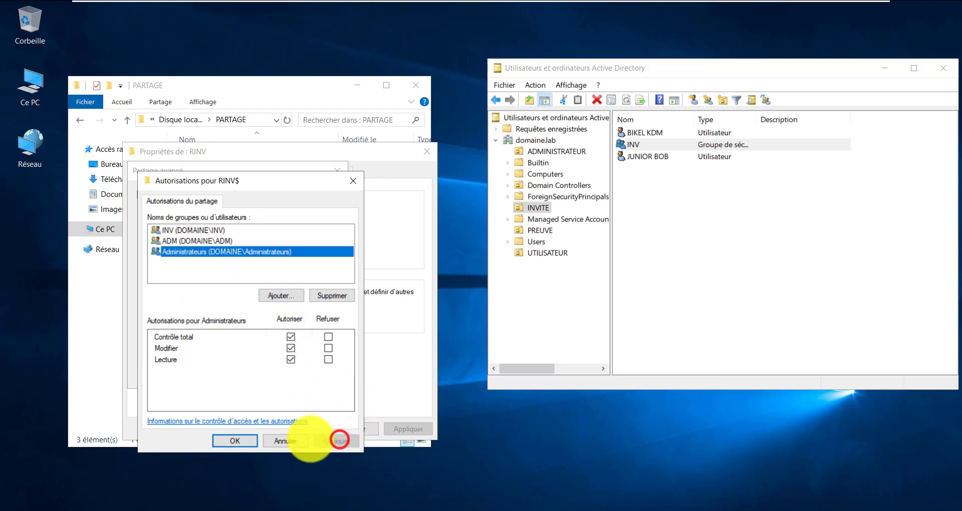
{"action": "left_click", "coordinate": [237, 441]}
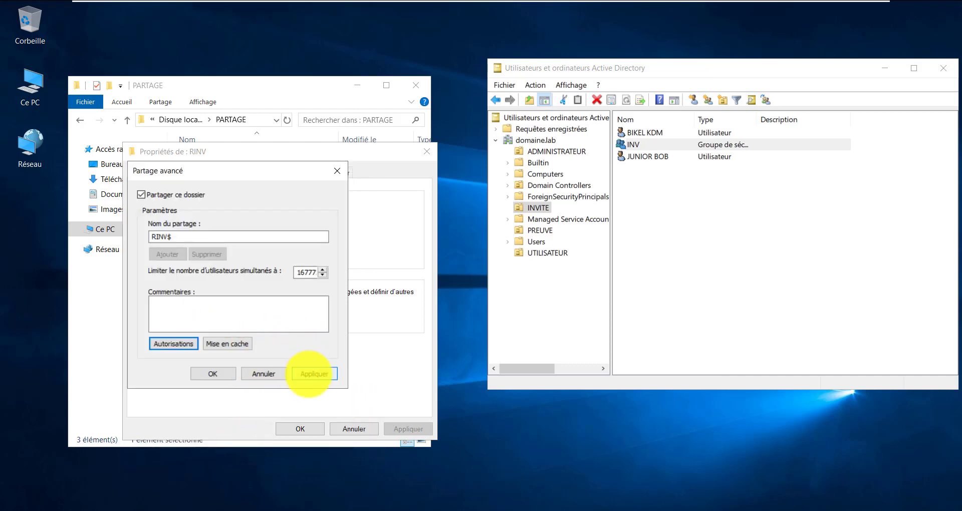
Confirm the RINV$ sharing, then disable RINV's inheritance and remove all inherited permissions
{"action": "left_click", "coordinate": [309, 374]}
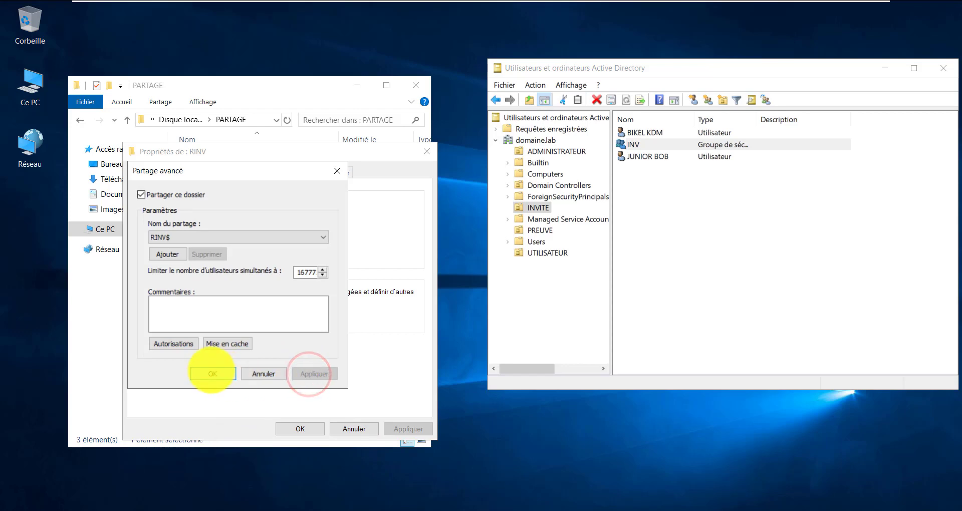
{"action": "left_click", "coordinate": [213, 374]}
{"action": "left_click", "coordinate": [211, 172]}
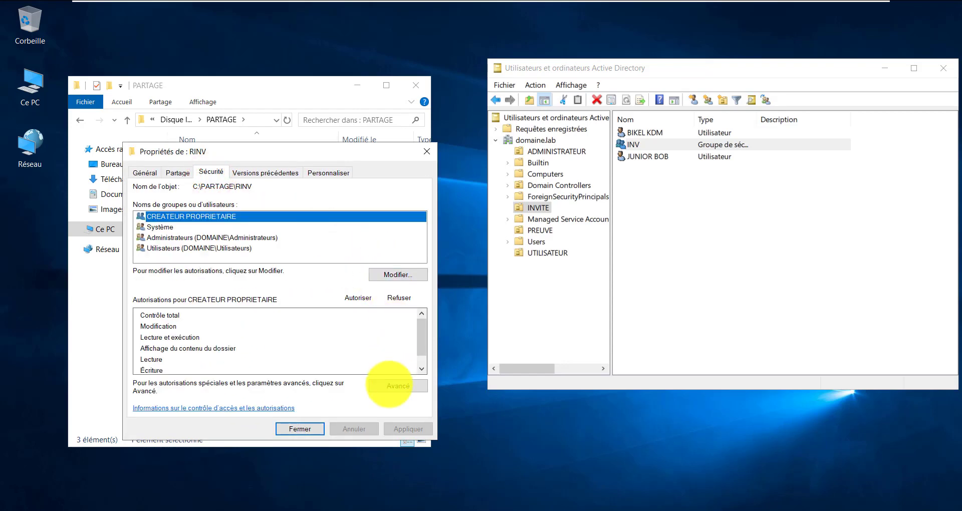
{"action": "left_click", "coordinate": [390, 386]}
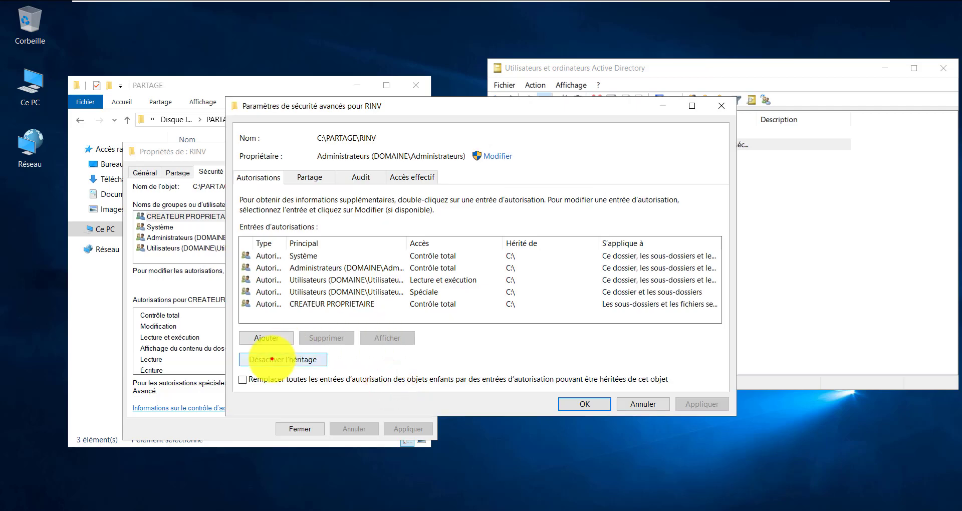
{"action": "left_click", "coordinate": [275, 360]}
{"action": "left_click", "coordinate": [453, 291]}
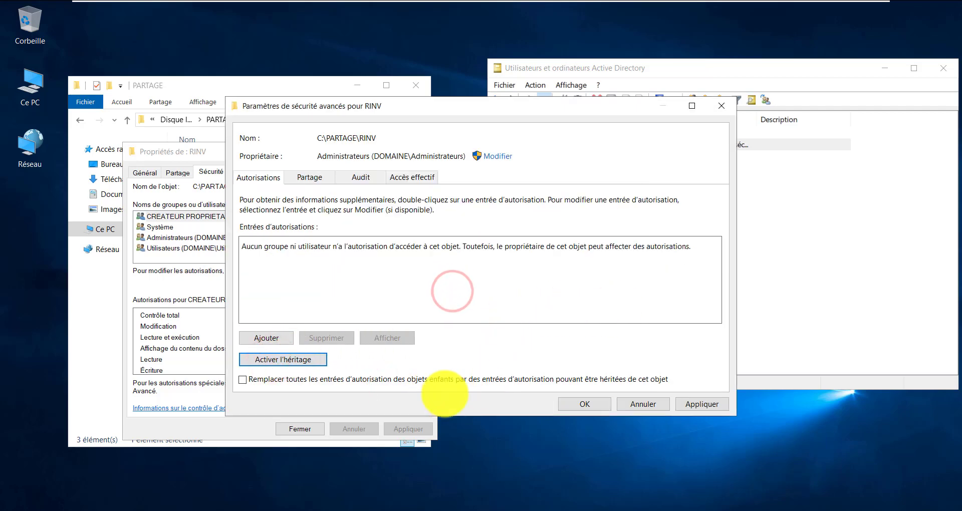
{"action": "left_click", "coordinate": [708, 404]}
{"action": "left_click", "coordinate": [530, 323]}
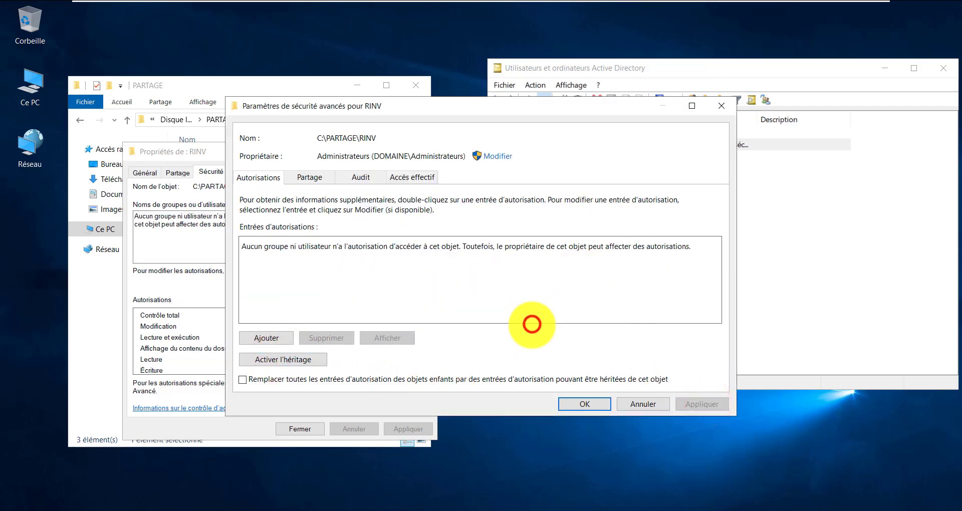
{"action": "left_click", "coordinate": [580, 402]}
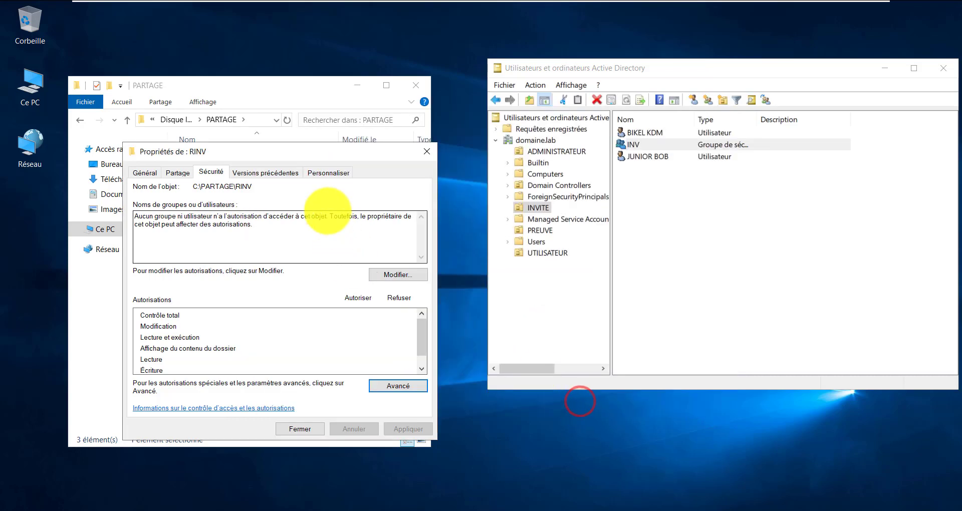
Add the ADM group to RINV's folder permissions
{"action": "left_click", "coordinate": [397, 275]}
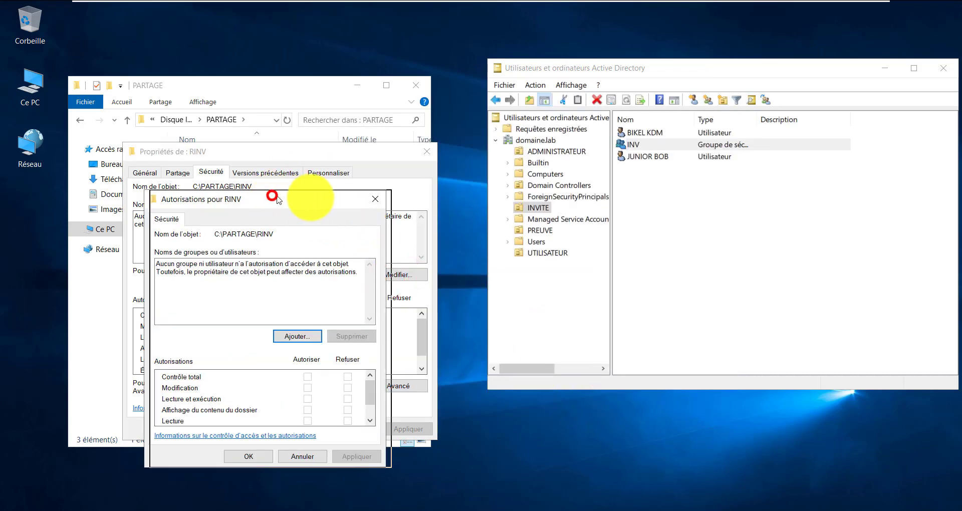
{"action": "left_click_drag", "start_coordinate": [271, 199], "coordinate": [331, 186]}
{"action": "right_click", "coordinate": [364, 286]}
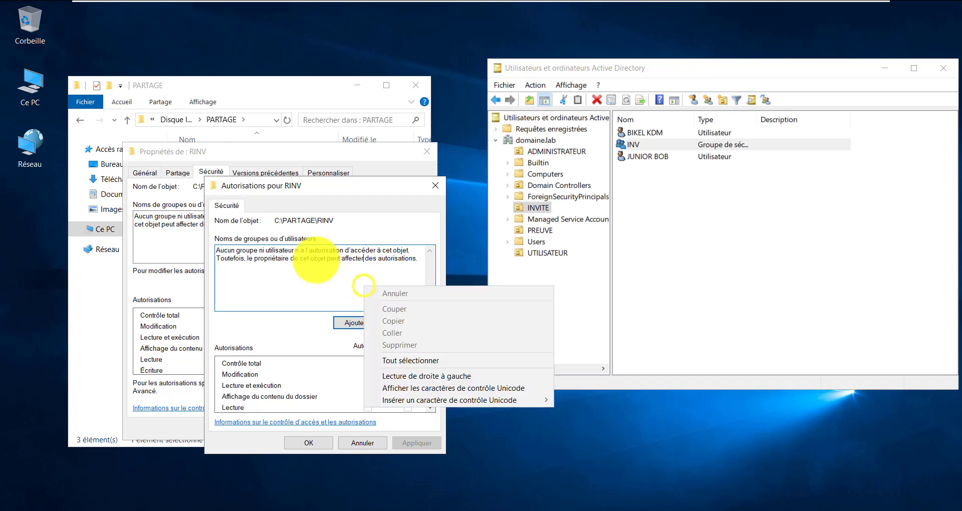
{"action": "left_click", "coordinate": [309, 265]}
{"action": "left_click", "coordinate": [363, 321]}
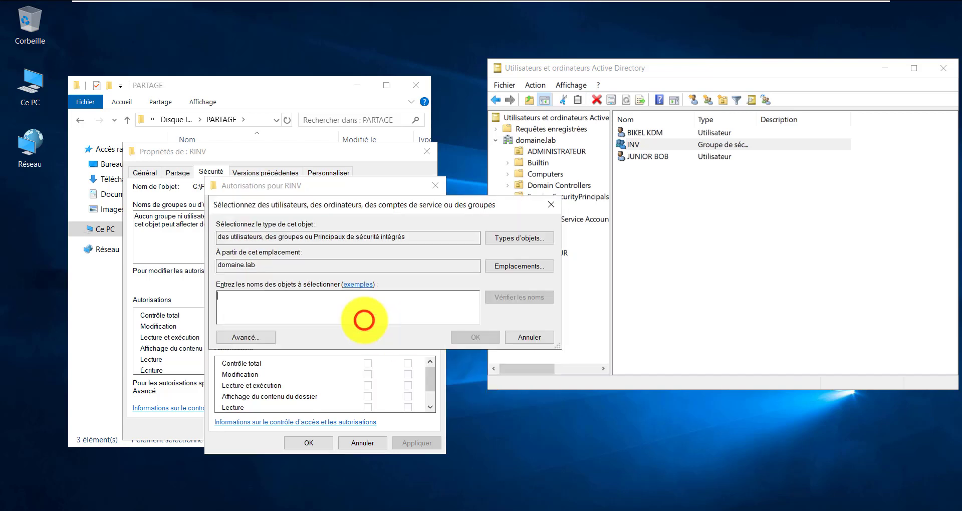
{"action": "left_click", "coordinate": [311, 306]}
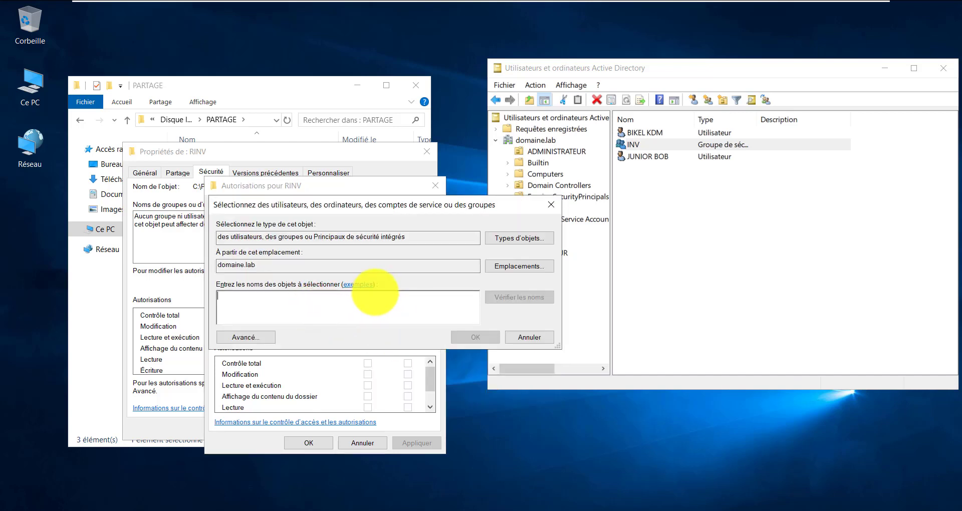
{"action": "type", "text": "adm"}
{"action": "key", "text": "Return"}
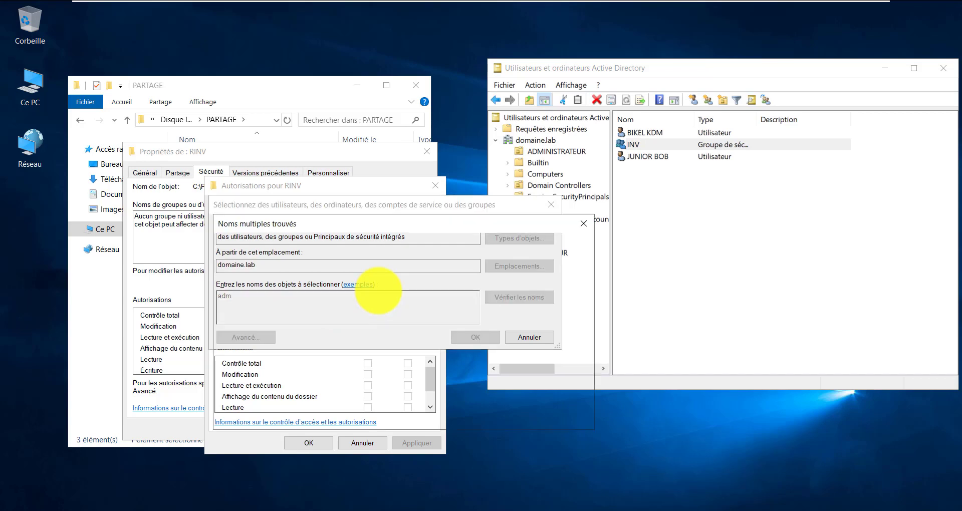
{"action": "left_click", "coordinate": [501, 416]}
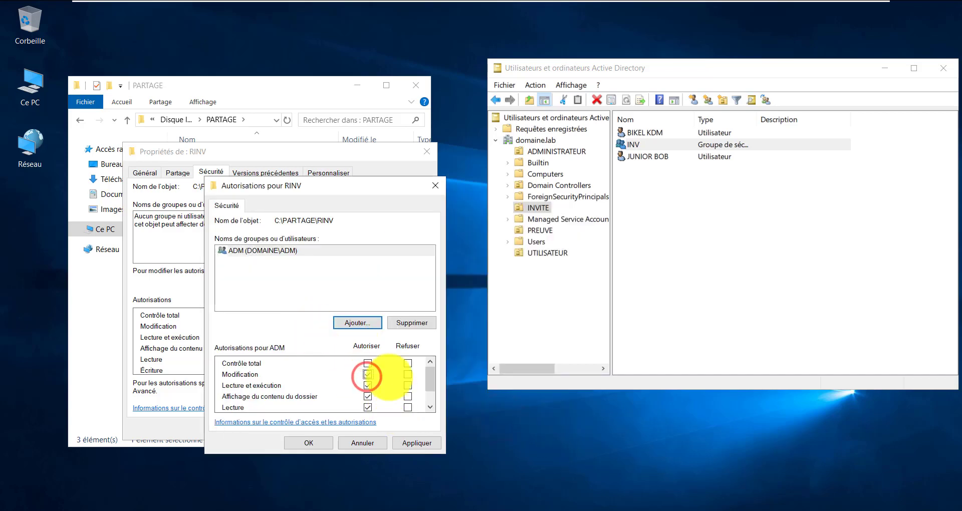
Add the INV group with Modification, apply, and dismiss the access warnings
{"action": "left_click", "coordinate": [349, 323]}
{"action": "left_click", "coordinate": [335, 307]}
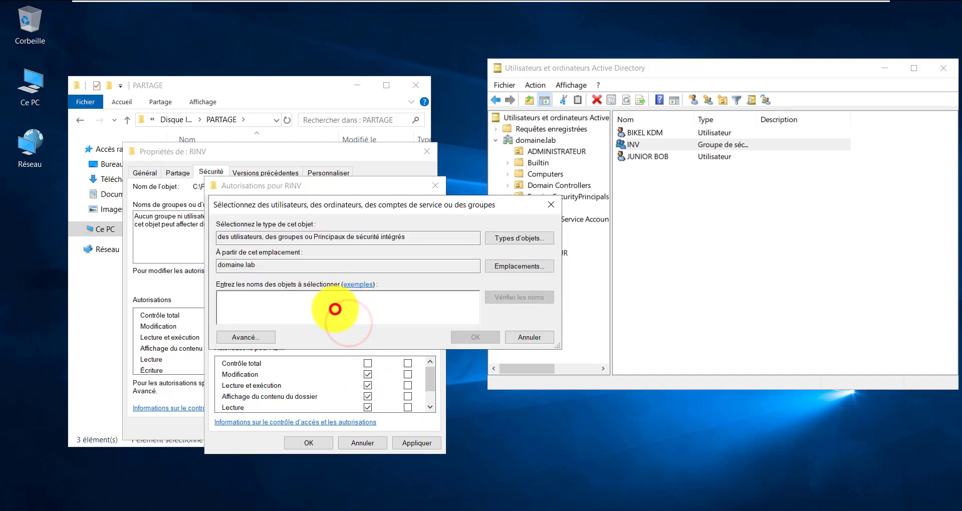
{"action": "type", "text": "inv"}
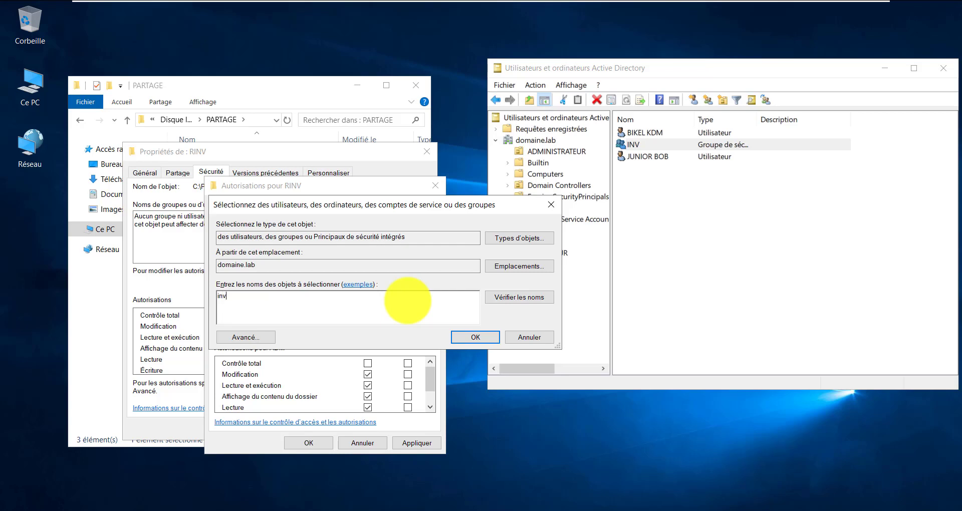
{"action": "key", "text": "Return"}
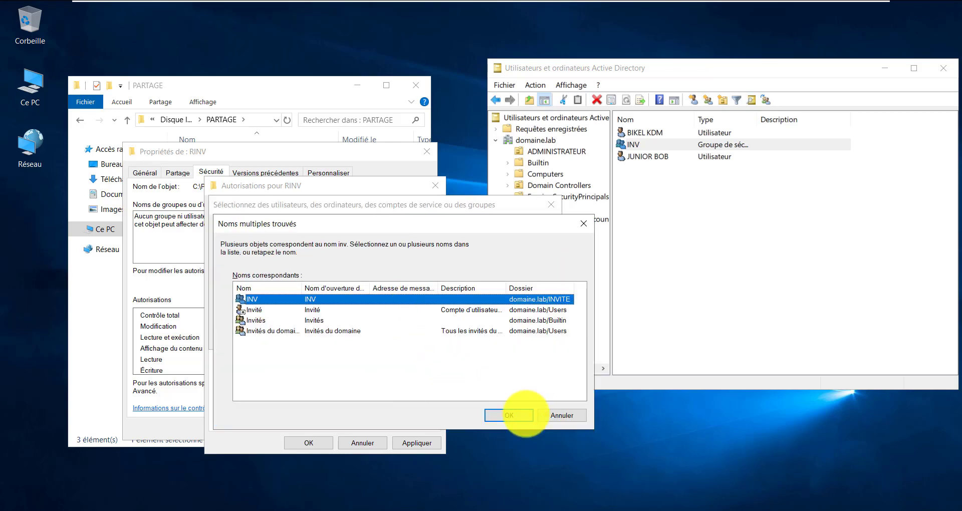
{"action": "left_click", "coordinate": [526, 414]}
{"action": "left_click", "coordinate": [368, 374]}
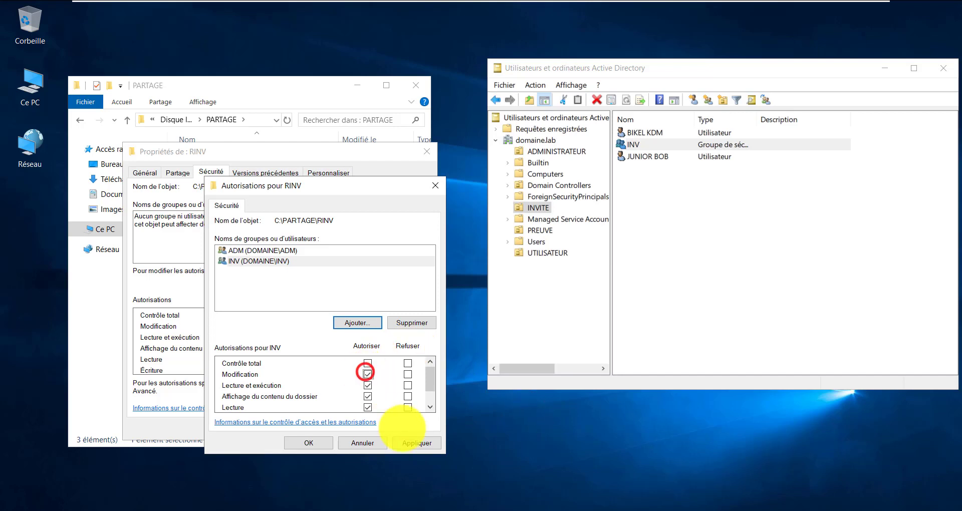
{"action": "left_click", "coordinate": [413, 442]}
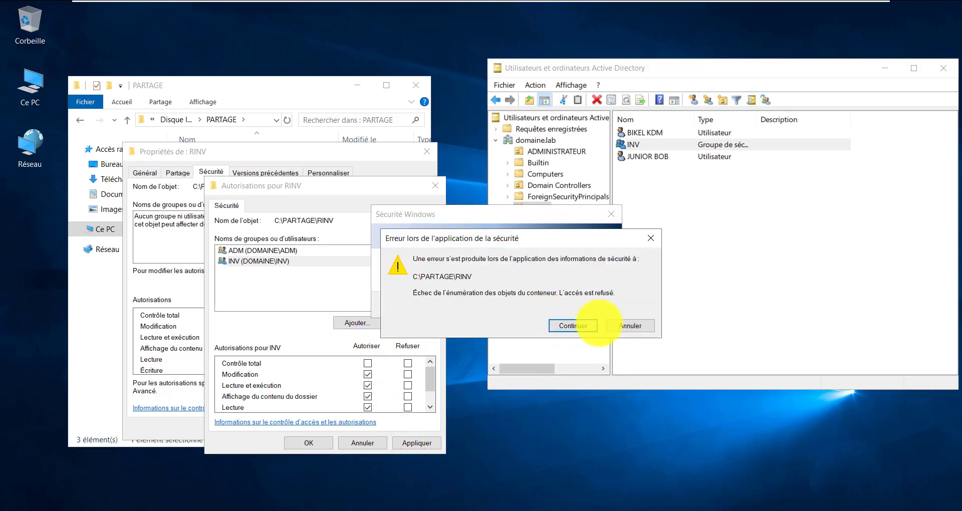
{"action": "left_click", "coordinate": [647, 324]}
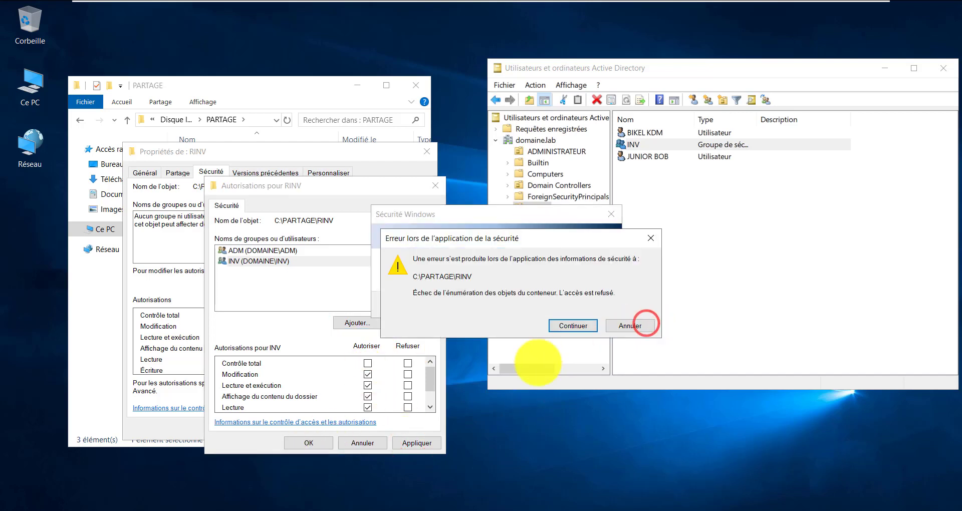
{"action": "left_click", "coordinate": [613, 323]}
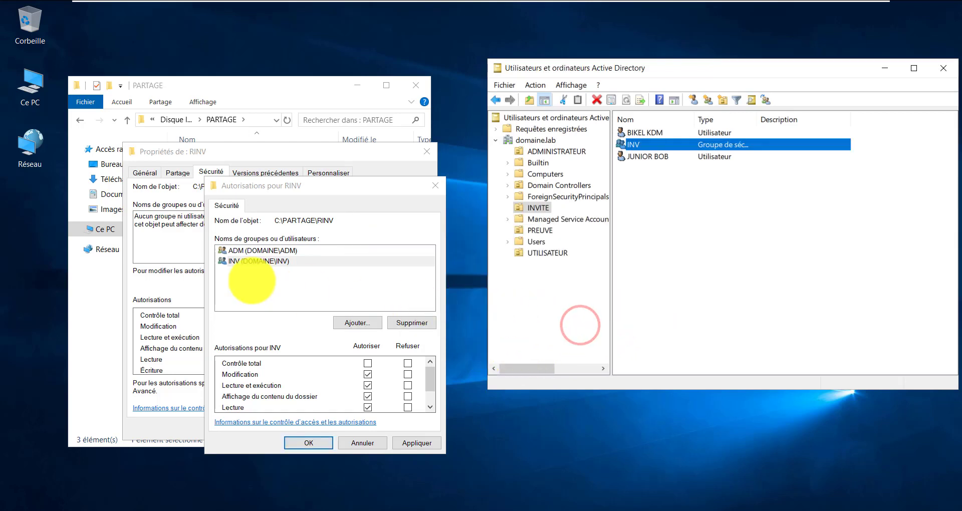
{"action": "left_click", "coordinate": [258, 267]}
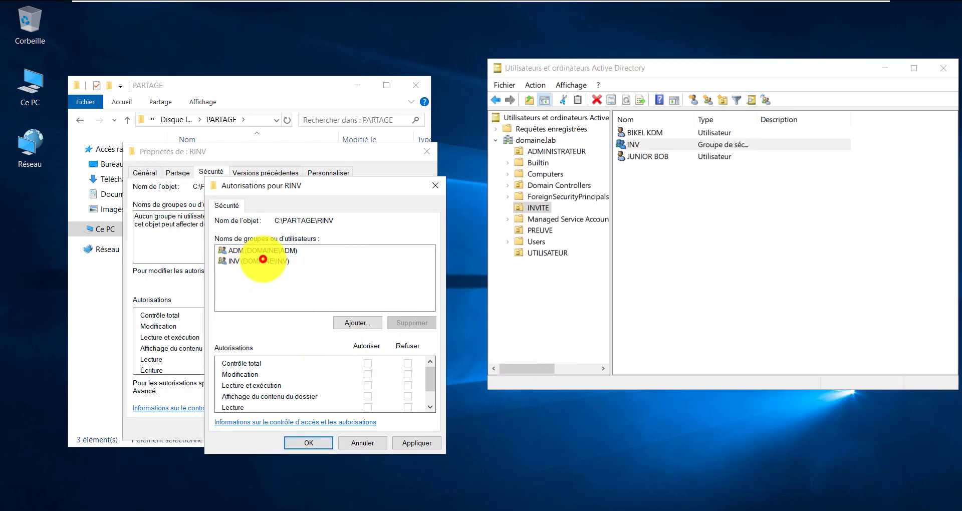
{"action": "left_click", "coordinate": [259, 264]}
Add the Administrateurs group to RINV with Contrôle total
{"action": "left_click", "coordinate": [357, 323]}
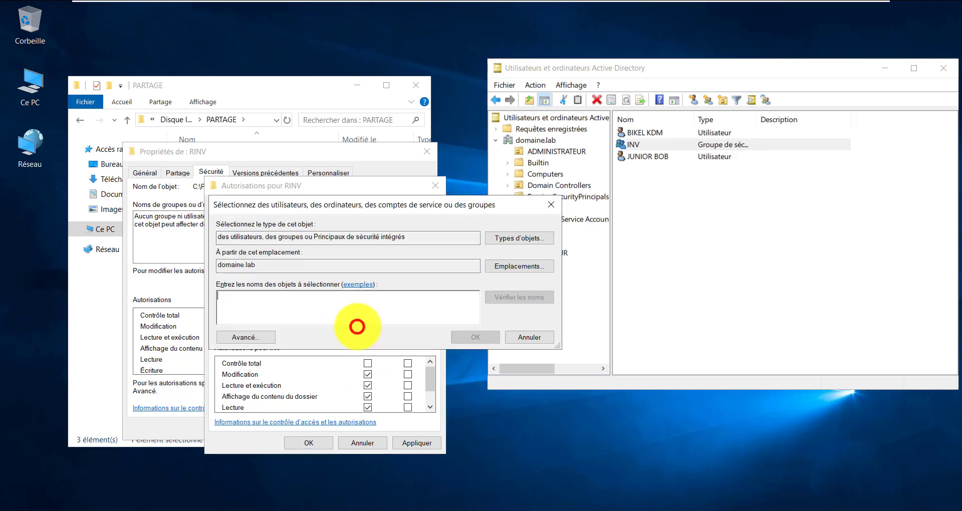
{"action": "left_click", "coordinate": [328, 306]}
{"action": "type", "text": "ad"}
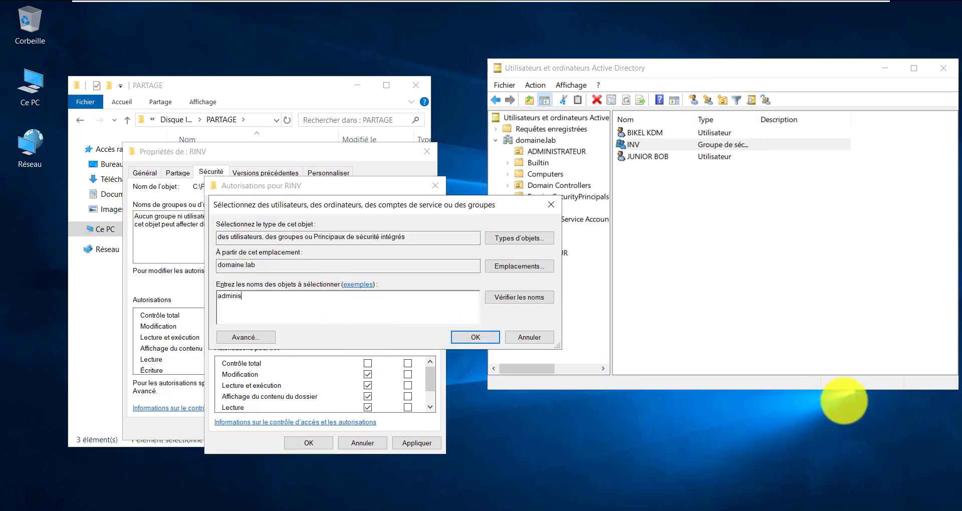
{"action": "type", "text": "minis"}
{"action": "key", "text": "Return"}
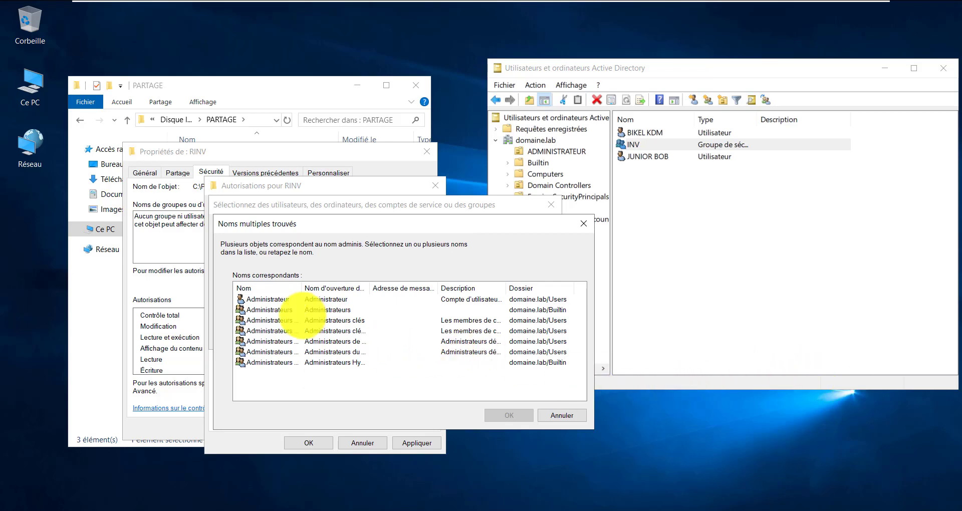
{"action": "left_click", "coordinate": [281, 311]}
{"action": "left_click", "coordinate": [529, 414]}
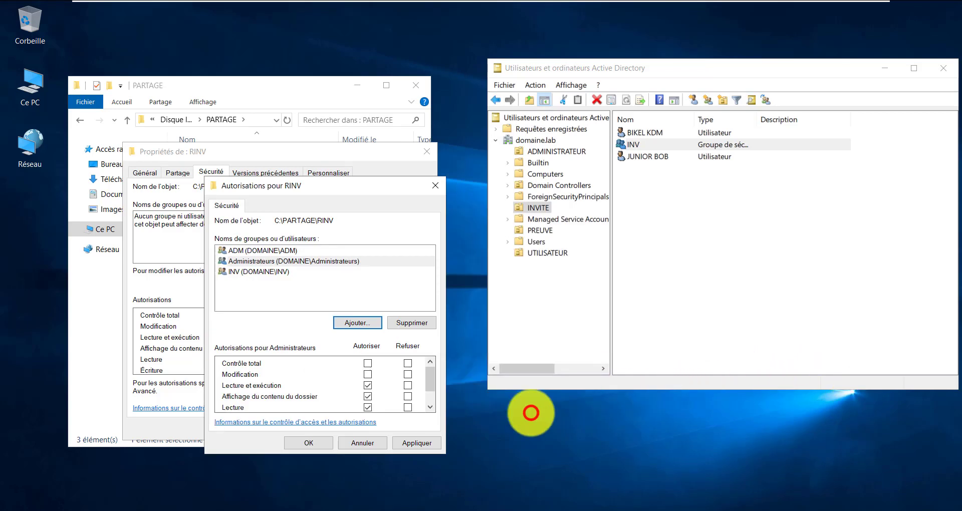
{"action": "left_click", "coordinate": [368, 363]}
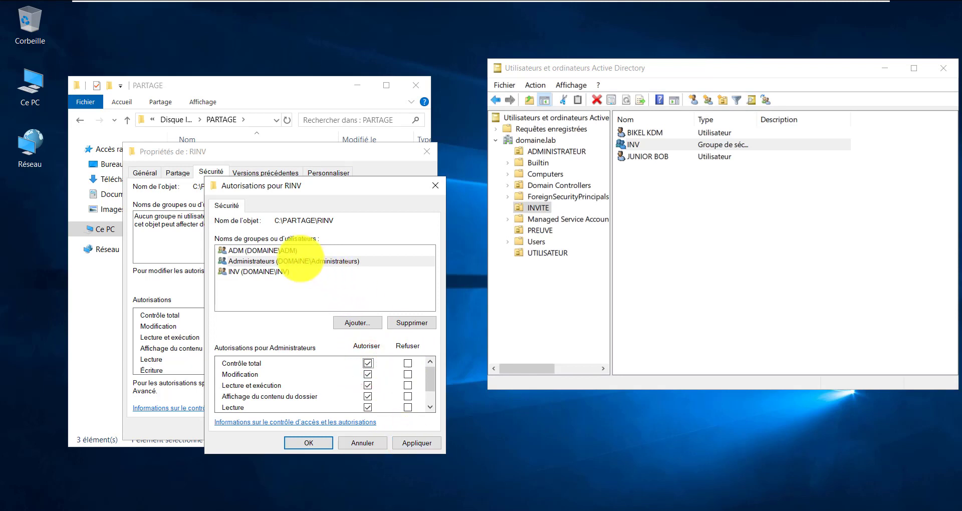
Review the ADM, INV and Administrateurs rights, then apply and close RINV's properties
{"action": "left_click", "coordinate": [281, 251]}
{"action": "left_click", "coordinate": [274, 271]}
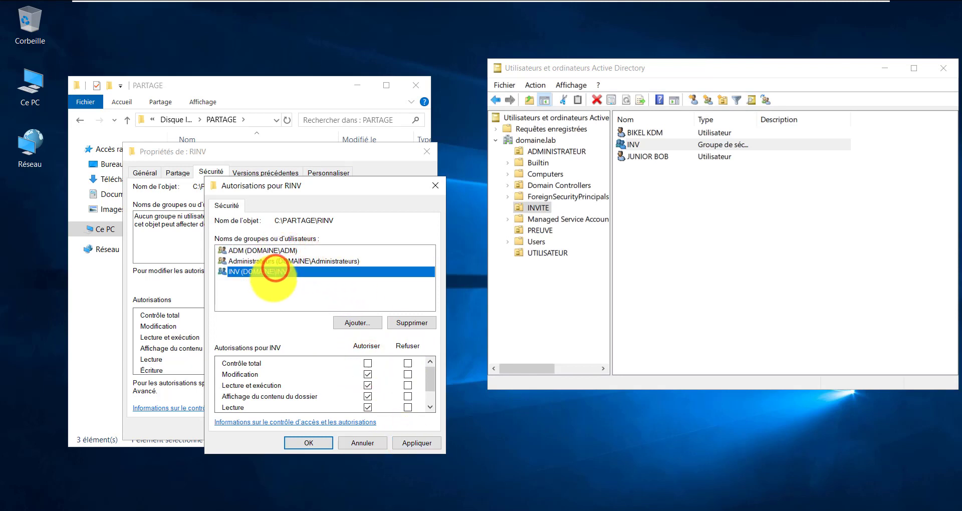
{"action": "left_click", "coordinate": [273, 279]}
{"action": "left_click", "coordinate": [281, 261]}
{"action": "left_click", "coordinate": [275, 271]}
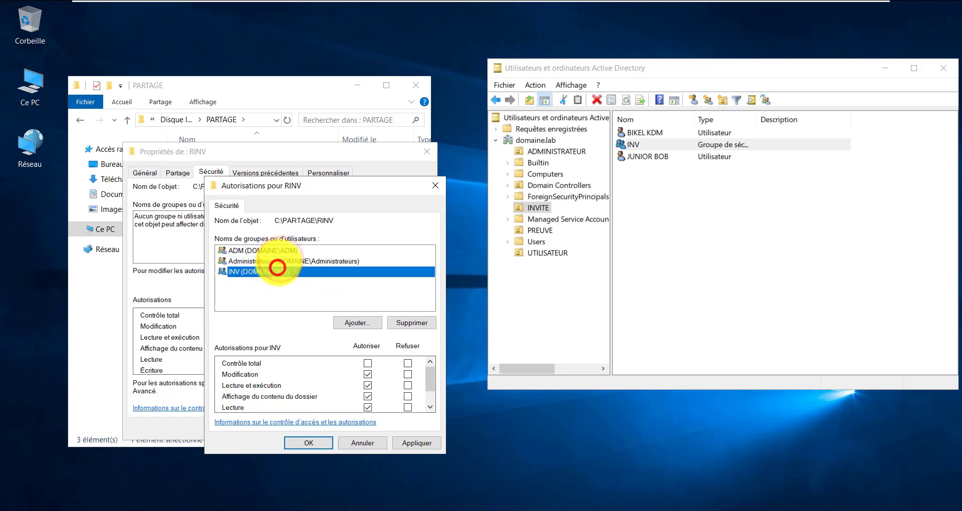
{"action": "left_click", "coordinate": [282, 251]}
{"action": "left_click", "coordinate": [416, 441]}
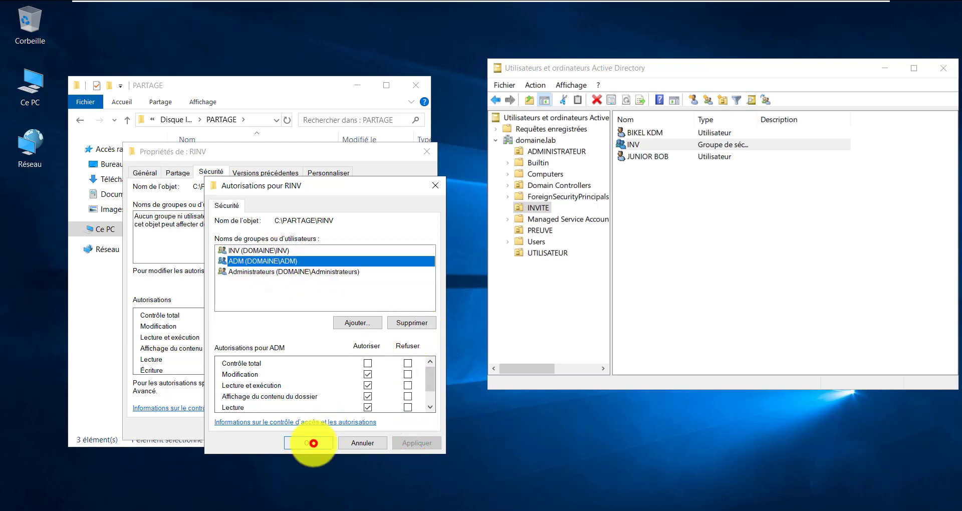
{"action": "left_click", "coordinate": [313, 443]}
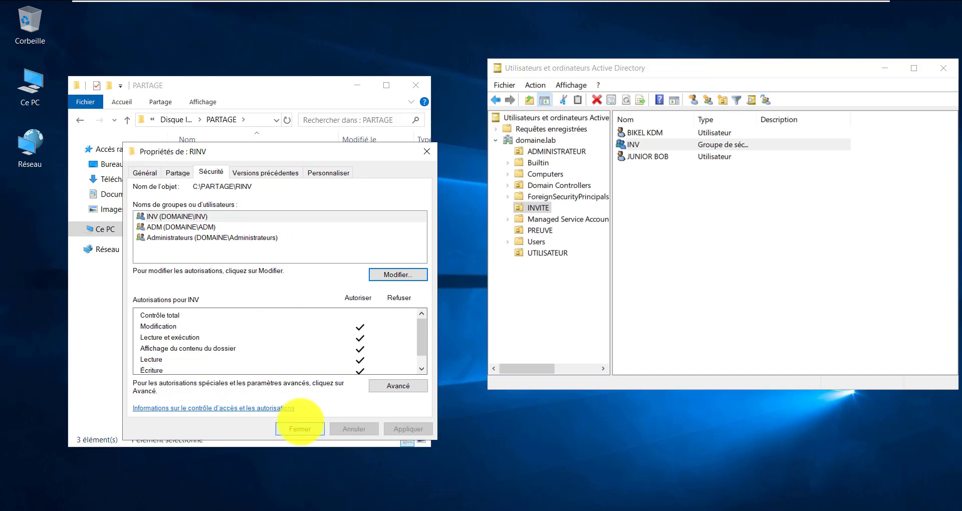
{"action": "left_click", "coordinate": [300, 429]}
Browse the PARTAGE folder, opening RINV and returning to PARTAGE
{"action": "left_click", "coordinate": [234, 272]}
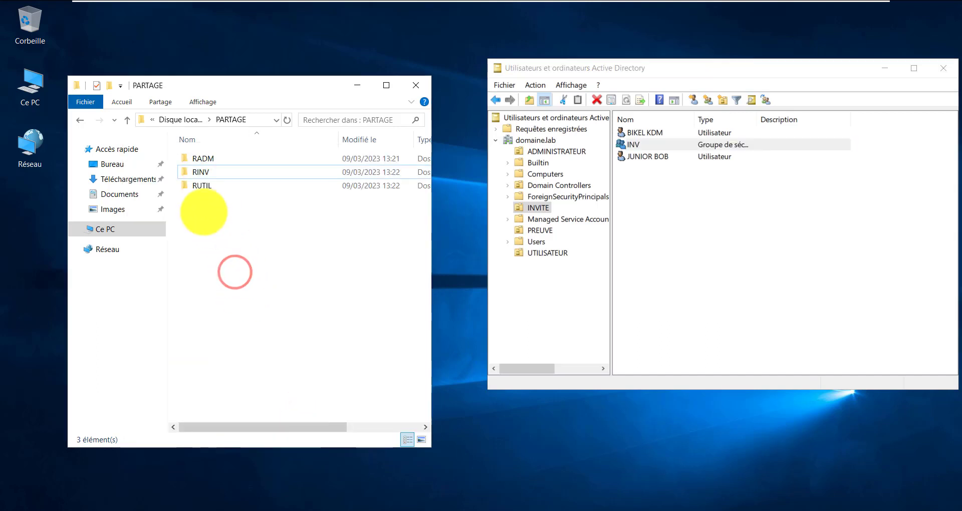
{"action": "left_click", "coordinate": [203, 185]}
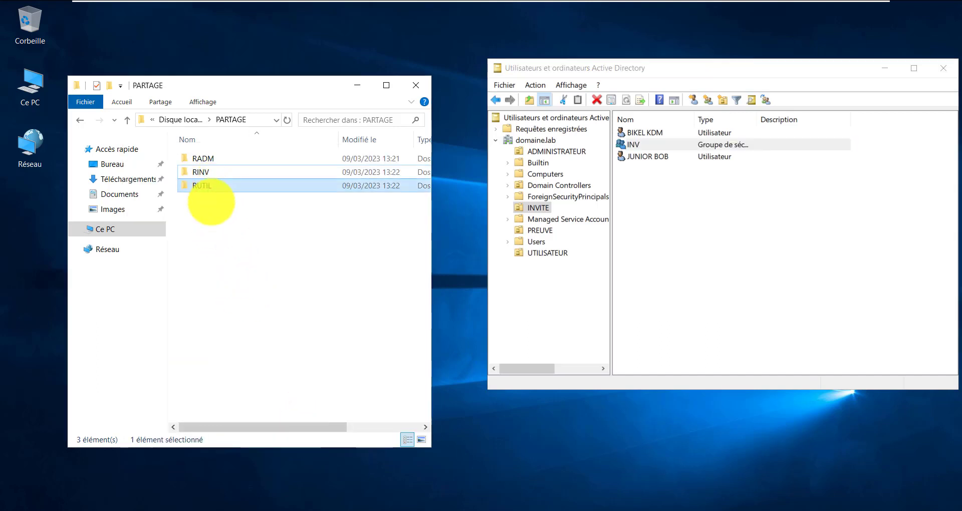
{"action": "left_click", "coordinate": [216, 245]}
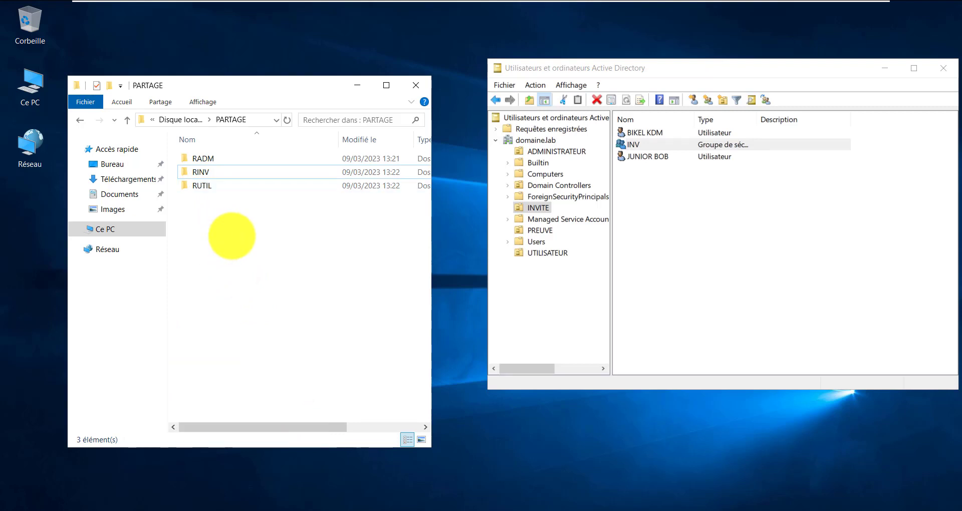
{"action": "left_click", "coordinate": [234, 244]}
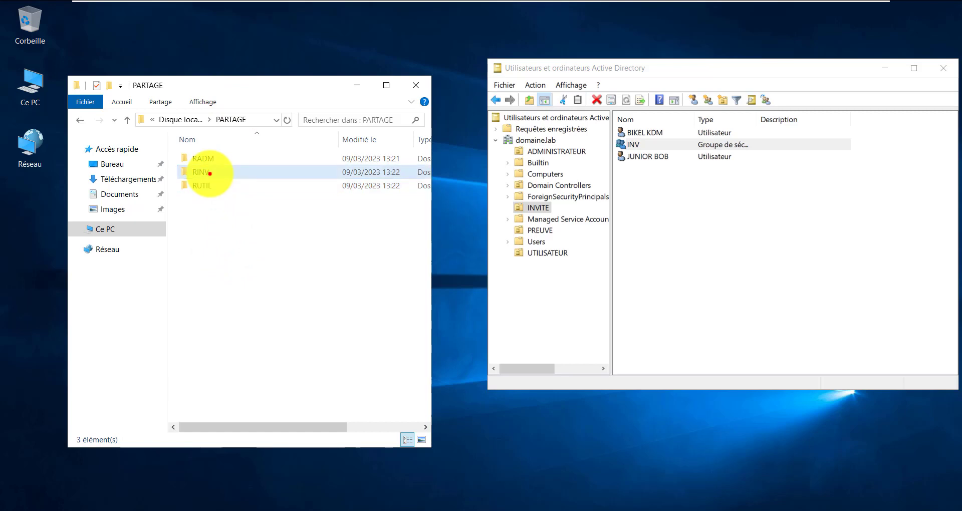
{"action": "double_click", "coordinate": [210, 173]}
{"action": "left_click", "coordinate": [176, 120]}
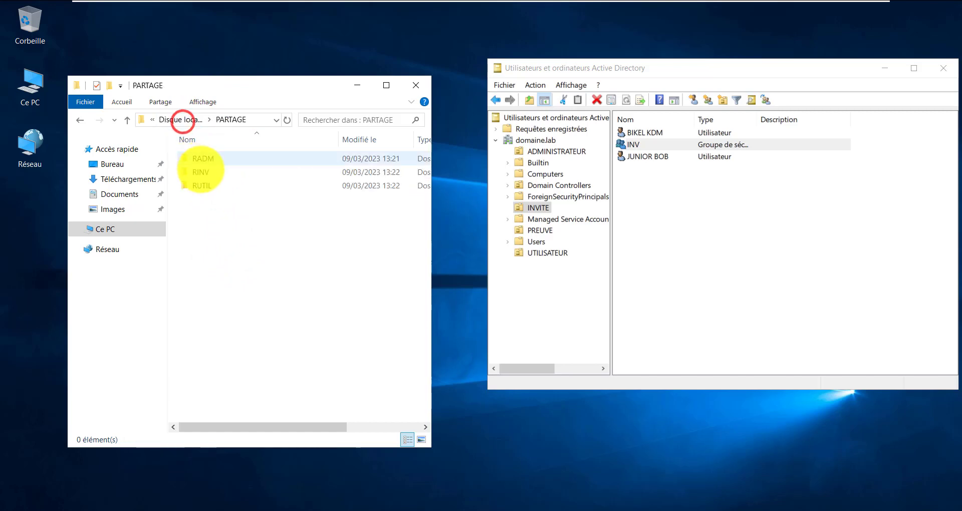
Copy the network path \\Srv1\rinv$ from RINV's sharing properties and open Ce PC
{"action": "right_click", "coordinate": [203, 172]}
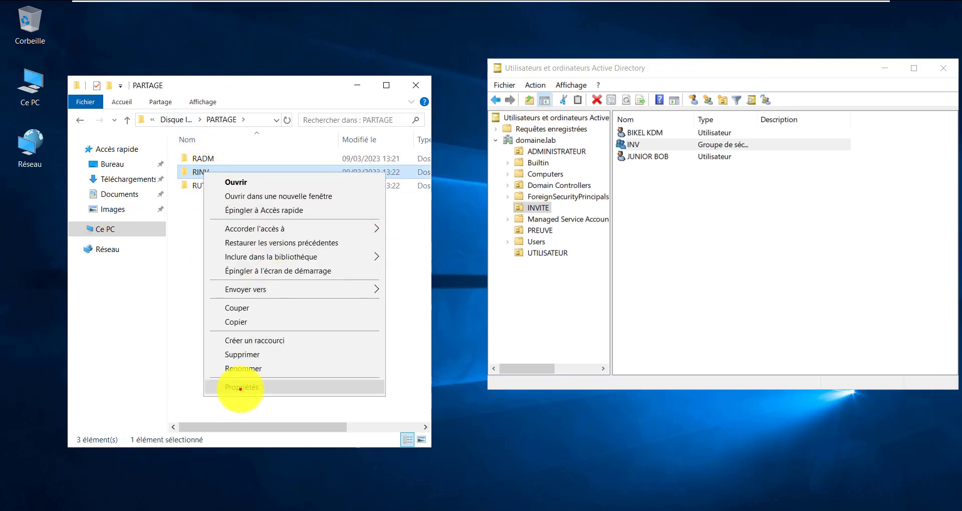
{"action": "left_click", "coordinate": [240, 389]}
{"action": "left_click", "coordinate": [263, 202]}
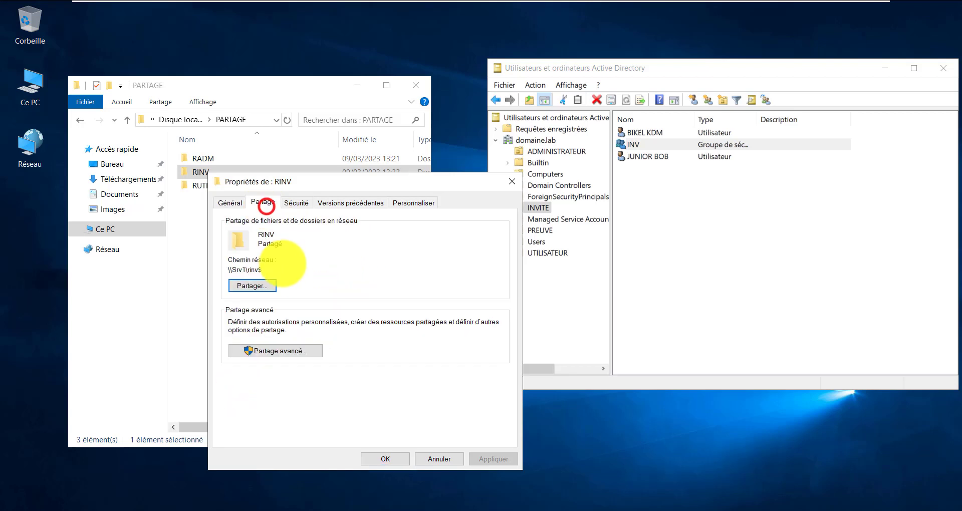
{"action": "left_click_drag", "start_coordinate": [266, 271], "coordinate": [232, 269]}
{"action": "right_click", "coordinate": [236, 269]}
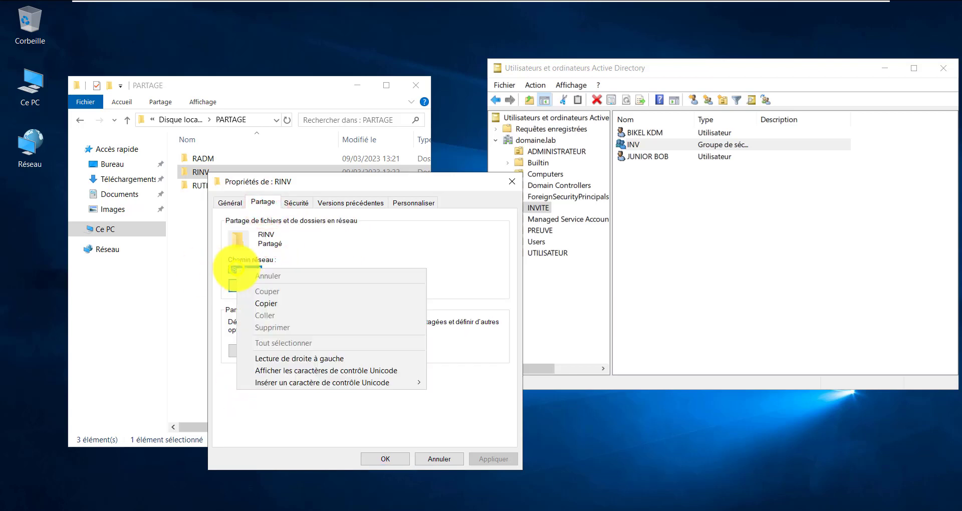
{"action": "left_click", "coordinate": [294, 303]}
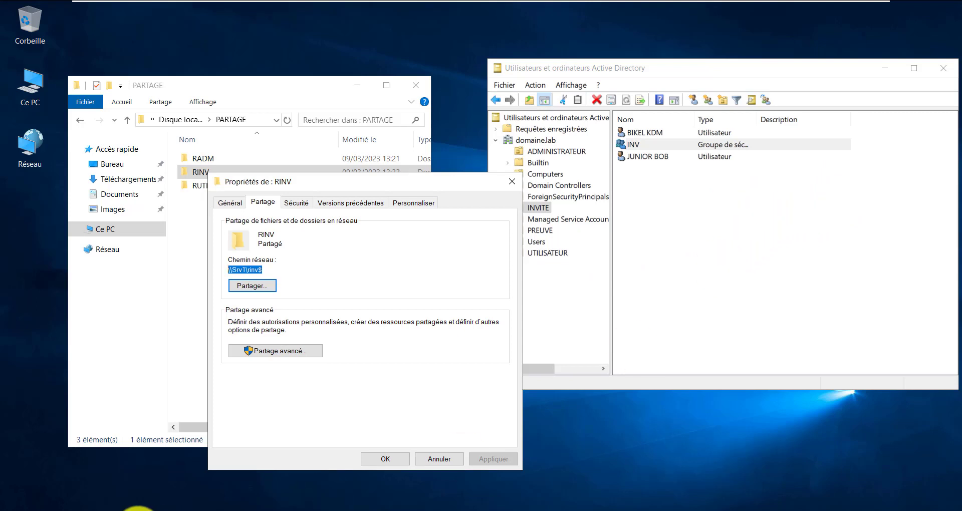
{"action": "double_click", "coordinate": [38, 71]}
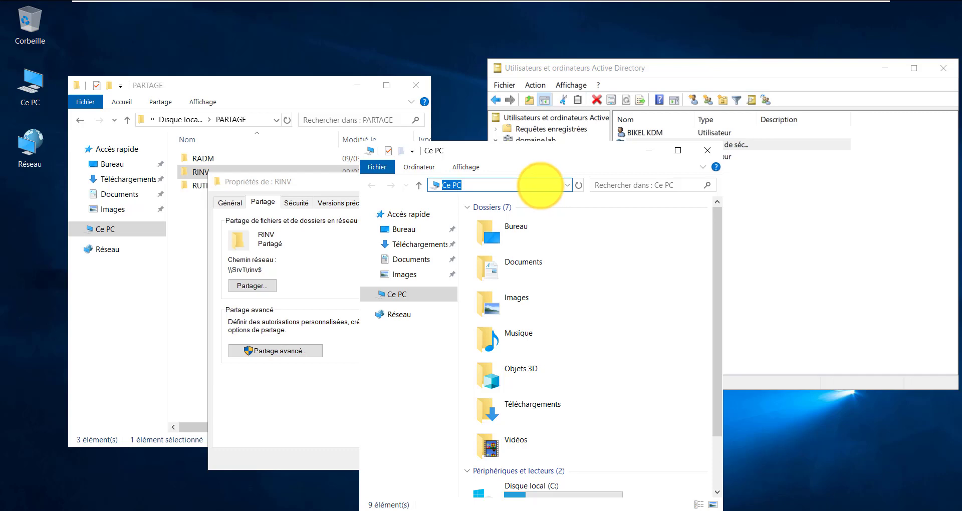
Open the hidden share \\Srv1\rinv$, then trim the address back to \\Srv1\
{"action": "key", "text": "Return"}
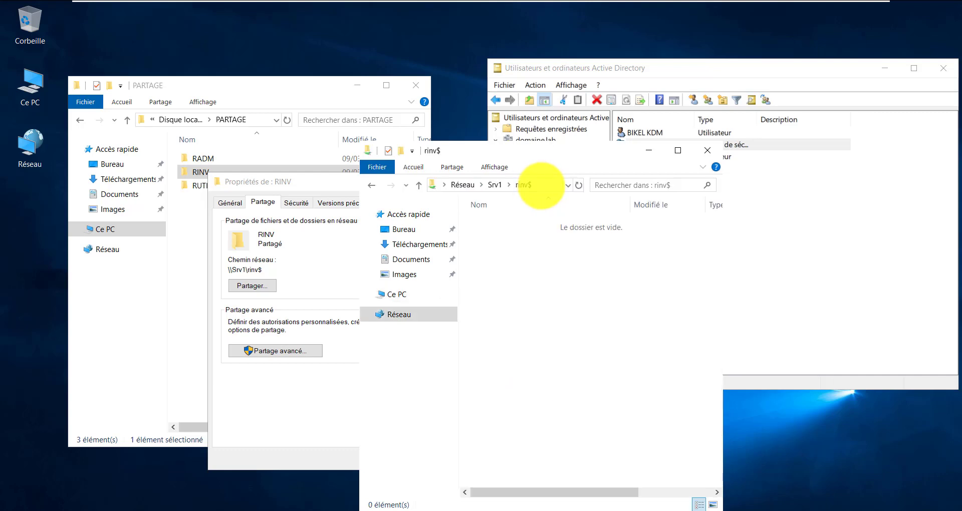
{"action": "left_click_drag", "start_coordinate": [561, 294], "coordinate": [544, 268]}
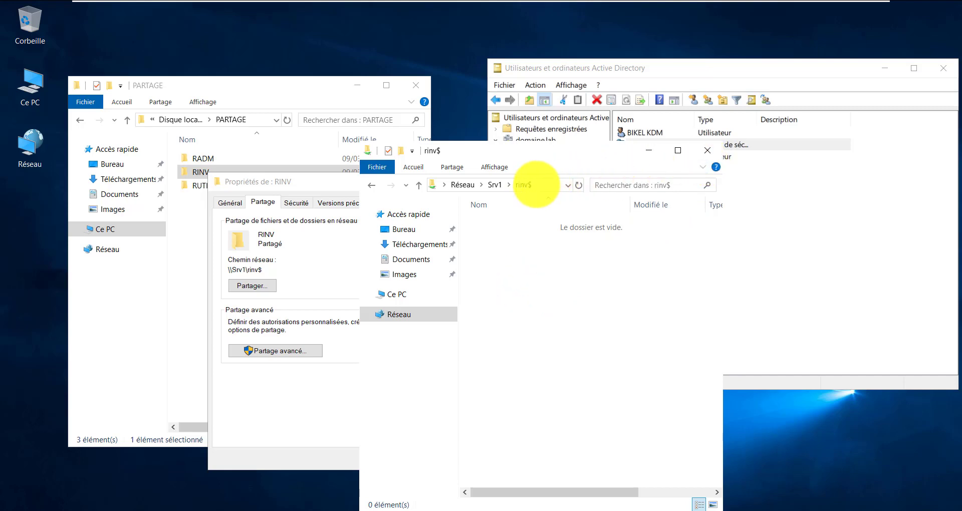
{"action": "left_click", "coordinate": [537, 185]}
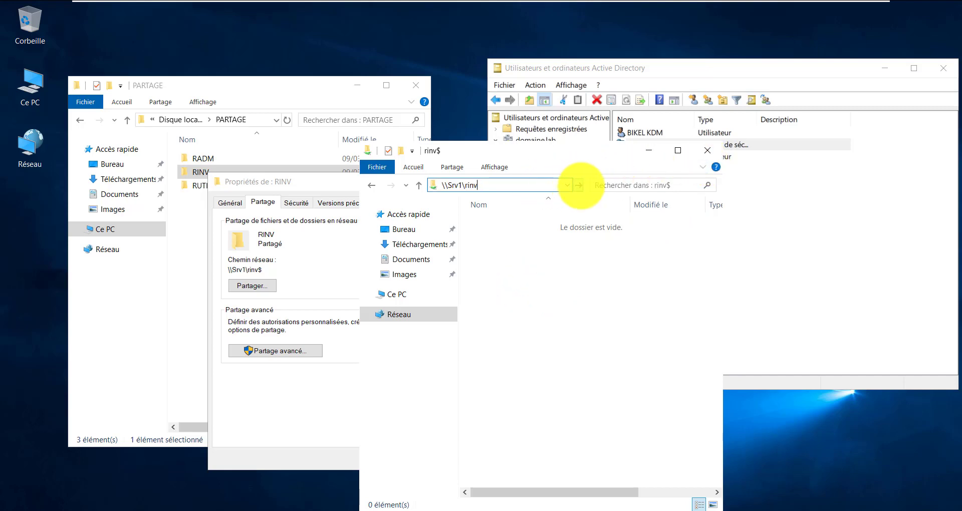
{"action": "key", "text": "BackSpace"}
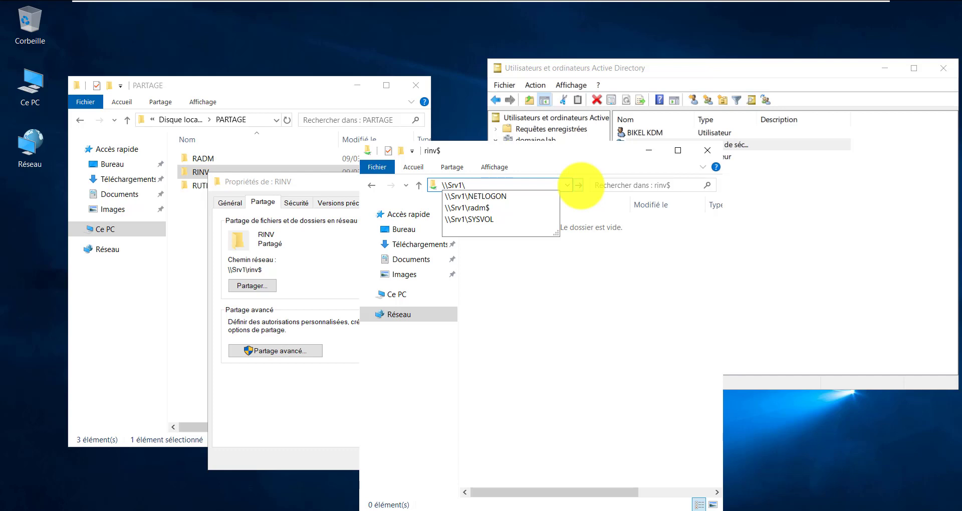
Browse \\Srv1 and confirm it lists only the NETLOGON and SYSVOL shares
{"action": "left_click", "coordinate": [579, 185]}
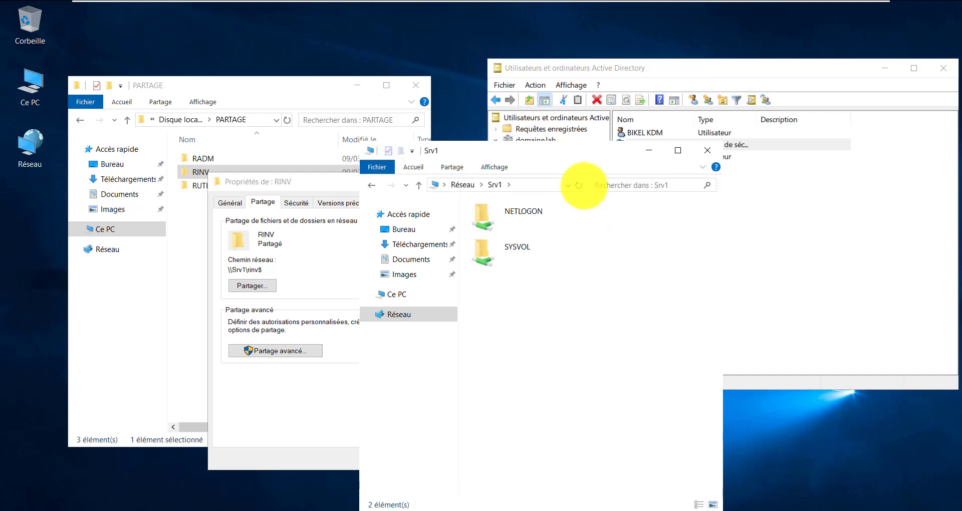
{"action": "left_click_drag", "start_coordinate": [503, 344], "coordinate": [550, 173]}
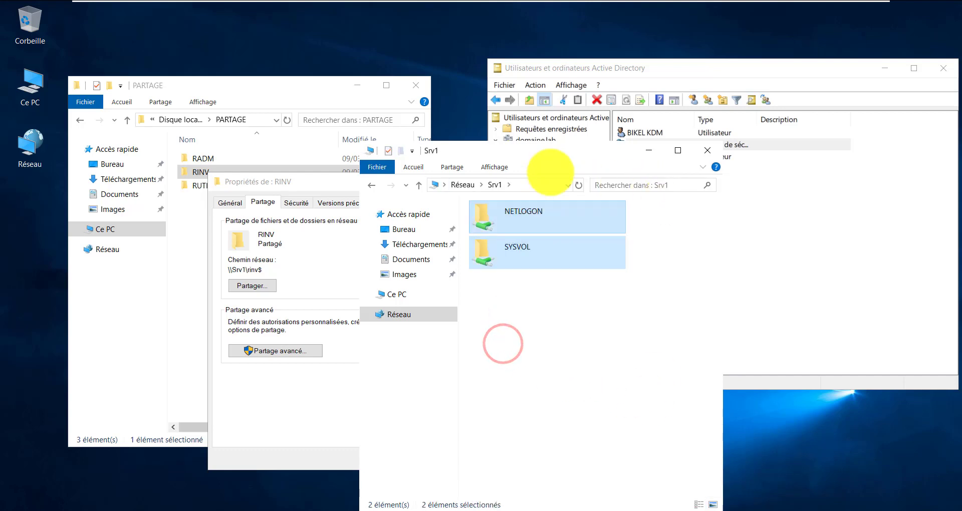
{"action": "left_click", "coordinate": [555, 309]}
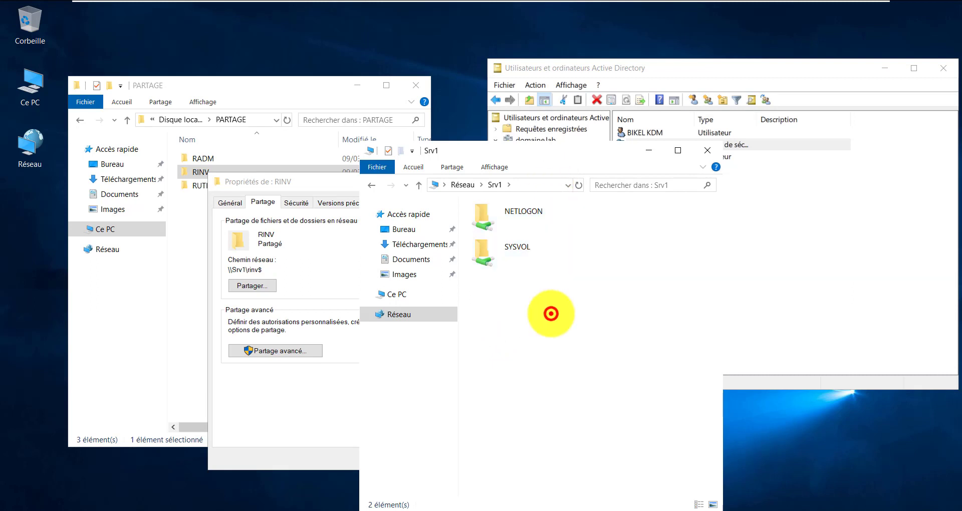
{"action": "left_click_drag", "start_coordinate": [524, 350], "coordinate": [516, 194]}
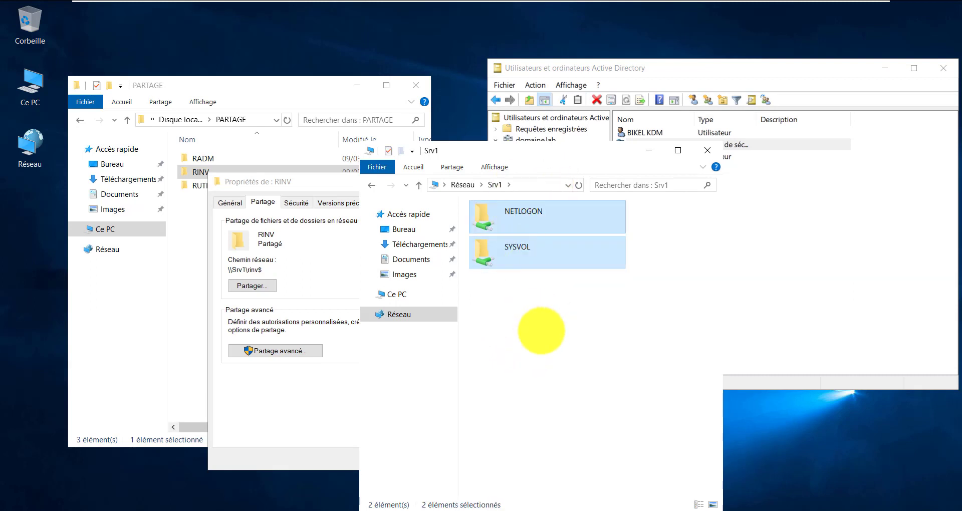
{"action": "left_click", "coordinate": [541, 331]}
{"action": "left_click_drag", "start_coordinate": [550, 353], "coordinate": [549, 189]}
{"action": "left_click", "coordinate": [540, 185]}
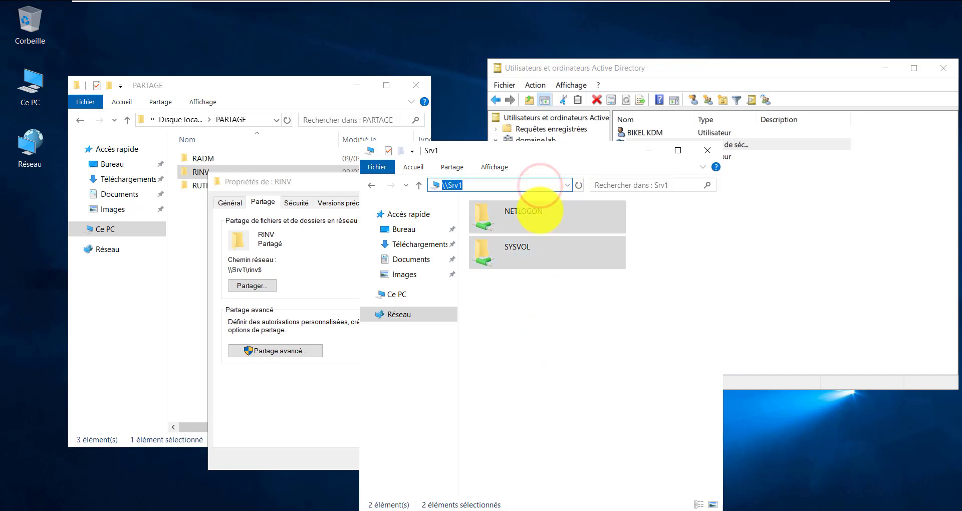
{"action": "left_click", "coordinate": [537, 330]}
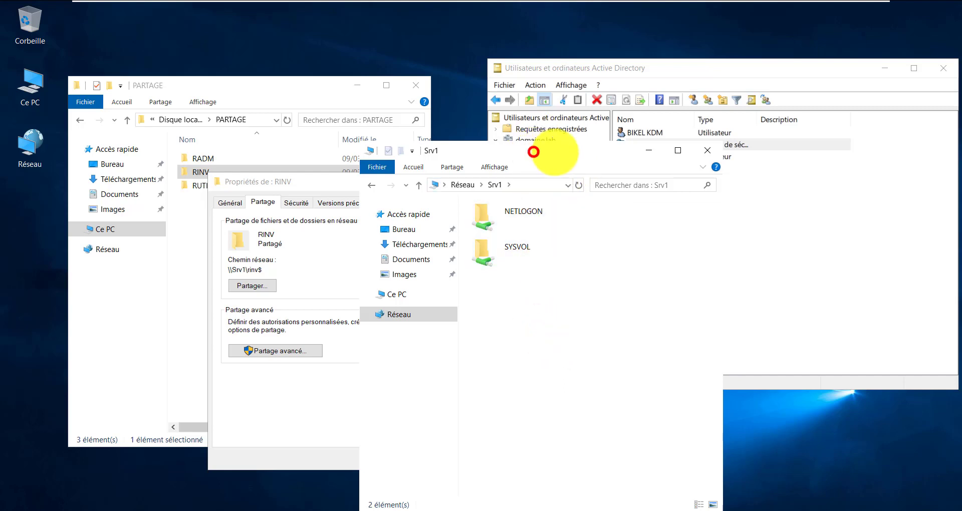
Move the Srv1 window aside and close the RINV properties dialog
{"action": "left_click_drag", "start_coordinate": [532, 150], "coordinate": [651, 156]}
{"action": "left_click_drag", "start_coordinate": [389, 183], "coordinate": [357, 183]}
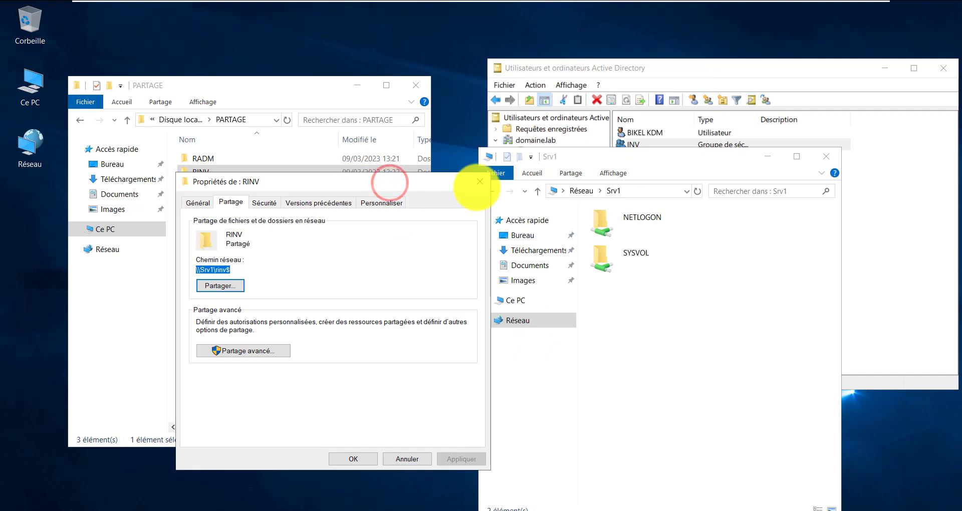
{"action": "left_click", "coordinate": [479, 183]}
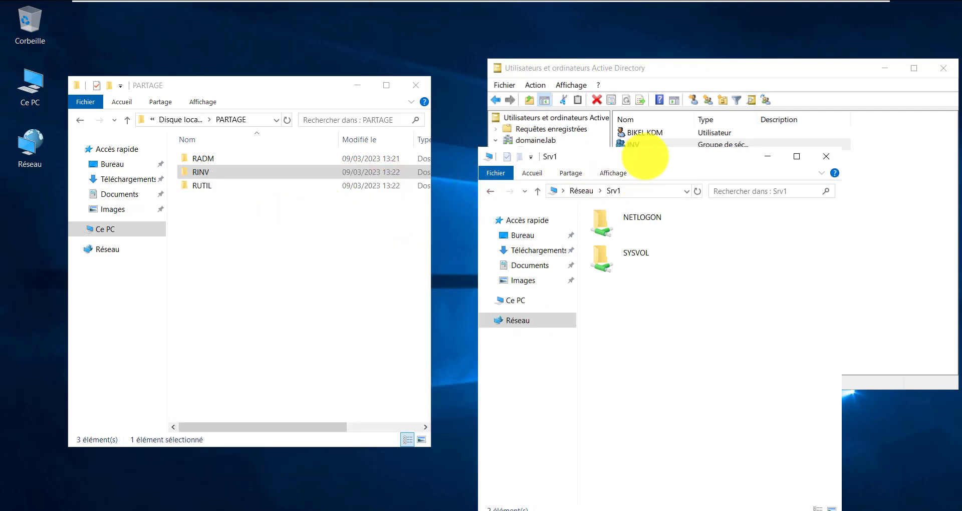
Move the Srv1 window down-right and open the PREUVE organizational unit in Active Directory
{"action": "left_click", "coordinate": [646, 157]}
{"action": "left_click_drag", "start_coordinate": [645, 156], "coordinate": [693, 256]}
{"action": "left_click", "coordinate": [675, 69]}
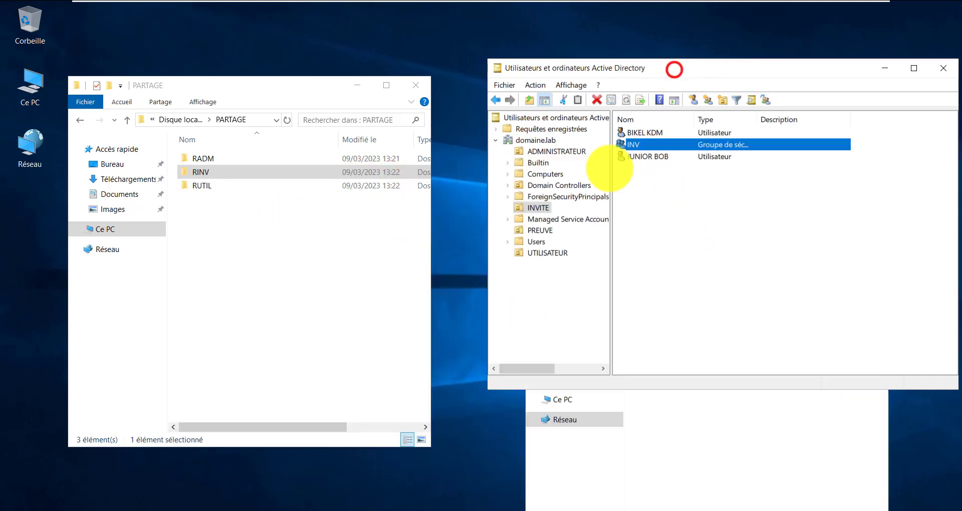
{"action": "left_click", "coordinate": [538, 230]}
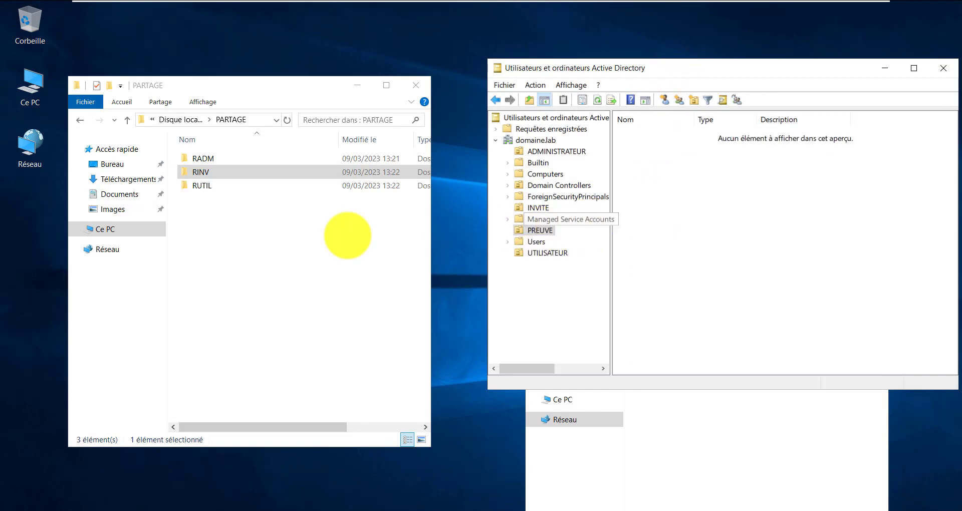
Create a new folder in PARTAGE and name it RPRE, removing the stray trailing U
{"action": "left_click", "coordinate": [201, 204]}
{"action": "right_click", "coordinate": [201, 204]}
{"action": "left_click", "coordinate": [279, 360]}
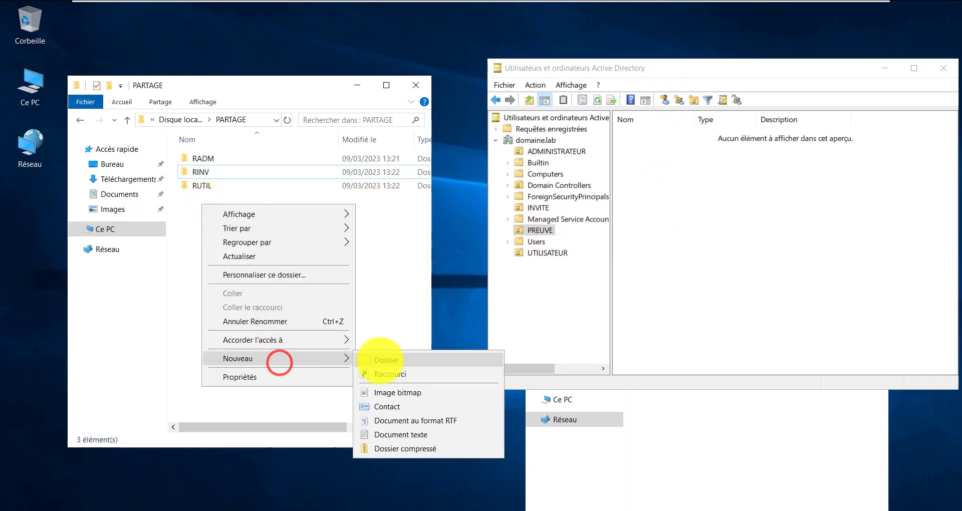
{"action": "left_click", "coordinate": [387, 361]}
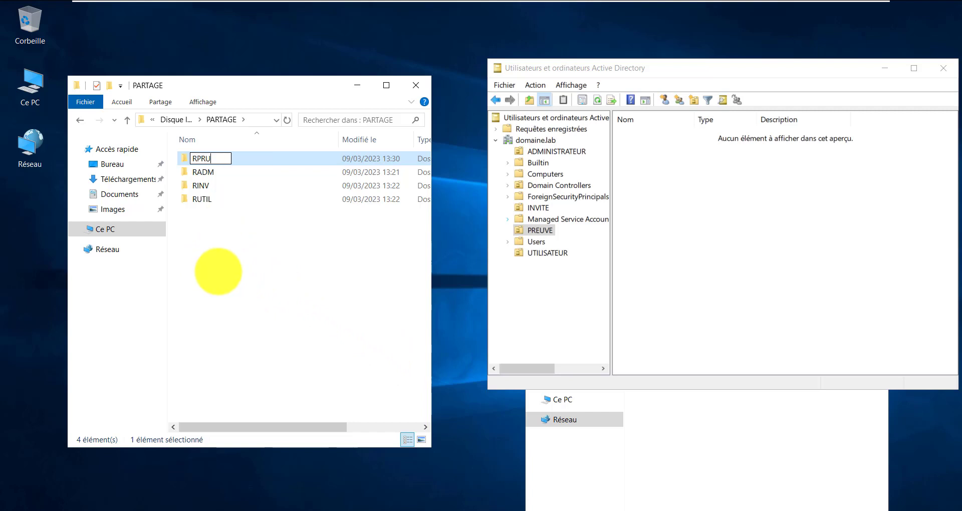
{"action": "key", "text": "BackSpace"}
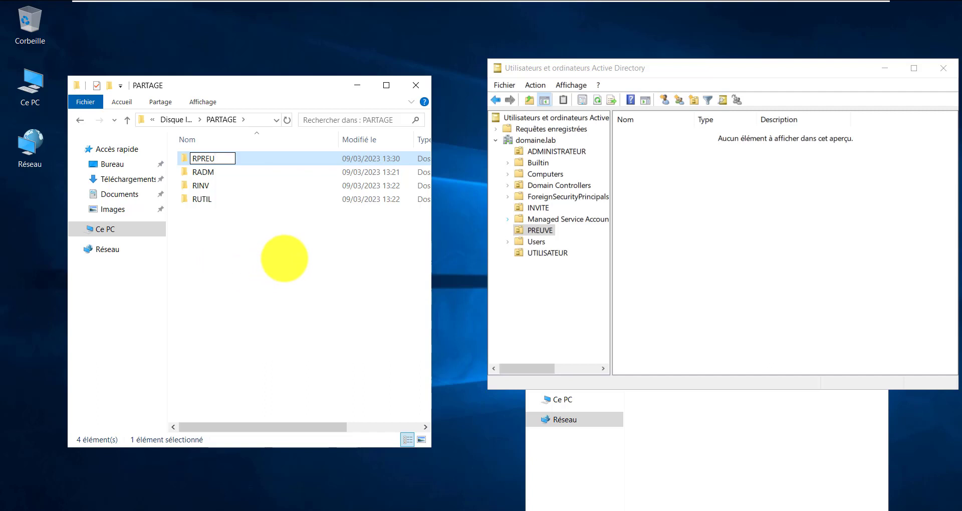
{"action": "key", "text": "BackSpace"}
{"action": "key", "text": "Return"}
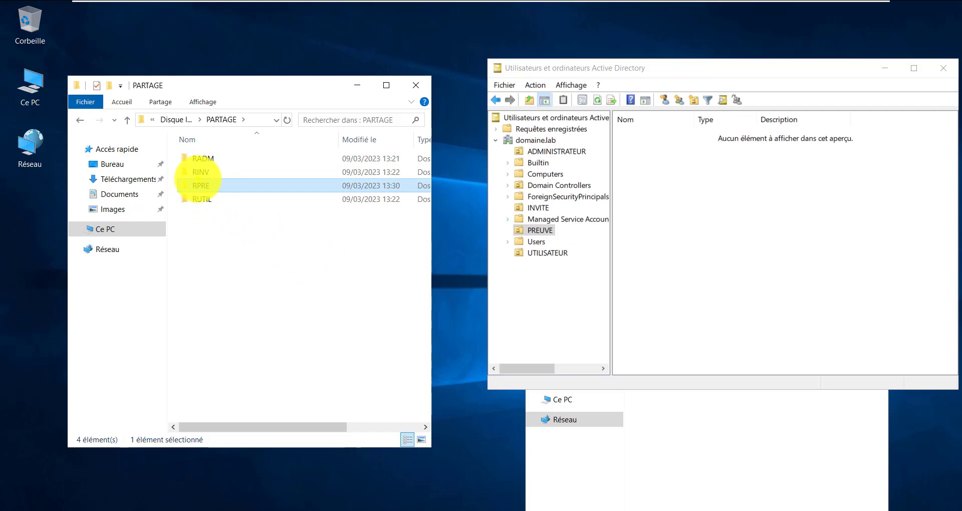
Enable advanced sharing of the RPRE folder under share name RPRE and view its share permissions
{"action": "right_click", "coordinate": [199, 182]}
{"action": "left_click", "coordinate": [216, 394]}
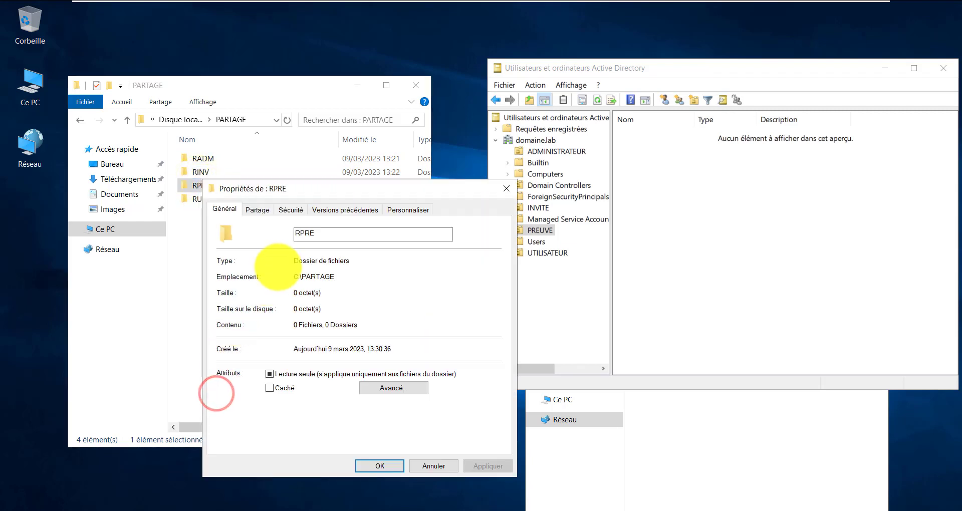
{"action": "left_click", "coordinate": [263, 208]}
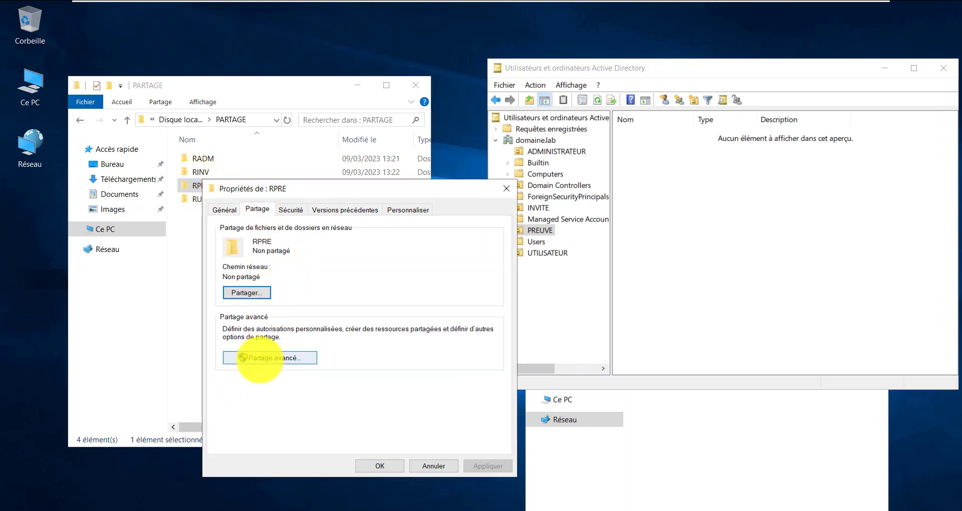
{"action": "left_click", "coordinate": [263, 358]}
{"action": "left_click", "coordinate": [238, 232]}
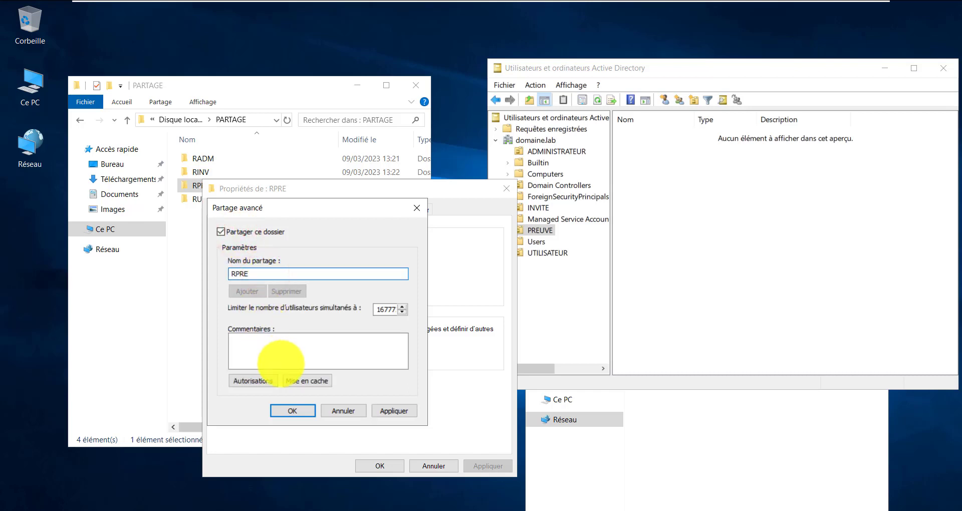
{"action": "left_click", "coordinate": [259, 381]}
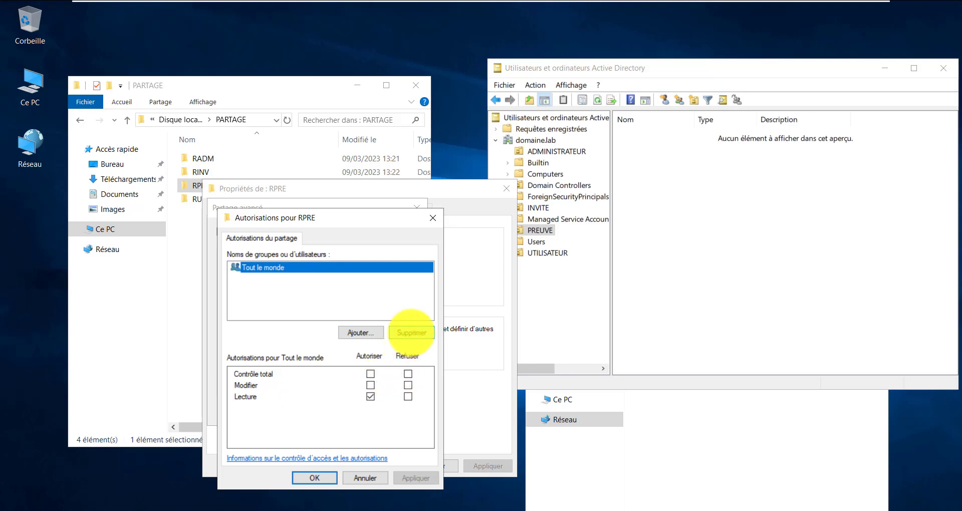
Replace Tout le monde with ADM in RPRE's share permissions, allowing Modifier
{"action": "left_click", "coordinate": [412, 332]}
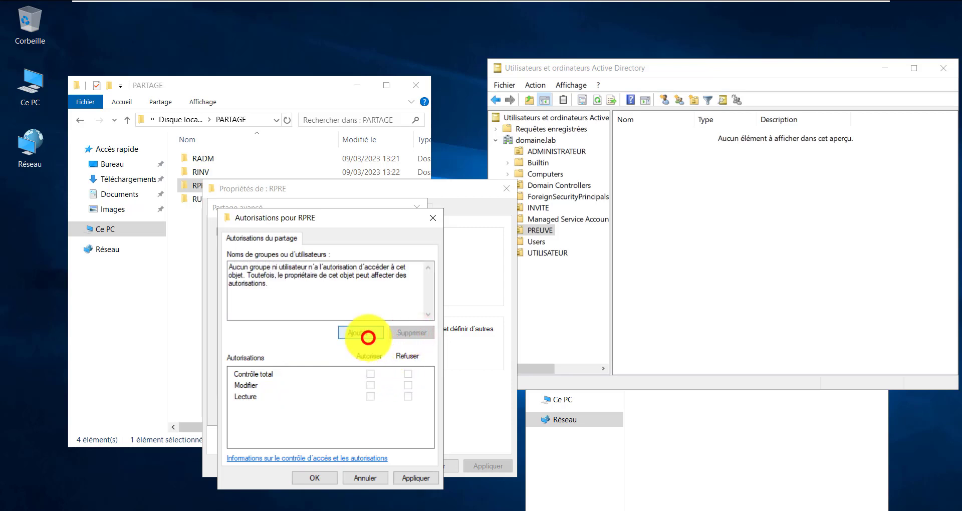
{"action": "left_click", "coordinate": [369, 337]}
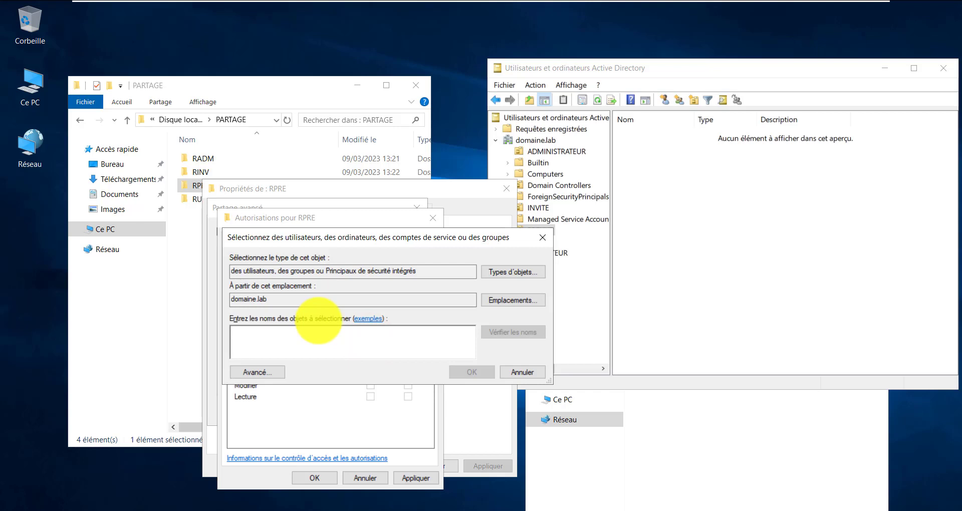
{"action": "type", "text": "M"}
{"action": "key", "text": "Return"}
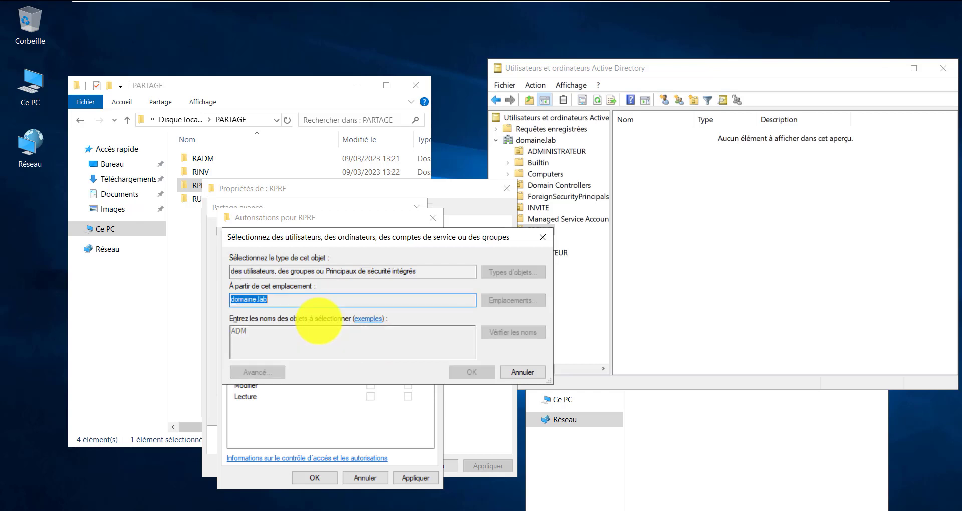
{"action": "left_click", "coordinate": [497, 452]}
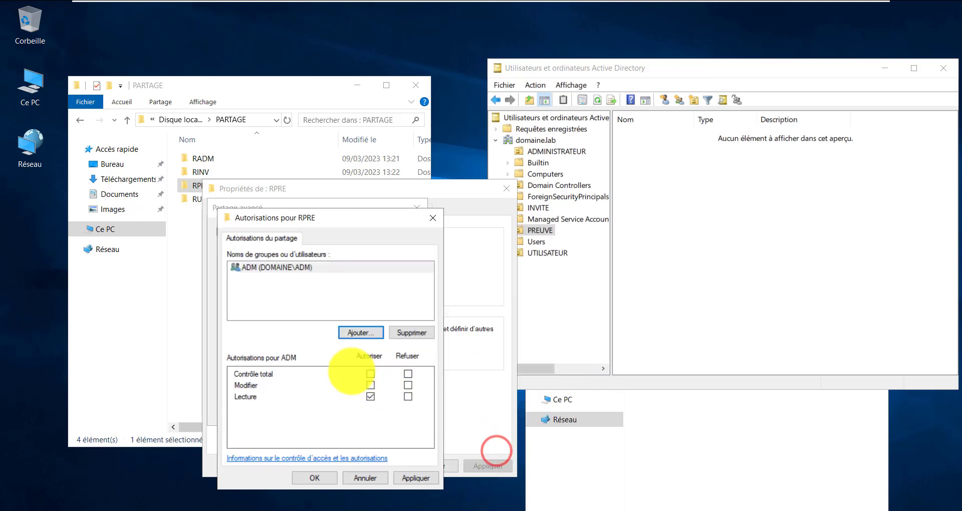
{"action": "left_click", "coordinate": [371, 387]}
Add Administrateurs to RPRE's share permissions with Contrôle total
{"action": "left_click", "coordinate": [365, 333]}
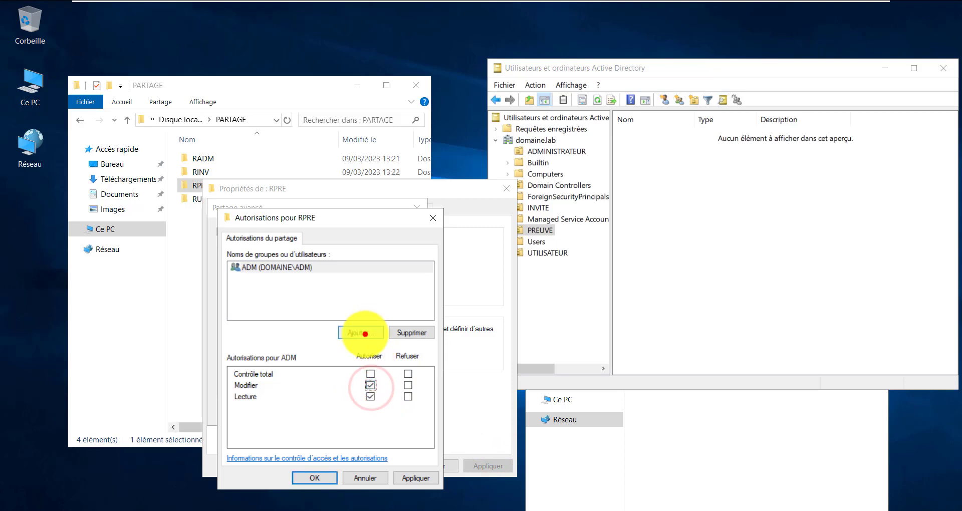
{"action": "type", "text": "ADMINI"}
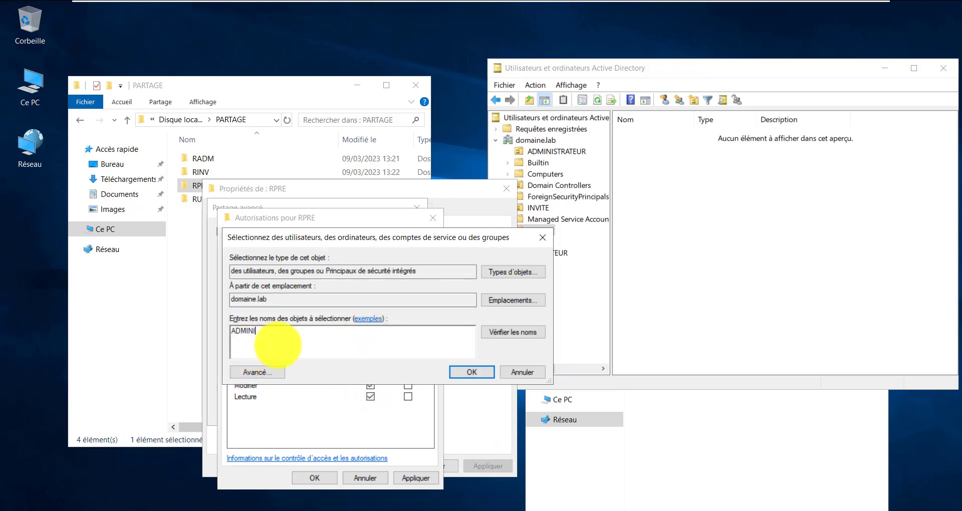
{"action": "key", "text": "Return"}
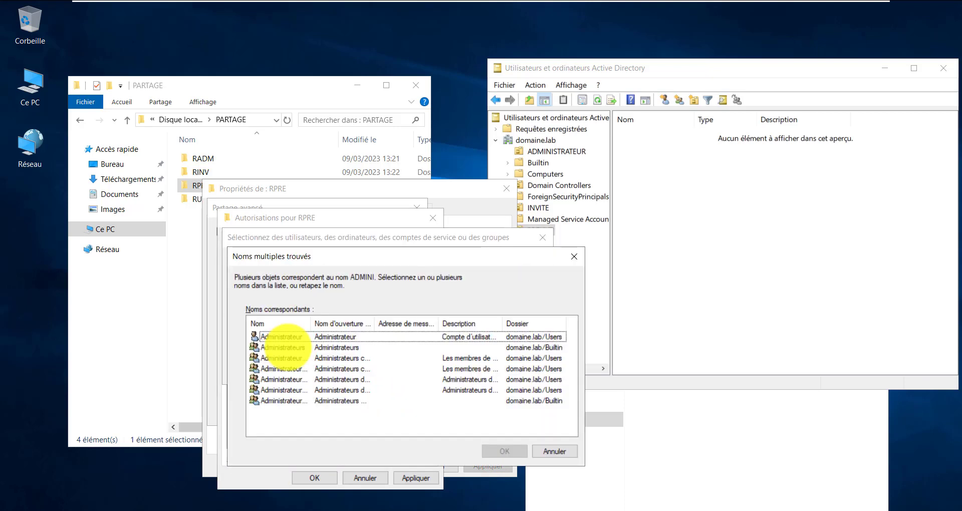
{"action": "left_click", "coordinate": [284, 347]}
{"action": "left_click", "coordinate": [490, 450]}
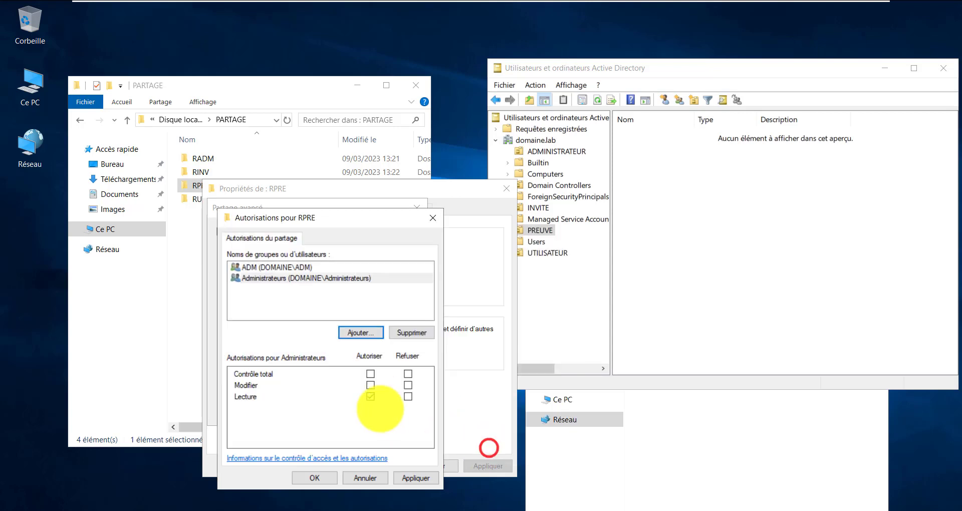
{"action": "left_click", "coordinate": [364, 375]}
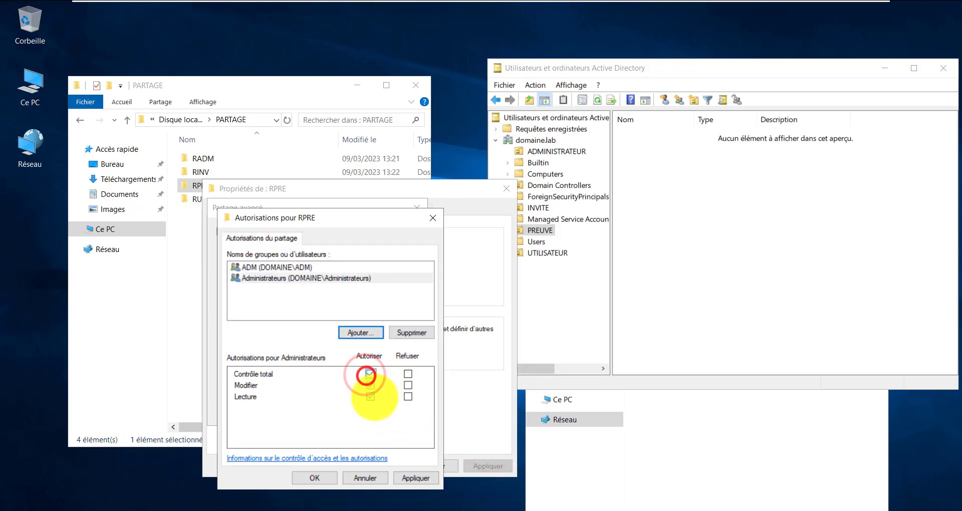
Save the share permissions and advanced sharing settings, then show the Sécurité tab
{"action": "left_click", "coordinate": [416, 479]}
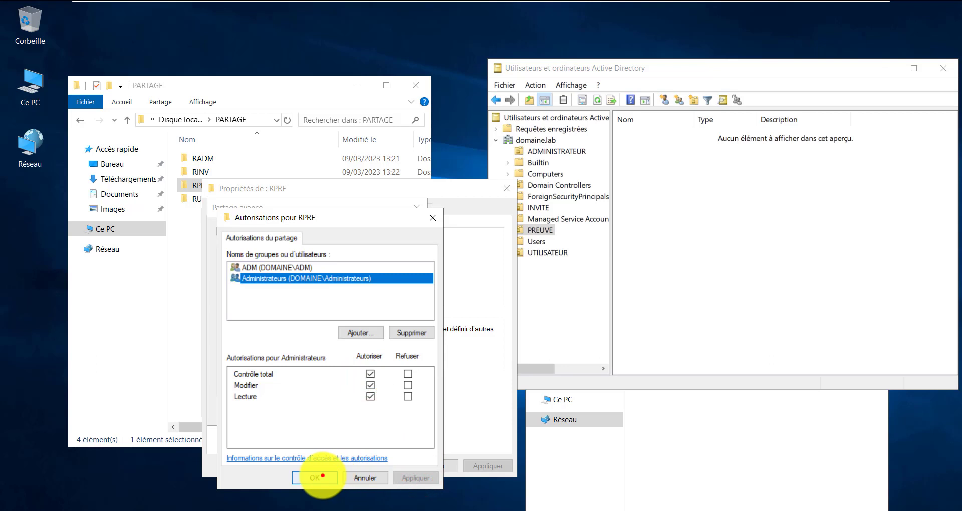
{"action": "left_click", "coordinate": [322, 478]}
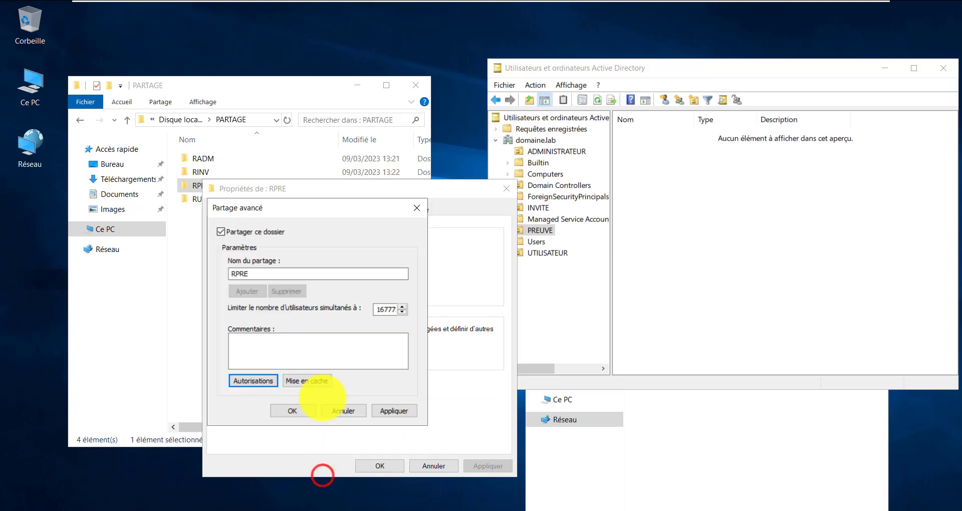
{"action": "left_click", "coordinate": [390, 409]}
{"action": "left_click", "coordinate": [294, 411]}
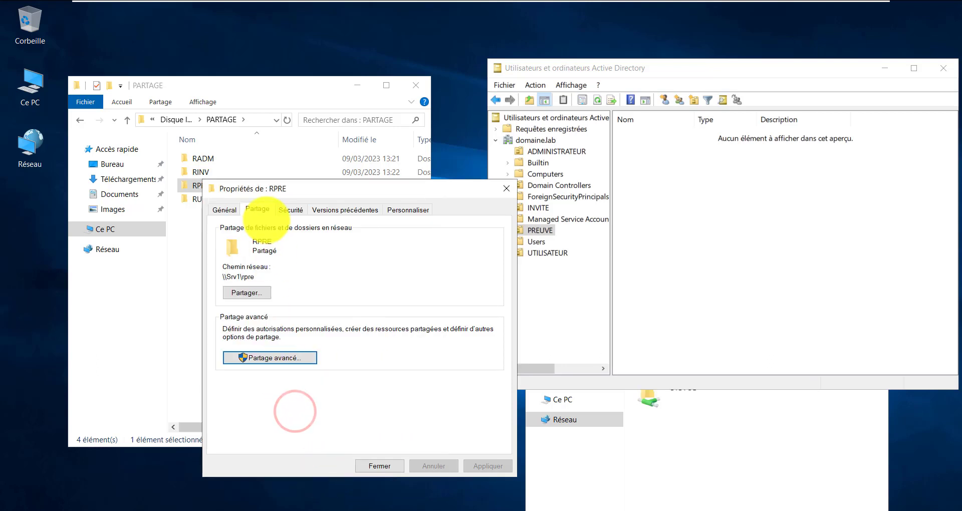
{"action": "left_click", "coordinate": [290, 209]}
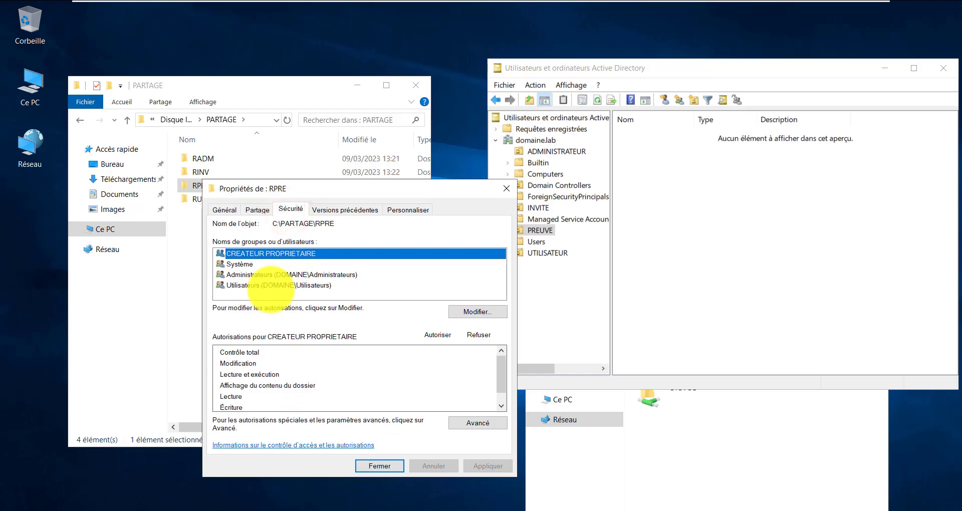
Disable inheritance on RPRE and remove all inherited permissions in advanced security settings
{"action": "left_click", "coordinate": [473, 417]}
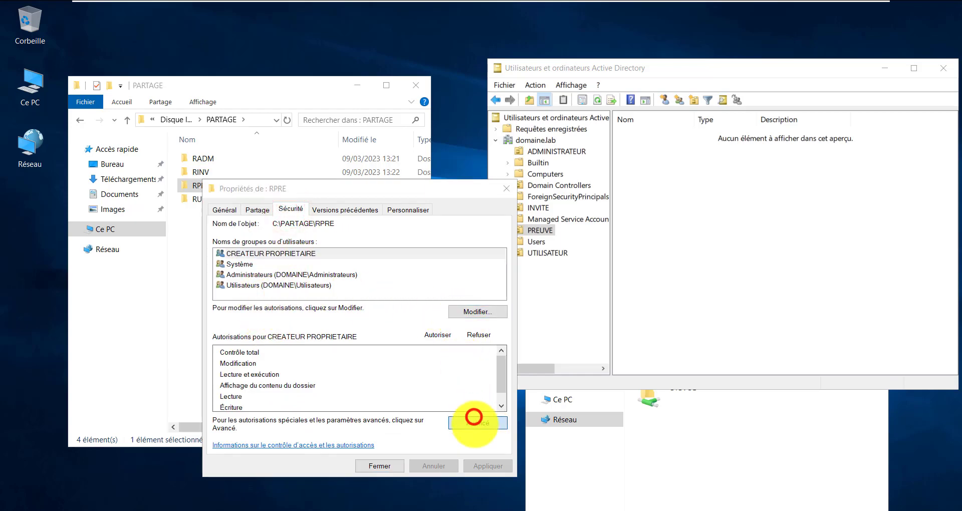
{"action": "left_click", "coordinate": [265, 359]}
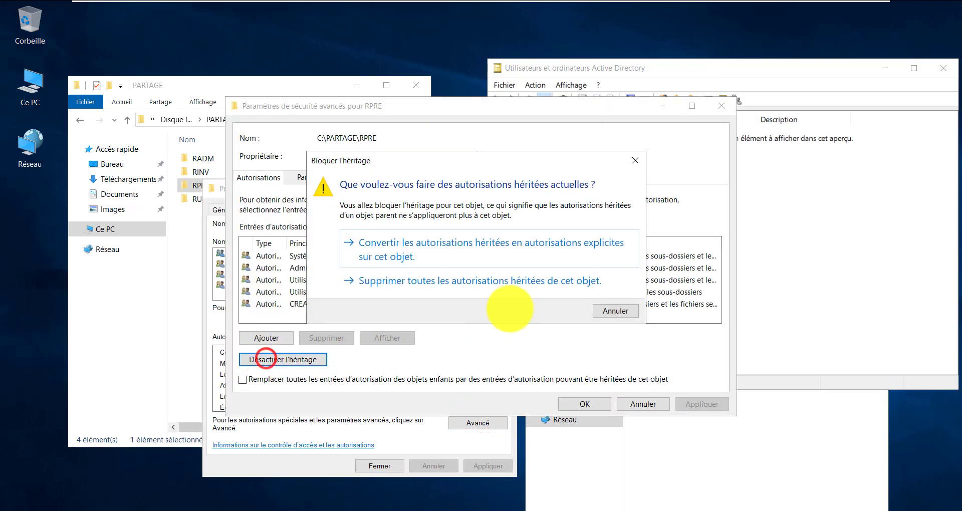
{"action": "left_click", "coordinate": [467, 280]}
{"action": "left_click", "coordinate": [707, 404]}
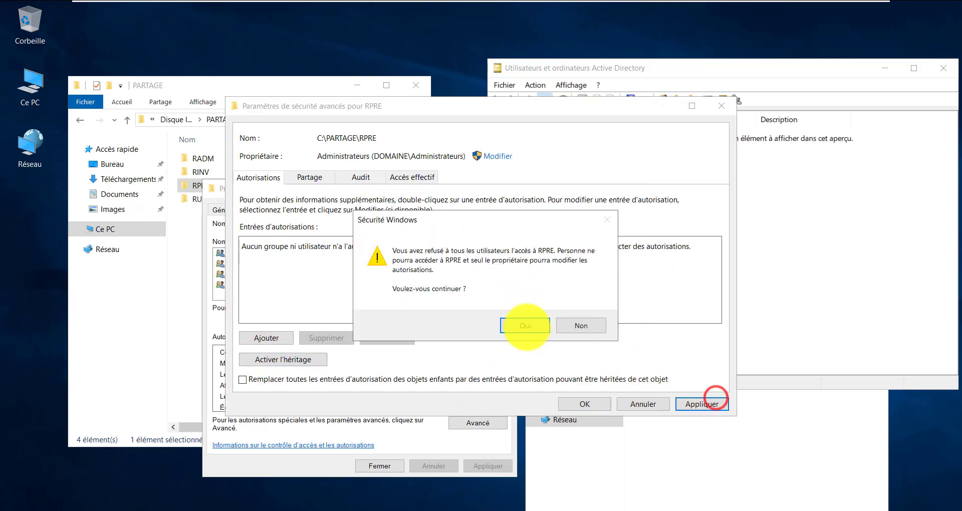
{"action": "left_click", "coordinate": [527, 327]}
{"action": "left_click", "coordinate": [585, 404]}
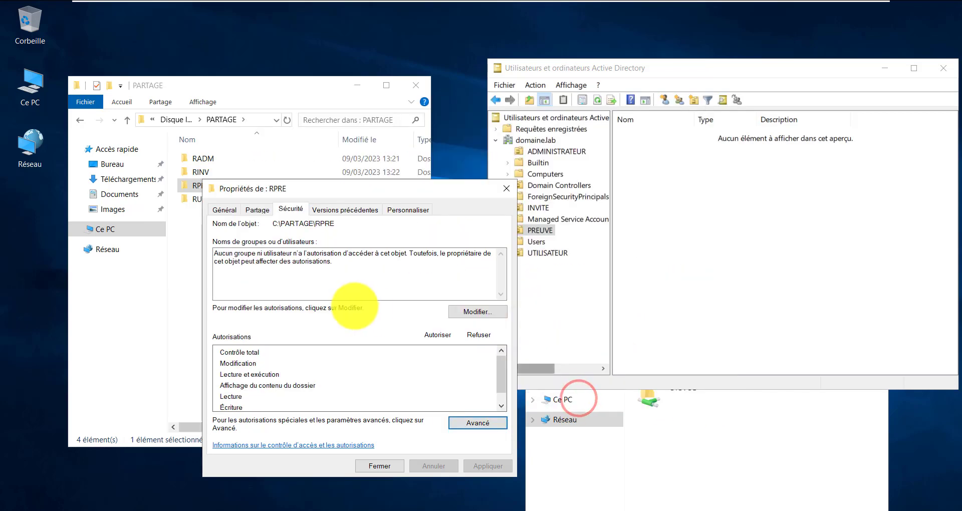
Add ADM to RPRE's NTFS permissions with Modification allowed
{"action": "left_click", "coordinate": [462, 312]}
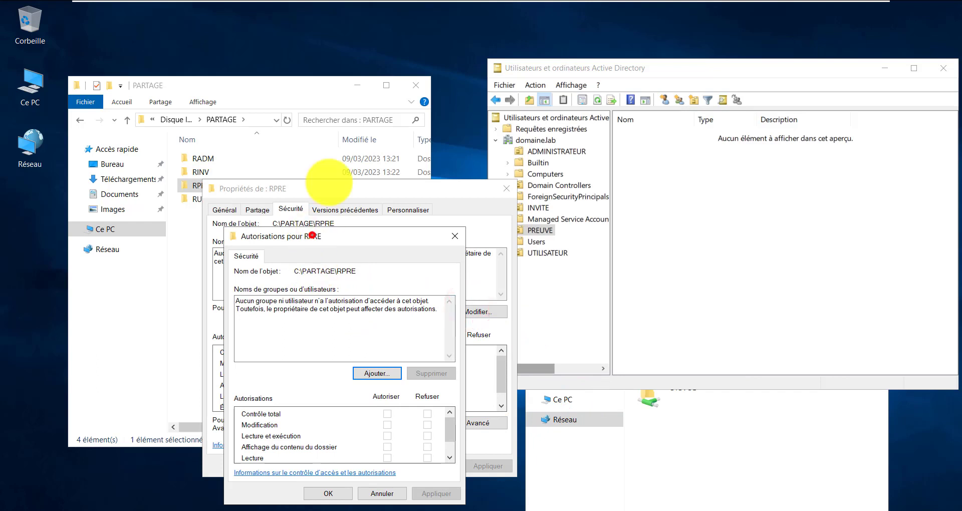
{"action": "left_click", "coordinate": [312, 235]}
{"action": "left_click", "coordinate": [396, 273]}
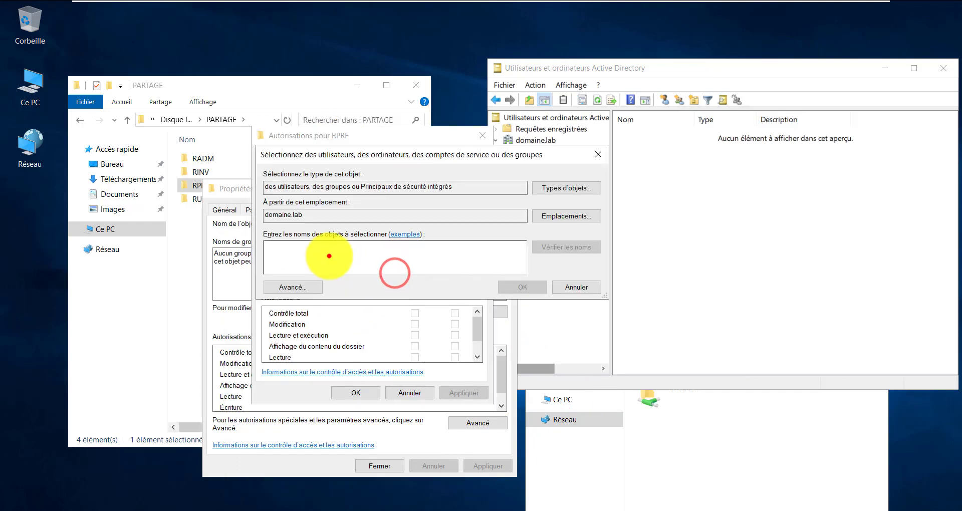
{"action": "type", "text": "ADM"}
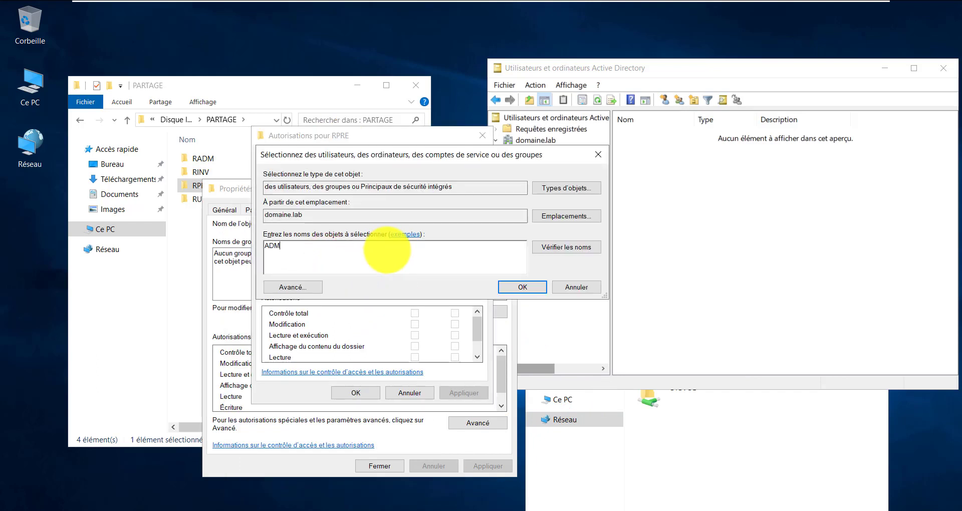
{"action": "key", "text": "Return"}
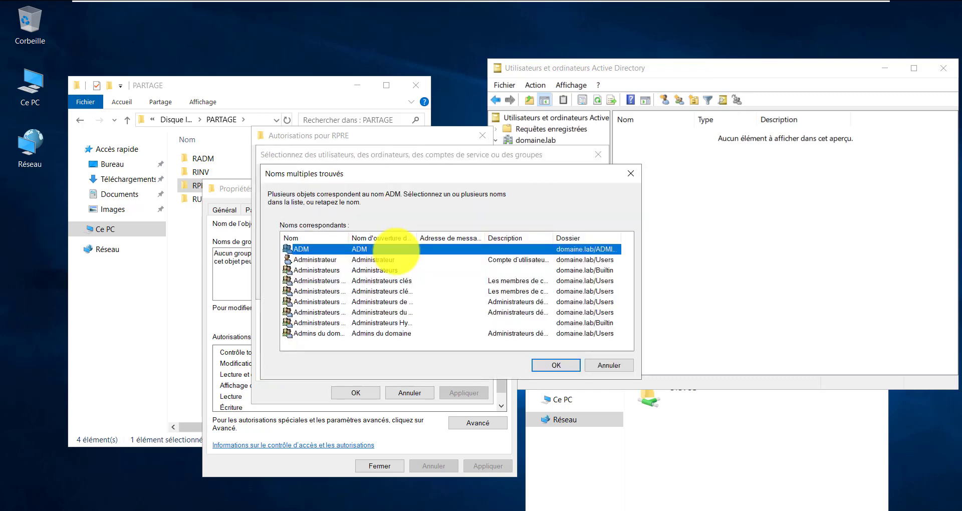
{"action": "left_click", "coordinate": [555, 356]}
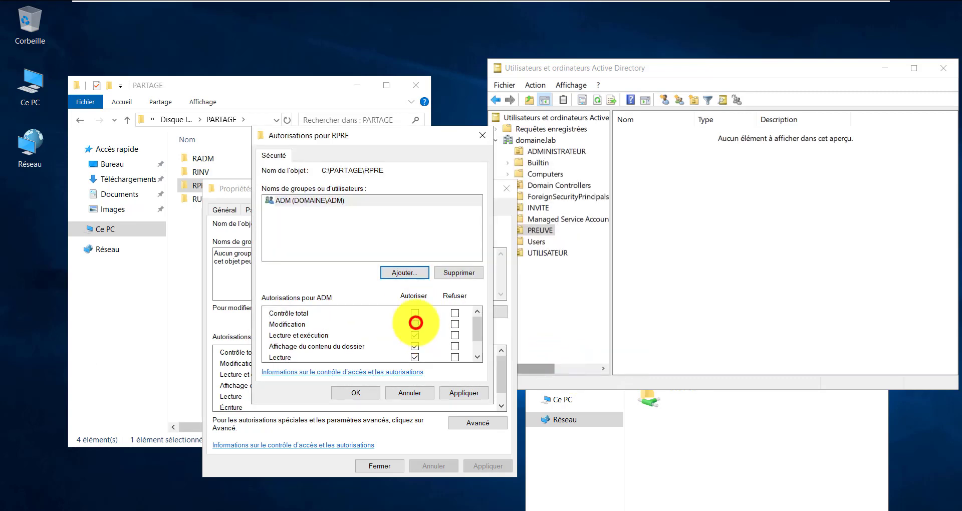
{"action": "left_click", "coordinate": [415, 324]}
Add Administrateurs with Contrôle total, save the permissions and close RPRE's properties
{"action": "left_click", "coordinate": [406, 272]}
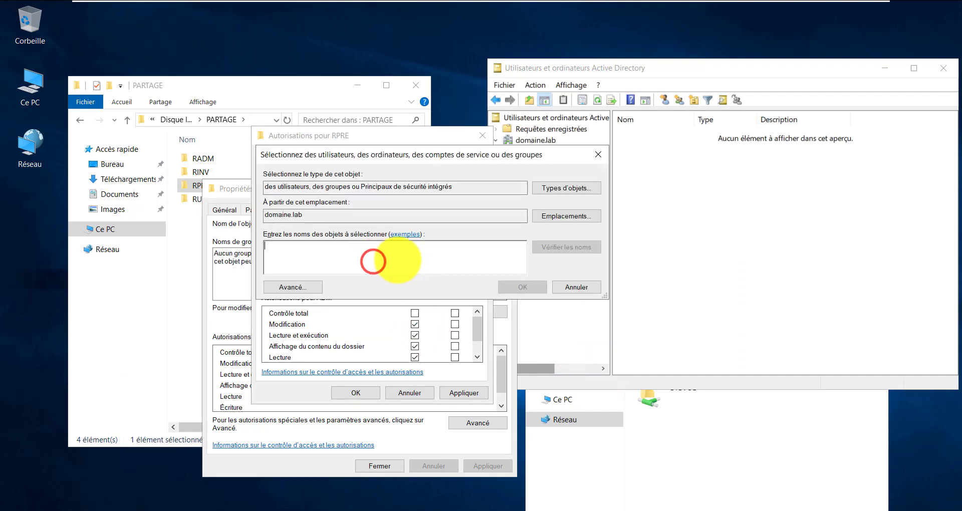
{"action": "type", "text": "af"}
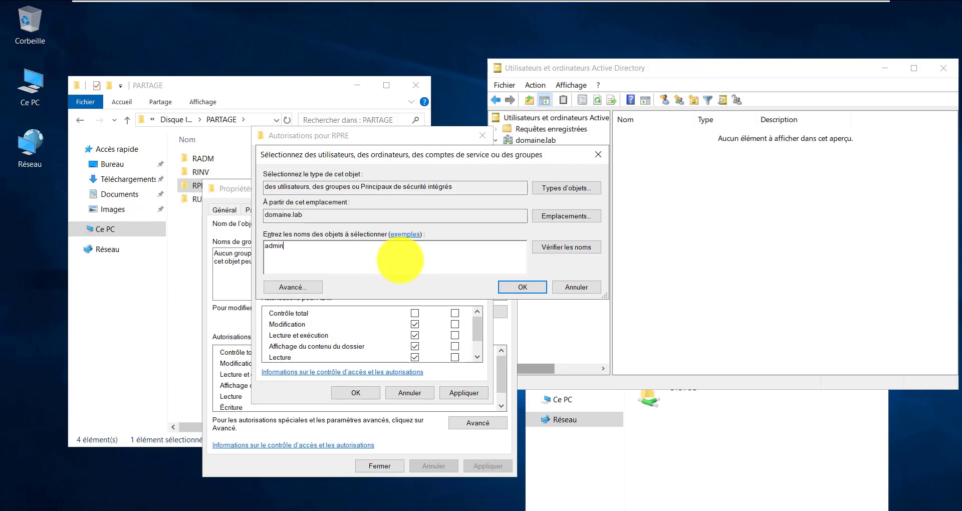
{"action": "key", "text": "Return"}
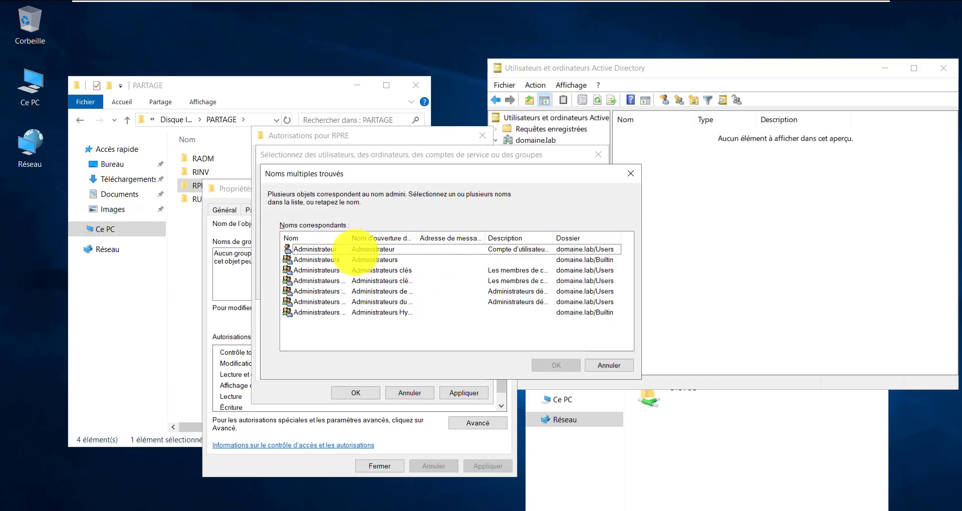
{"action": "double_click", "coordinate": [385, 260]}
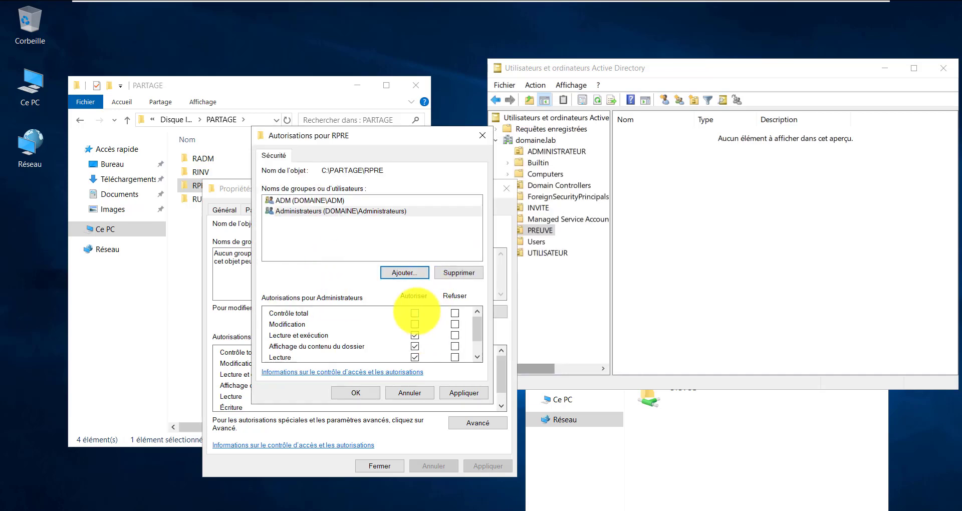
{"action": "left_click", "coordinate": [415, 313]}
{"action": "left_click", "coordinate": [464, 393]}
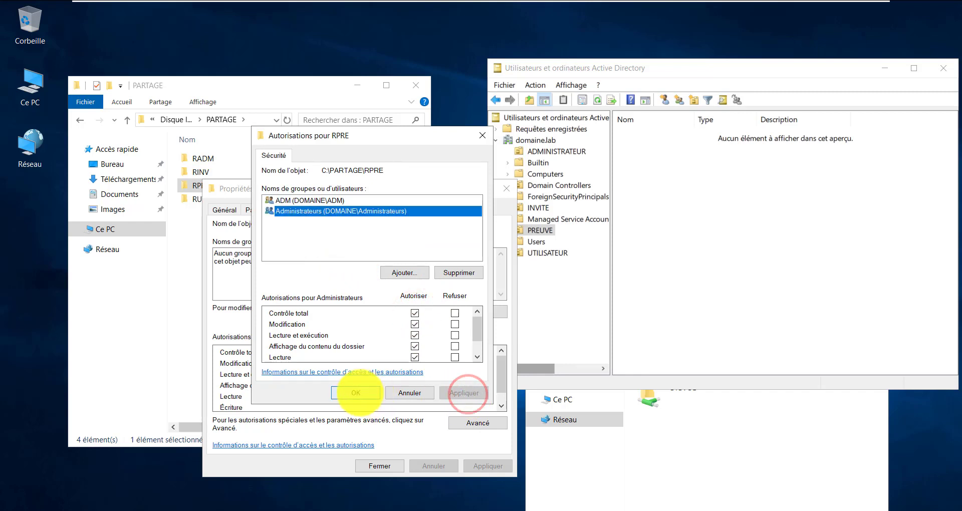
{"action": "left_click", "coordinate": [357, 392]}
{"action": "left_click", "coordinate": [373, 466]}
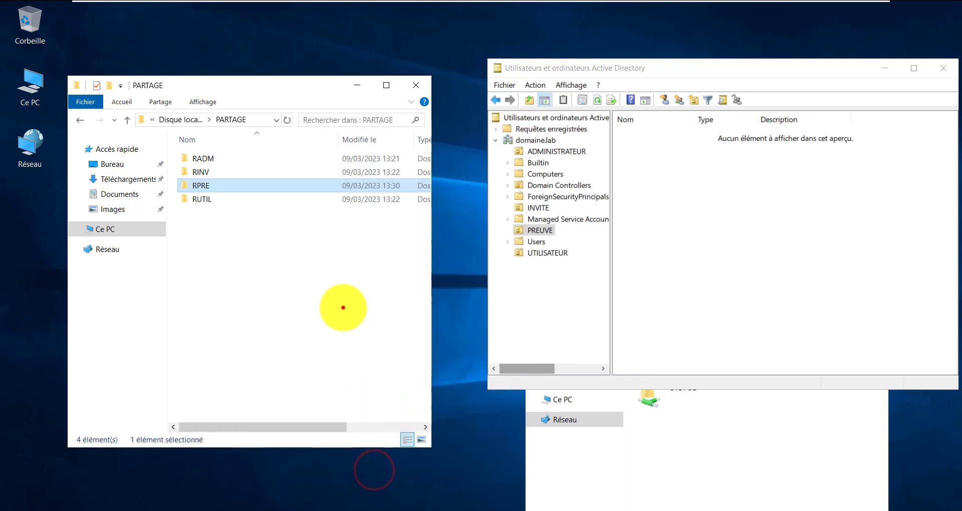
Bring the SRV1 network window forward and select the RPRE share listed beside NETLOGON and SYSVOL
{"action": "left_click", "coordinate": [343, 308]}
{"action": "left_click", "coordinate": [693, 447]}
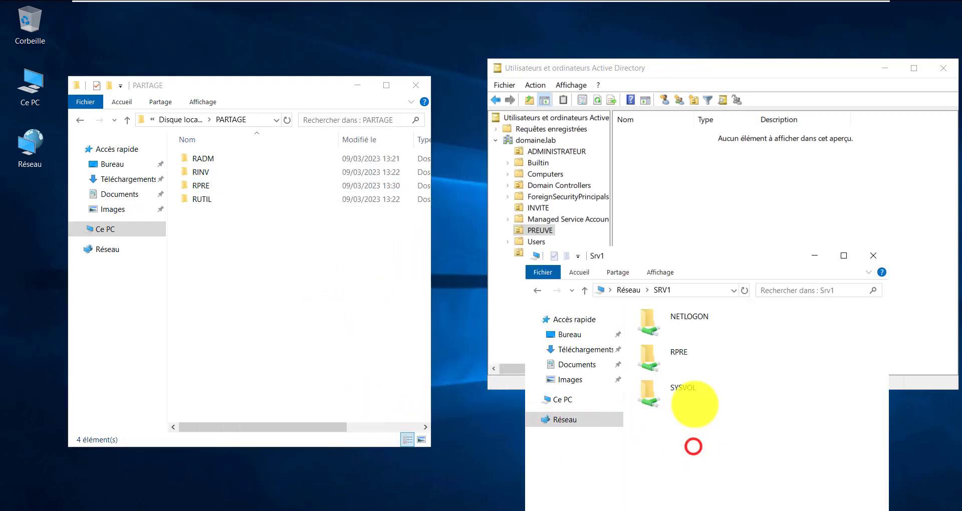
{"action": "left_click", "coordinate": [682, 352]}
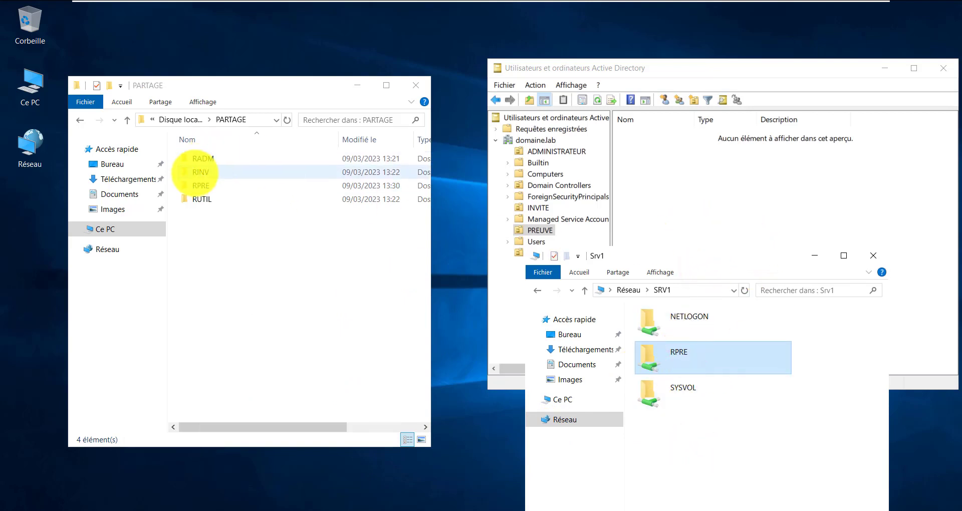
{"action": "left_click", "coordinate": [201, 185]}
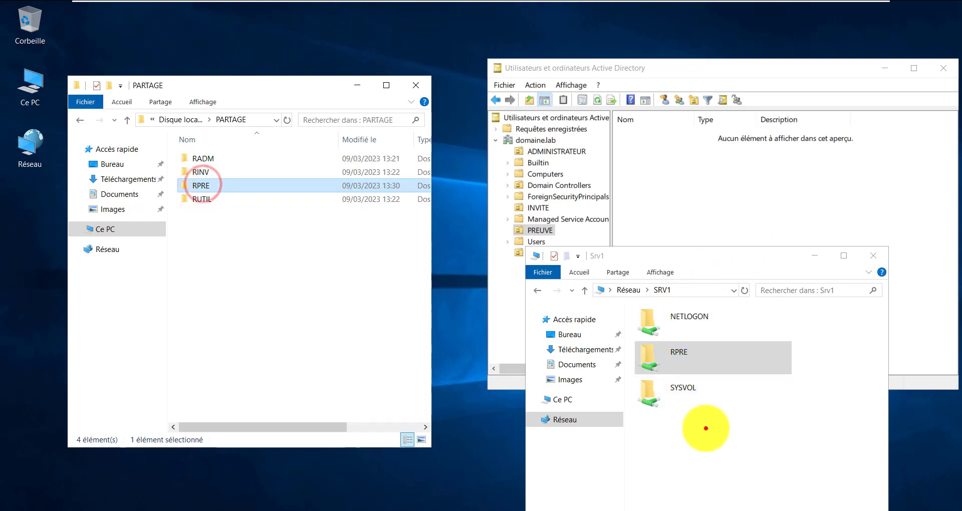
{"action": "left_click", "coordinate": [706, 428]}
{"action": "left_click", "coordinate": [685, 350]}
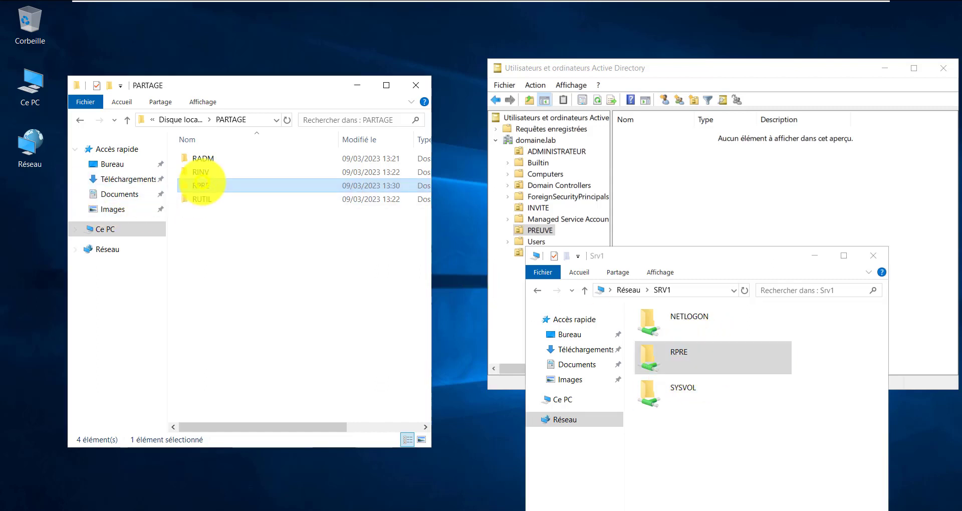
Untick Partager ce dossier in RPRE's advanced sharing settings
{"action": "right_click", "coordinate": [202, 184]}
{"action": "left_click", "coordinate": [223, 393]}
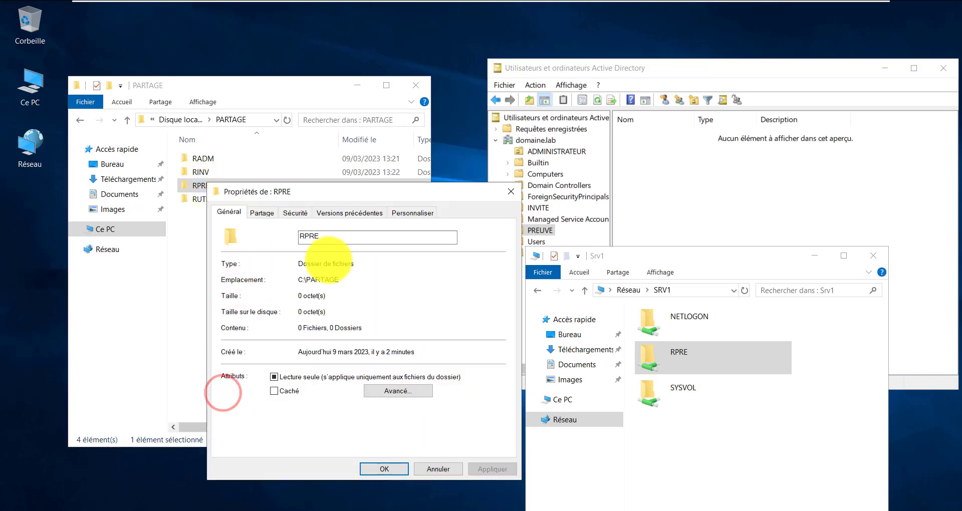
{"action": "left_click", "coordinate": [263, 212]}
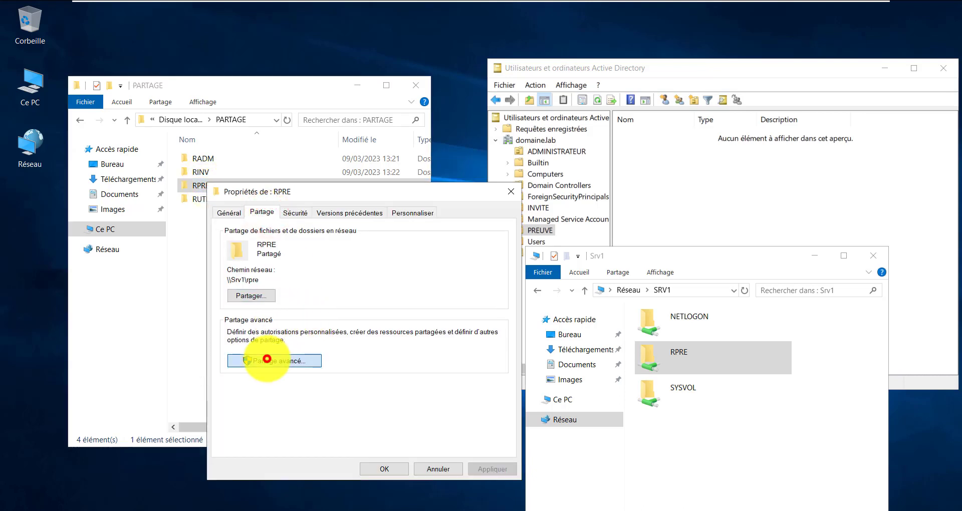
{"action": "left_click", "coordinate": [267, 359]}
{"action": "left_click", "coordinate": [279, 276]}
{"action": "left_click", "coordinate": [278, 276]}
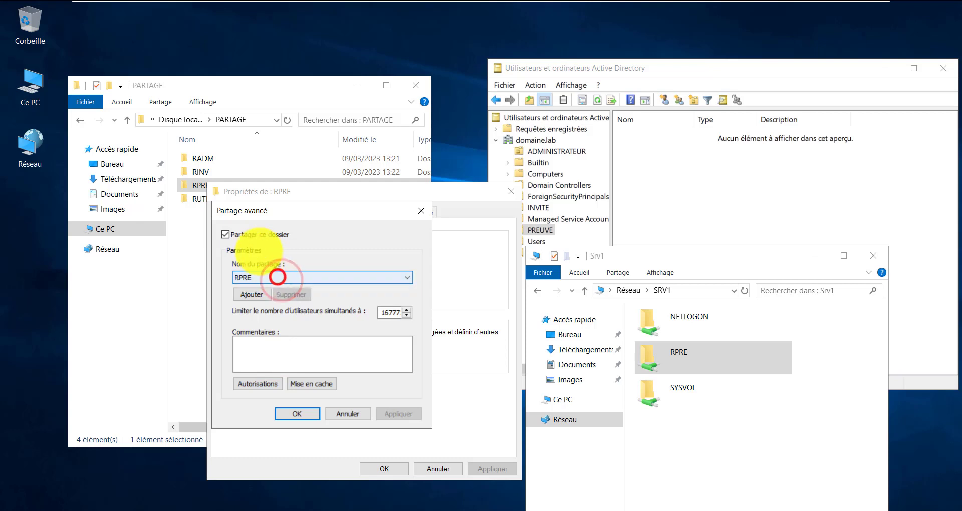
{"action": "left_click", "coordinate": [226, 234]}
{"action": "left_click", "coordinate": [242, 235]}
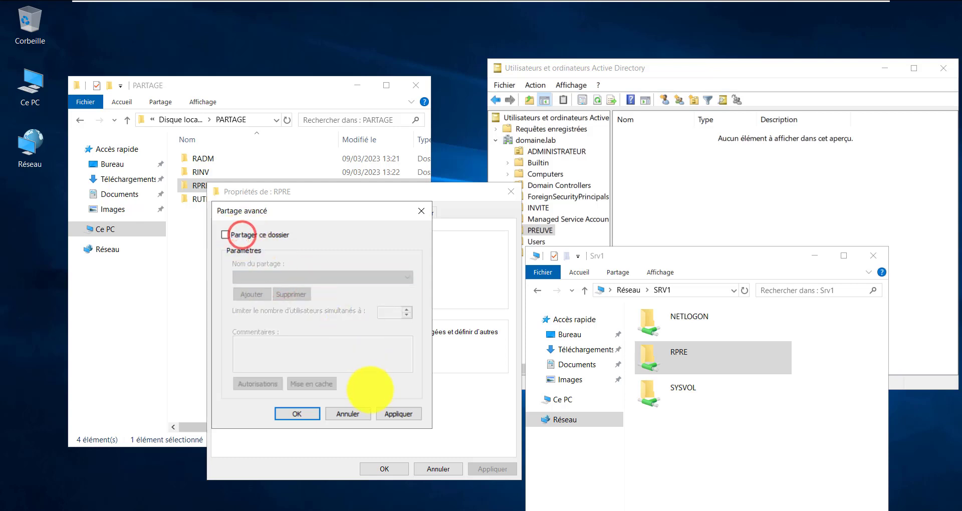
Apply the unsharing, confirm disconnecting the user, and close RPRE's properties and the SRV1 window
{"action": "left_click", "coordinate": [398, 414]}
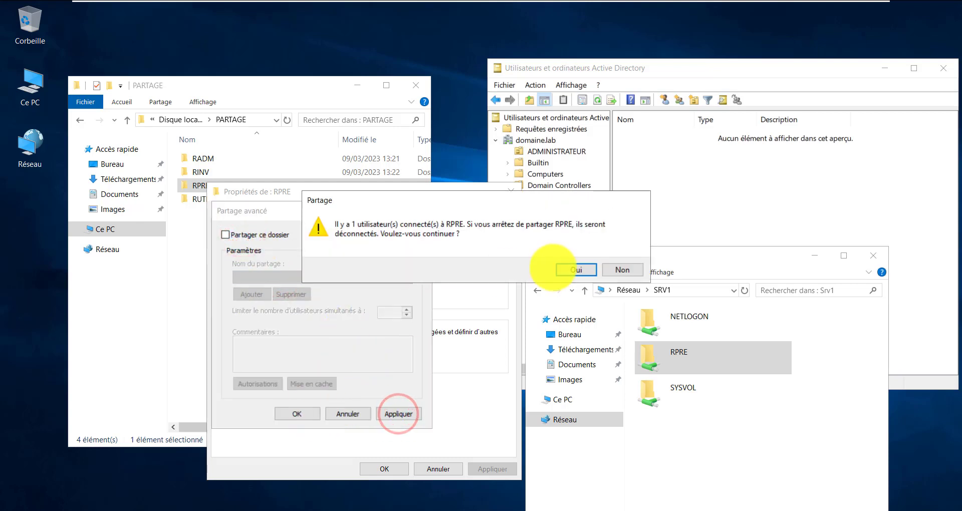
{"action": "left_click", "coordinate": [564, 270]}
{"action": "left_click", "coordinate": [299, 413]}
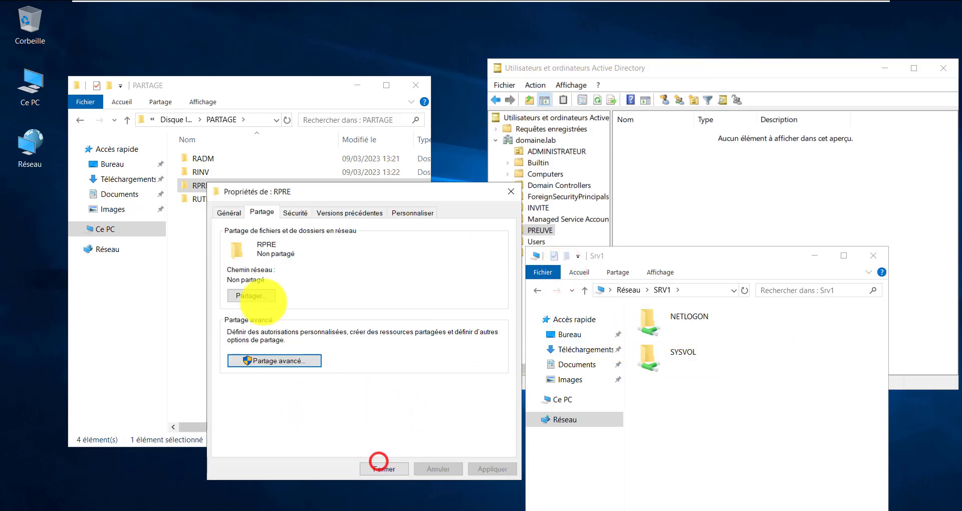
{"action": "left_click", "coordinate": [382, 468]}
{"action": "left_click", "coordinate": [287, 322]}
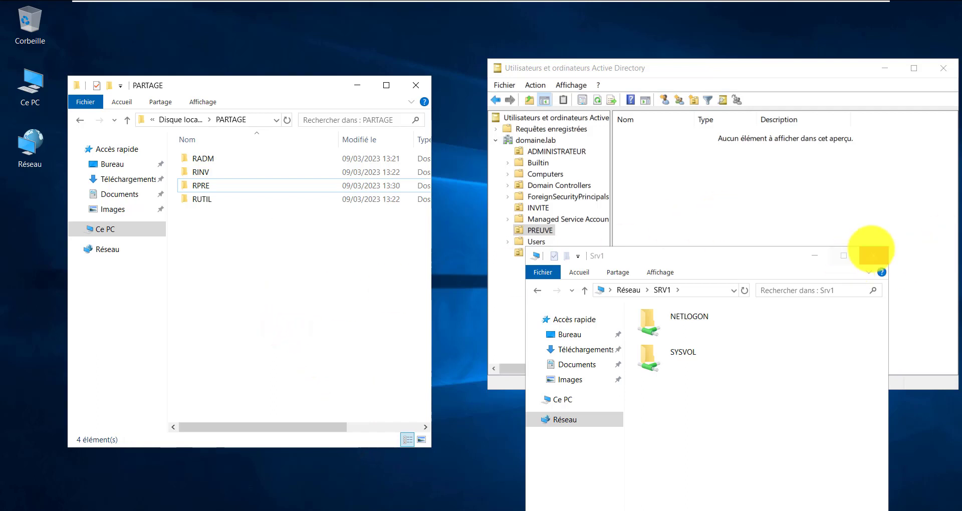
{"action": "left_click", "coordinate": [873, 255]}
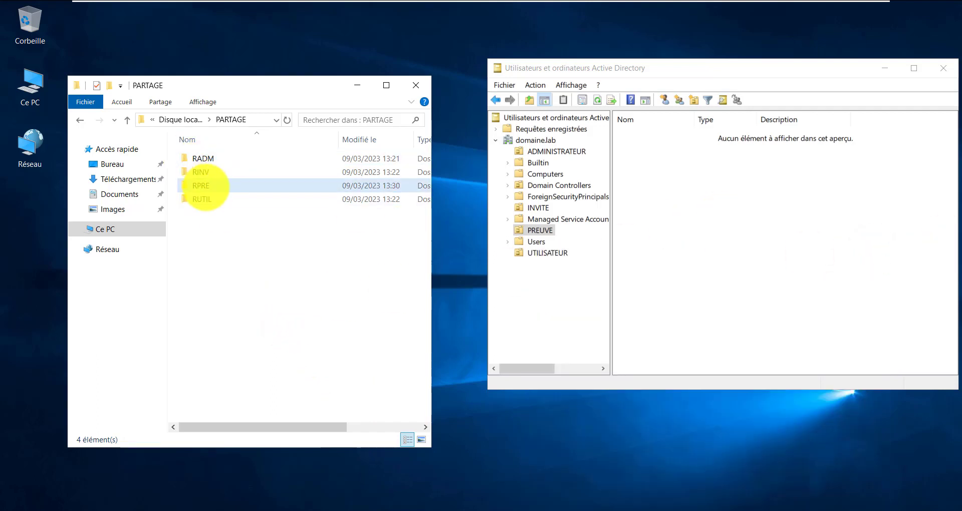
Delete the RPRE folder from C:\PARTAGE, leaving RADM, RINV and RUTIL
{"action": "right_click", "coordinate": [205, 186]}
{"action": "left_click", "coordinate": [236, 377]}
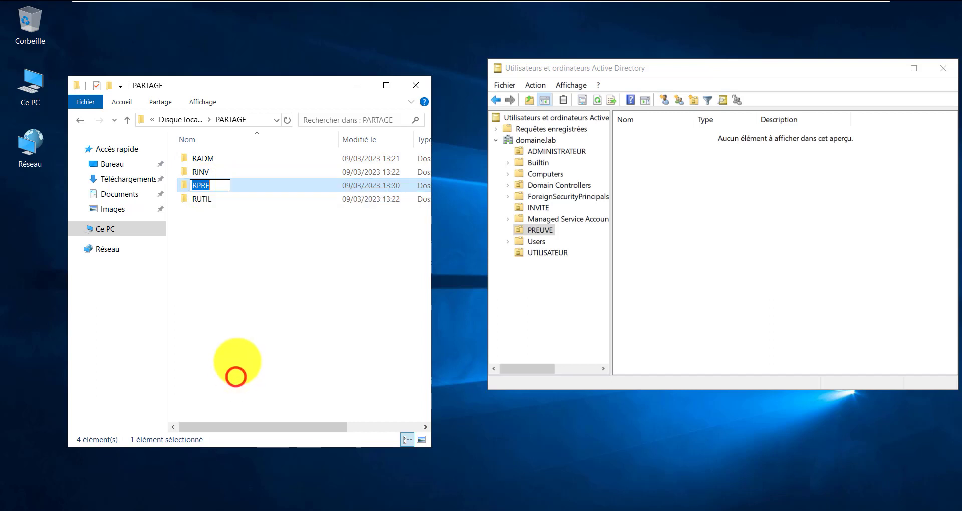
{"action": "left_click", "coordinate": [244, 299]}
{"action": "right_click", "coordinate": [198, 187]}
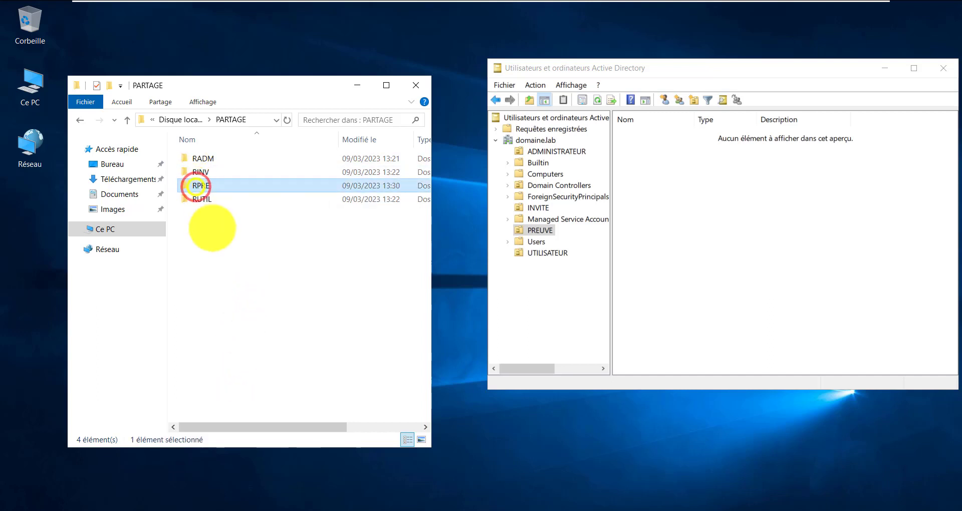
{"action": "left_click", "coordinate": [228, 369]}
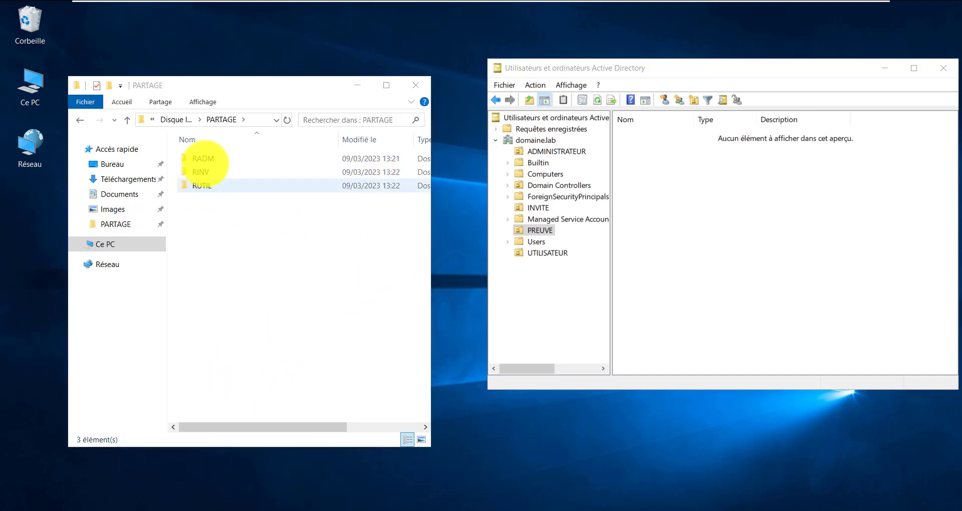
{"action": "left_click_drag", "start_coordinate": [173, 151], "coordinate": [229, 177]}
{"action": "left_click", "coordinate": [223, 257]}
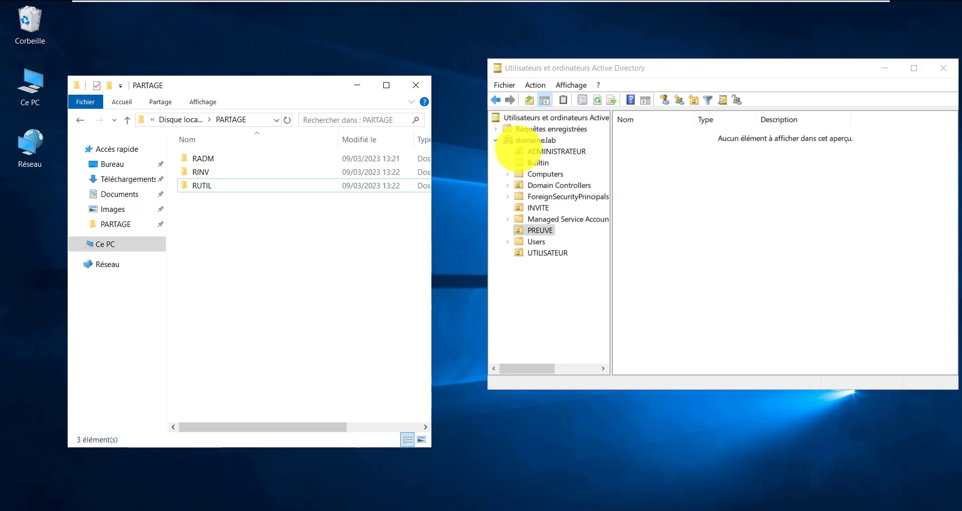
Open a user account's properties from the ADMINISTRATEUR unit on the Profil tab
{"action": "left_click", "coordinate": [541, 152]}
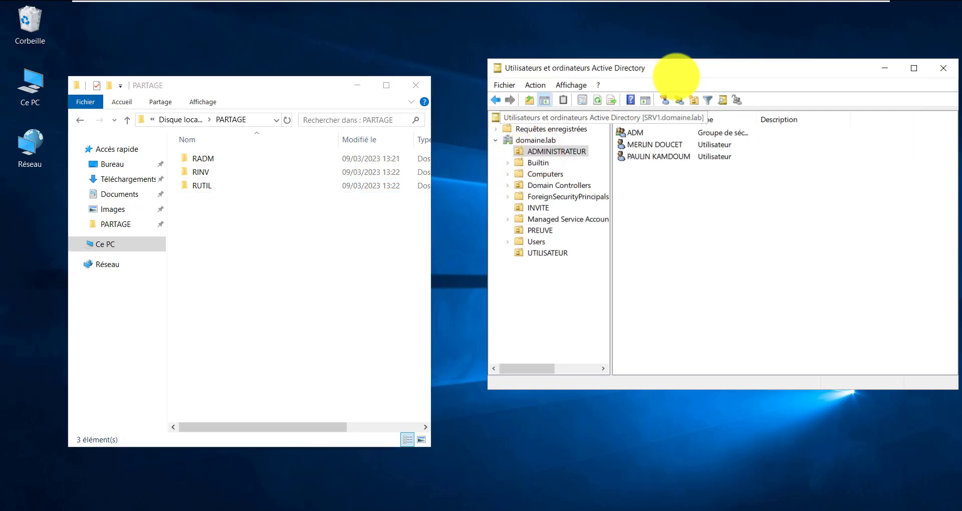
{"action": "left_click_drag", "start_coordinate": [682, 69], "coordinate": [605, 68]}
{"action": "left_click", "coordinate": [547, 70]}
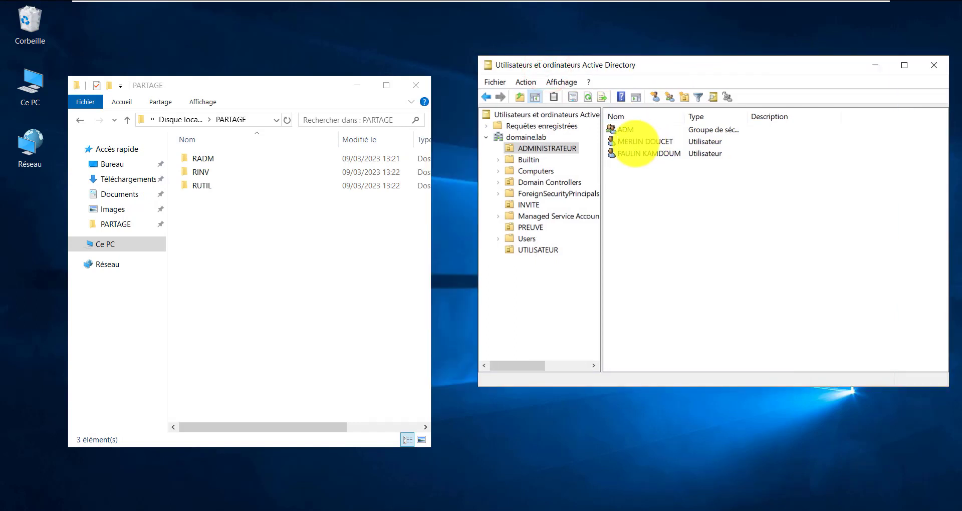
{"action": "left_click", "coordinate": [632, 144]}
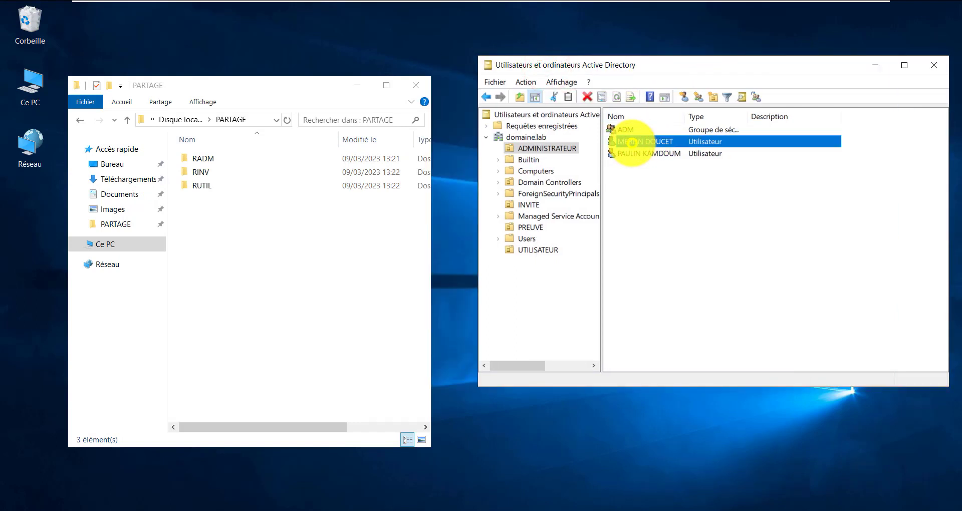
{"action": "right_click", "coordinate": [632, 143]}
{"action": "left_click", "coordinate": [669, 315]}
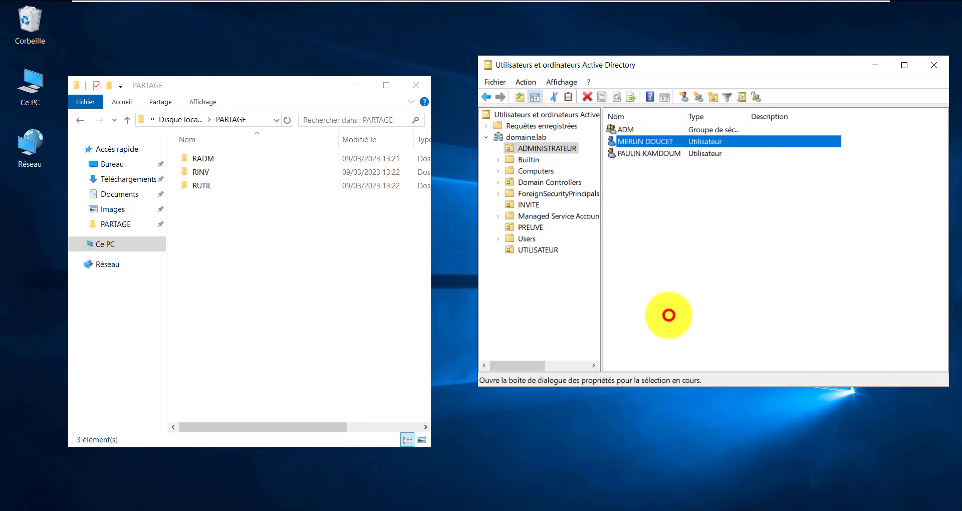
{"action": "left_click_drag", "start_coordinate": [251, 91], "coordinate": [479, 171]}
{"action": "left_click", "coordinate": [382, 150]}
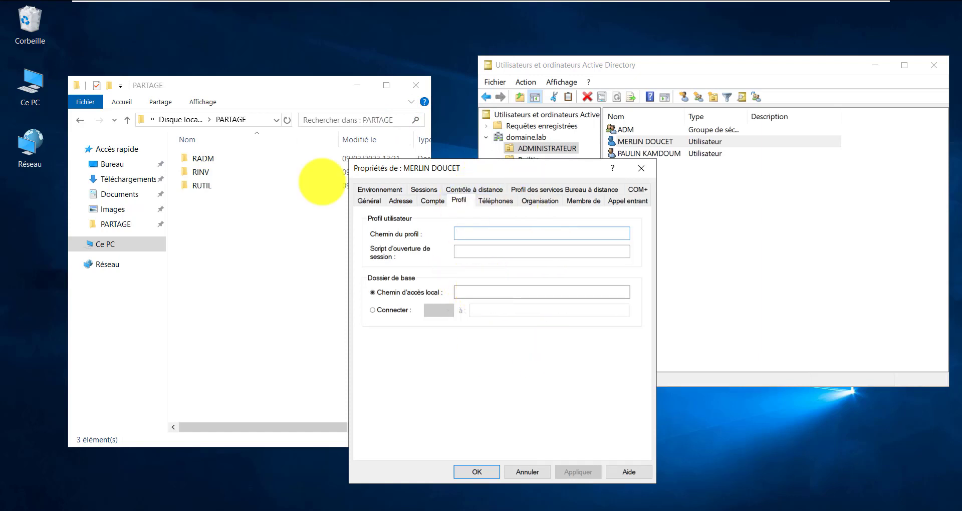
Open Ce PC from the desktop and select Disque local (C:)
{"action": "double_click", "coordinate": [36, 82]}
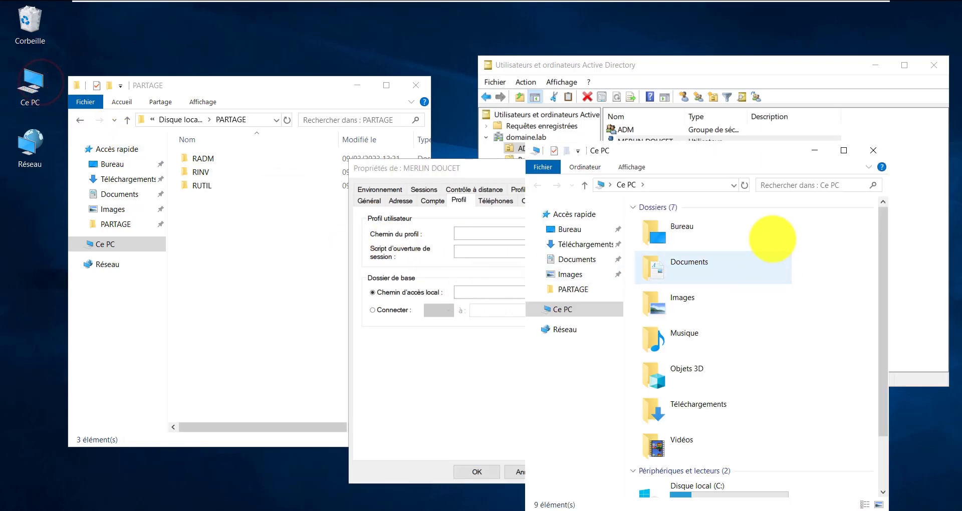
{"action": "left_click_drag", "start_coordinate": [666, 151], "coordinate": [433, 72]}
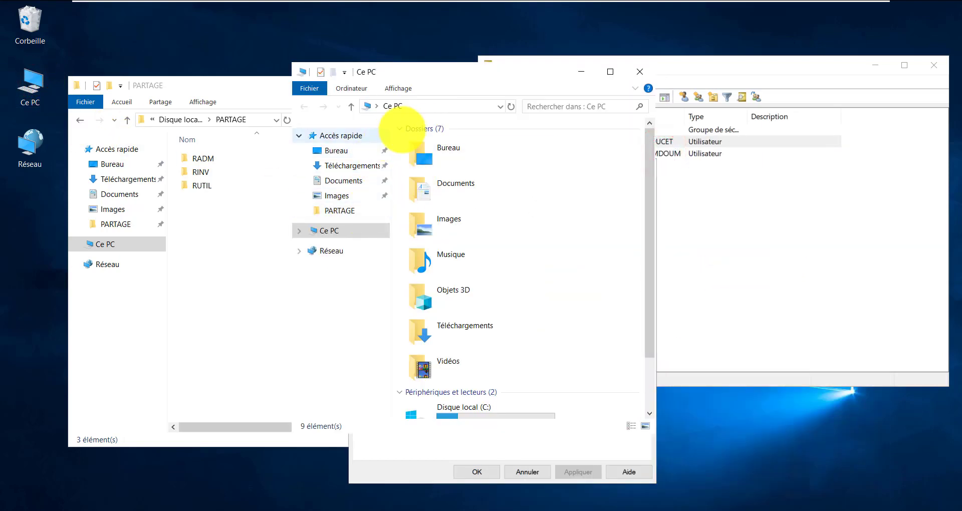
{"action": "left_click", "coordinate": [403, 130]}
{"action": "left_click", "coordinate": [456, 208]}
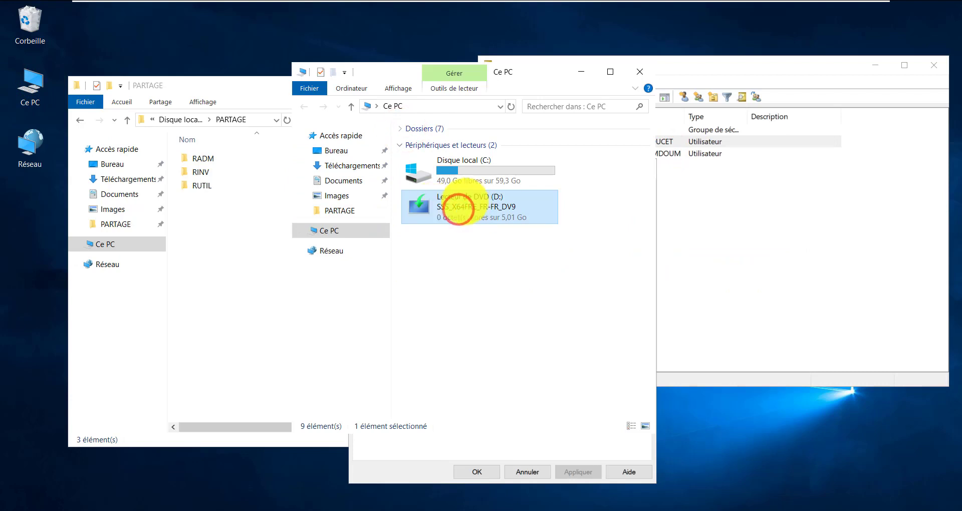
{"action": "left_click", "coordinate": [463, 164]}
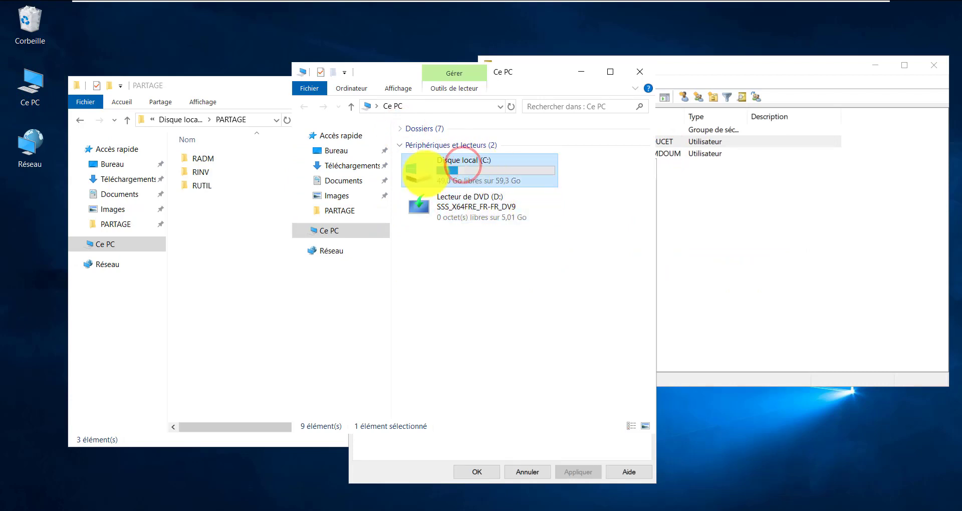
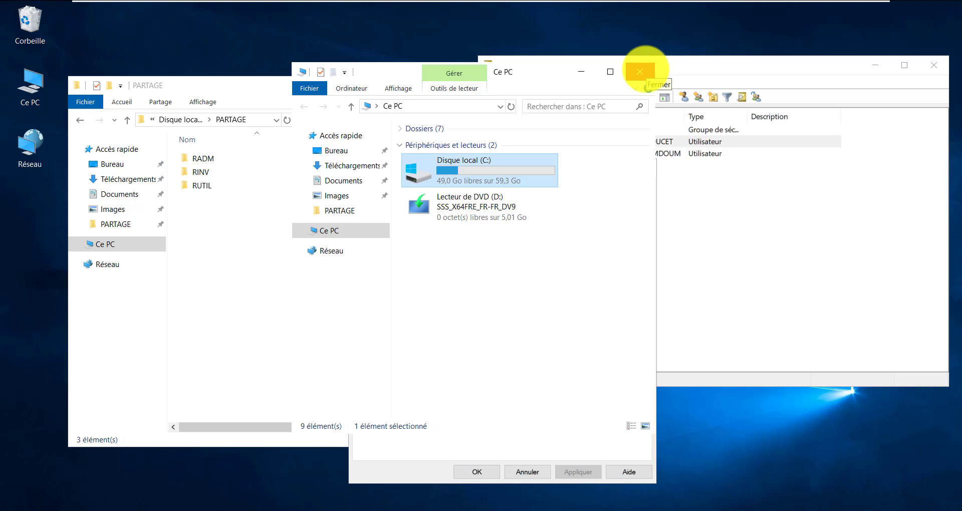
Close Ce PC, revert the home folder to Chemin d'accès local, and close the user's Propriétés without changes
{"action": "left_click", "coordinate": [640, 71]}
{"action": "left_click_drag", "start_coordinate": [492, 171], "coordinate": [421, 134]}
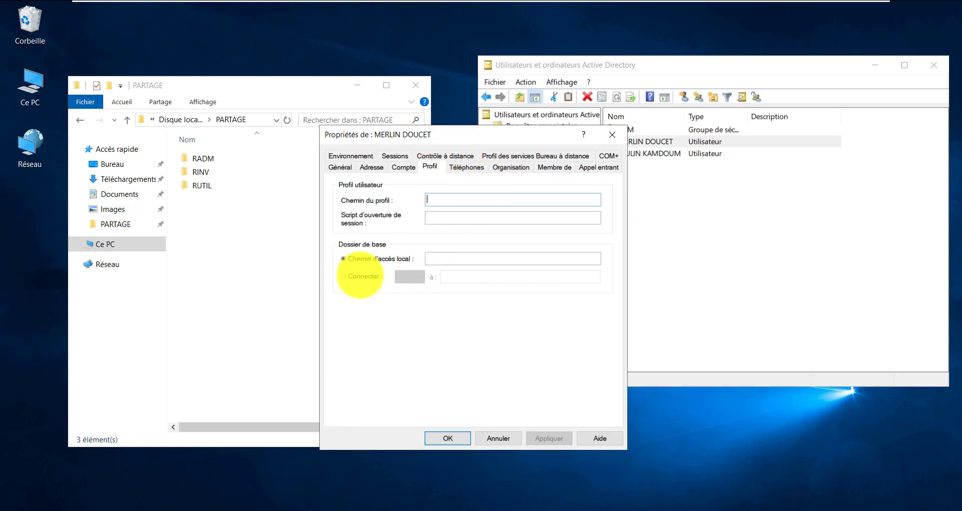
{"action": "left_click", "coordinate": [360, 276]}
{"action": "left_click_drag", "start_coordinate": [441, 136], "coordinate": [349, 117]}
{"action": "left_click", "coordinate": [841, 224]}
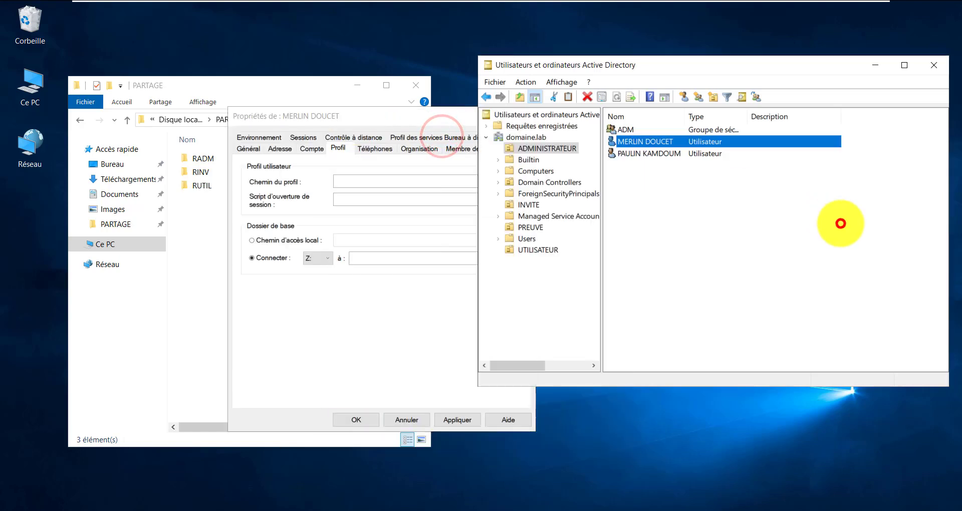
{"action": "left_click", "coordinate": [558, 148]}
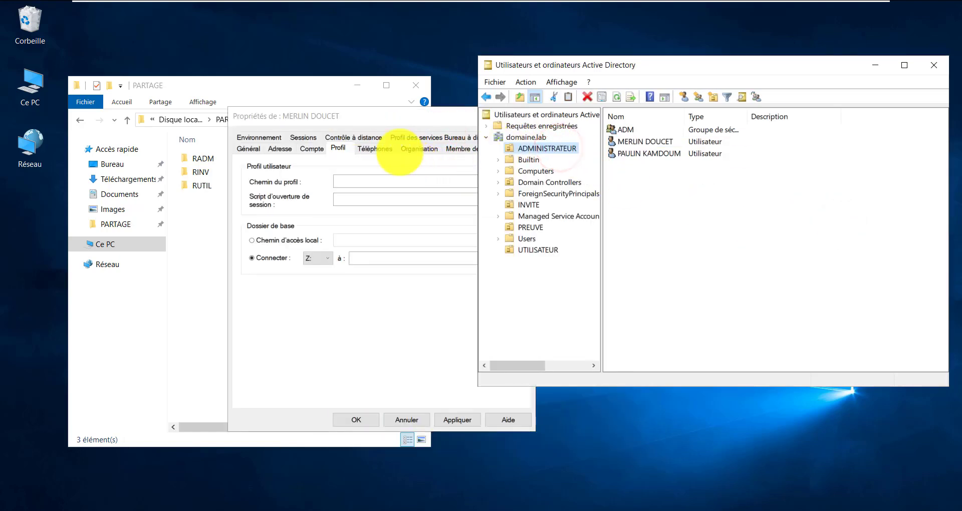
{"action": "left_click_drag", "start_coordinate": [385, 122], "coordinate": [414, 121]}
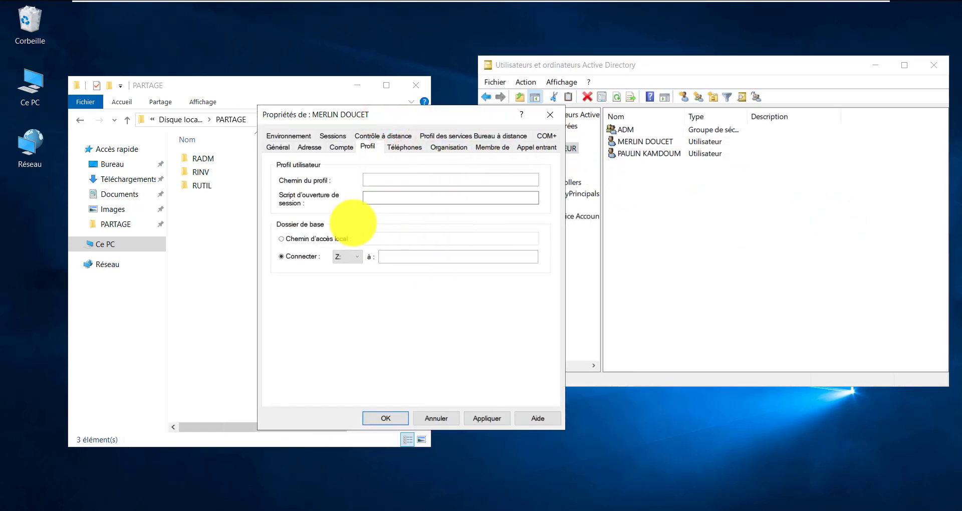
{"action": "left_click", "coordinate": [335, 234]}
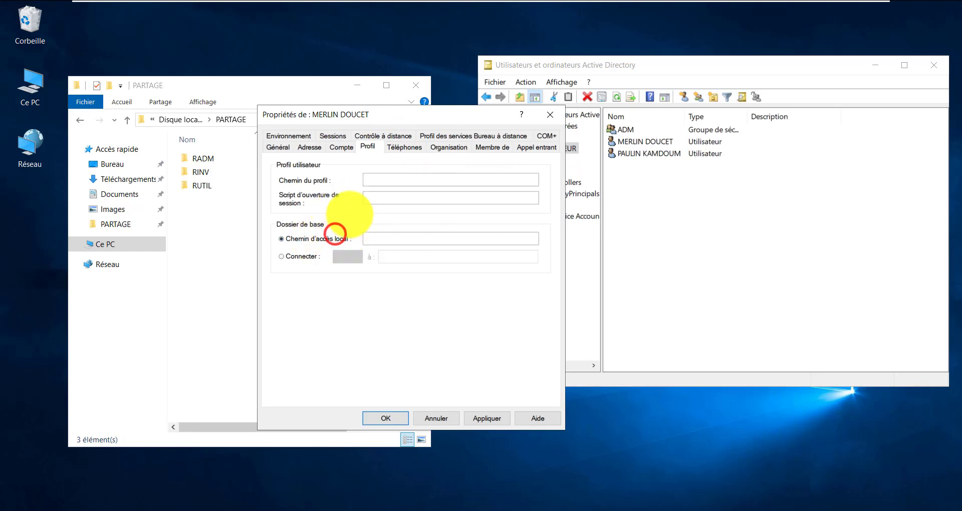
{"action": "left_click", "coordinate": [375, 197]}
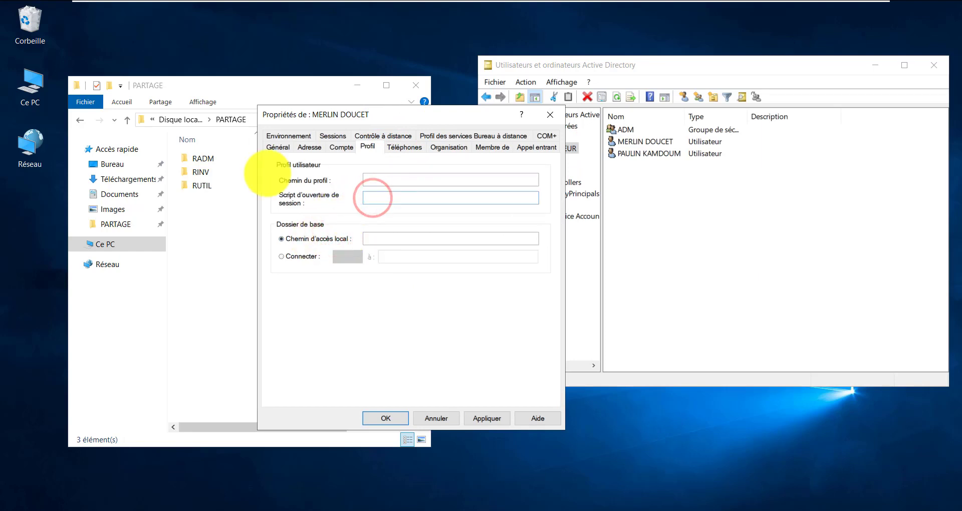
{"action": "left_click_drag", "start_coordinate": [385, 114], "coordinate": [528, 178]}
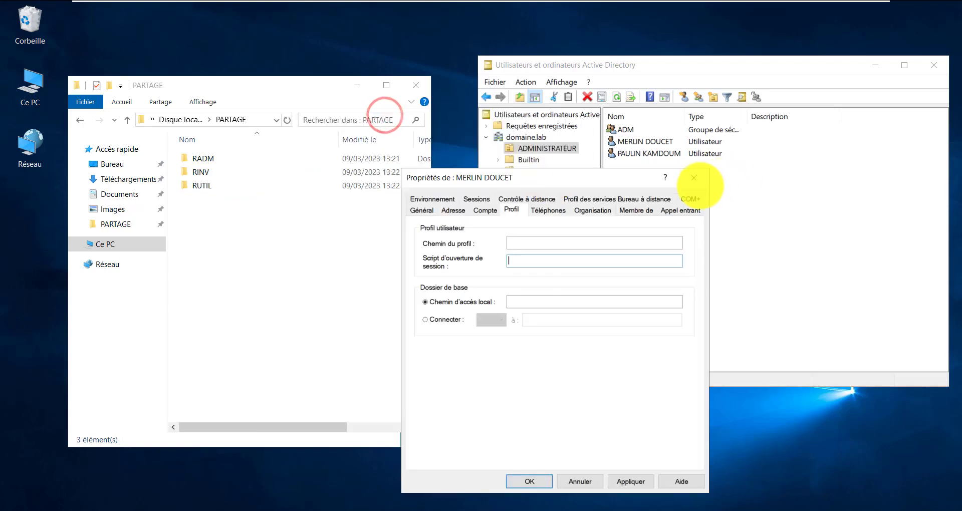
{"action": "left_click", "coordinate": [694, 178]}
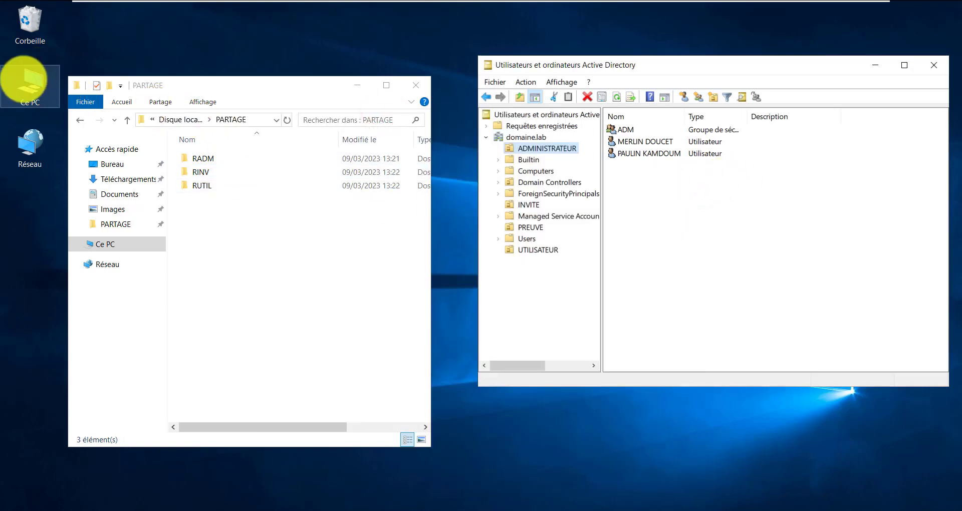
Browse from Ce PC to C:\Windows\SYSVOL\sysvol\domaine.lab\scripts
{"action": "double_click", "coordinate": [24, 80]}
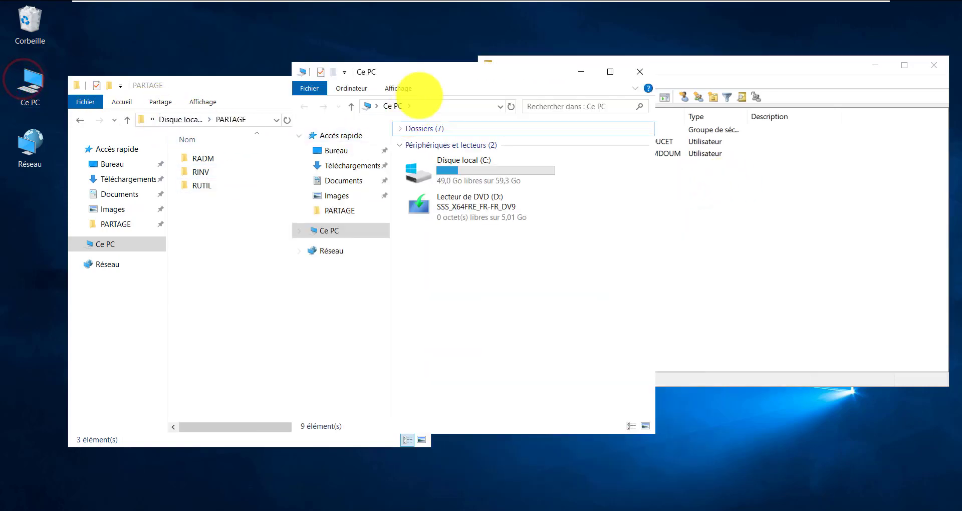
{"action": "left_click_drag", "start_coordinate": [424, 73], "coordinate": [222, 66]}
{"action": "double_click", "coordinate": [168, 161]}
{"action": "double_click", "coordinate": [243, 210]}
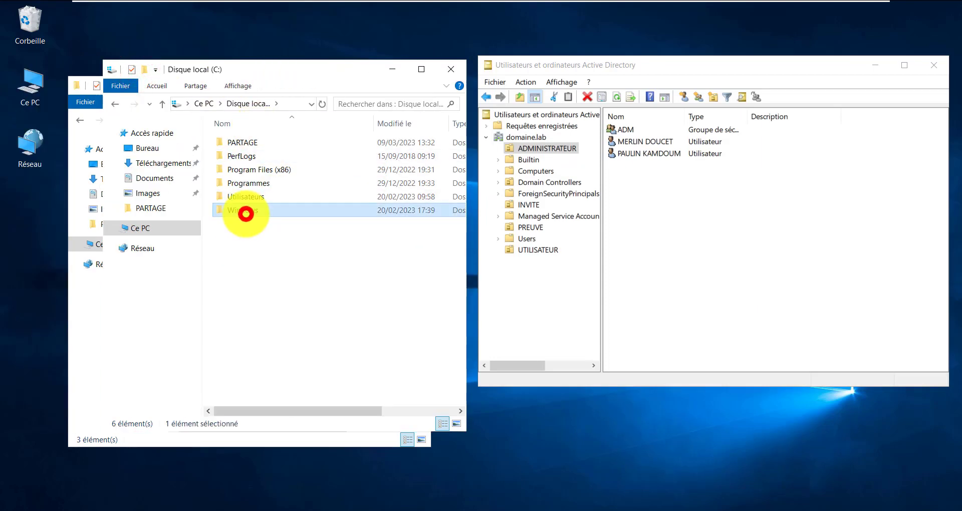
{"action": "key", "text": "s"}
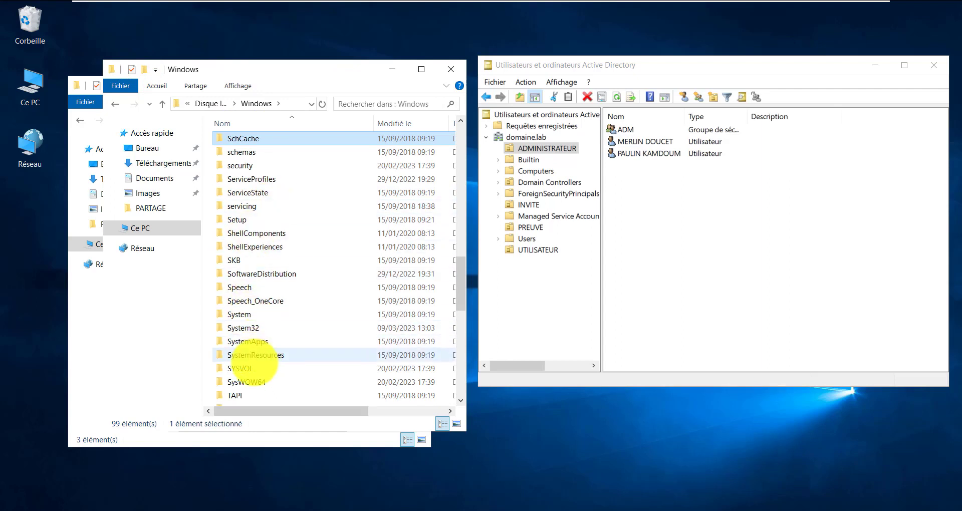
{"action": "double_click", "coordinate": [251, 369]}
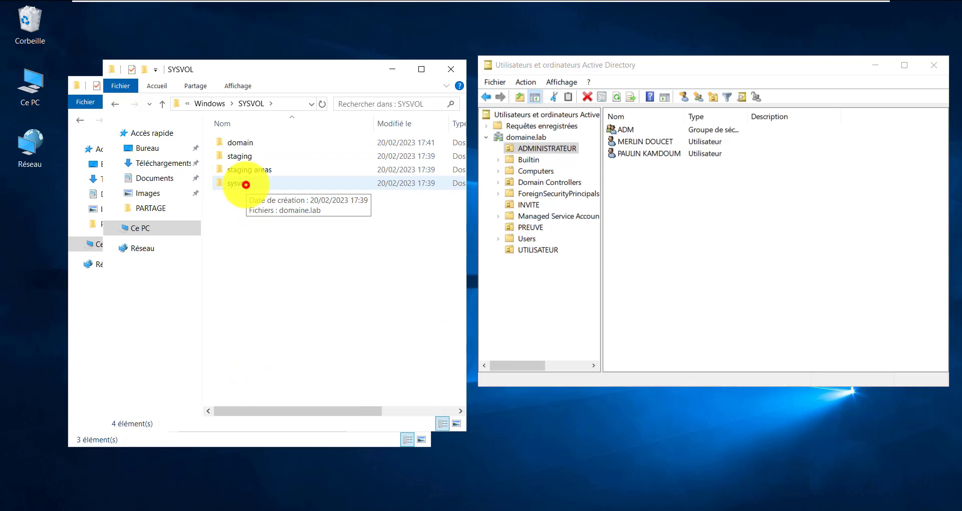
{"action": "double_click", "coordinate": [246, 185]}
{"action": "left_click", "coordinate": [253, 144]}
{"action": "double_click", "coordinate": [254, 145]}
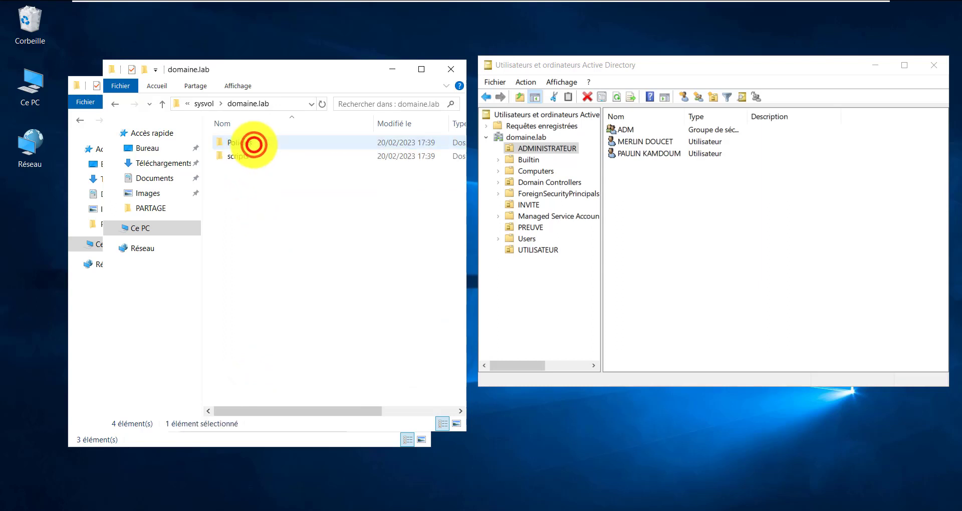
{"action": "left_click", "coordinate": [240, 156]}
{"action": "double_click", "coordinate": [240, 156]}
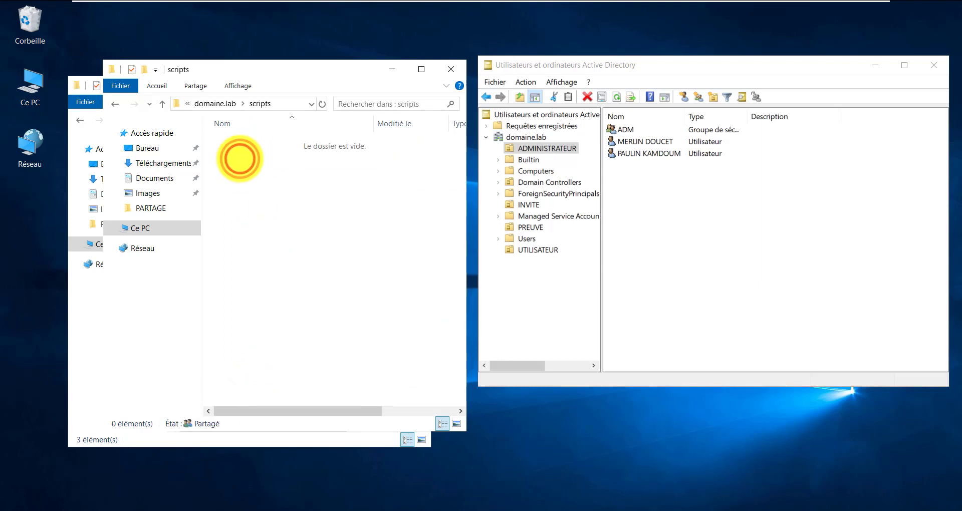
{"action": "right_click", "coordinate": [249, 156]}
Create a new text document in scripts and turn on file name extensions
{"action": "left_click", "coordinate": [339, 308]}
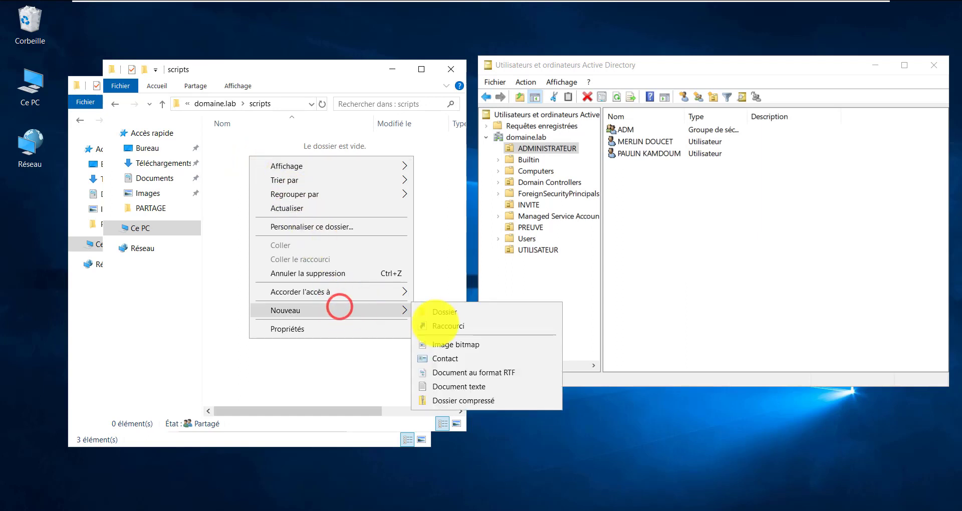
{"action": "left_click", "coordinate": [444, 386]}
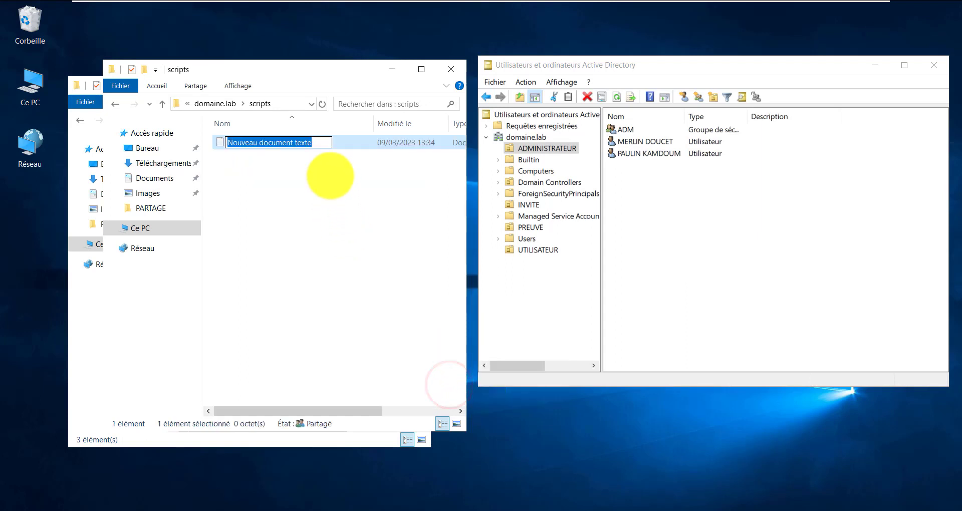
{"action": "left_click", "coordinate": [233, 83]}
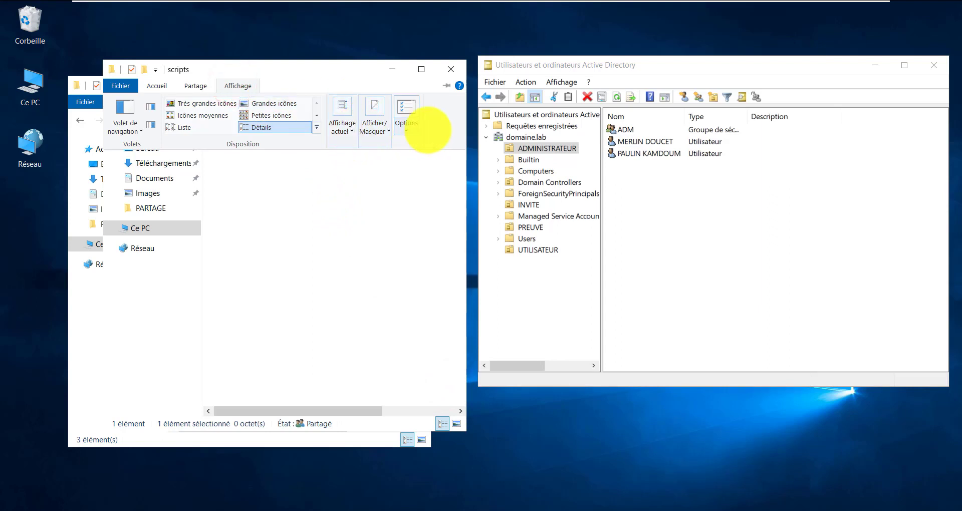
{"action": "left_click", "coordinate": [408, 131]}
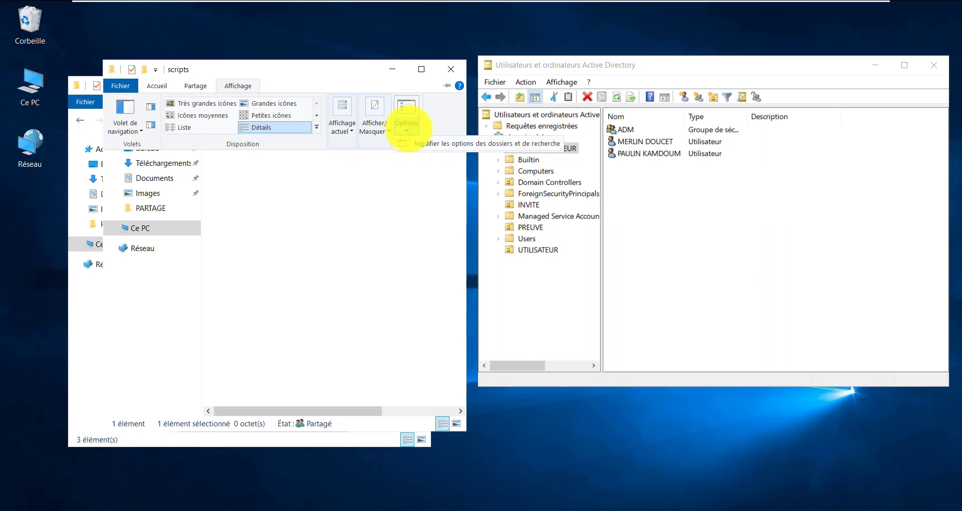
{"action": "left_click", "coordinate": [430, 123]}
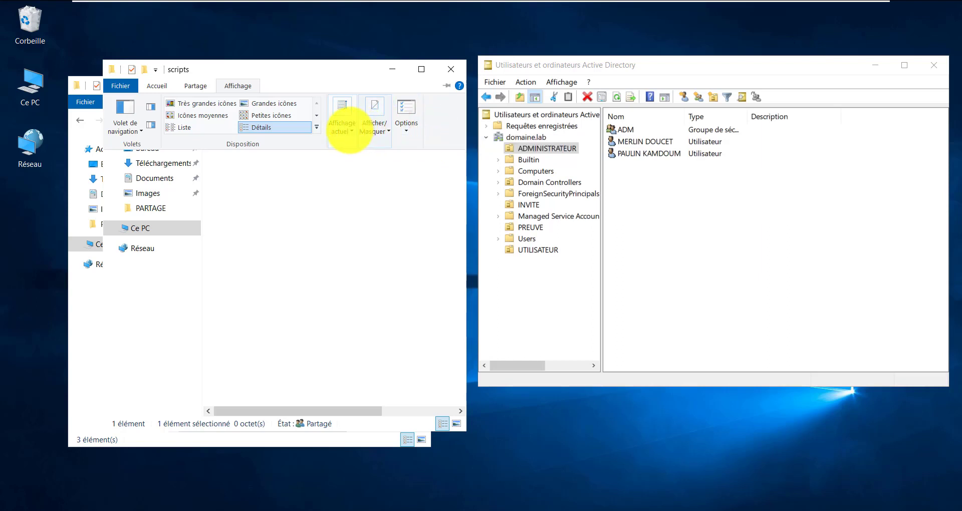
{"action": "left_click", "coordinate": [348, 128]}
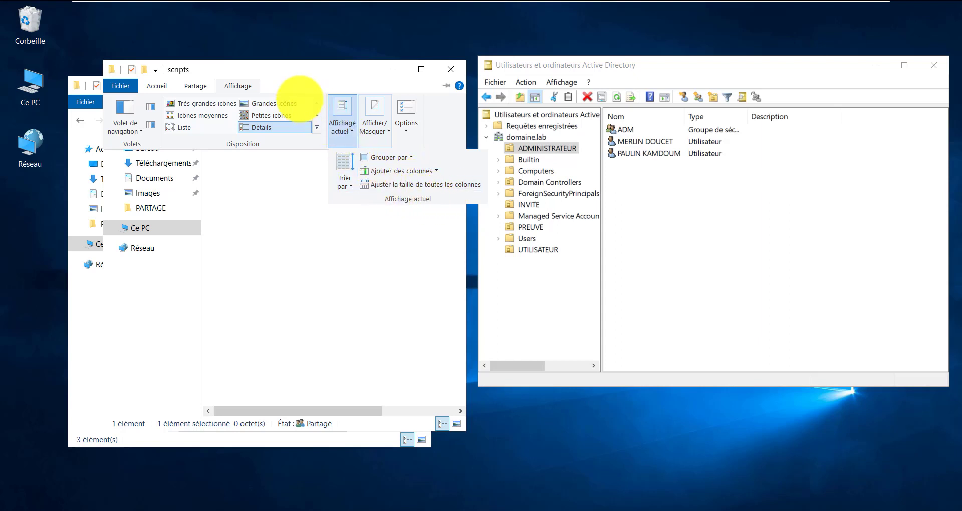
{"action": "left_click", "coordinate": [311, 79]}
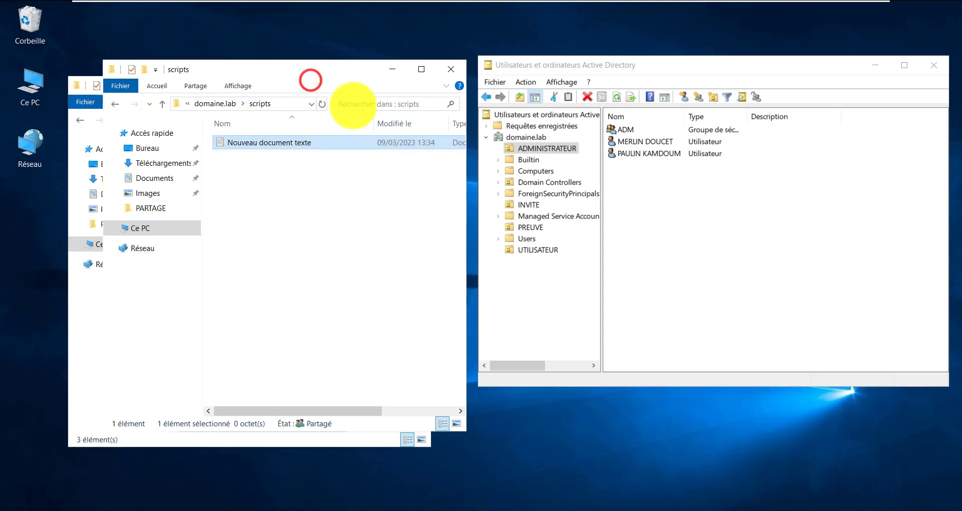
{"action": "left_click", "coordinate": [240, 86]}
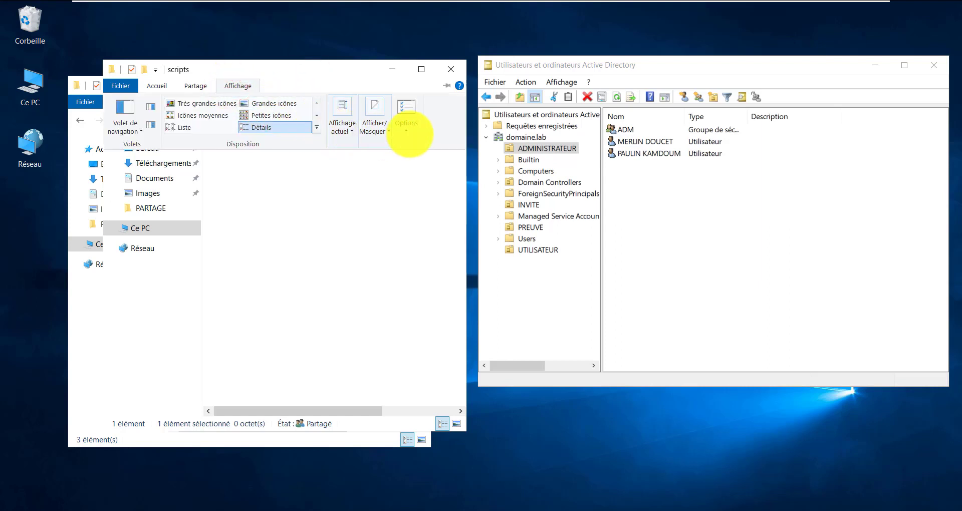
{"action": "left_click_drag", "start_coordinate": [466, 118], "coordinate": [605, 115]}
{"action": "left_click", "coordinate": [239, 86]}
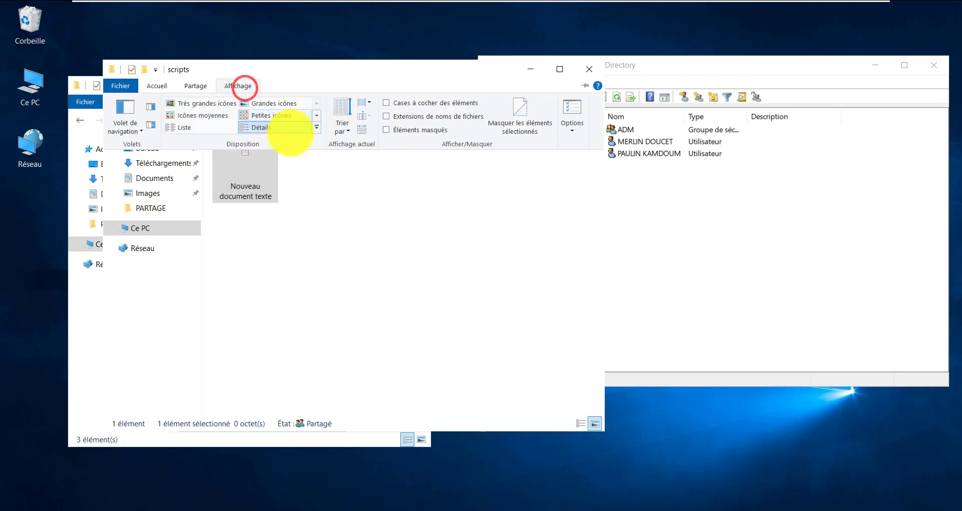
{"action": "left_click", "coordinate": [393, 117]}
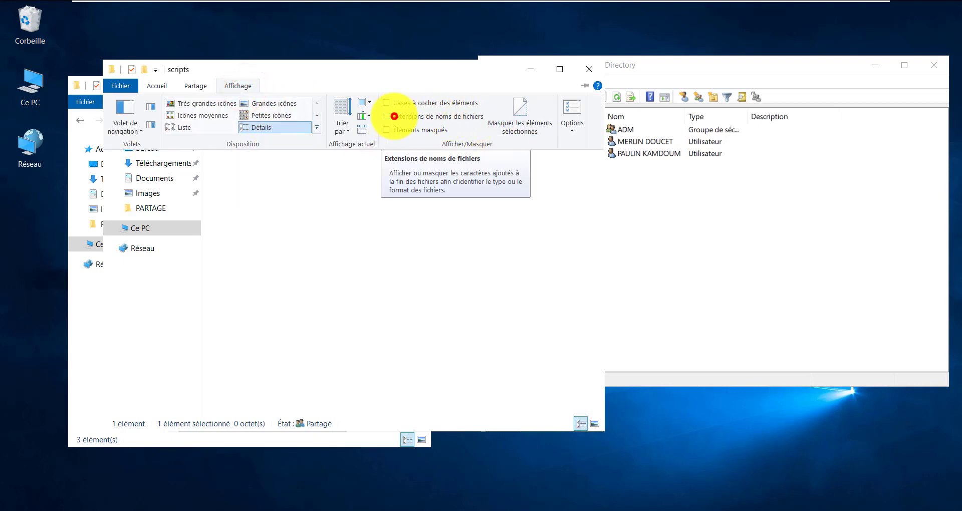
Rename the new text document to script.bat
{"action": "left_click", "coordinate": [312, 145]}
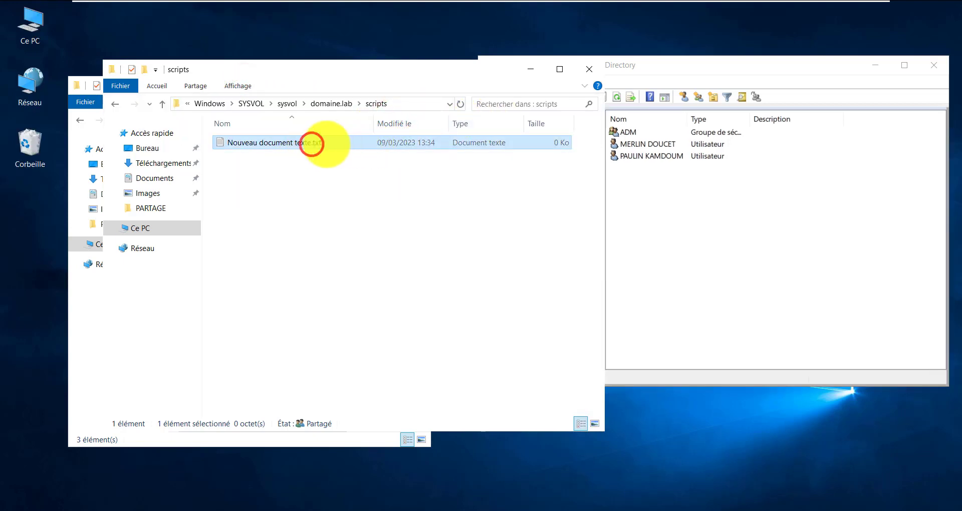
{"action": "left_click", "coordinate": [310, 143]}
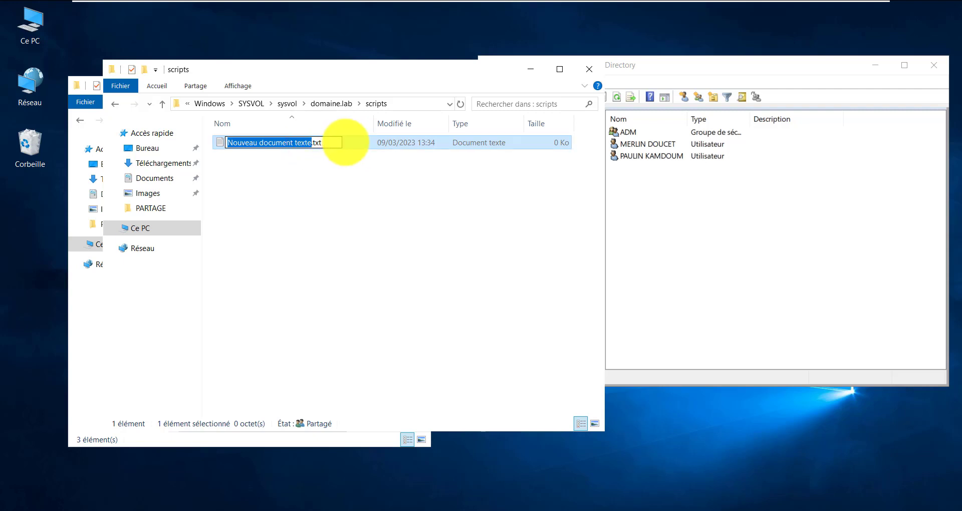
{"action": "type", "text": "script"}
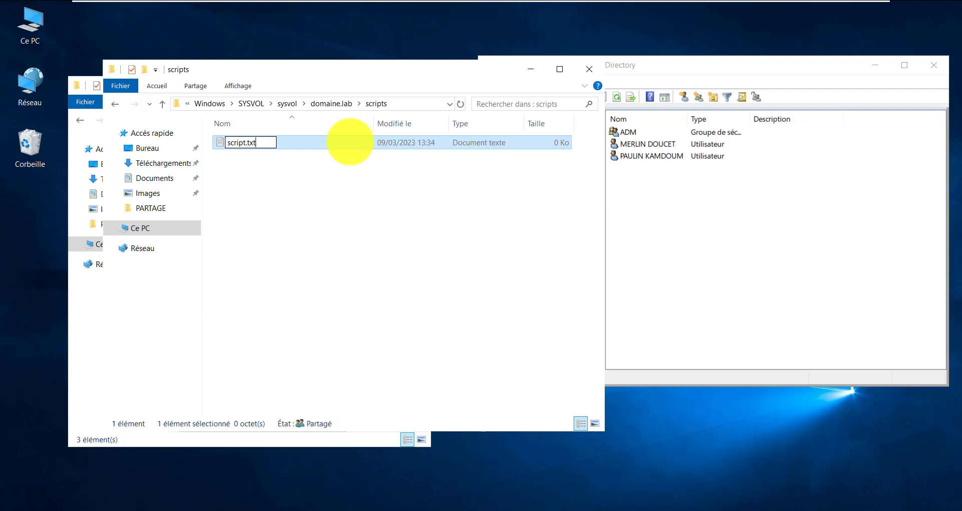
{"action": "key", "text": "BackSpace"}
{"action": "key", "text": "BackSpace"}
{"action": "key", "text": "BackSpace"}
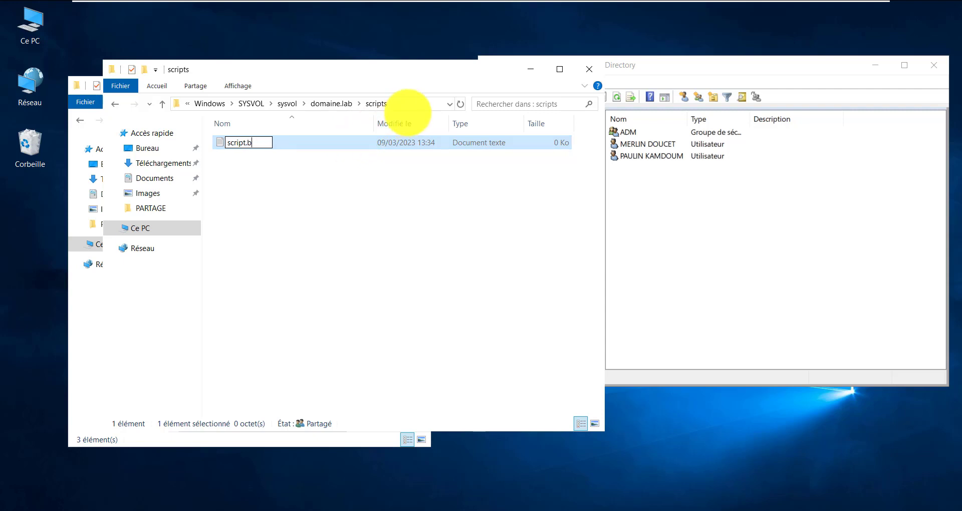
{"action": "type", "text": "bat"}
{"action": "key", "text": "Return"}
{"action": "key", "text": "Return"}
{"action": "left_click", "coordinate": [340, 179]}
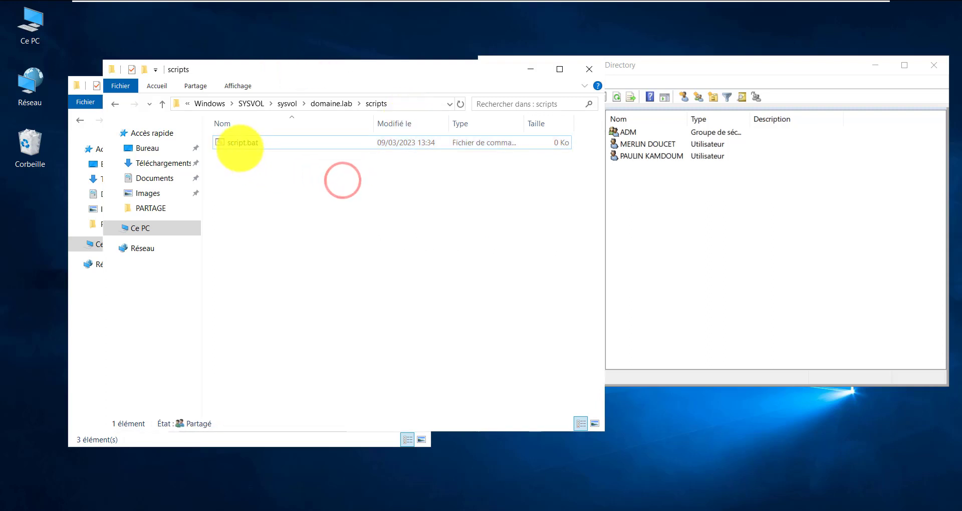
{"action": "left_click", "coordinate": [240, 147]}
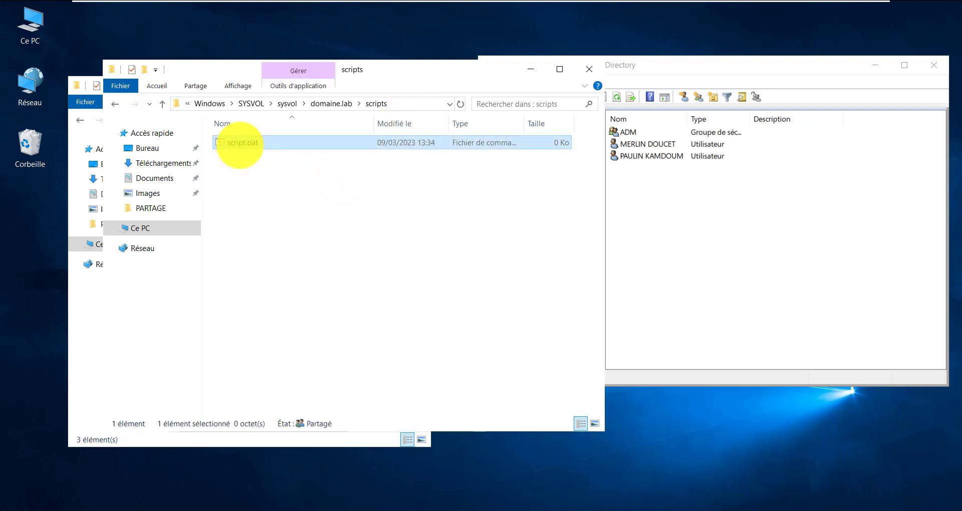
Open script.bat in Notepad for editing
{"action": "right_click", "coordinate": [240, 143]}
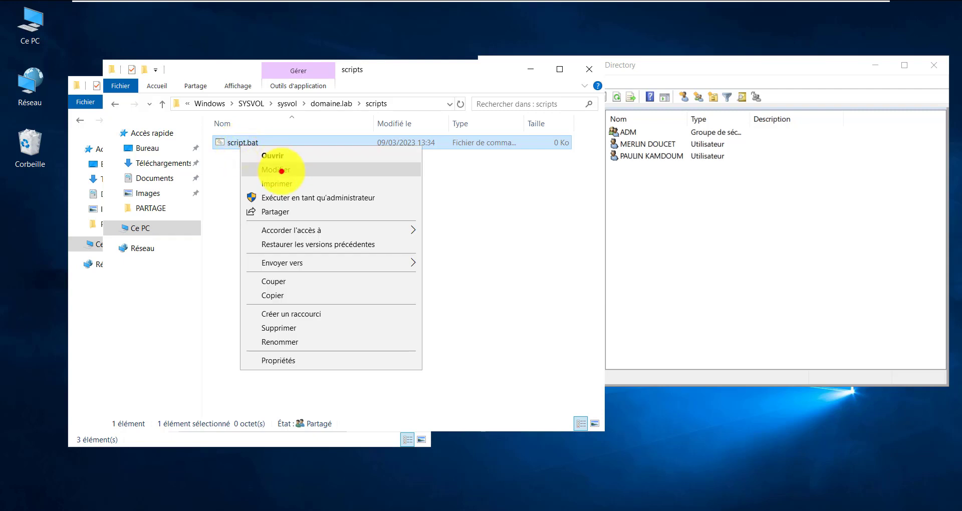
{"action": "left_click", "coordinate": [281, 171]}
{"action": "left_click_drag", "start_coordinate": [254, 24], "coordinate": [289, 82]}
{"action": "left_click", "coordinate": [256, 136]}
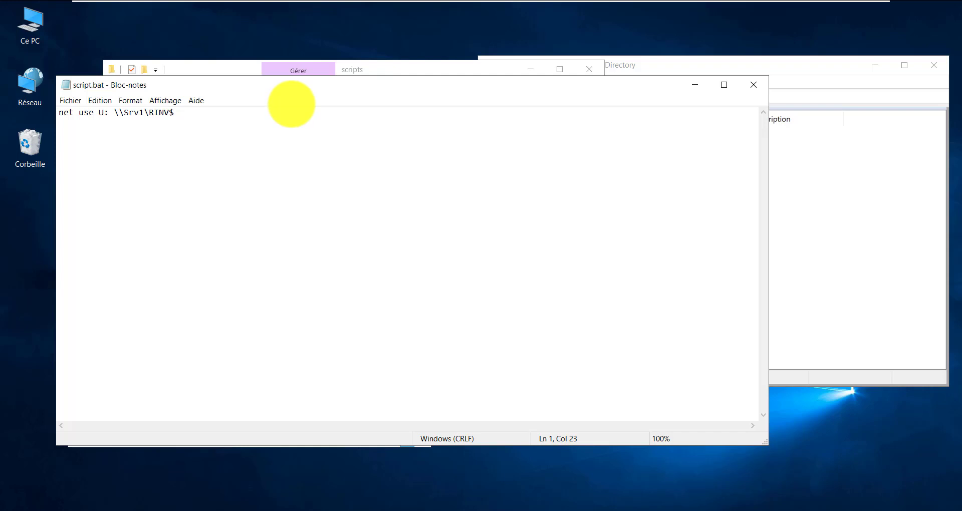
Make the script read net use U: \\Srv1\RADM$ and net use V: \\Srv1\RINV$, then save it
{"action": "left_click_drag", "start_coordinate": [198, 112], "coordinate": [35, 103]}
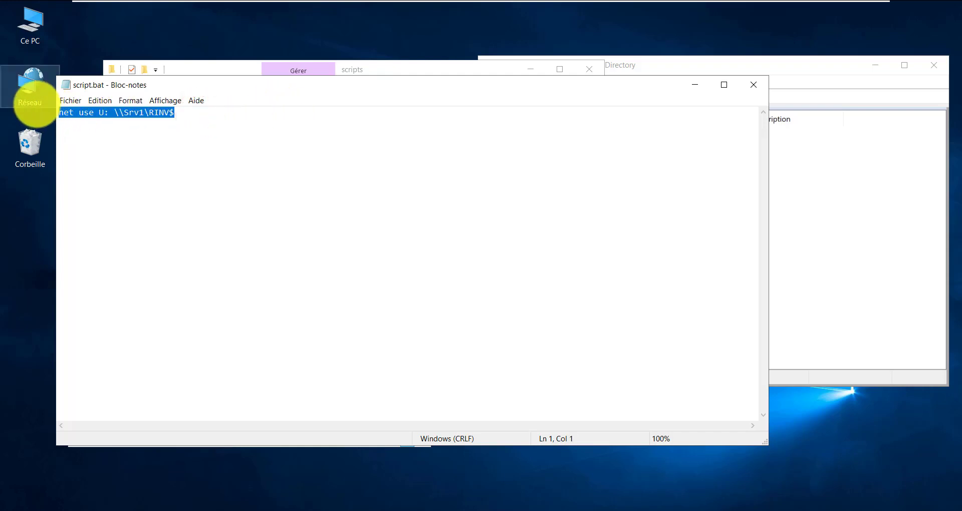
{"action": "left_click", "coordinate": [217, 113]}
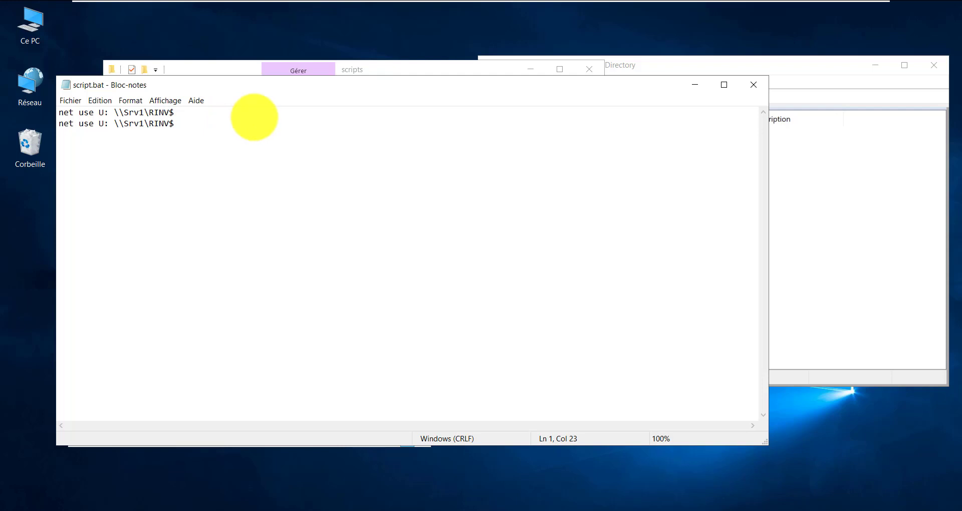
{"action": "key", "text": "BackSpace"}
{"action": "key", "text": "BackSpace"}
{"action": "key", "text": "BackSpace"}
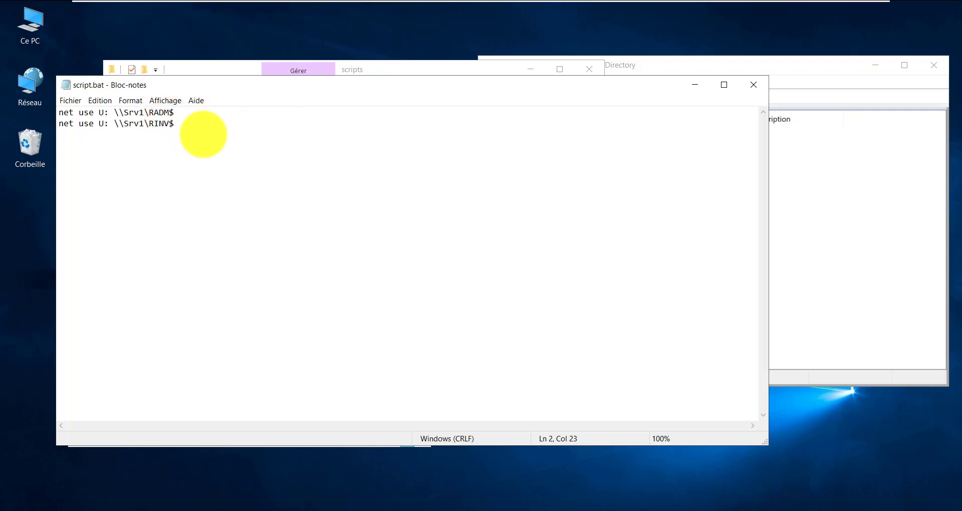
{"action": "left_click", "coordinate": [104, 123]}
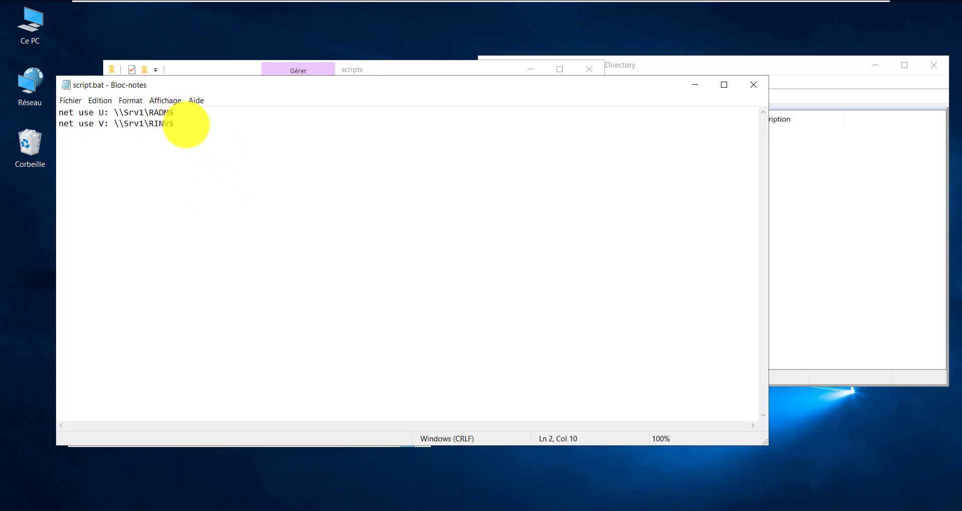
{"action": "left_click_drag", "start_coordinate": [178, 128], "coordinate": [17, 86]}
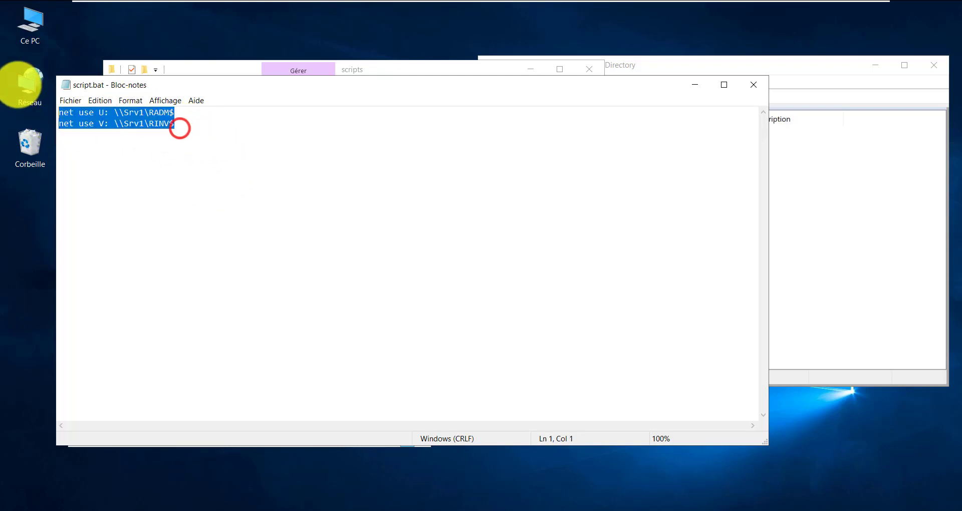
{"action": "left_click", "coordinate": [487, 160]}
{"action": "left_click", "coordinate": [753, 85]}
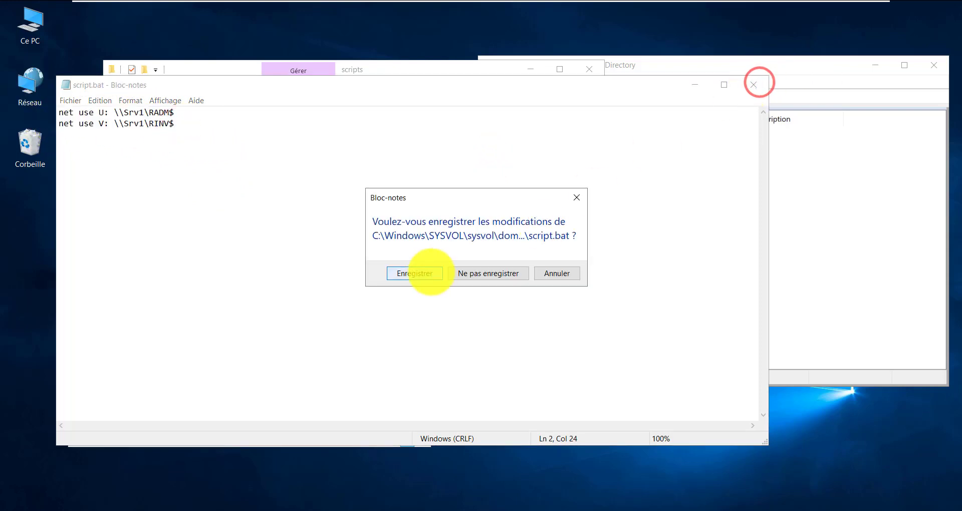
{"action": "left_click", "coordinate": [431, 272]}
{"action": "left_click", "coordinate": [351, 221]}
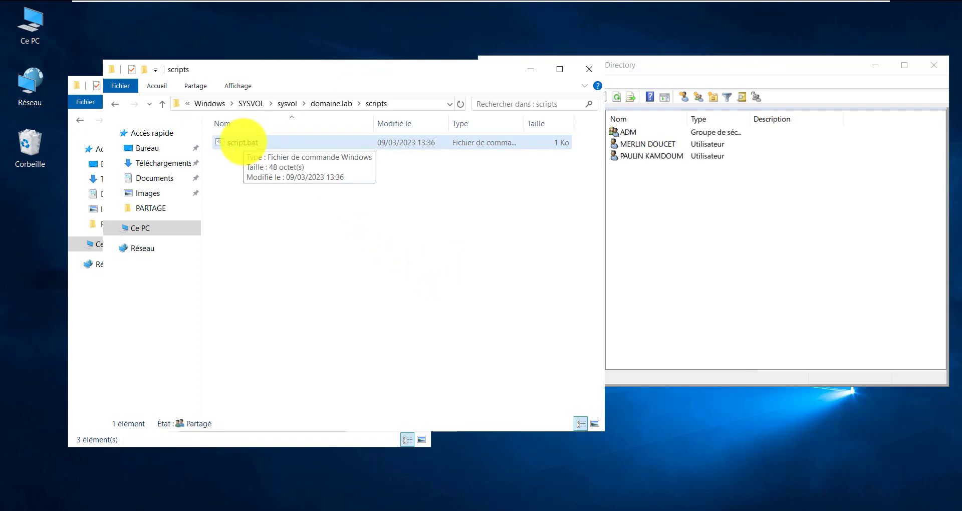
Open Ce PC beside the scripts folder and run script.bat
{"action": "left_click", "coordinate": [45, 29]}
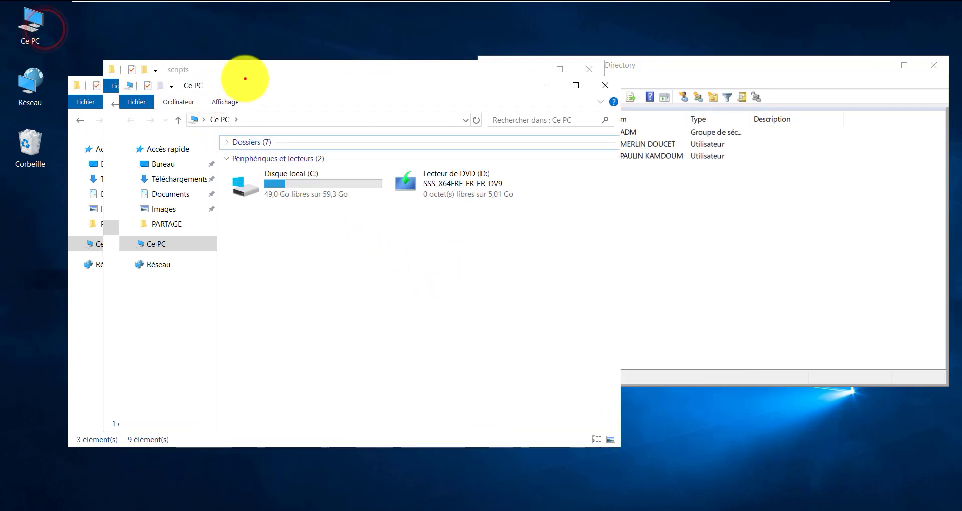
{"action": "left_click_drag", "start_coordinate": [245, 79], "coordinate": [244, 76]}
{"action": "left_click_drag", "start_coordinate": [382, 79], "coordinate": [702, 106]}
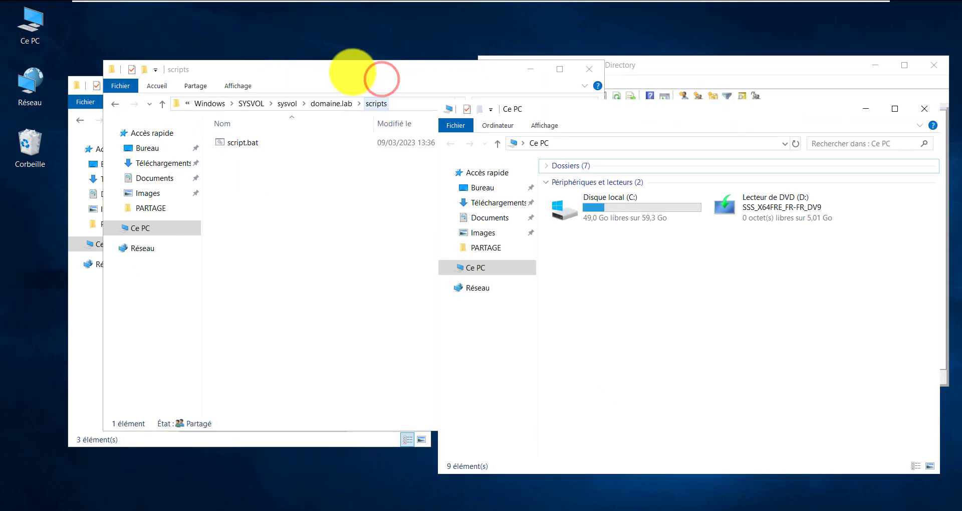
{"action": "left_click_drag", "start_coordinate": [354, 71], "coordinate": [266, 71]}
{"action": "left_click", "coordinate": [738, 313]}
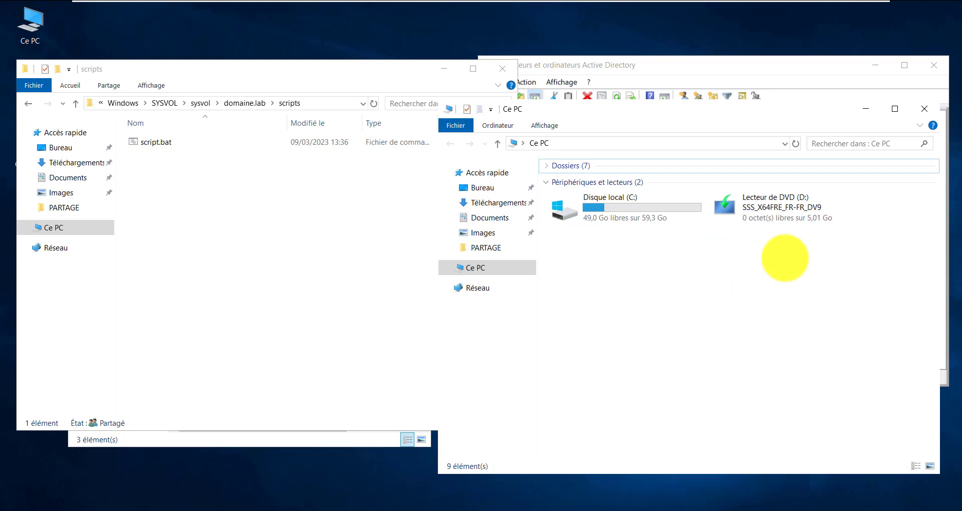
{"action": "left_click", "coordinate": [148, 143]}
{"action": "double_click", "coordinate": [152, 145]}
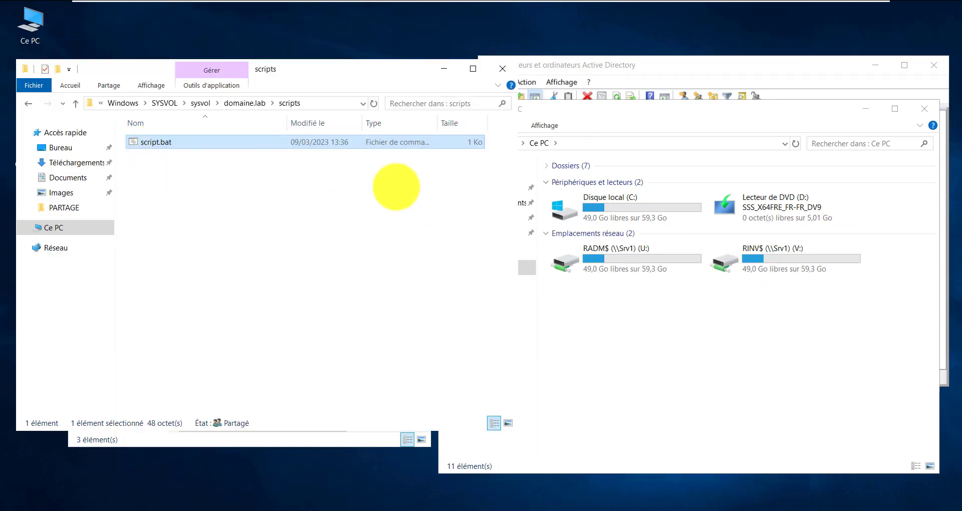
Check that Ce PC now shows RADM$ (U:) and RINV$ (V:) network drives
{"action": "left_click", "coordinate": [399, 80]}
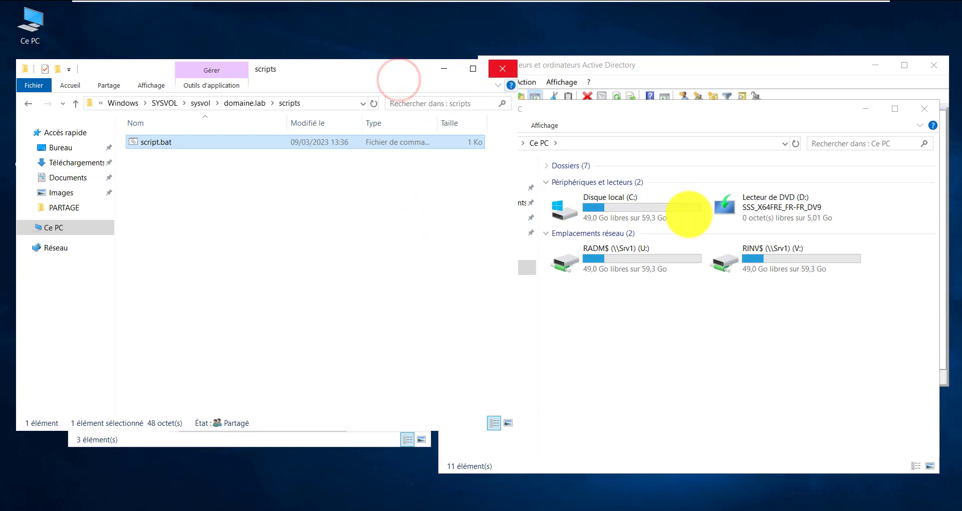
{"action": "left_click", "coordinate": [787, 325]}
{"action": "left_click_drag", "start_coordinate": [602, 311], "coordinate": [812, 239]}
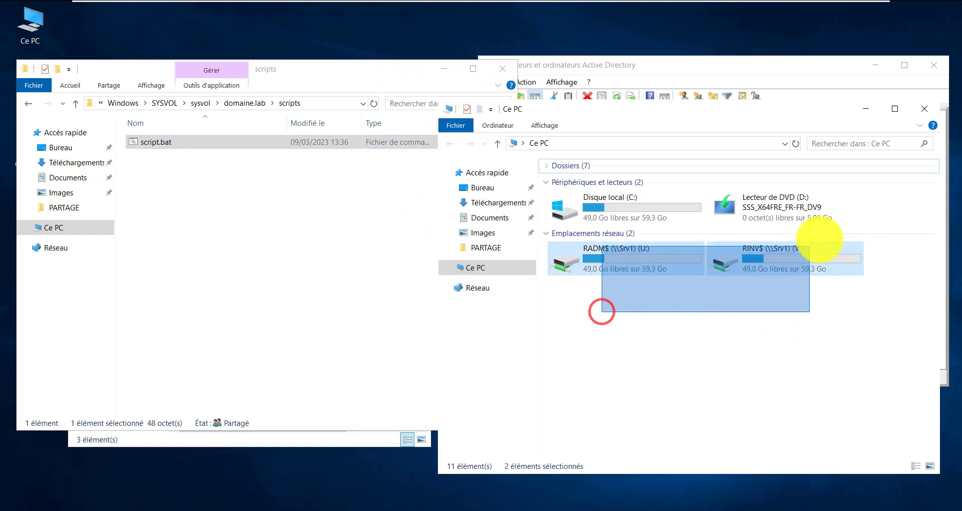
{"action": "left_click", "coordinate": [641, 396]}
{"action": "double_click", "coordinate": [626, 264]}
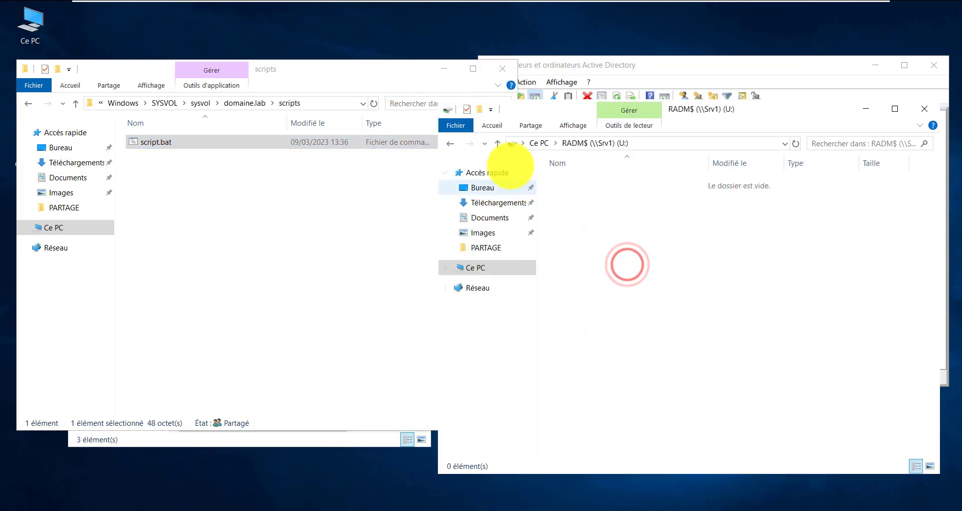
{"action": "left_click", "coordinate": [453, 143]}
{"action": "left_click", "coordinate": [693, 360]}
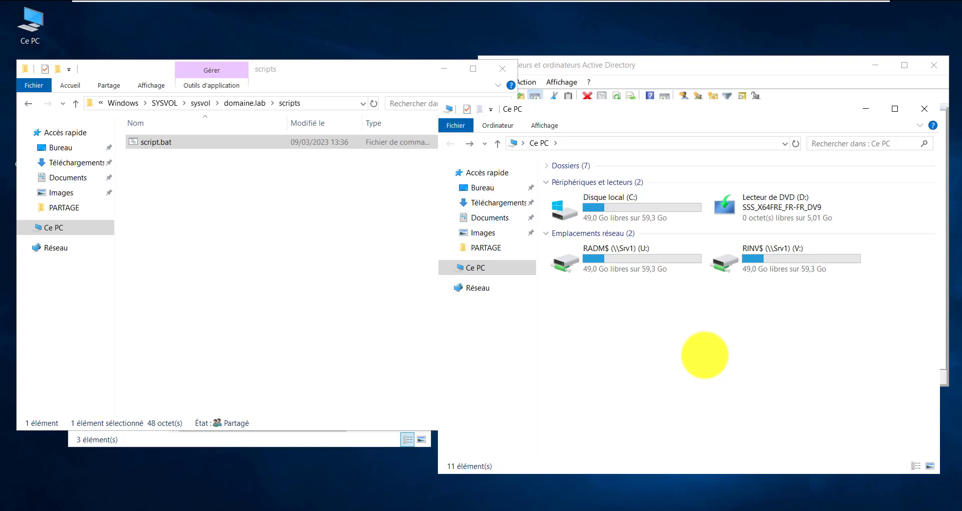
{"action": "left_click", "coordinate": [627, 270]}
{"action": "left_click_drag", "start_coordinate": [624, 306], "coordinate": [858, 255]}
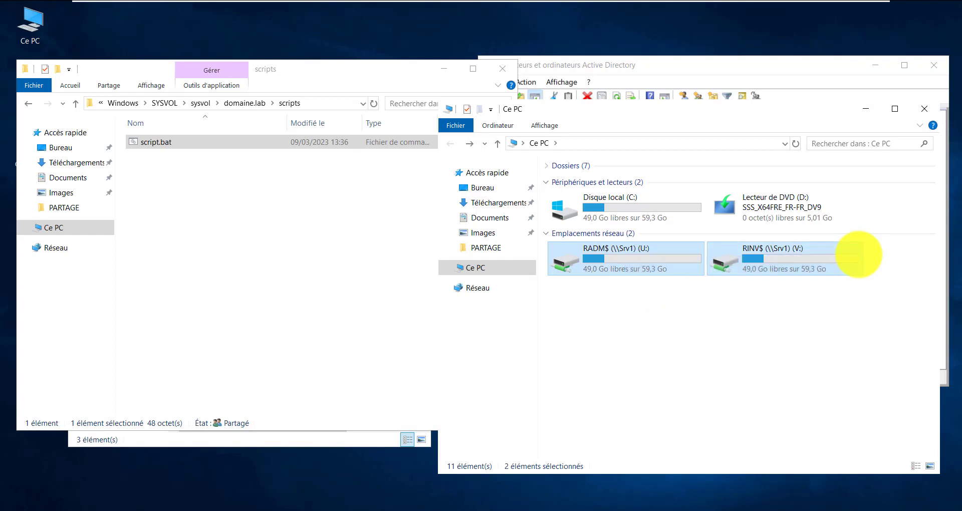
{"action": "left_click", "coordinate": [749, 324]}
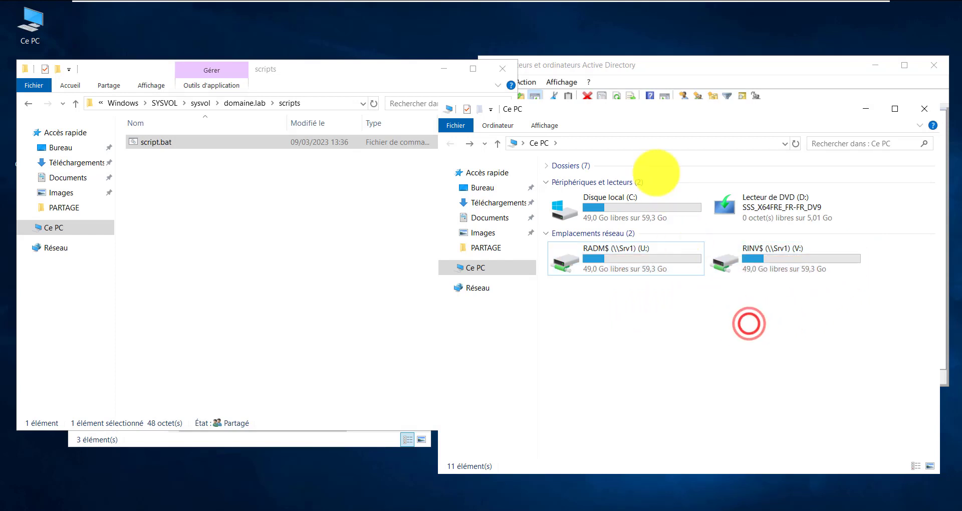
{"action": "left_click_drag", "start_coordinate": [644, 64], "coordinate": [205, 90]}
{"action": "left_click_drag", "start_coordinate": [207, 205], "coordinate": [206, 165]}
Select the listed user accounts in turn and both network drives in Ce PC
{"action": "left_click", "coordinate": [206, 165]}
{"action": "left_click", "coordinate": [207, 179]}
{"action": "left_click", "coordinate": [208, 172]}
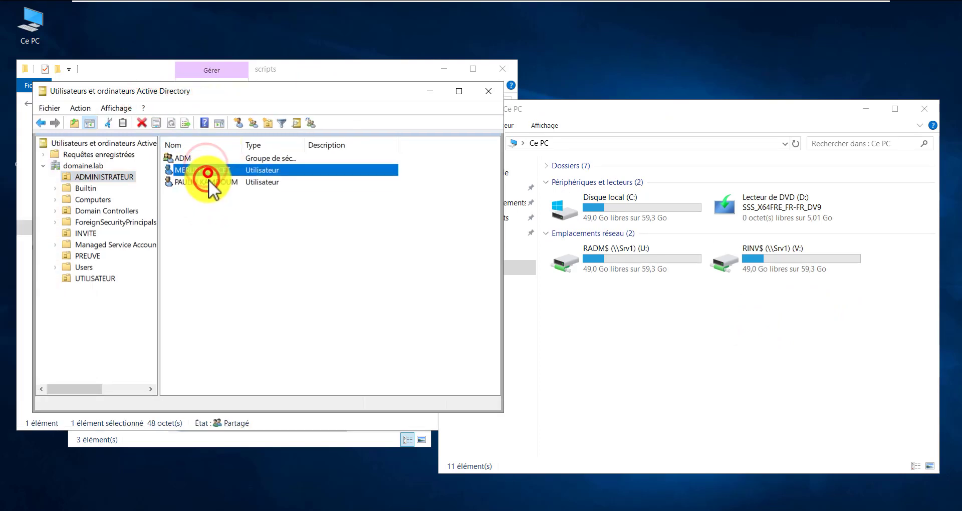
{"action": "left_click", "coordinate": [212, 165]}
{"action": "left_click", "coordinate": [212, 180]}
{"action": "left_click", "coordinate": [213, 170]}
{"action": "left_click", "coordinate": [212, 185]}
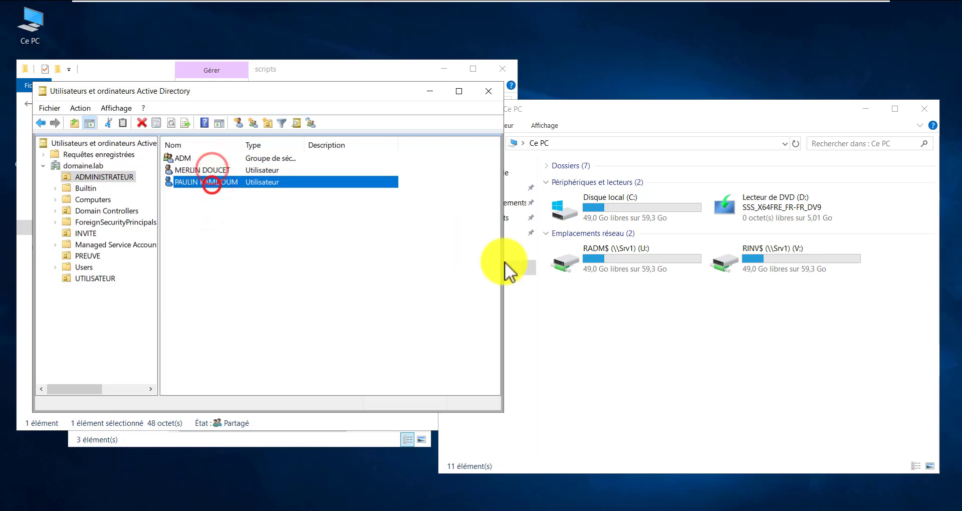
{"action": "left_click_drag", "start_coordinate": [598, 308], "coordinate": [799, 266]}
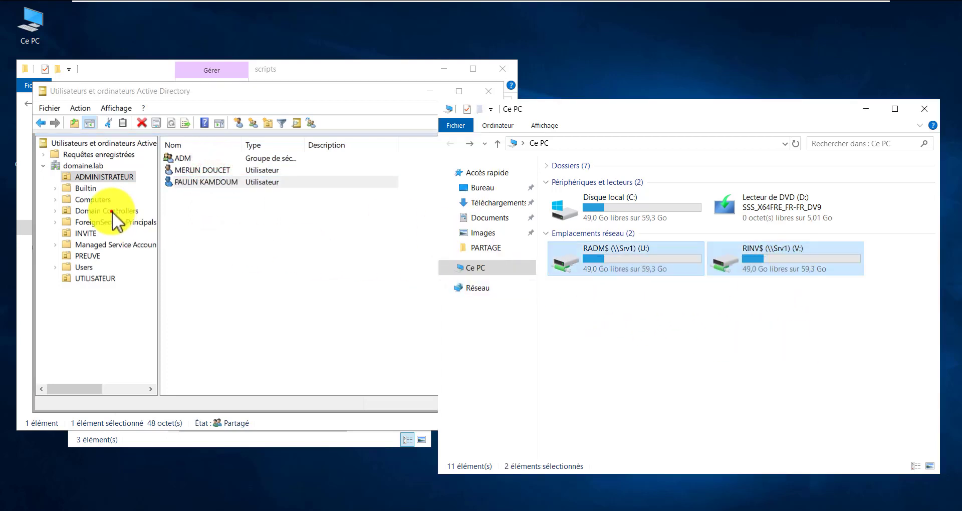
Browse Domain Controllers, PREUVE and UTILISATEUR, then show the INVITE OU's accounts
{"action": "left_click", "coordinate": [103, 212]}
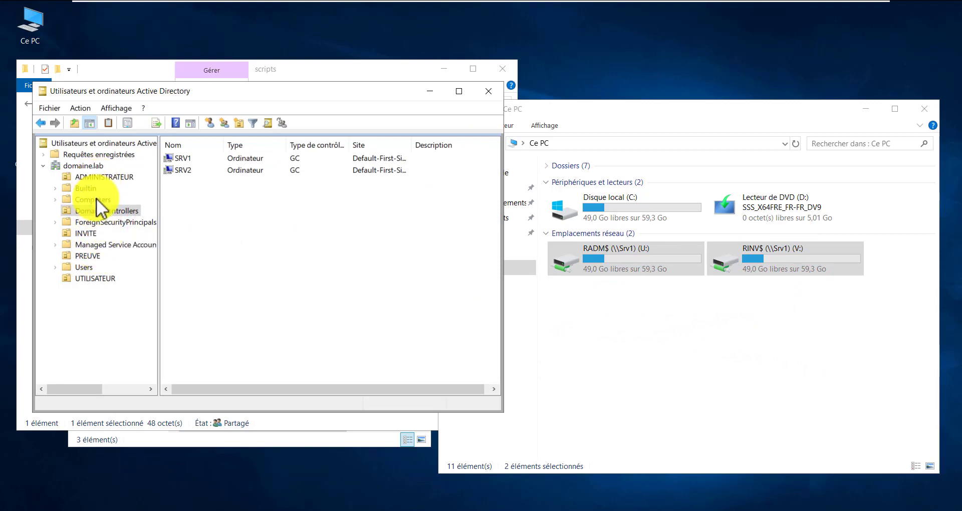
{"action": "left_click", "coordinate": [88, 256]}
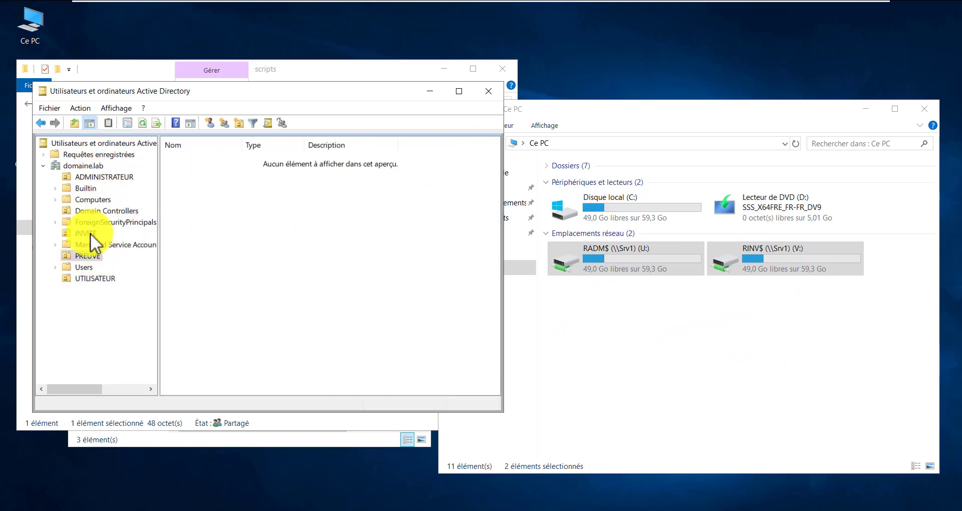
{"action": "left_click", "coordinate": [90, 233]}
{"action": "left_click", "coordinate": [104, 278]}
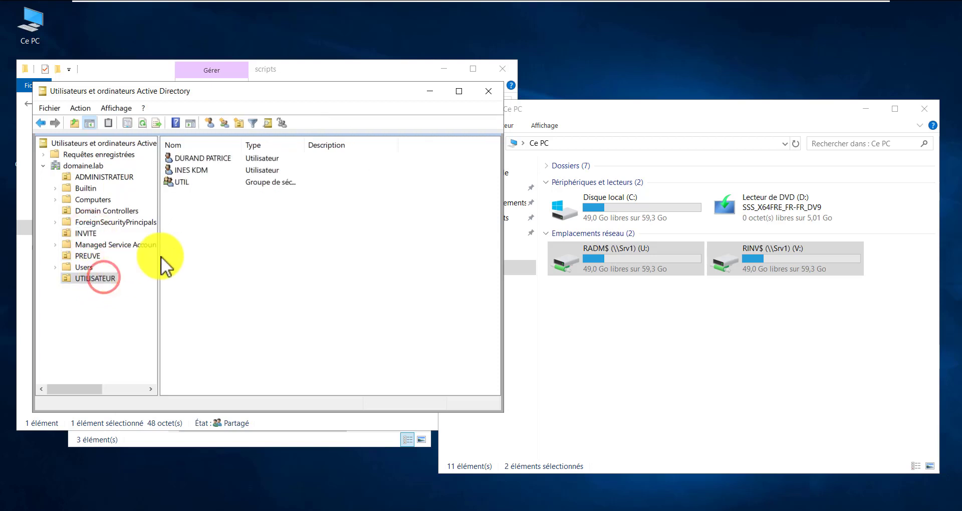
{"action": "left_click", "coordinate": [623, 324]}
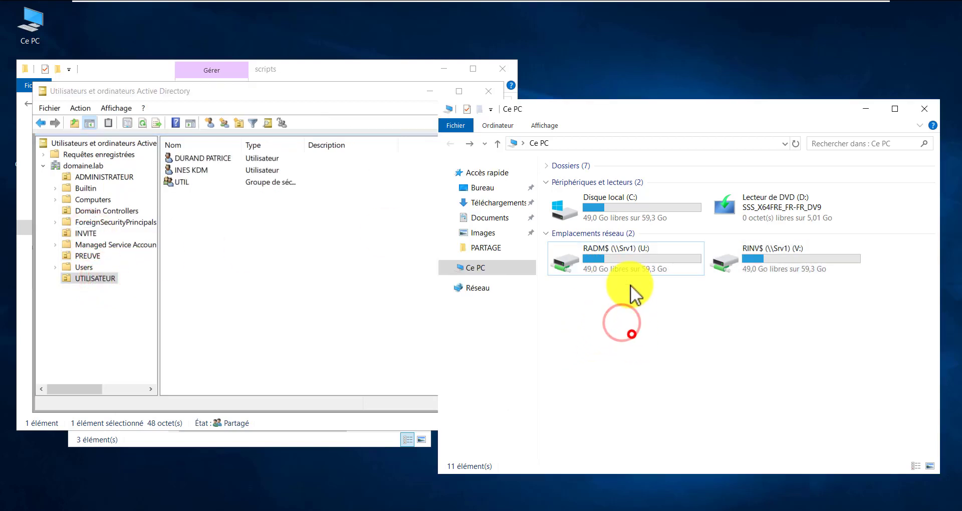
{"action": "left_click", "coordinate": [622, 251]}
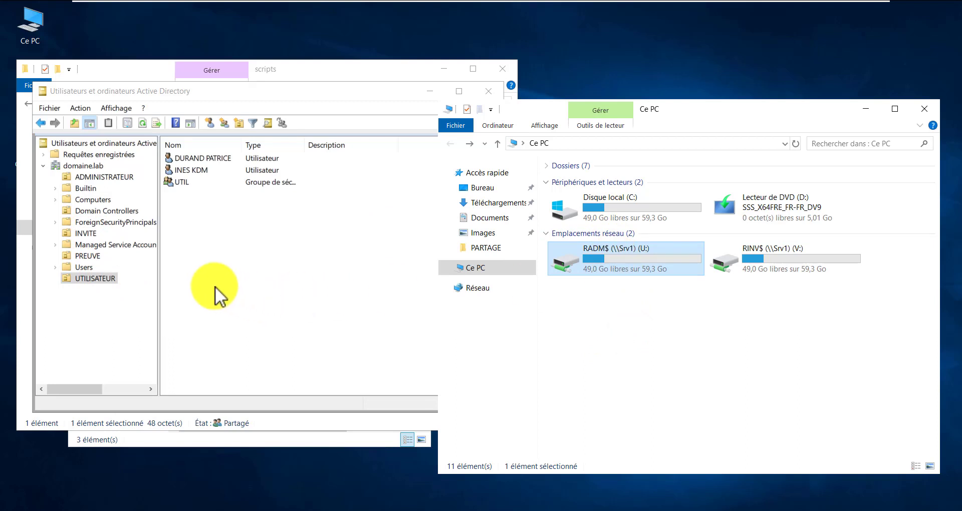
{"action": "left_click", "coordinate": [259, 92]}
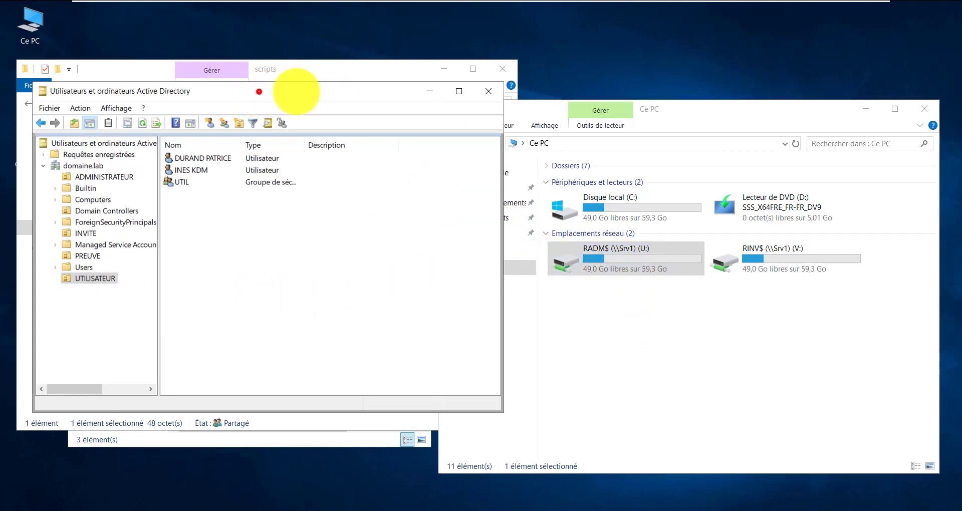
{"action": "left_click_drag", "start_coordinate": [260, 92], "coordinate": [429, 91]}
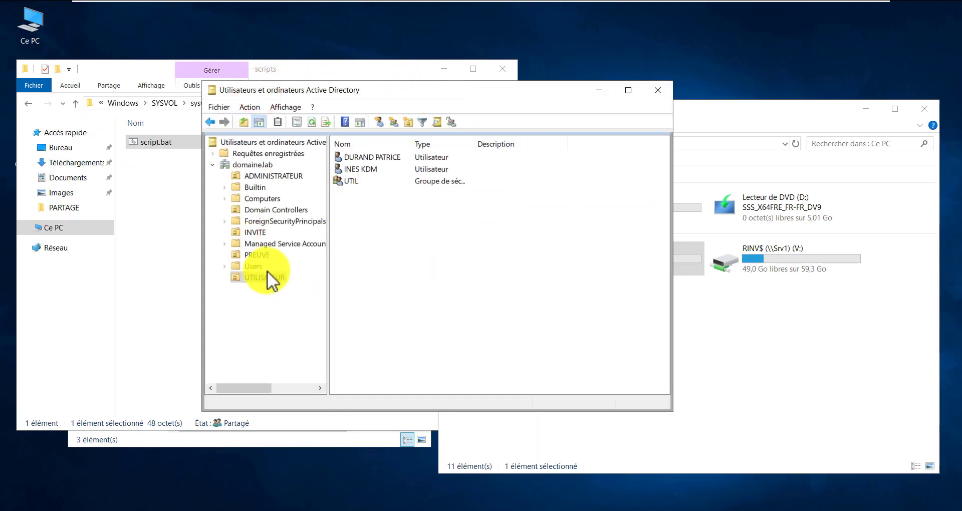
{"action": "left_click", "coordinate": [259, 234]}
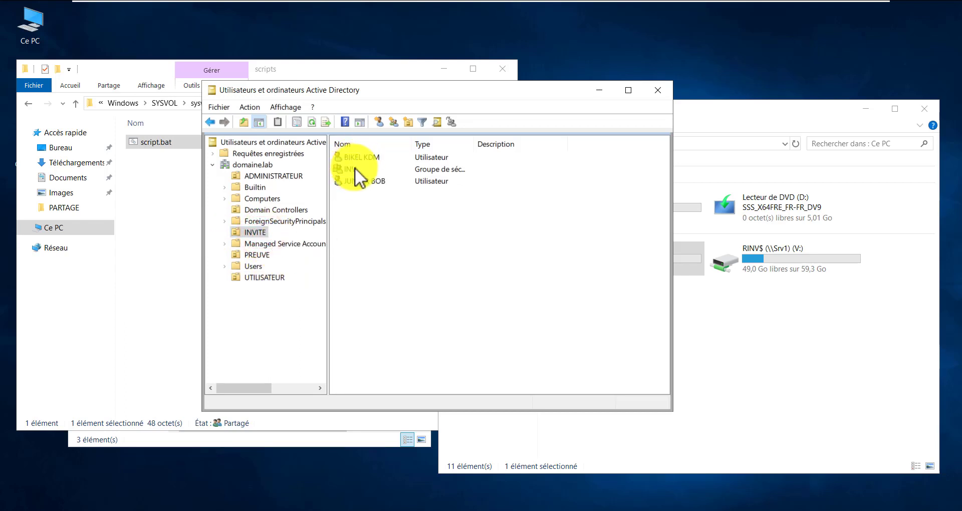
Set the first INVITE user's home folder to connect U: to the pasted share path
{"action": "double_click", "coordinate": [367, 157]}
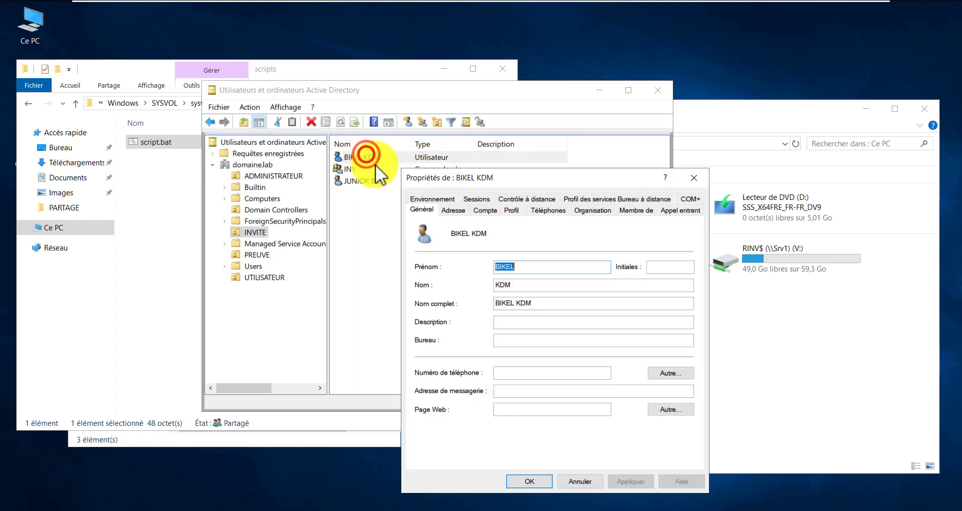
{"action": "left_click", "coordinate": [512, 210]}
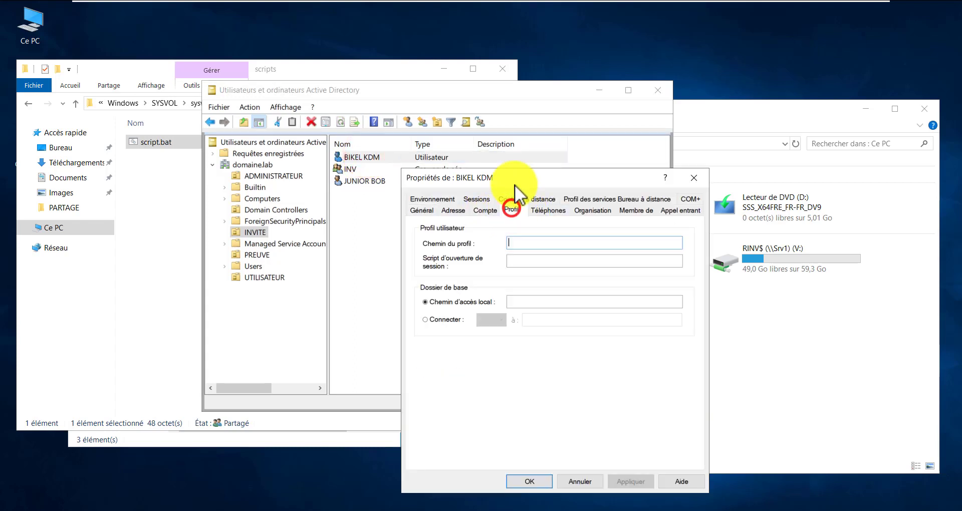
{"action": "left_click_drag", "start_coordinate": [515, 178], "coordinate": [400, 84]}
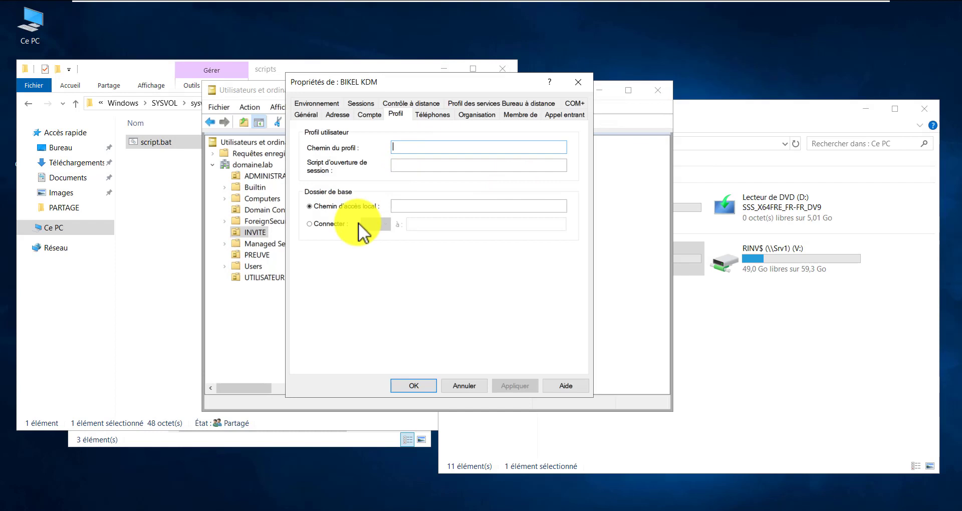
{"action": "left_click", "coordinate": [331, 224]}
{"action": "left_click", "coordinate": [390, 223]}
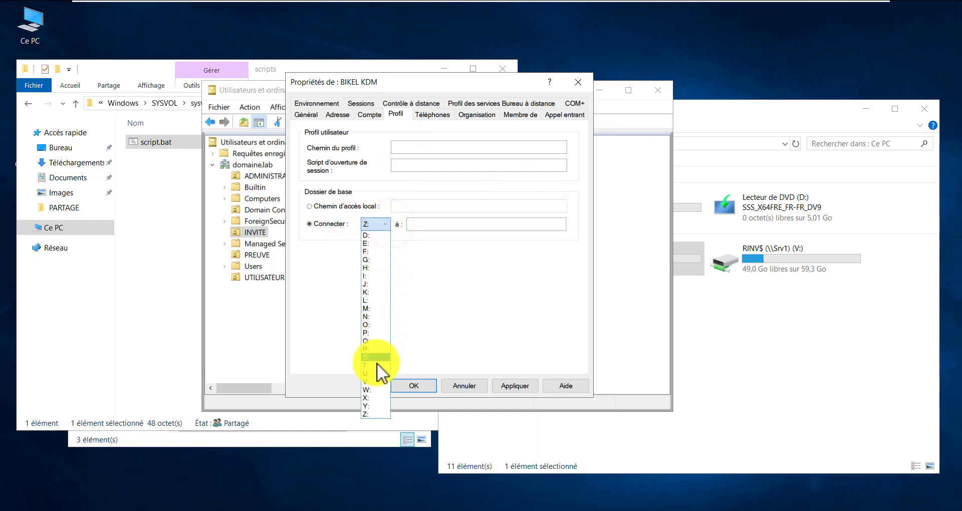
{"action": "left_click", "coordinate": [374, 377]}
{"action": "right_click", "coordinate": [426, 225]}
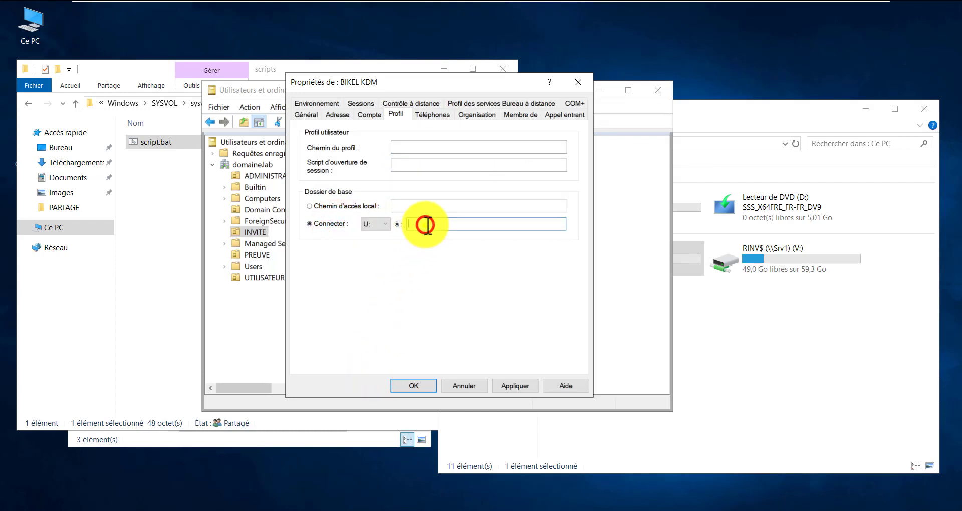
{"action": "left_click", "coordinate": [446, 279]}
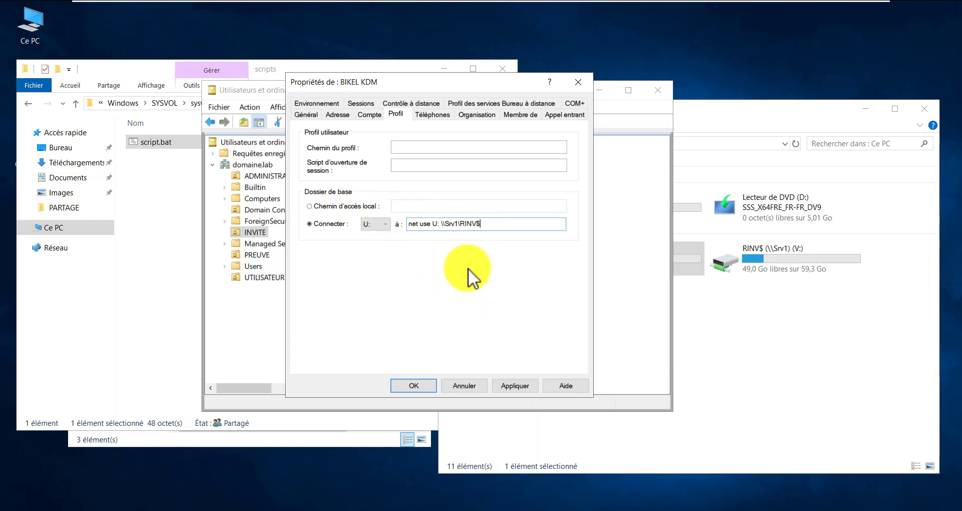
{"action": "left_click", "coordinate": [522, 387]}
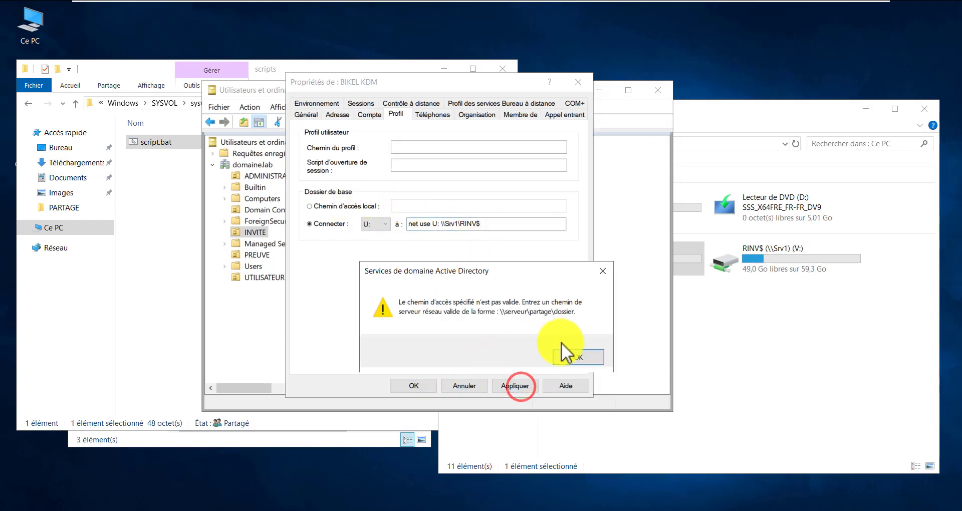
{"action": "left_click", "coordinate": [567, 359]}
{"action": "left_click", "coordinate": [419, 386]}
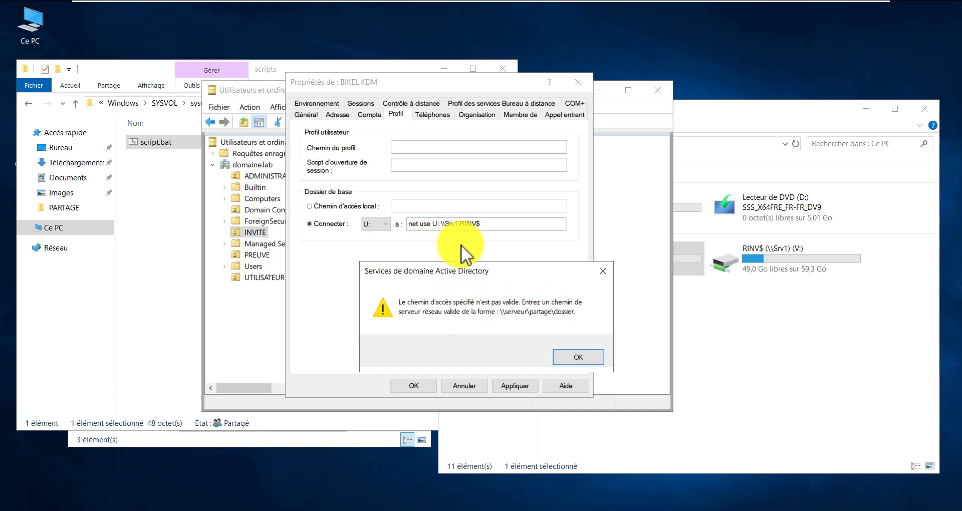
{"action": "left_click", "coordinate": [573, 355]}
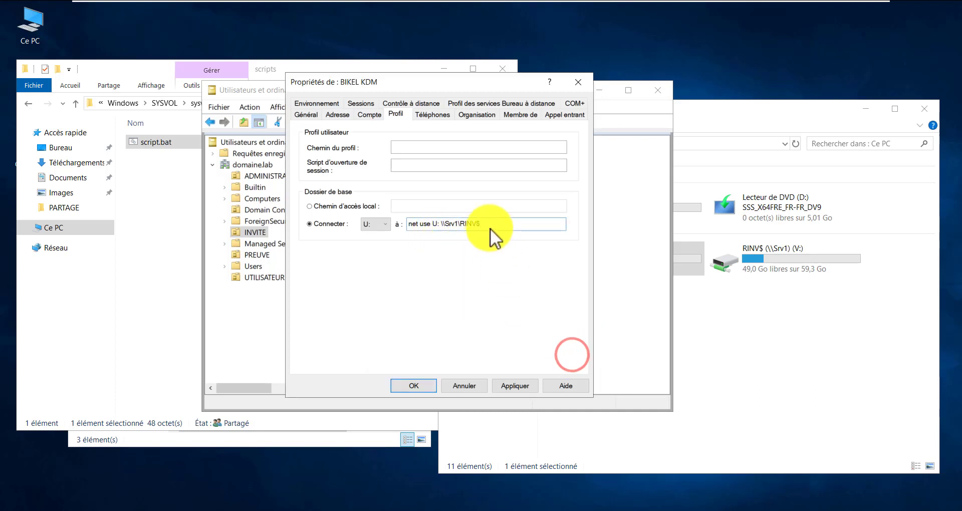
Strip 'net use U: ' so the path reads \\Srv1\RINV$, then apply and confirm
{"action": "left_click_drag", "start_coordinate": [444, 224], "coordinate": [374, 226]}
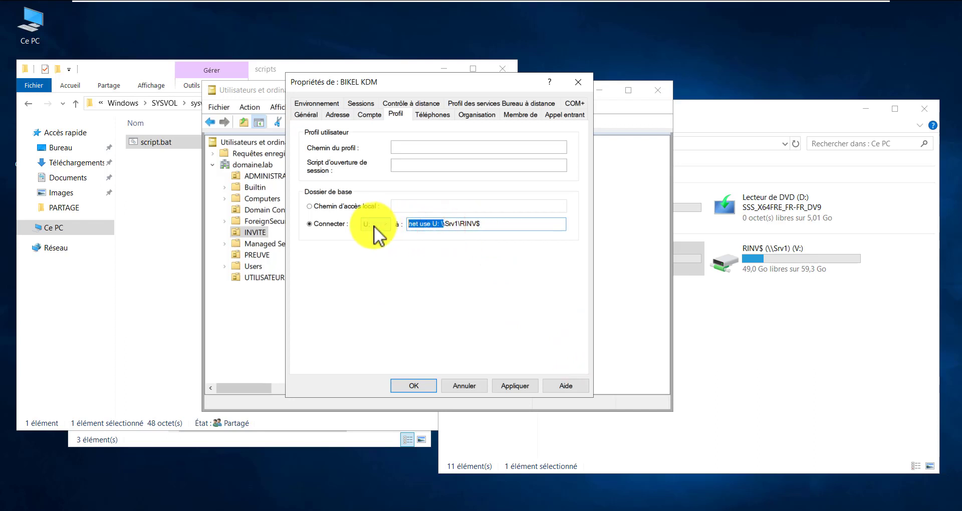
{"action": "key", "text": "Left"}
{"action": "key", "text": "Delete"}
{"action": "key", "text": "Delete"}
{"action": "key", "text": "Delete"}
{"action": "key", "text": "Delete"}
{"action": "key", "text": "Delete"}
{"action": "key", "text": "Delete"}
{"action": "key", "text": "Delete"}
{"action": "key", "text": "Delete"}
{"action": "key", "text": "Delete"}
{"action": "key", "text": "Delete"}
{"action": "key", "text": "Delete"}
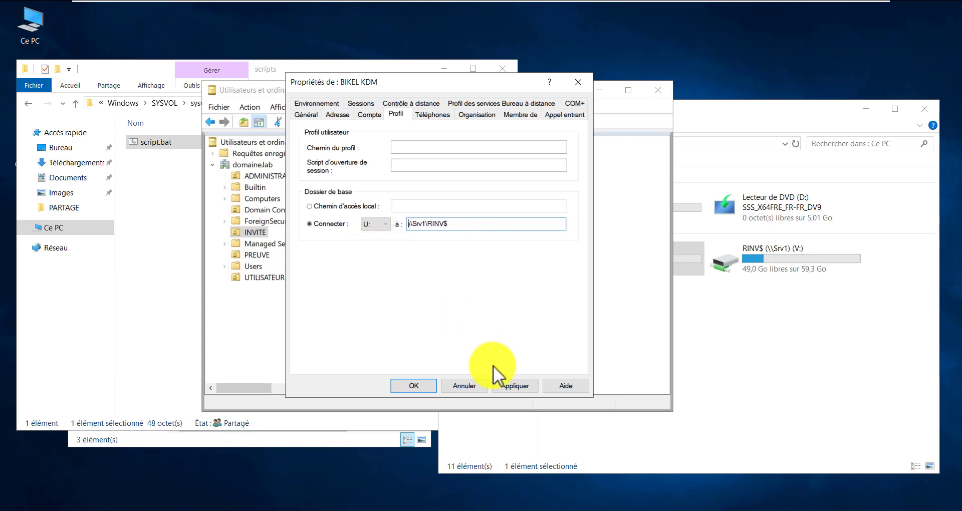
{"action": "left_click", "coordinate": [516, 385]}
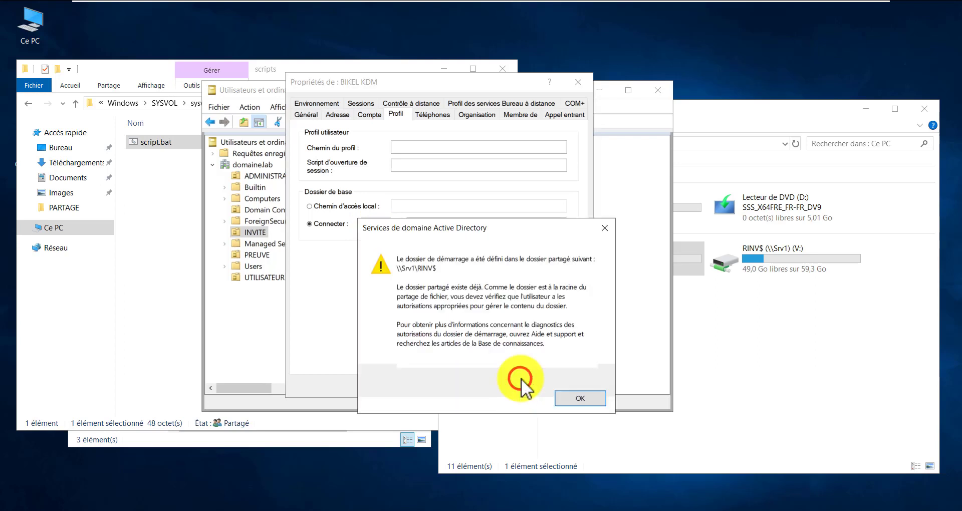
{"action": "left_click", "coordinate": [576, 398]}
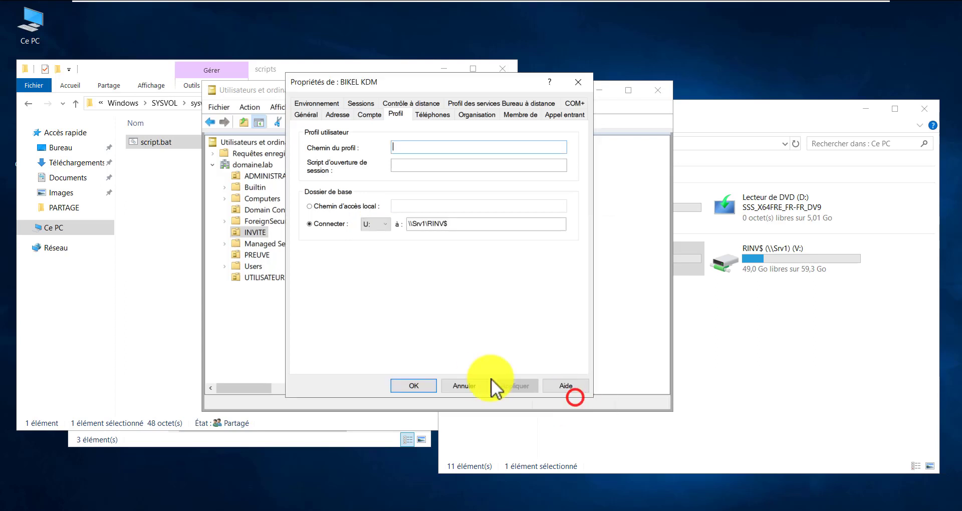
{"action": "left_click", "coordinate": [426, 382]}
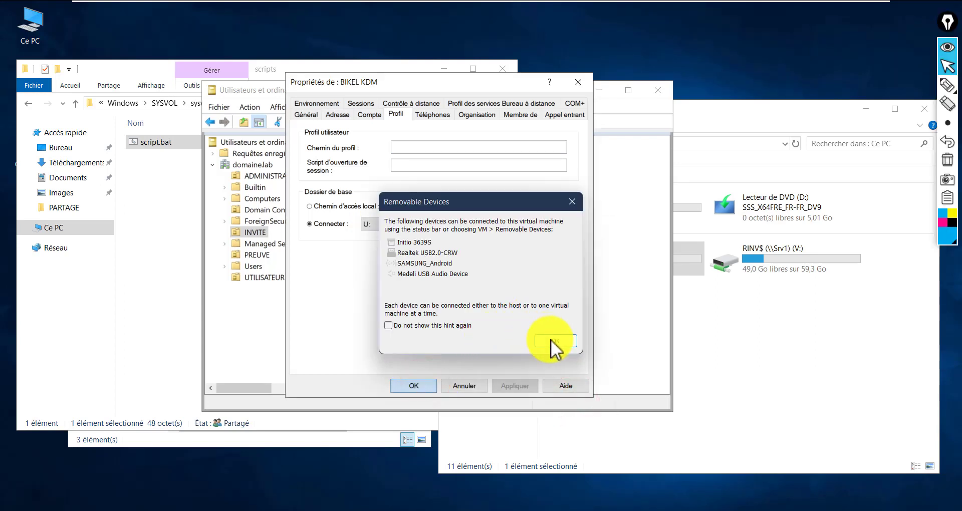
{"action": "left_click", "coordinate": [573, 203]}
{"action": "left_click", "coordinate": [416, 386]}
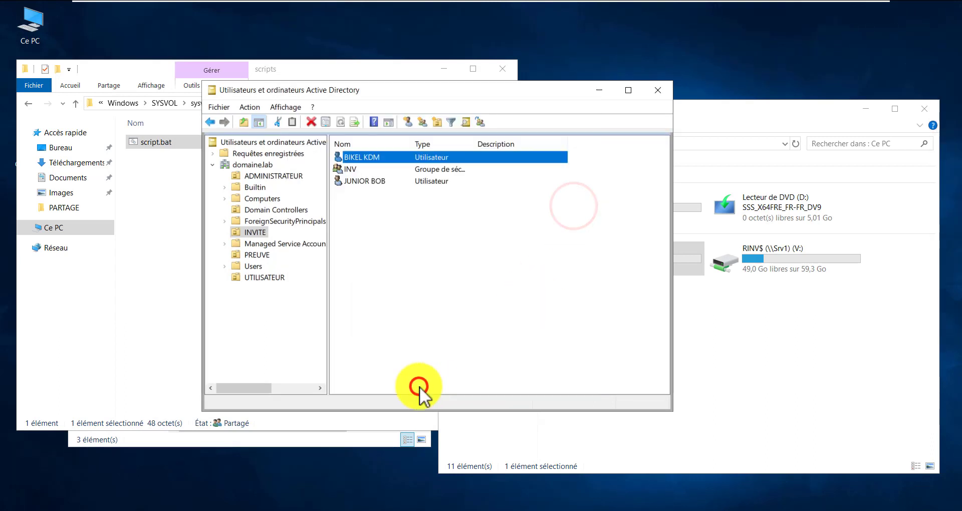
Copy the \\Srv1\RINV$ home folder path from the first INVITE user's Profil tab
{"action": "left_click", "coordinate": [359, 156]}
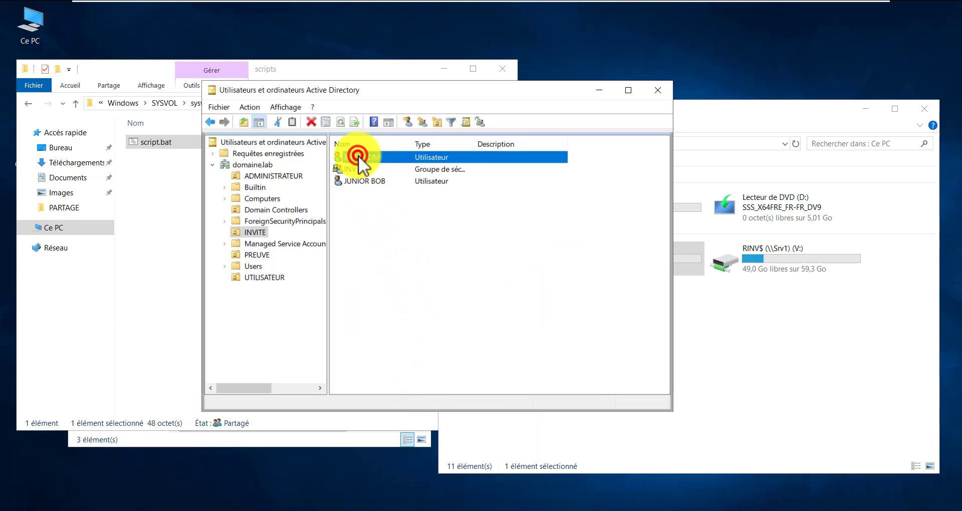
{"action": "double_click", "coordinate": [359, 155]}
{"action": "left_click", "coordinate": [395, 115]}
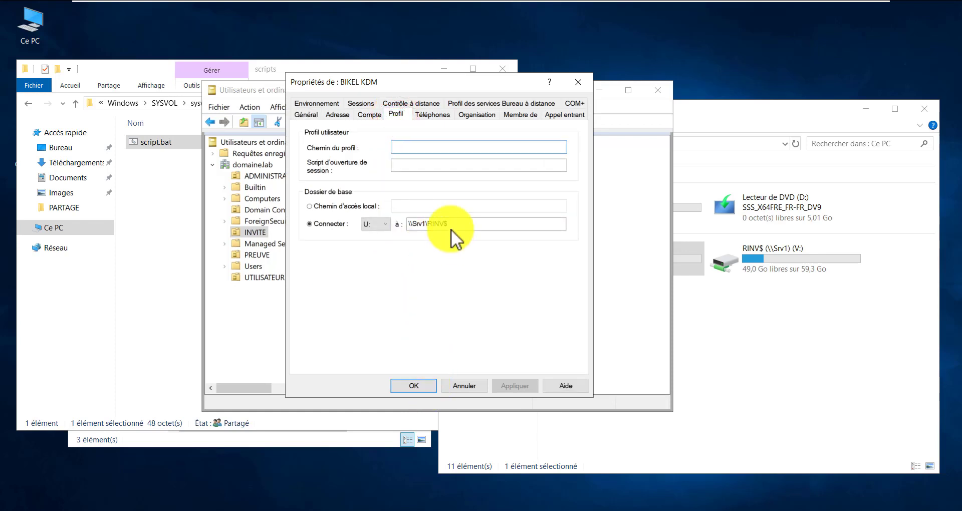
{"action": "left_click_drag", "start_coordinate": [451, 224], "coordinate": [393, 224]}
{"action": "key", "text": "super+c"}
{"action": "right_click", "coordinate": [408, 224]}
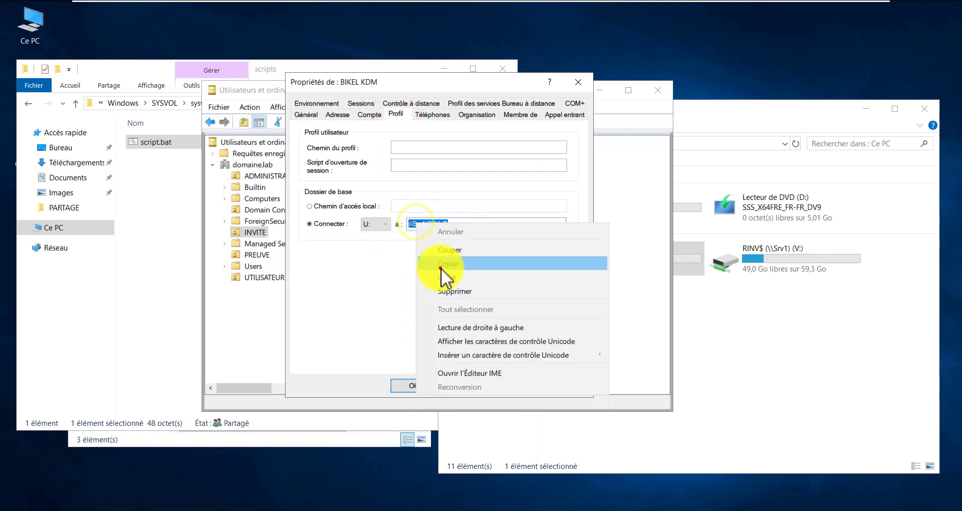
{"action": "left_click", "coordinate": [441, 268]}
{"action": "left_click", "coordinate": [422, 383]}
{"action": "left_click", "coordinate": [417, 236]}
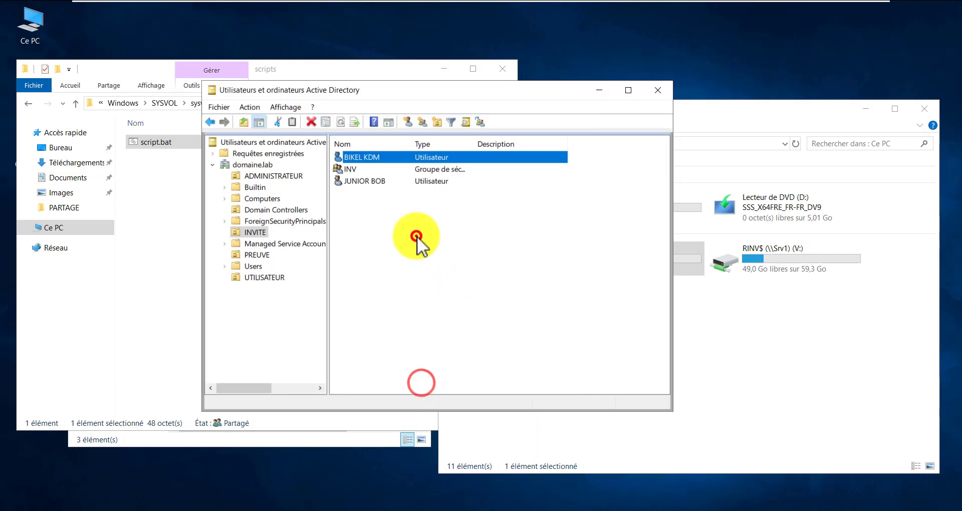
Set the second INVITE user's home folder to U: at \\Srv1\RINV$, then show ADMINISTRATEUR
{"action": "double_click", "coordinate": [366, 182]}
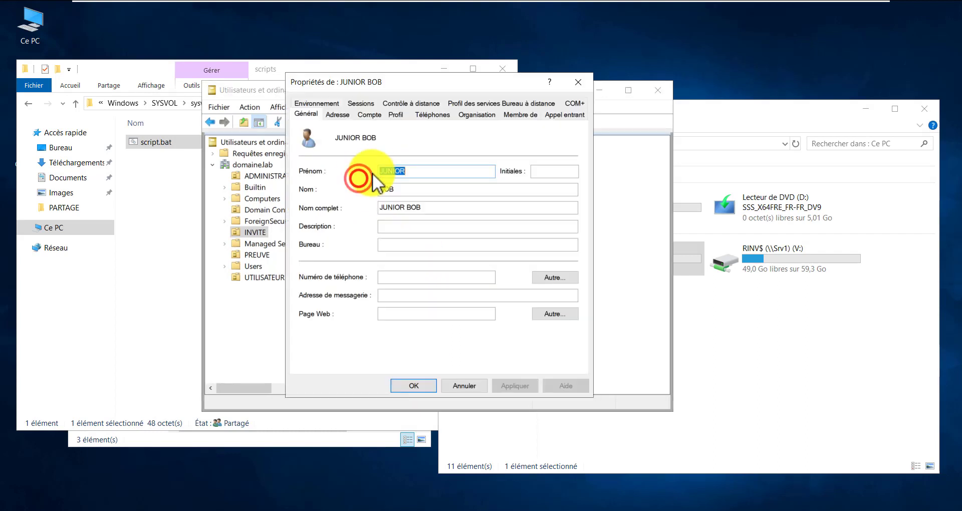
{"action": "left_click", "coordinate": [400, 116]}
{"action": "left_click", "coordinate": [339, 224]}
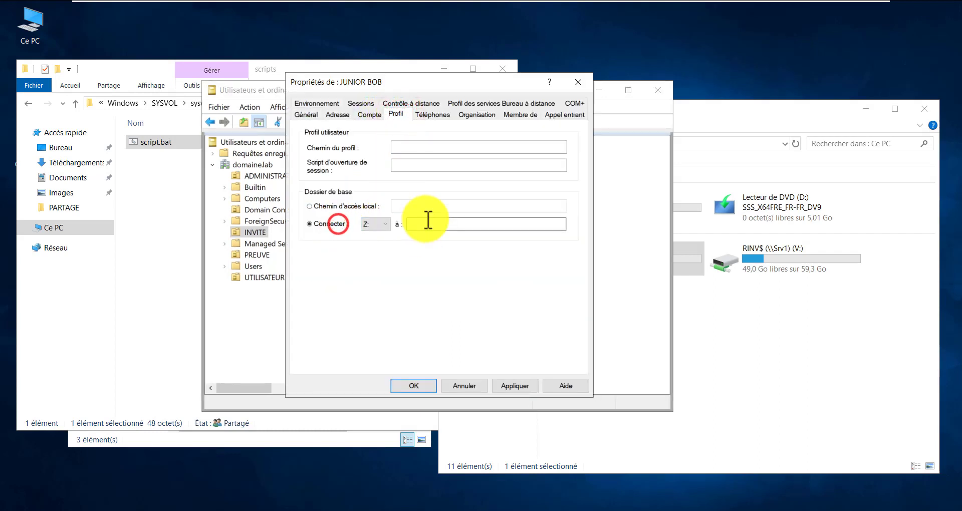
{"action": "left_click", "coordinate": [429, 220]}
{"action": "left_click", "coordinate": [375, 223]}
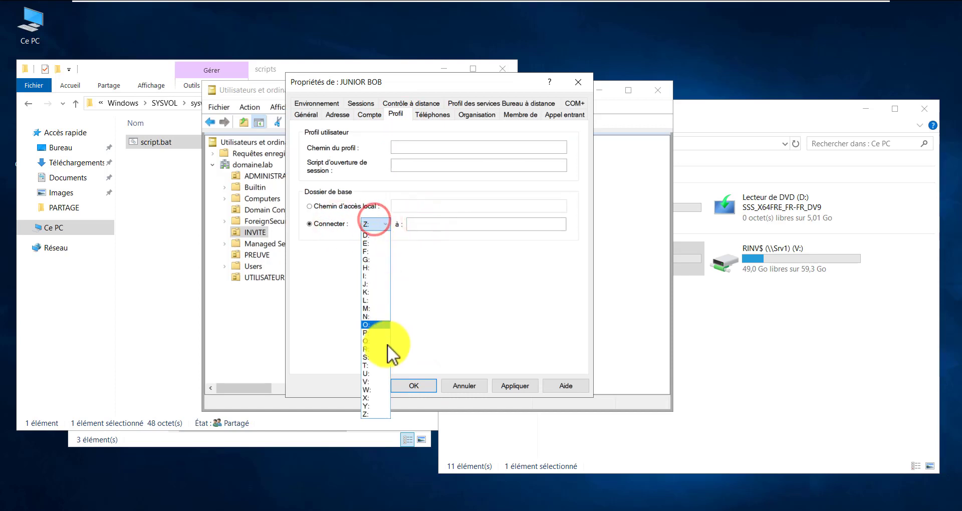
{"action": "left_click", "coordinate": [383, 373]}
{"action": "right_click", "coordinate": [429, 221]}
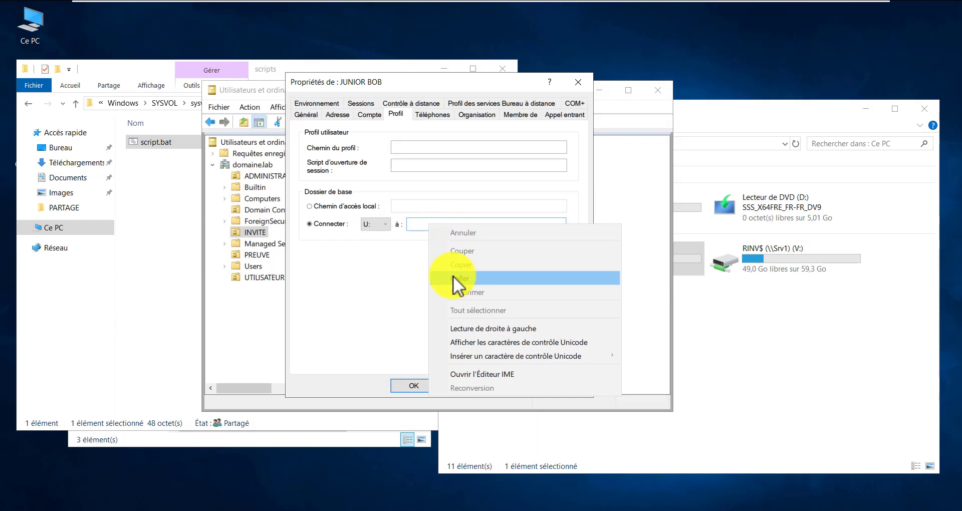
{"action": "left_click", "coordinate": [455, 277]}
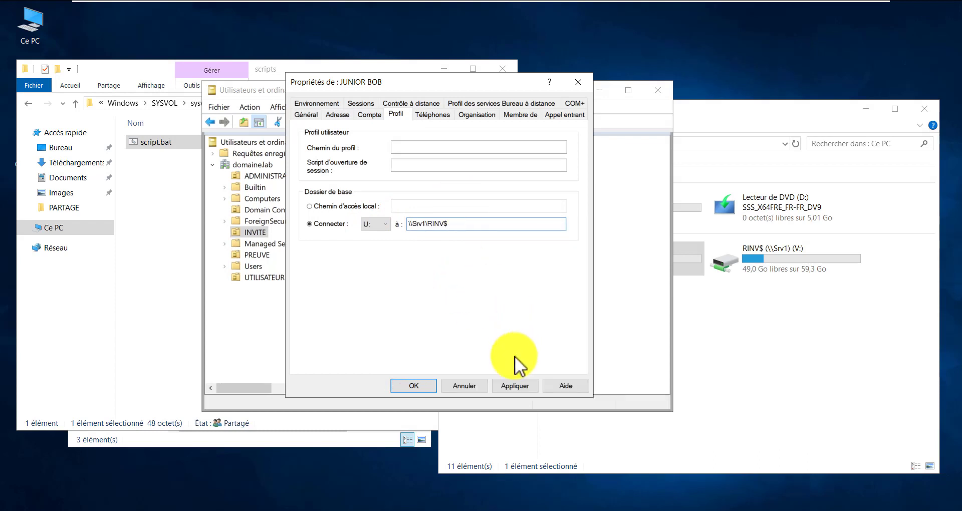
{"action": "left_click", "coordinate": [513, 389]}
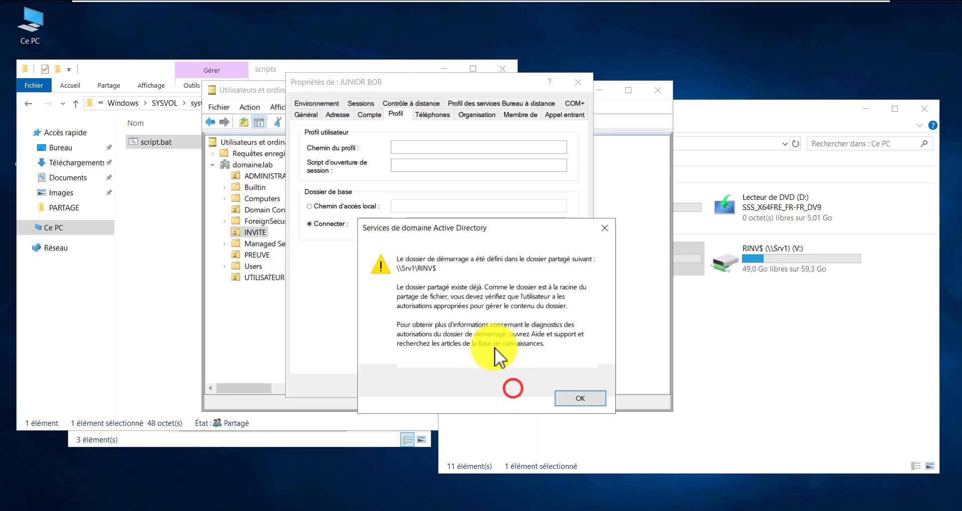
{"action": "left_click", "coordinate": [585, 395]}
{"action": "left_click", "coordinate": [422, 388]}
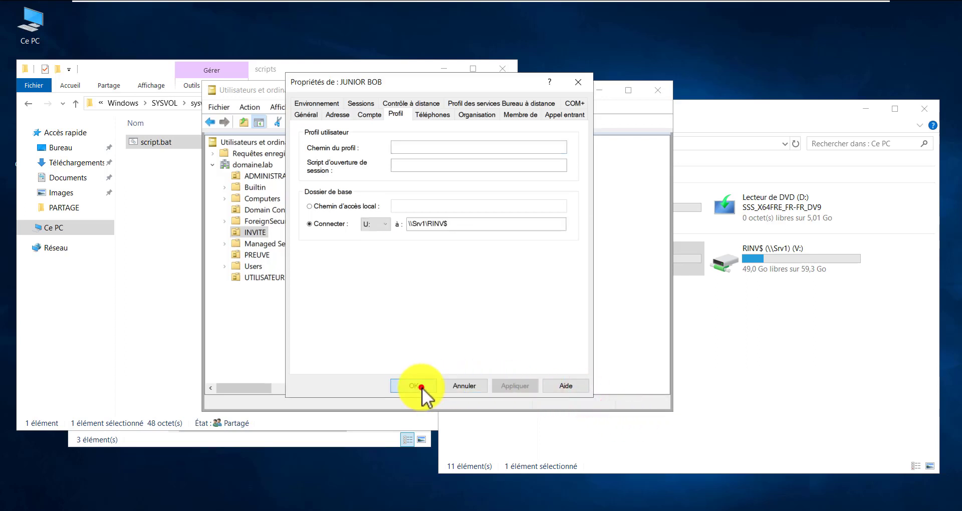
{"action": "left_click", "coordinate": [262, 176]}
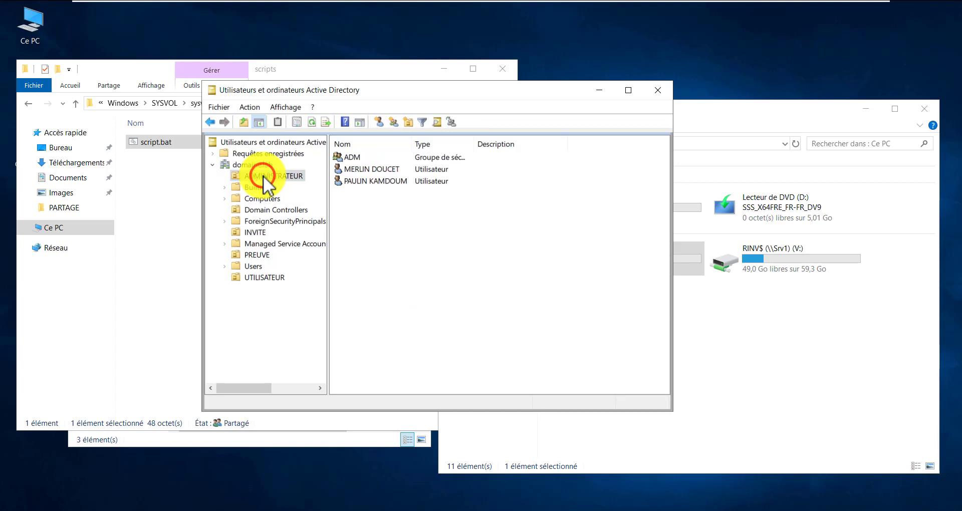
Set the ADMINISTRATEUR user's logon script to script.bat and confirm
{"action": "double_click", "coordinate": [360, 182]}
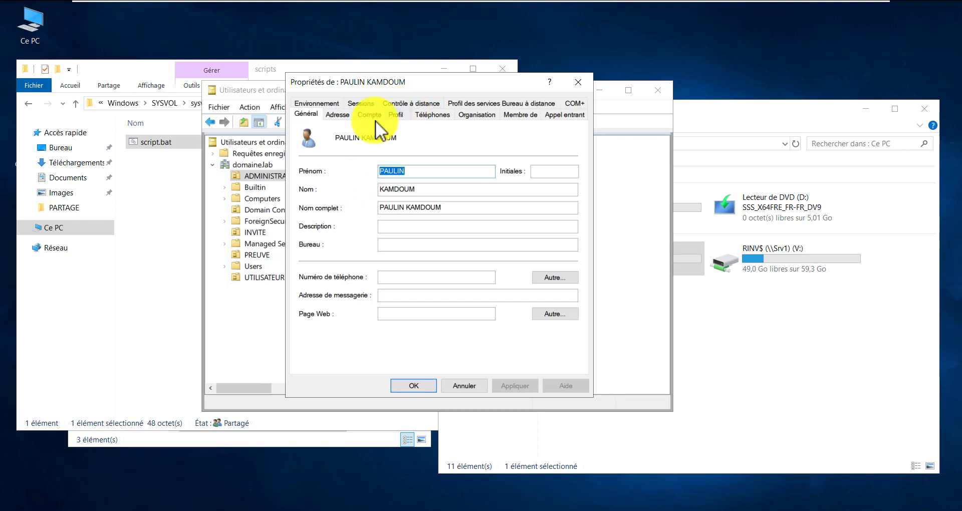
{"action": "left_click", "coordinate": [396, 115]}
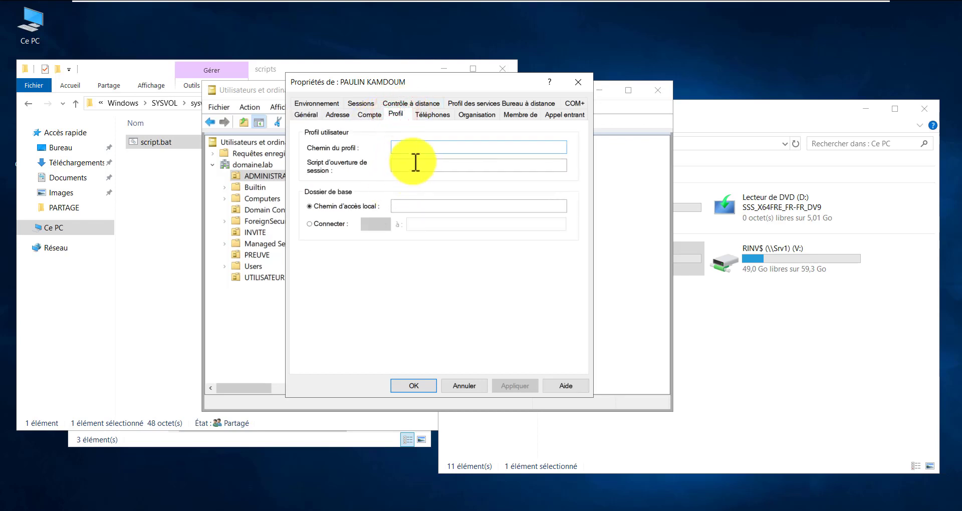
{"action": "left_click", "coordinate": [415, 164]}
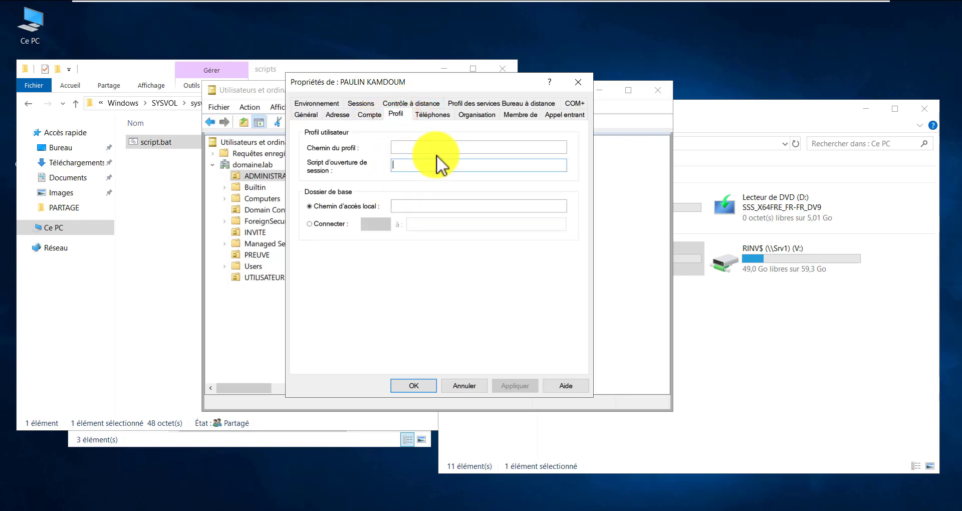
{"action": "type", "text": "sc"}
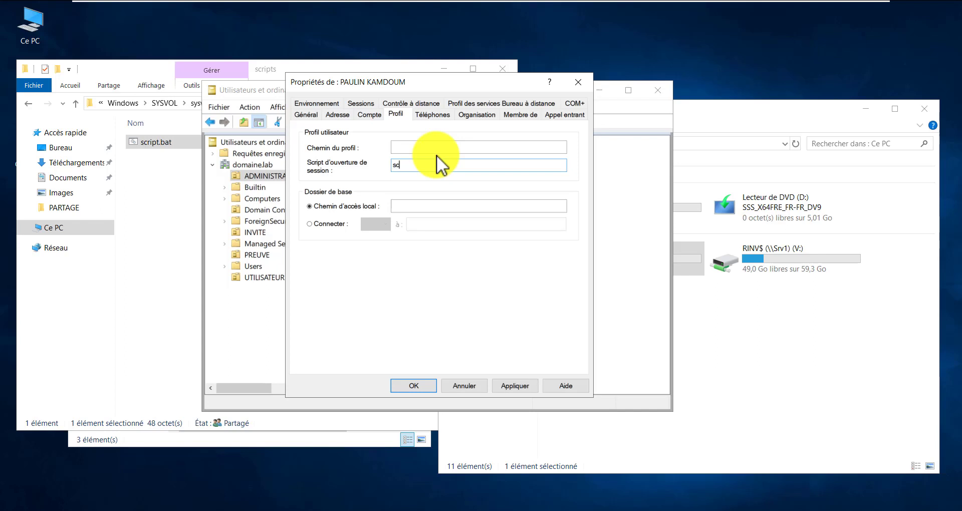
{"action": "type", "text": "ript.bat"}
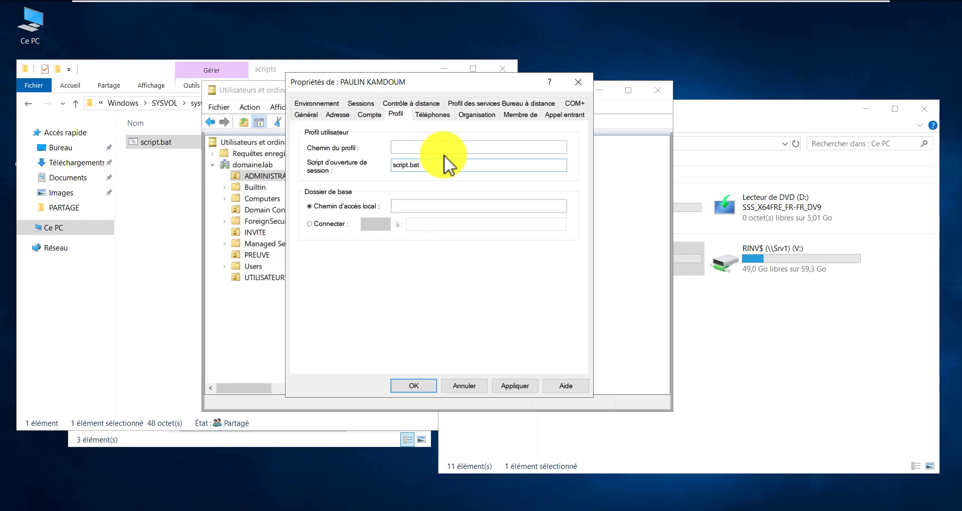
{"action": "left_click", "coordinate": [515, 386]}
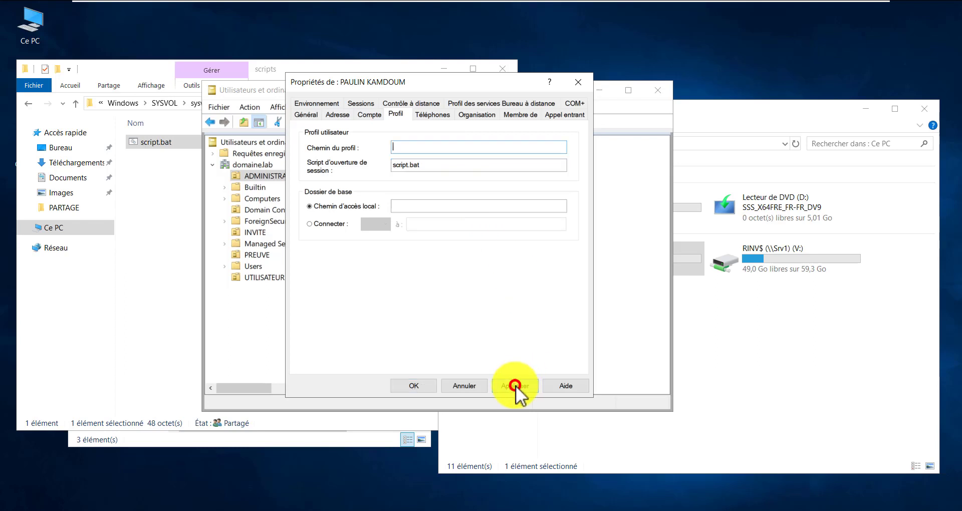
{"action": "left_click", "coordinate": [425, 386]}
Set script.bat as the first ADMINISTRATEUR user's logon script and leave the home folder empty
{"action": "double_click", "coordinate": [369, 169]}
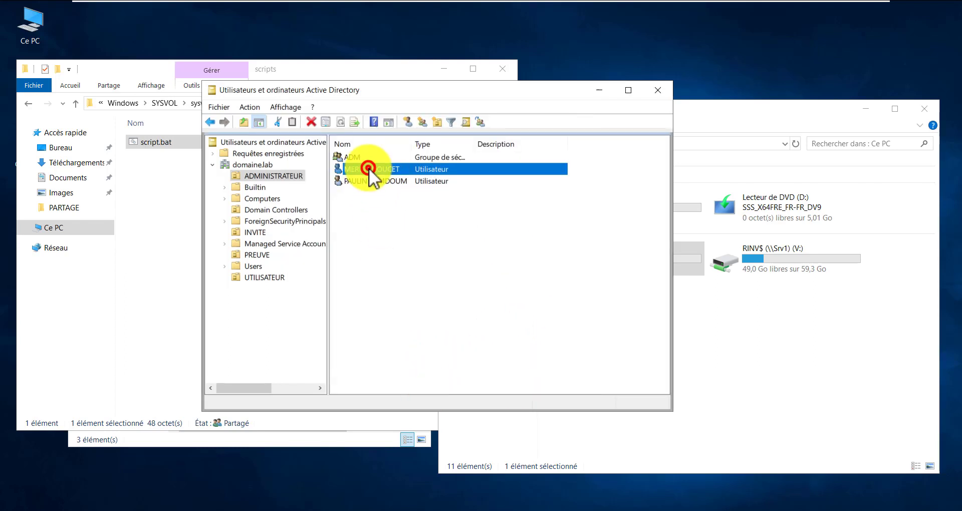
{"action": "left_click", "coordinate": [395, 115]}
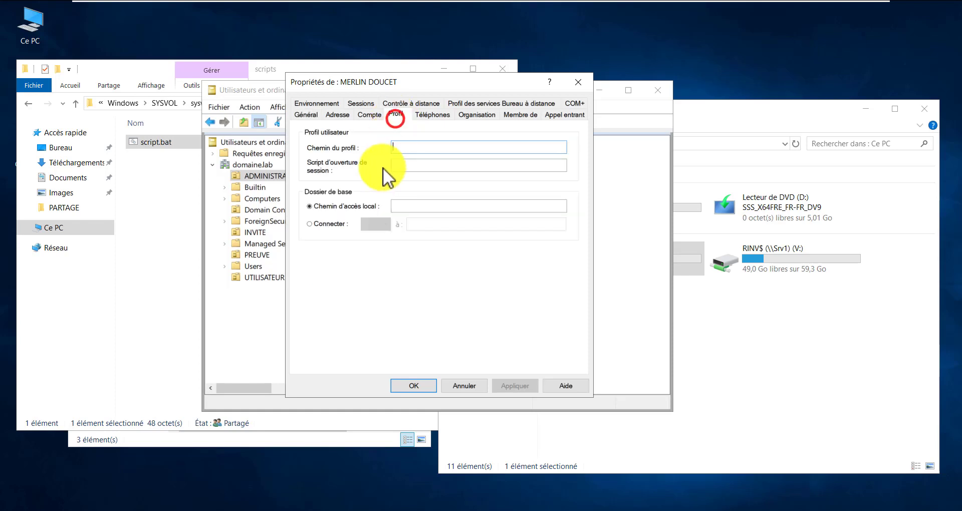
{"action": "left_click", "coordinate": [424, 206]}
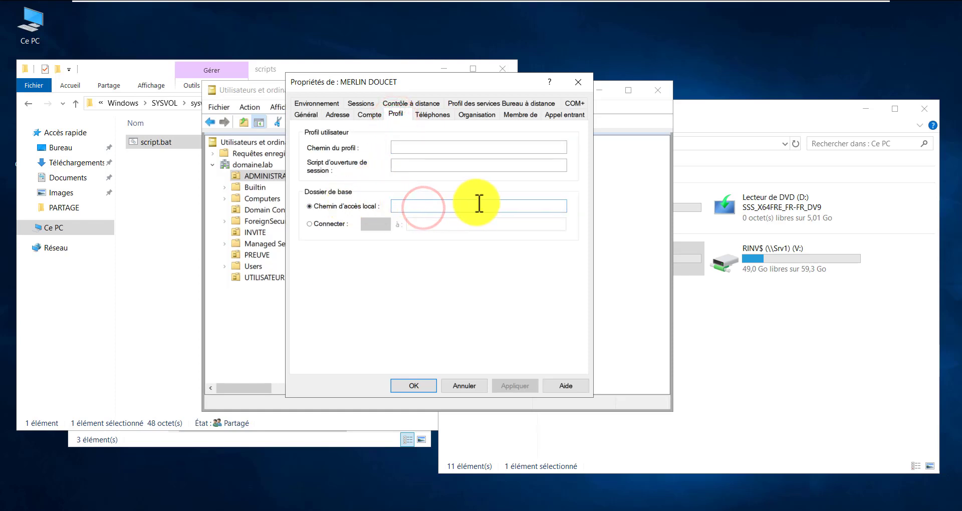
{"action": "type", "text": "script"}
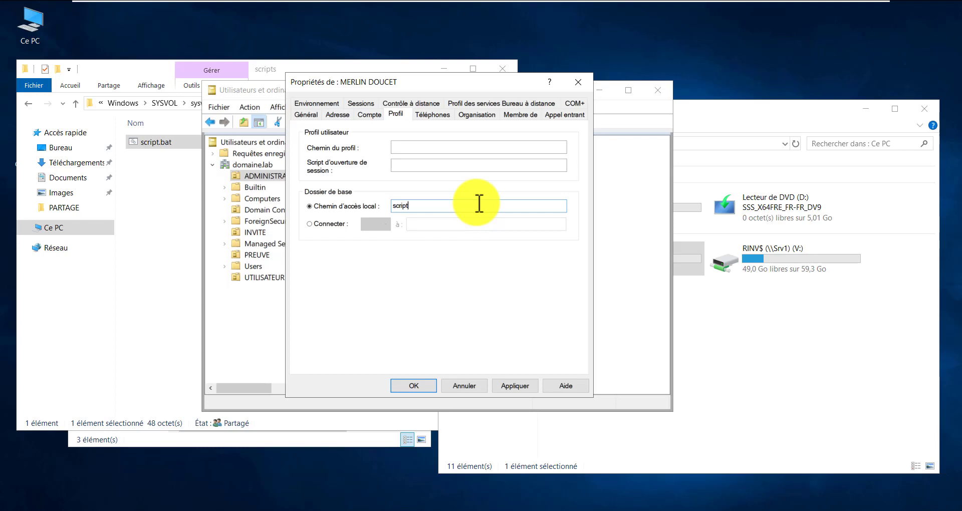
{"action": "key", "text": "BackSpace"}
{"action": "key", "text": "BackSpace"}
{"action": "key", "text": "BackSpace"}
{"action": "key", "text": "BackSpace"}
{"action": "left_click", "coordinate": [456, 165]}
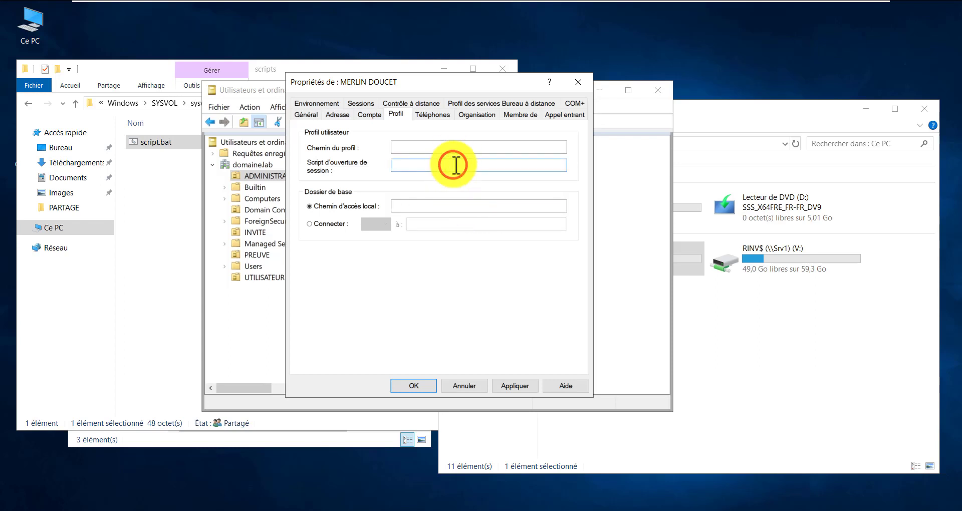
{"action": "type", "text": "script.bat"}
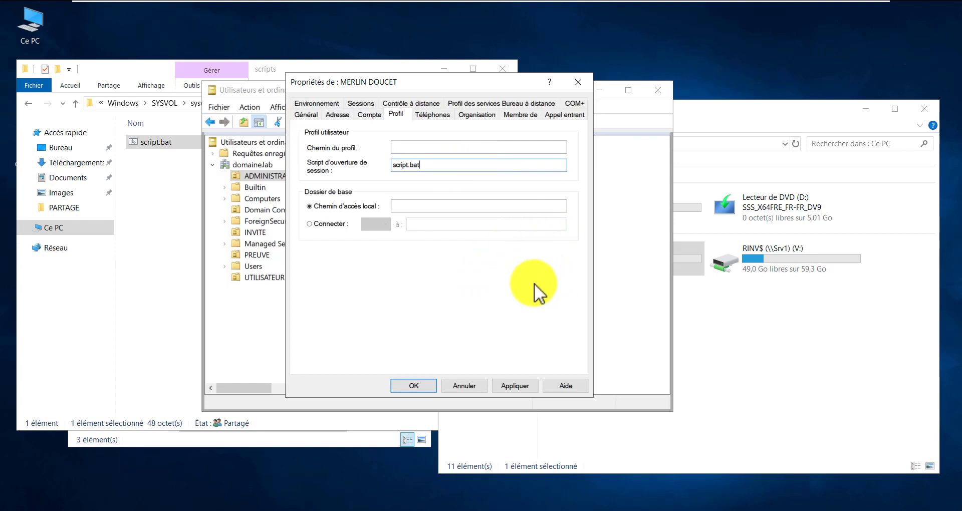
{"action": "left_click", "coordinate": [503, 386]}
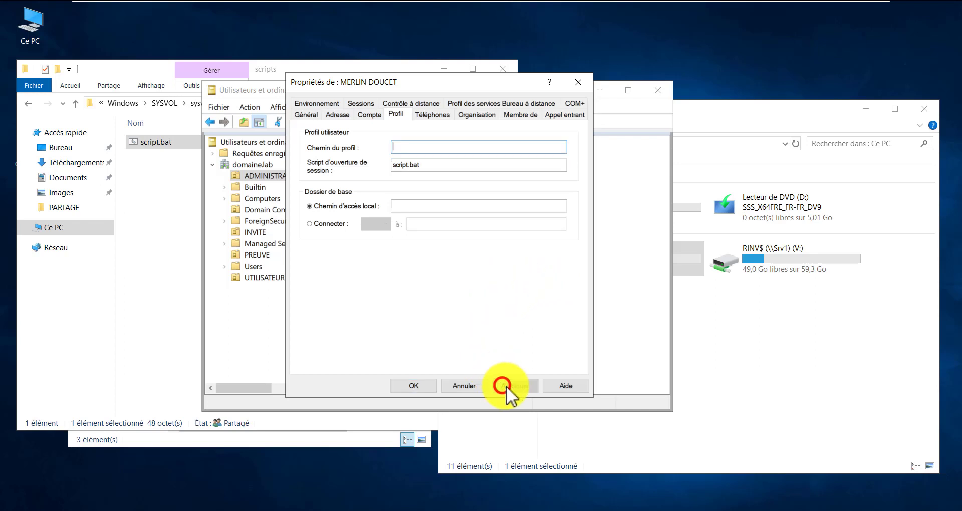
{"action": "left_click", "coordinate": [405, 387]}
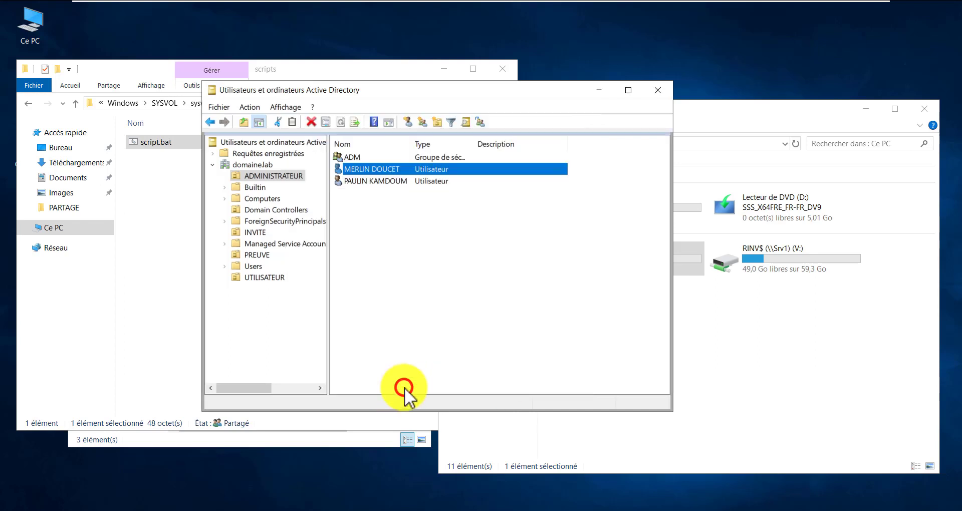
Disconnect the RADM$ and RINV$ network drives in Ce PC
{"action": "left_click", "coordinate": [425, 294]}
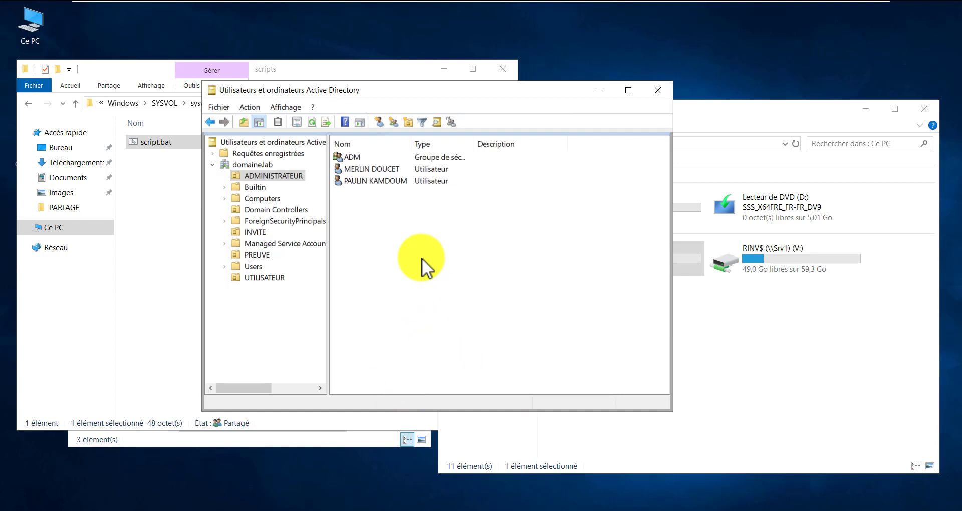
{"action": "left_click", "coordinate": [387, 169]}
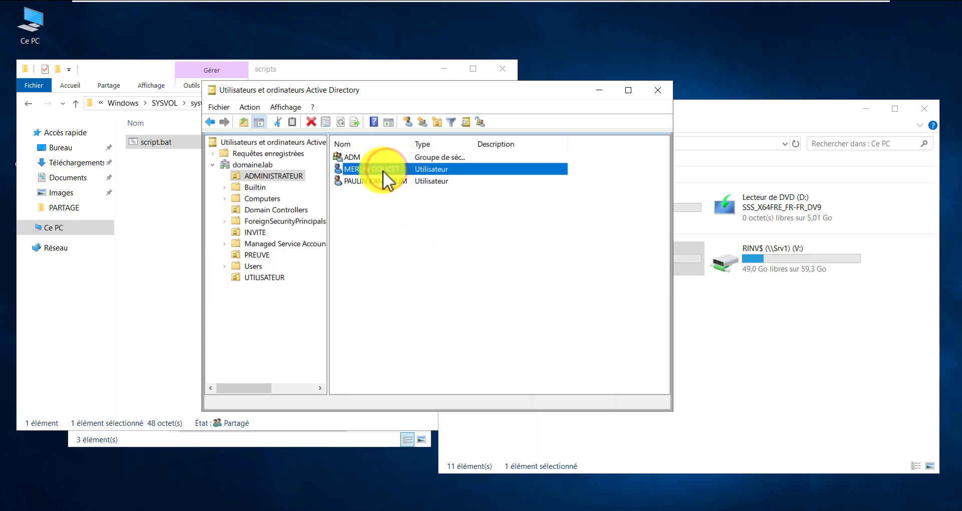
{"action": "left_click", "coordinate": [732, 346]}
{"action": "left_click_drag", "start_coordinate": [584, 322], "coordinate": [636, 261]}
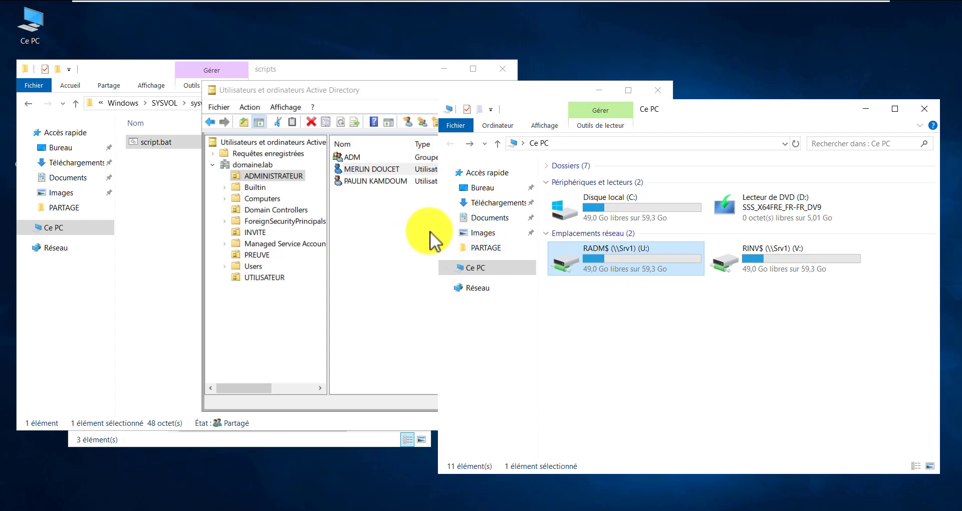
{"action": "right_click", "coordinate": [765, 214]}
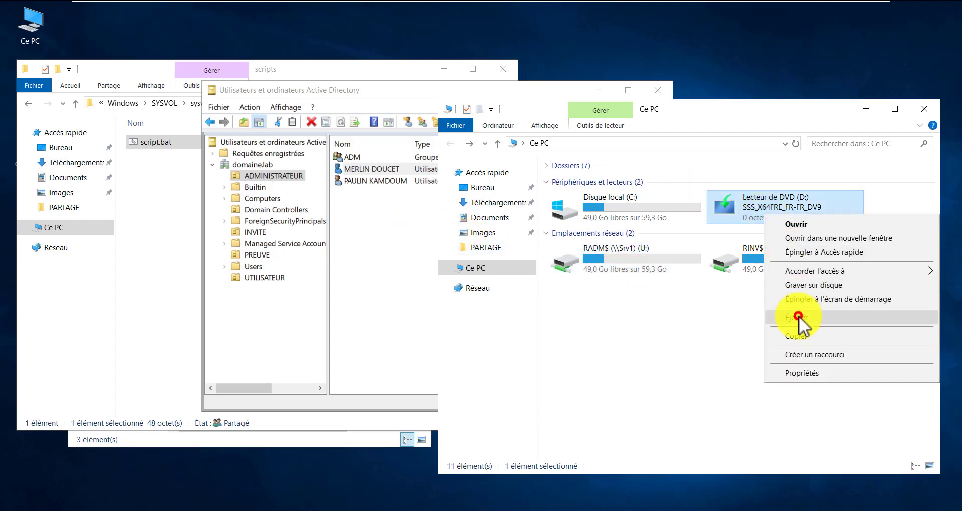
{"action": "left_click", "coordinate": [799, 317]}
{"action": "right_click", "coordinate": [619, 257]}
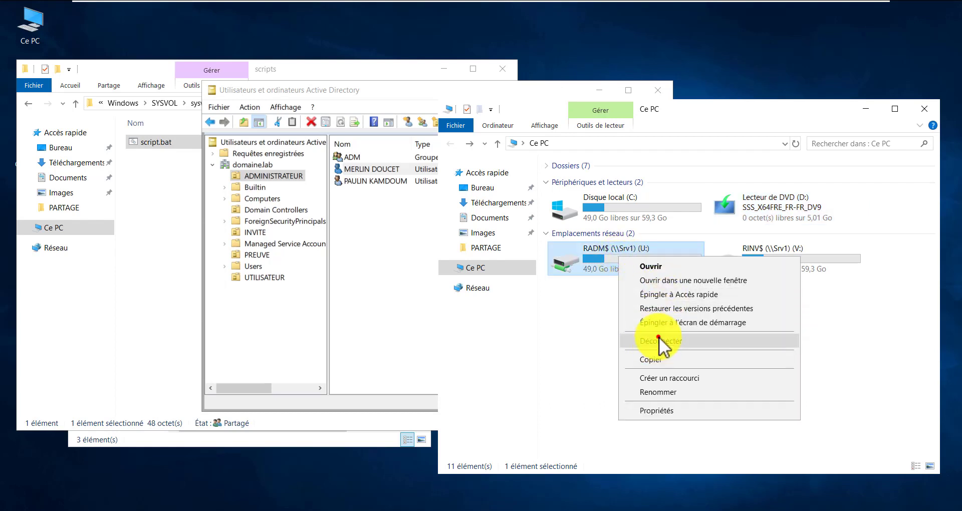
{"action": "left_click", "coordinate": [658, 339]}
{"action": "right_click", "coordinate": [611, 264]}
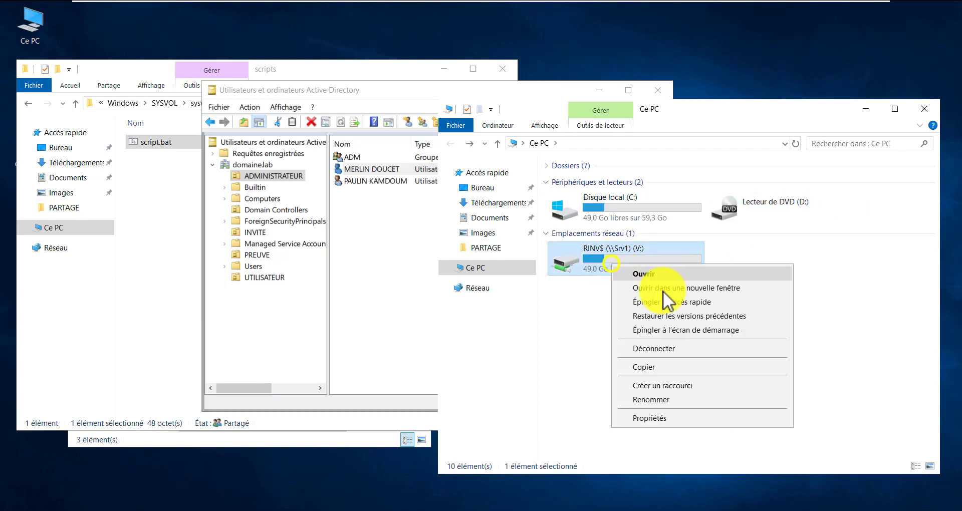
{"action": "left_click", "coordinate": [652, 349]}
Close the scripts, Ce PC and PARTAGE Explorer windows, keeping Active Directory open
{"action": "left_click", "coordinate": [368, 259]}
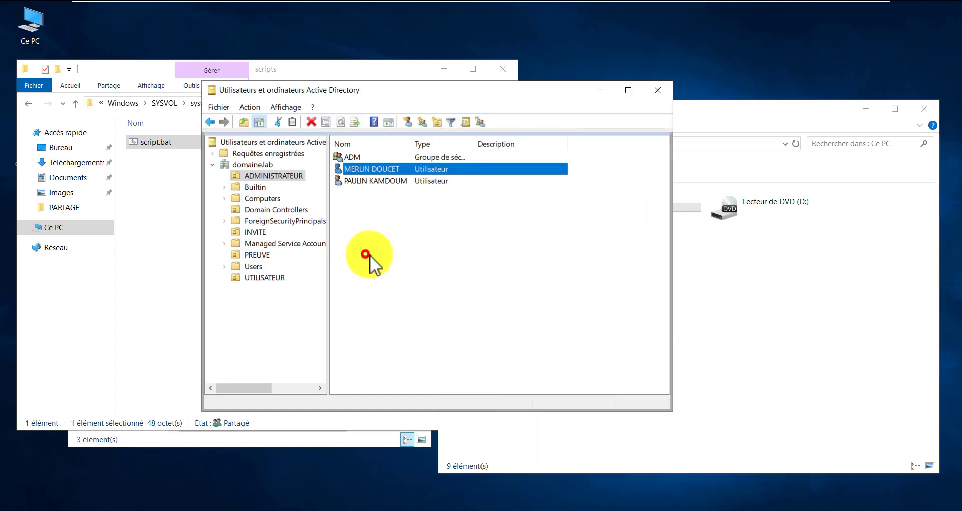
{"action": "left_click", "coordinate": [413, 282]}
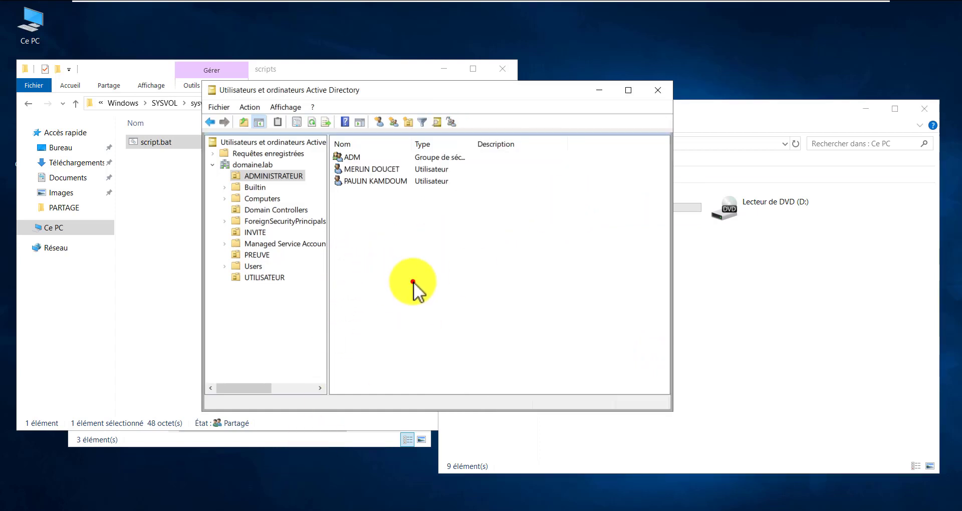
{"action": "left_click", "coordinate": [147, 194]}
{"action": "left_click", "coordinate": [506, 70]}
{"action": "left_click", "coordinate": [860, 271]}
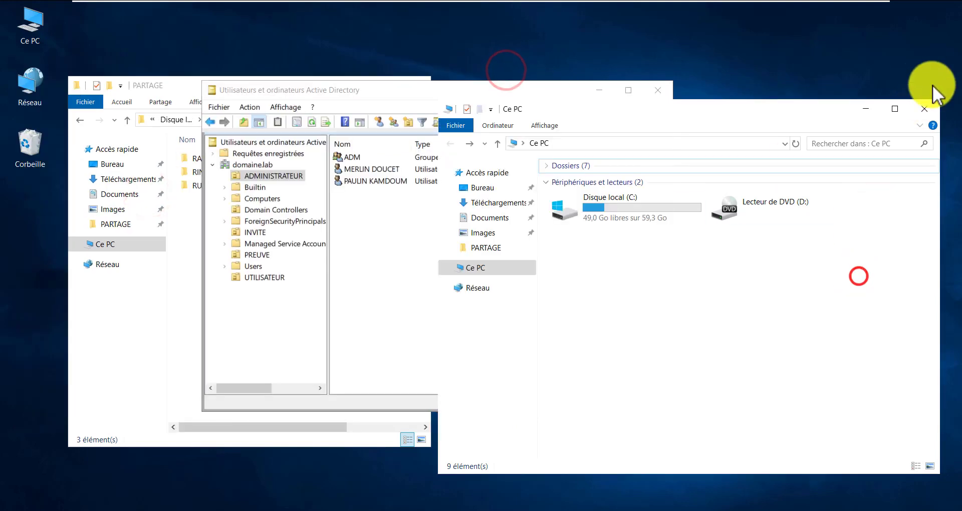
{"action": "left_click", "coordinate": [927, 102]}
{"action": "left_click", "coordinate": [141, 85]}
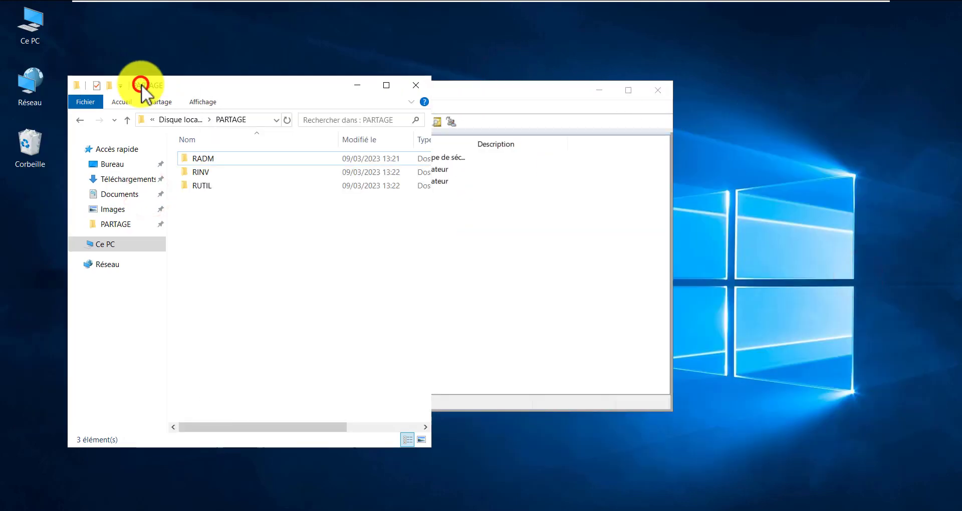
{"action": "left_click", "coordinate": [421, 88]}
{"action": "left_click", "coordinate": [848, 193]}
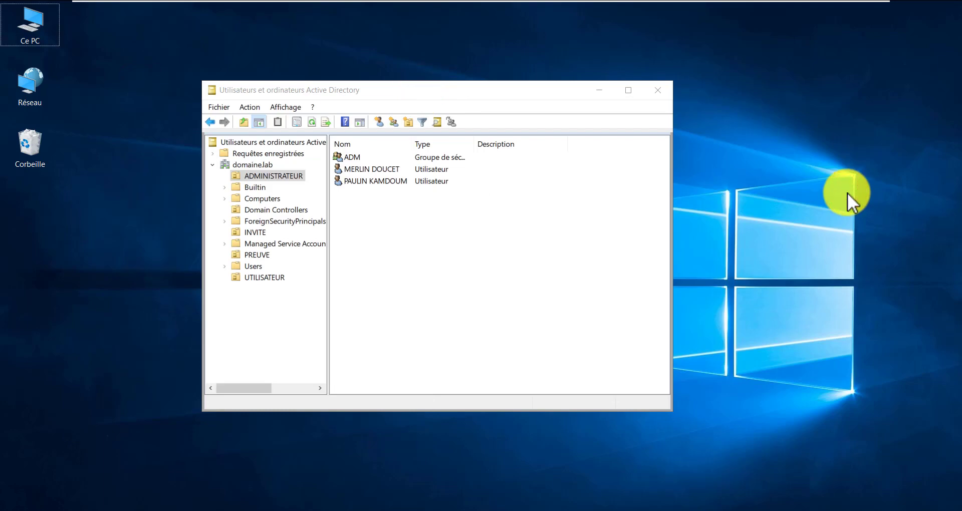
Run gpupdate /force in a command prompt launched from Run
{"action": "key", "text": "super+r"}
{"action": "key", "text": "Return"}
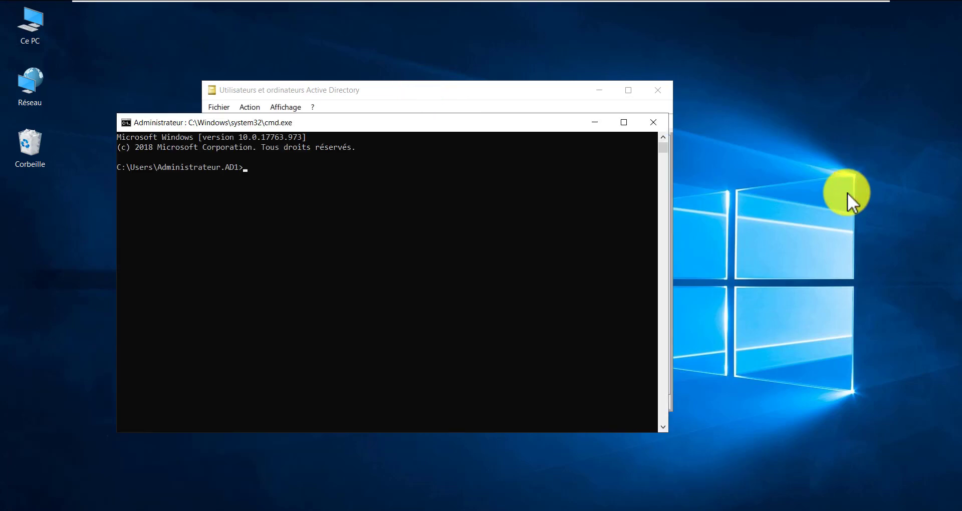
{"action": "type", "text": "gpupdate /"}
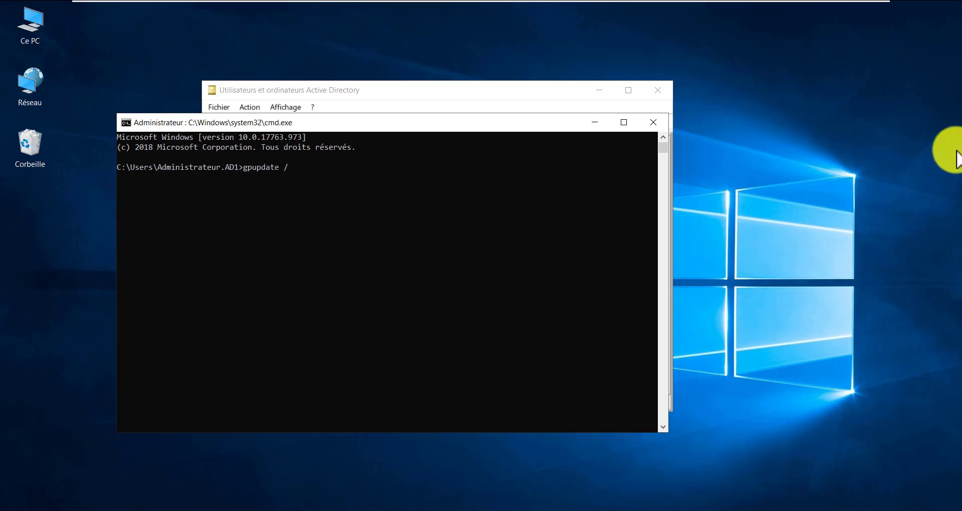
{"action": "type", "text": "force"}
{"action": "key", "text": "Return"}
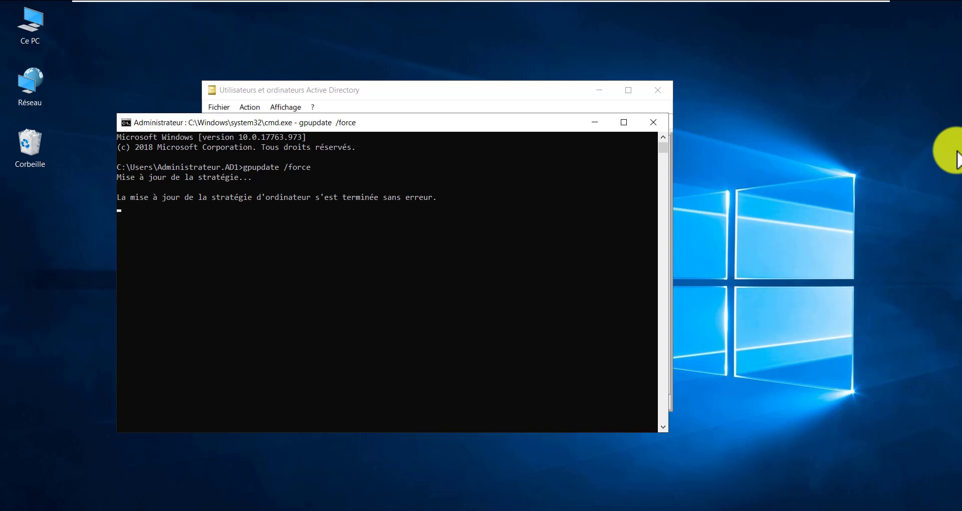
Minimize the command prompt and the Active Directory console
{"action": "left_click", "coordinate": [302, 206]}
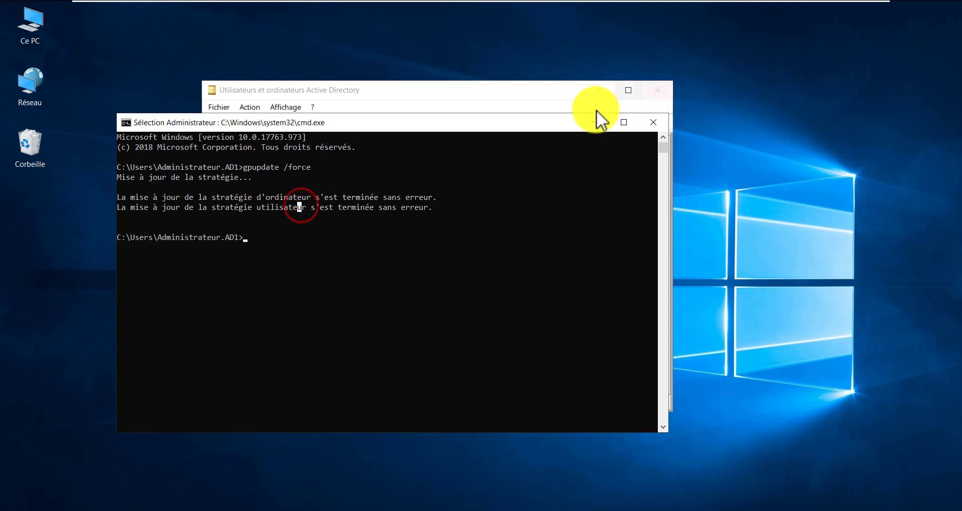
{"action": "left_click", "coordinate": [589, 125]}
{"action": "left_click", "coordinate": [600, 91]}
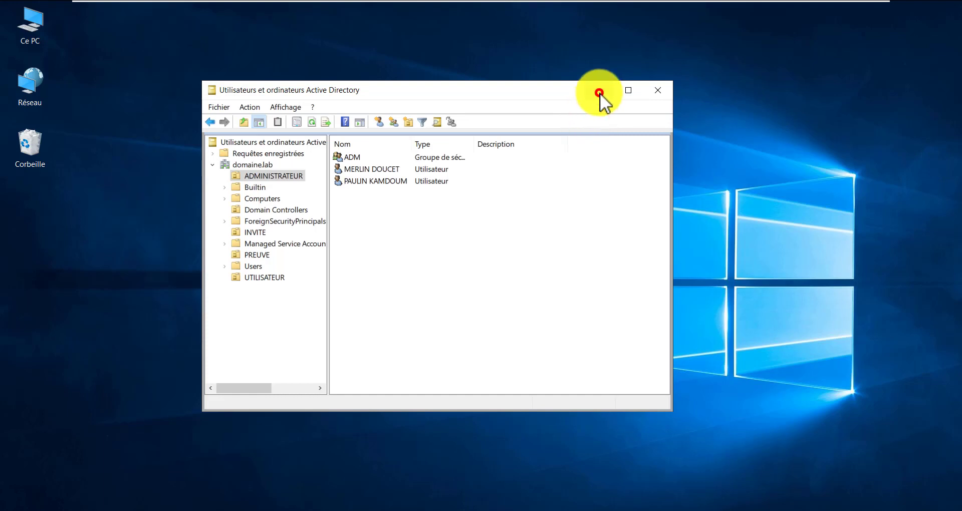
{"action": "left_click_drag", "start_coordinate": [603, 99], "coordinate": [471, 230]}
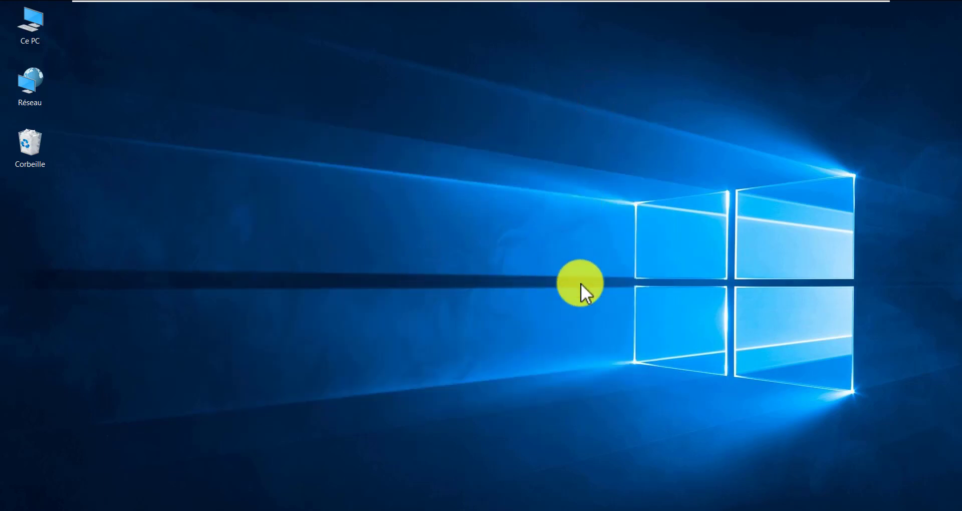
Stop and restart the top Windows 10 node in GNS3, then switch to the Windows 10v3 VM
{"action": "mouse_move", "coordinate": [710, 2]}
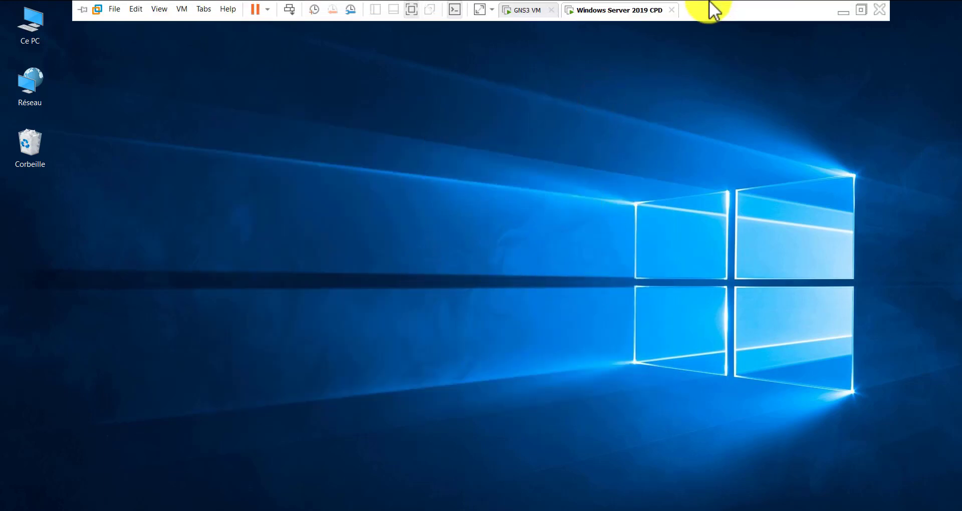
{"action": "left_click", "coordinate": [843, 12]}
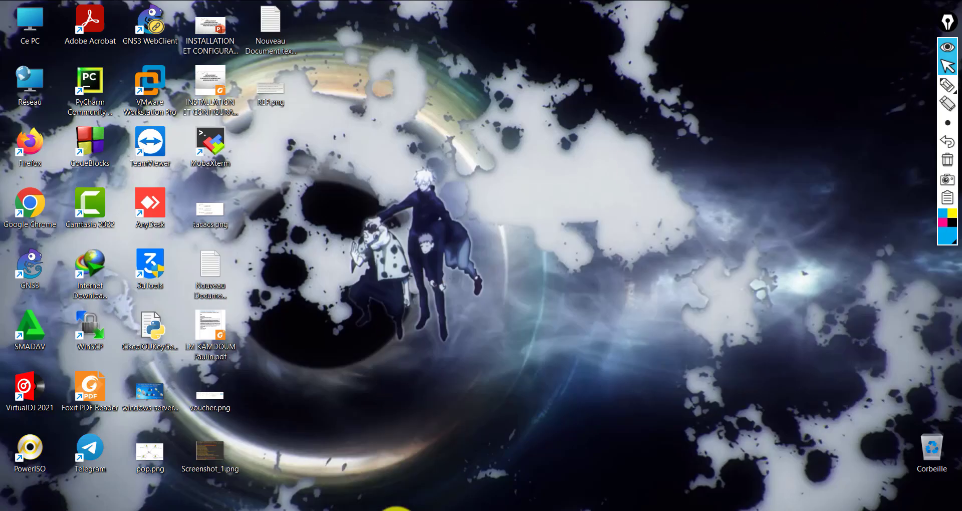
{"action": "left_click", "coordinate": [396, 509]}
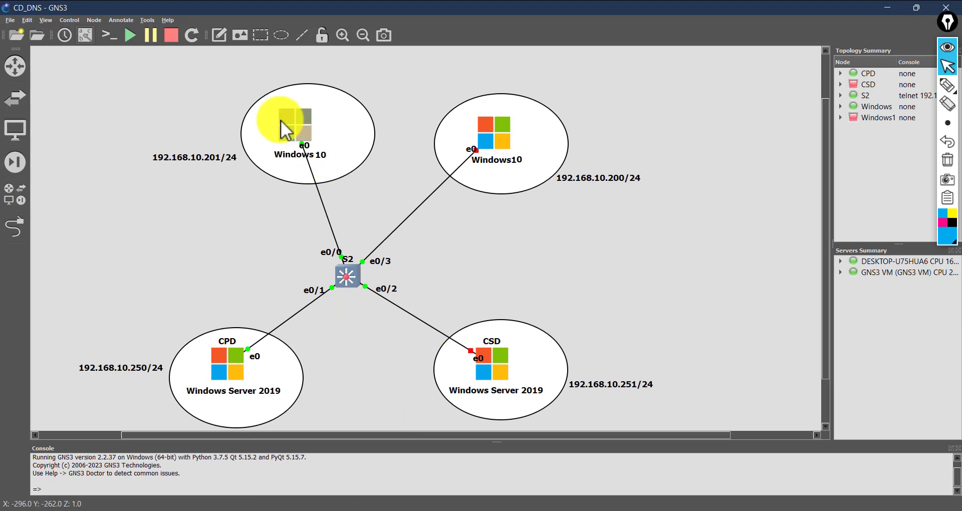
{"action": "right_click", "coordinate": [286, 131]}
{"action": "left_click", "coordinate": [313, 172]}
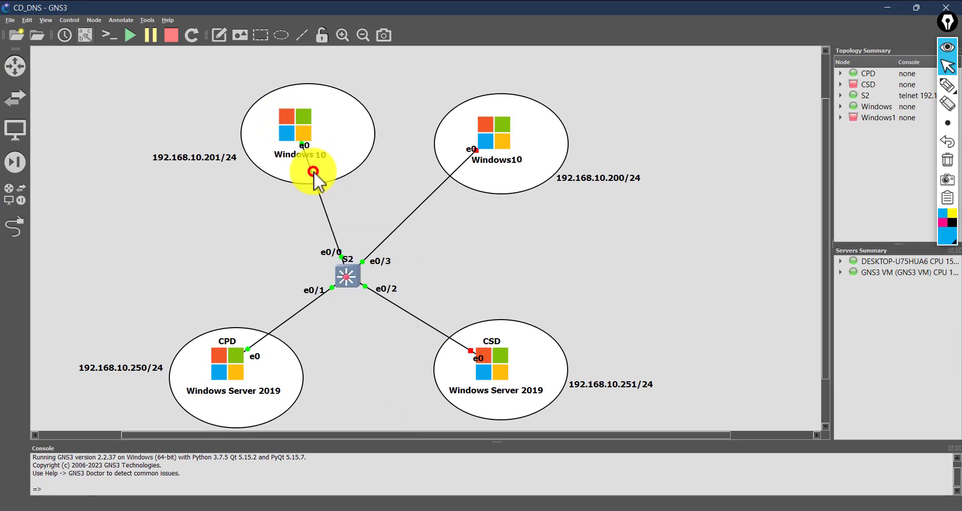
{"action": "right_click", "coordinate": [299, 132]}
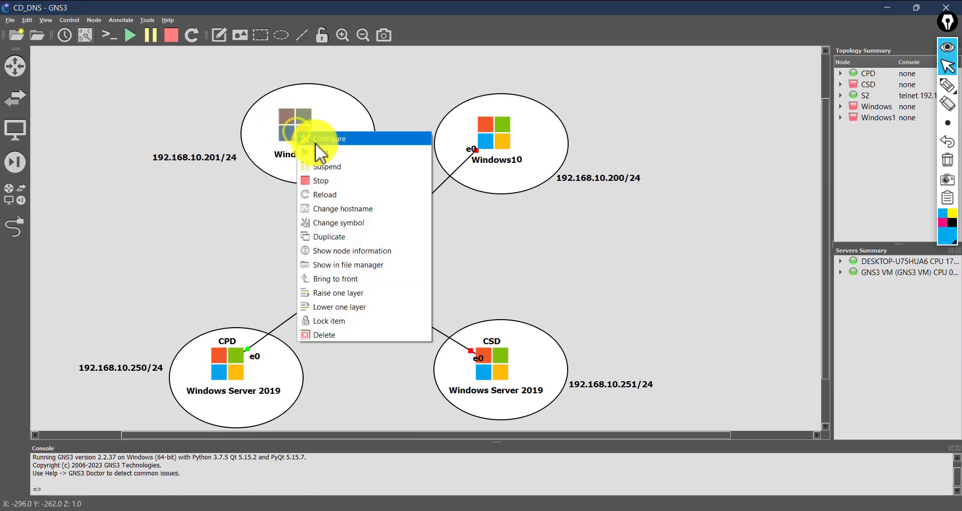
{"action": "left_click", "coordinate": [317, 151]}
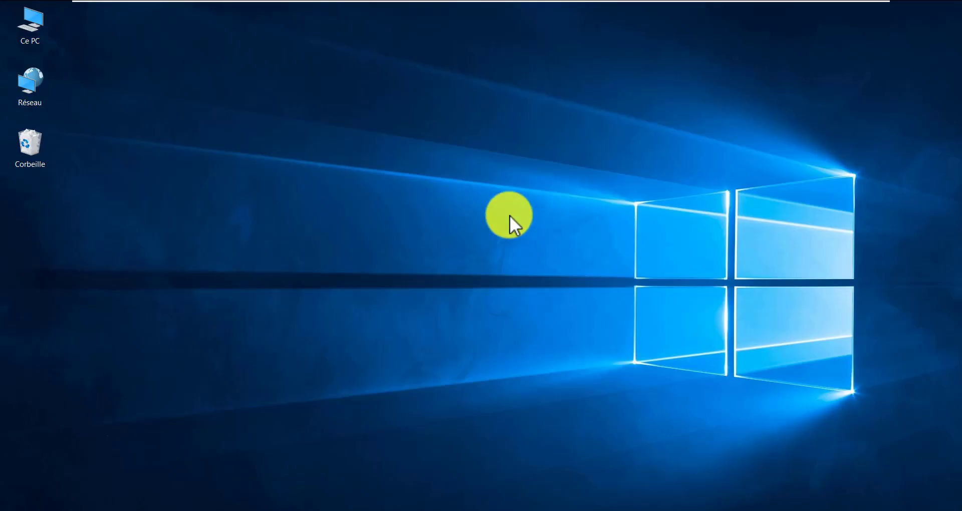
{"action": "left_click", "coordinate": [554, 1]}
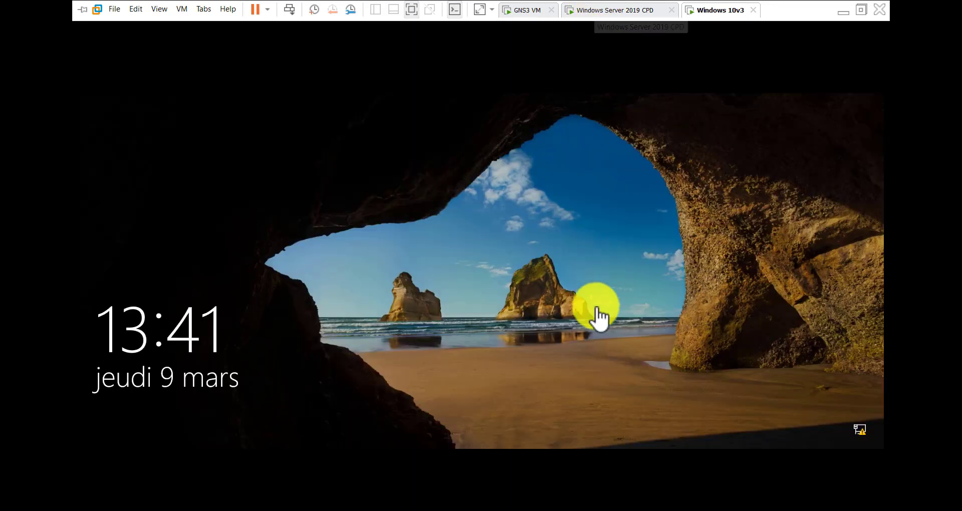
Unlock the Windows 10v3 VM and sign in with the existing domain user's password
{"action": "left_click", "coordinate": [286, 307]}
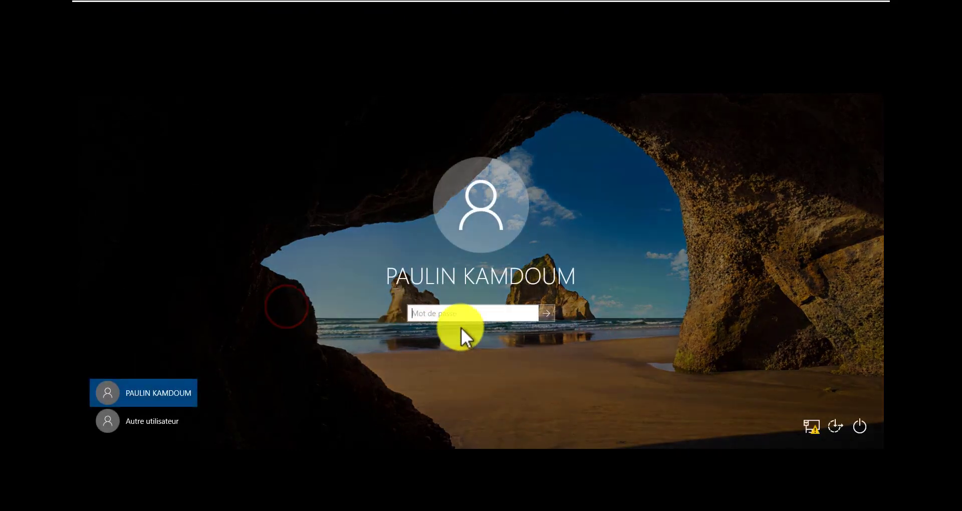
{"action": "left_click", "coordinate": [456, 312]}
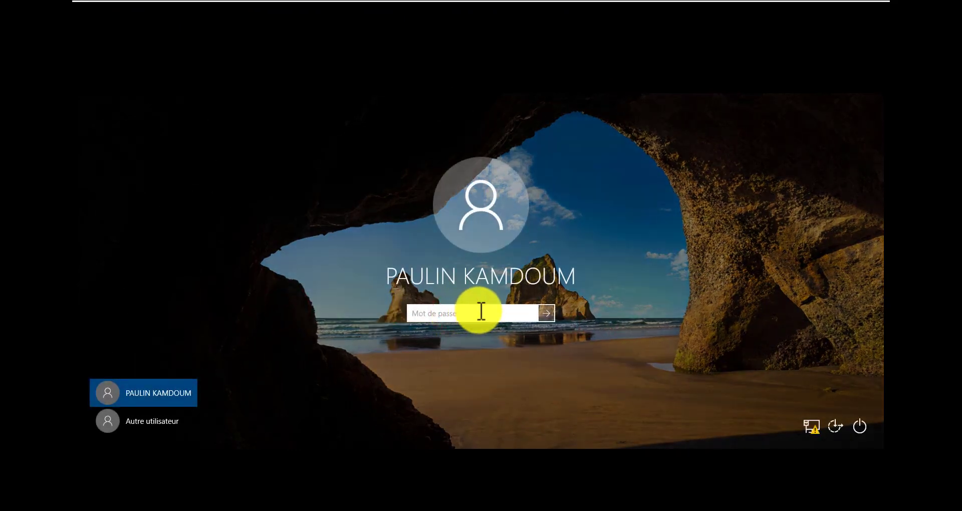
{"action": "type", "text": "••••"}
{"action": "key", "text": "Return"}
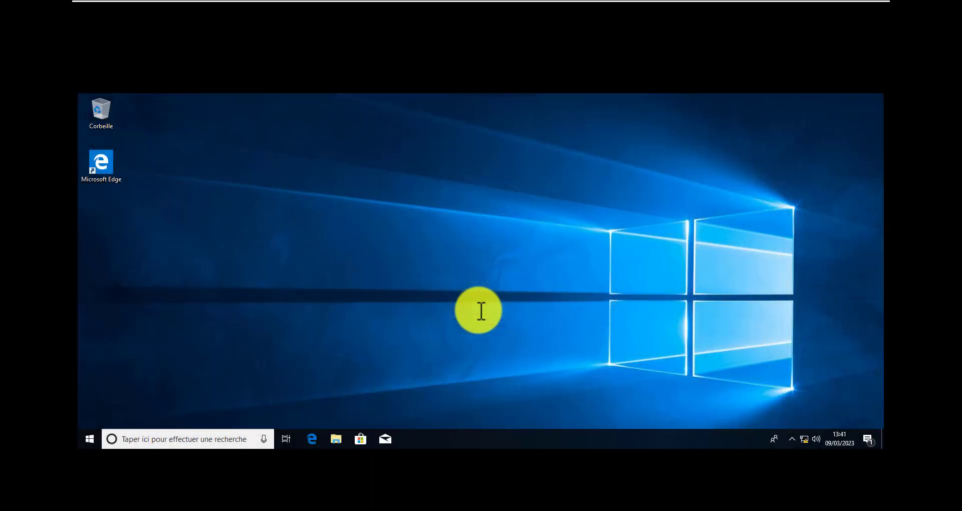
{"action": "left_click_drag", "start_coordinate": [441, 199], "coordinate": [350, 294]}
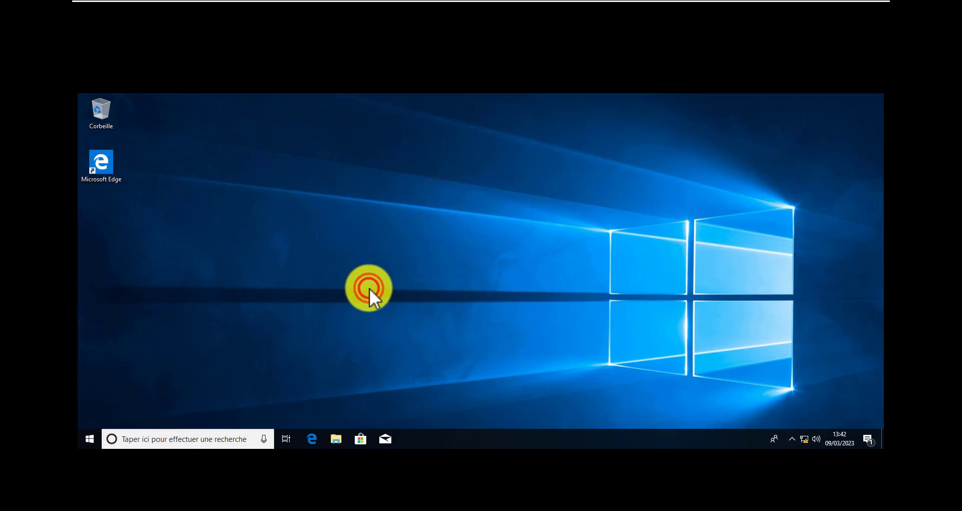
Return the Windows 10v3 VM to full screen and dismiss the blurry-apps prompt
{"action": "mouse_move", "coordinate": [502, 3]}
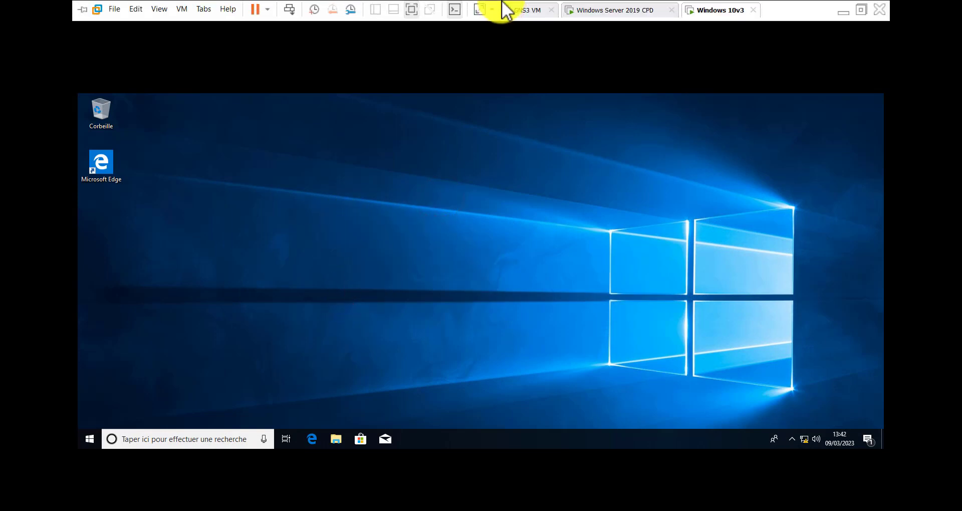
{"action": "left_click", "coordinate": [858, 10]}
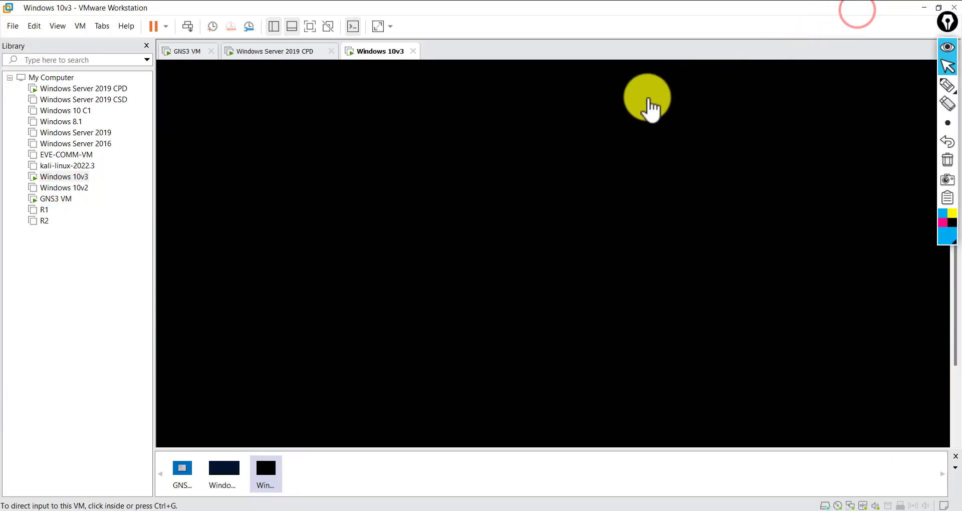
{"action": "left_click", "coordinate": [308, 28]}
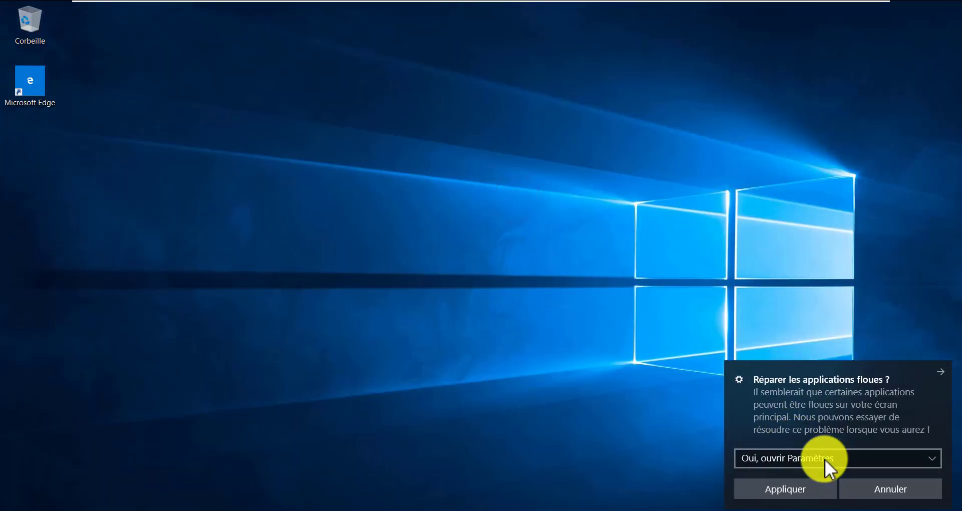
{"action": "left_click", "coordinate": [874, 485]}
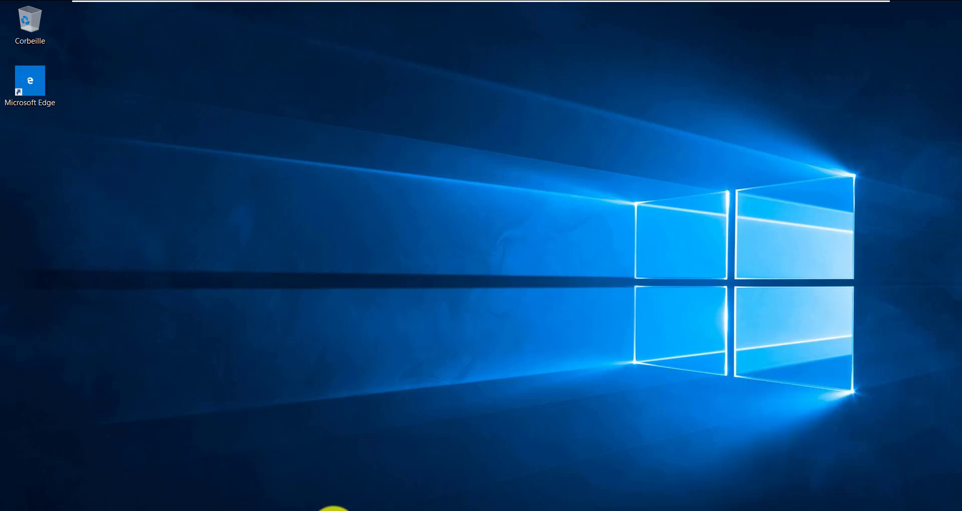
Eject the installation disc from DVD drive D: in Ce PC
{"action": "key", "text": "super+e"}
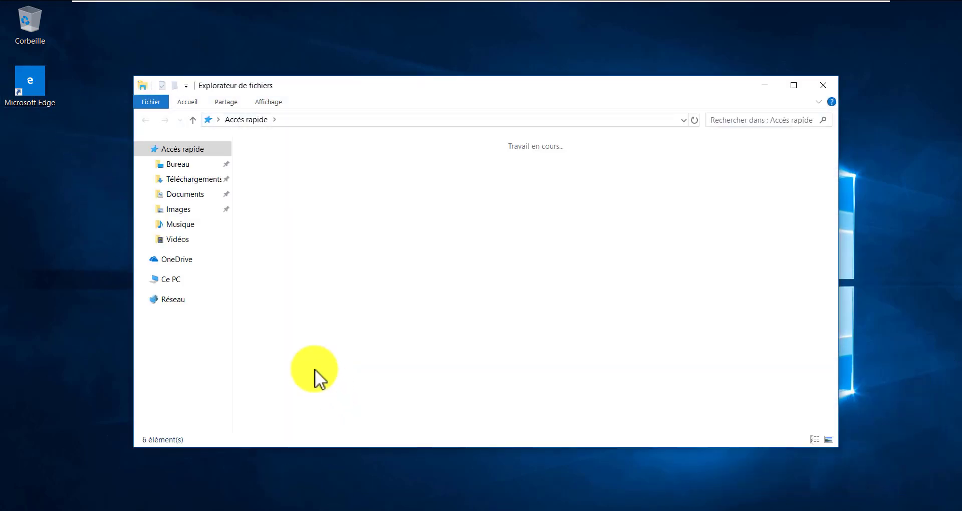
{"action": "left_click", "coordinate": [175, 280]}
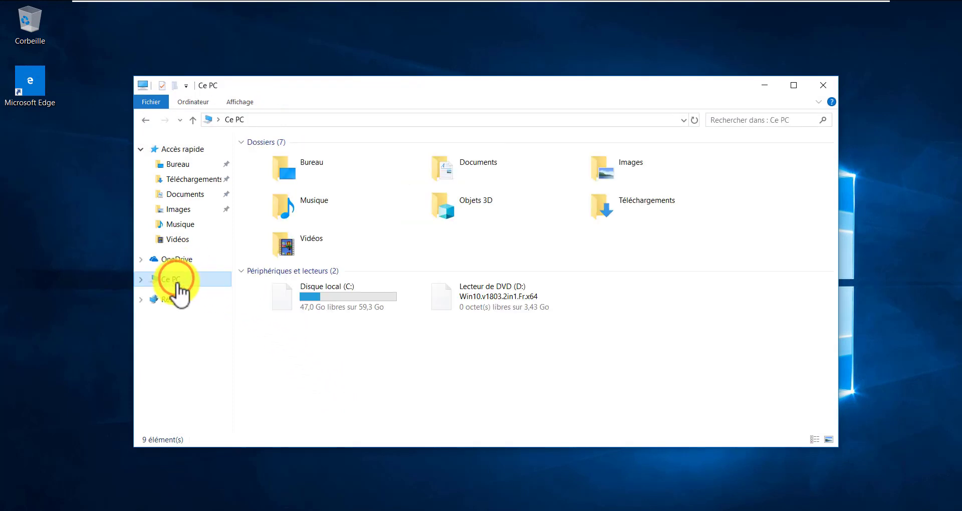
{"action": "left_click", "coordinate": [494, 296]}
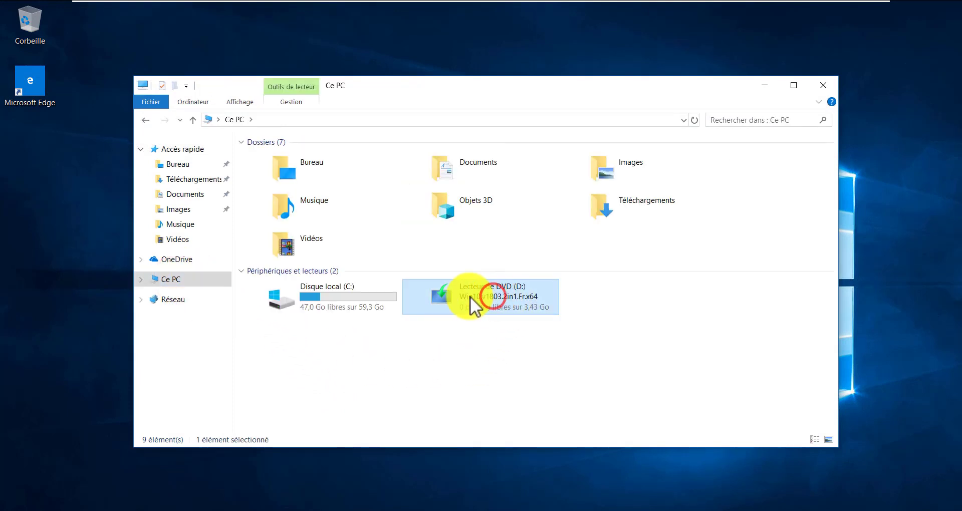
{"action": "right_click", "coordinate": [469, 296]}
{"action": "right_click", "coordinate": [477, 300]}
{"action": "left_click", "coordinate": [506, 411]}
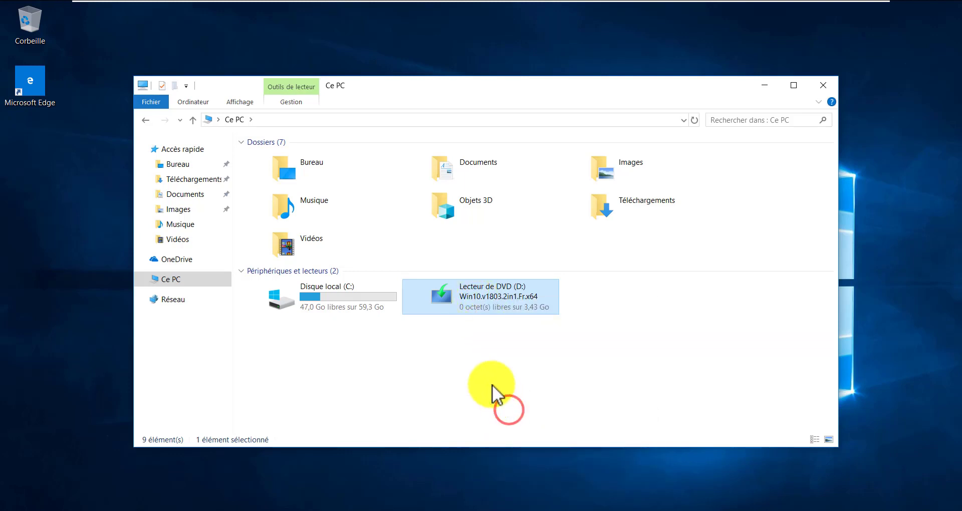
{"action": "left_click", "coordinate": [477, 379]}
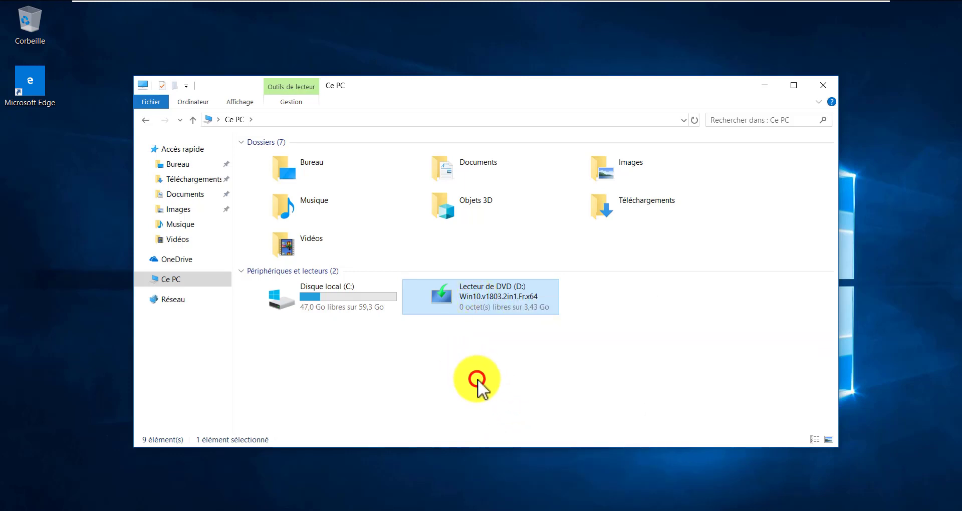
Sign out of the current session via the Win+X menu
{"action": "left_click", "coordinate": [1, 510]}
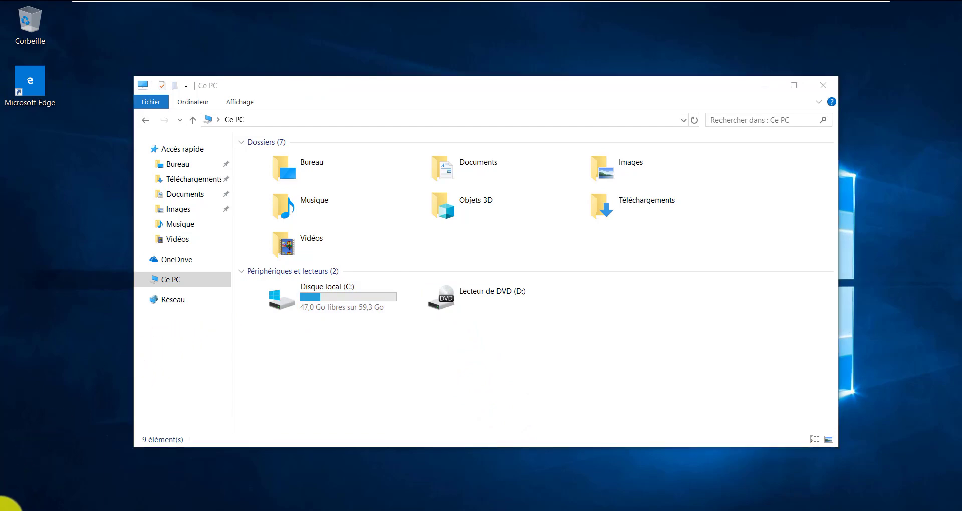
{"action": "right_click", "coordinate": [10, 504]}
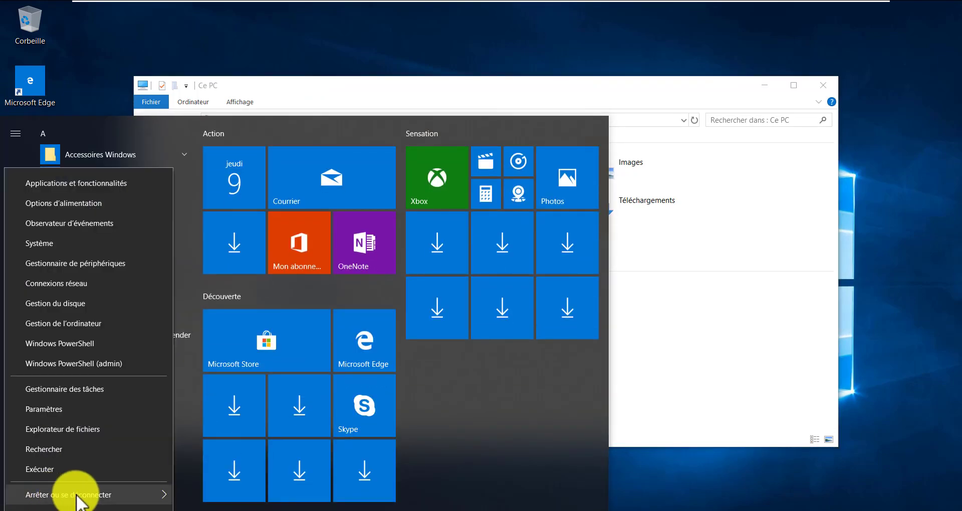
{"action": "mouse_move", "coordinate": [166, 496]}
{"action": "left_click", "coordinate": [230, 436]}
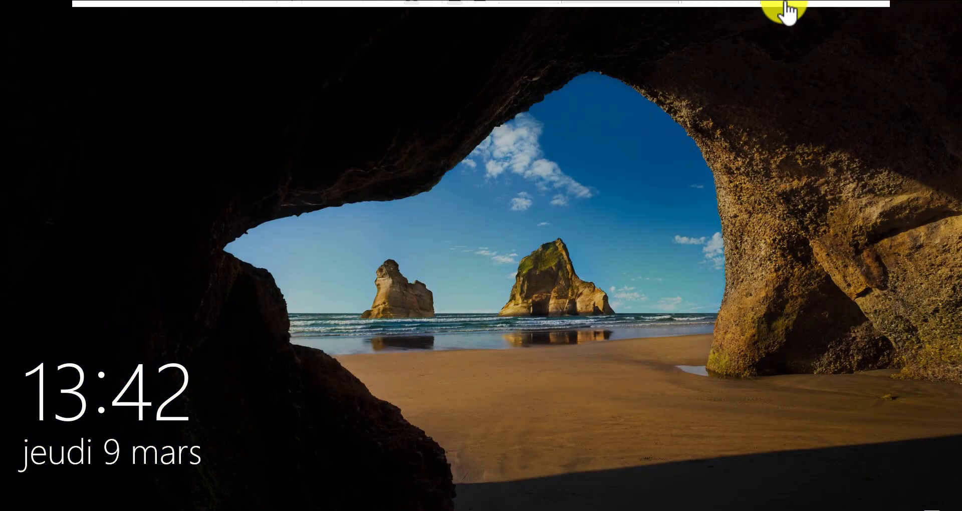
On the Windows Server 2019 CPD VM, view and select a user in the INVITE OU
{"action": "left_click", "coordinate": [621, 10]}
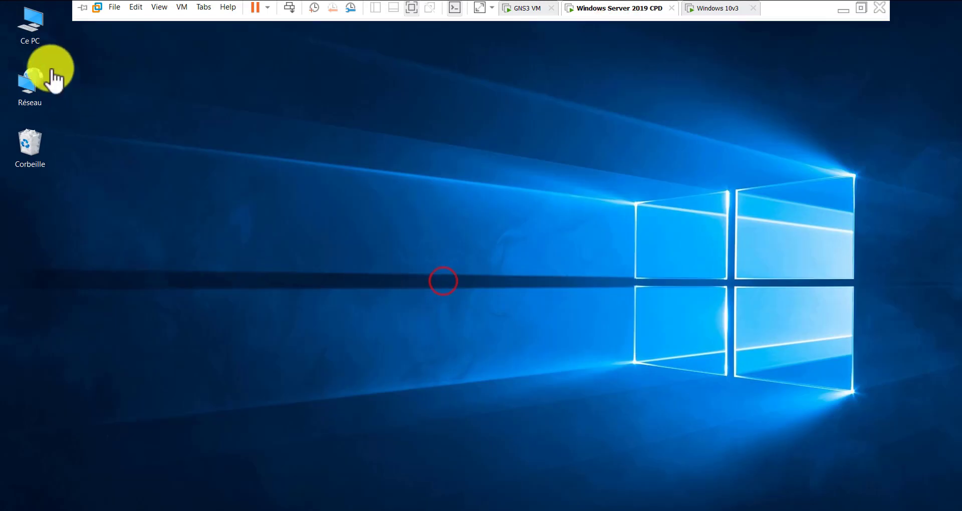
{"action": "double_click", "coordinate": [36, 31]}
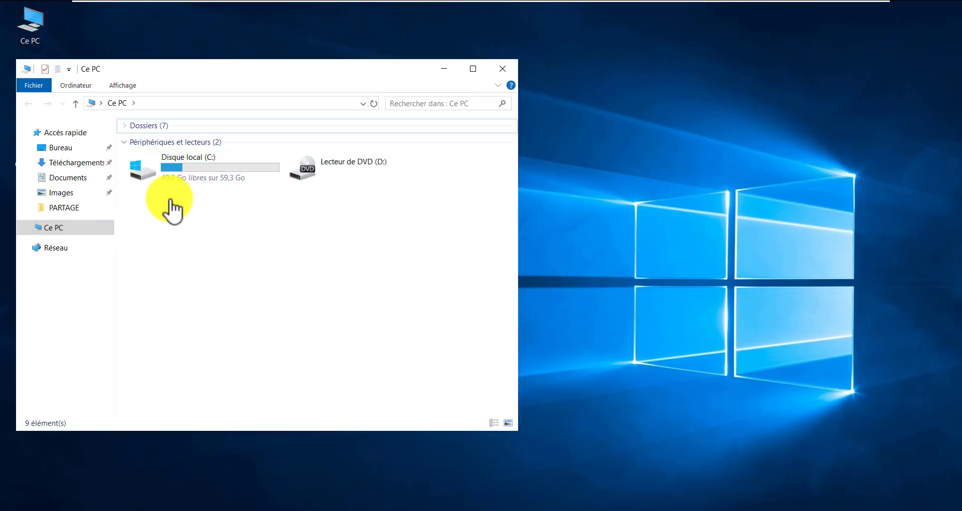
{"action": "left_click", "coordinate": [213, 508]}
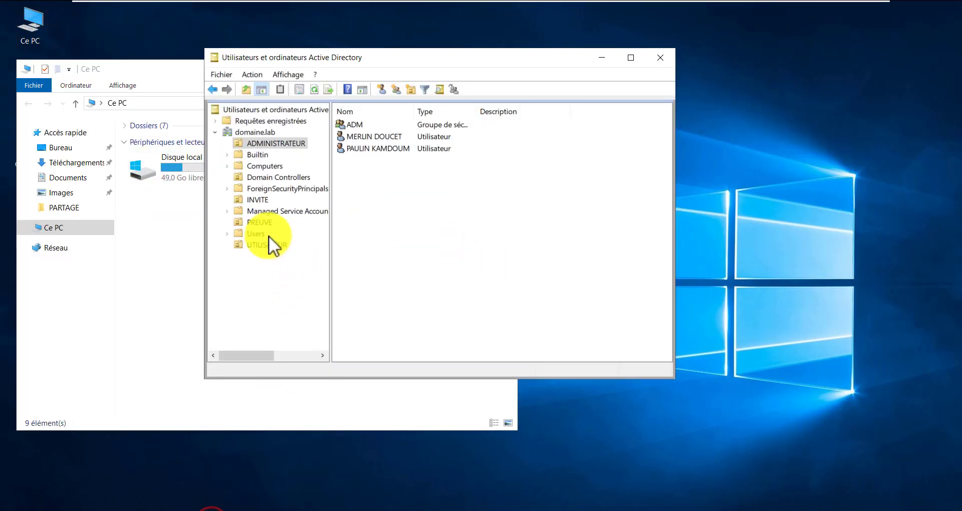
{"action": "left_click", "coordinate": [259, 200]}
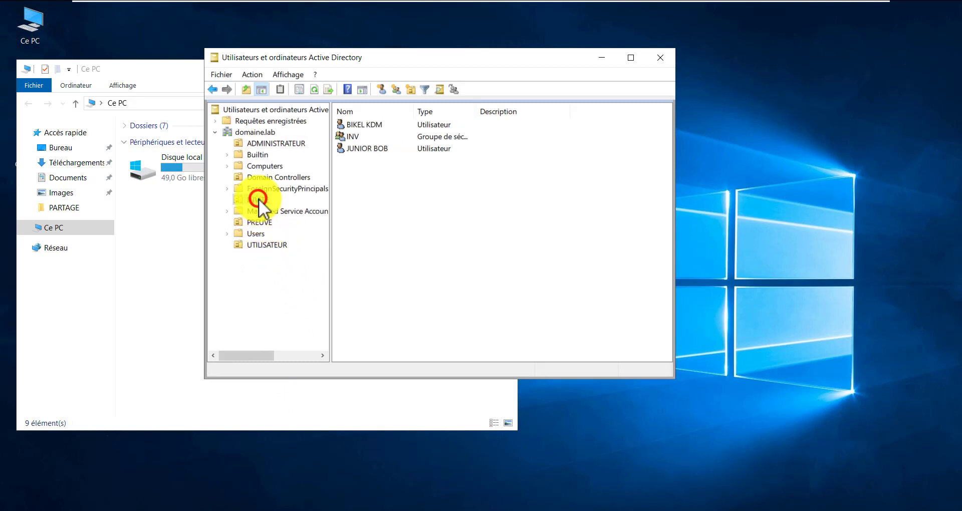
{"action": "left_click", "coordinate": [362, 149]}
Switch back to the Windows 10v3 VM and bring up its sign-in screen
{"action": "mouse_move", "coordinate": [825, 3]}
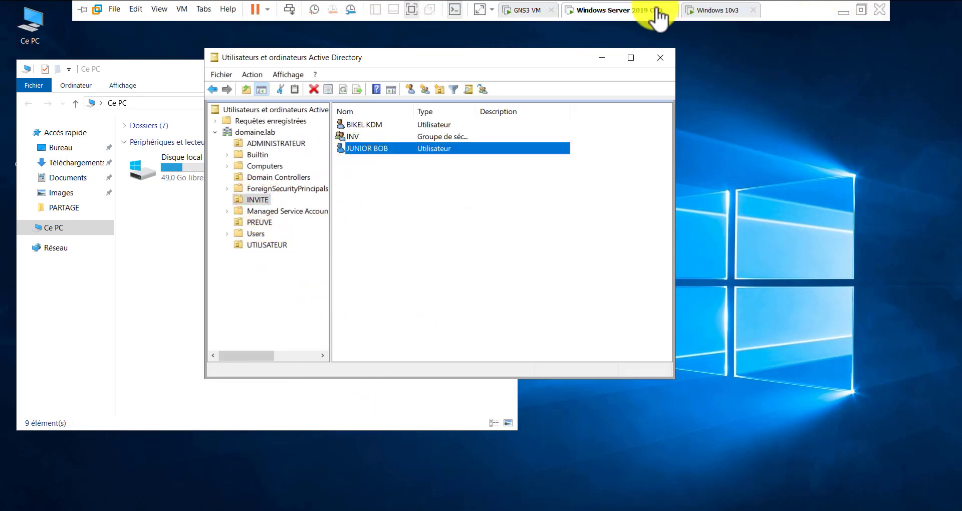
{"action": "left_click", "coordinate": [722, 10]}
{"action": "left_click", "coordinate": [361, 313]}
{"action": "left_click", "coordinate": [318, 416]}
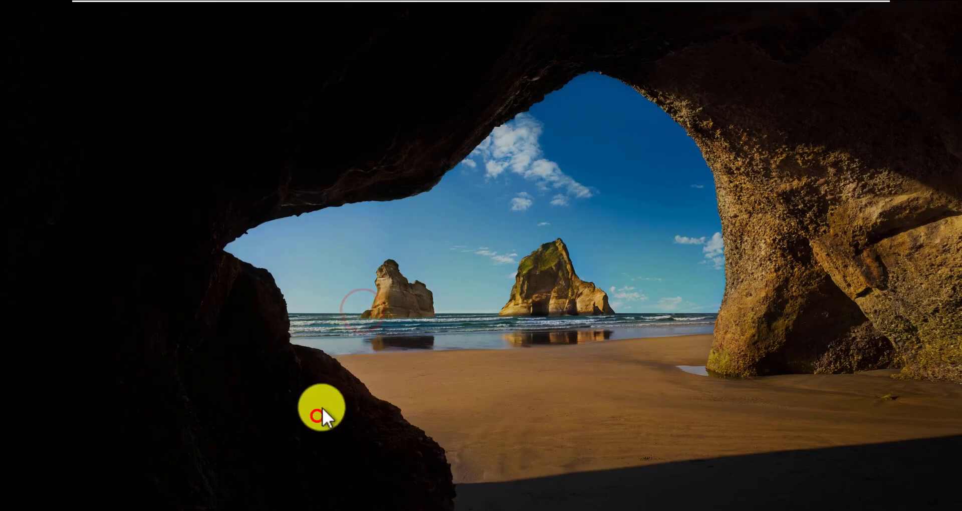
Sign in via Autre utilisateur with the new INVITE user's username and password
{"action": "left_click", "coordinate": [116, 507]}
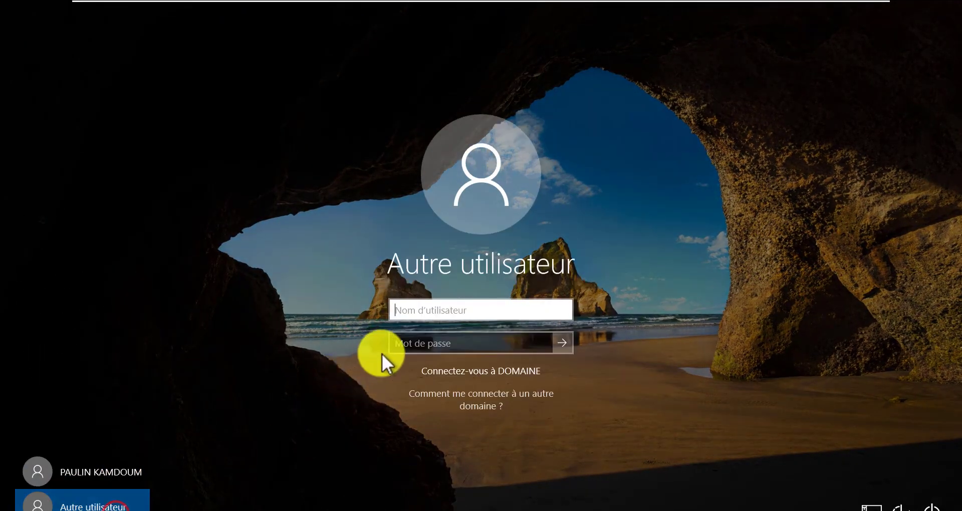
{"action": "left_click", "coordinate": [455, 317]}
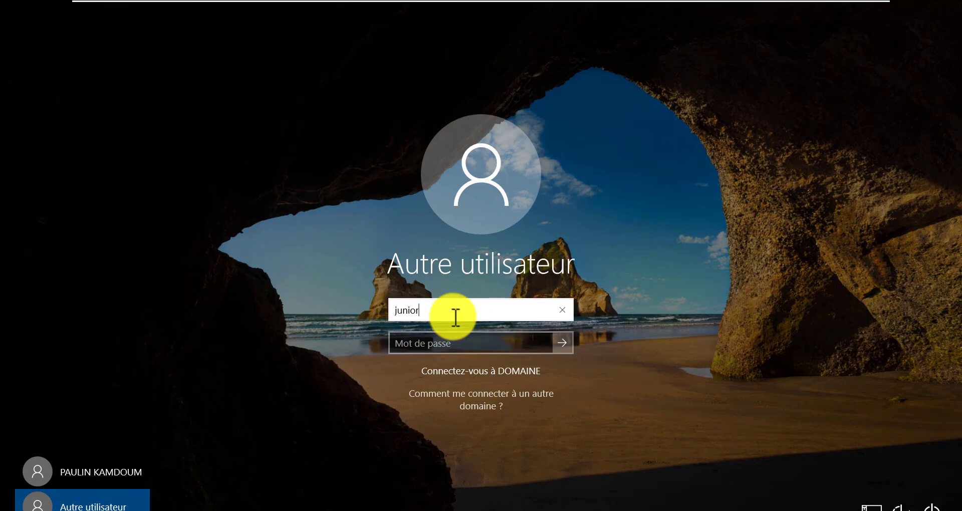
{"action": "key", "text": "Tab"}
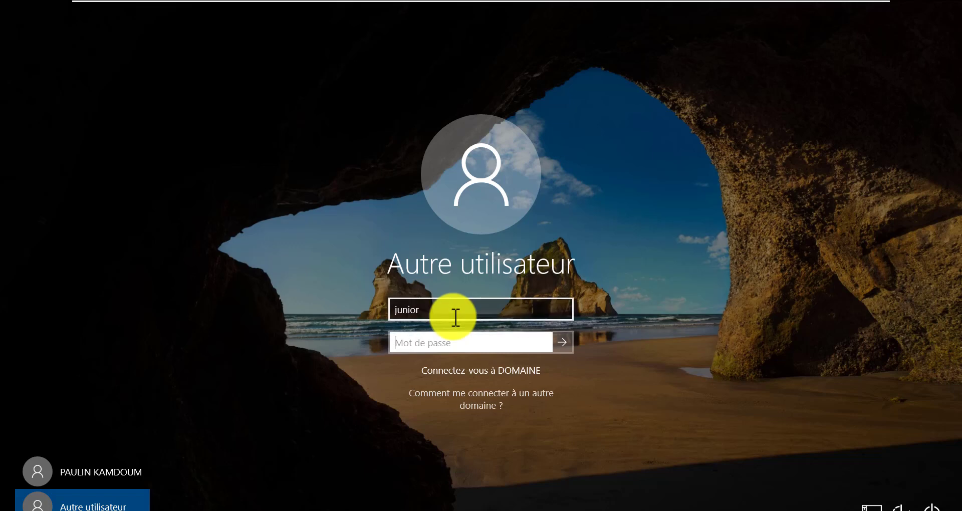
{"action": "type", "text": "•••"}
{"action": "key", "text": "Return"}
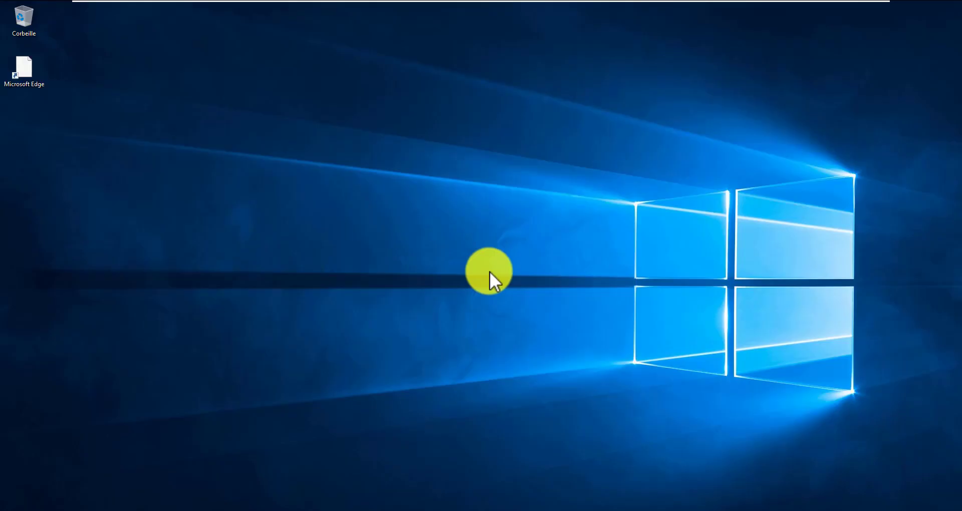
Open the mapped RINV$ (U:) network drive from Ce PC
{"action": "left_click_drag", "start_coordinate": [325, 185], "coordinate": [249, 233]}
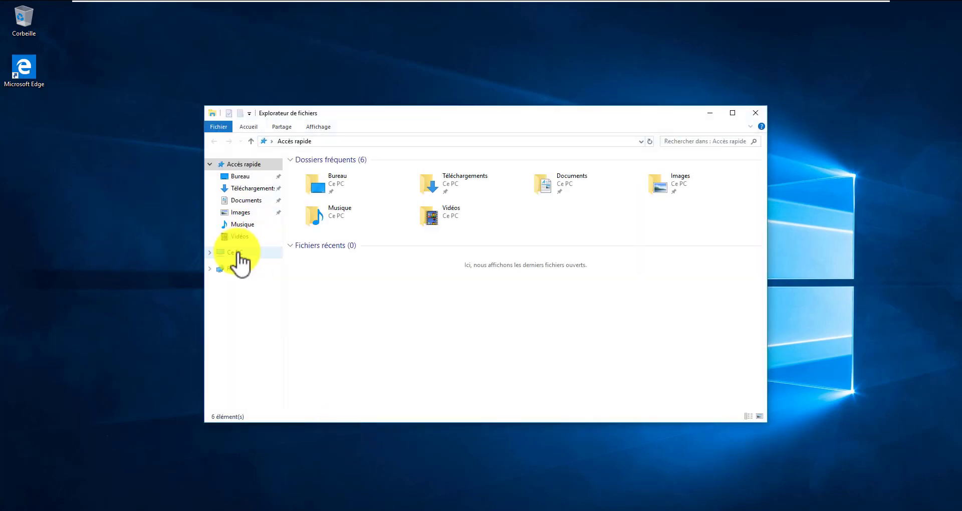
{"action": "left_click", "coordinate": [238, 254]}
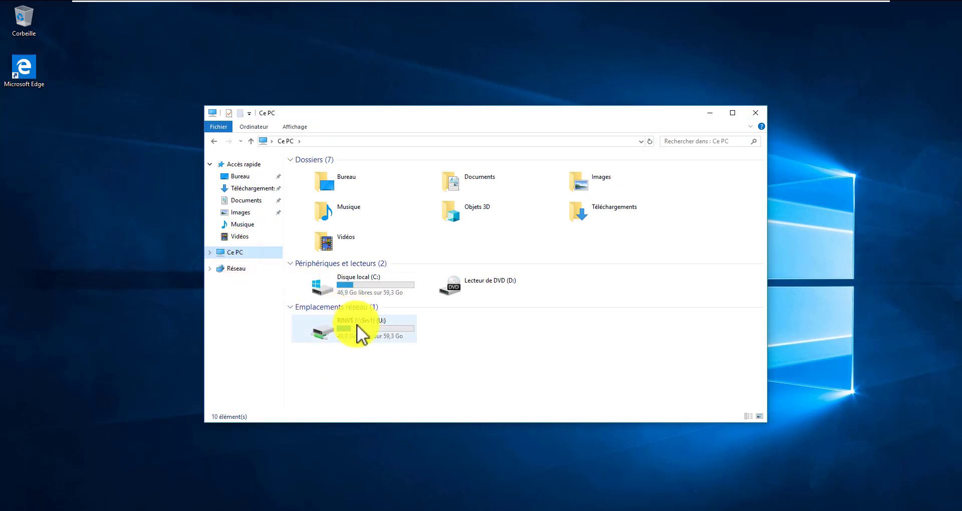
{"action": "left_click", "coordinate": [357, 326]}
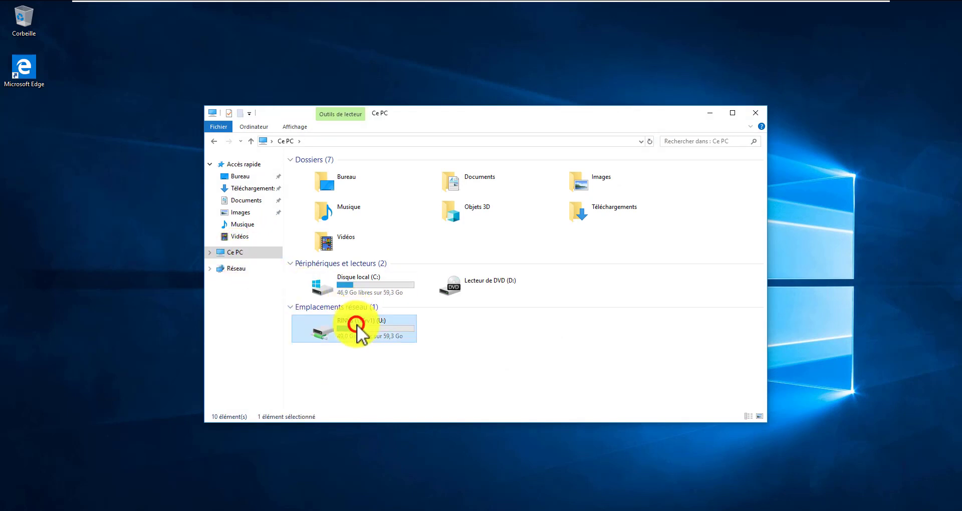
{"action": "left_click", "coordinate": [356, 359]}
{"action": "left_click", "coordinate": [454, 325]}
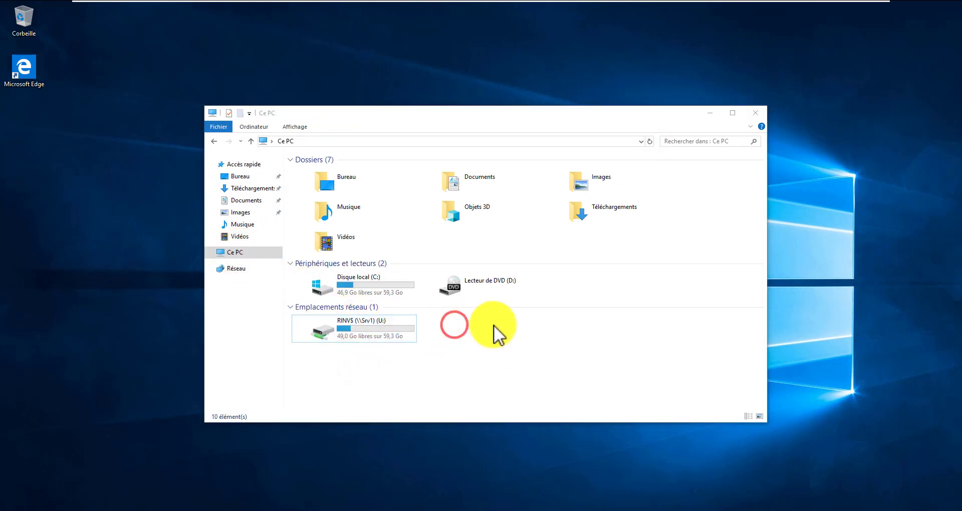
{"action": "left_click_drag", "start_coordinate": [533, 330], "coordinate": [411, 369]}
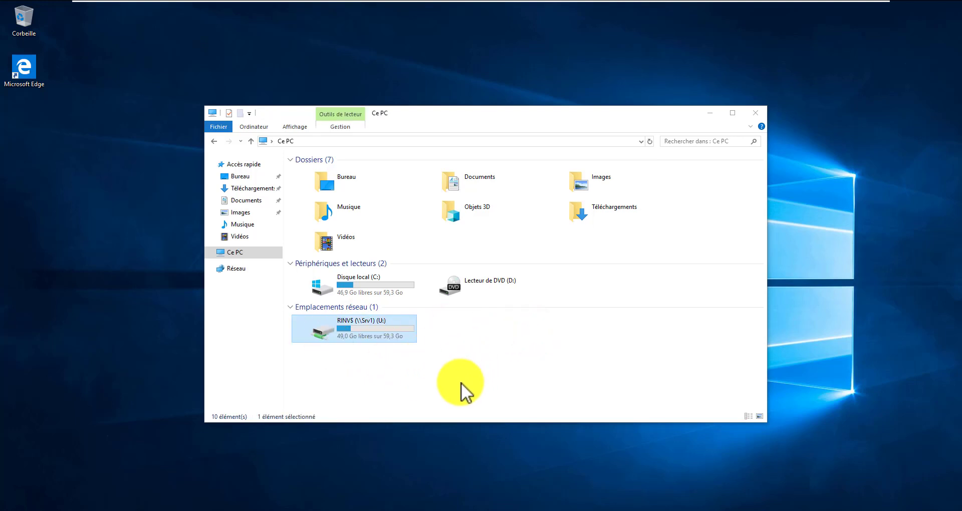
{"action": "left_click", "coordinate": [418, 375]}
{"action": "double_click", "coordinate": [366, 334]}
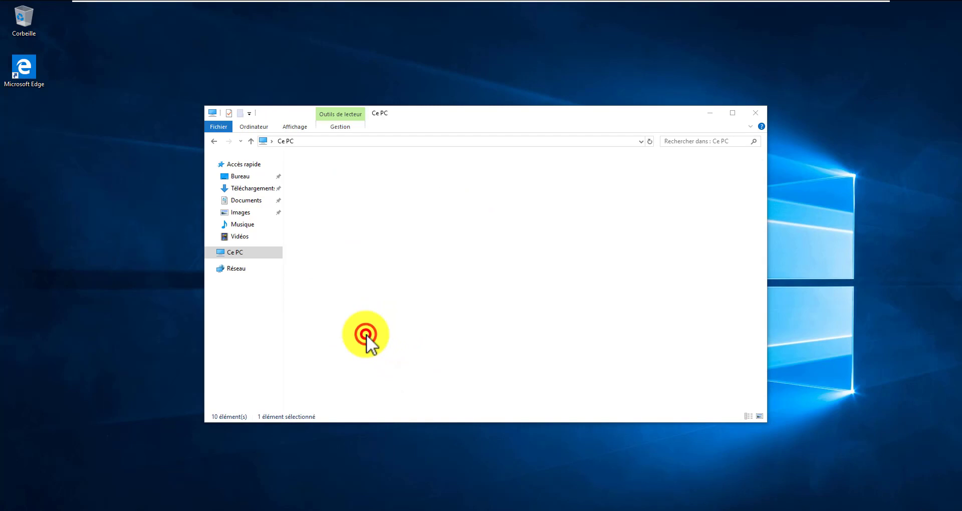
Create a folder named 'teste depuis BOB' on U:, then go back to Ce PC
{"action": "right_click", "coordinate": [371, 239]}
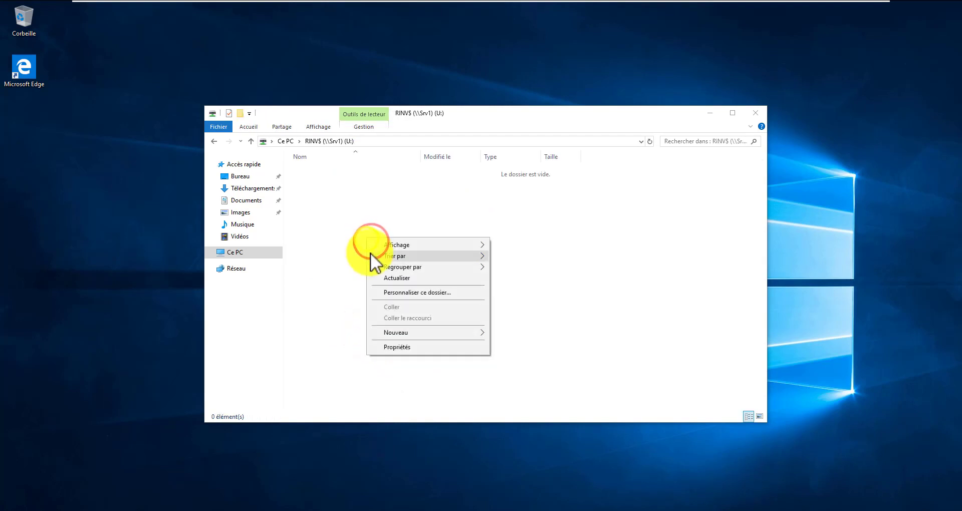
{"action": "left_click", "coordinate": [426, 334]}
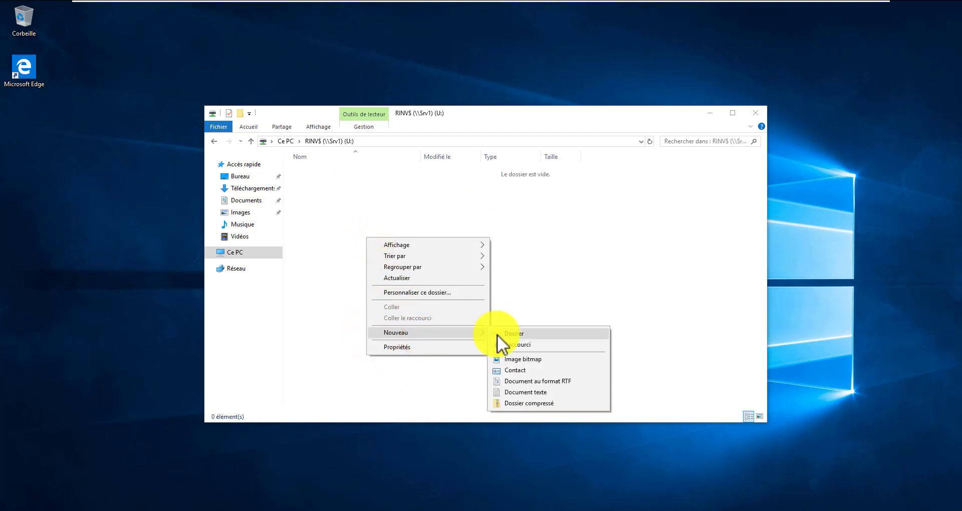
{"action": "left_click", "coordinate": [498, 333]}
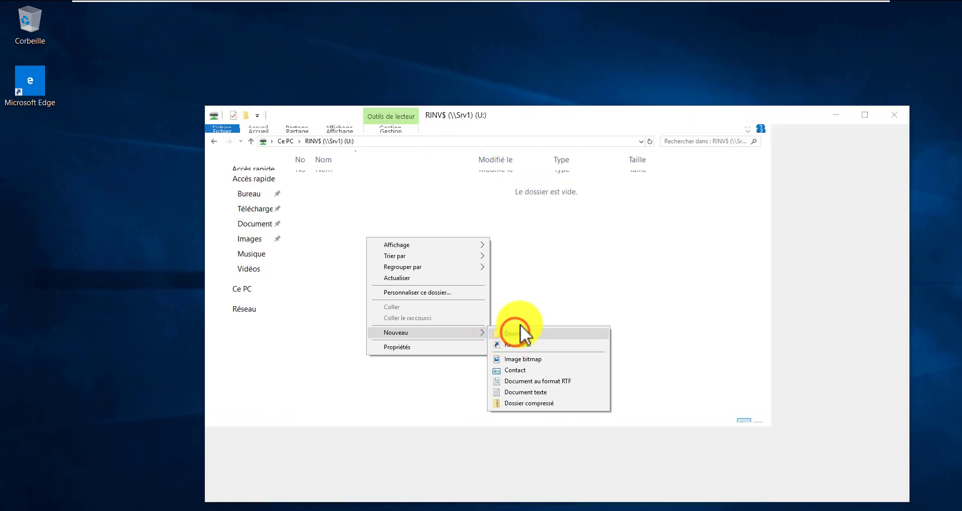
{"action": "right_click", "coordinate": [384, 212]}
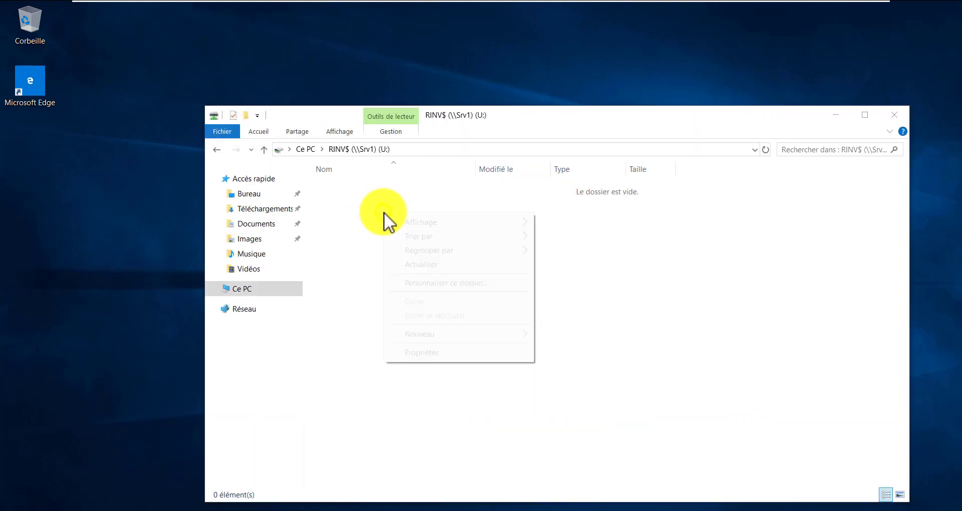
{"action": "left_click", "coordinate": [505, 328]}
{"action": "left_click", "coordinate": [539, 336]}
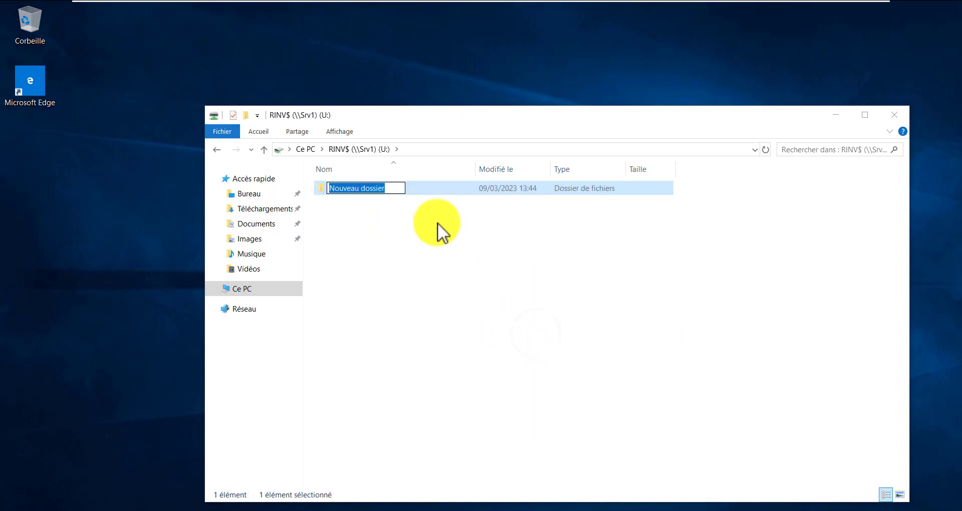
{"action": "type", "text": "teste "}
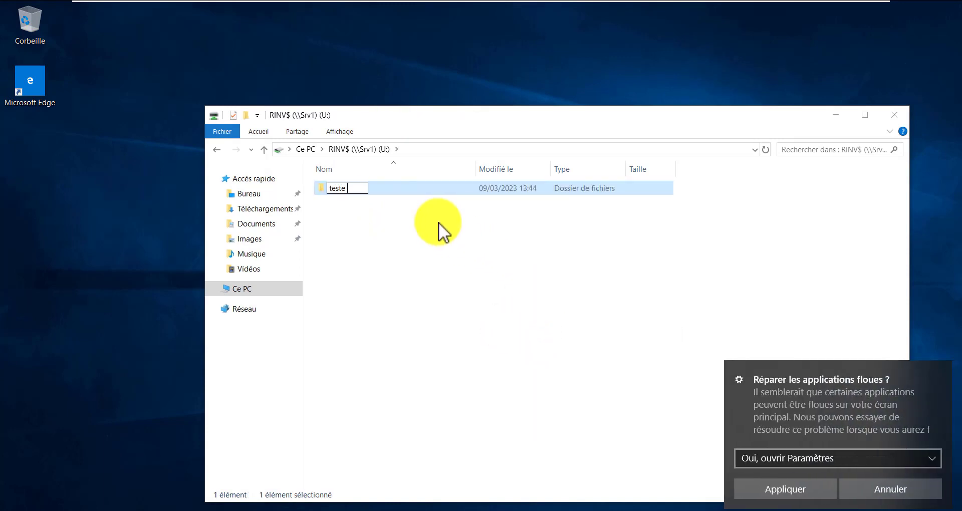
{"action": "type", "text": "depuis BOB"}
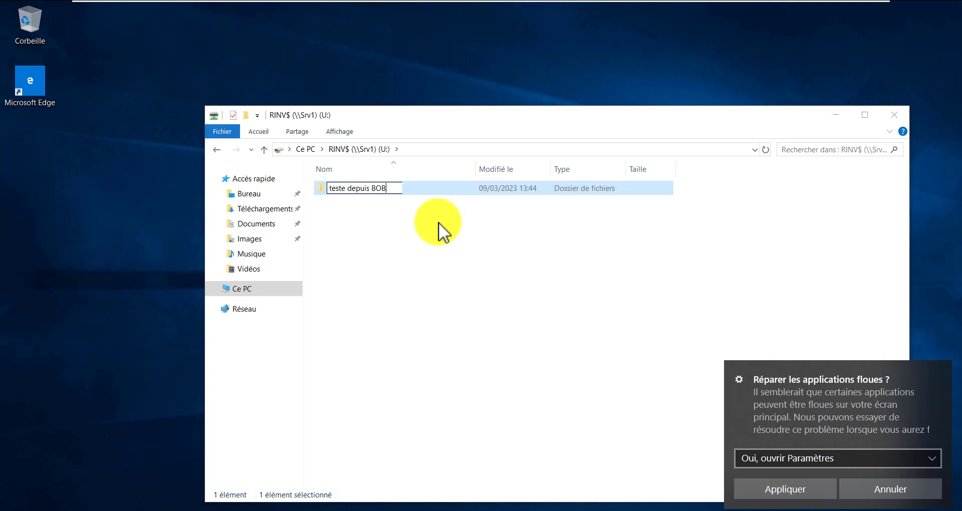
{"action": "key", "text": "Return"}
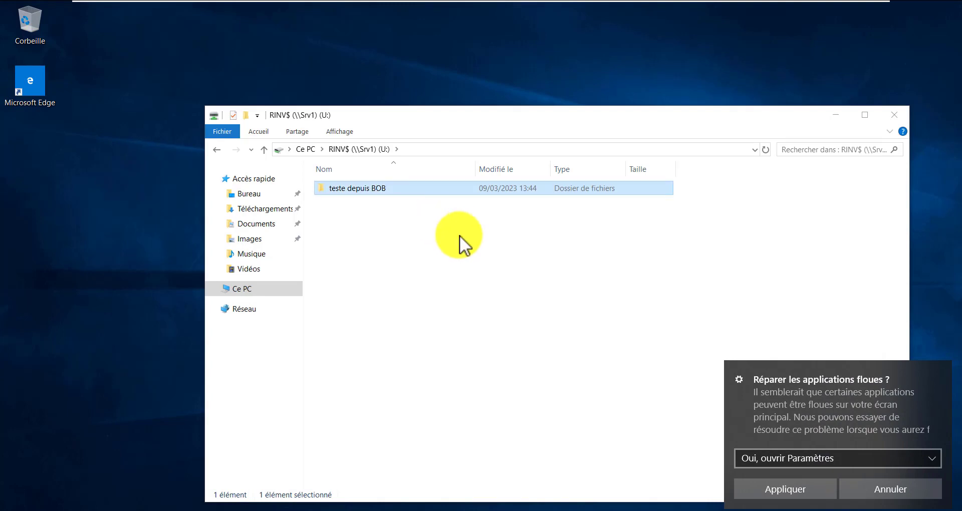
{"action": "left_click", "coordinate": [468, 266]}
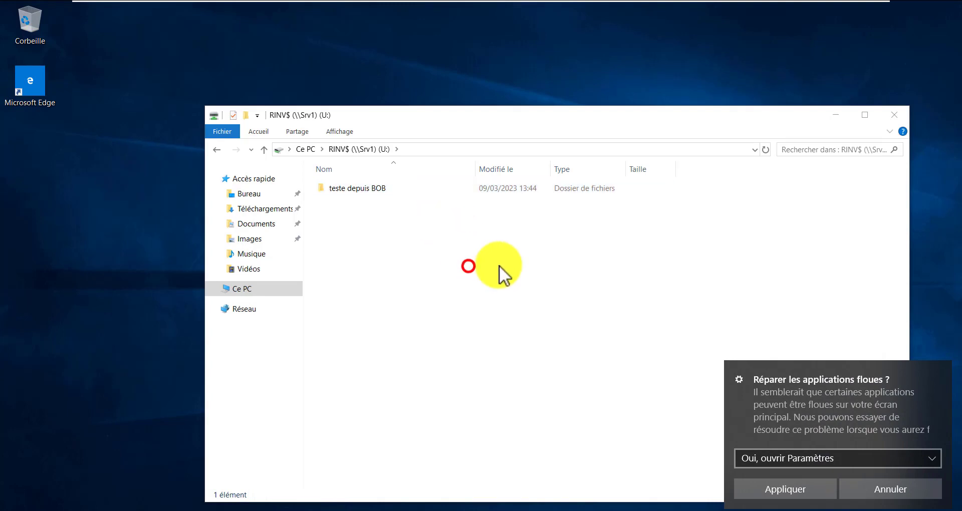
{"action": "left_click", "coordinate": [304, 149]}
On the Windows Server 2019 CPD VM, open C:\PARTAGE\RINV and locate the new test folder
{"action": "mouse_move", "coordinate": [576, 7]}
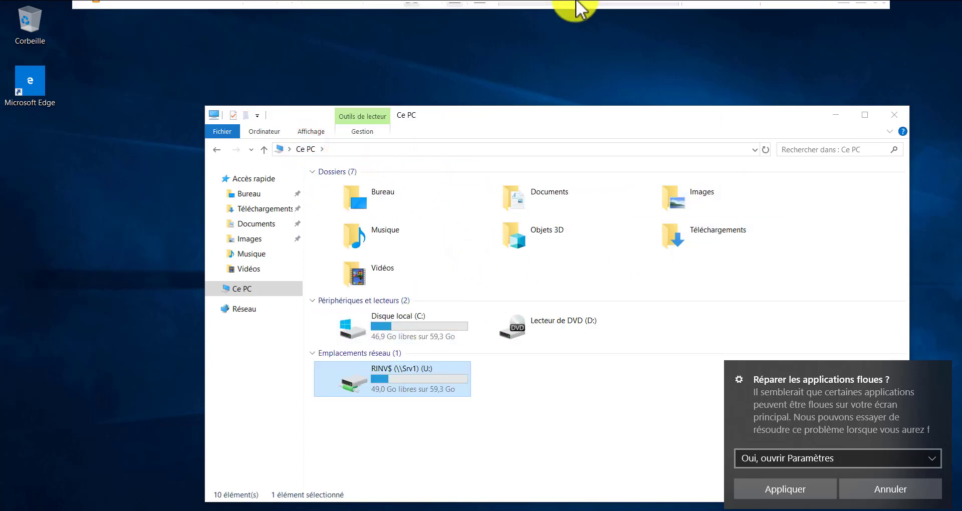
{"action": "left_click", "coordinate": [622, 10]}
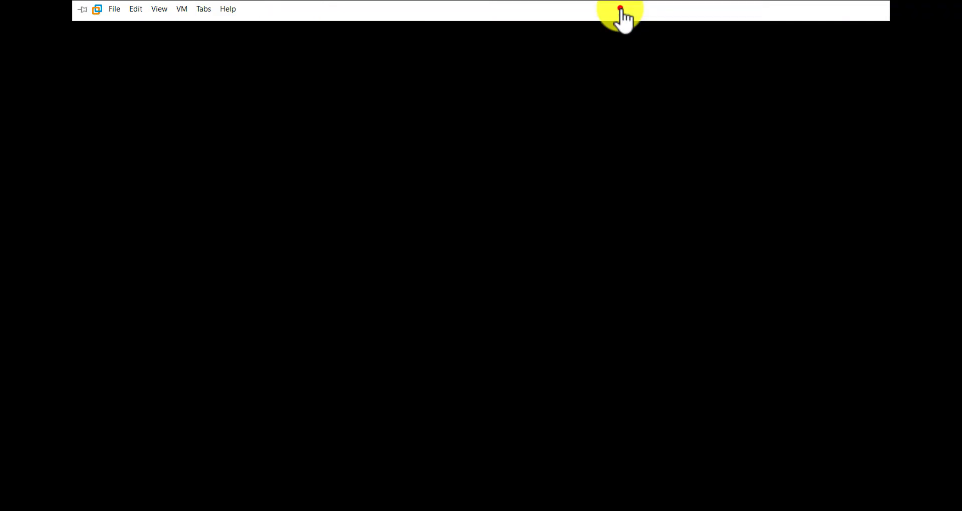
{"action": "left_click", "coordinate": [435, 228]}
{"action": "left_click", "coordinate": [157, 241]}
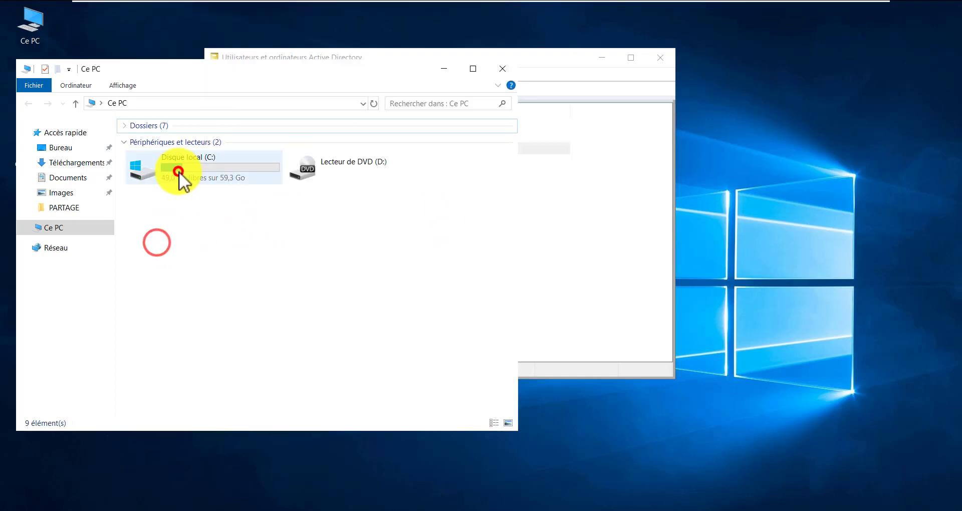
{"action": "double_click", "coordinate": [179, 172]}
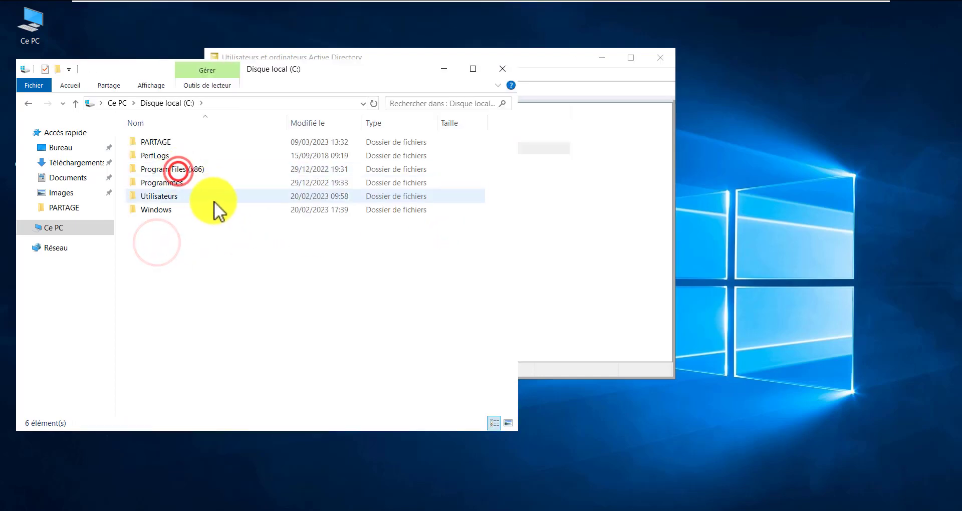
{"action": "double_click", "coordinate": [161, 143]}
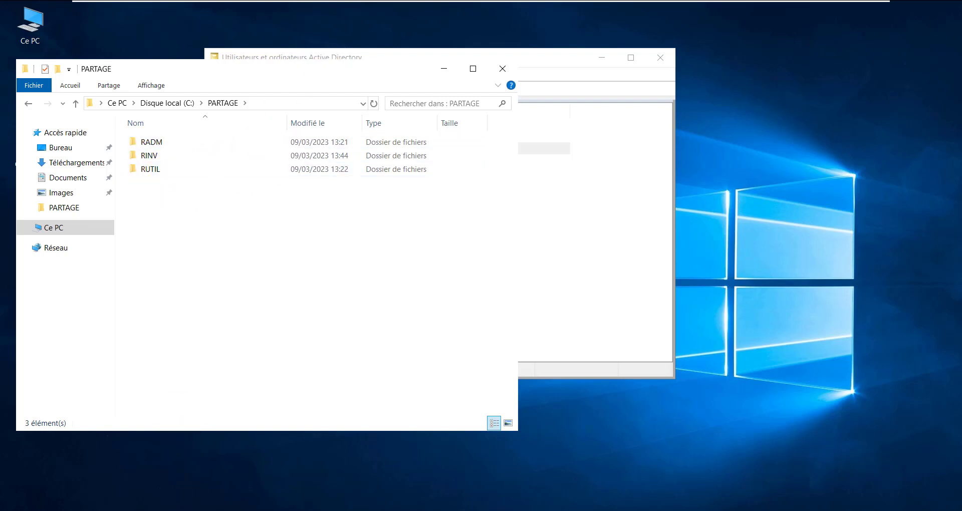
{"action": "left_click", "coordinate": [187, 509]}
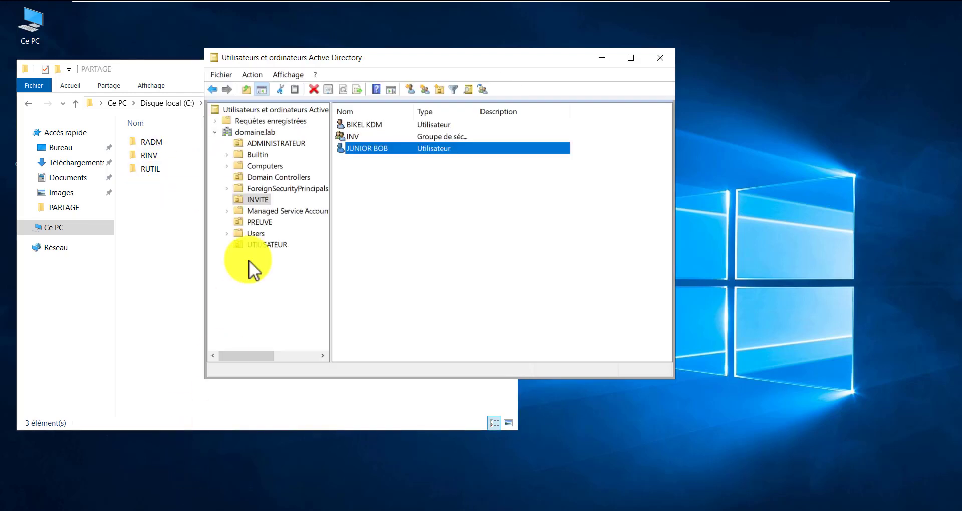
{"action": "left_click", "coordinate": [259, 198]}
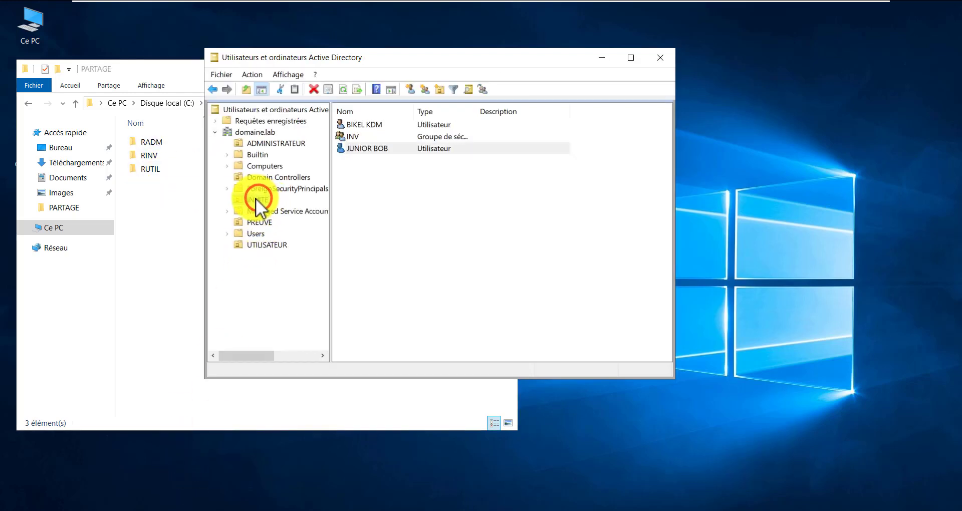
{"action": "left_click", "coordinate": [188, 214]}
{"action": "left_click", "coordinate": [155, 155]}
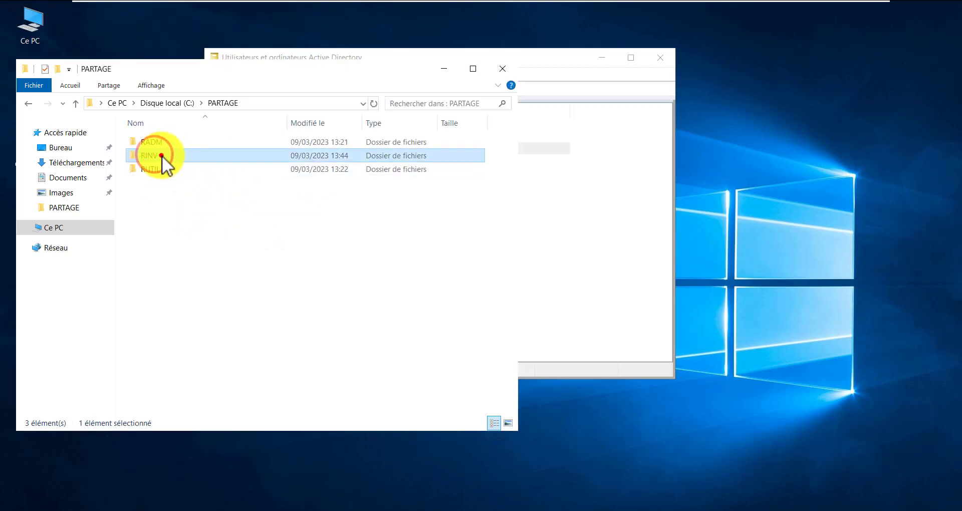
{"action": "double_click", "coordinate": [161, 156]}
{"action": "left_click", "coordinate": [182, 140]}
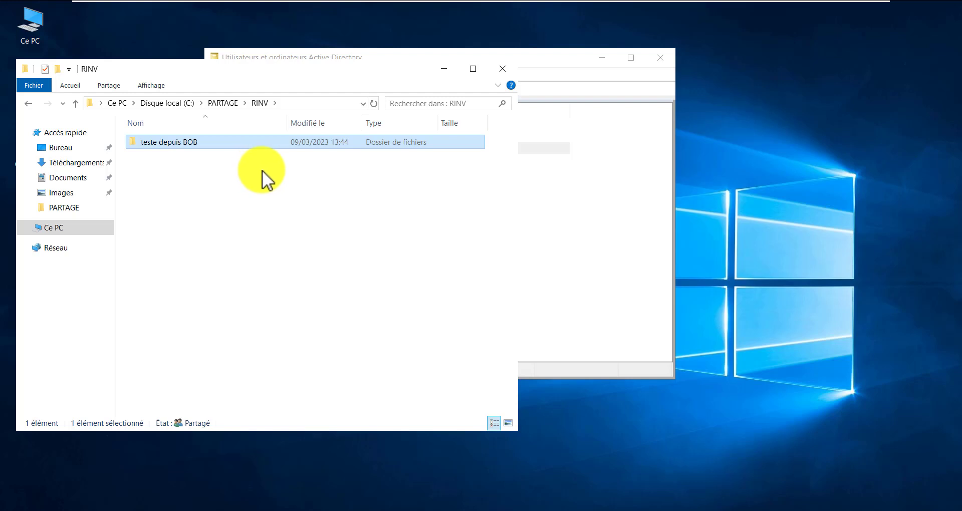
{"action": "left_click", "coordinate": [260, 216]}
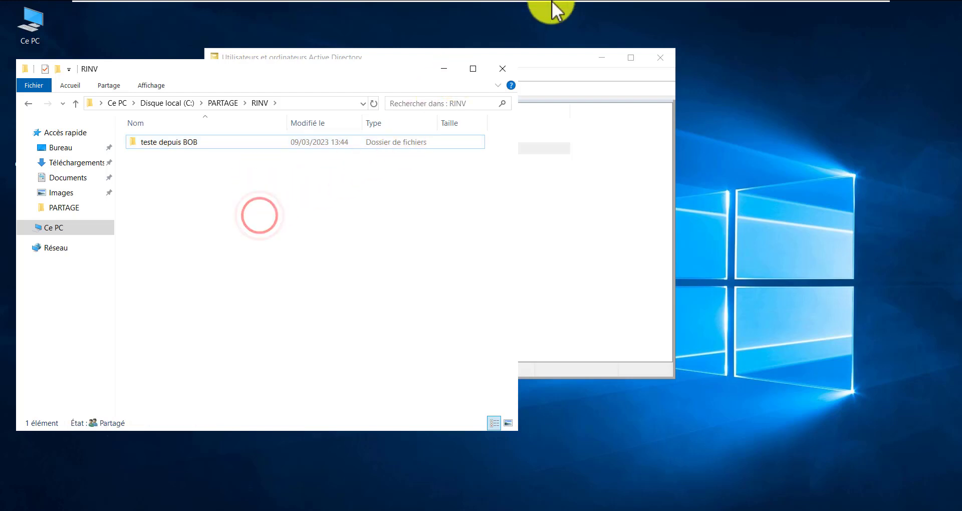
Select the first user in the INVITE OU, then minimize the VM to reach GNS3
{"action": "mouse_move", "coordinate": [557, 9]}
{"action": "left_click", "coordinate": [580, 233]}
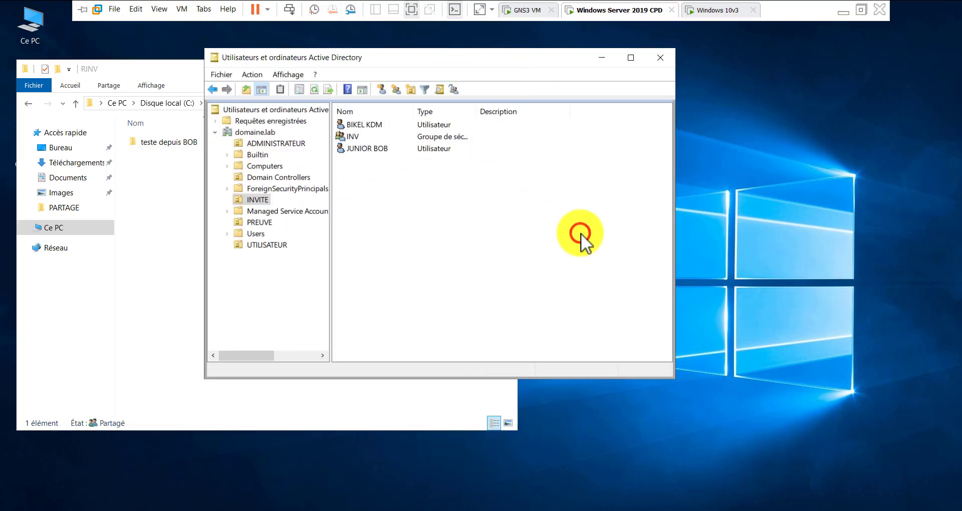
{"action": "left_click", "coordinate": [256, 200]}
{"action": "left_click", "coordinate": [370, 125]}
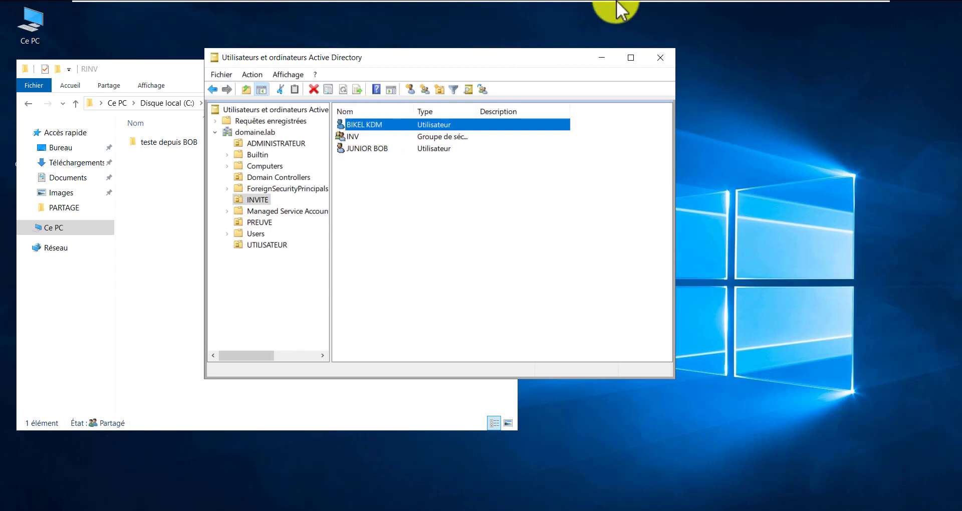
{"action": "mouse_move", "coordinate": [618, 4]}
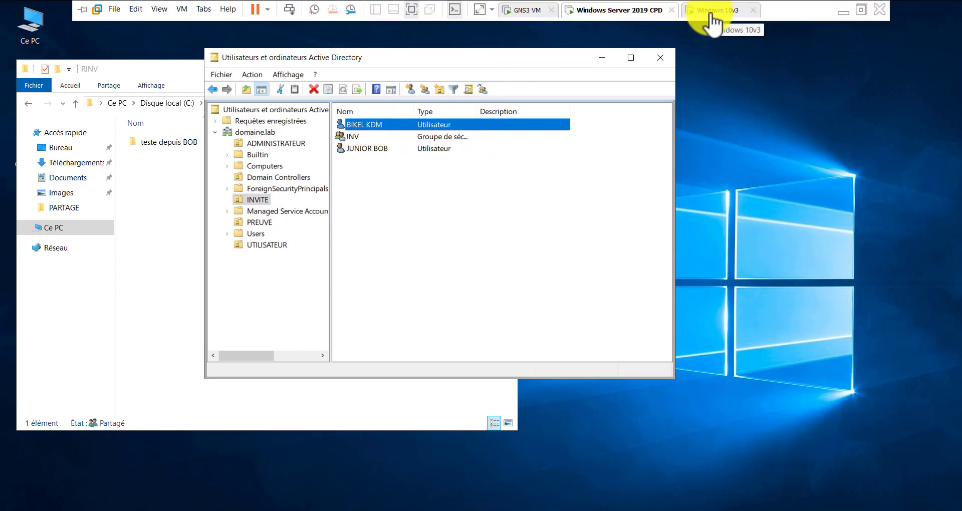
{"action": "left_click", "coordinate": [844, 11]}
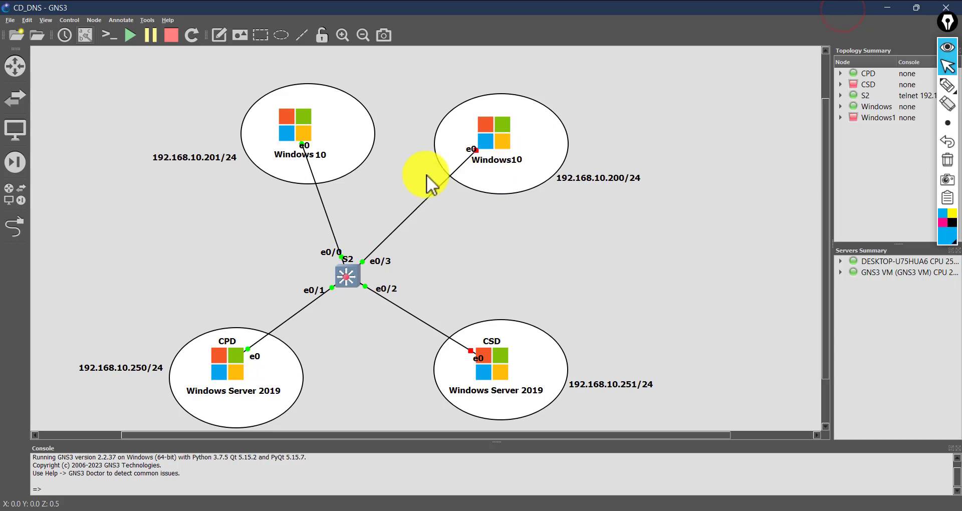
Start the Windows10 node's virtual machine from its menu in the GNS3 topology
{"action": "right_click", "coordinate": [513, 134]}
{"action": "left_click", "coordinate": [533, 160]}
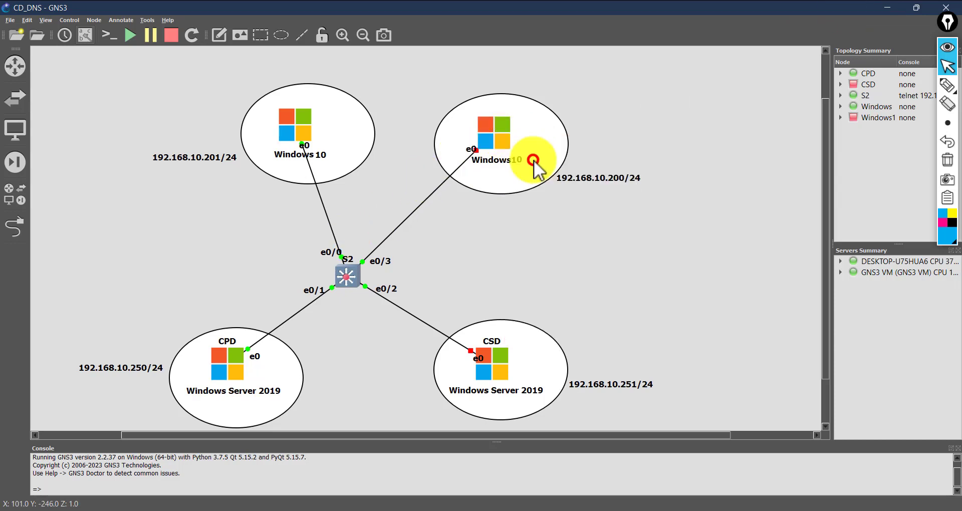
{"action": "left_click", "coordinate": [703, 110]}
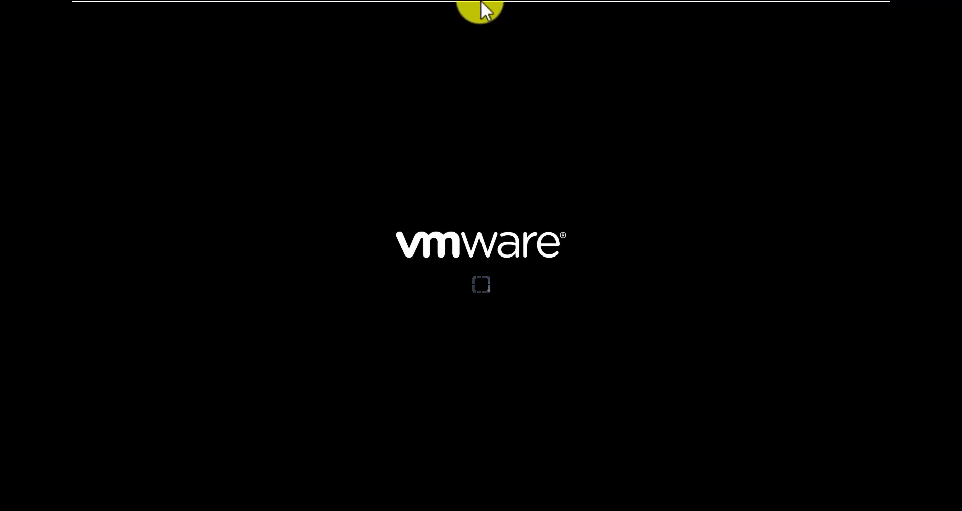
Check the server's C: drive, then the mapped RINV$ drive on Windows 10v3
{"action": "left_click", "coordinate": [597, 10]}
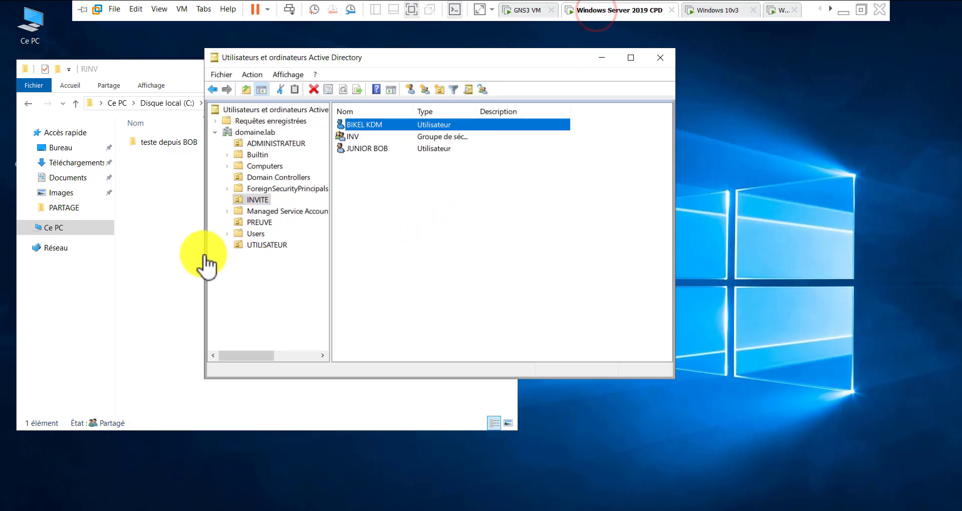
{"action": "left_click", "coordinate": [182, 217]}
{"action": "left_click", "coordinate": [160, 105]}
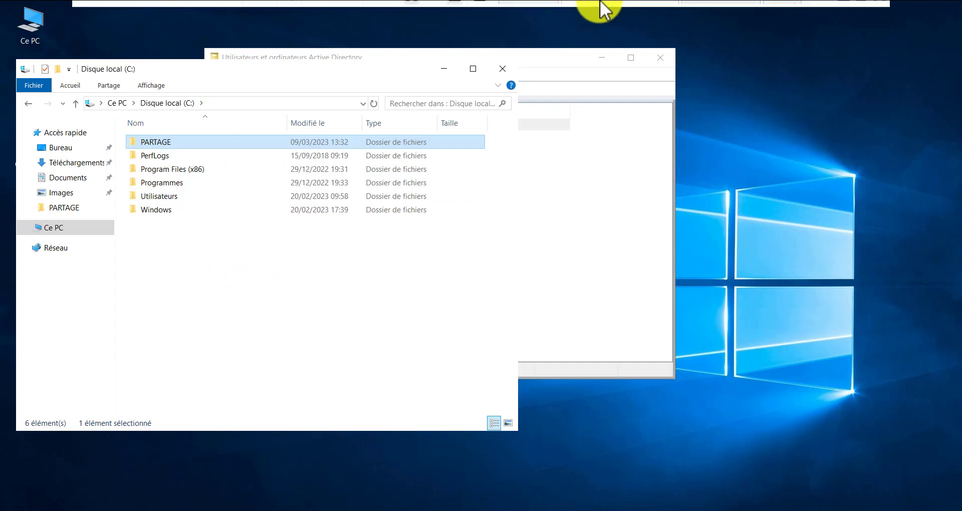
{"action": "left_click", "coordinate": [701, 10]}
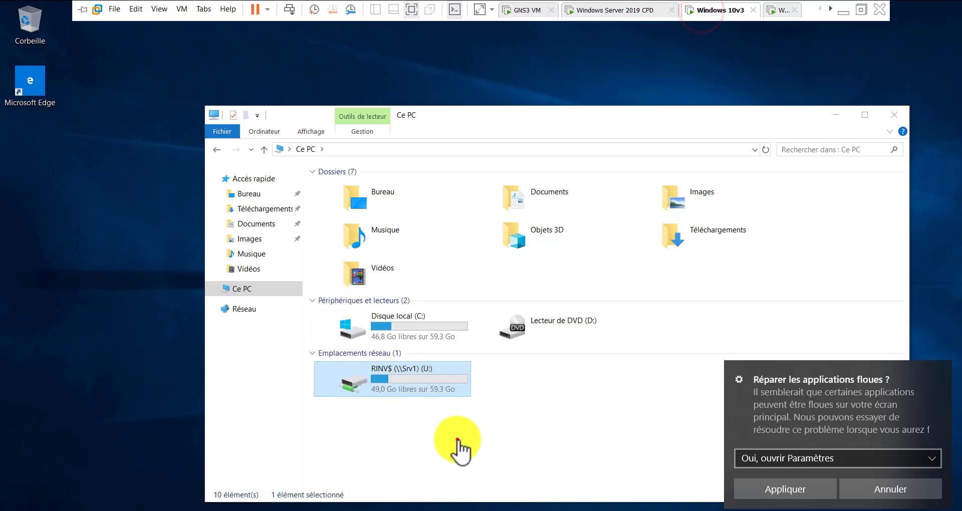
{"action": "left_click", "coordinate": [454, 431]}
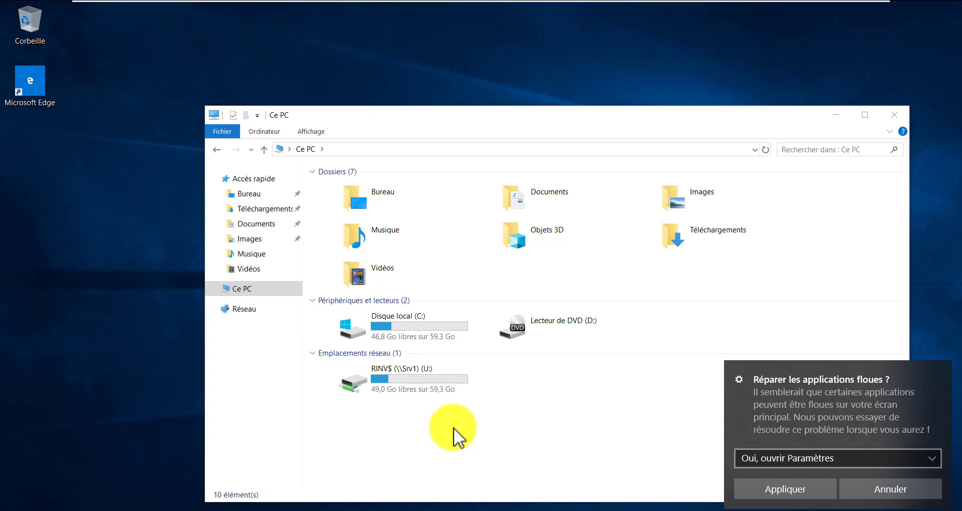
{"action": "left_click", "coordinate": [441, 392]}
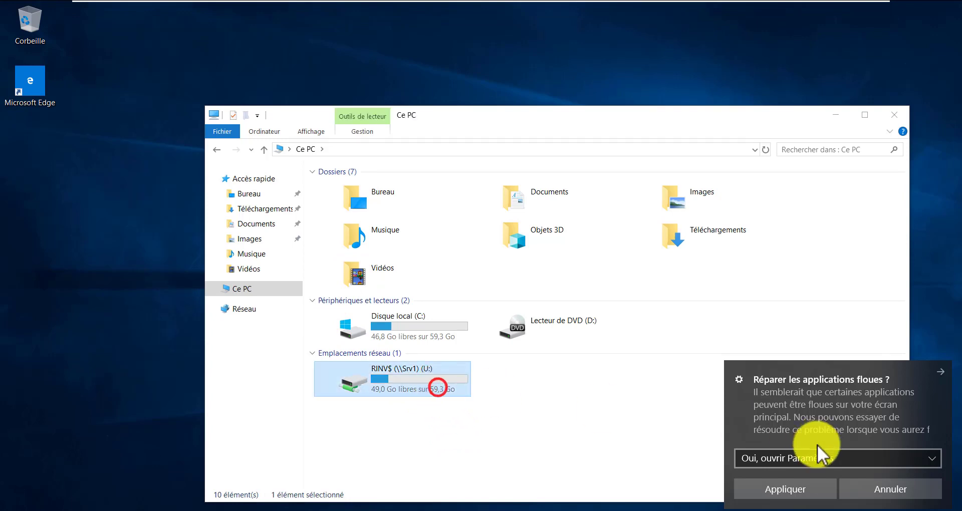
Dismiss the blurry-apps notification and switch to the Windows 10v2 virtual machine
{"action": "left_click", "coordinate": [885, 490]}
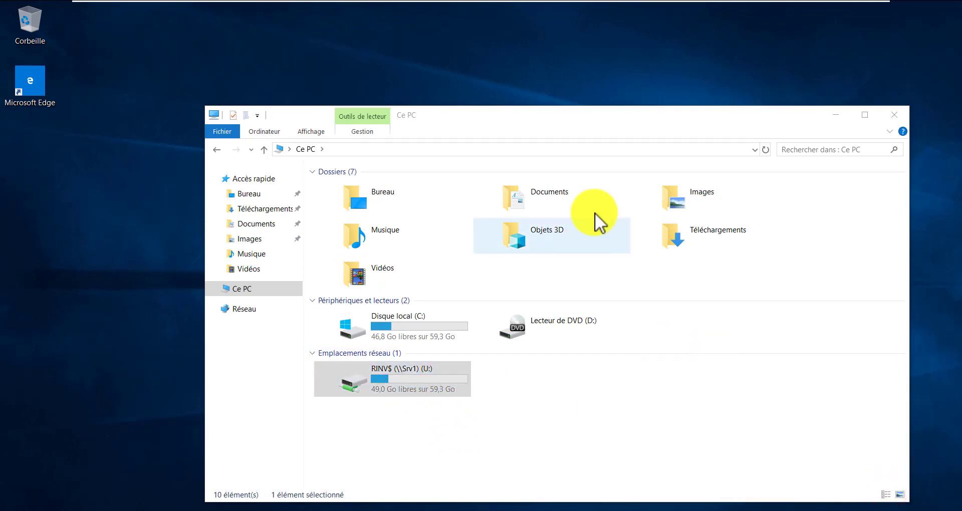
{"action": "mouse_move", "coordinate": [725, 10]}
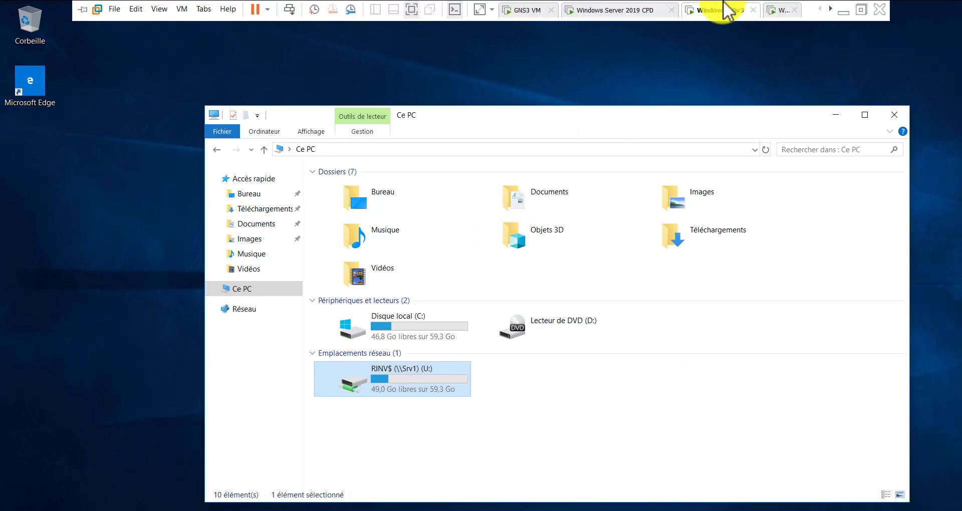
{"action": "left_click", "coordinate": [623, 10]}
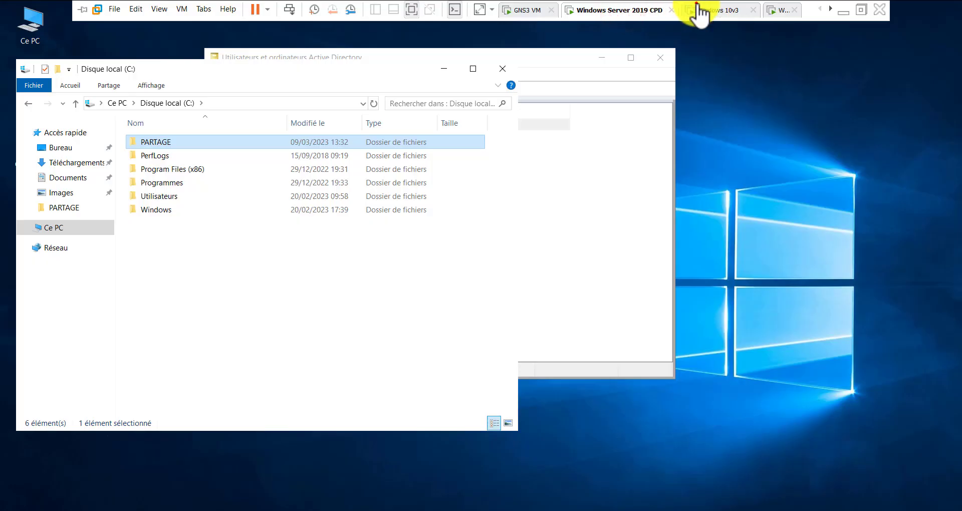
{"action": "left_click", "coordinate": [699, 8]}
{"action": "left_click", "coordinate": [562, 424]}
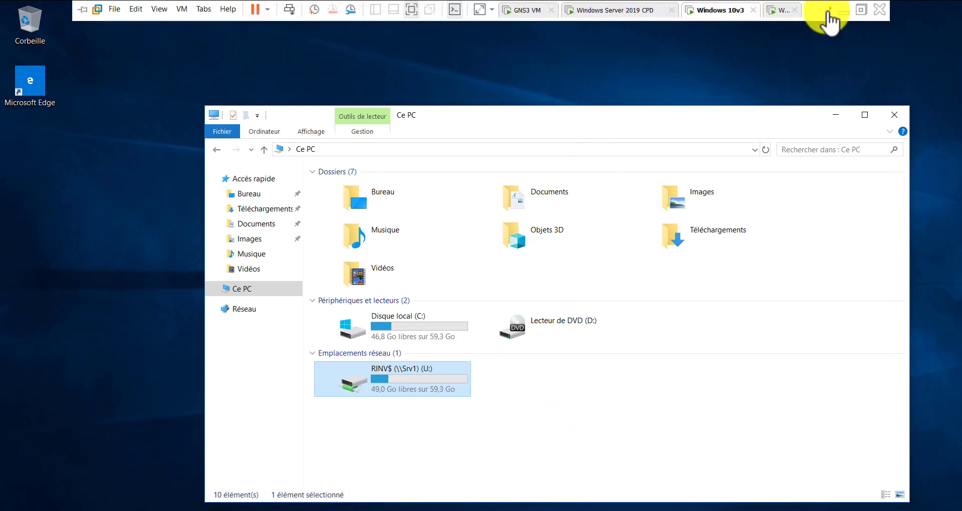
{"action": "left_click", "coordinate": [830, 9]}
{"action": "left_click", "coordinate": [728, 14]}
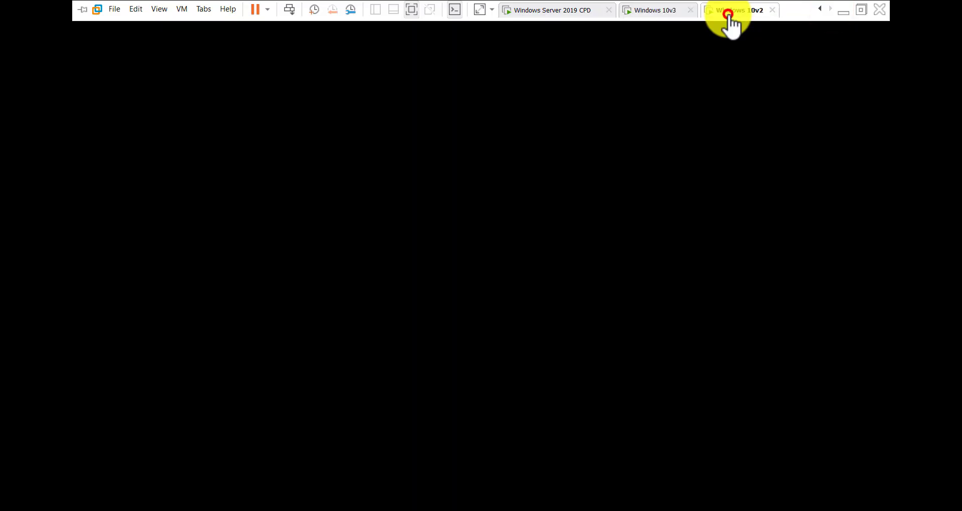
Sign in to Windows 10v2 as another domain user with their username and password
{"action": "left_click", "coordinate": [522, 254]}
{"action": "left_click", "coordinate": [464, 320]}
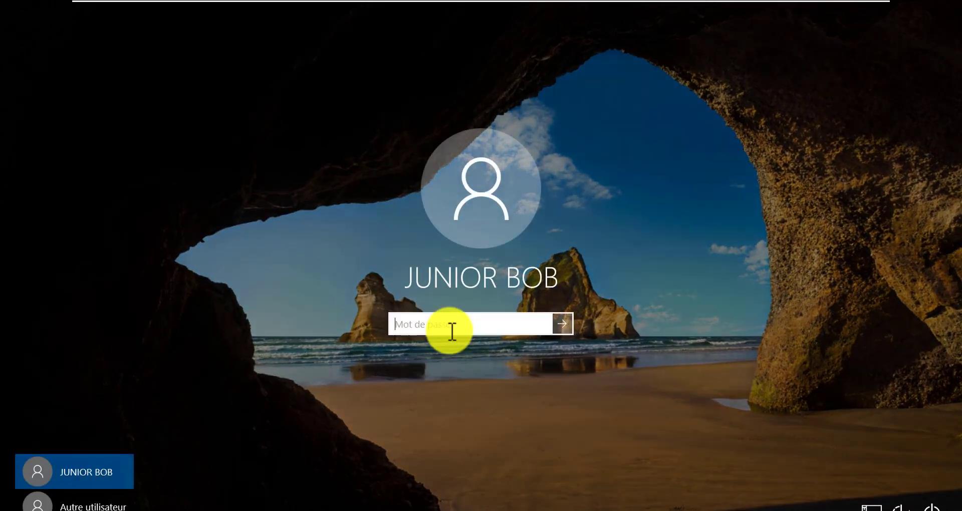
{"action": "left_click", "coordinate": [449, 328]}
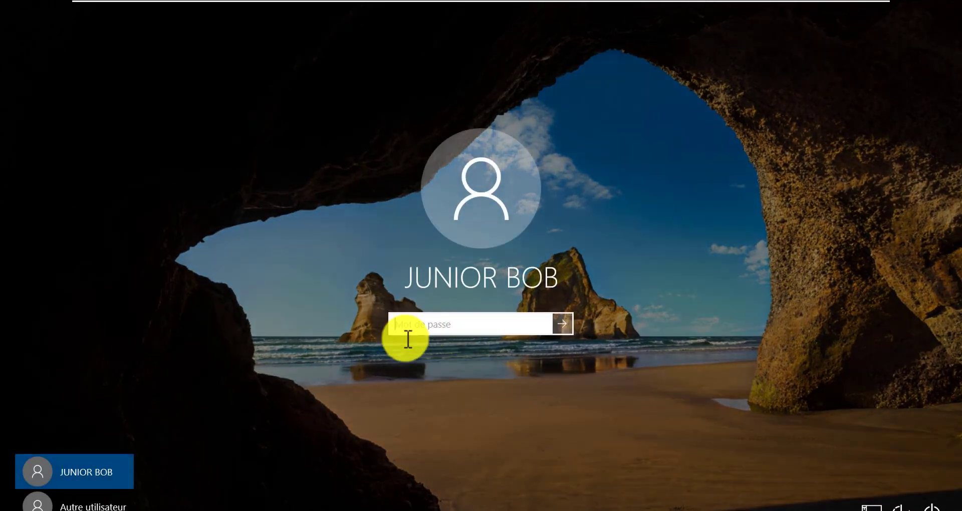
{"action": "left_click", "coordinate": [70, 501]}
{"action": "left_click", "coordinate": [480, 309]}
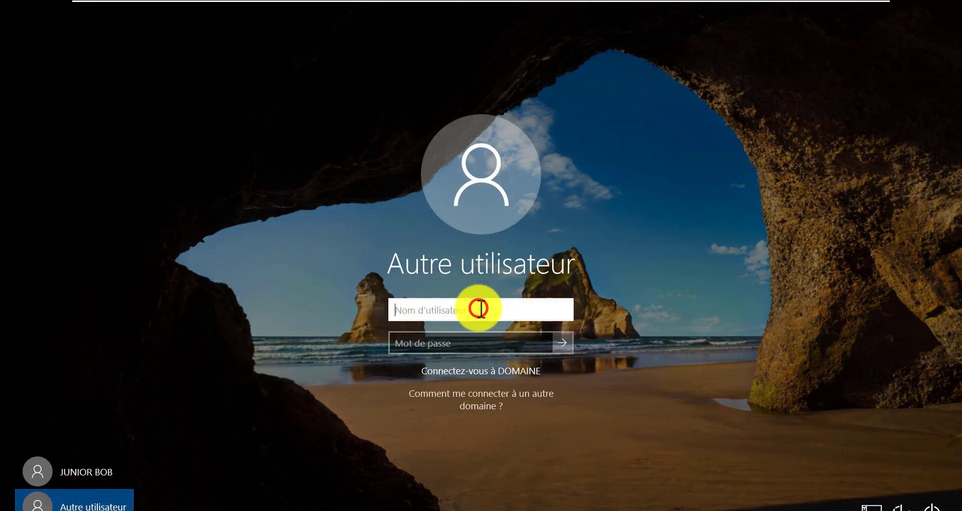
{"action": "type", "text": "bikel"}
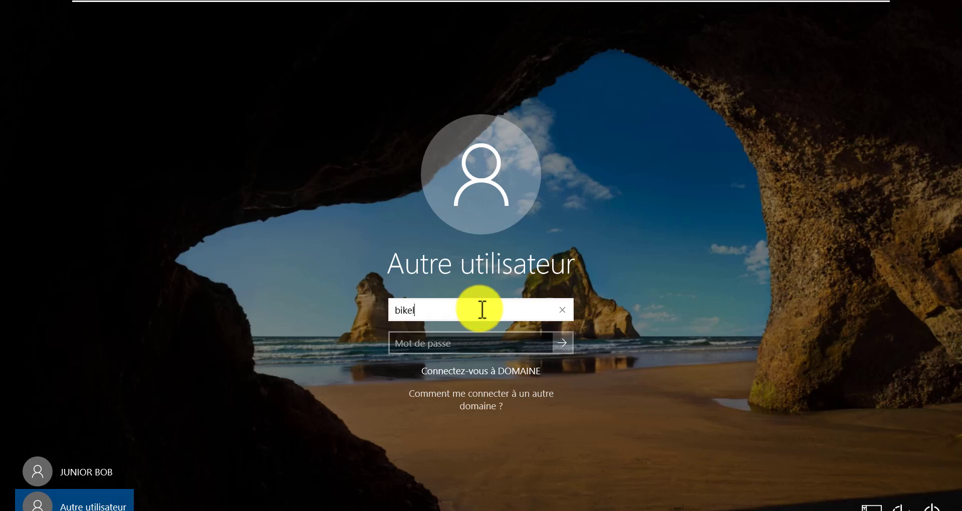
{"action": "key", "text": "Tab"}
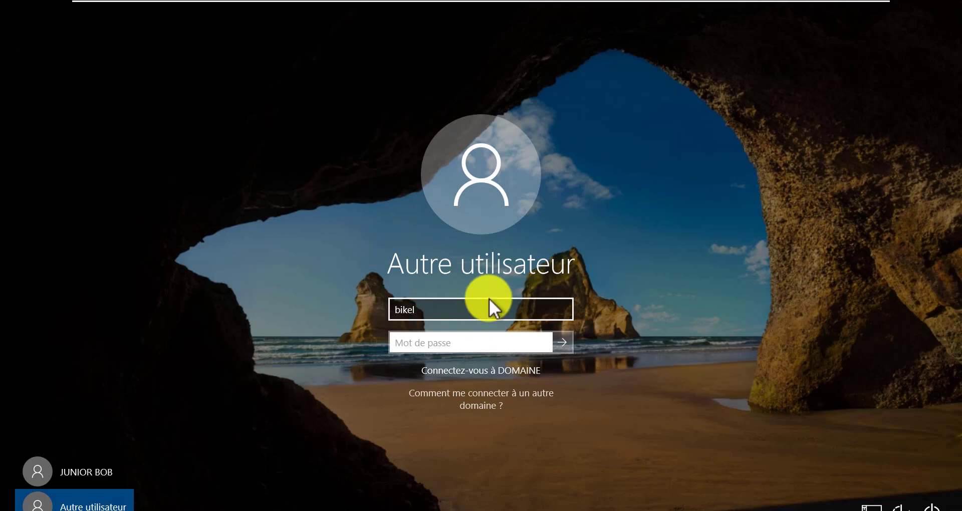
{"action": "type", "text": "••••"}
{"action": "key", "text": "Return"}
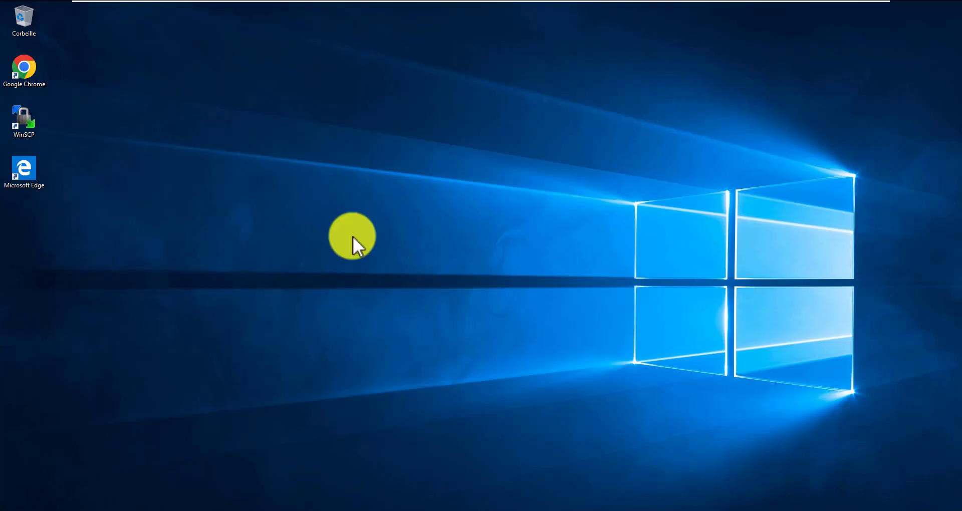
Open drive U: (RINV$ on \\Srv1) from Ce PC to view the existing test folder
{"action": "left_click_drag", "start_coordinate": [432, 174], "coordinate": [251, 342]}
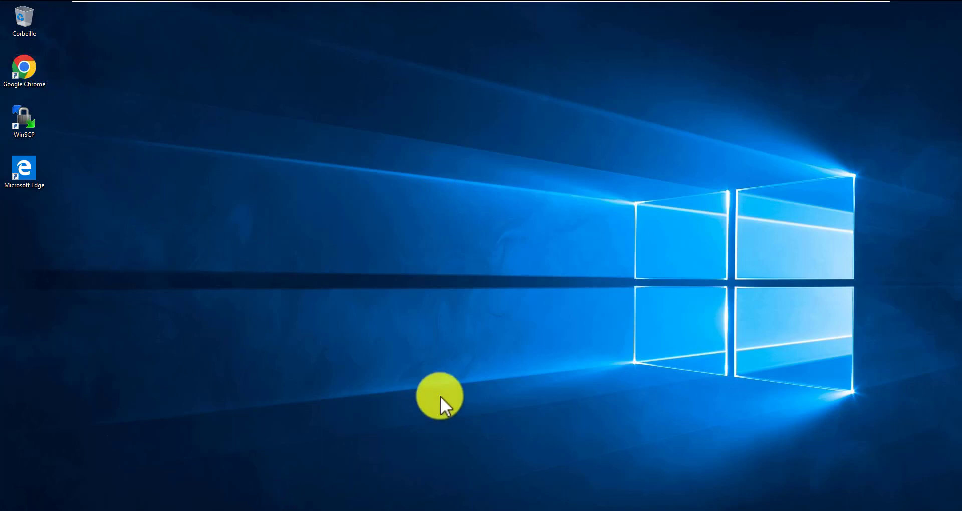
{"action": "key", "text": "super+e"}
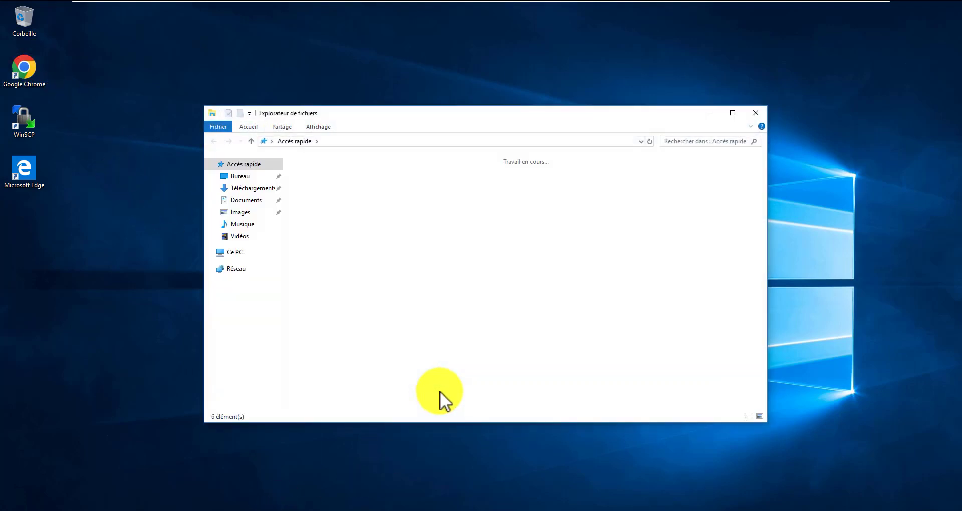
{"action": "left_click", "coordinate": [238, 253]}
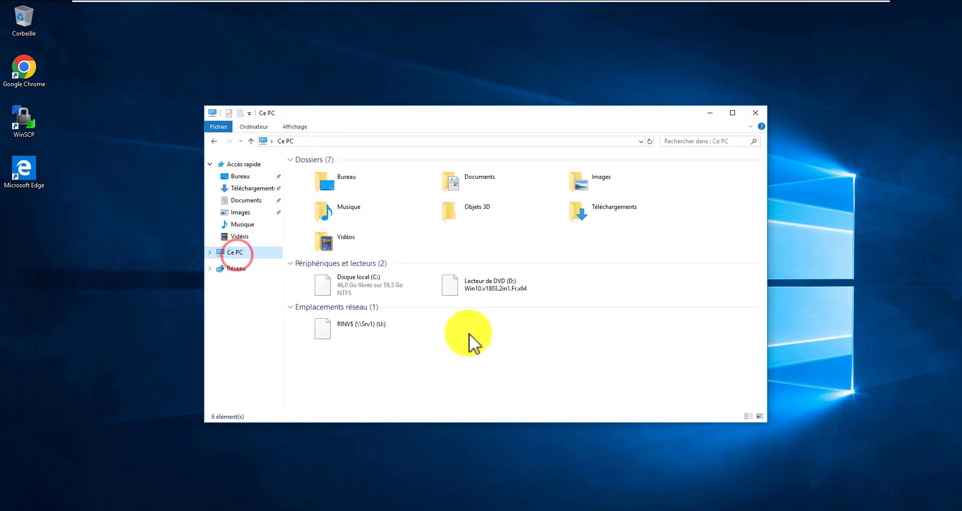
{"action": "left_click_drag", "start_coordinate": [523, 254], "coordinate": [390, 327]}
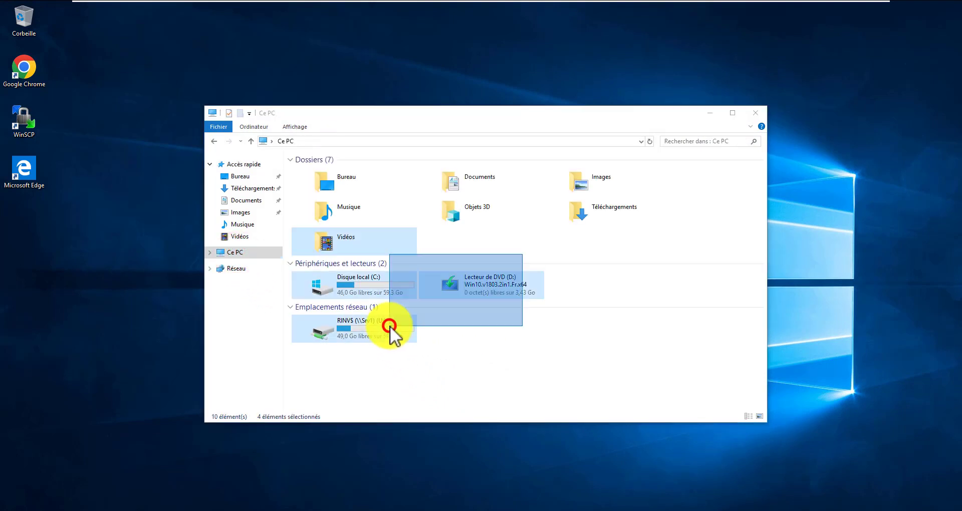
{"action": "left_click", "coordinate": [565, 344]}
{"action": "left_click", "coordinate": [378, 327]}
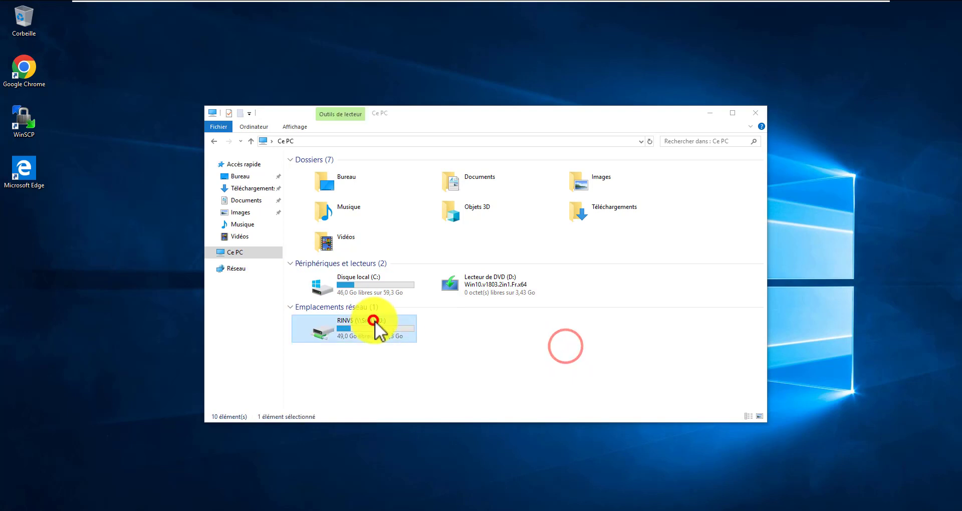
{"action": "double_click", "coordinate": [371, 329]}
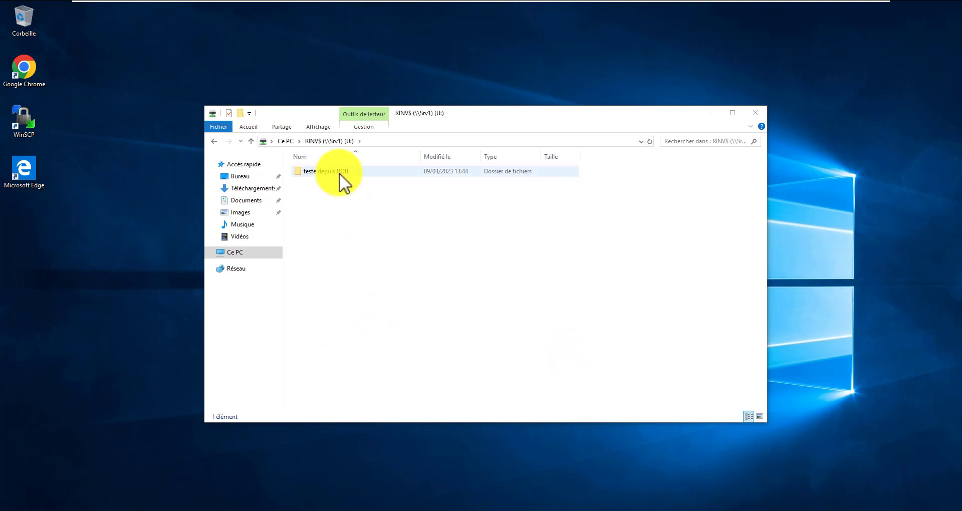
{"action": "left_click", "coordinate": [337, 172]}
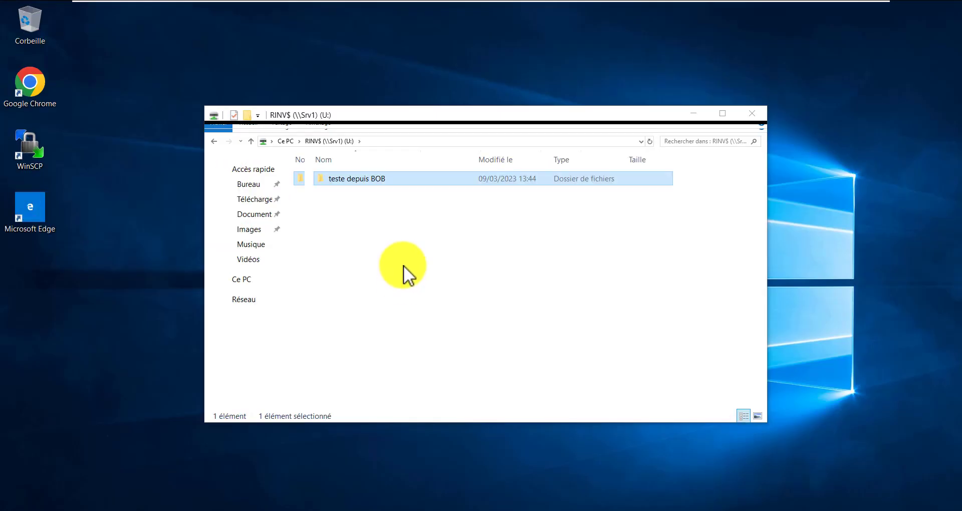
{"action": "left_click", "coordinate": [399, 246]}
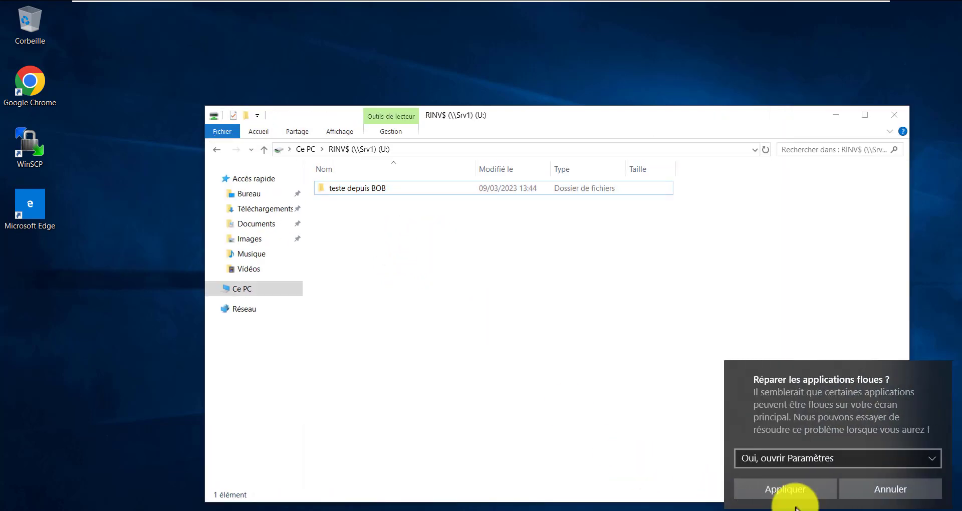
{"action": "left_click", "coordinate": [873, 491]}
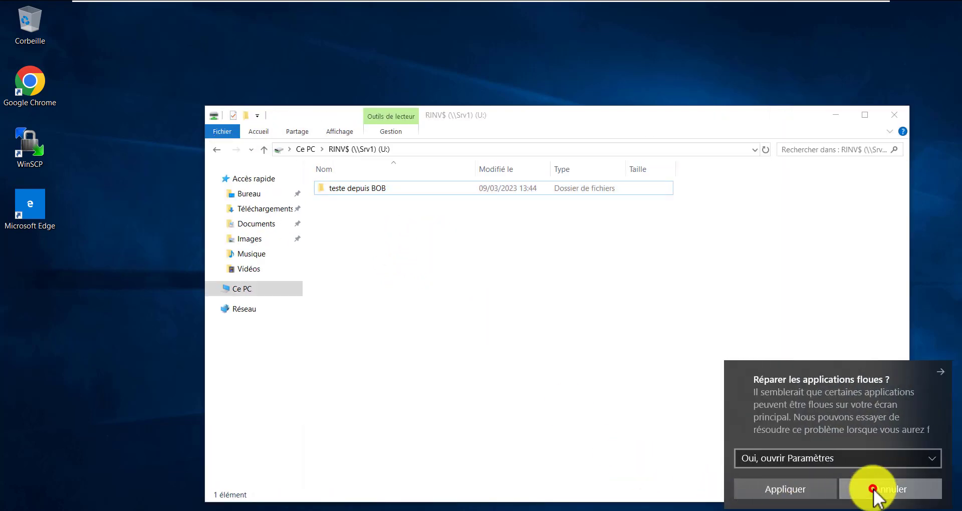
{"action": "left_click", "coordinate": [382, 231]}
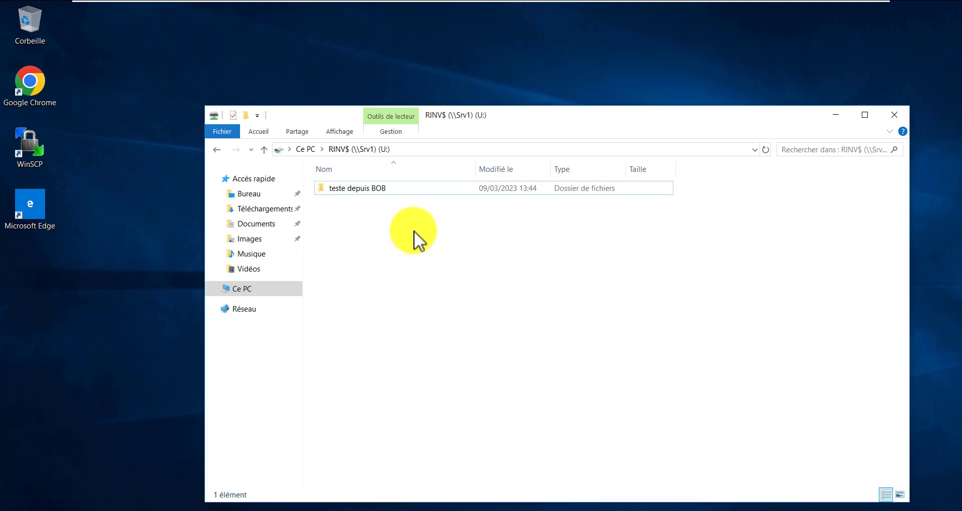
Open the existing test folder, then return to the RINV$ drive root
{"action": "double_click", "coordinate": [389, 190]}
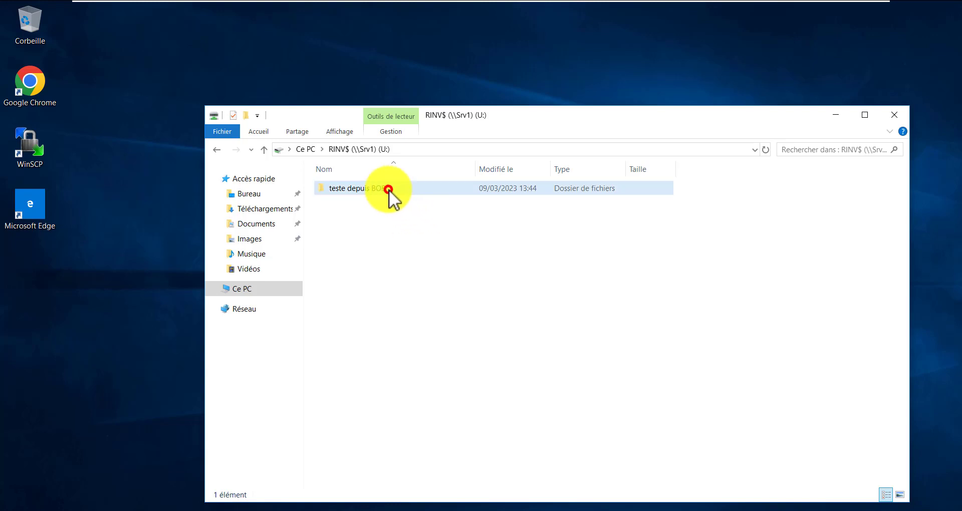
{"action": "right_click", "coordinate": [358, 208]}
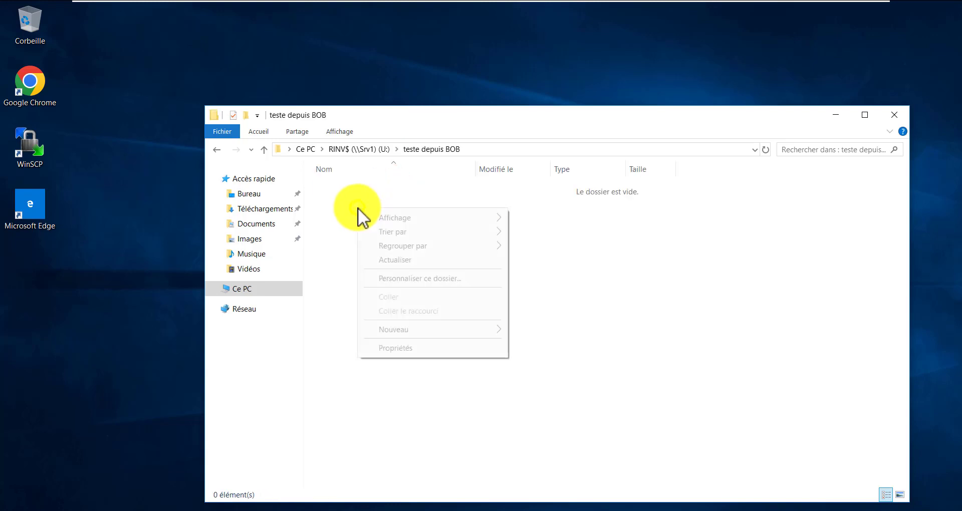
{"action": "left_click", "coordinate": [471, 329]}
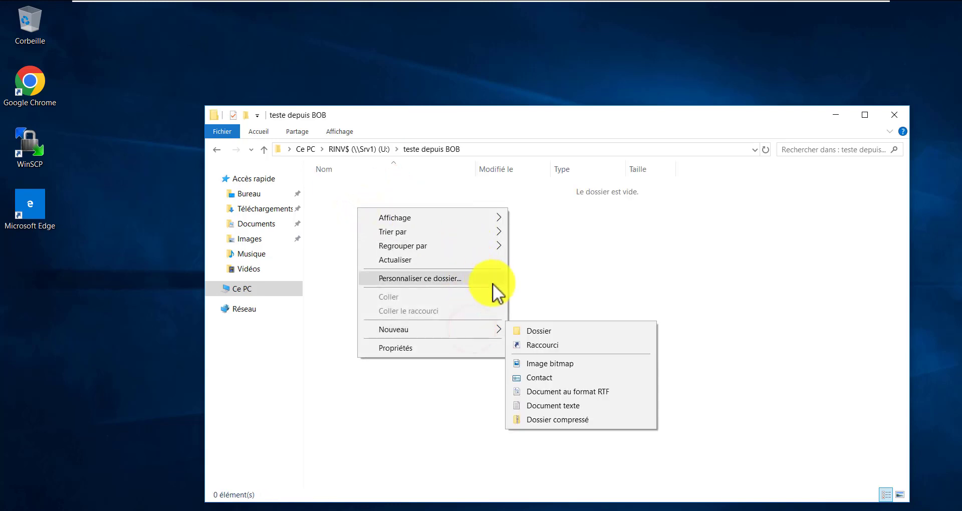
{"action": "left_click", "coordinate": [391, 185]}
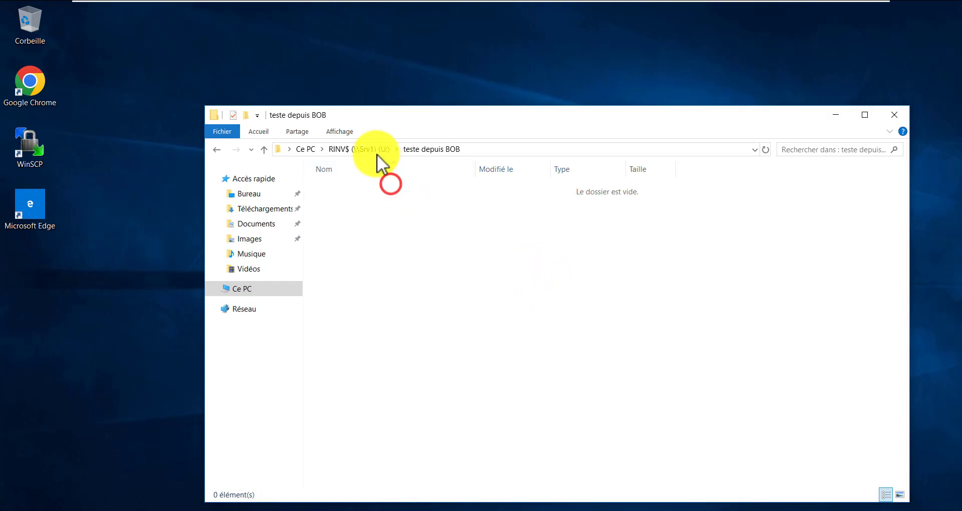
{"action": "left_click", "coordinate": [374, 149]}
Create a folder named 'teste depuis' plus the user's name on U:, then return to Ce PC
{"action": "right_click", "coordinate": [387, 232]}
{"action": "left_click", "coordinate": [506, 353]}
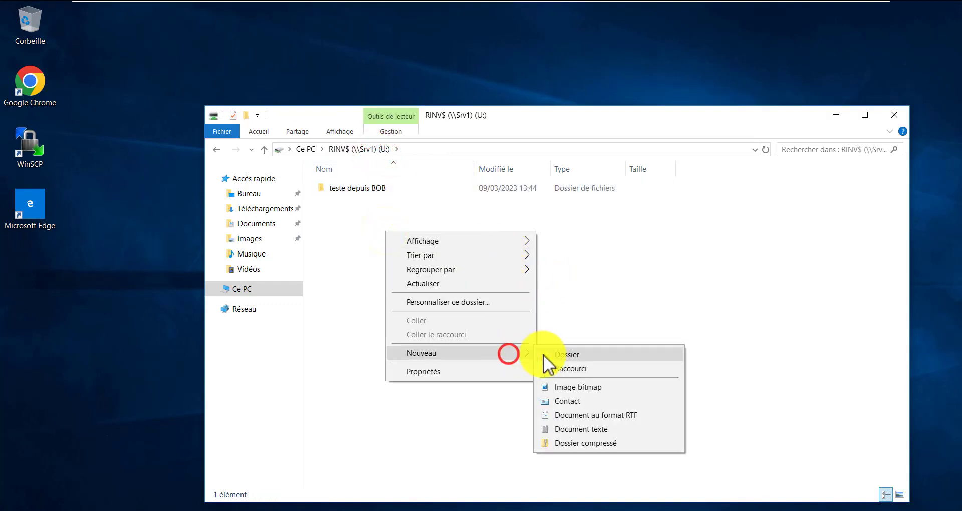
{"action": "left_click", "coordinate": [555, 354]}
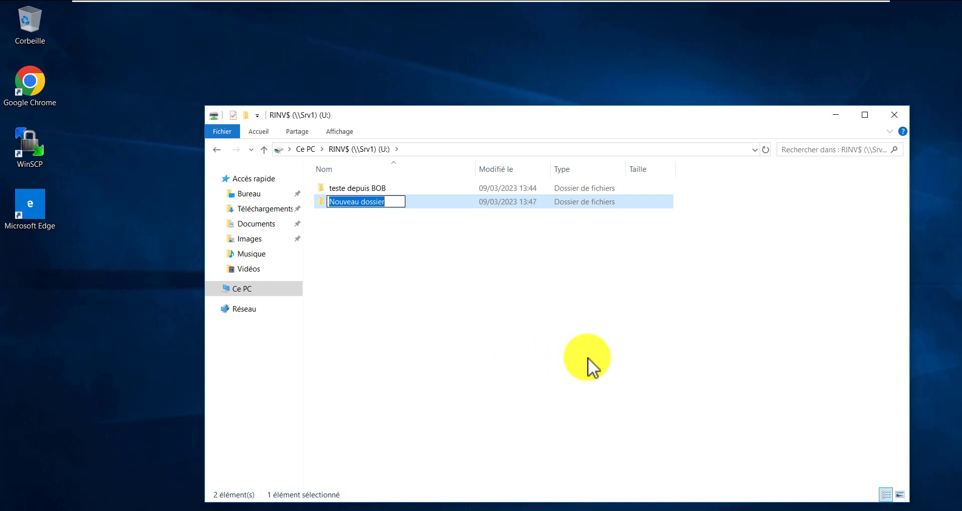
{"action": "type", "text": "teste "}
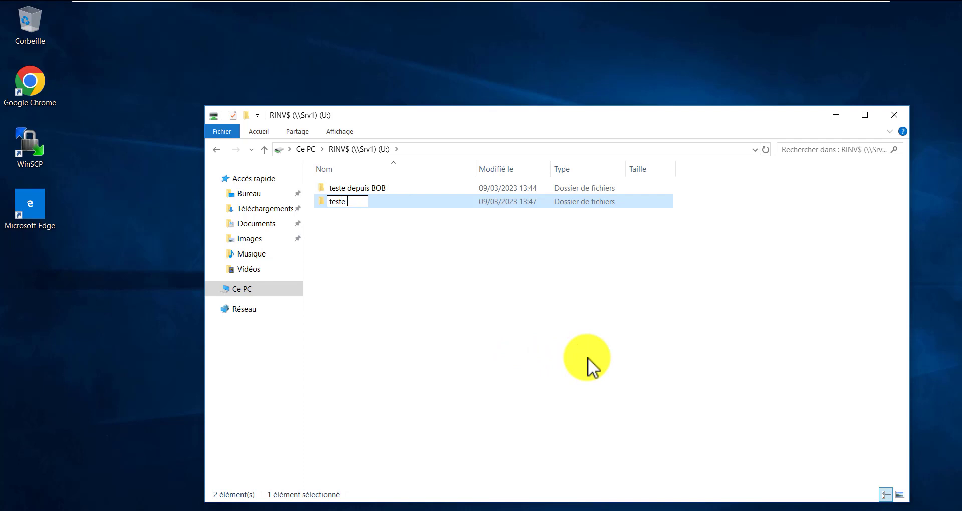
{"action": "type", "text": "depuis Bi"}
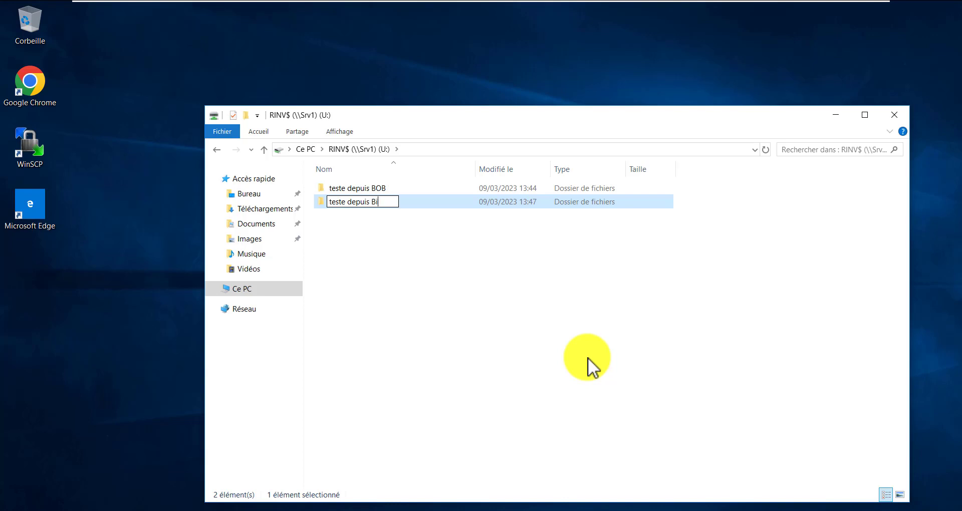
{"action": "type", "text": "kel"}
{"action": "key", "text": "Return"}
{"action": "left_click", "coordinate": [584, 352]}
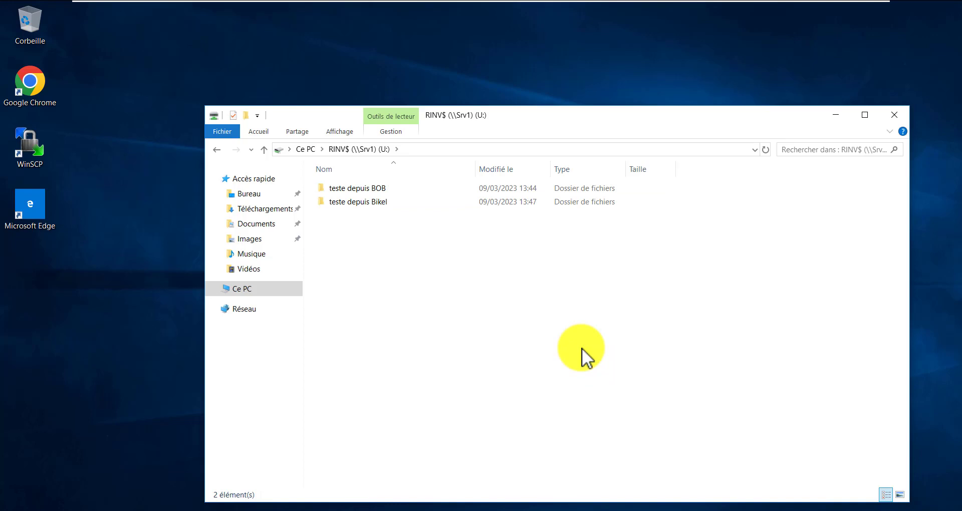
{"action": "left_click", "coordinate": [306, 149]}
{"action": "left_click", "coordinate": [539, 385]}
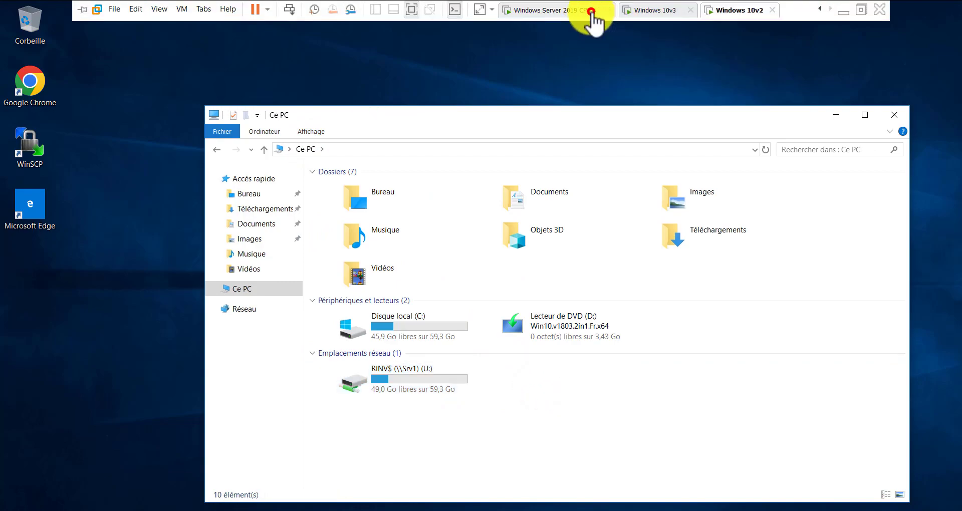
On the server, open C:\PARTAGE\RINV to confirm both test folders, then bring Active Directory forward
{"action": "left_click", "coordinate": [592, 12]}
{"action": "left_click", "coordinate": [335, 383]}
{"action": "double_click", "coordinate": [223, 142]}
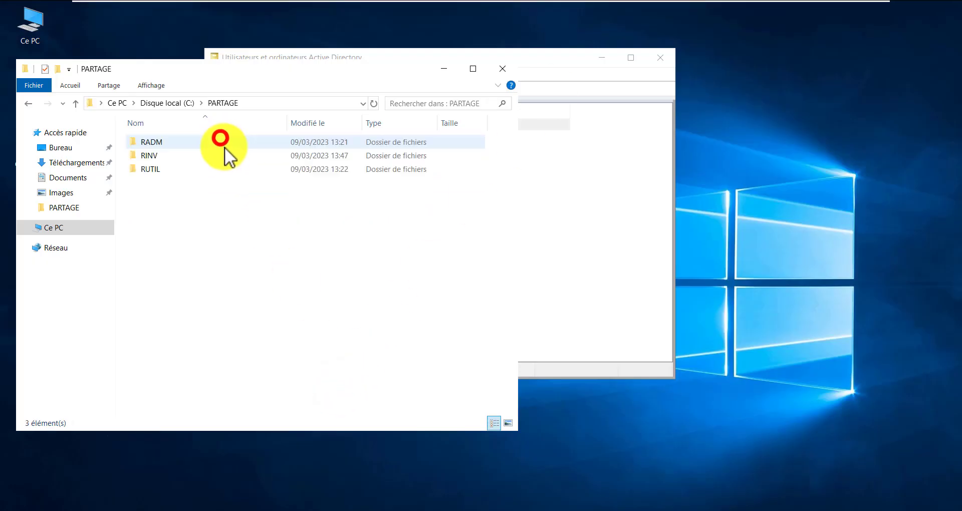
{"action": "double_click", "coordinate": [170, 154]}
{"action": "left_click", "coordinate": [194, 159]}
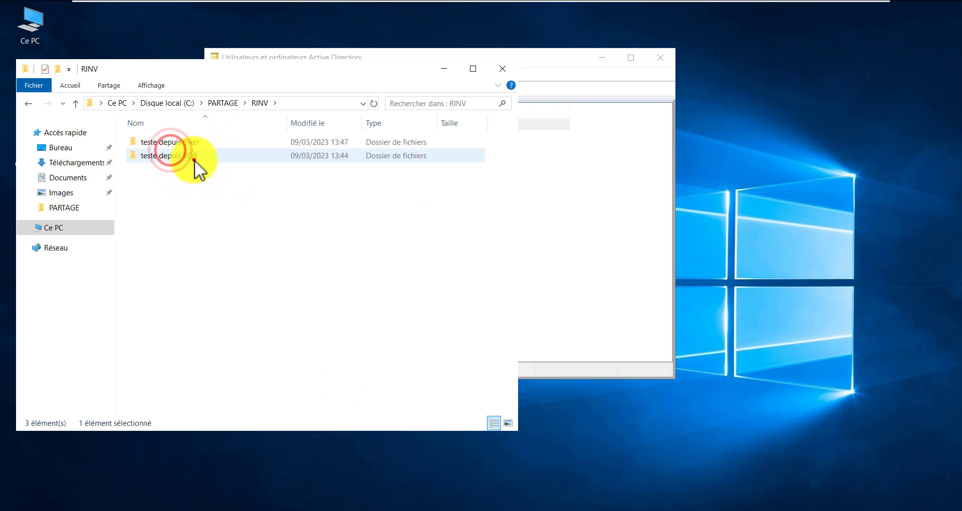
{"action": "left_click", "coordinate": [207, 135]}
{"action": "left_click", "coordinate": [376, 300]}
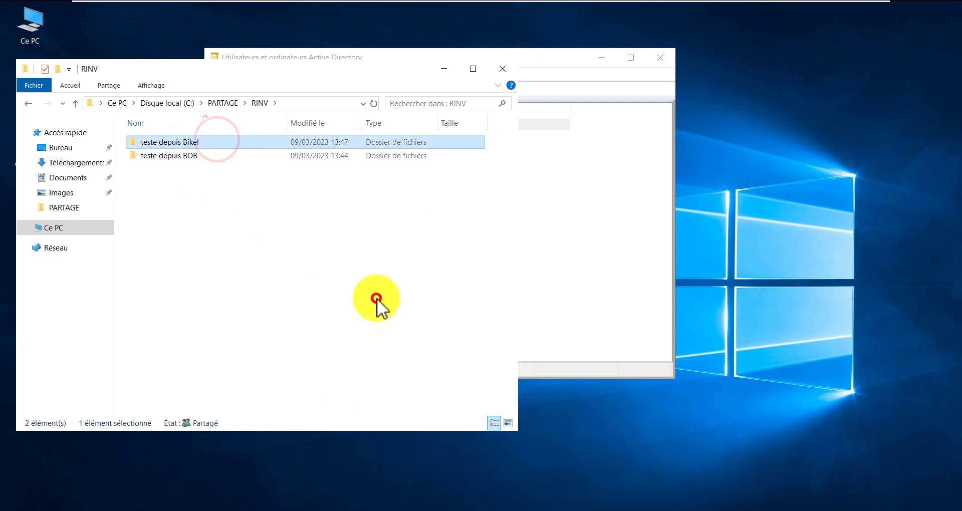
{"action": "left_click", "coordinate": [665, 227]}
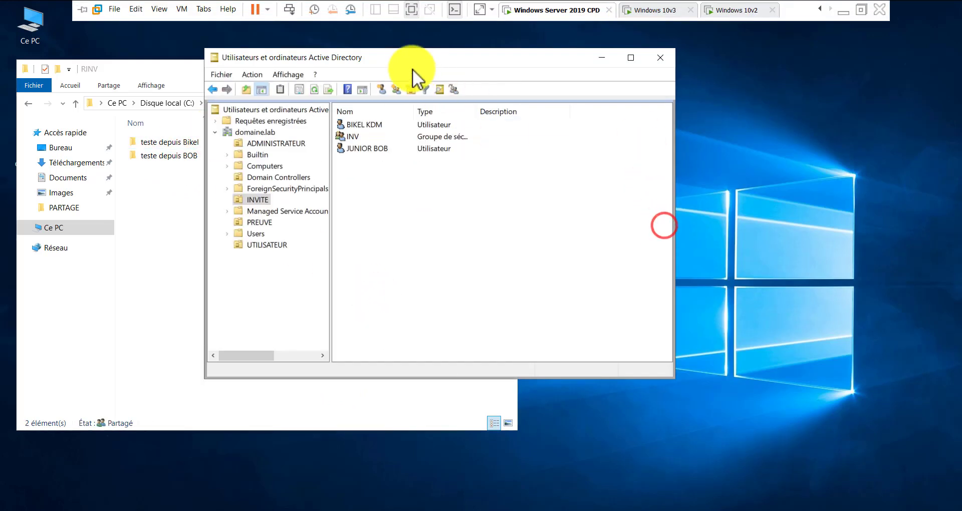
Start creating a new user object in the INVITE OU
{"action": "left_click_drag", "start_coordinate": [397, 57], "coordinate": [444, 72]}
{"action": "left_click", "coordinate": [431, 208]}
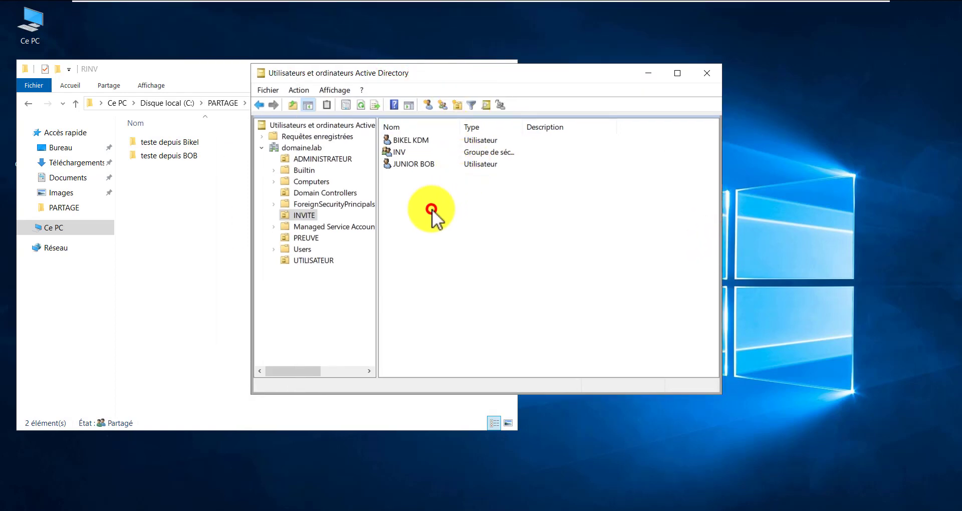
{"action": "right_click", "coordinate": [389, 193]}
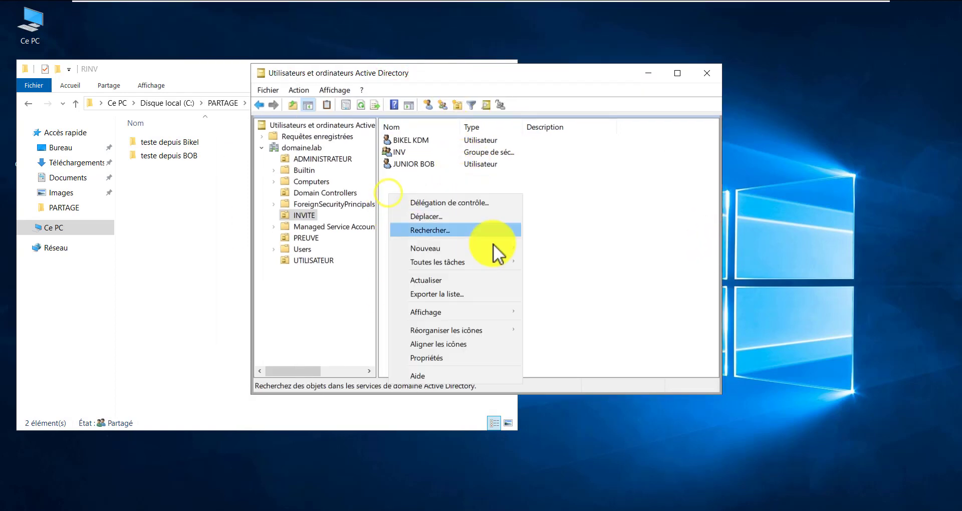
{"action": "mouse_move", "coordinate": [478, 249]}
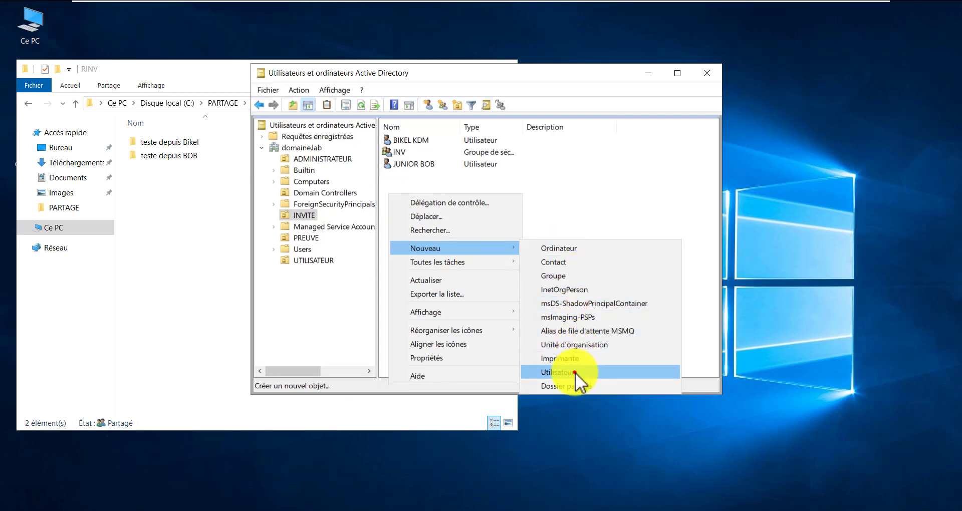
{"action": "left_click", "coordinate": [576, 372]}
Enter the new user's first name, last name and logon name
{"action": "left_click_drag", "start_coordinate": [422, 89], "coordinate": [460, 95]}
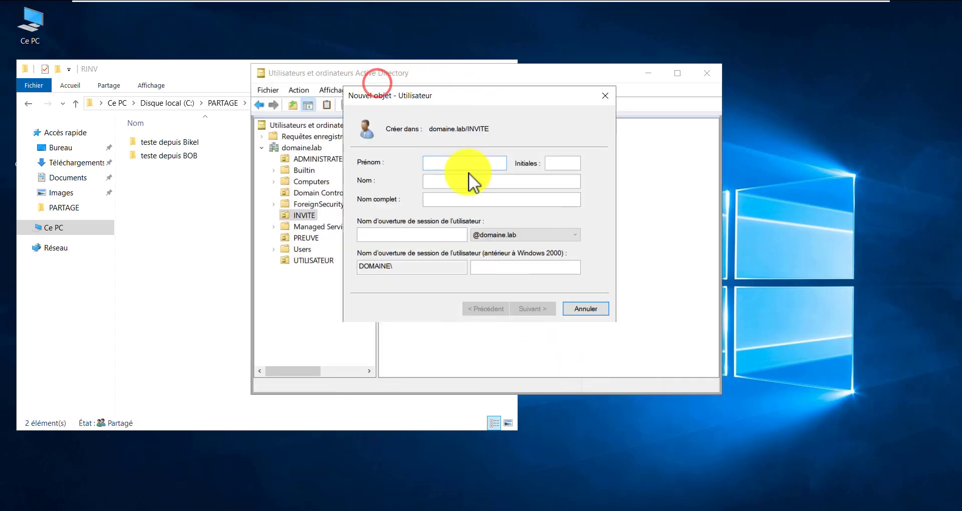
{"action": "left_click", "coordinate": [469, 165]}
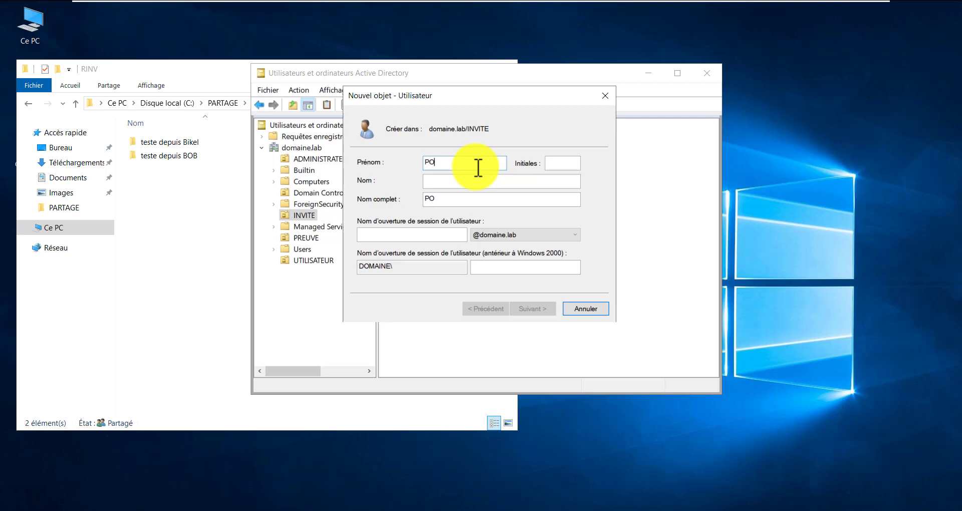
{"action": "type", "text": "AUL"}
{"action": "left_click", "coordinate": [487, 184]}
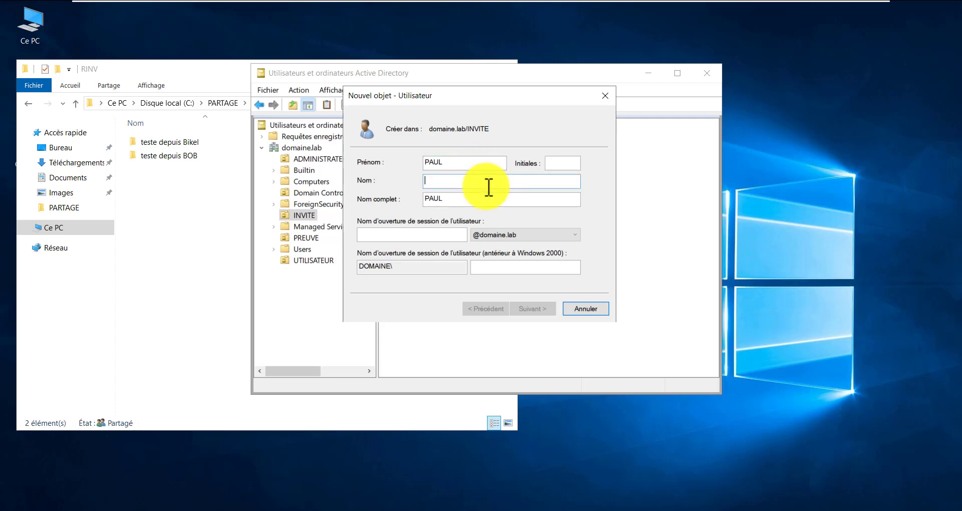
{"action": "type", "text": "OLE"}
{"action": "left_click", "coordinate": [387, 234]}
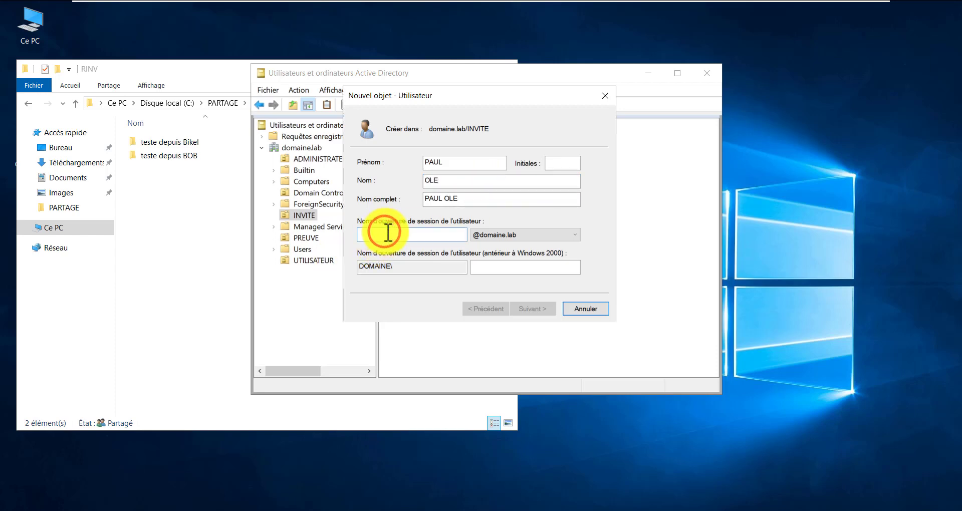
{"action": "type", "text": "P"}
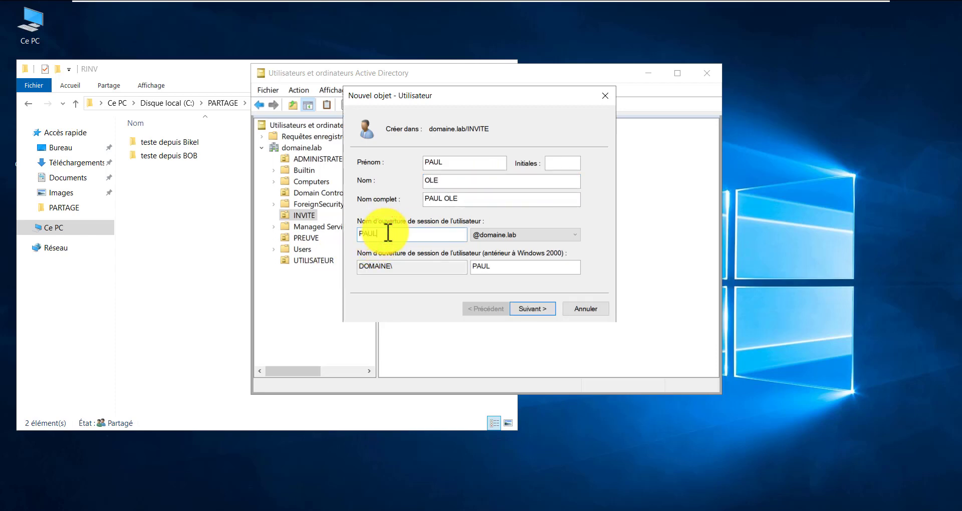
{"action": "type", "text": "AUL"}
{"action": "left_click", "coordinate": [531, 307]}
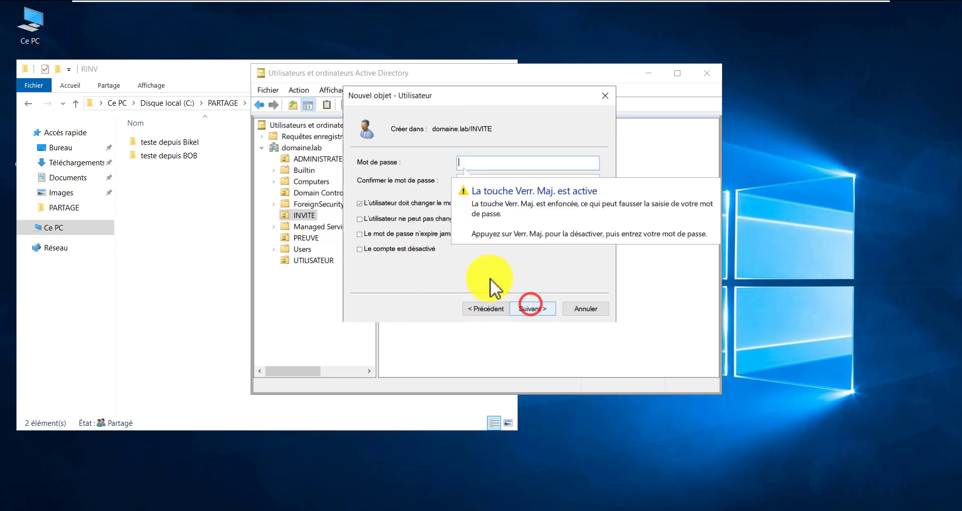
Set a password that never expires and the user cannot change, then finish the account
{"action": "left_click", "coordinate": [404, 203]}
{"action": "left_click", "coordinate": [403, 217]}
{"action": "left_click", "coordinate": [398, 233]}
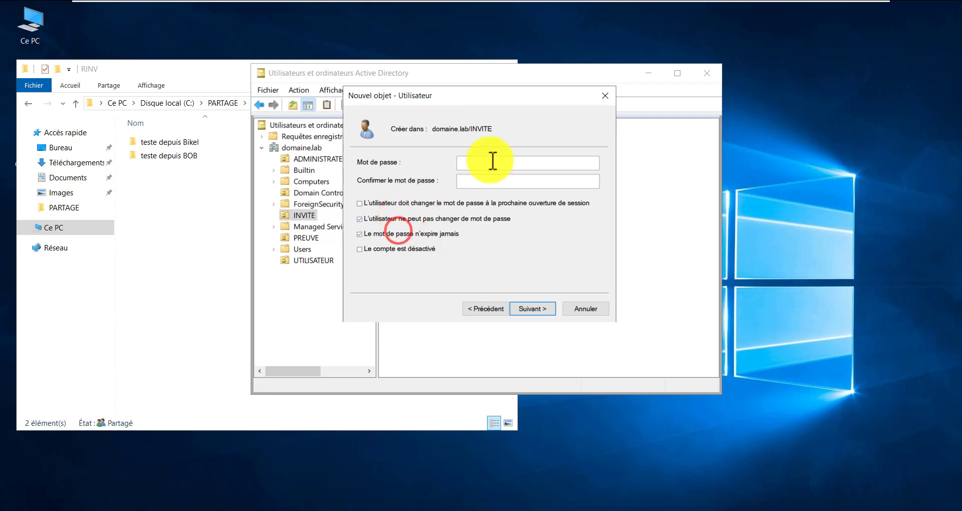
{"action": "left_click", "coordinate": [492, 160]}
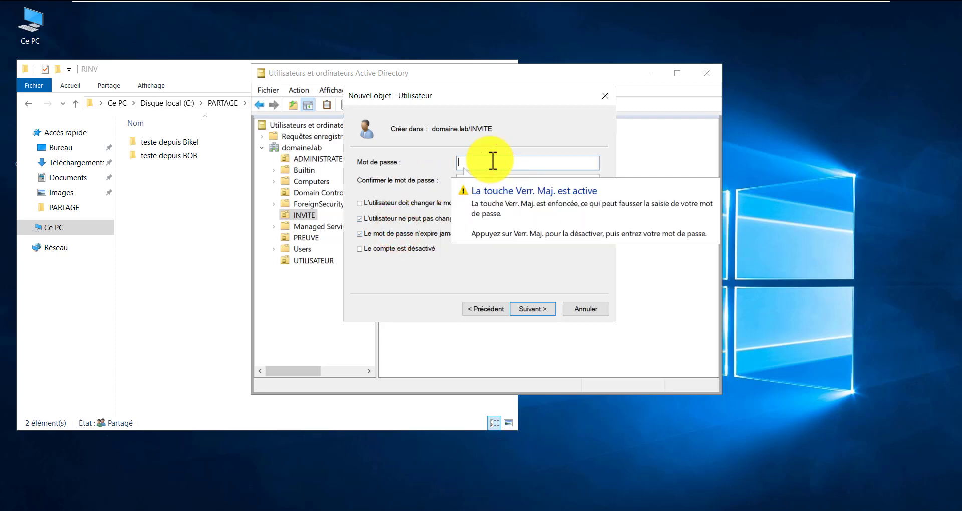
{"action": "type", "text": "****"}
{"action": "key", "text": "Tab"}
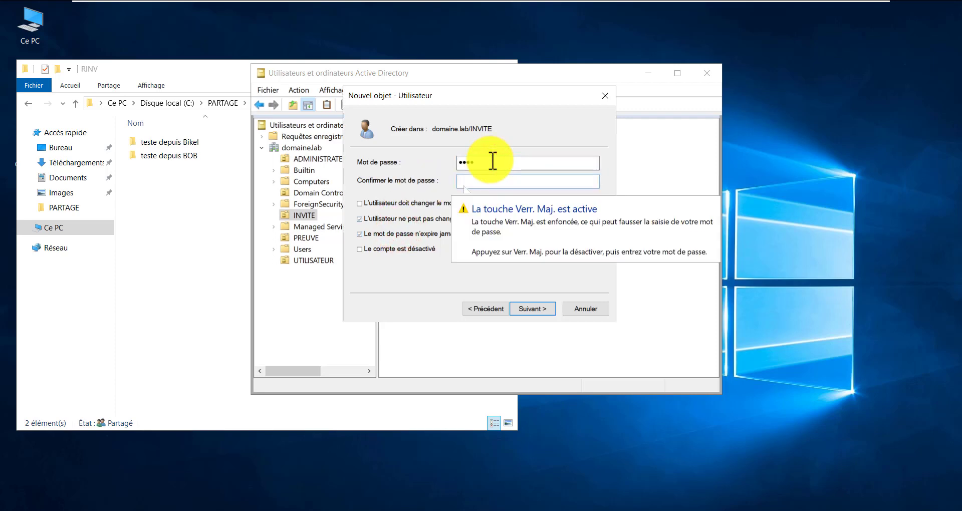
{"action": "type", "text": "**"}
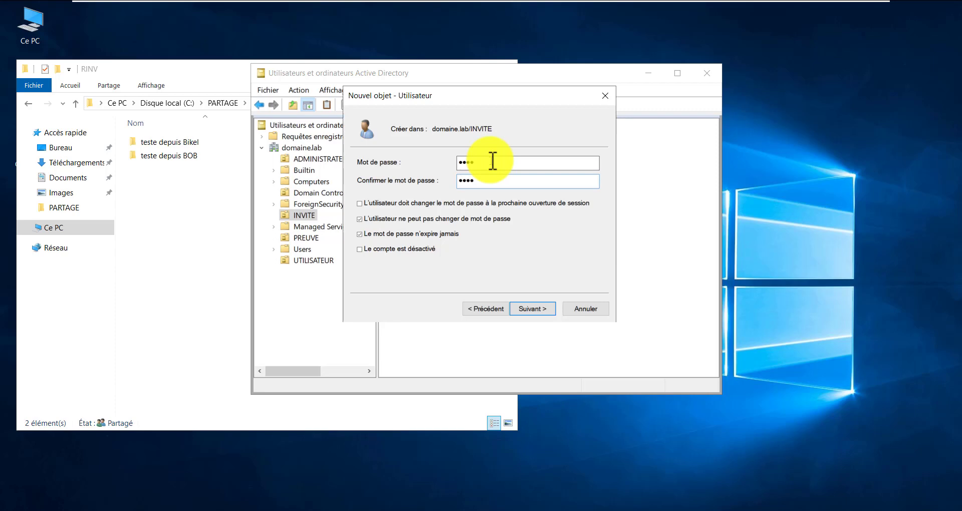
{"action": "type", "text": "**"}
{"action": "left_click", "coordinate": [525, 311]}
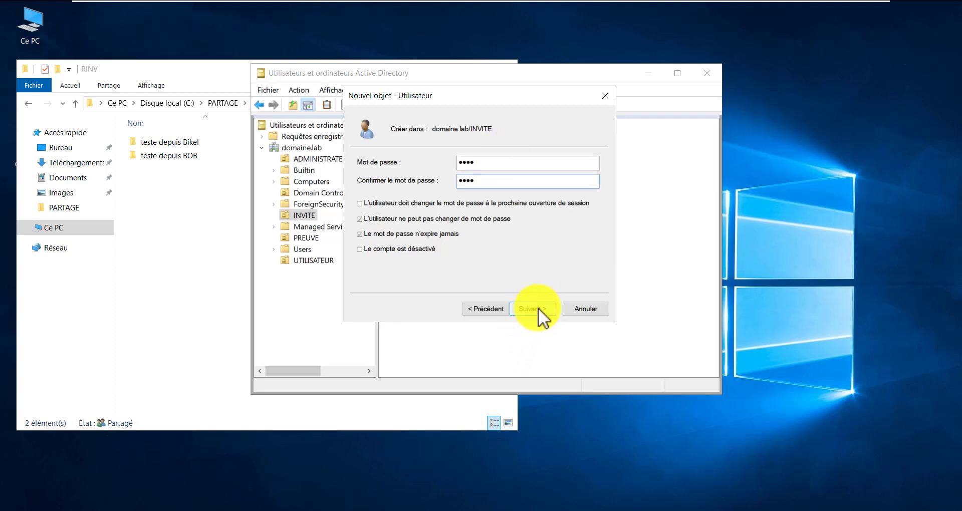
{"action": "left_click", "coordinate": [532, 309]}
{"action": "left_click", "coordinate": [532, 309]}
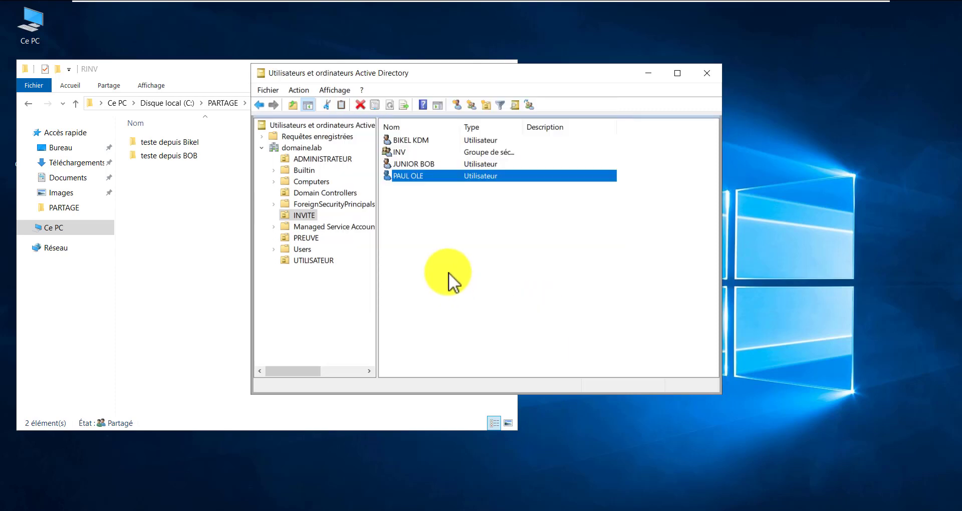
{"action": "left_click", "coordinate": [431, 225]}
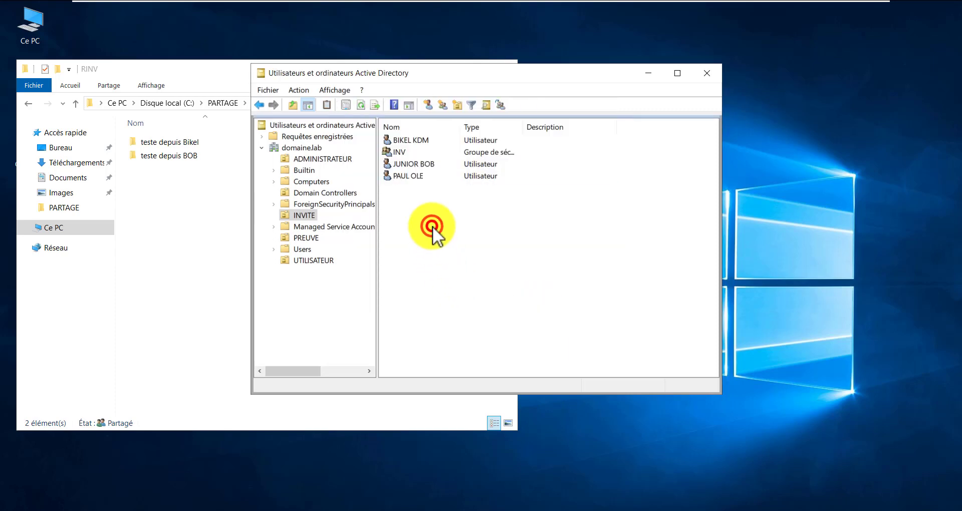
{"action": "left_click", "coordinate": [419, 171]}
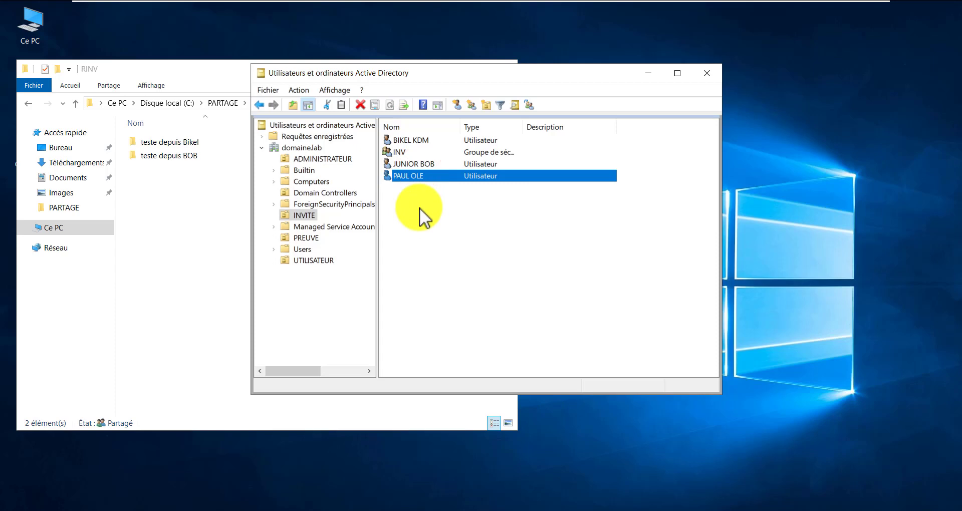
{"action": "left_click", "coordinate": [419, 208]}
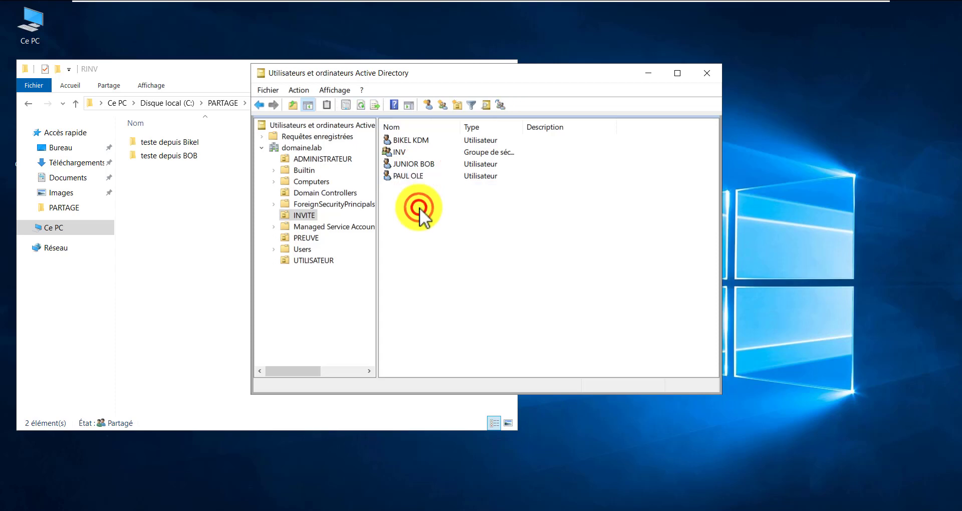
{"action": "left_click", "coordinate": [421, 176]}
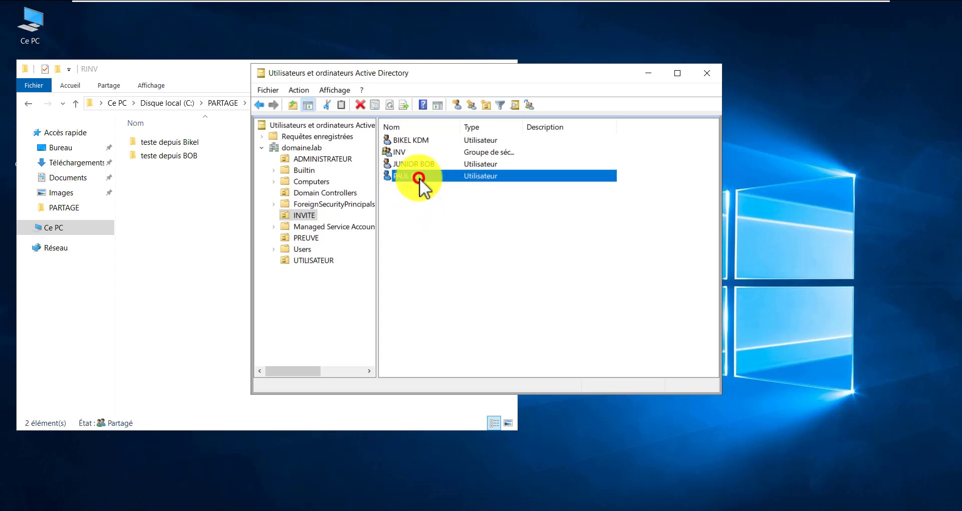
{"action": "left_click", "coordinate": [471, 239]}
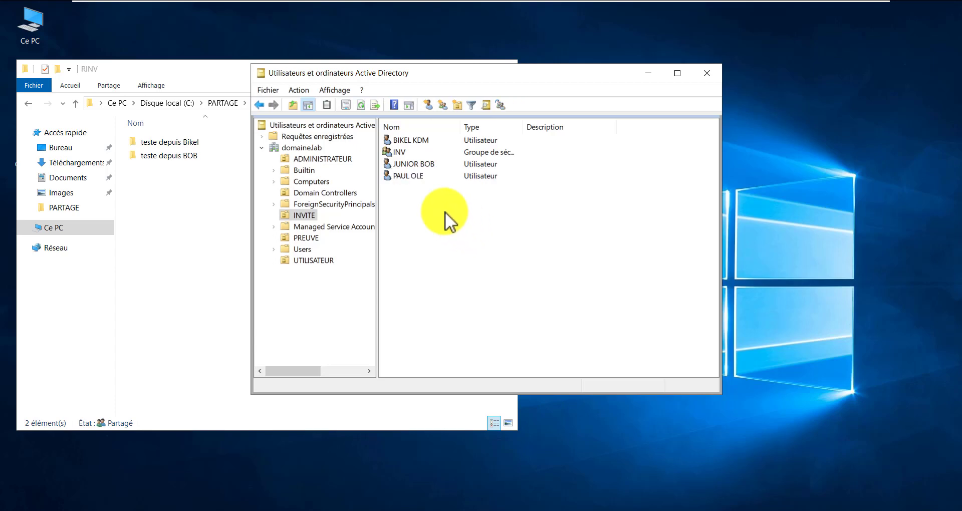
{"action": "left_click", "coordinate": [410, 177]}
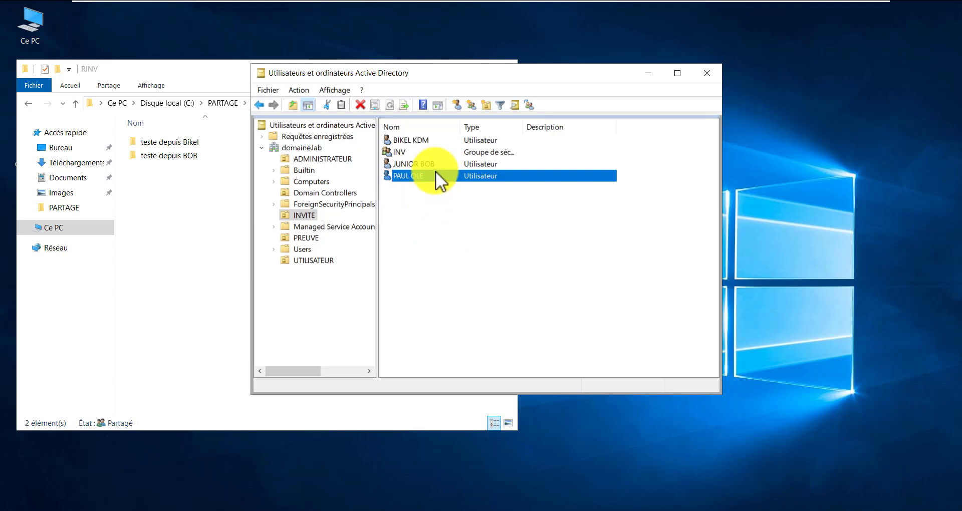
{"action": "left_click", "coordinate": [402, 153]}
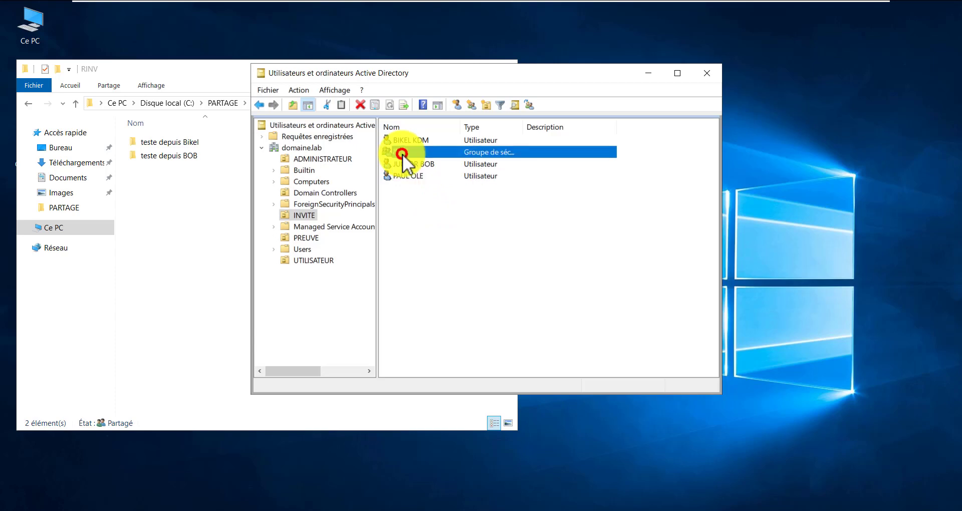
{"action": "left_click", "coordinate": [407, 175]}
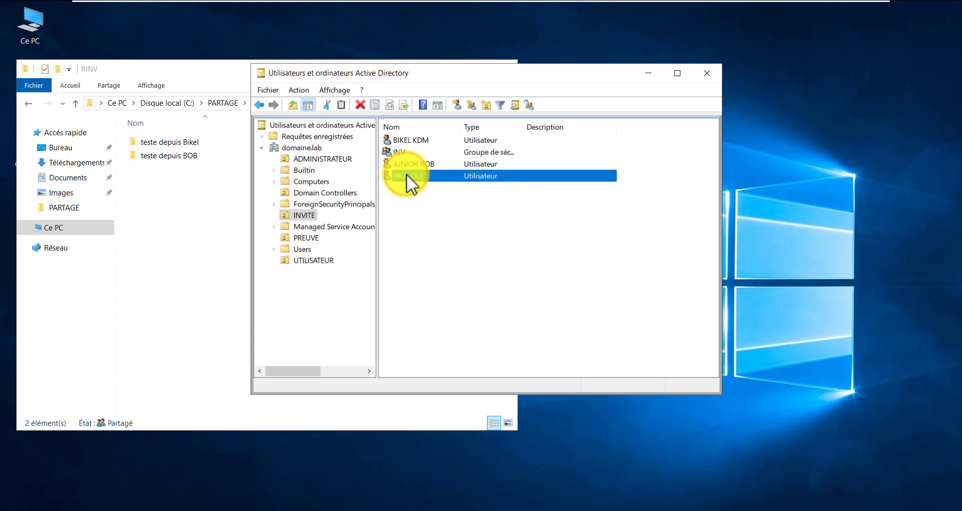
{"action": "left_click", "coordinate": [407, 173]}
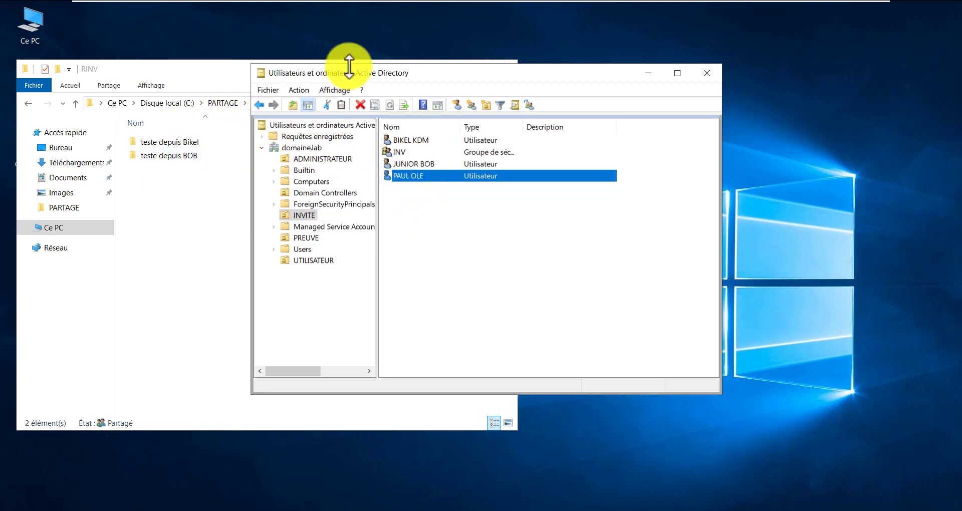
{"action": "left_click_drag", "start_coordinate": [354, 72], "coordinate": [404, 69]}
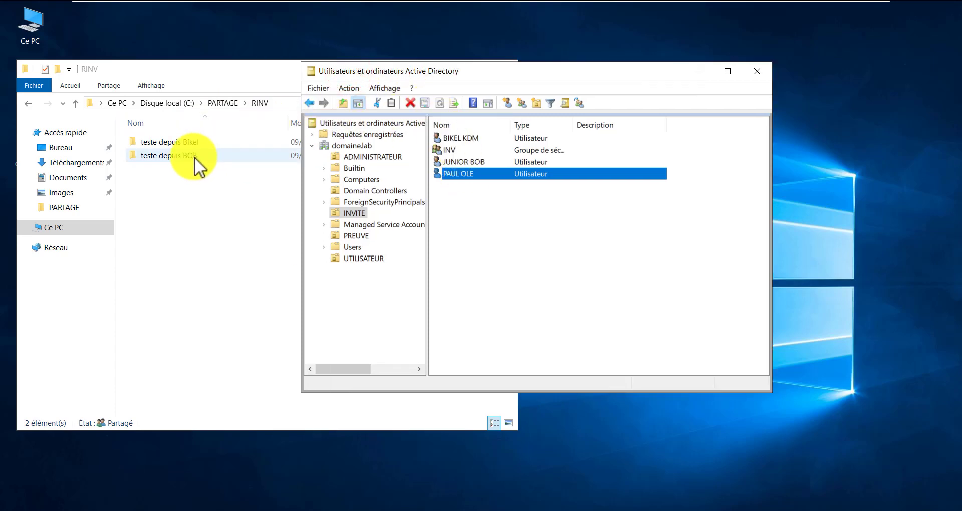
{"action": "left_click", "coordinate": [527, 262]}
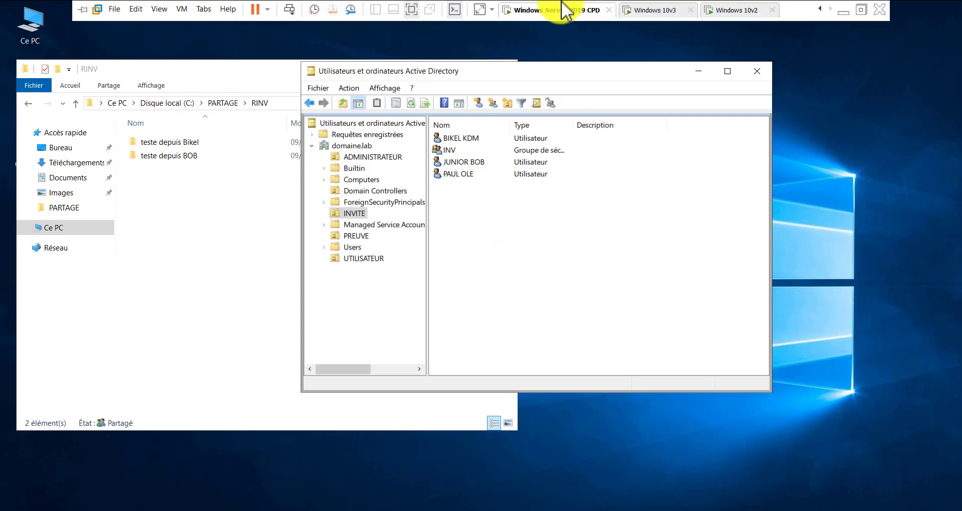
Open the RINV$ share permissions through the RINV folder's advanced sharing settings
{"action": "left_click", "coordinate": [216, 103]}
{"action": "right_click", "coordinate": [148, 157]}
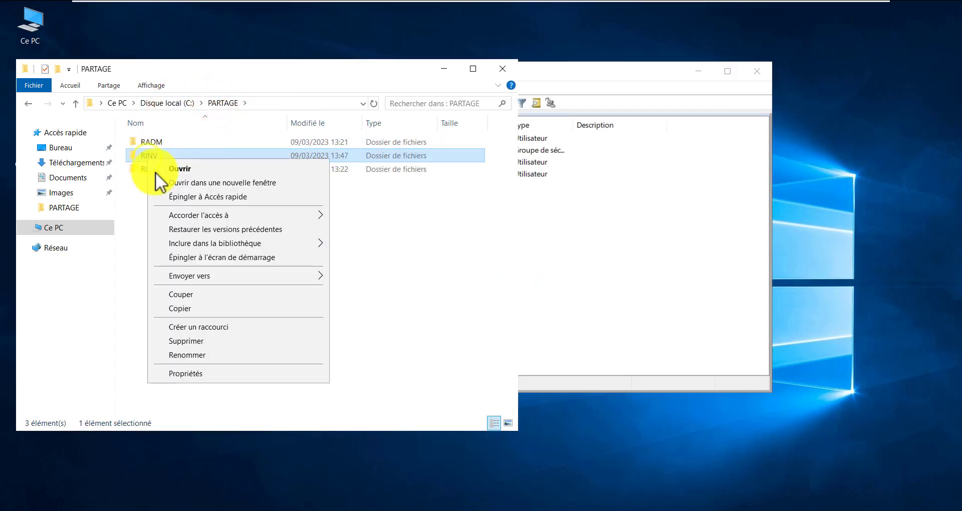
{"action": "left_click", "coordinate": [232, 373]}
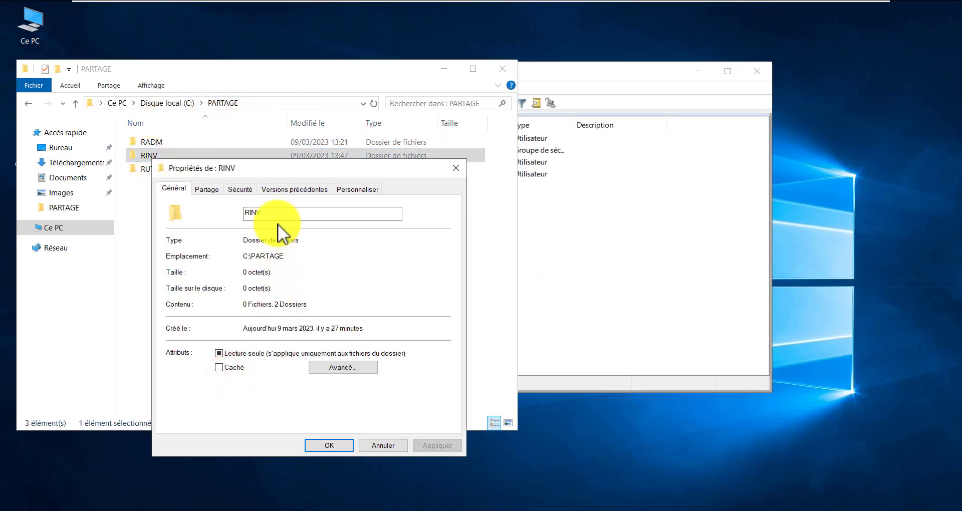
{"action": "left_click", "coordinate": [205, 190]}
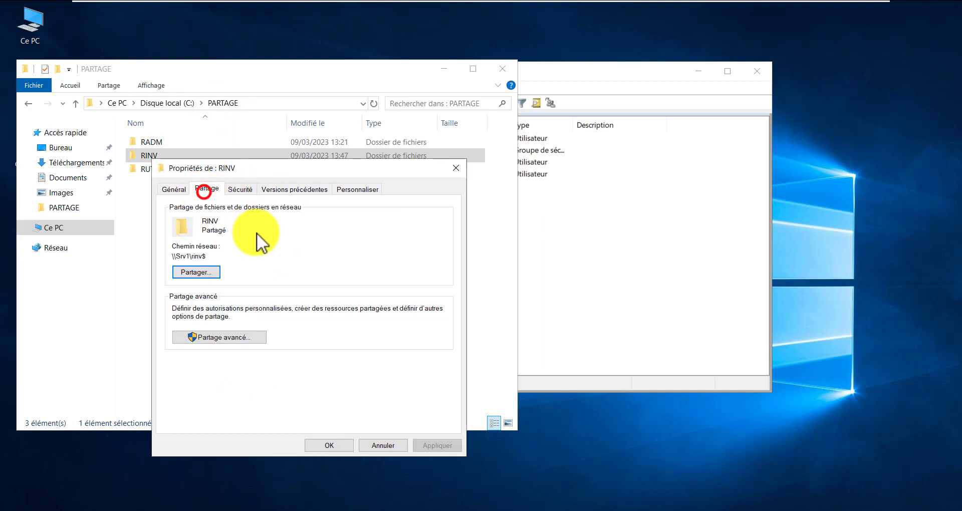
{"action": "left_click", "coordinate": [234, 341]}
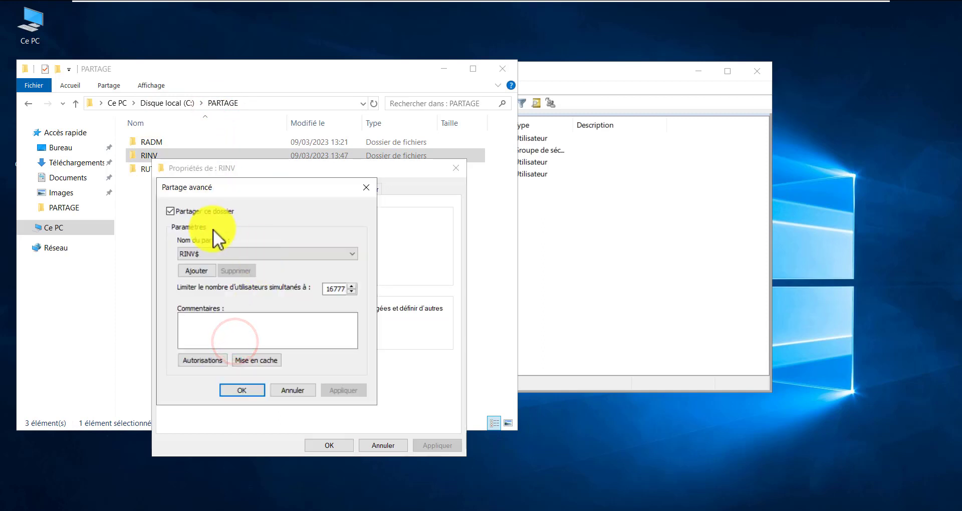
{"action": "left_click", "coordinate": [205, 360]}
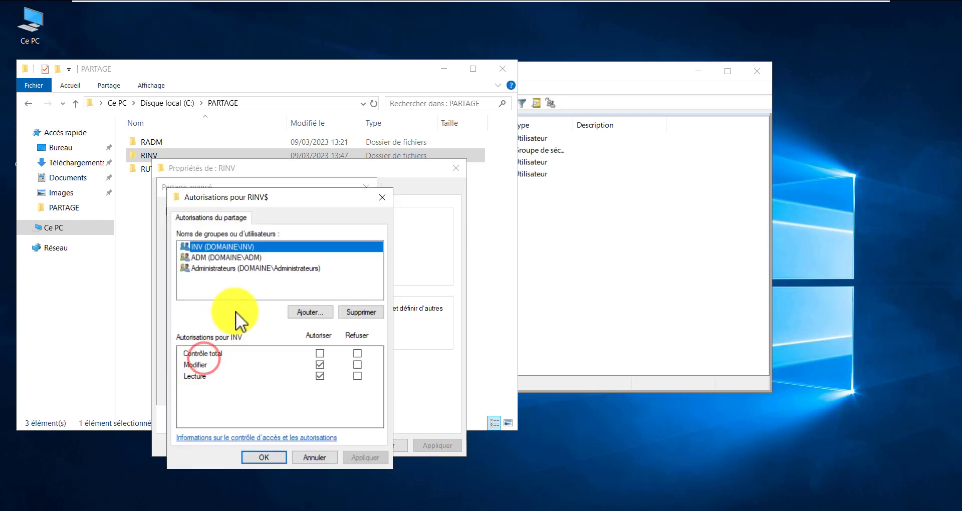
{"action": "left_click", "coordinate": [314, 312]}
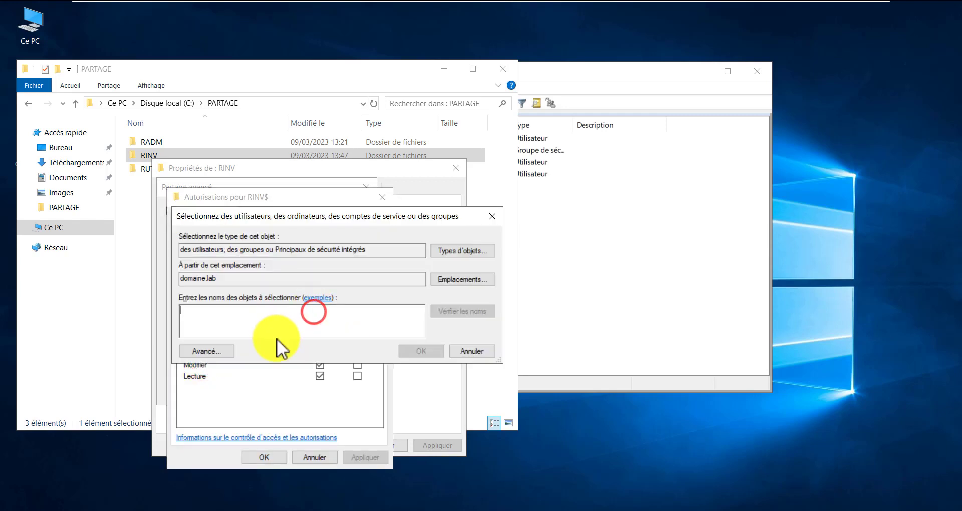
Add the new INVITE user to the share permissions with Read access only and apply
{"action": "left_click", "coordinate": [262, 317]}
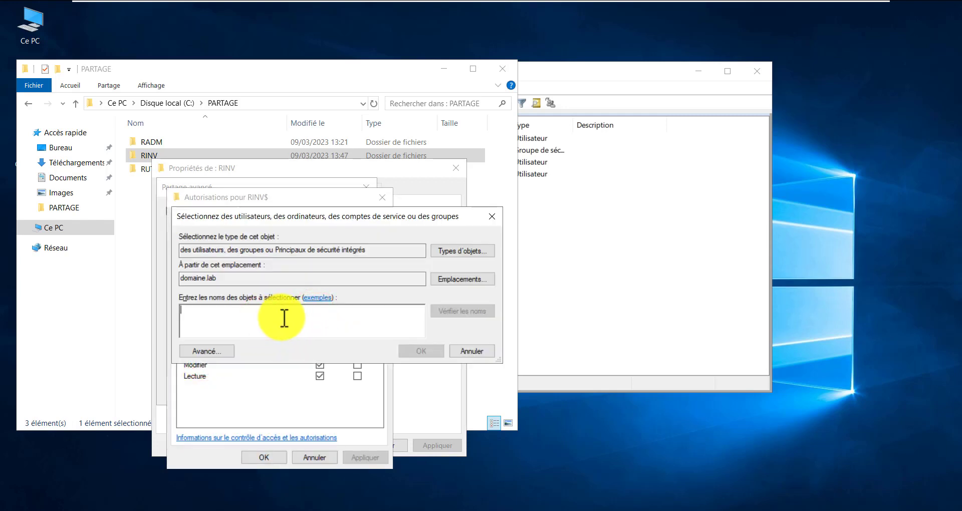
{"action": "left_click", "coordinate": [619, 218]}
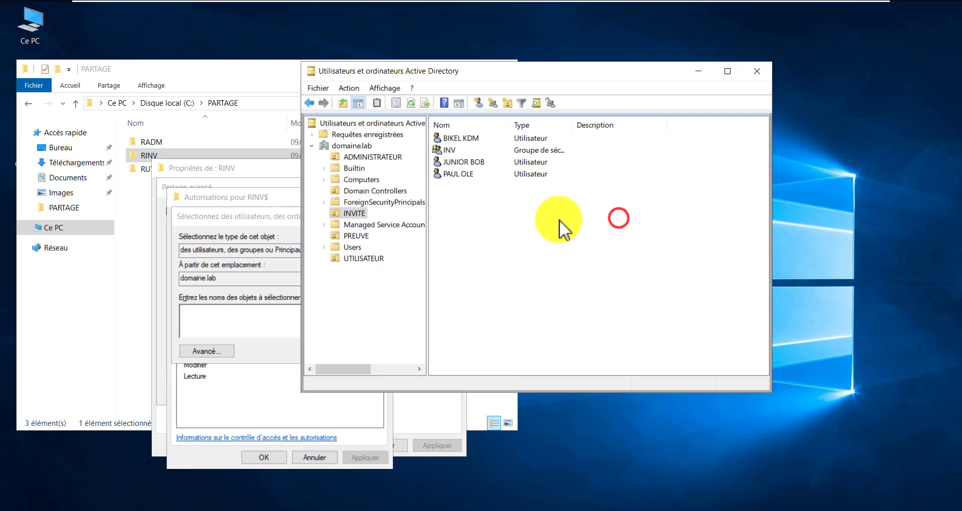
{"action": "left_click", "coordinate": [459, 176]}
{"action": "left_click", "coordinate": [260, 318]}
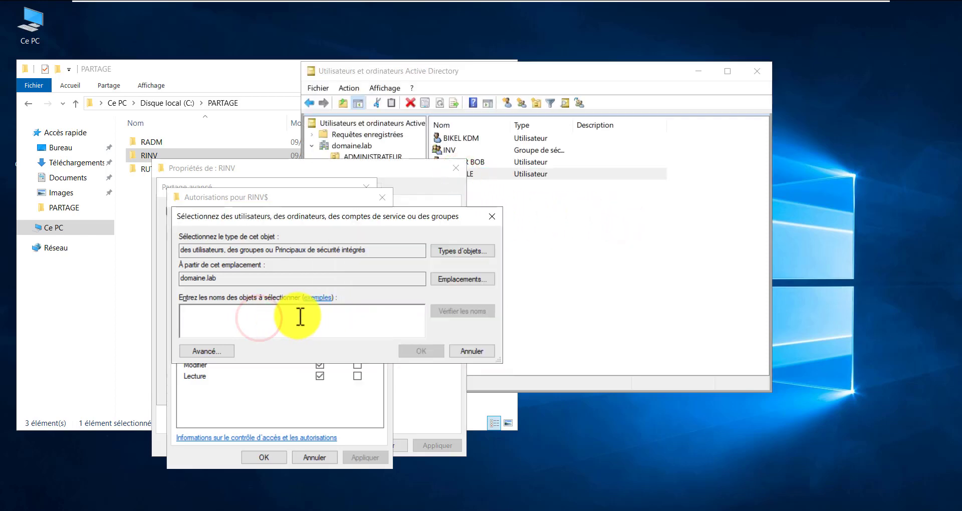
{"action": "type", "text": "PAUL"}
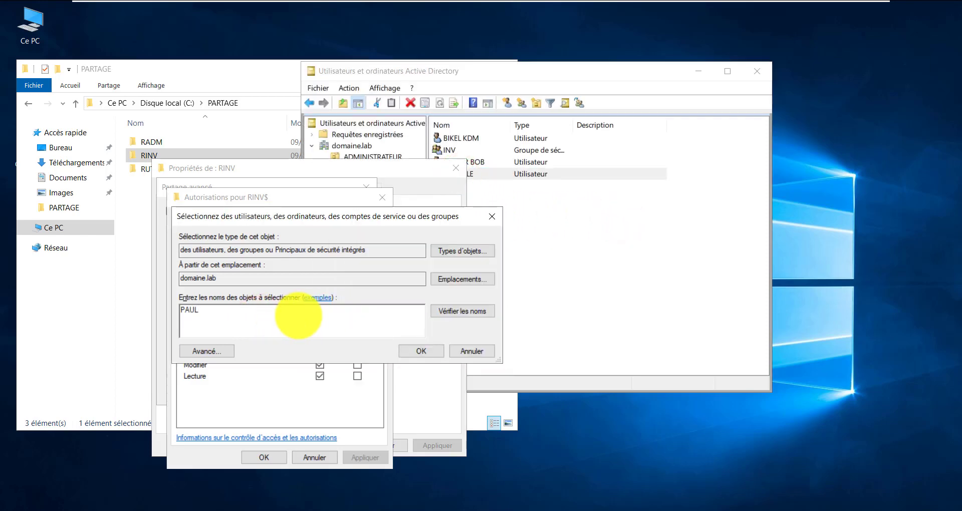
{"action": "key", "text": "Return"}
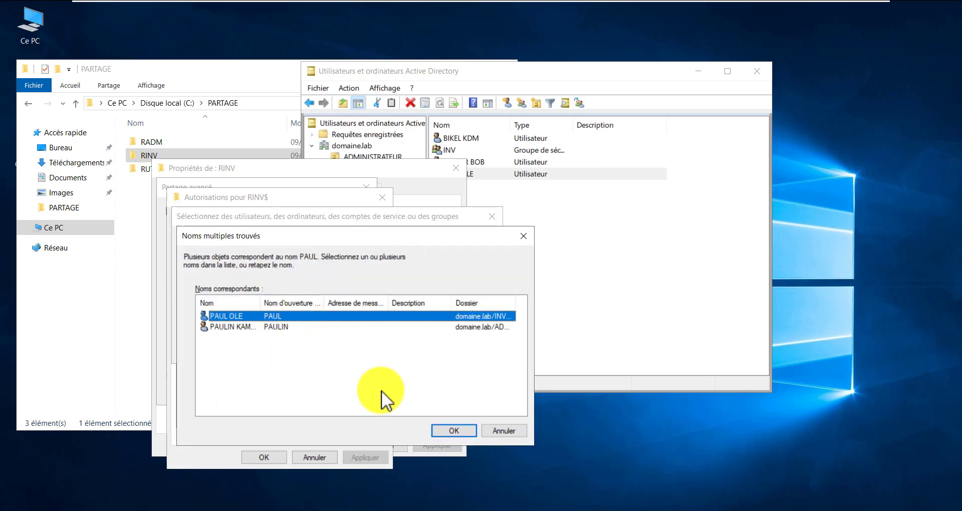
{"action": "left_click", "coordinate": [453, 431]}
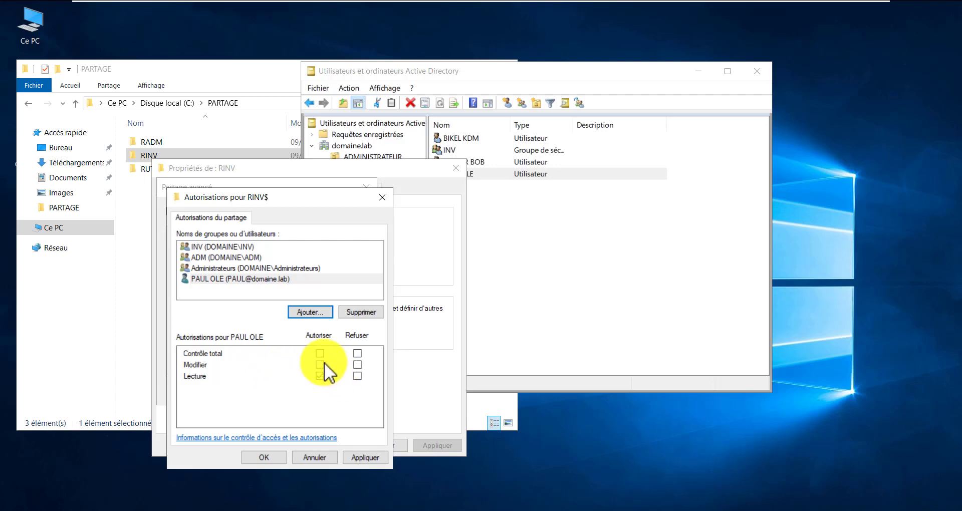
{"action": "left_click", "coordinate": [320, 363]}
{"action": "left_click", "coordinate": [322, 363]}
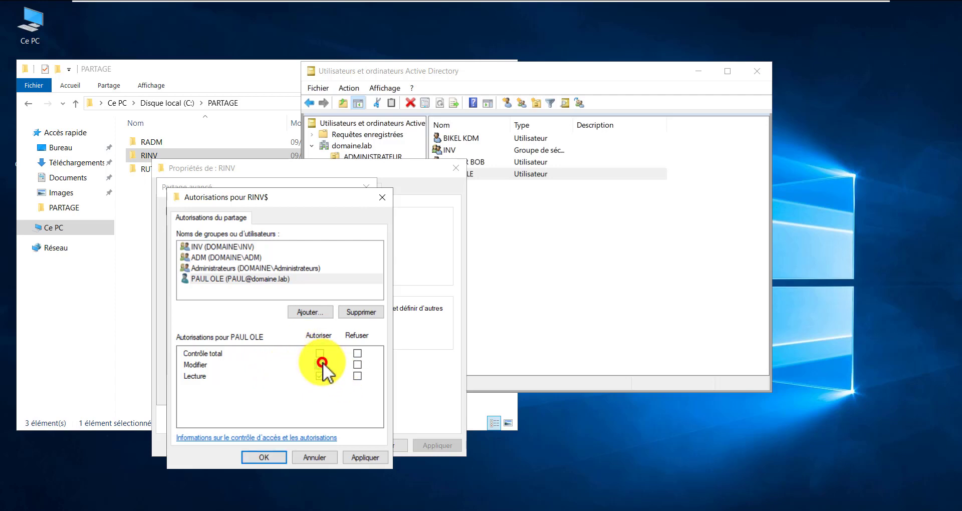
{"action": "left_click", "coordinate": [364, 455]}
{"action": "left_click", "coordinate": [266, 457]}
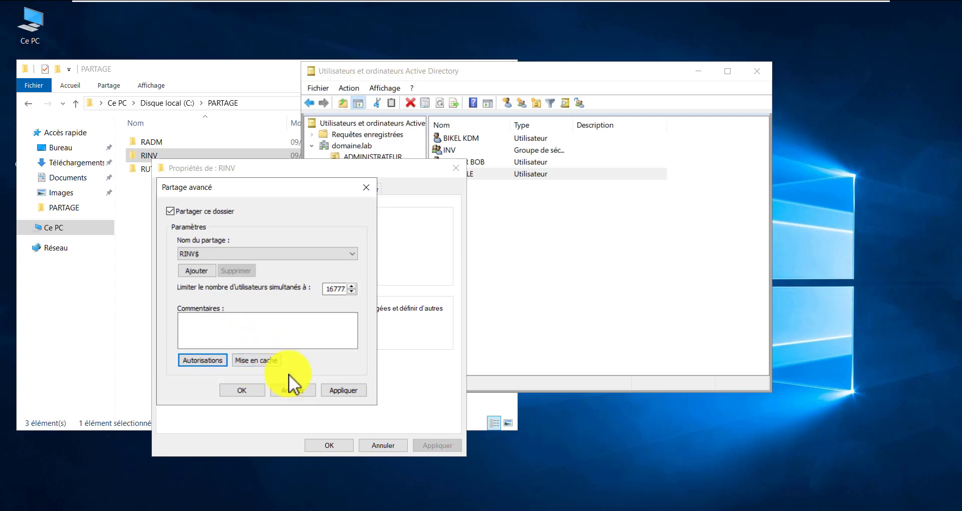
Close Advanced Sharing and review RINV's existing security entries (INV, Administrateurs)
{"action": "left_click", "coordinate": [337, 391]}
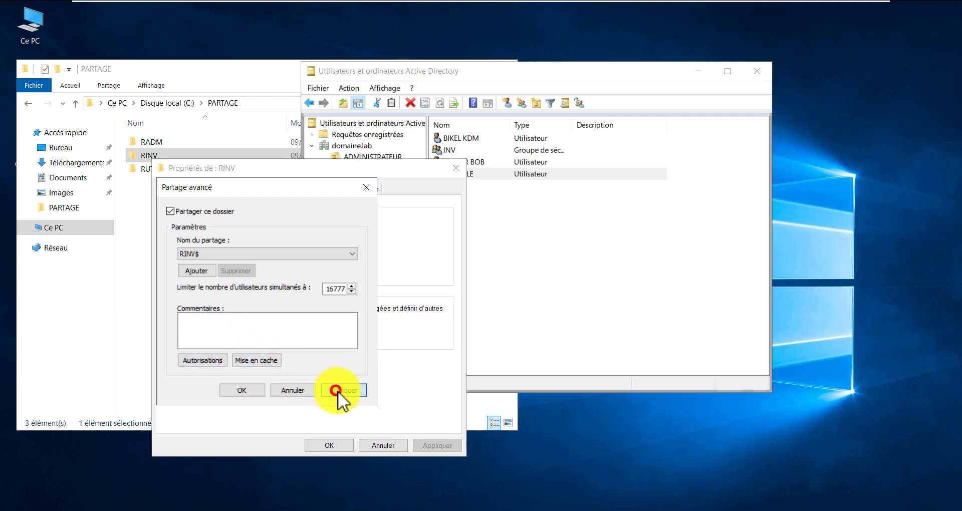
{"action": "left_click", "coordinate": [252, 389]}
{"action": "left_click", "coordinate": [241, 189]}
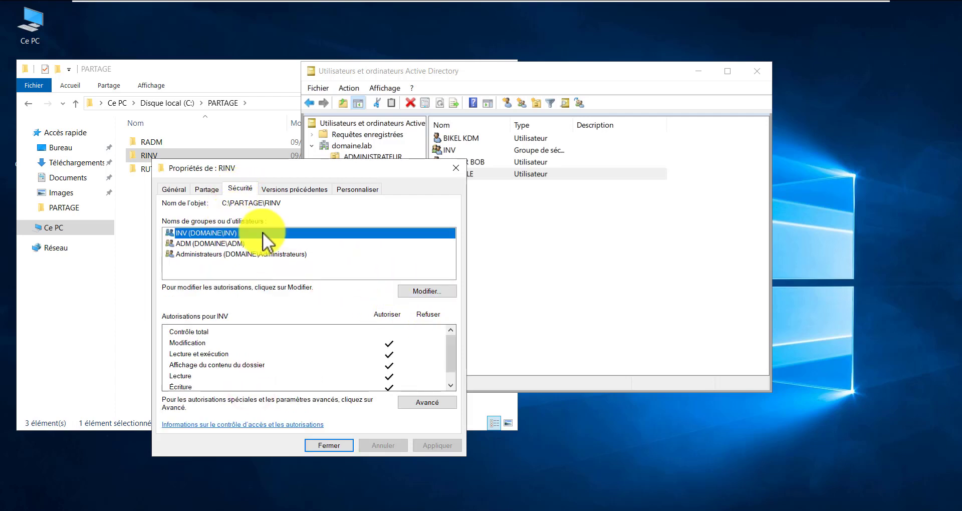
{"action": "left_click", "coordinate": [423, 409]}
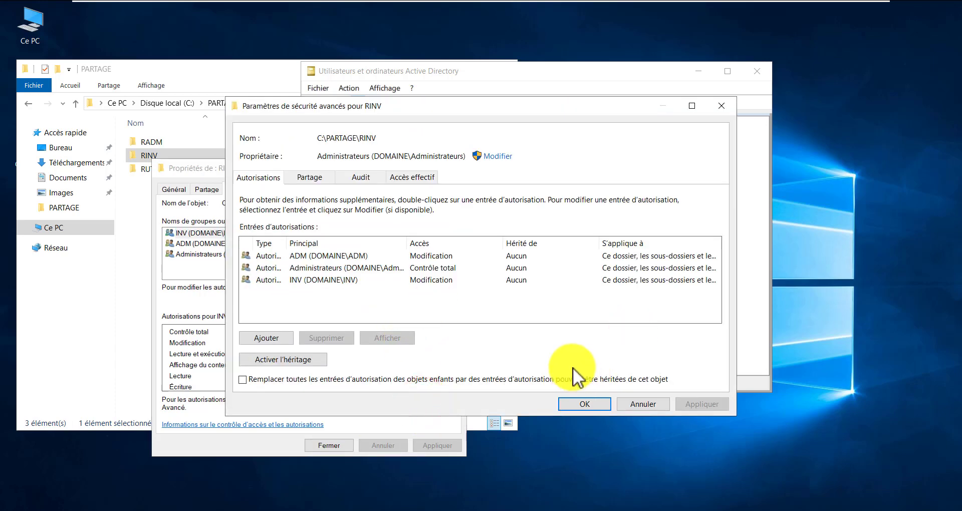
{"action": "left_click", "coordinate": [345, 282]}
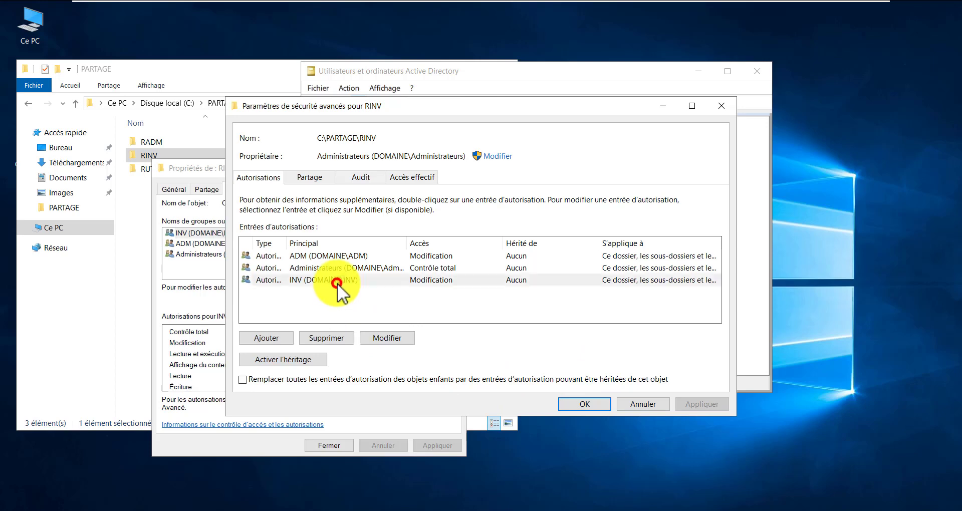
{"action": "left_click", "coordinate": [340, 273]}
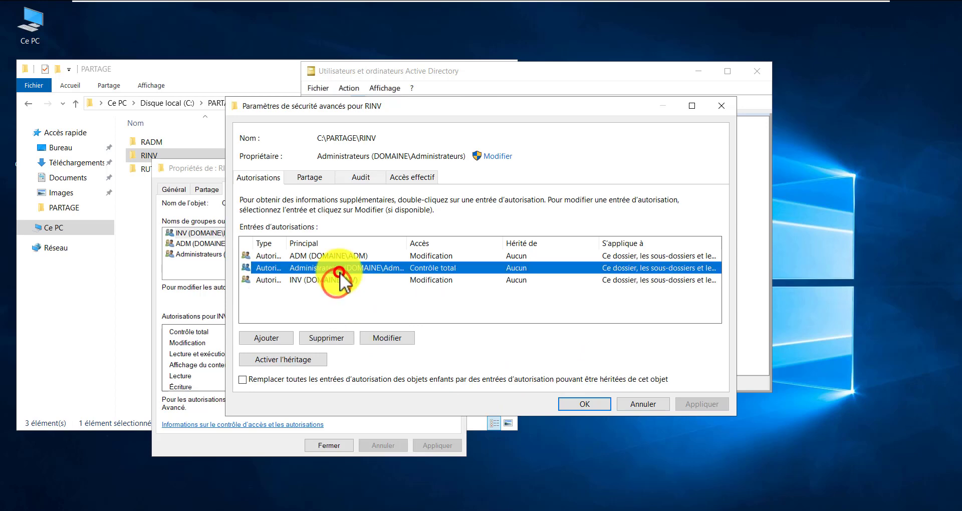
{"action": "left_click", "coordinate": [656, 405]}
Add the new INVITE user to RINV's NTFS permissions with default read access, then close properties
{"action": "left_click", "coordinate": [433, 289]}
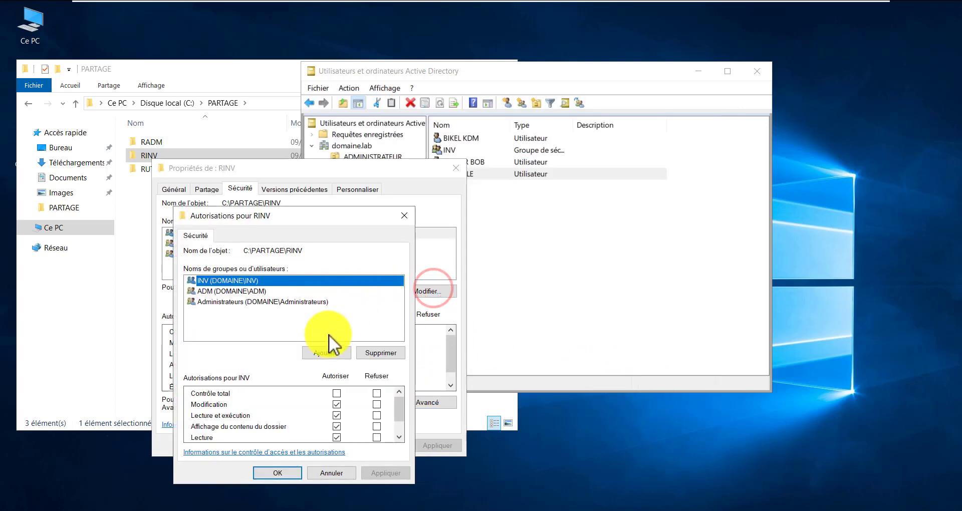
{"action": "left_click", "coordinate": [335, 350]}
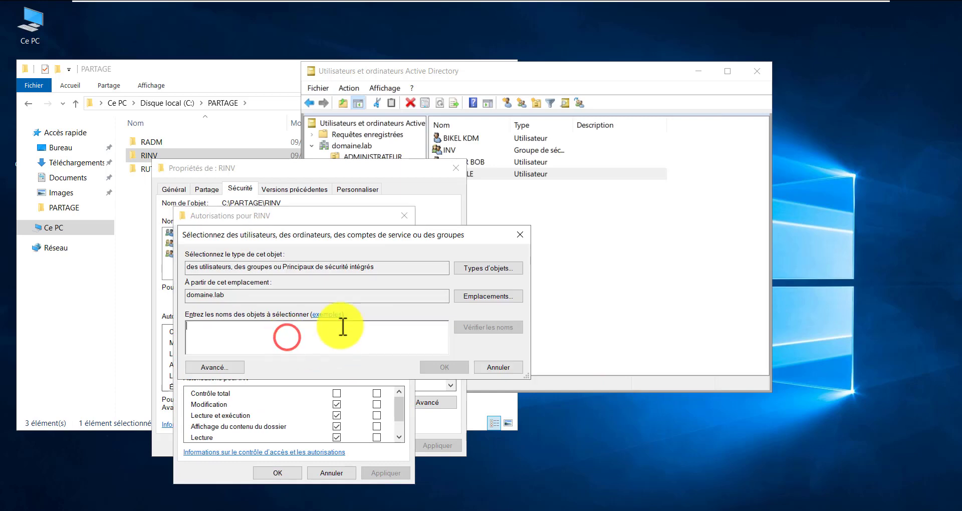
{"action": "type", "text": "PAU"}
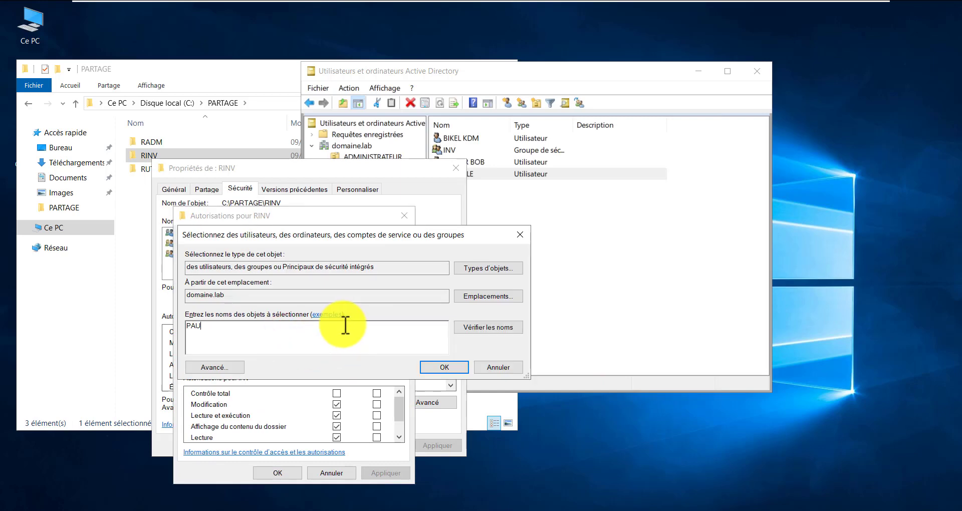
{"action": "type", "text": "L"}
{"action": "left_click", "coordinate": [423, 368]}
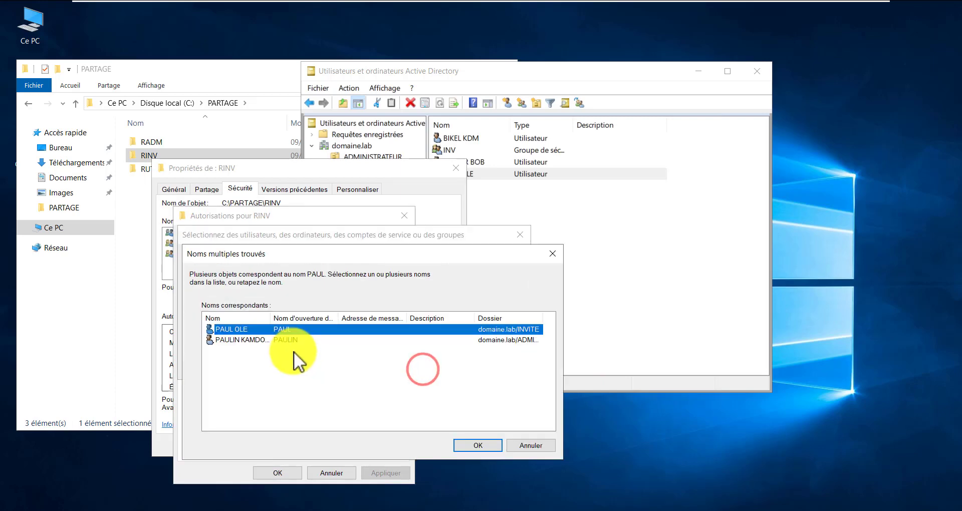
{"action": "left_click", "coordinate": [466, 446]}
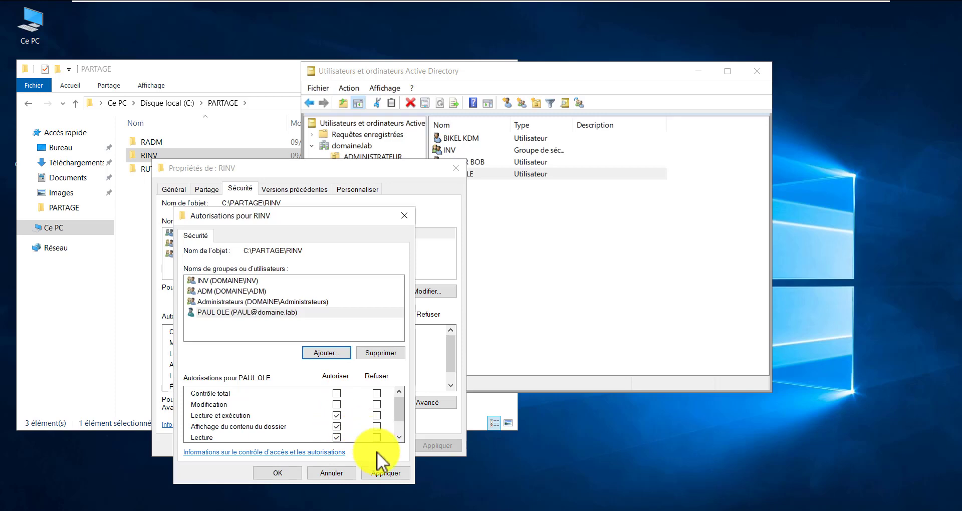
{"action": "left_click", "coordinate": [384, 475]}
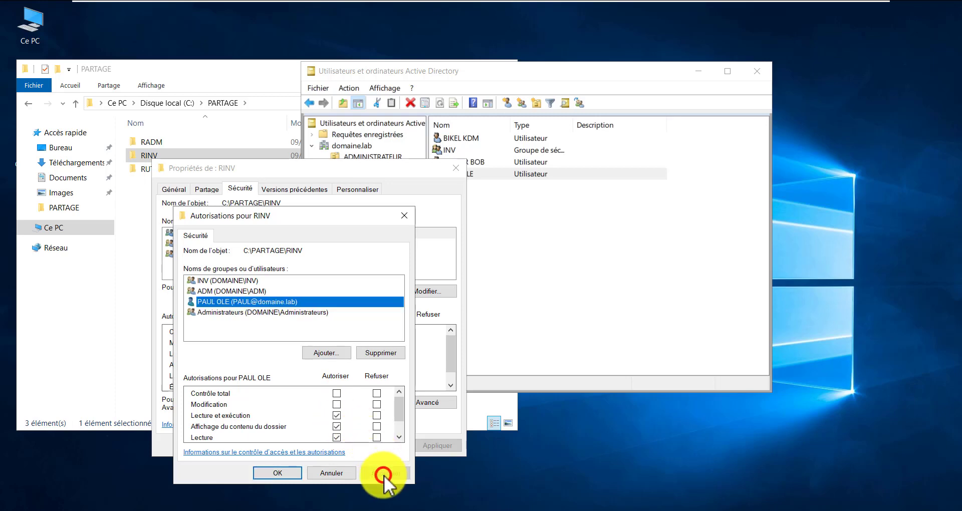
{"action": "left_click", "coordinate": [284, 473]}
{"action": "left_click", "coordinate": [328, 446]}
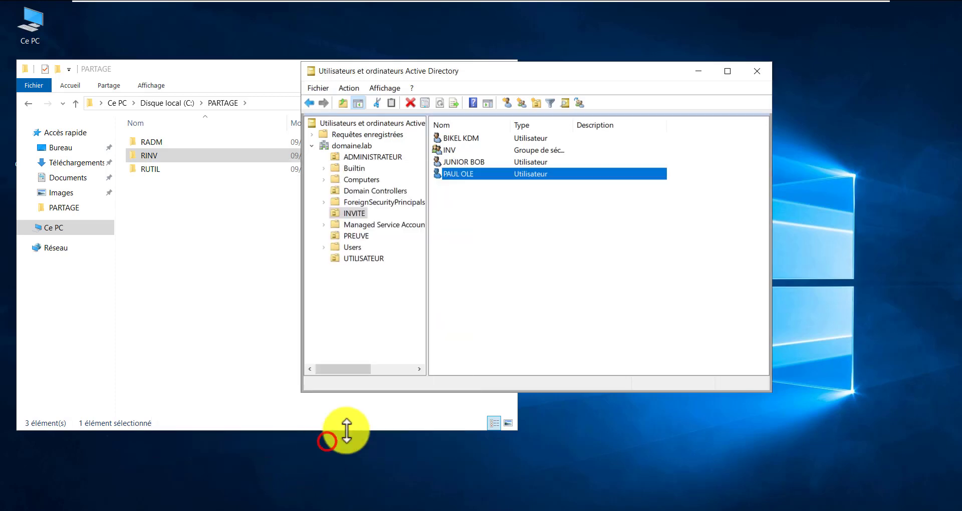
Rerun gpupdate /force from the Command Prompt history
{"action": "left_click", "coordinate": [474, 257]}
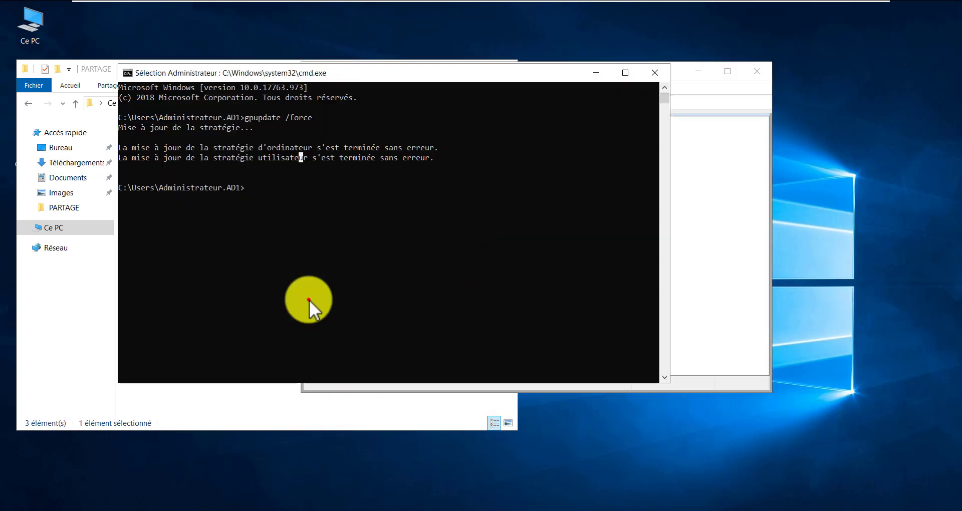
{"action": "key", "text": "Up"}
{"action": "key", "text": "Return"}
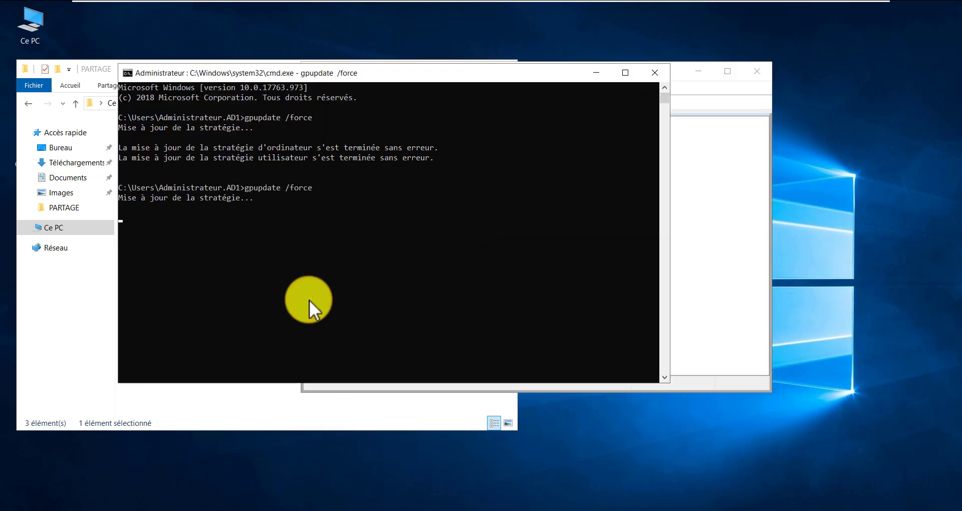
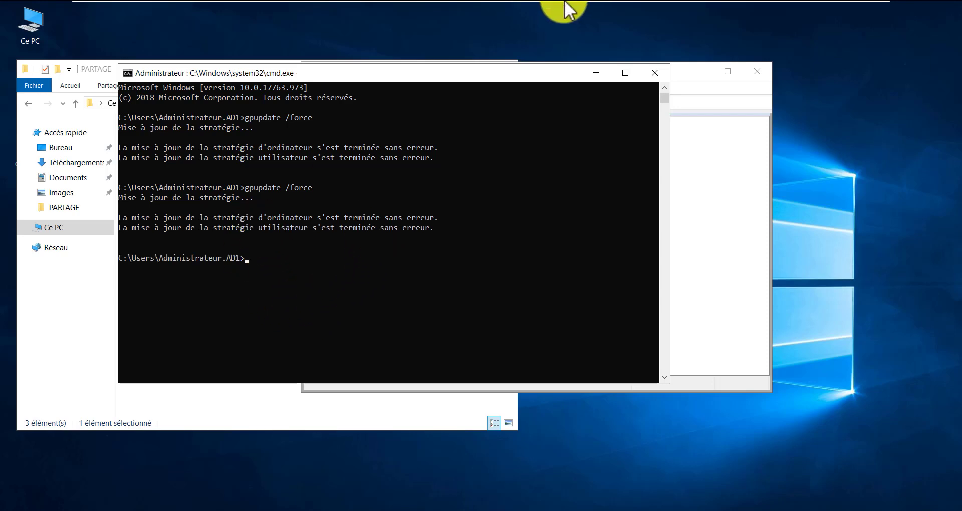
Switch to the Windows 10v3 machine and sign out via Arrêter ou se déconnecter > Se déconnecter
{"action": "mouse_move", "coordinate": [582, 5]}
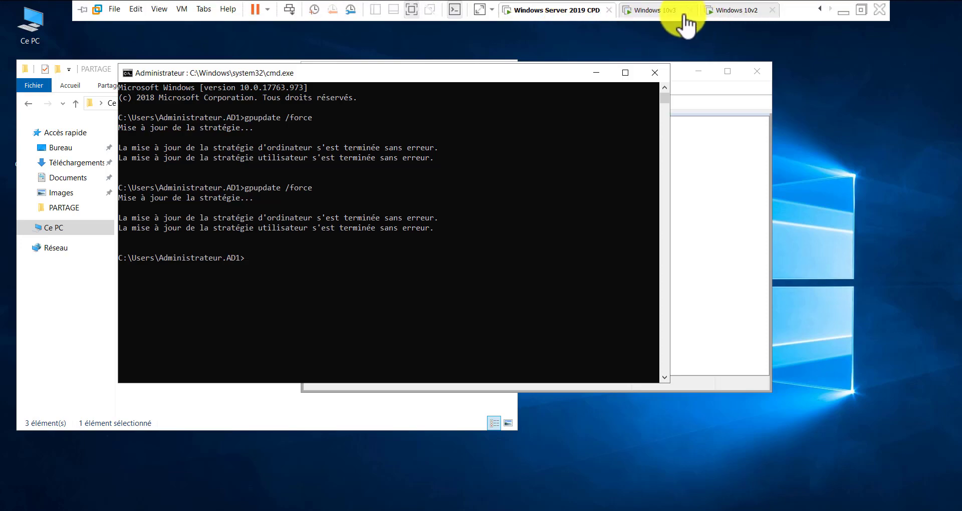
{"action": "left_click", "coordinate": [657, 14]}
{"action": "left_click", "coordinate": [431, 219]}
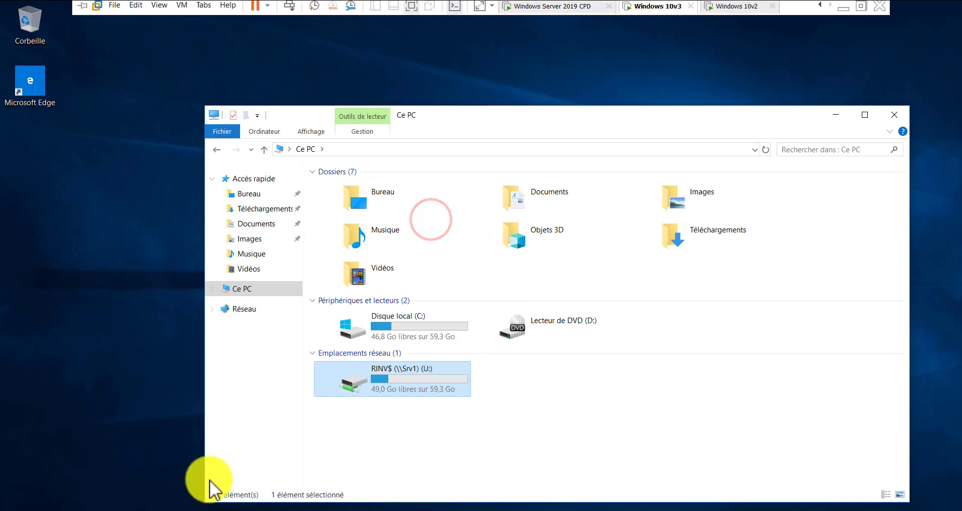
{"action": "left_click", "coordinate": [11, 510]}
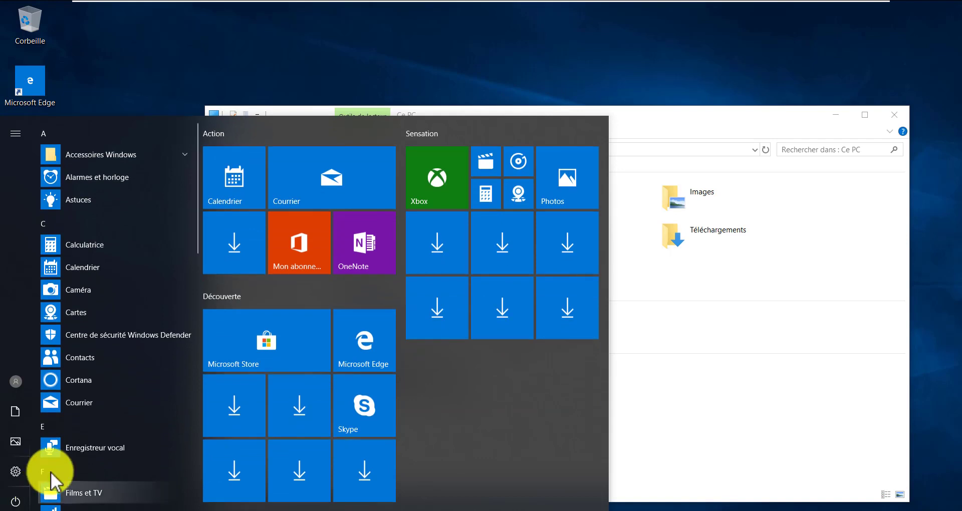
{"action": "left_click", "coordinate": [16, 501]}
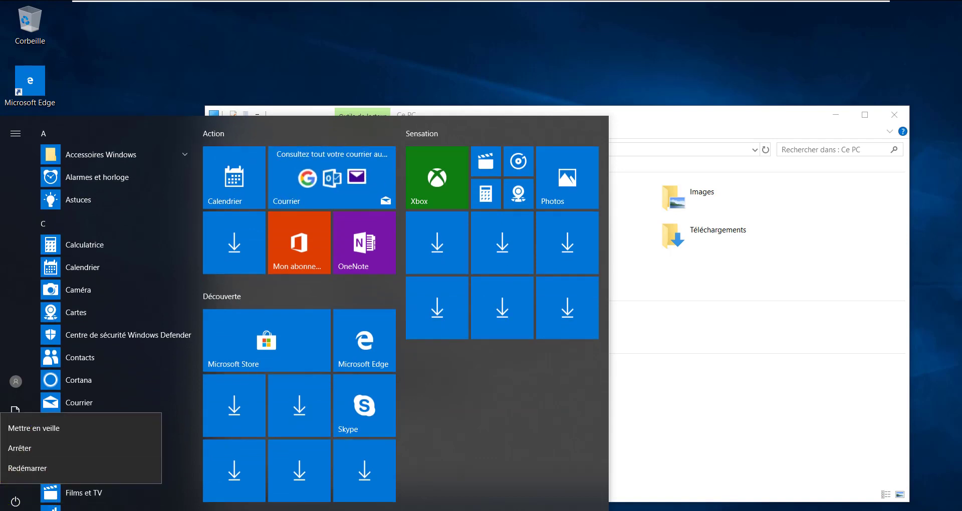
{"action": "right_click", "coordinate": [13, 510]}
{"action": "mouse_move", "coordinate": [93, 503]}
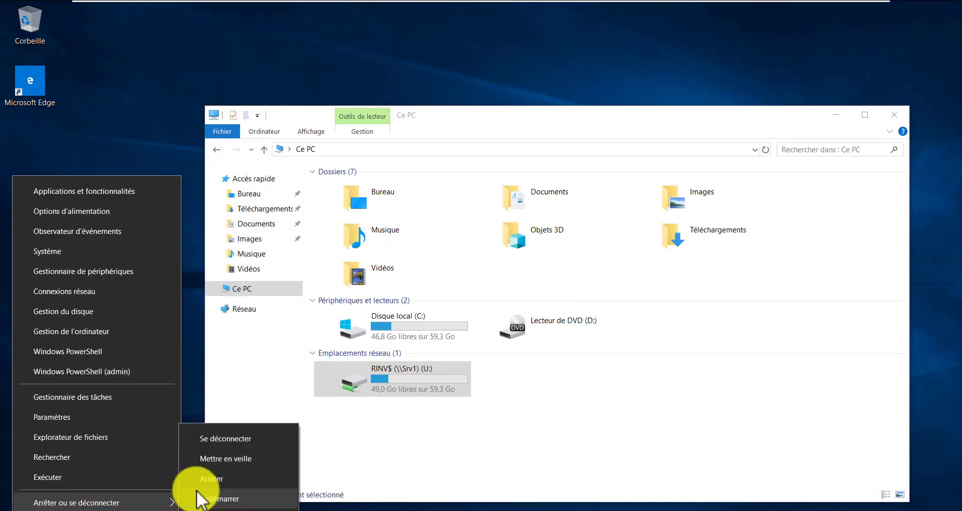
{"action": "left_click", "coordinate": [233, 441]}
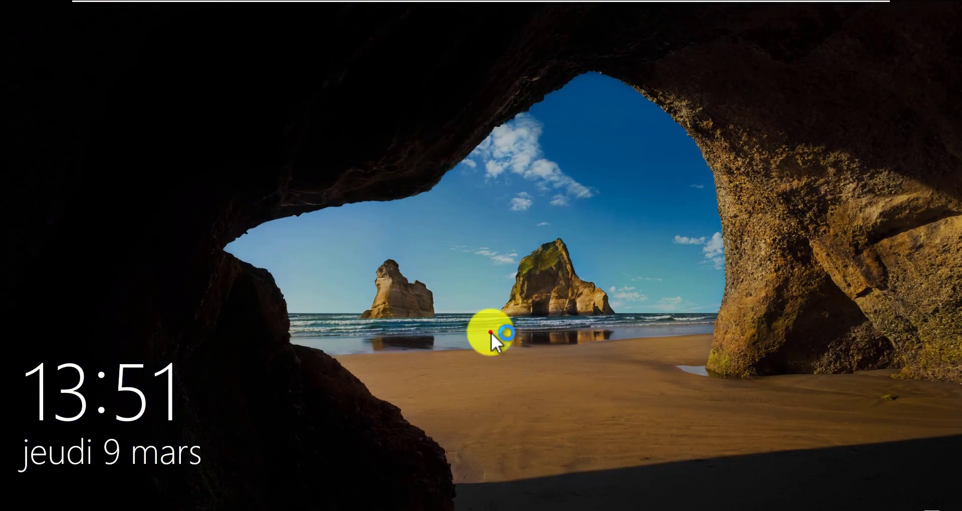
Sign in through Autre utilisateur with the test domain user's name and password
{"action": "left_click", "coordinate": [491, 333]}
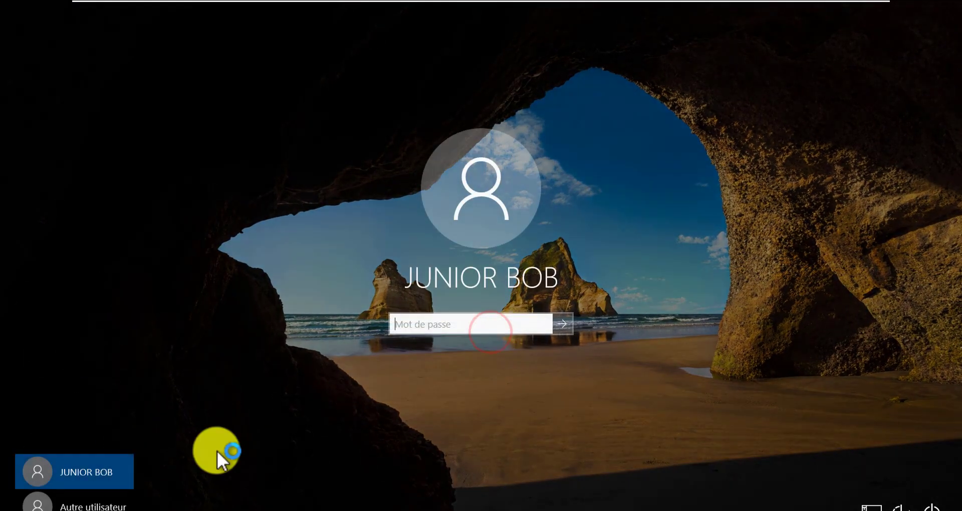
{"action": "left_click", "coordinate": [75, 501]}
{"action": "left_click", "coordinate": [439, 311]}
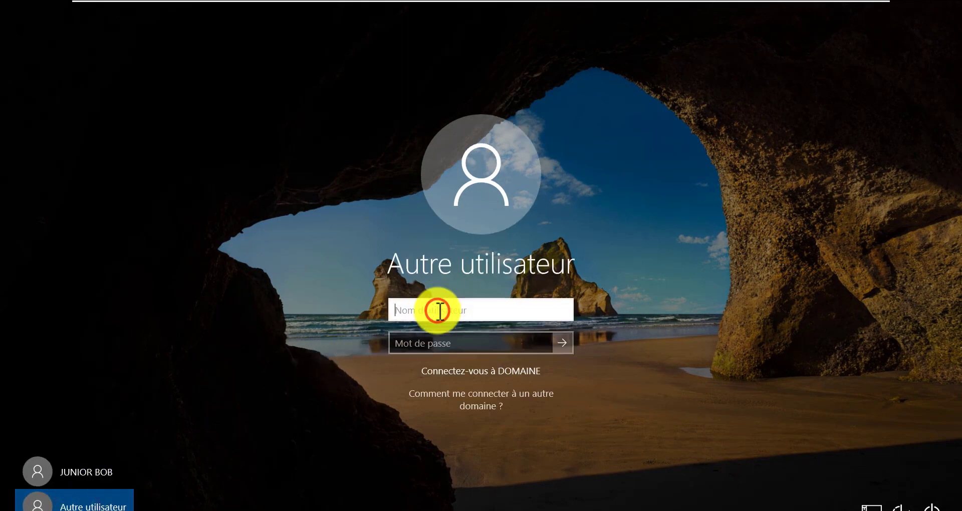
{"action": "type", "text": "PAUL"}
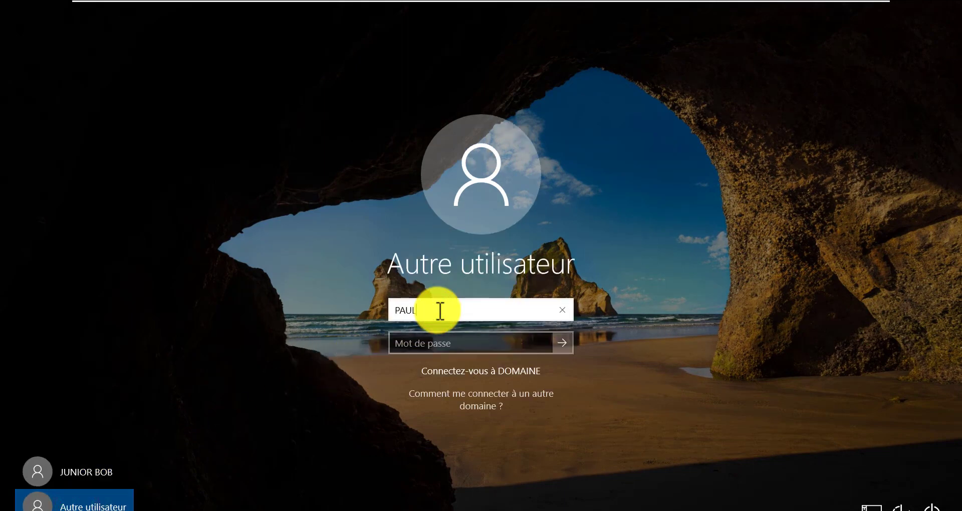
{"action": "key", "text": "Tab"}
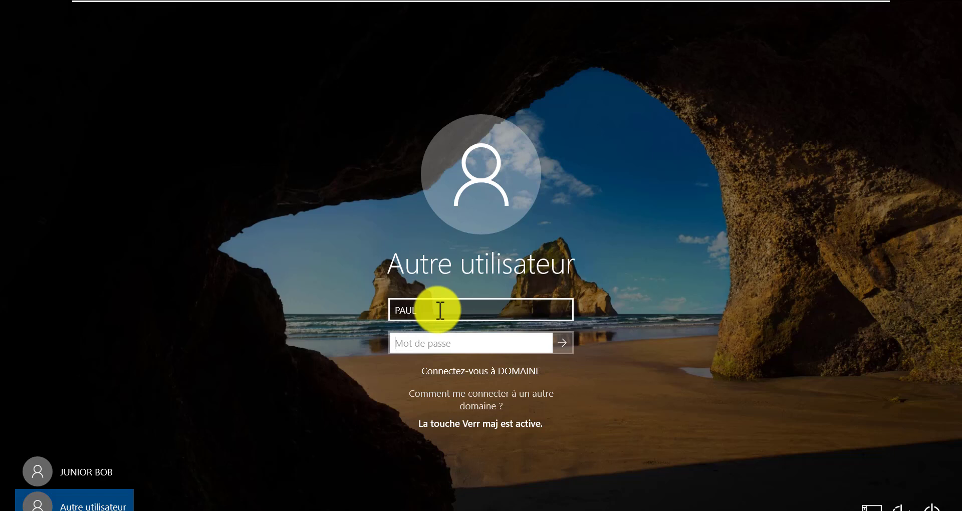
{"action": "type", "text": "abc"}
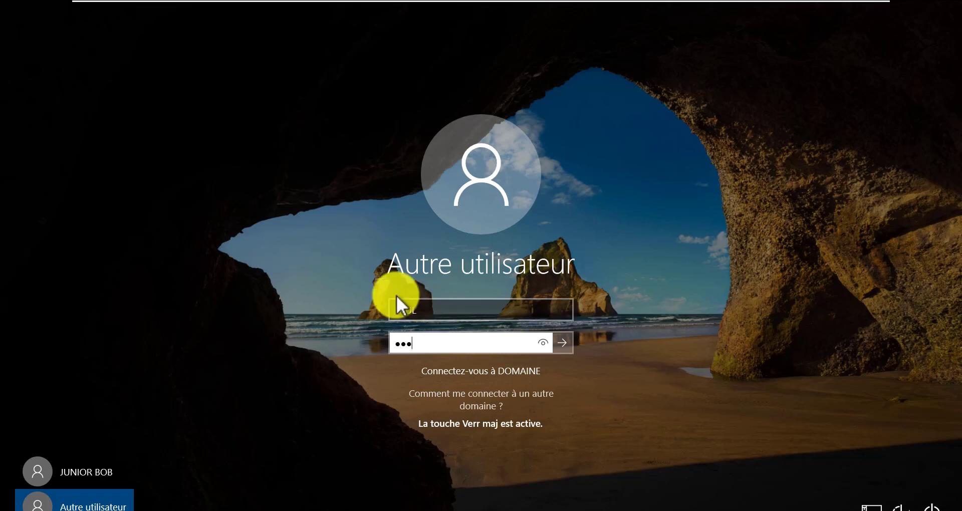
{"action": "type", "text": "d"}
{"action": "key", "text": "Return"}
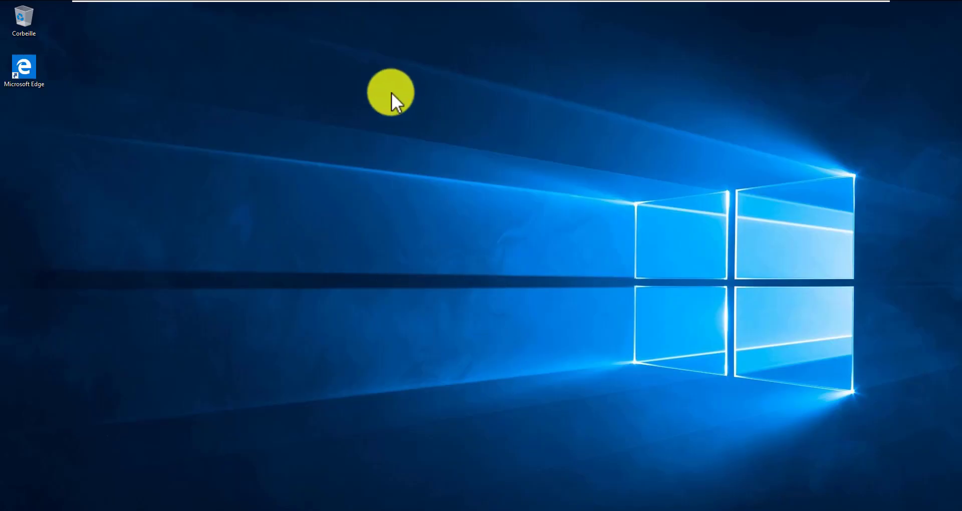
Open File Explorer on Ce PC and refresh it twice, showing only local drives
{"action": "left_click_drag", "start_coordinate": [376, 104], "coordinate": [228, 233]}
{"action": "left_click_drag", "start_coordinate": [561, 178], "coordinate": [512, 243]}
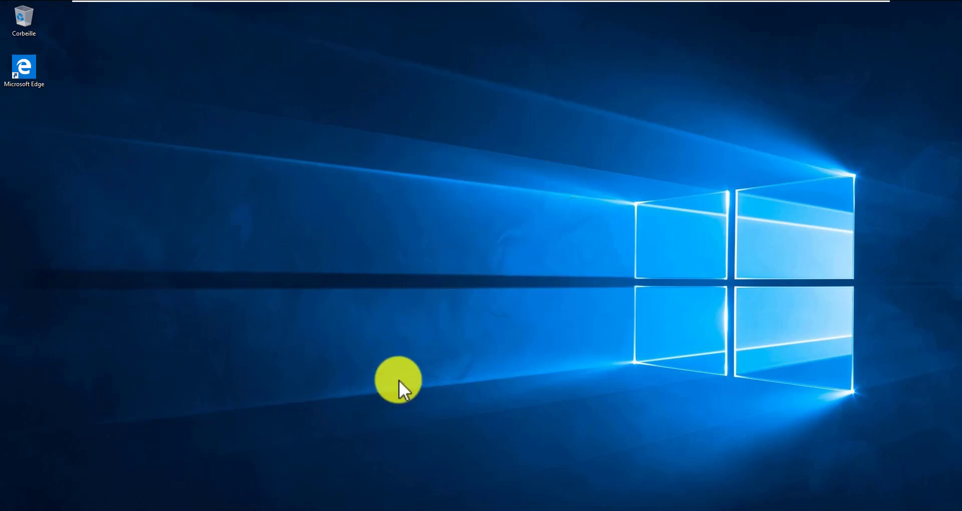
{"action": "key", "text": "super+e"}
{"action": "left_click", "coordinate": [240, 254]}
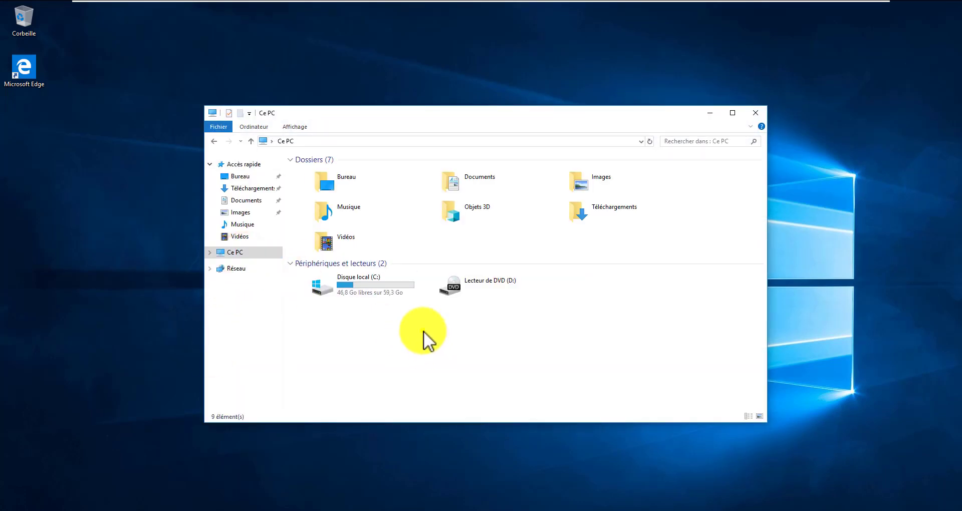
{"action": "right_click", "coordinate": [425, 334]}
{"action": "left_click", "coordinate": [460, 375]}
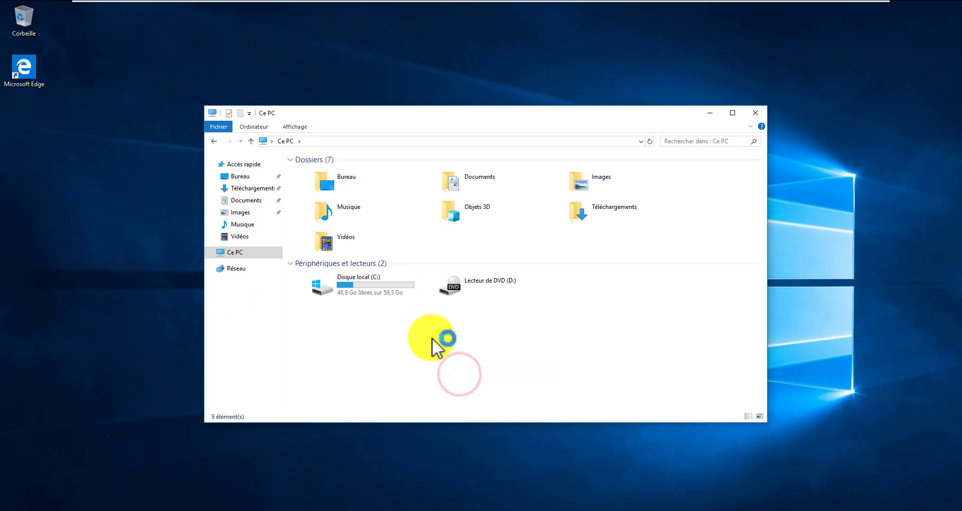
{"action": "right_click", "coordinate": [432, 339]}
{"action": "left_click", "coordinate": [478, 261]}
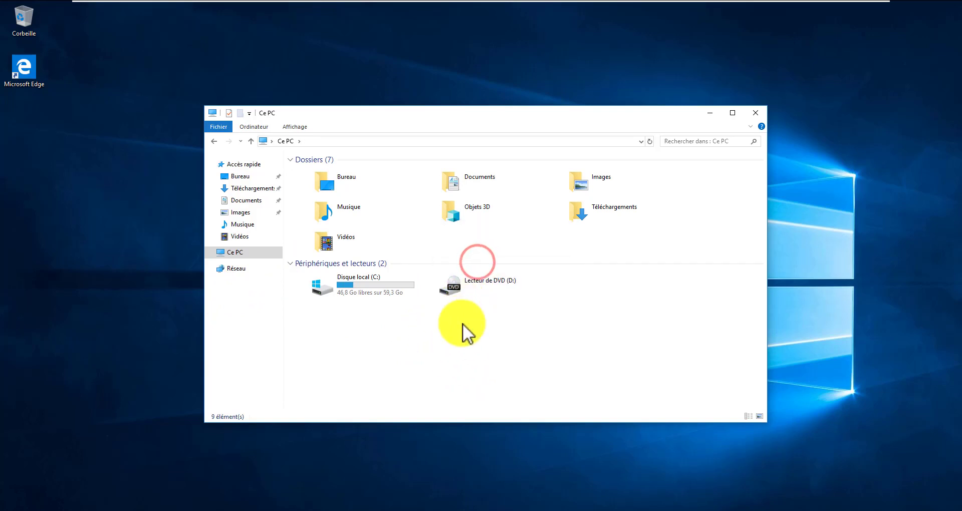
Minimize VMware to point out the Windows10 node in the GNS3 topology, then return
{"action": "left_click_drag", "start_coordinate": [462, 323], "coordinate": [375, 386]}
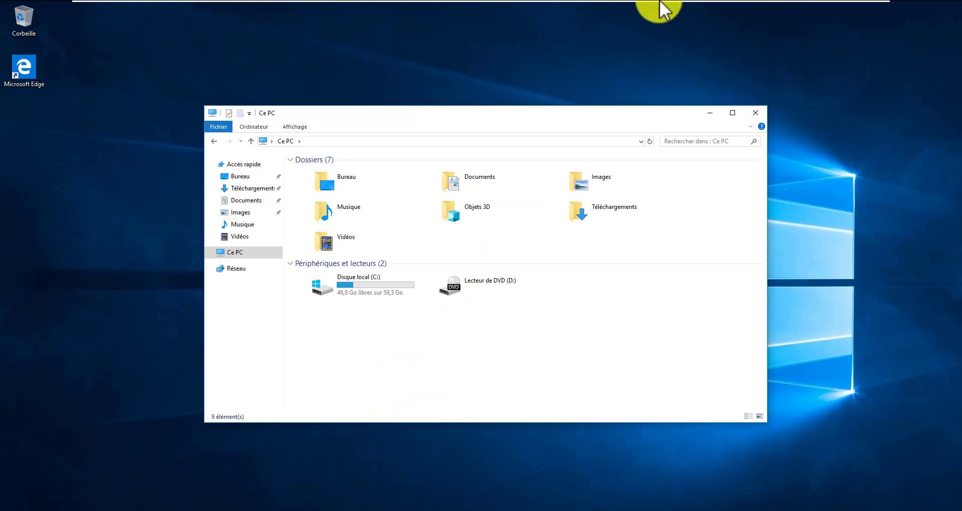
{"action": "mouse_move", "coordinate": [660, 1]}
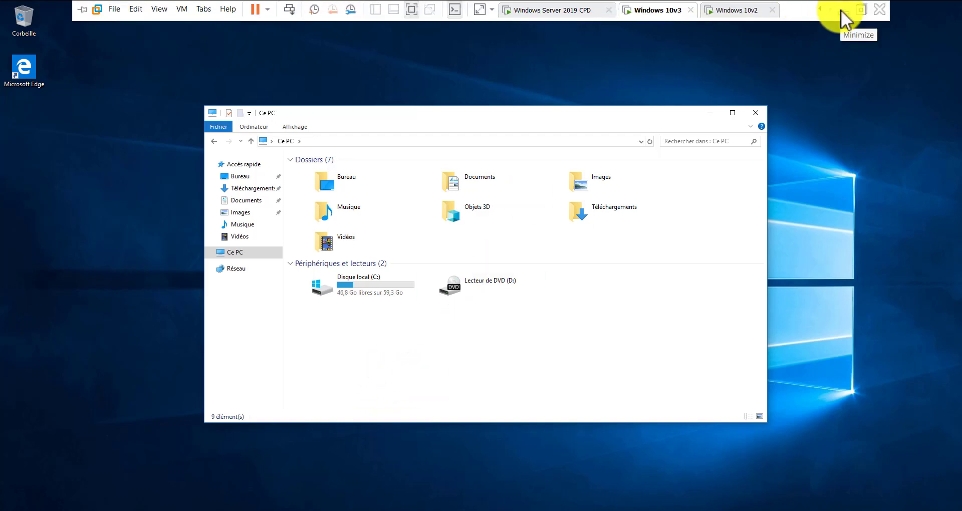
{"action": "left_click", "coordinate": [842, 10]}
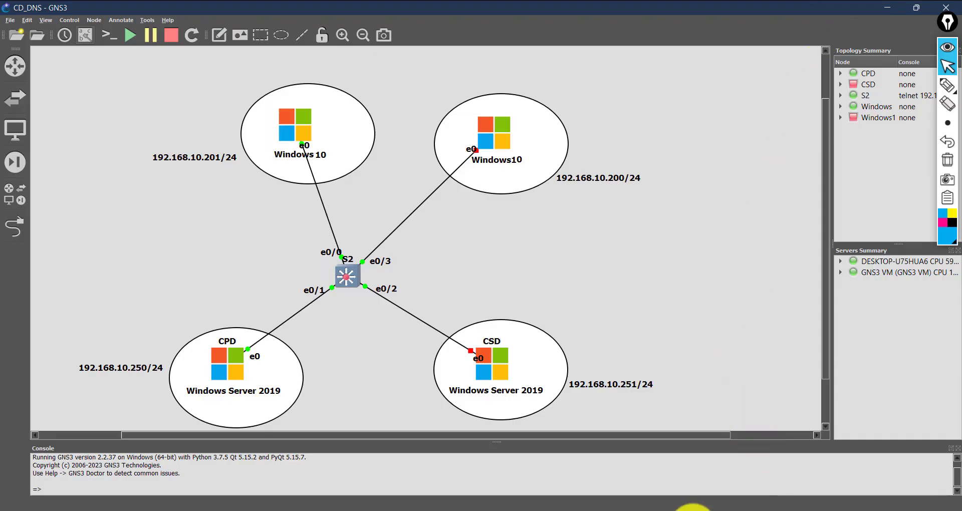
{"action": "left_click", "coordinate": [512, 153]}
{"action": "left_click", "coordinate": [416, 161]}
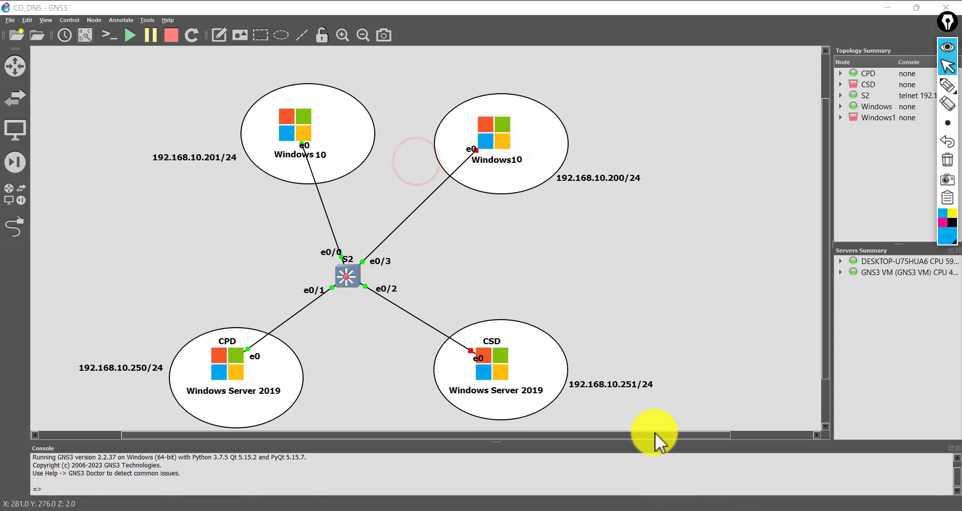
{"action": "mouse_move", "coordinate": [732, 508]}
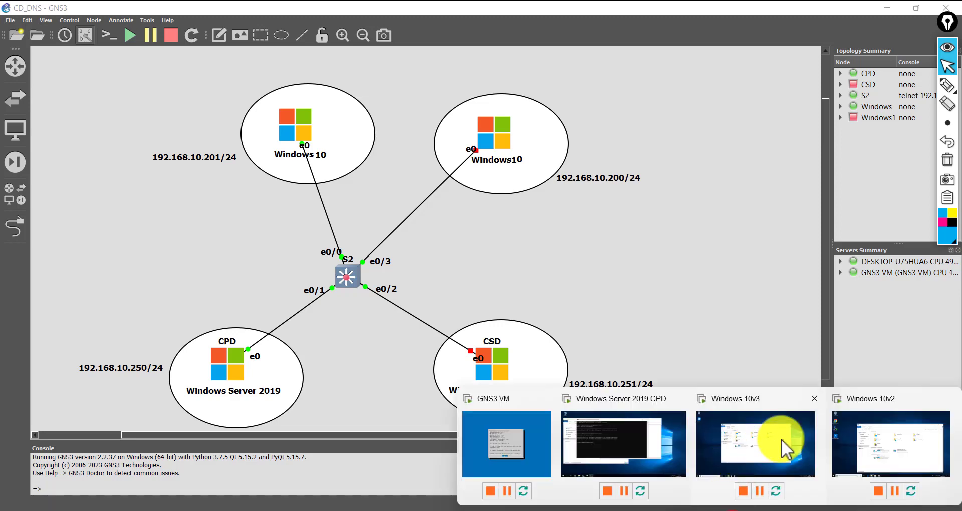
{"action": "left_click", "coordinate": [874, 440]}
{"action": "left_click", "coordinate": [740, 424]}
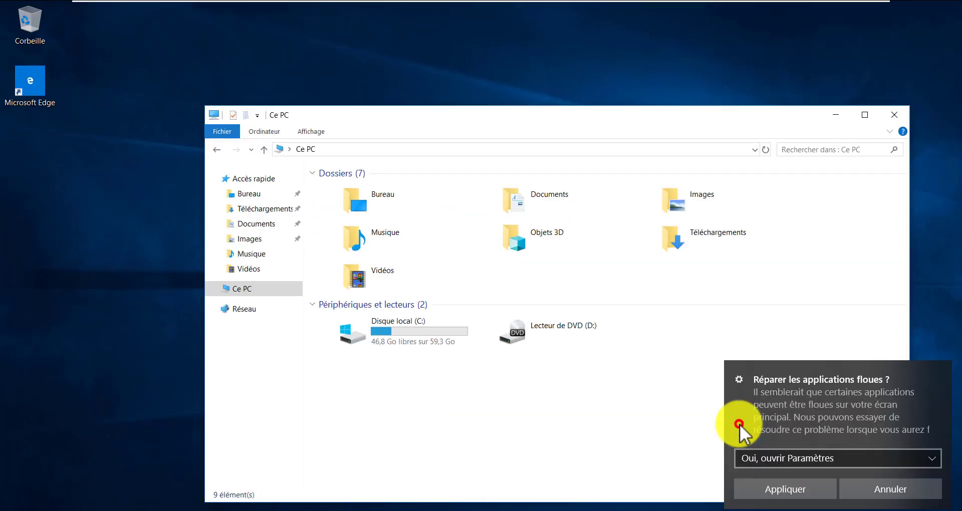
Dismiss the blurry-apps notification on the Windows 10v3 desktop
{"action": "left_click", "coordinate": [490, 393]}
{"action": "left_click", "coordinate": [4, 509]}
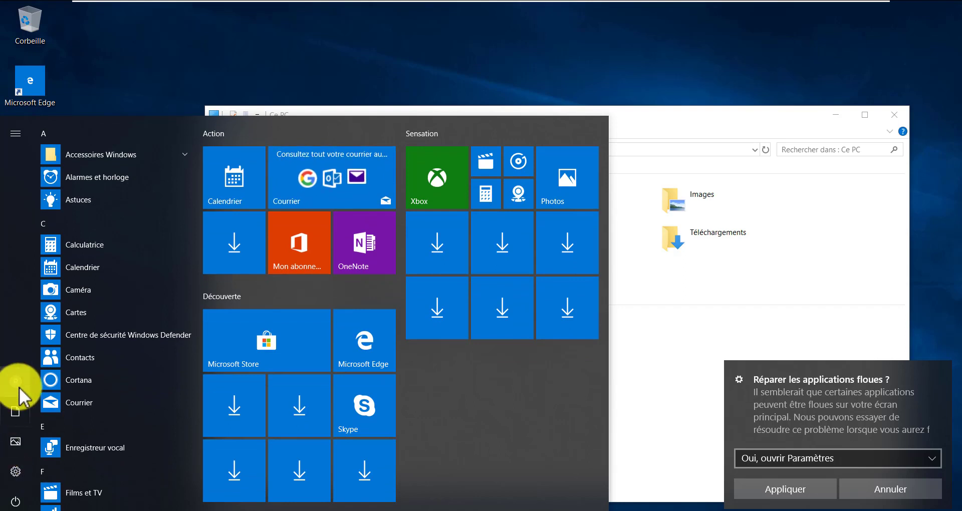
{"action": "left_click", "coordinate": [684, 290]}
{"action": "left_click", "coordinate": [902, 489]}
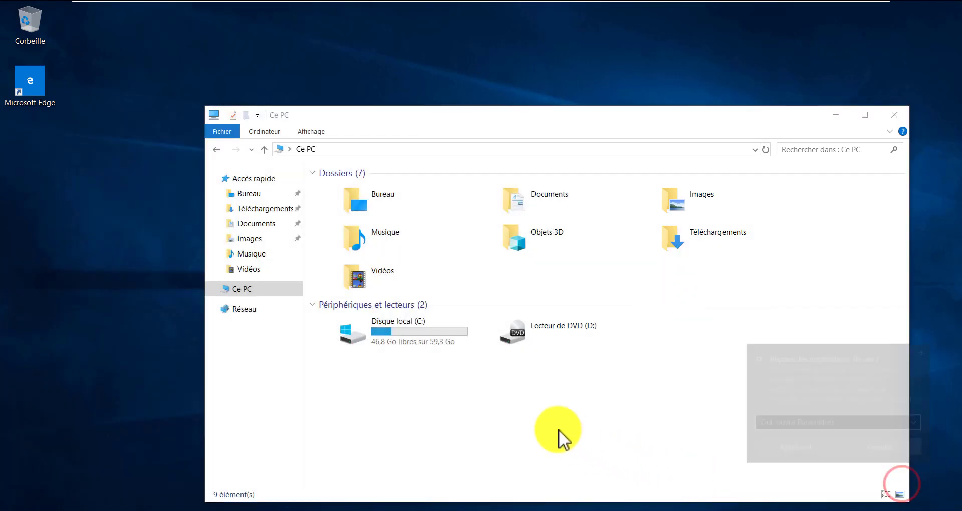
{"action": "left_click_drag", "start_coordinate": [499, 372], "coordinate": [347, 443]}
On the Windows Server 2019 CPD machine, open the last INVITE user's account properties
{"action": "mouse_move", "coordinate": [555, 5]}
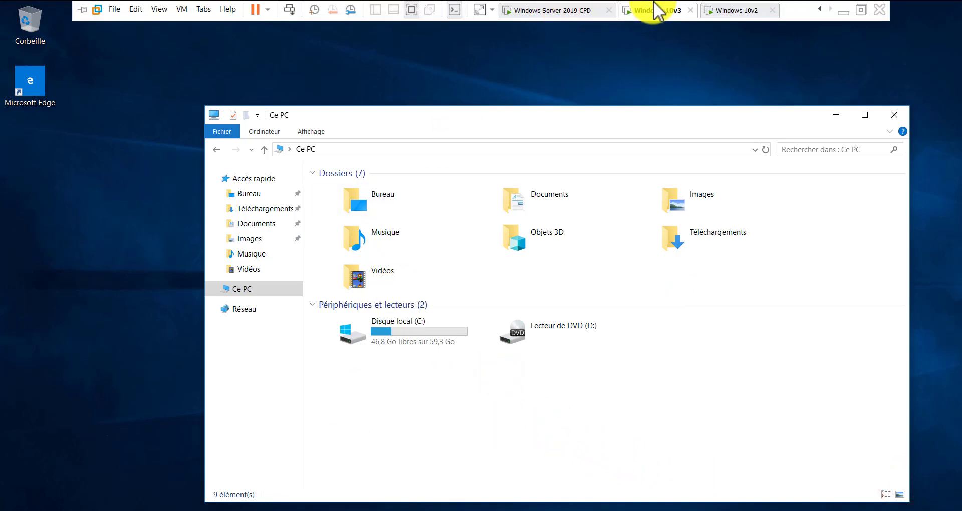
{"action": "left_click", "coordinate": [557, 11]}
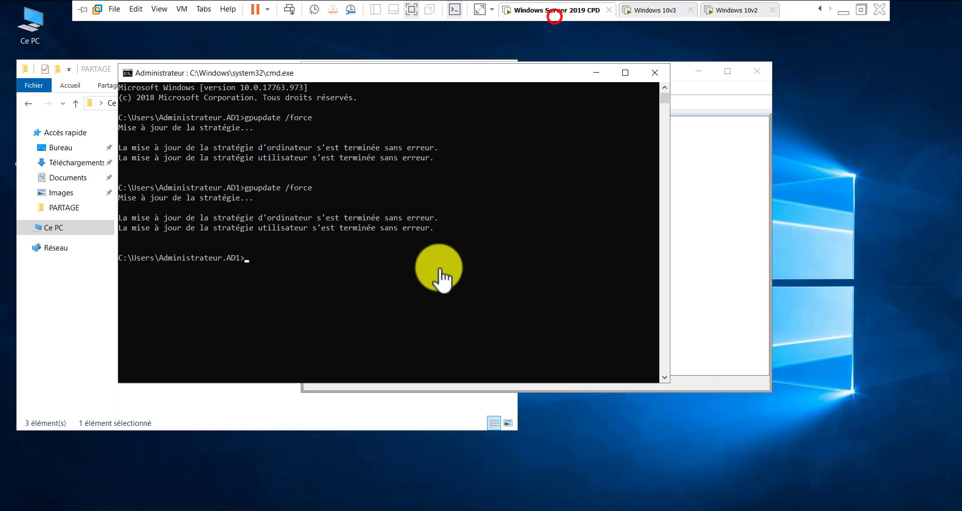
{"action": "left_click", "coordinate": [414, 287]}
{"action": "left_click", "coordinate": [603, 73]}
{"action": "left_click", "coordinate": [581, 264]}
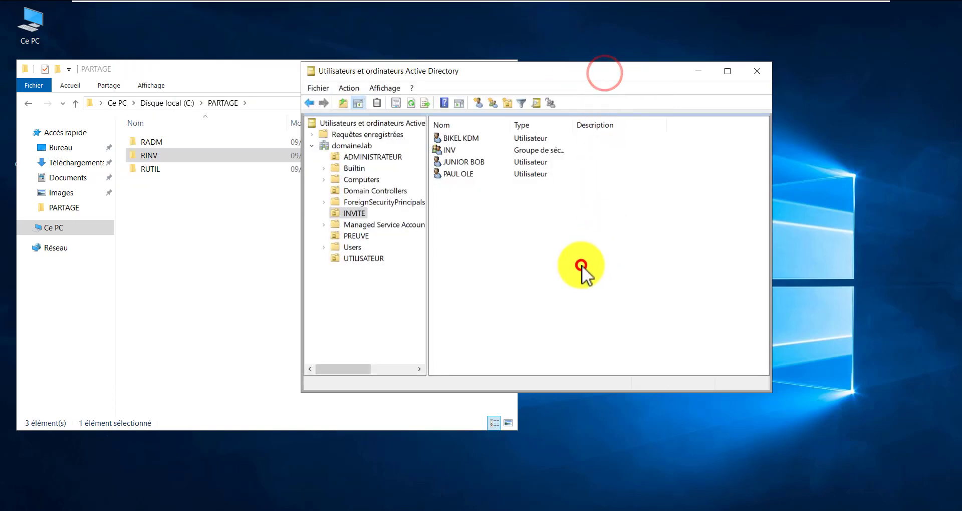
{"action": "left_click", "coordinate": [479, 160]}
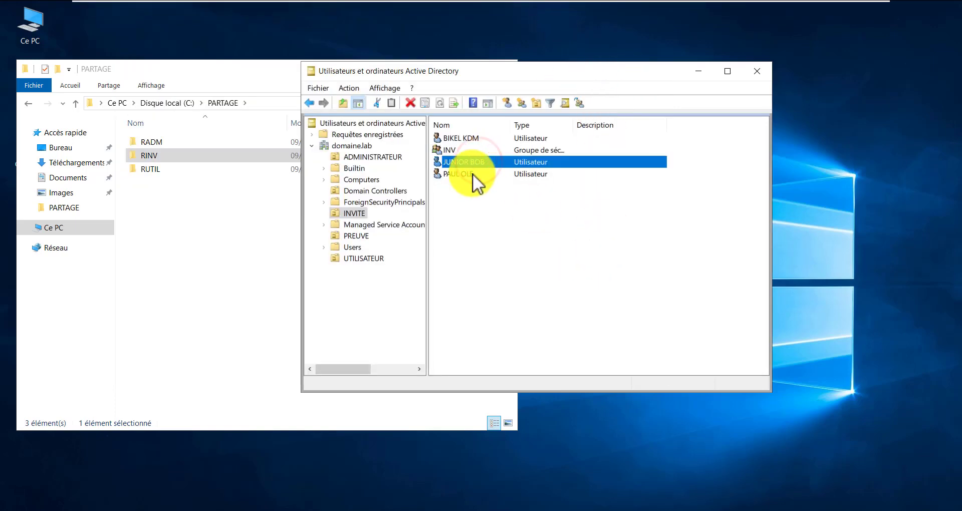
{"action": "left_click", "coordinate": [473, 173]}
{"action": "double_click", "coordinate": [473, 173]}
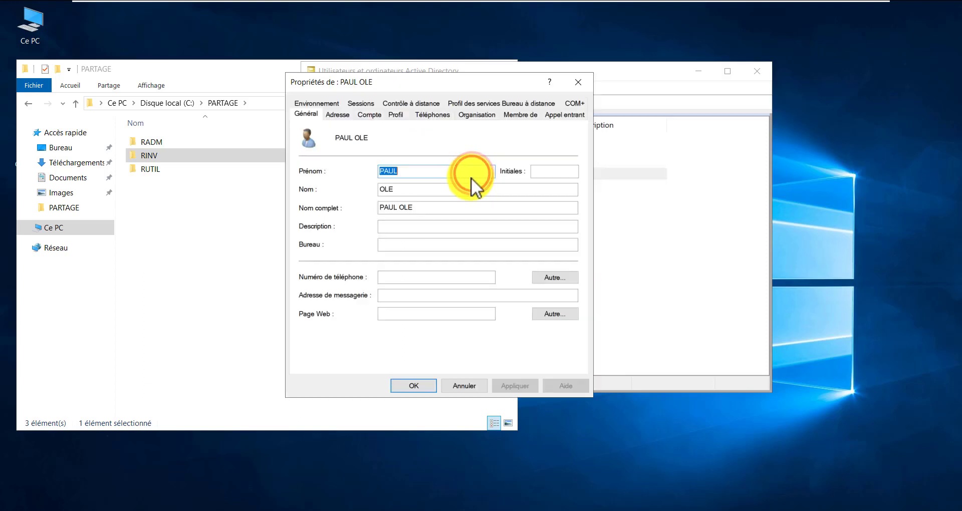
Set the user's home folder to connect U: to \\Srv1\RINV$ and apply it
{"action": "left_click", "coordinate": [397, 115]}
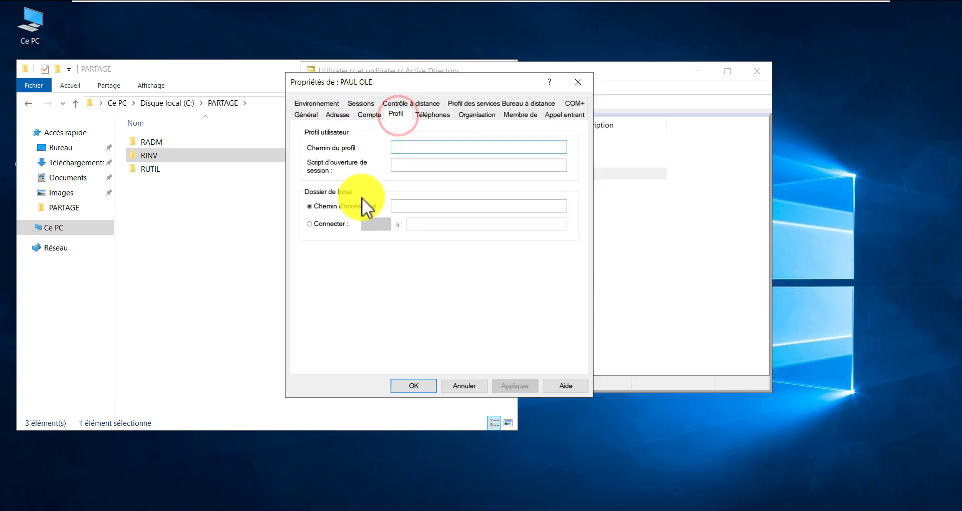
{"action": "left_click", "coordinate": [334, 222]}
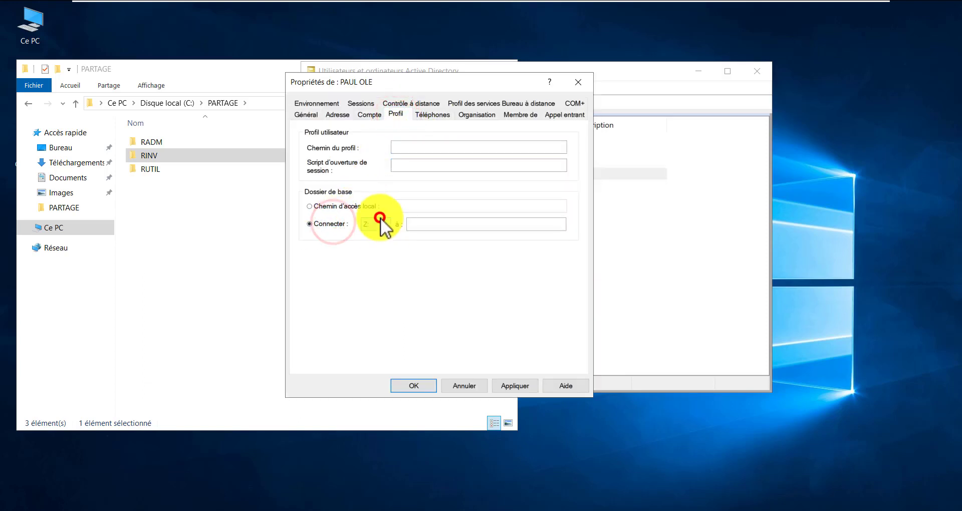
{"action": "left_click", "coordinate": [381, 223]}
{"action": "left_click", "coordinate": [383, 374]}
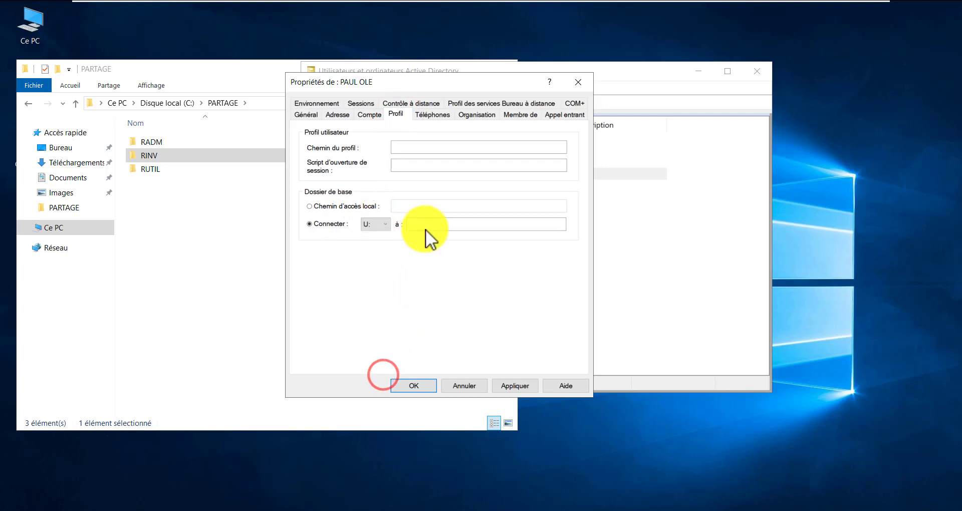
{"action": "left_click", "coordinate": [429, 224]}
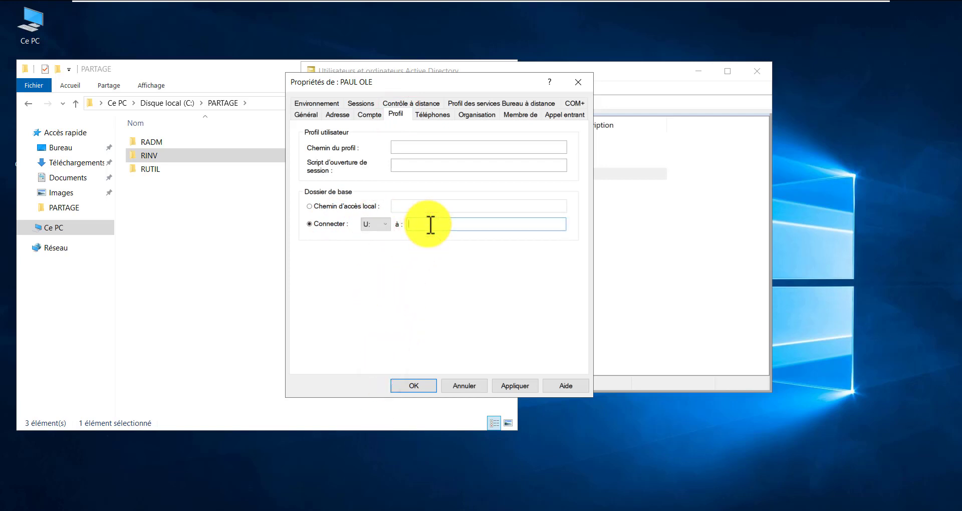
{"action": "type", "text": "\\\\Srv1\\RINV$"}
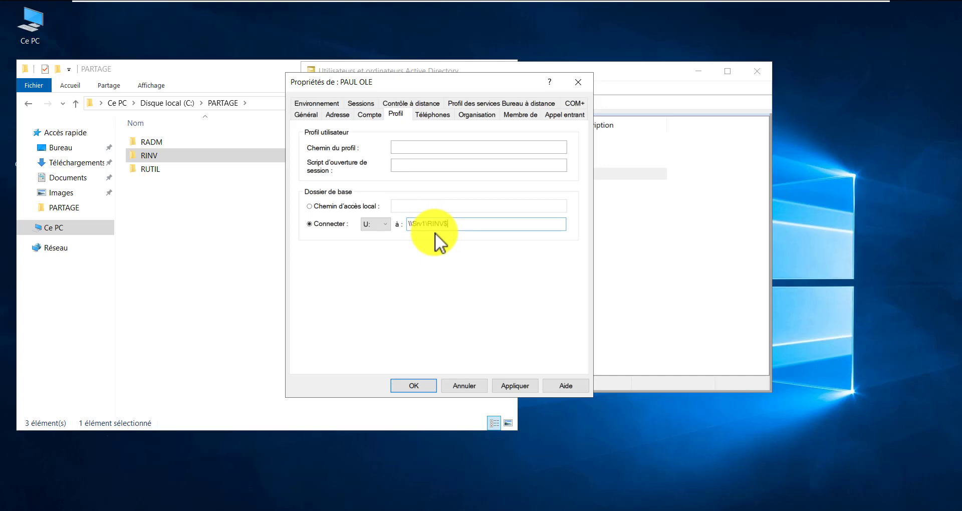
{"action": "left_click_drag", "start_coordinate": [457, 224], "coordinate": [397, 223]}
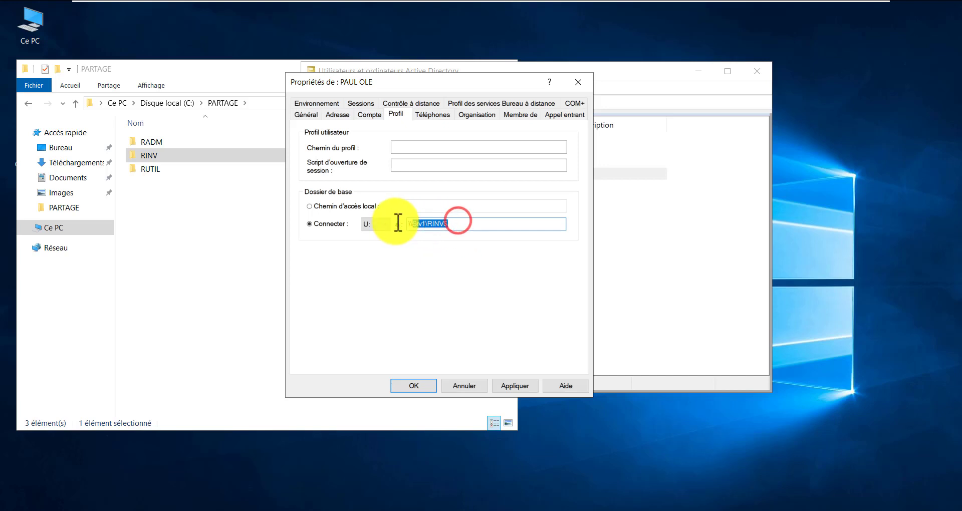
{"action": "left_click", "coordinate": [527, 381]}
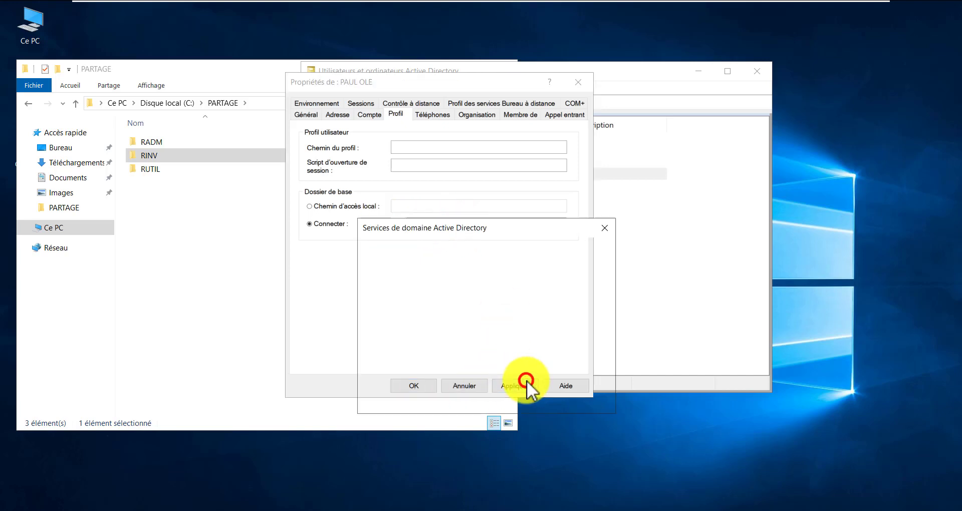
{"action": "left_click", "coordinate": [575, 398]}
{"action": "left_click", "coordinate": [414, 386]}
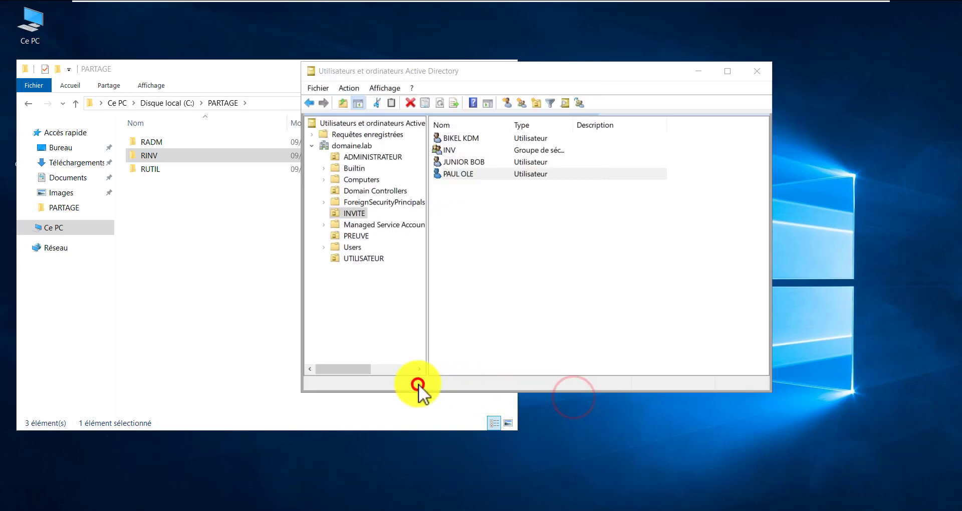
Close Active Directory Users and Computers and focus the command prompt
{"action": "left_click", "coordinate": [660, 221]}
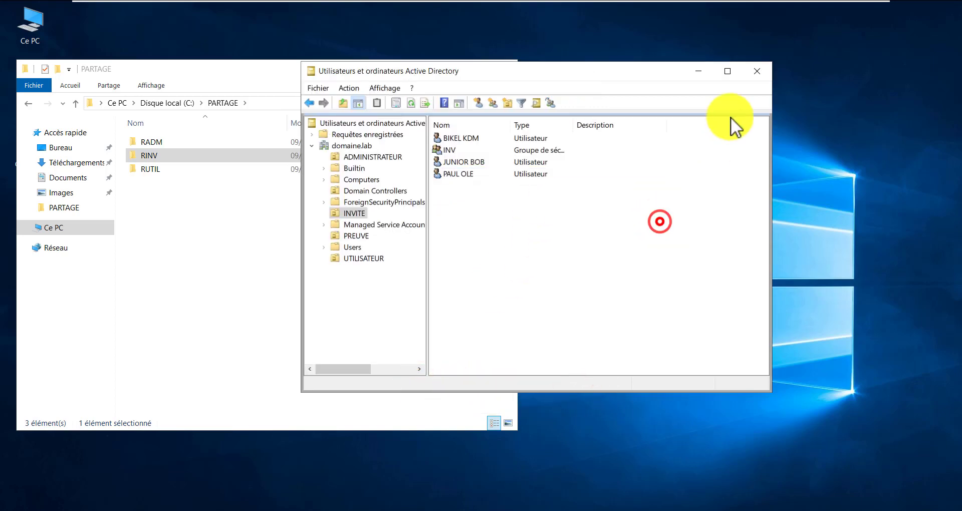
{"action": "left_click", "coordinate": [757, 71]}
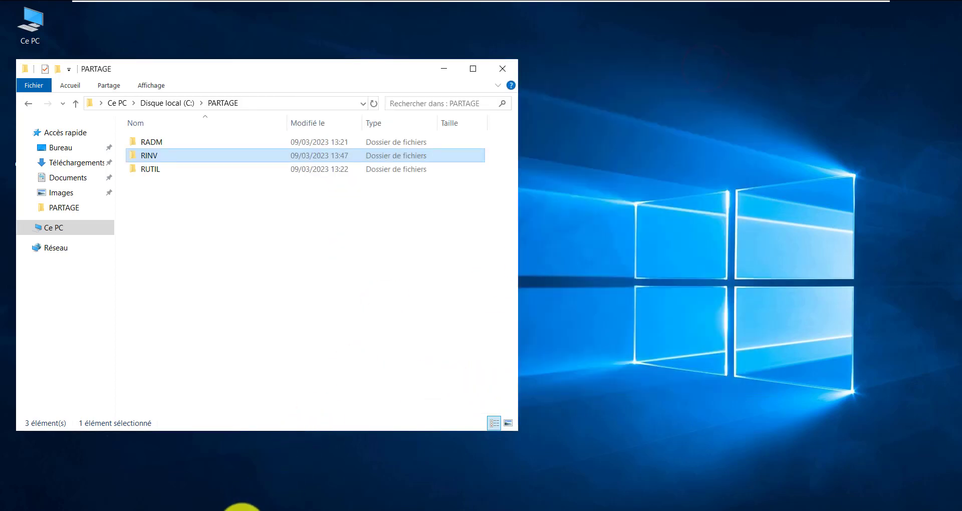
{"action": "left_click", "coordinate": [257, 507]}
{"action": "left_click", "coordinate": [401, 273]}
Rerun gpupdate /force and exit Sélection mode so computer and user policies finish updating
{"action": "key", "text": "Up"}
{"action": "key", "text": "Return"}
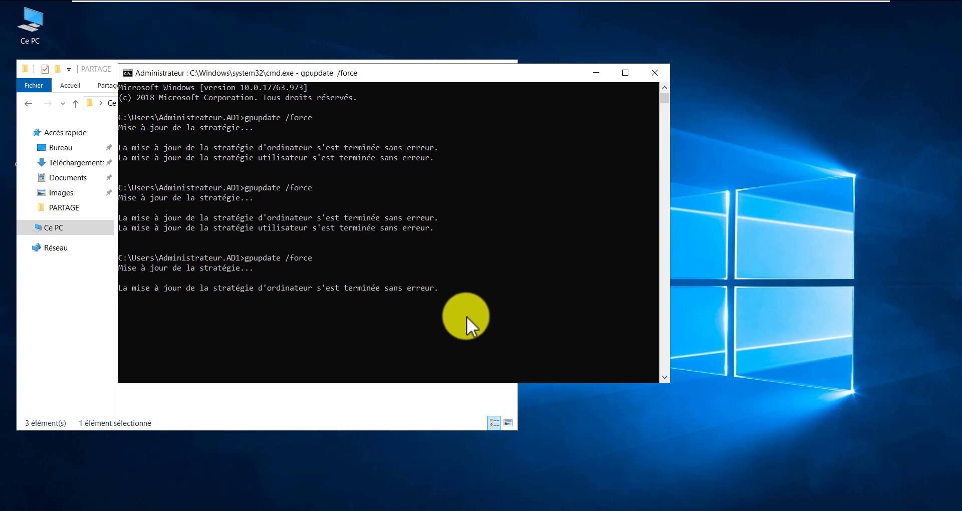
{"action": "left_click_drag", "start_coordinate": [166, 123], "coordinate": [504, 275]}
{"action": "left_click", "coordinate": [274, 196]}
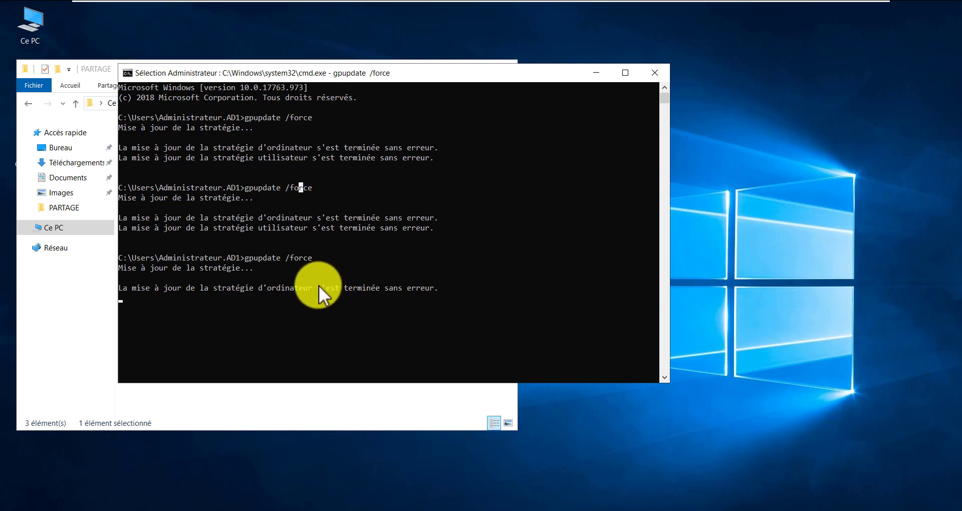
{"action": "left_click_drag", "start_coordinate": [319, 284], "coordinate": [341, 284]}
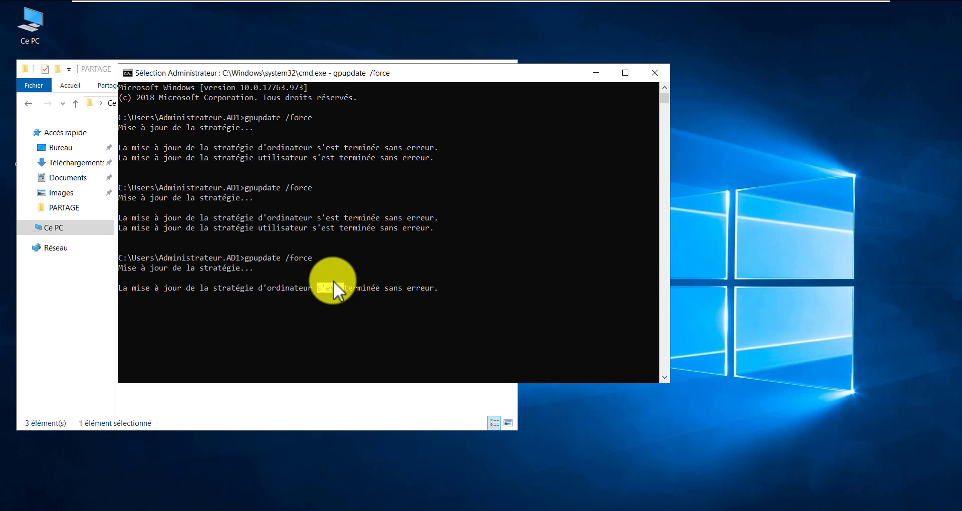
{"action": "left_click", "coordinate": [422, 285]}
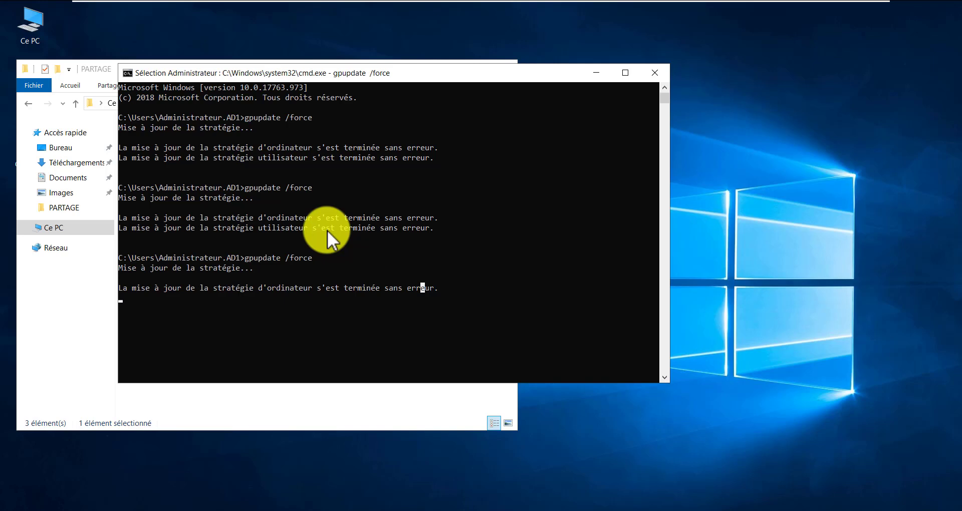
{"action": "left_click", "coordinate": [447, 204]}
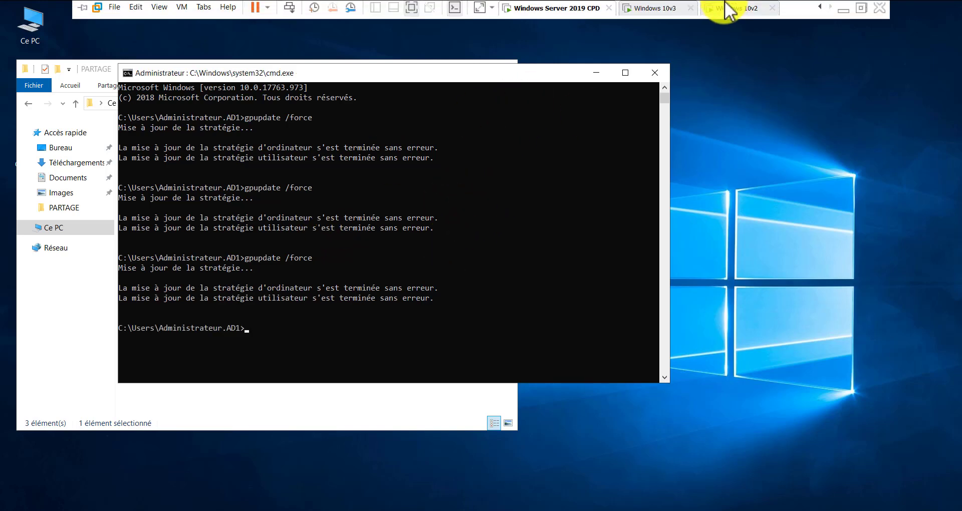
Sign out of the Windows 10v3 session via Arrêter ou se déconnecter > Se déconnecter
{"action": "left_click", "coordinate": [660, 10]}
{"action": "left_click", "coordinate": [472, 377]}
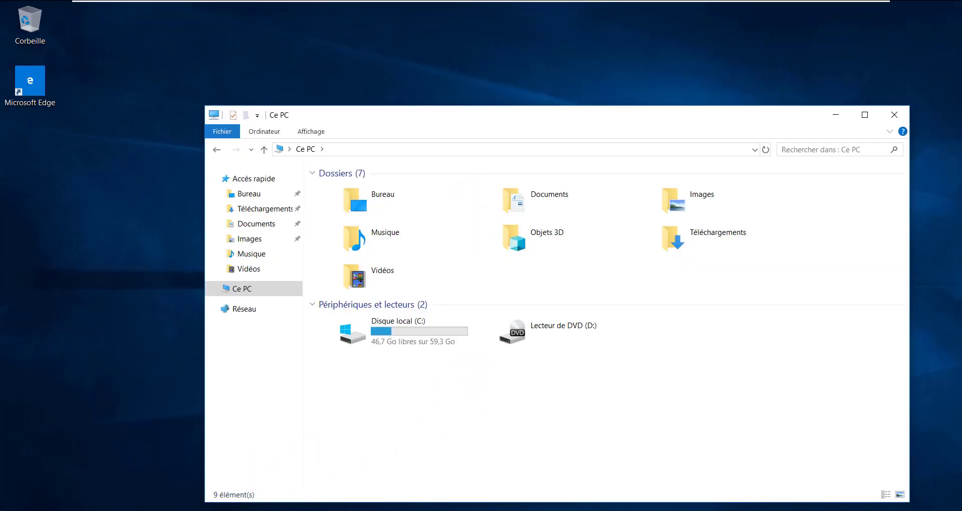
{"action": "left_click", "coordinate": [14, 510]}
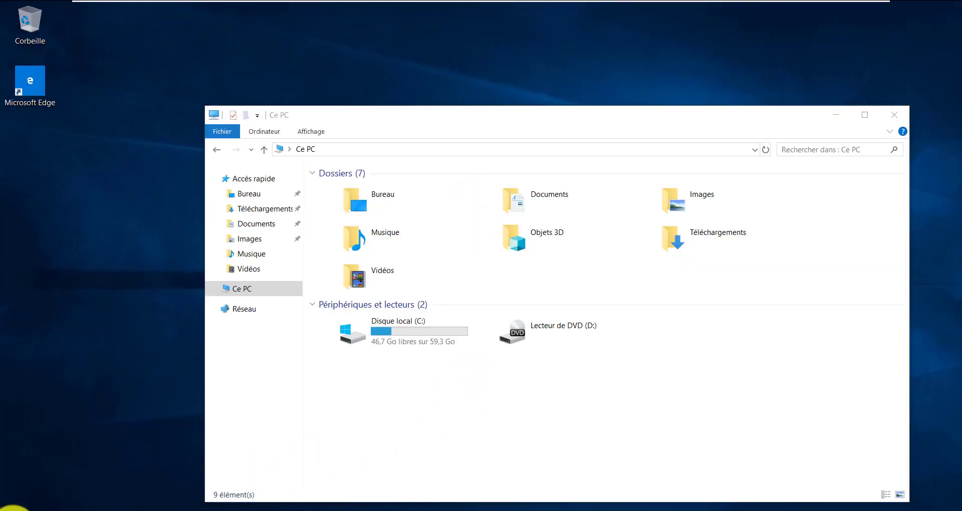
{"action": "right_click", "coordinate": [14, 509]}
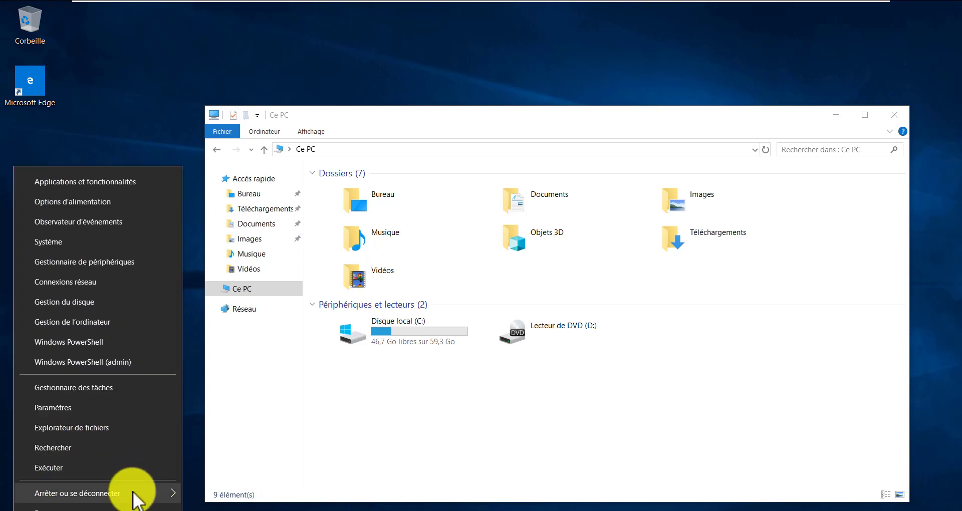
{"action": "left_click", "coordinate": [134, 492]}
{"action": "left_click", "coordinate": [234, 432]}
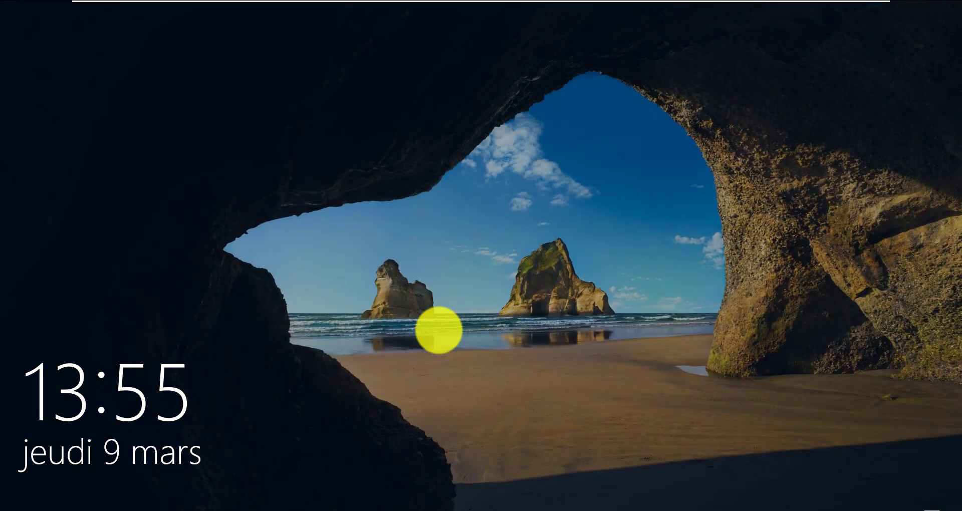
Sign back in as the domain user by entering the account password
{"action": "left_click", "coordinate": [451, 337]}
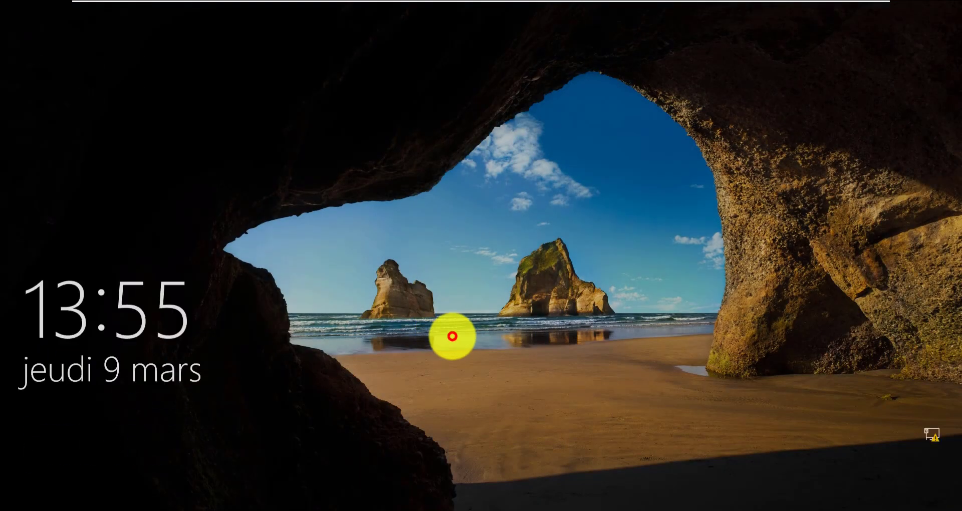
{"action": "left_click", "coordinate": [462, 326]}
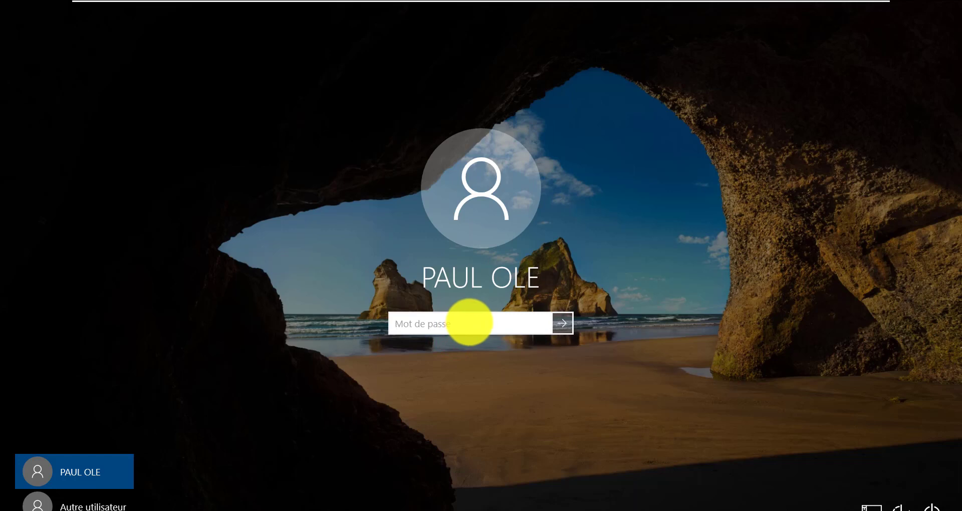
{"action": "type", "text": "****"}
{"action": "key", "text": "Return"}
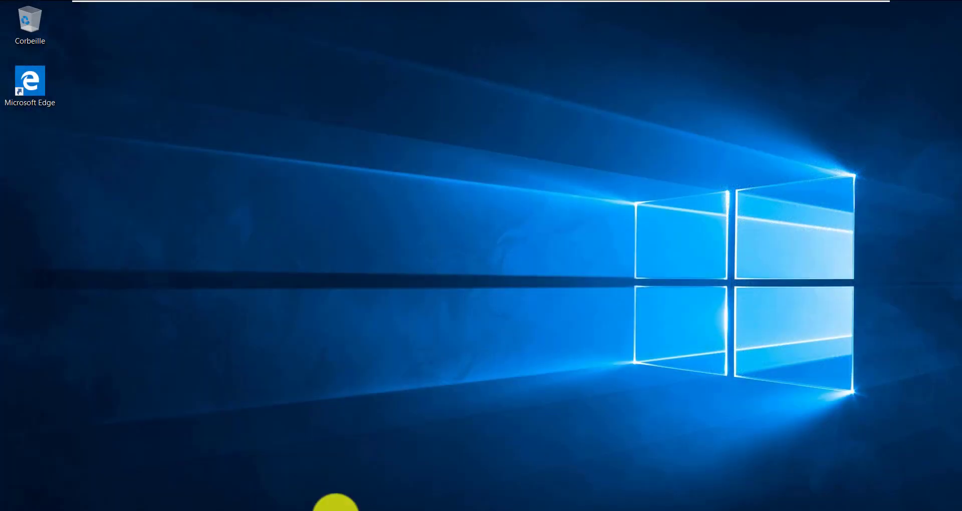
Open the RINV$ (U:) drive and browse the teste depuis BOB and teste depuis Bikel folders
{"action": "left_click", "coordinate": [318, 510]}
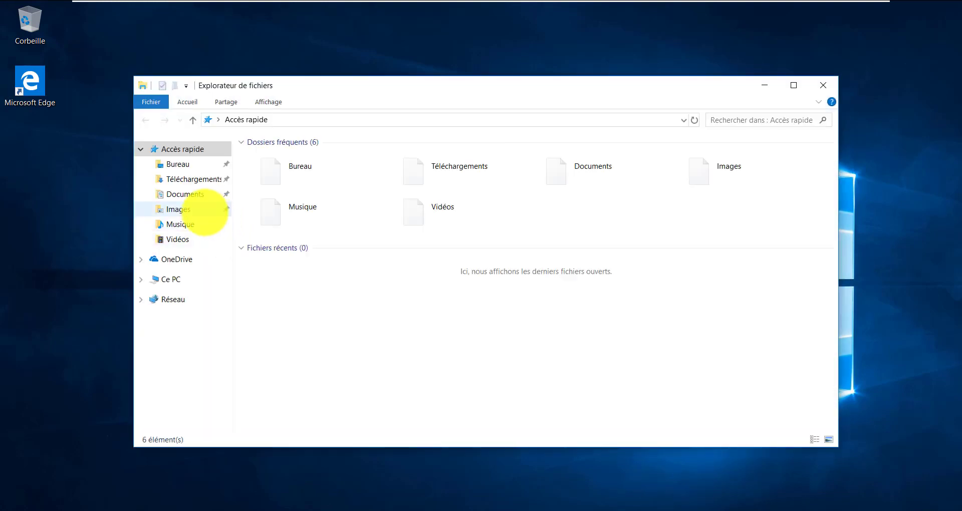
{"action": "left_click", "coordinate": [173, 278]}
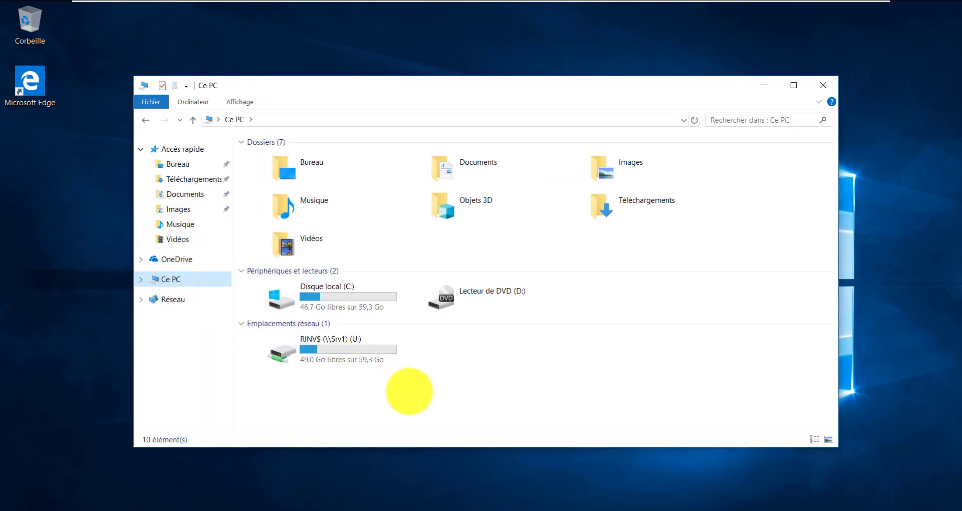
{"action": "left_click", "coordinate": [409, 390]}
{"action": "left_click", "coordinate": [351, 351]}
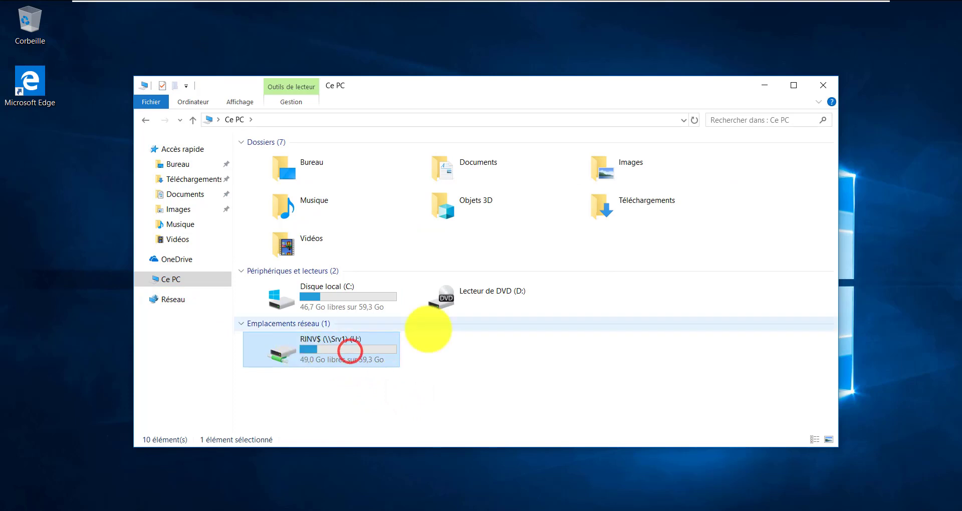
{"action": "double_click", "coordinate": [336, 345]}
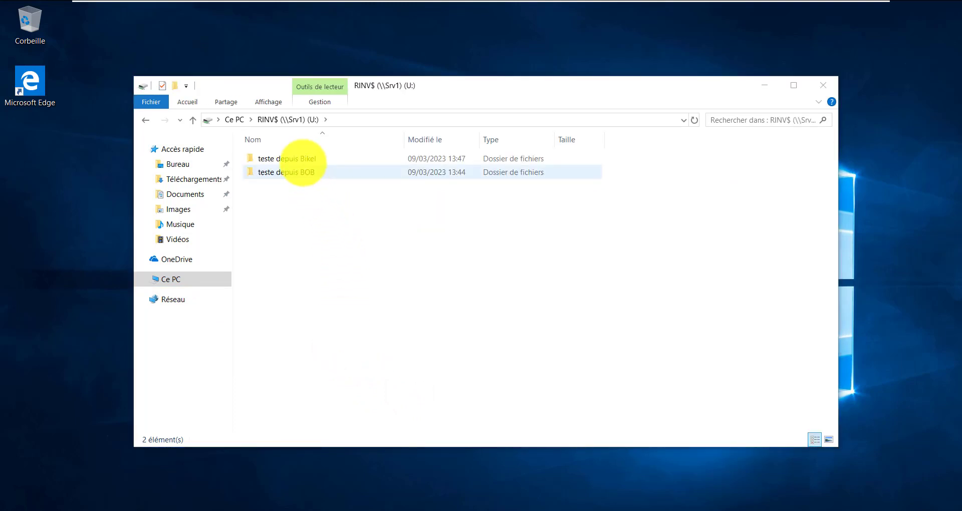
{"action": "double_click", "coordinate": [302, 158]}
{"action": "left_click", "coordinate": [295, 120]}
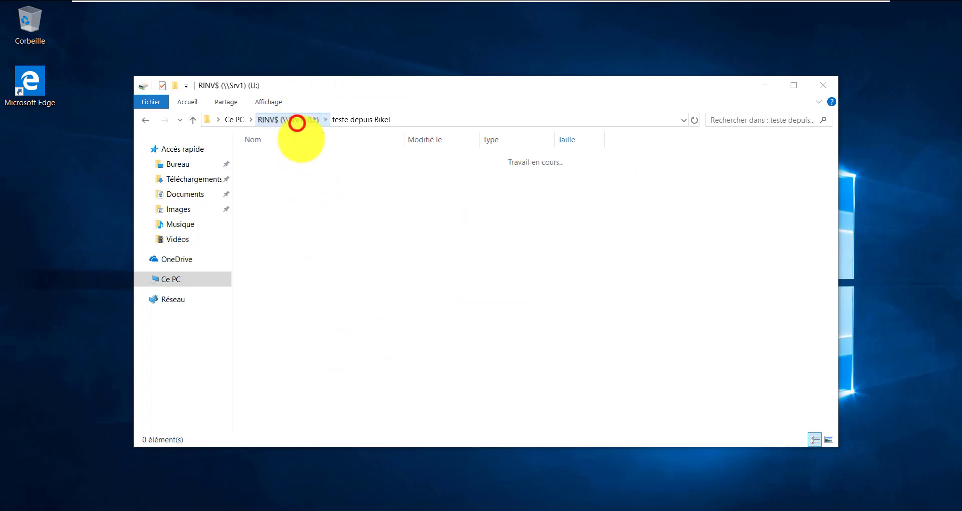
{"action": "double_click", "coordinate": [295, 174]}
{"action": "left_click", "coordinate": [286, 119]}
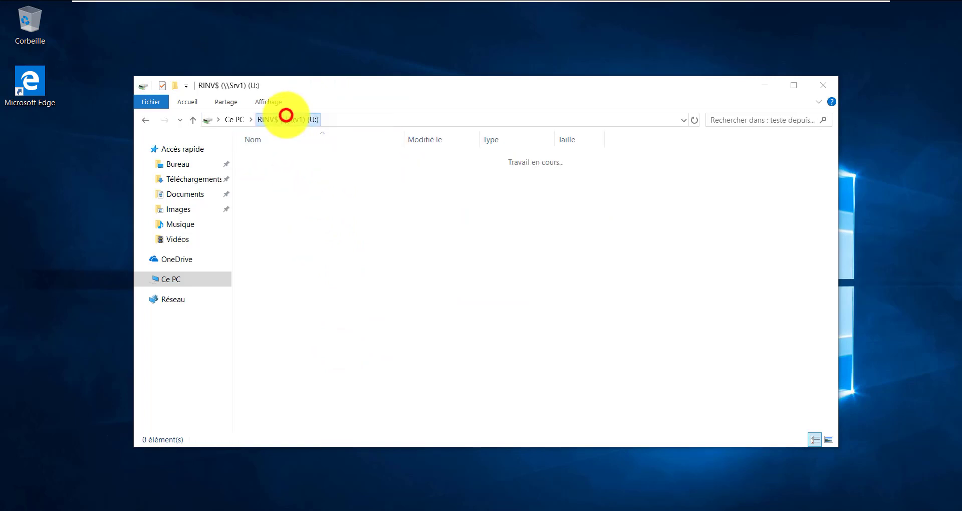
{"action": "double_click", "coordinate": [315, 158]}
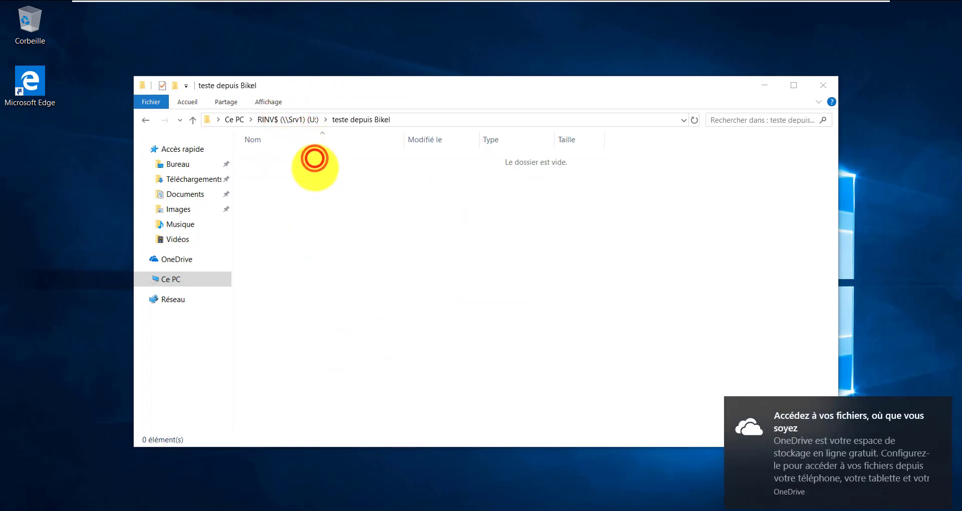
{"action": "left_click", "coordinate": [303, 119]}
Try creating a new folder on U:, close the access-denied message, and switch to Windows 10v2
{"action": "right_click", "coordinate": [311, 201]}
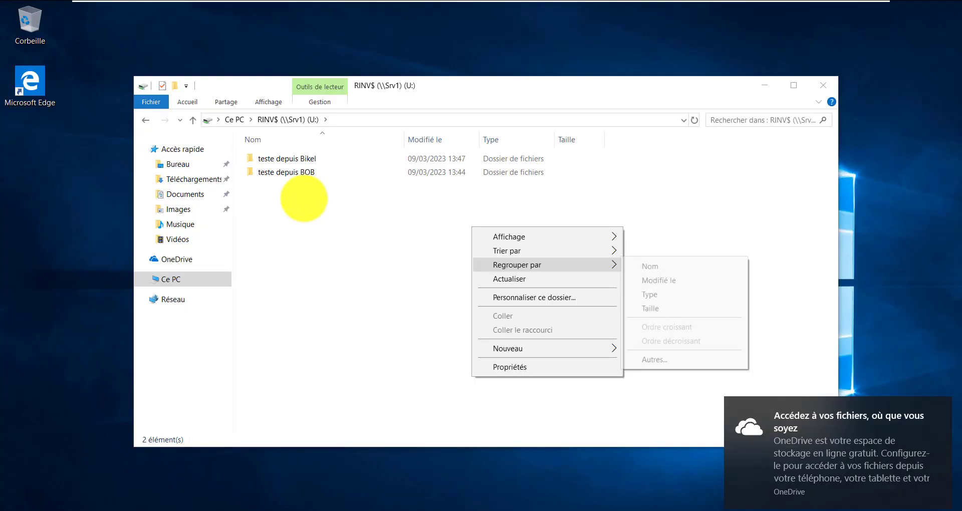
{"action": "left_click", "coordinate": [306, 204]}
{"action": "right_click", "coordinate": [294, 189]}
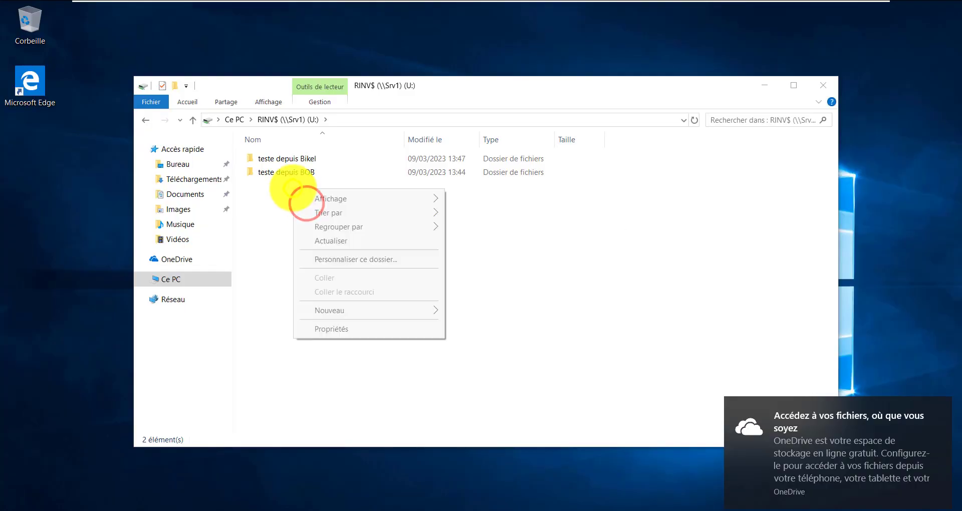
{"action": "mouse_move", "coordinate": [408, 315]}
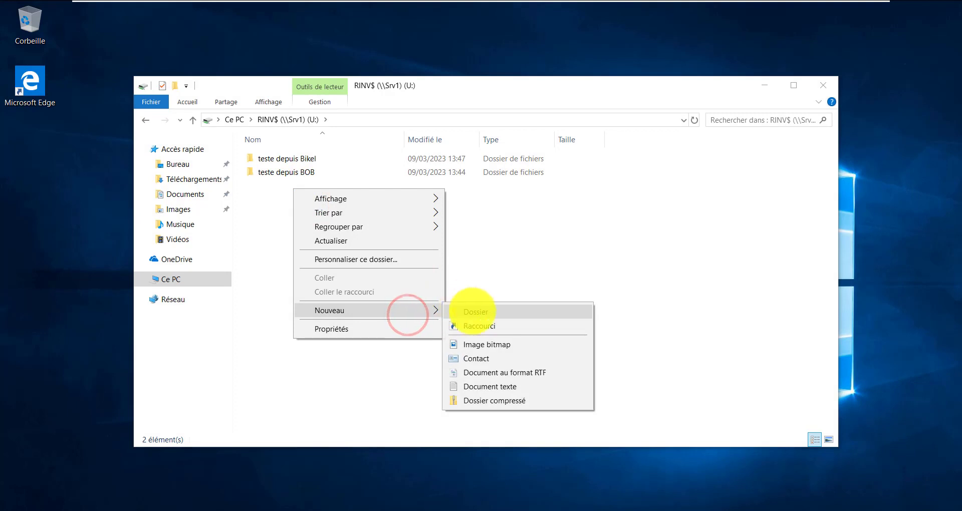
{"action": "left_click", "coordinate": [472, 312]}
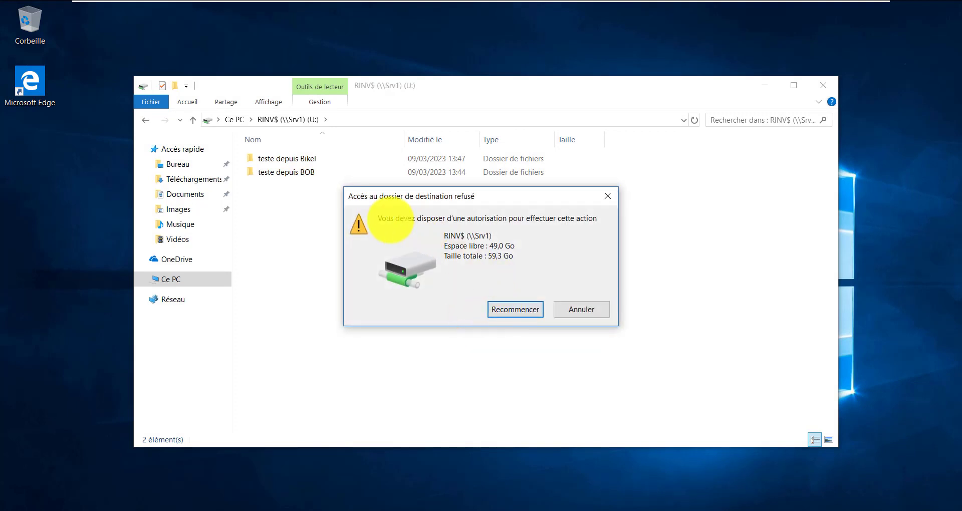
{"action": "left_click", "coordinate": [390, 221]}
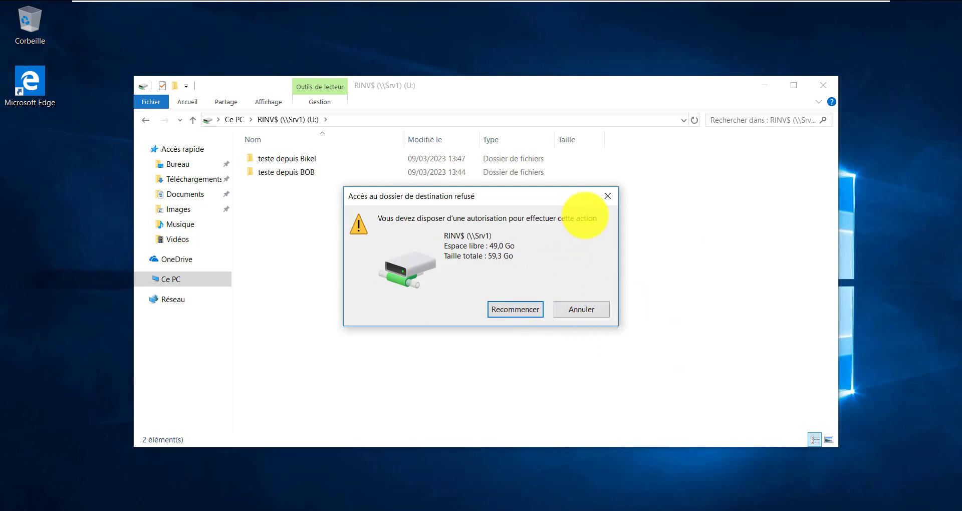
{"action": "left_click", "coordinate": [608, 196]}
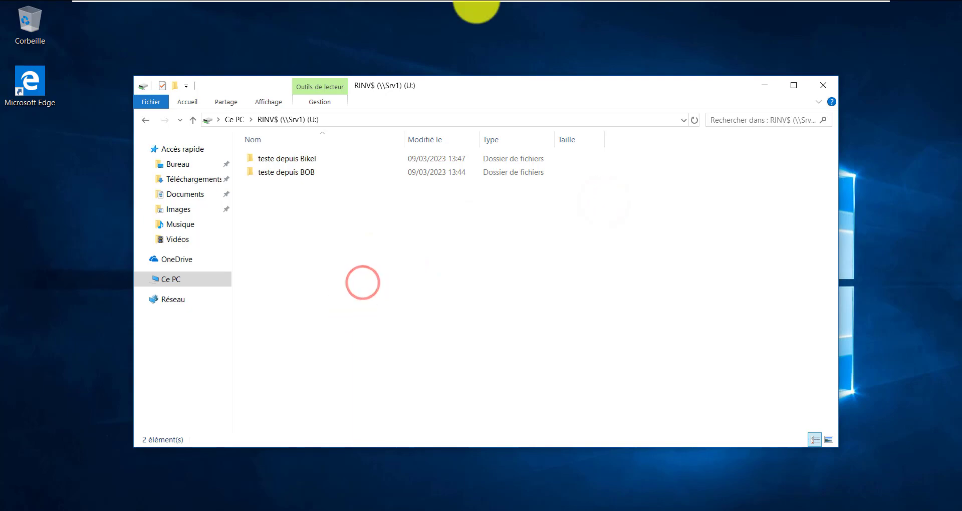
{"action": "mouse_move", "coordinate": [476, 3]}
{"action": "left_click", "coordinate": [726, 10]}
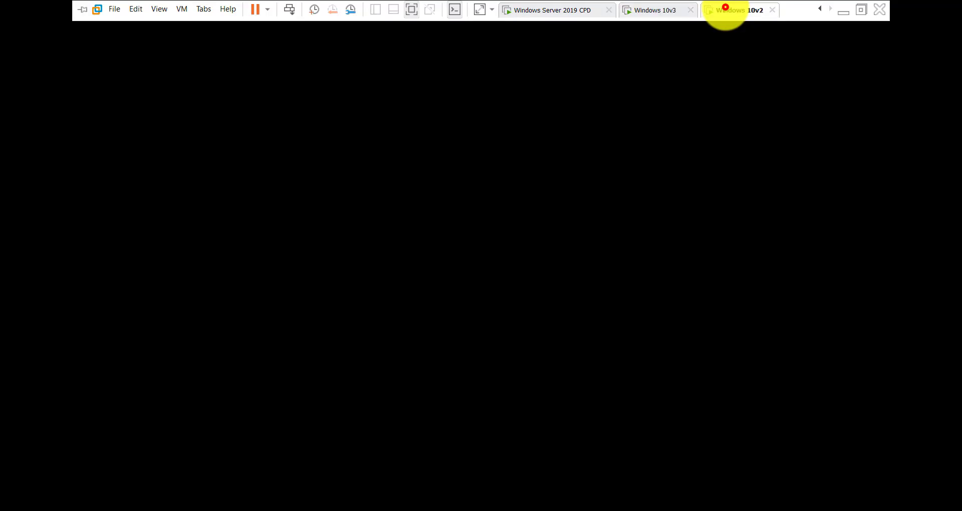
On RINV$ (U:), create a Nouveau > Document texte named salaire and open it in Notepad
{"action": "left_click", "coordinate": [527, 441]}
{"action": "left_click", "coordinate": [416, 377]}
{"action": "double_click", "coordinate": [416, 377]}
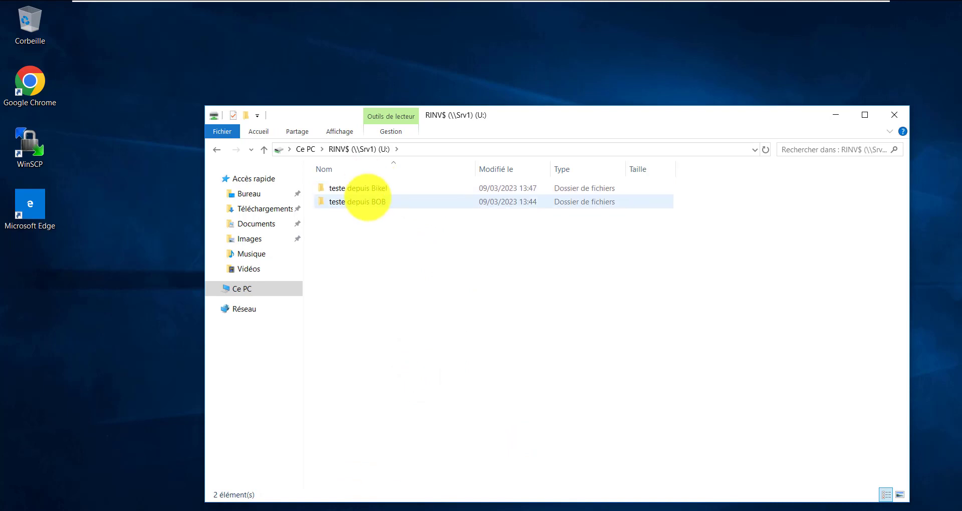
{"action": "right_click", "coordinate": [357, 219]}
{"action": "left_click", "coordinate": [477, 351]}
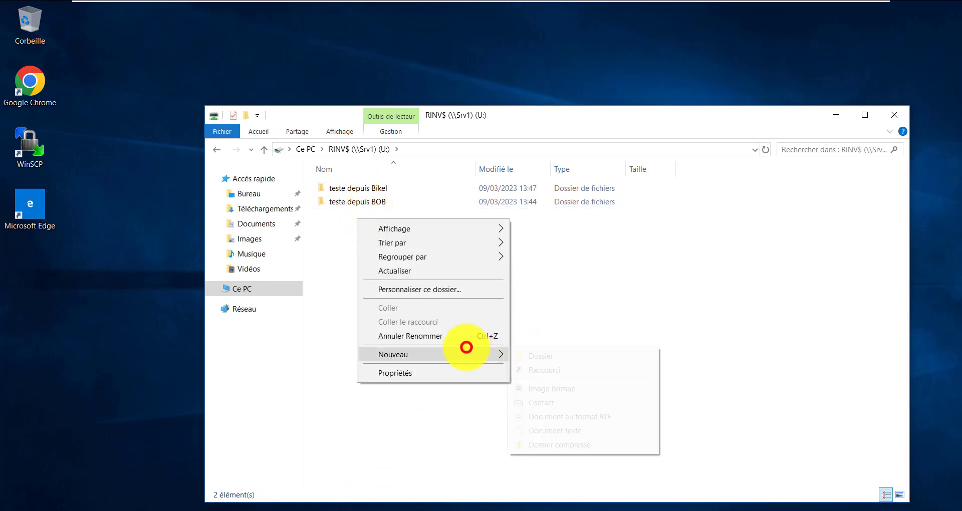
{"action": "left_click", "coordinate": [561, 427]}
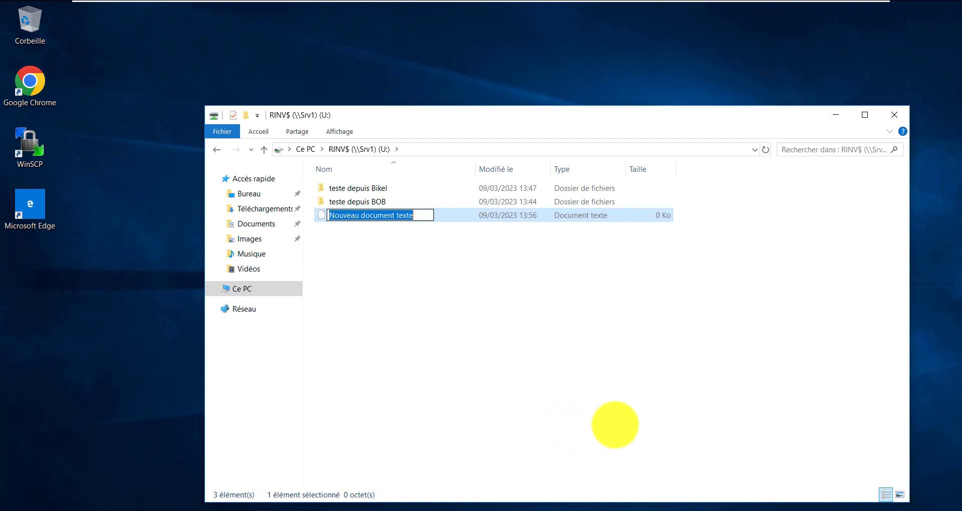
{"action": "type", "text": "salai"}
{"action": "type", "text": "re"}
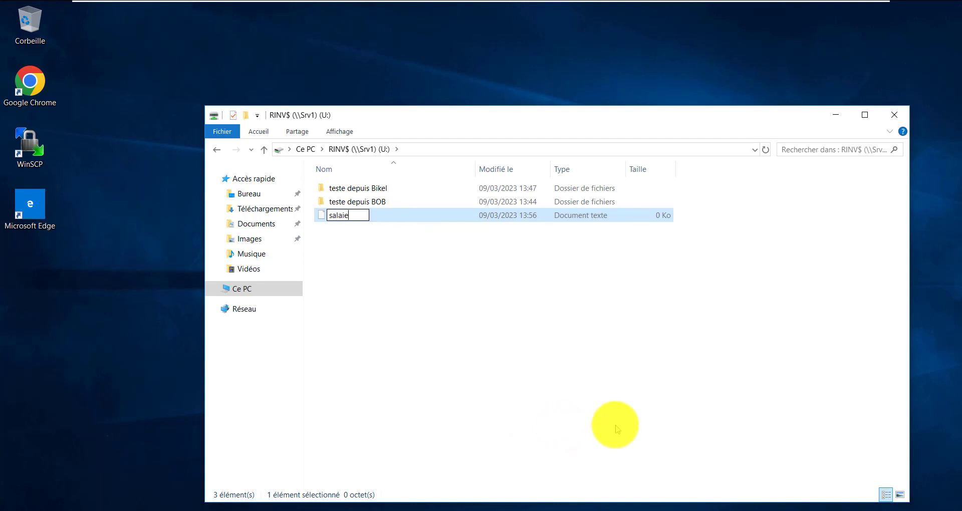
{"action": "key", "text": "Return"}
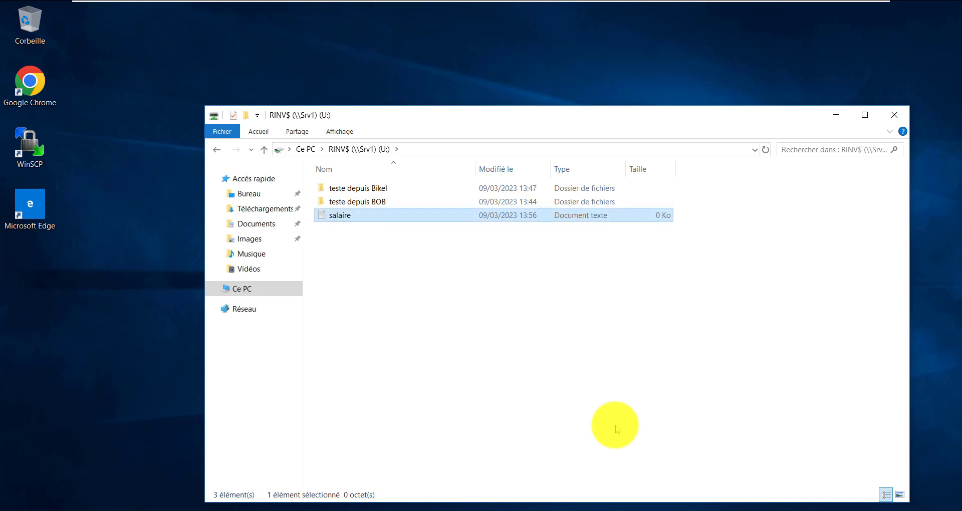
{"action": "key", "text": "Return"}
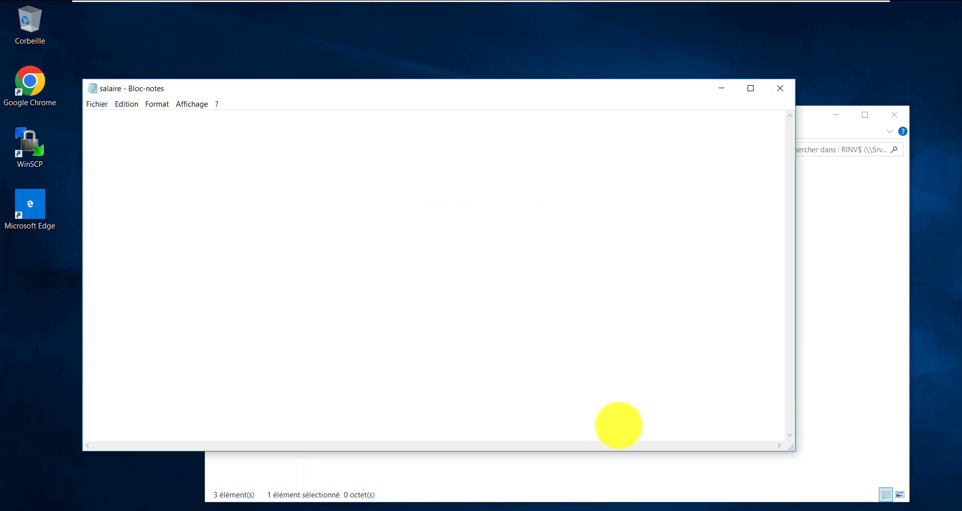
Type 'LE SALAIRE DU PERSONNEL EST DISPONNIBLE LE JUILLET 2023', correcting typos along the way
{"action": "left_click", "coordinate": [389, 142]}
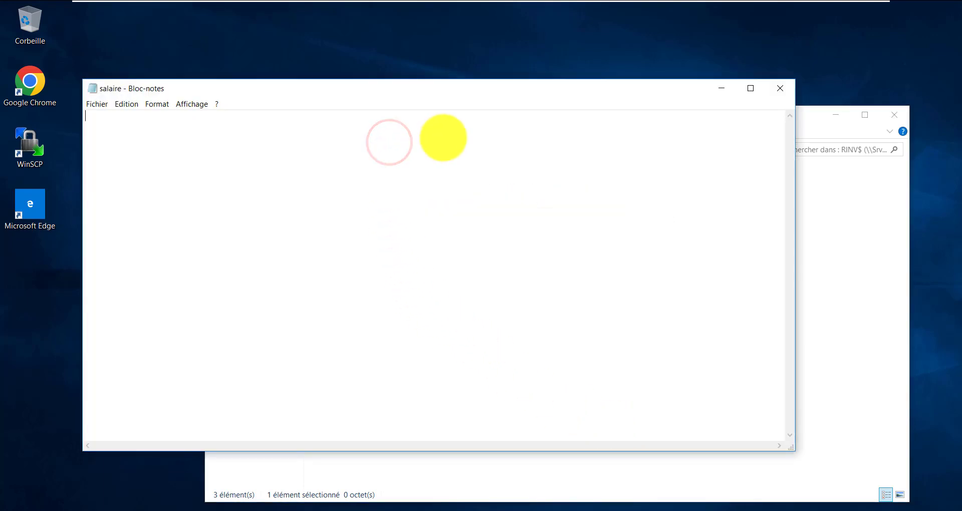
{"action": "type", "text": "NOM"}
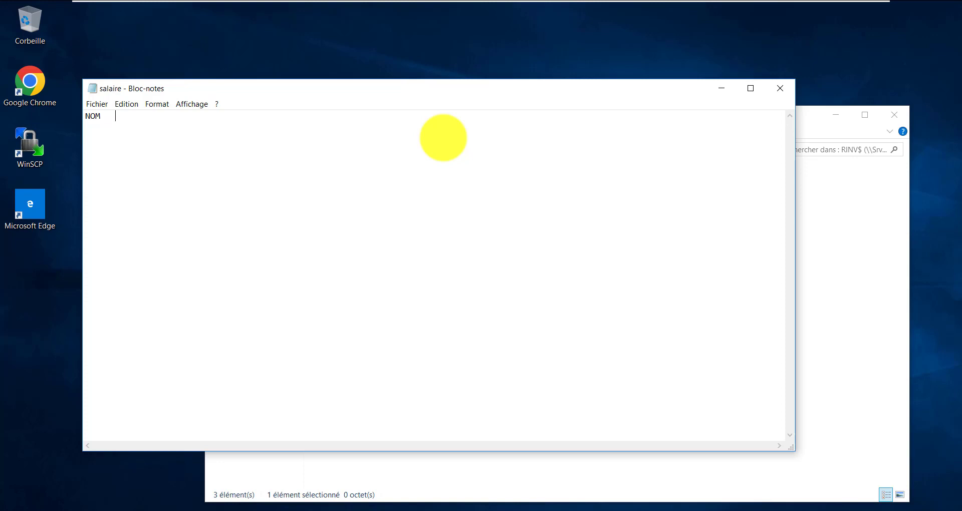
{"action": "key", "text": "BackSpace"}
{"action": "key", "text": "BackSpace"}
{"action": "key", "text": "BackSpace"}
{"action": "type", "text": "LE SALAIRE DE"}
{"action": "key", "text": "BackSpace"}
{"action": "key", "text": "BackSpace"}
{"action": "type", "text": "DU PERSONNEL "}
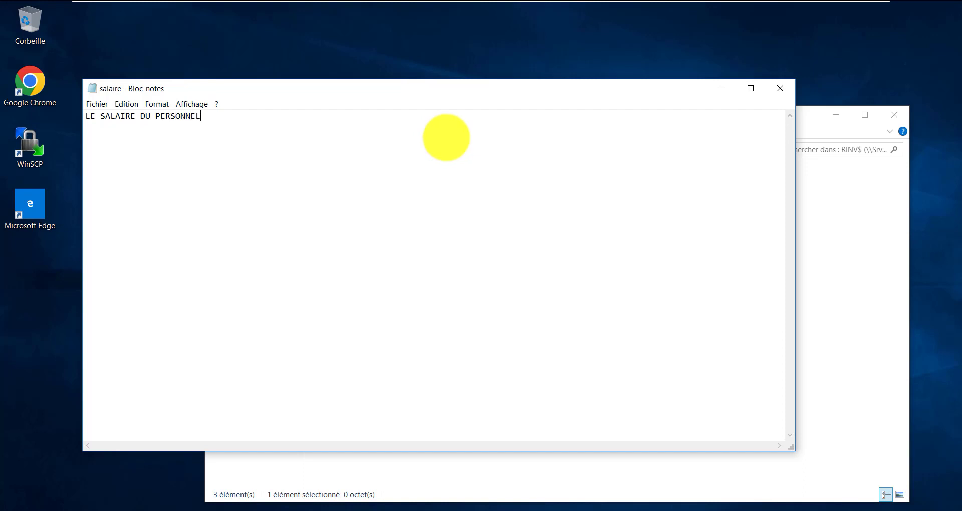
{"action": "type", "text": "EST DISPONO"}
{"action": "key", "text": "BackSpace"}
{"action": "type", "text": "NIBE"}
{"action": "key", "text": "BackSpace"}
{"action": "type", "text": "LE LE "}
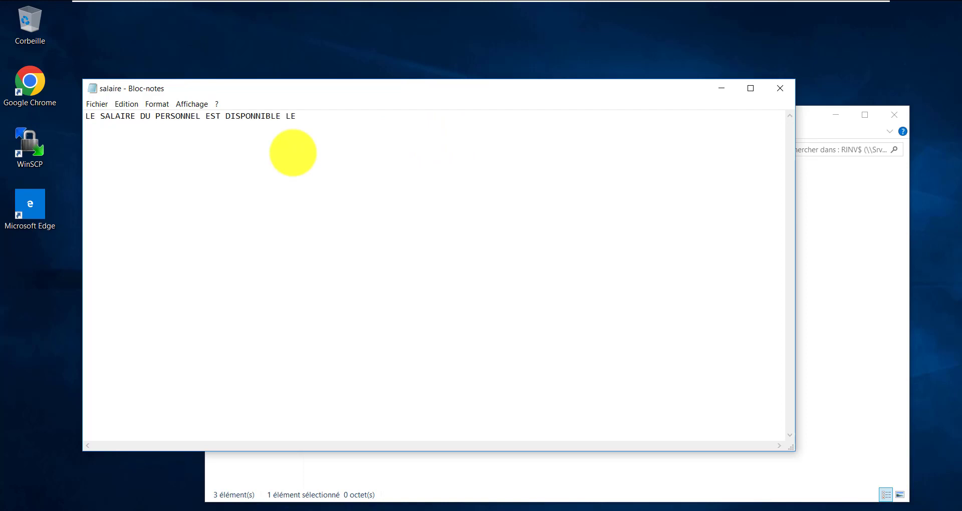
{"action": "type", "text": " JUILLET 2023"}
Replace EST with SERA in the salary sentence
{"action": "key", "text": "BackSpace"}
{"action": "key", "text": "BackSpace"}
{"action": "key", "text": "BackSpace"}
{"action": "key", "text": "BackSpace"}
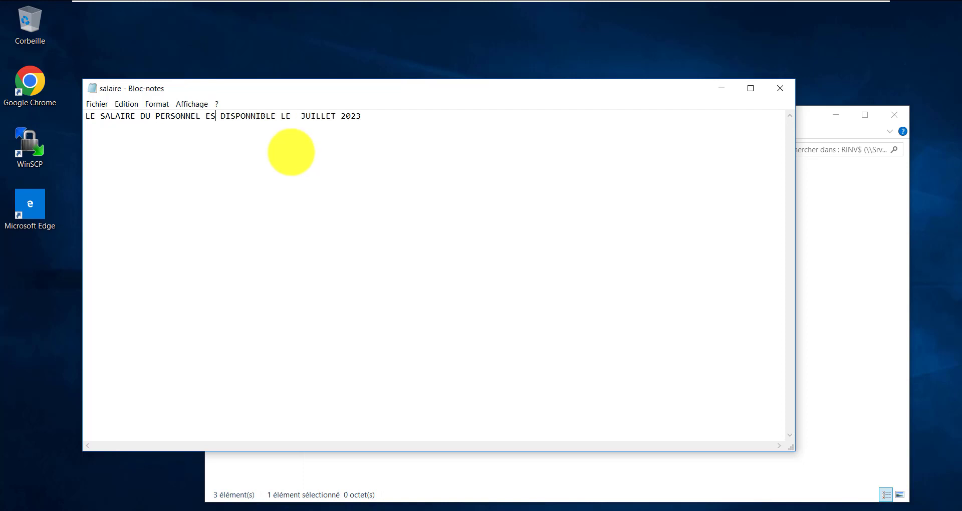
{"action": "type", "text": "SERA"}
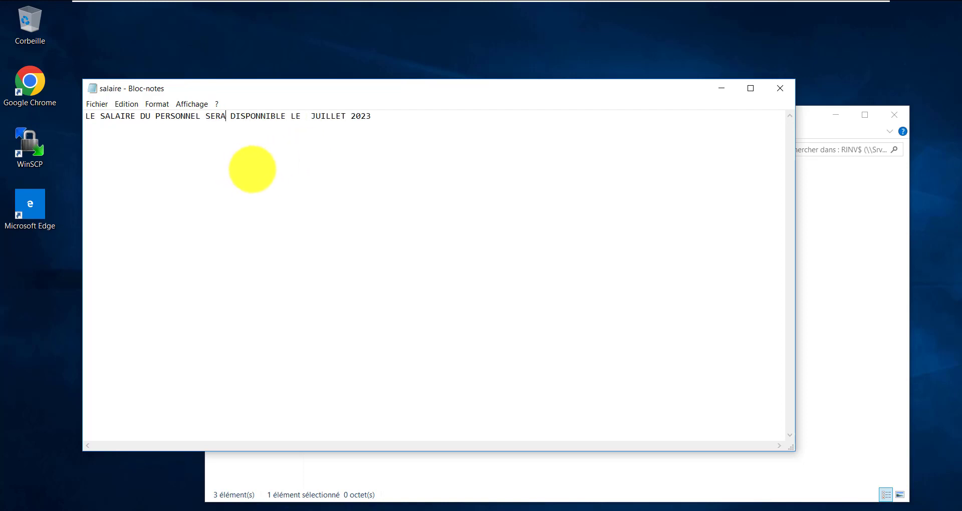
{"action": "left_click_drag", "start_coordinate": [395, 113], "coordinate": [62, 104]}
{"action": "left_click", "coordinate": [391, 129]}
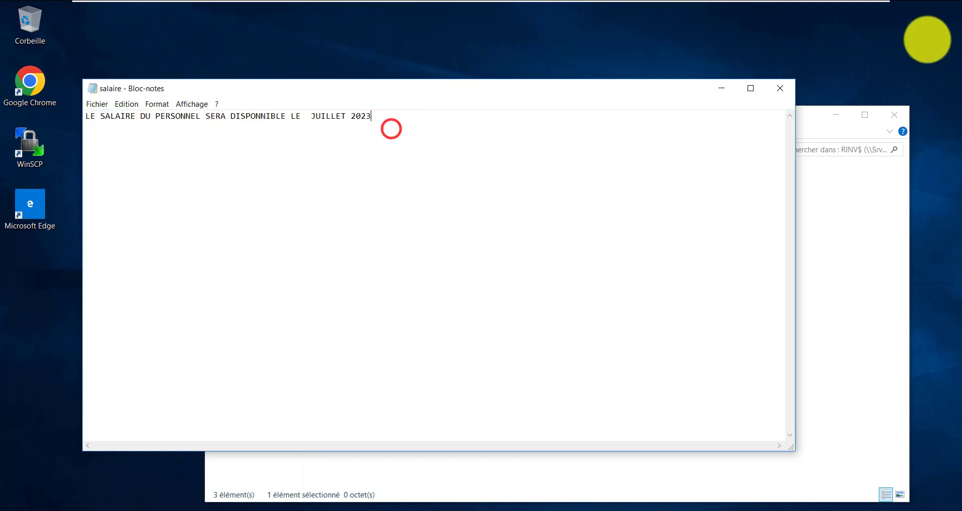
Close Notepad choosing Enregistrer, so salaire.txt is saved on U:, then select the file
{"action": "left_click", "coordinate": [788, 83]}
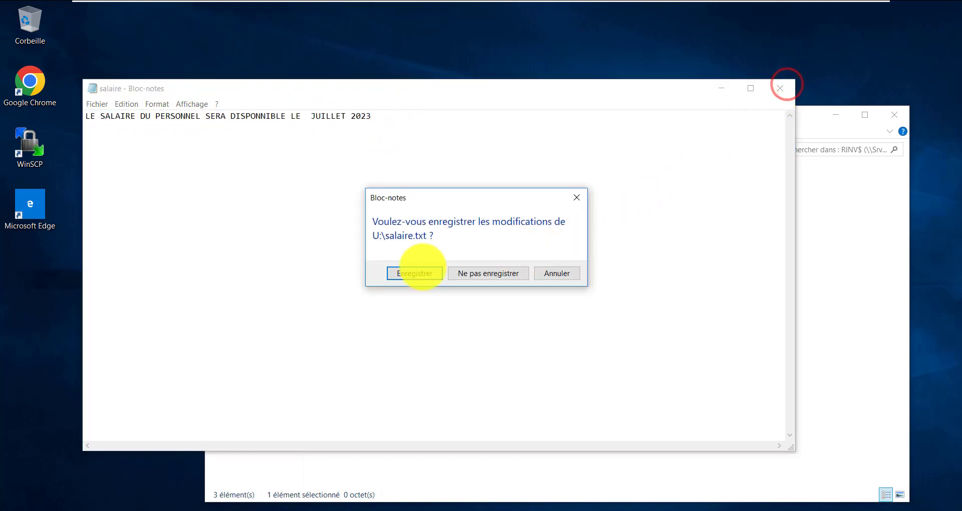
{"action": "left_click", "coordinate": [407, 274]}
{"action": "left_click", "coordinate": [393, 264]}
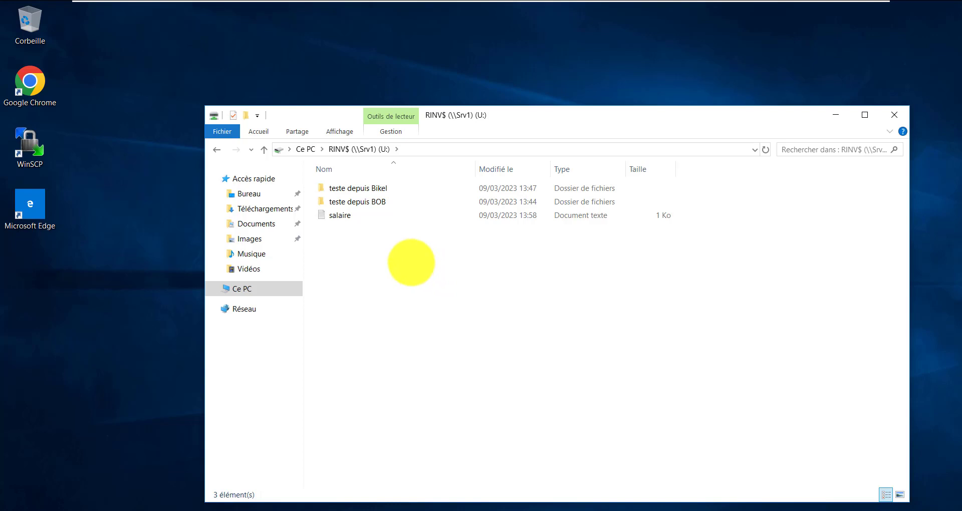
{"action": "left_click_drag", "start_coordinate": [457, 254], "coordinate": [484, 294]}
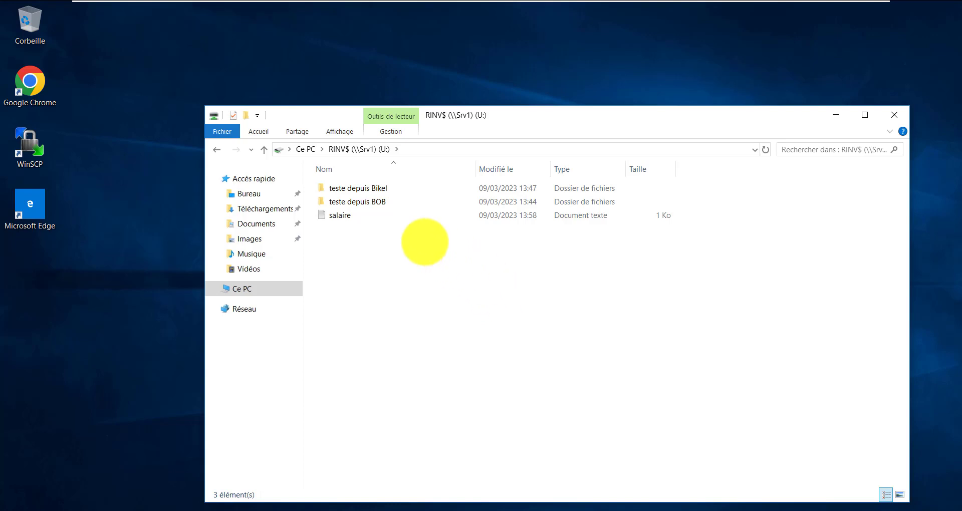
{"action": "left_click", "coordinate": [362, 220]}
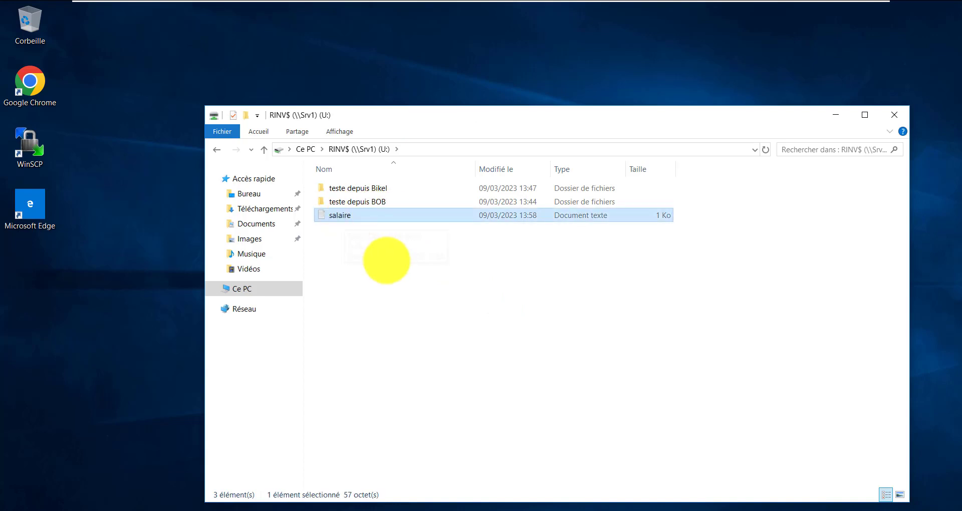
Deselect the salaire file and switch to the Windows 10v3 virtual machine
{"action": "left_click", "coordinate": [387, 260]}
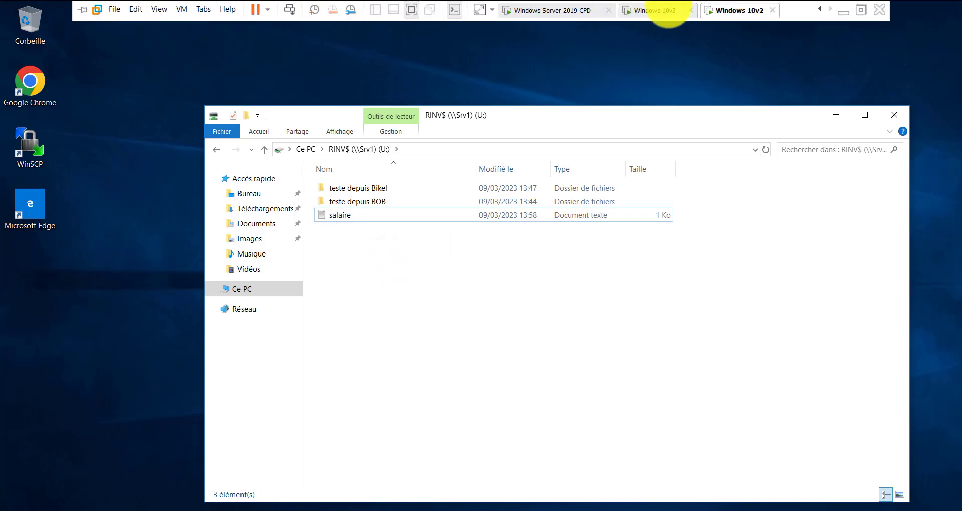
{"action": "left_click", "coordinate": [664, 11]}
{"action": "left_click", "coordinate": [350, 318]}
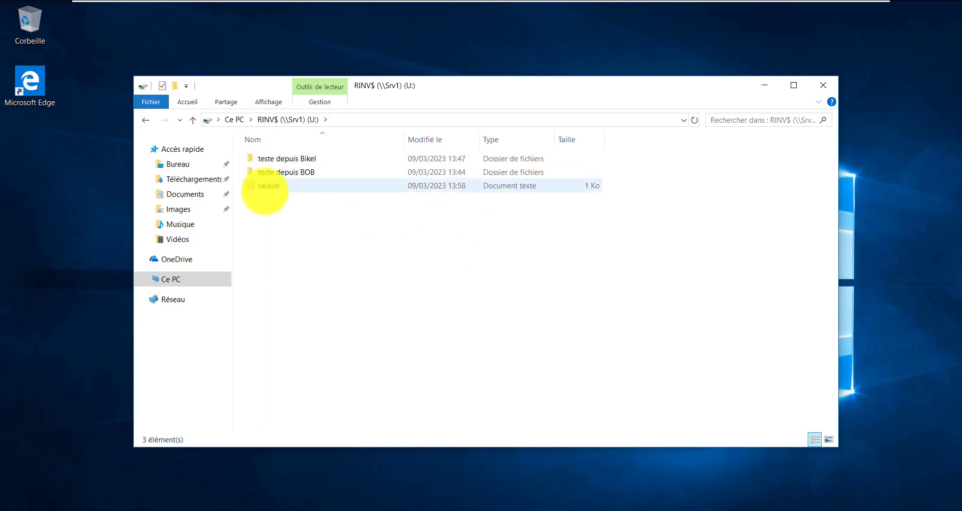
Open salaire.txt from the U: share, change its date line to DECEMBRE 2024, and close Notepad
{"action": "double_click", "coordinate": [265, 187]}
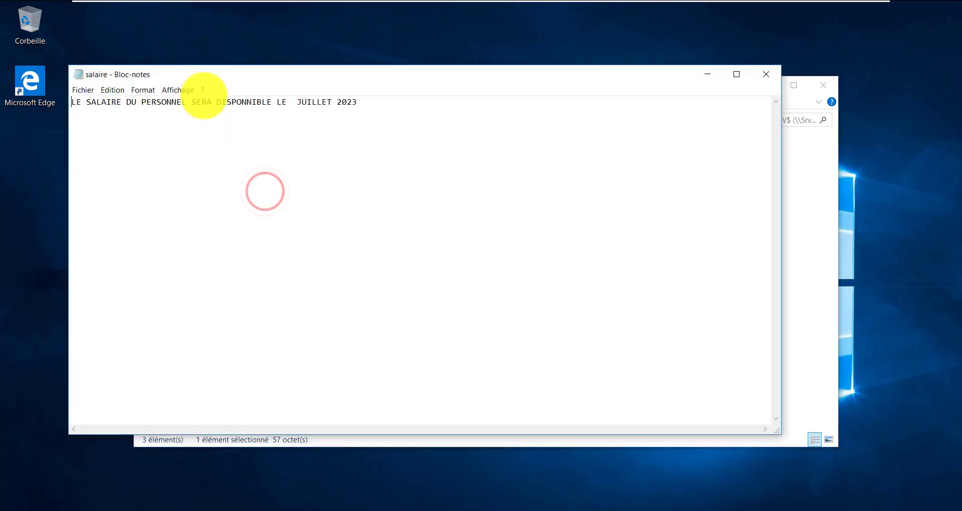
{"action": "left_click_drag", "start_coordinate": [201, 74], "coordinate": [256, 74]}
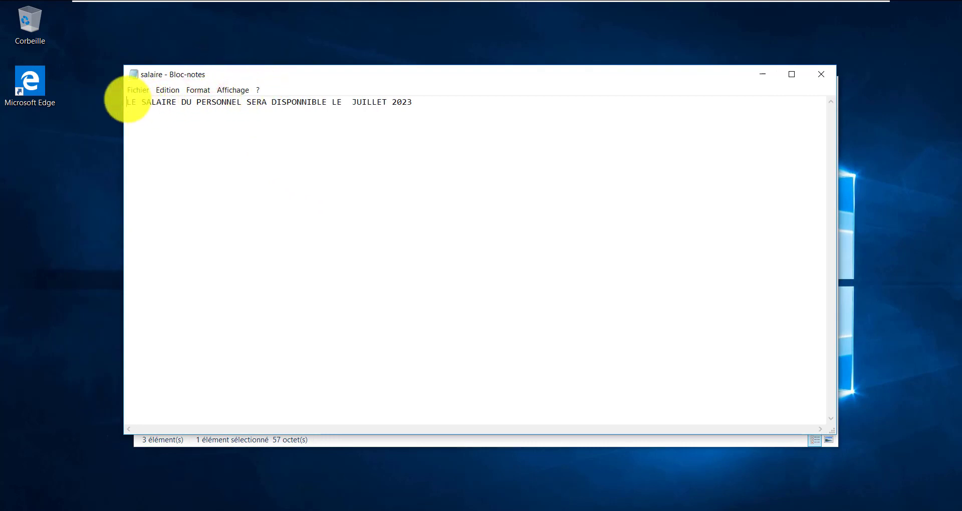
{"action": "left_click_drag", "start_coordinate": [126, 101], "coordinate": [434, 107]}
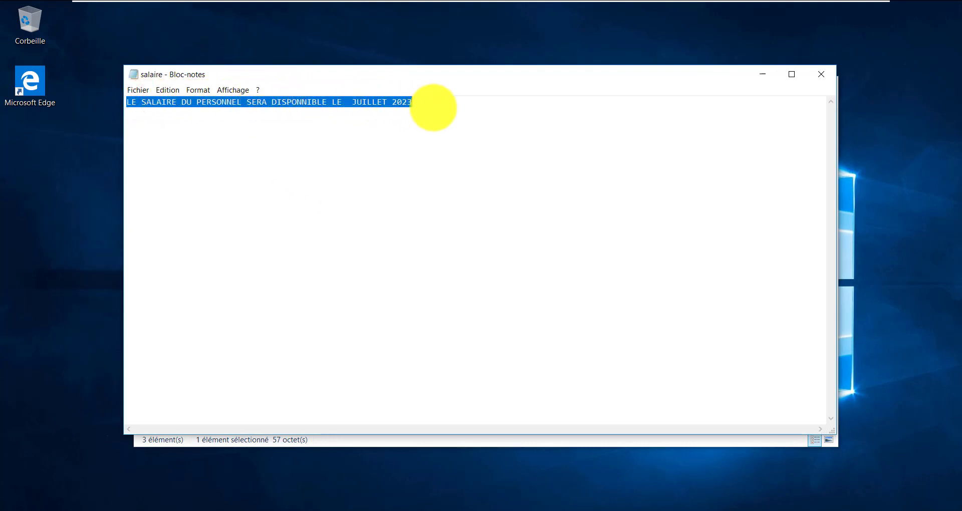
{"action": "left_click", "coordinate": [434, 108]}
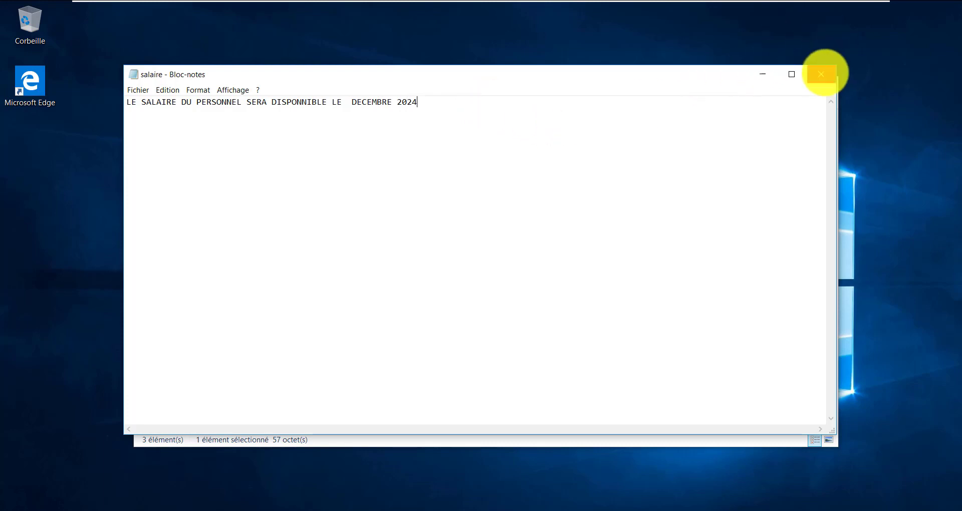
{"action": "left_click", "coordinate": [824, 73]}
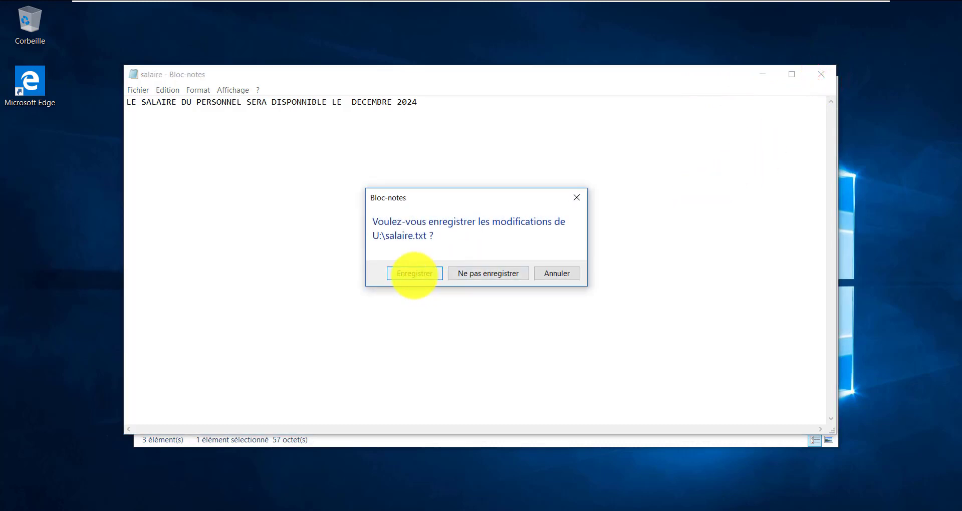
Try to save over U:\salaire.txt and dismiss the permission-denied error
{"action": "left_click", "coordinate": [414, 274]}
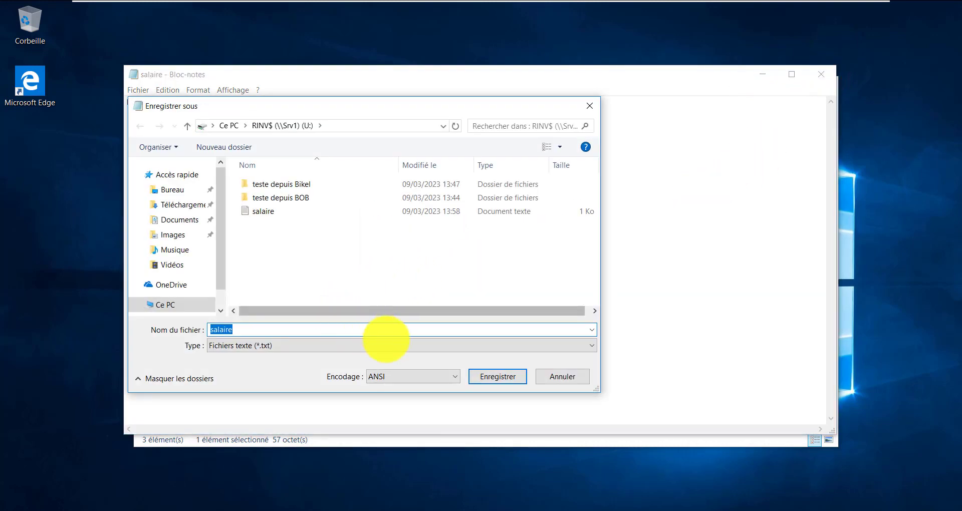
{"action": "left_click", "coordinate": [499, 378]}
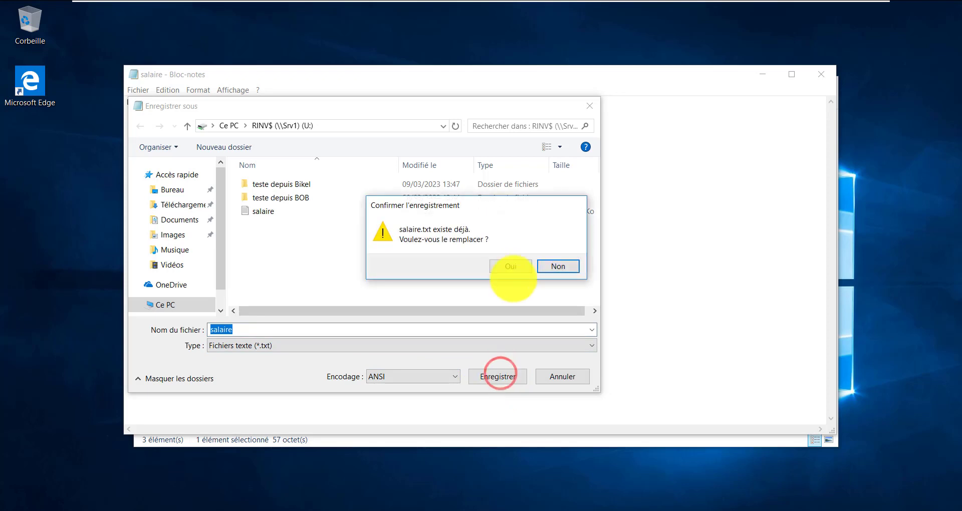
{"action": "left_click", "coordinate": [507, 267]}
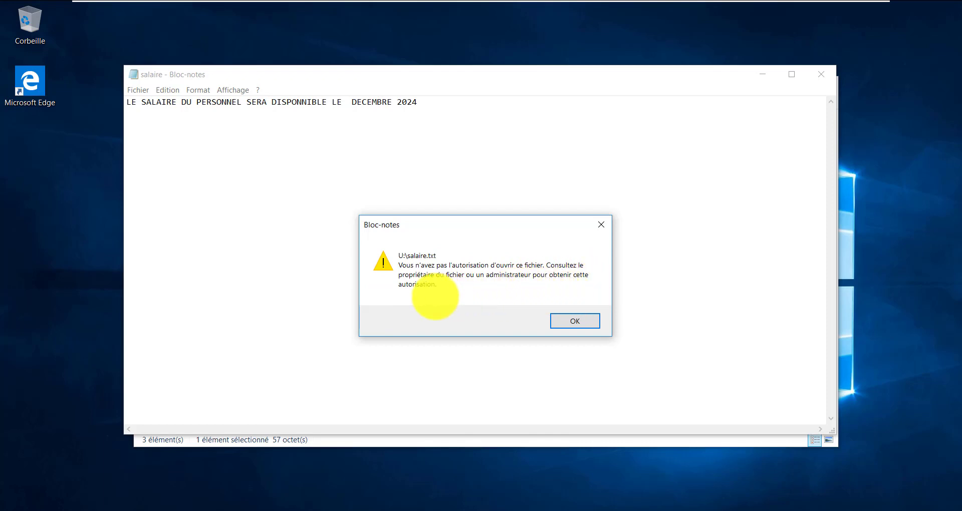
{"action": "left_click", "coordinate": [588, 321]}
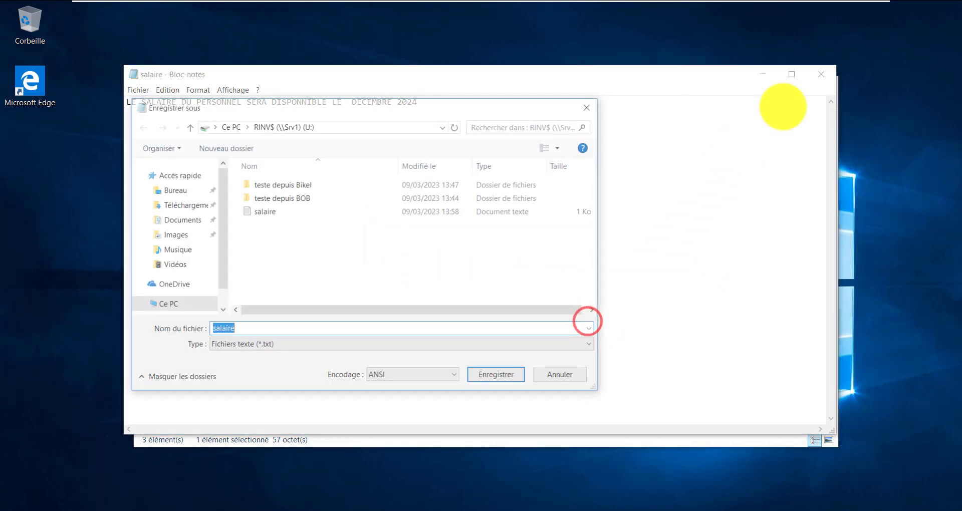
Cancel the Save As dialog and close Notepad without saving the changes
{"action": "left_click", "coordinate": [594, 105]}
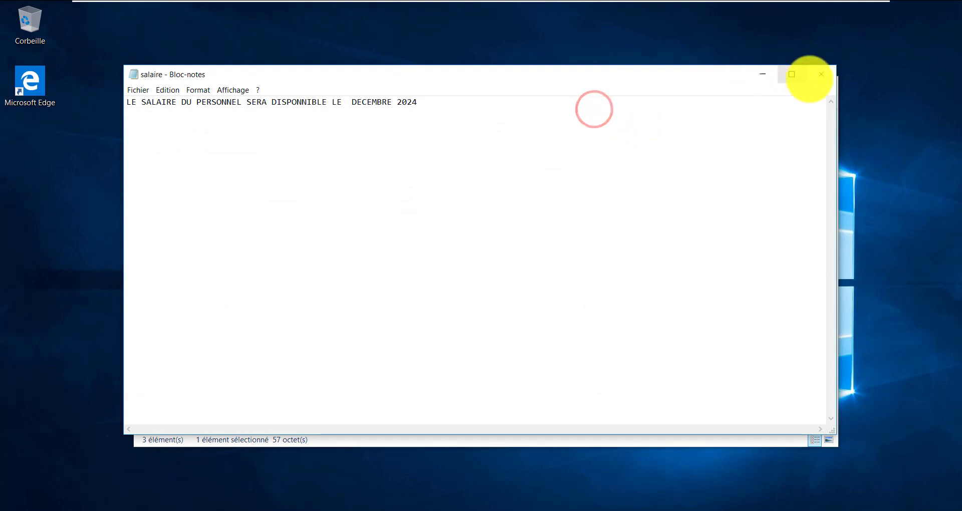
{"action": "left_click", "coordinate": [821, 75]}
{"action": "left_click", "coordinate": [482, 274]}
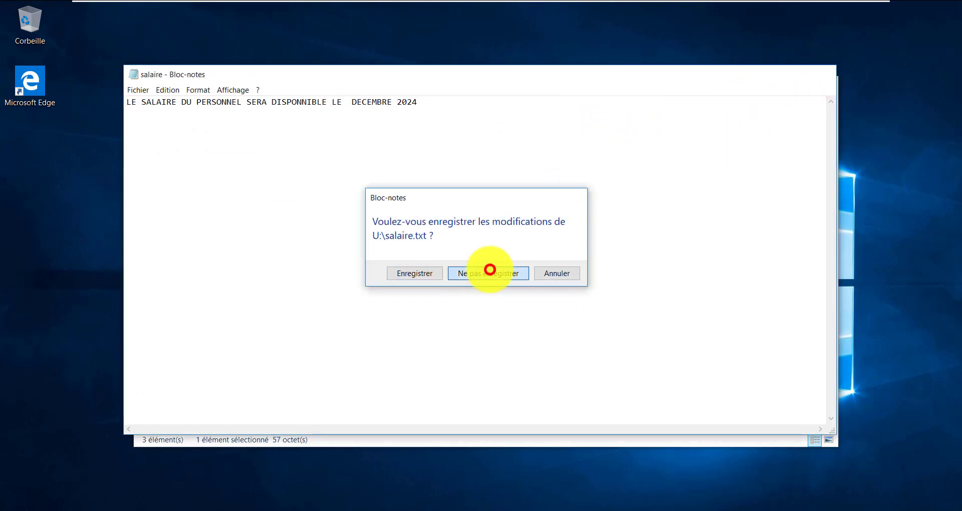
{"action": "left_click", "coordinate": [490, 270]}
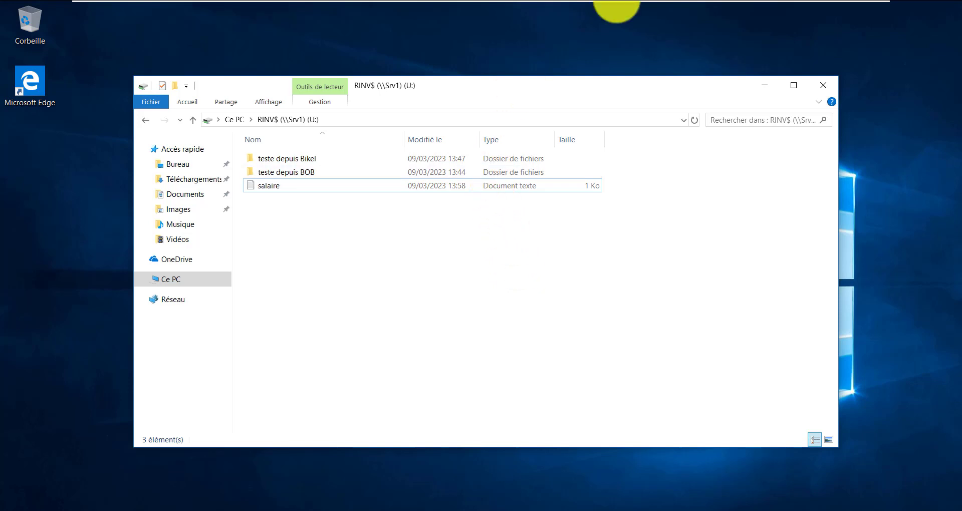
{"action": "mouse_move", "coordinate": [623, 2]}
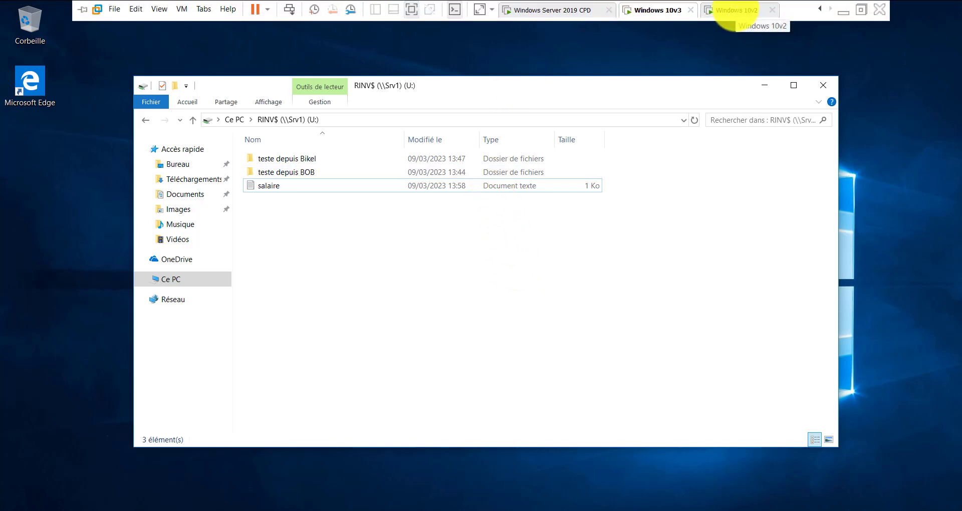
On Windows Server 2019 CPD, minimize the cmd window and centre C:\PARTAGE showing RADM, RINV and RUTIL
{"action": "left_click", "coordinate": [567, 10]}
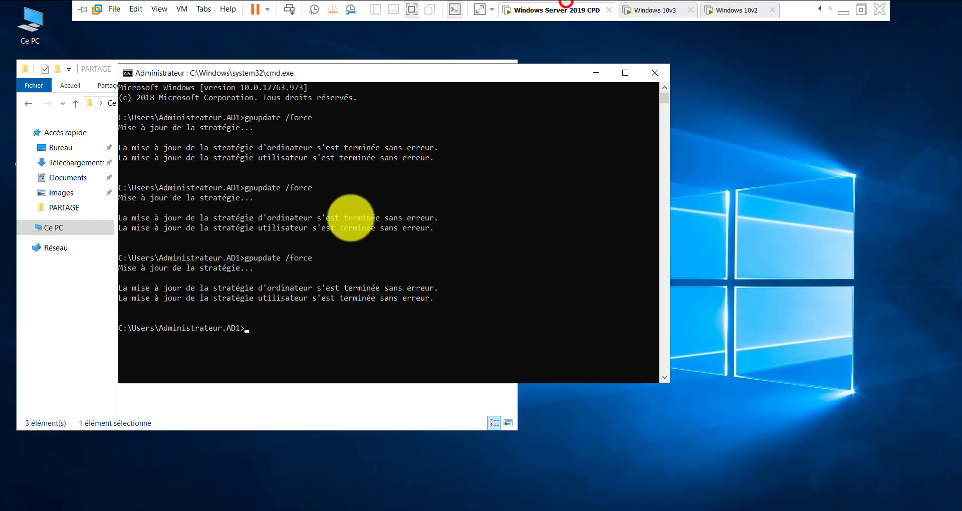
{"action": "left_click", "coordinate": [342, 229]}
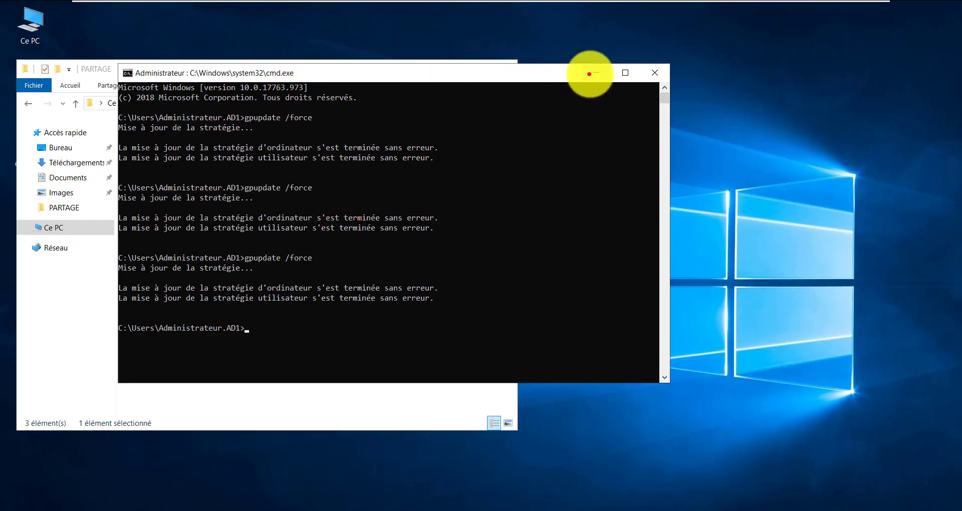
{"action": "left_click", "coordinate": [590, 74]}
{"action": "left_click_drag", "start_coordinate": [206, 71], "coordinate": [489, 79]}
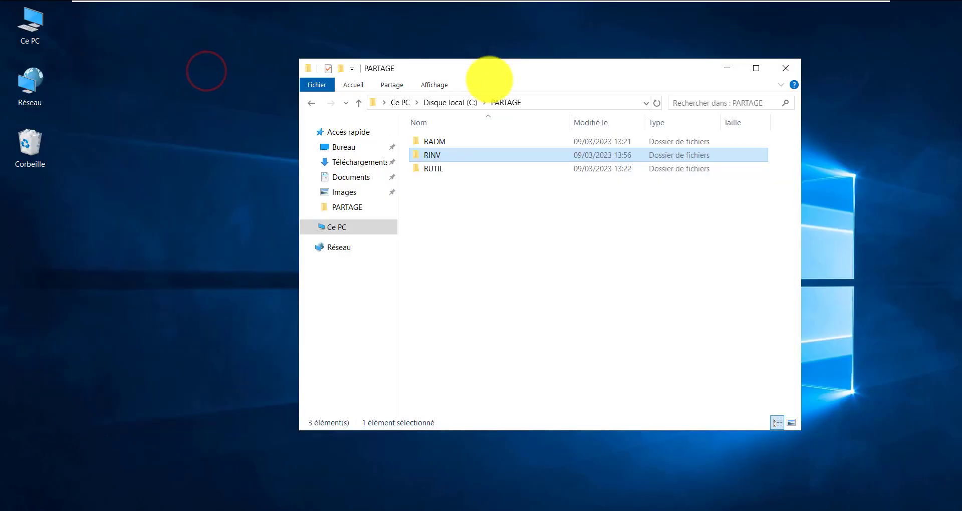
{"action": "left_click", "coordinate": [459, 215]}
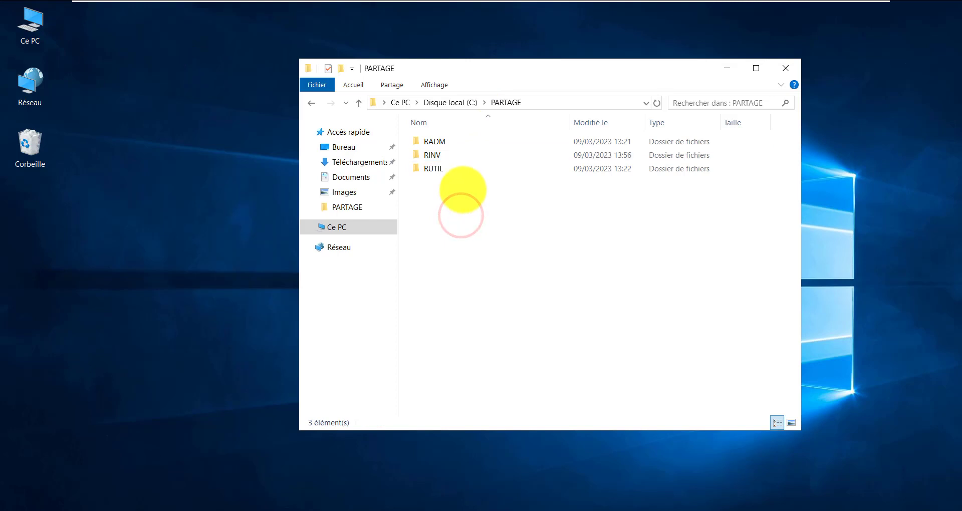
{"action": "left_click", "coordinate": [454, 173]}
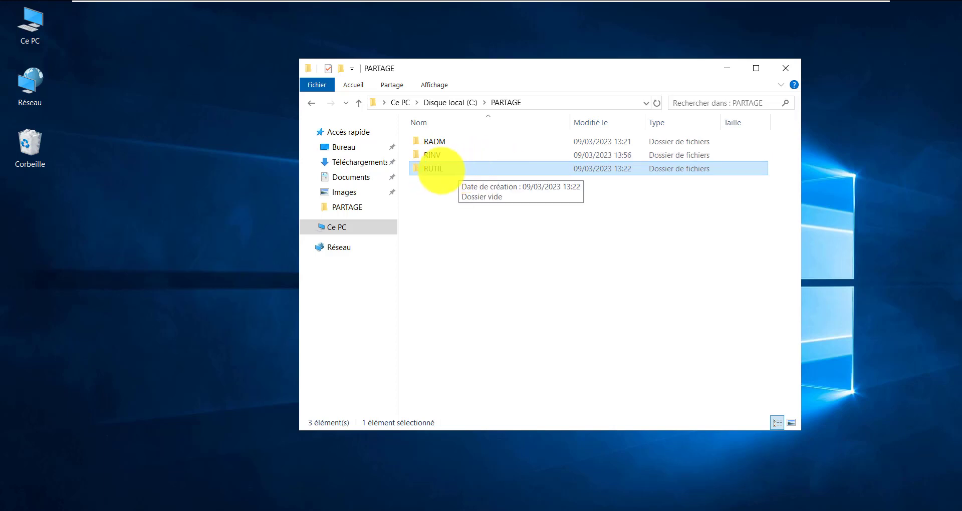
{"action": "left_click", "coordinate": [503, 190]}
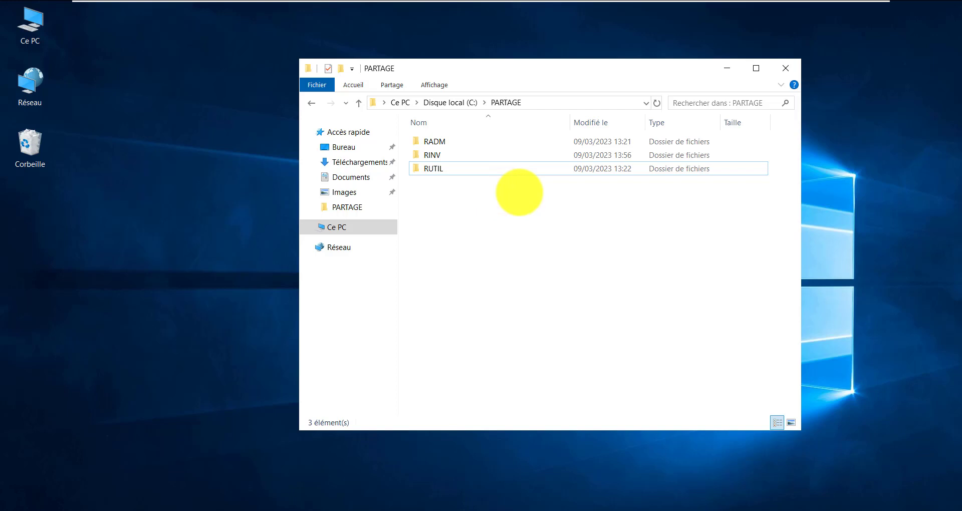
{"action": "mouse_move", "coordinate": [719, 9]}
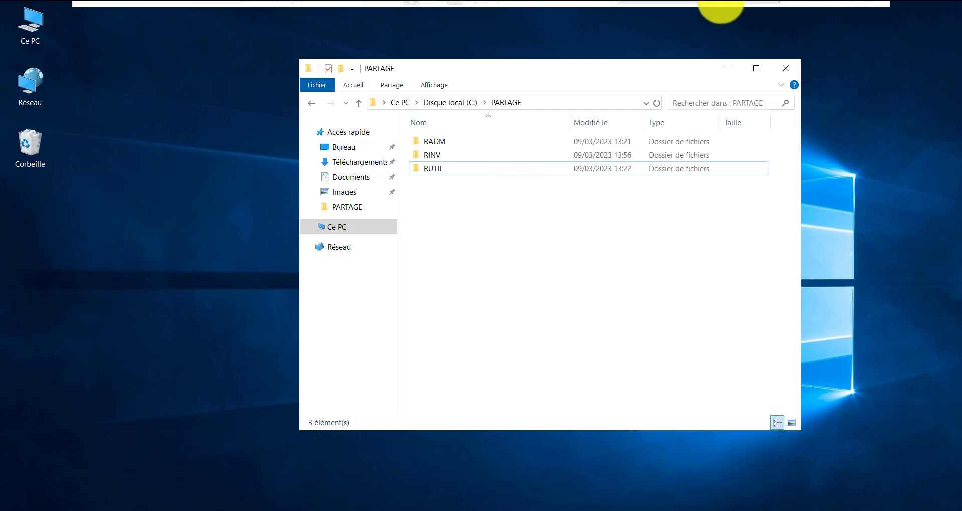
{"action": "left_click", "coordinate": [842, 11]}
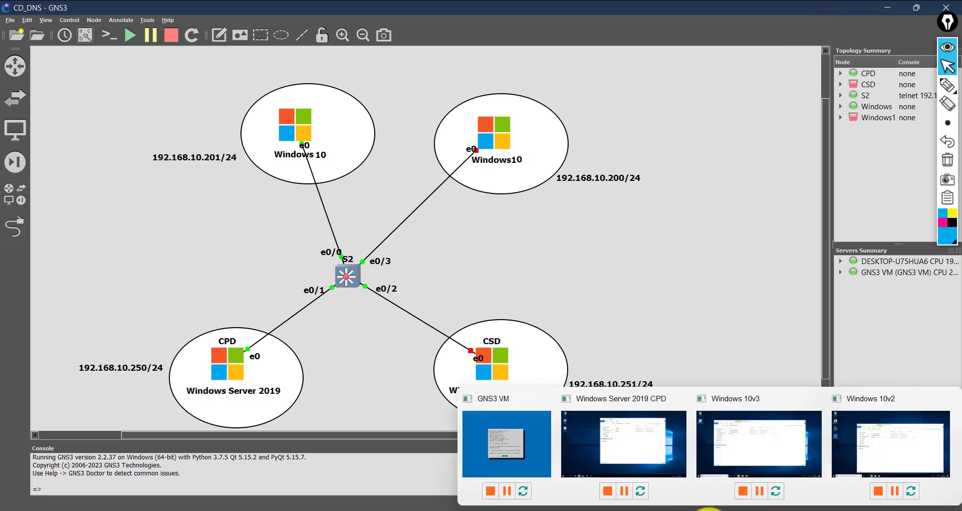
{"action": "left_click", "coordinate": [682, 510]}
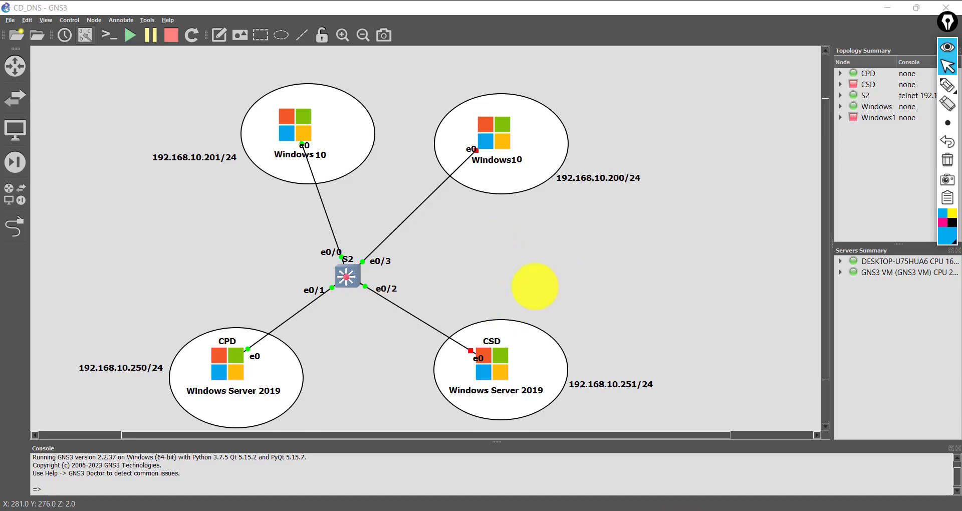
{"action": "mouse_move", "coordinate": [722, 507]}
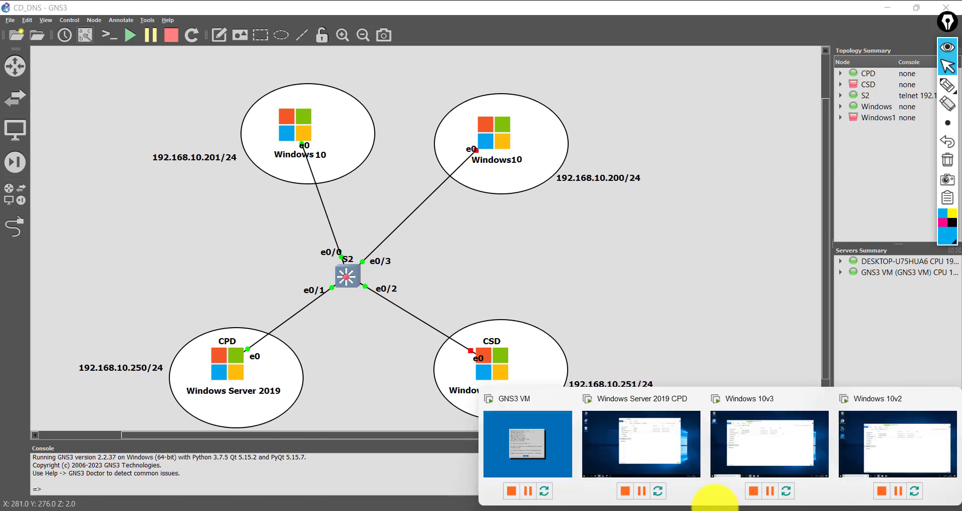
{"action": "left_click", "coordinate": [650, 447]}
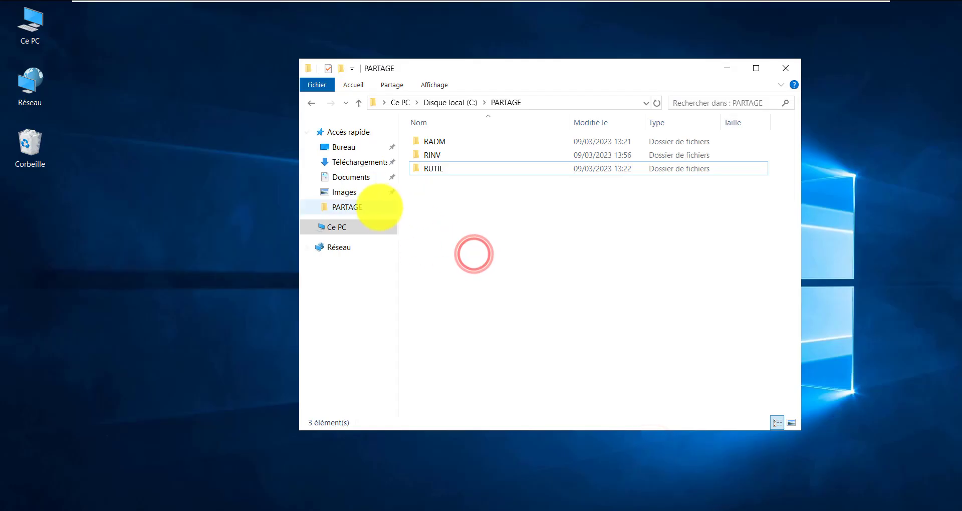
Open the RADM folder inside PARTAGE on the server
{"action": "left_click", "coordinate": [431, 143]}
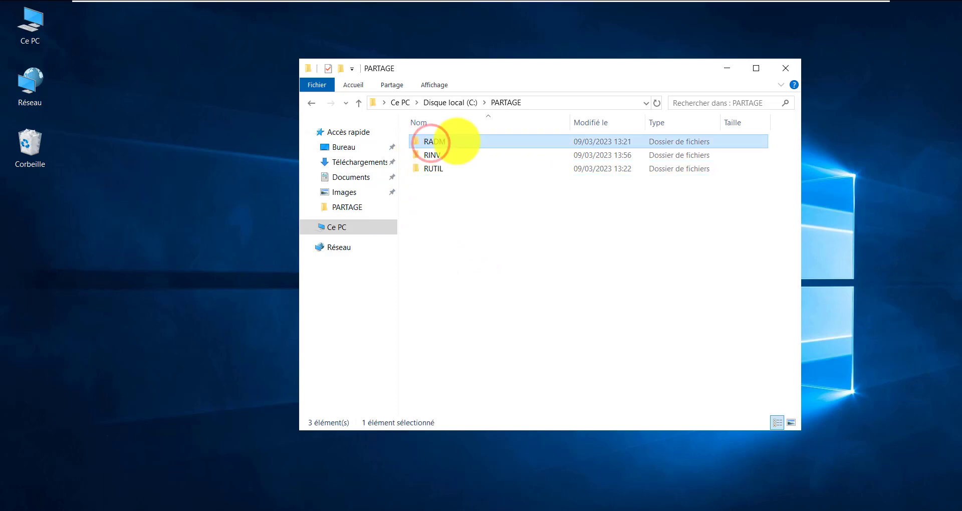
{"action": "double_click", "coordinate": [456, 141]}
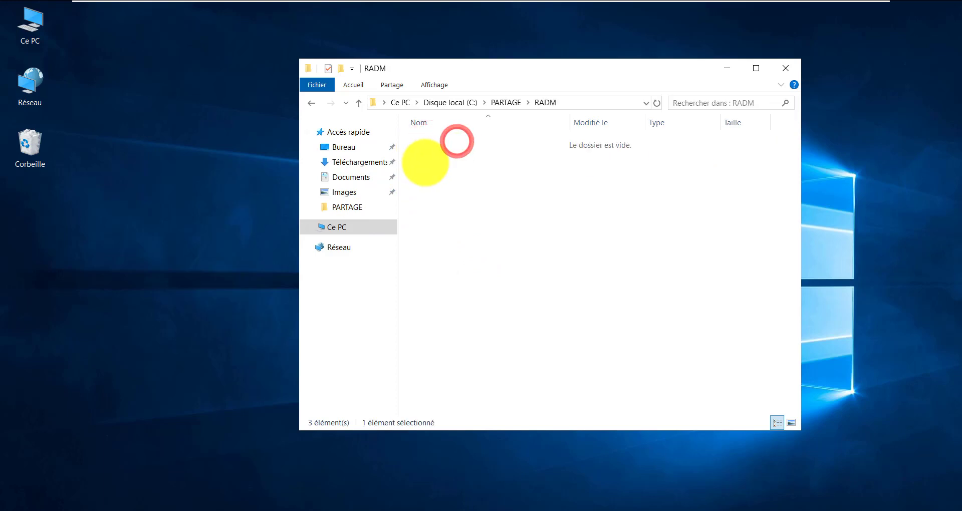
{"action": "mouse_move", "coordinate": [679, 5]}
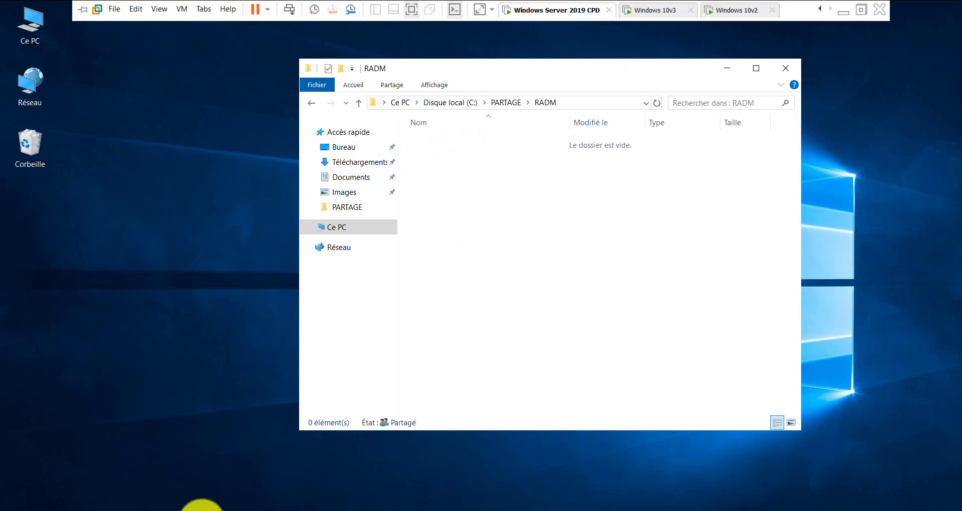
View the ADMINISTRATEUR unit's users in Active Directory Users and Computers, then return to Windows 10v3
{"action": "left_click", "coordinate": [178, 510]}
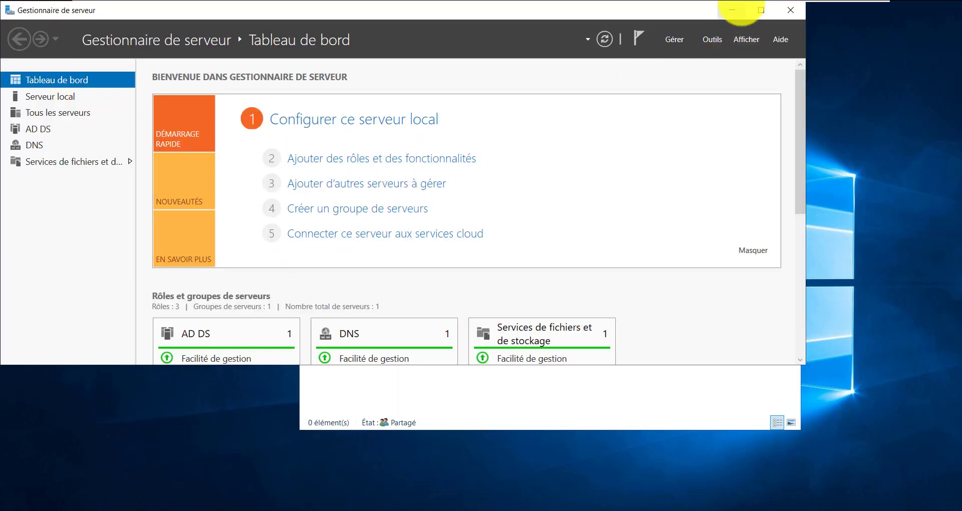
{"action": "left_click", "coordinate": [735, 7]}
{"action": "left_click", "coordinate": [204, 510]}
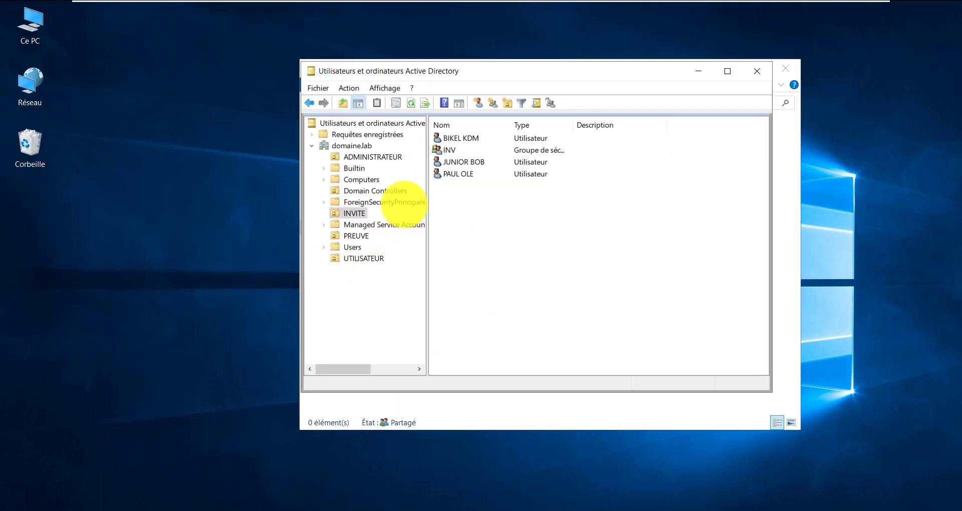
{"action": "left_click", "coordinate": [468, 150]}
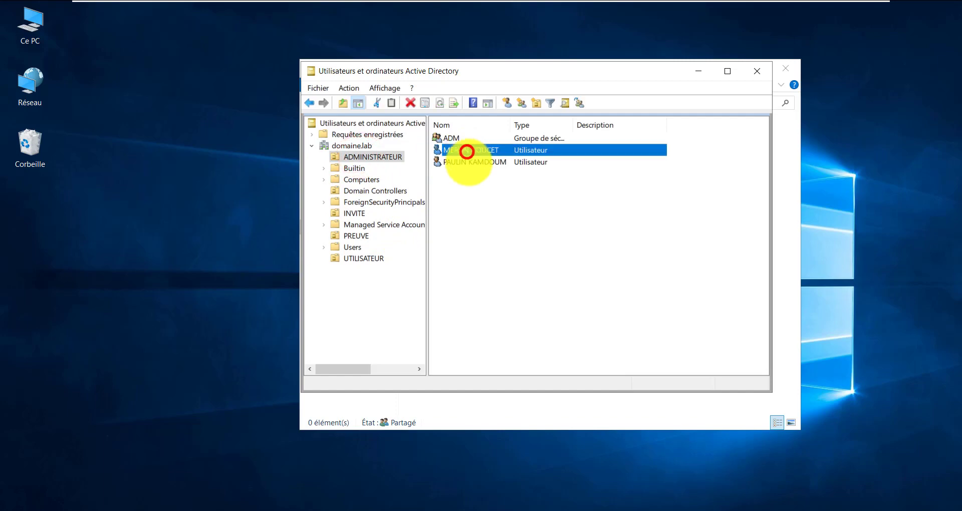
{"action": "left_click", "coordinate": [468, 165]}
{"action": "left_click", "coordinate": [486, 224]}
{"action": "mouse_move", "coordinate": [554, 5]}
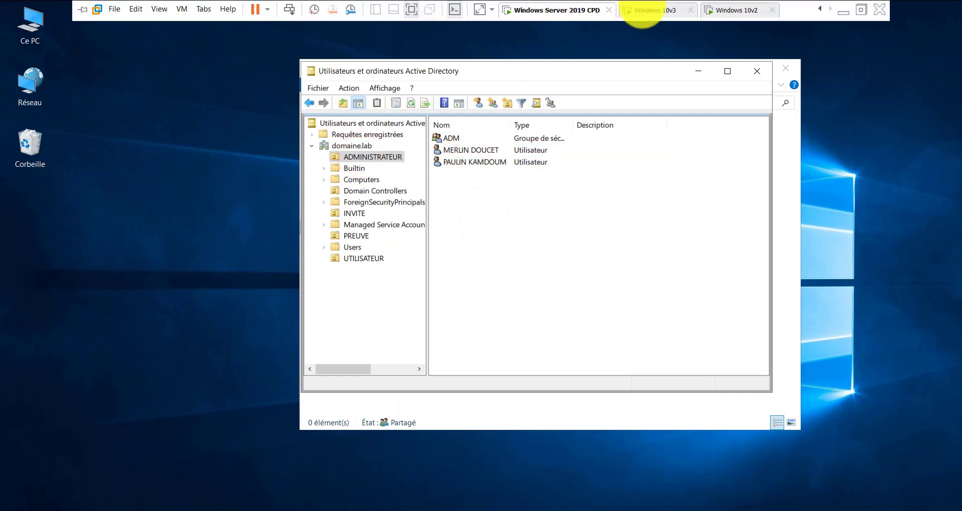
{"action": "left_click", "coordinate": [652, 11]}
Sign the current user out of Windows 10v3 via the Start power-user menu
{"action": "left_click", "coordinate": [321, 227]}
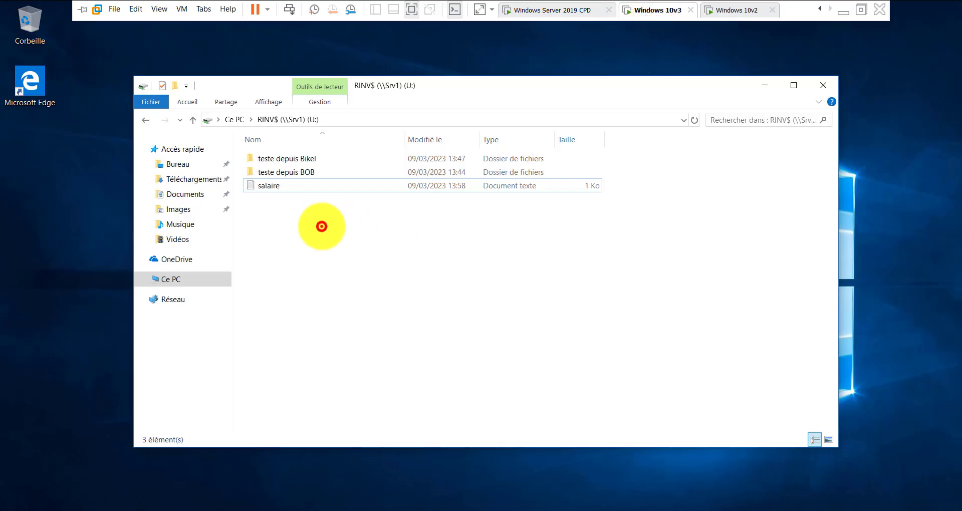
{"action": "right_click", "coordinate": [30, 509]}
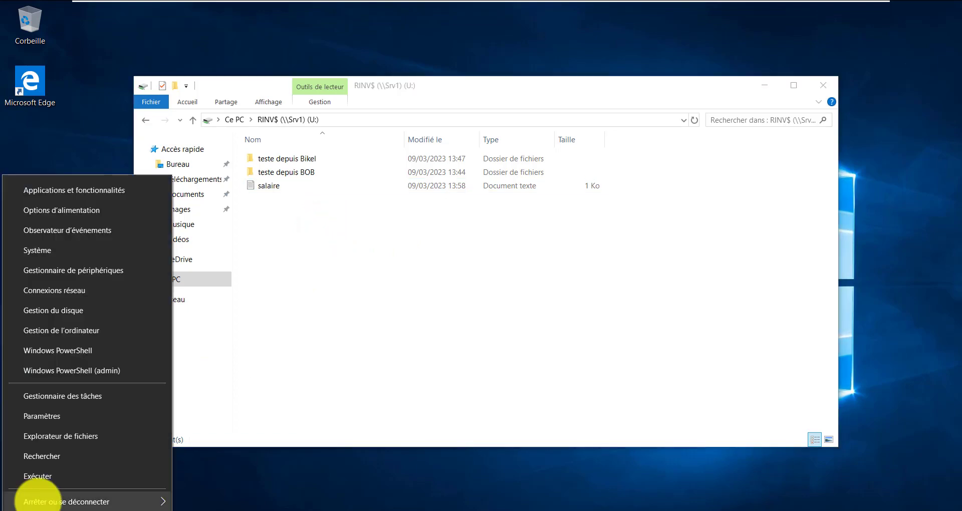
{"action": "mouse_move", "coordinate": [162, 501]}
{"action": "left_click", "coordinate": [232, 439]}
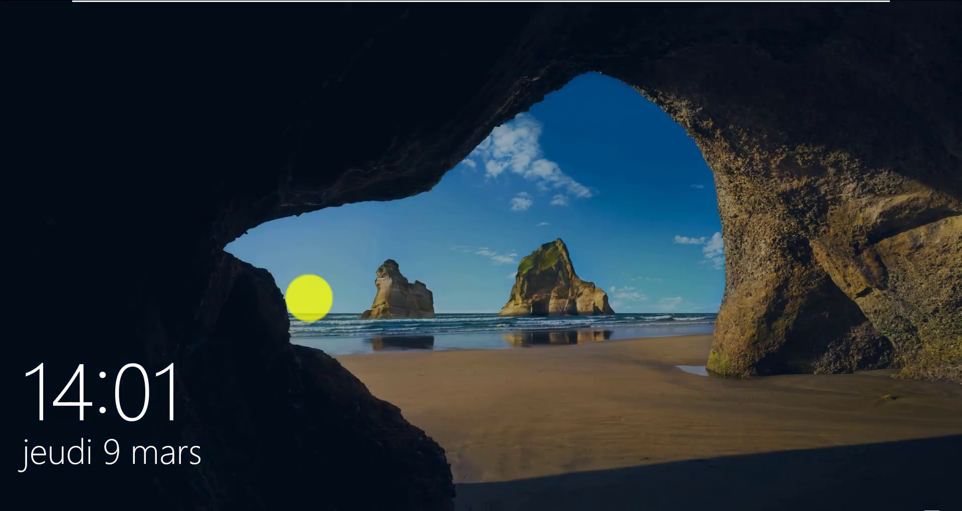
Open the Autre utilisateur sign-in form, then check an ADMINISTRATEUR account on the server
{"action": "left_click", "coordinate": [198, 369]}
{"action": "left_click", "coordinate": [441, 321]}
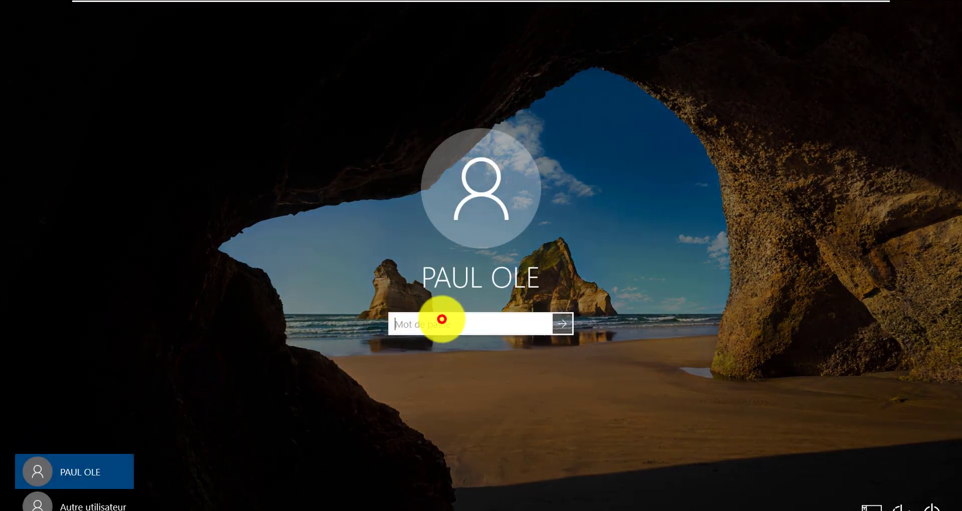
{"action": "left_click", "coordinate": [71, 505]}
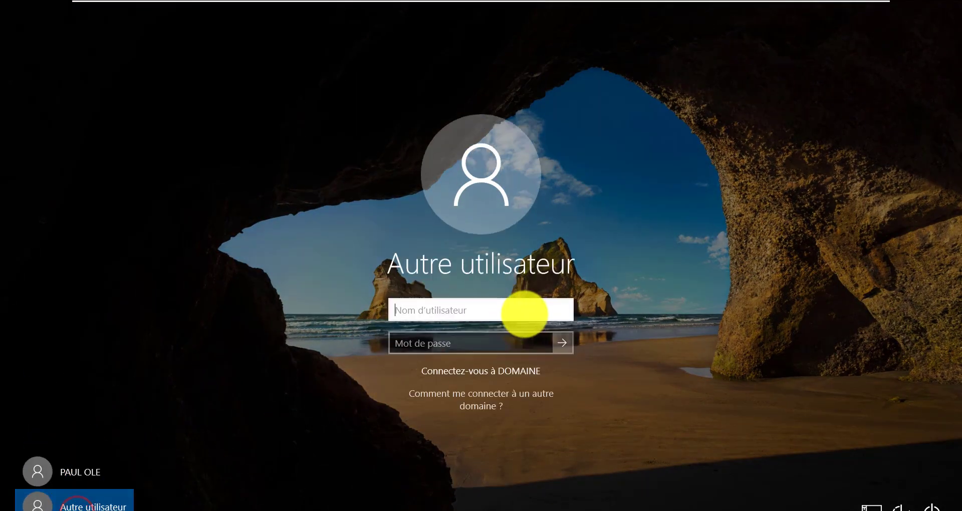
{"action": "left_click", "coordinate": [525, 313]}
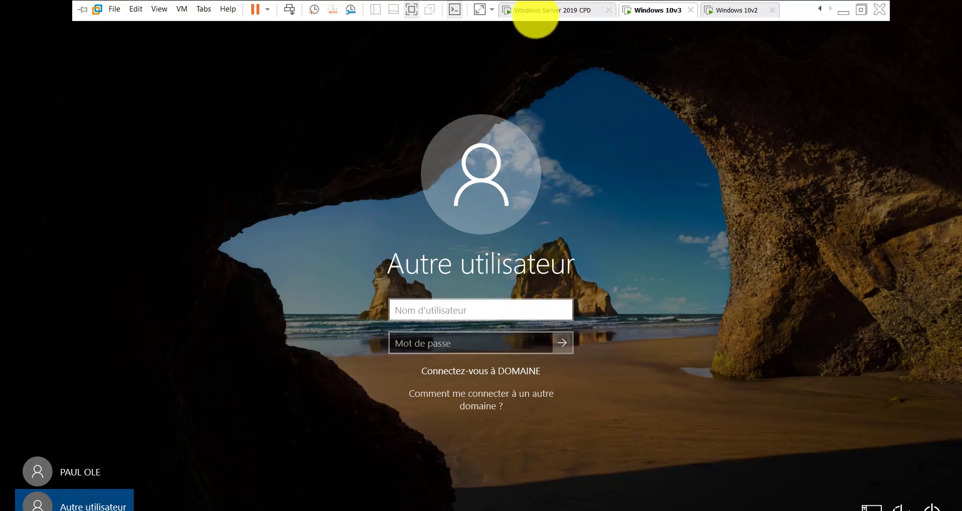
{"action": "left_click", "coordinate": [536, 10]}
{"action": "left_click", "coordinate": [471, 150]}
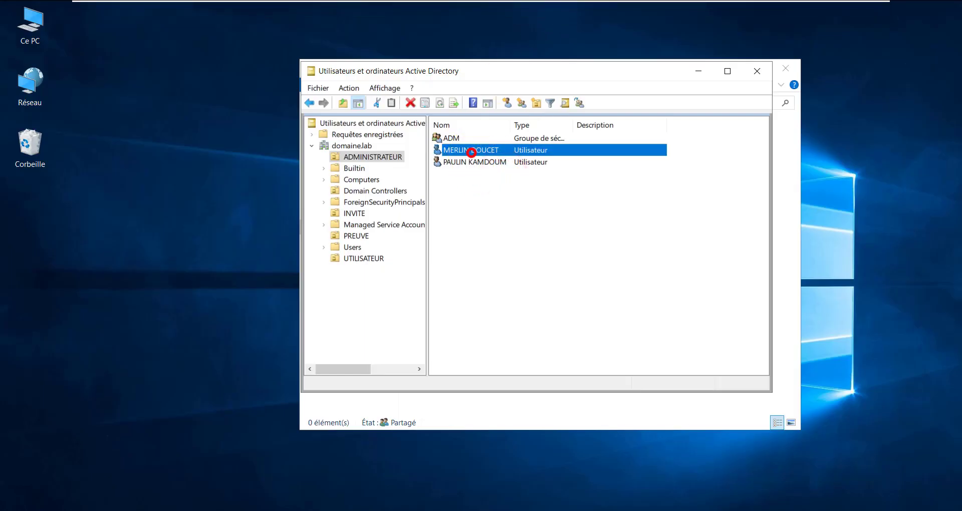
Sign in on Windows 10v3 with an ADMINISTRATEUR-unit domain user name and password
{"action": "left_click", "coordinate": [655, 10]}
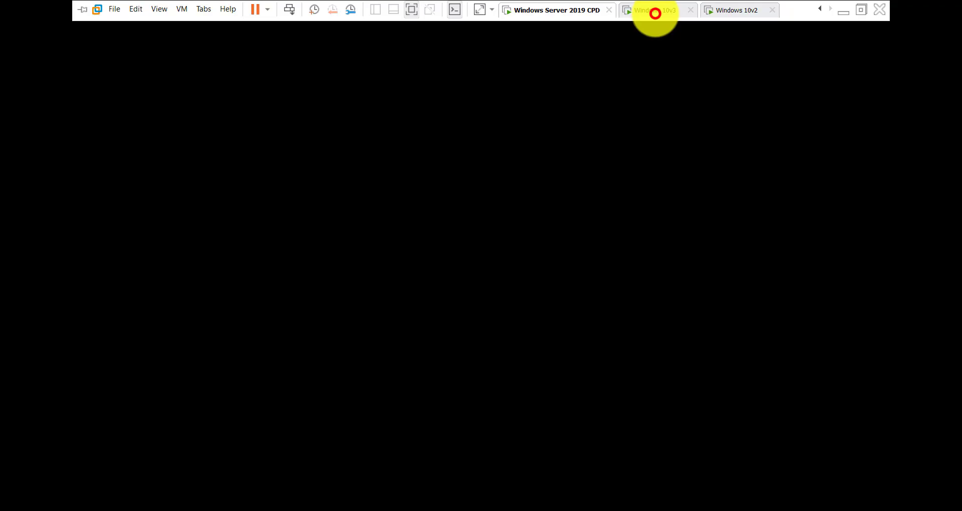
{"action": "left_click", "coordinate": [464, 315]}
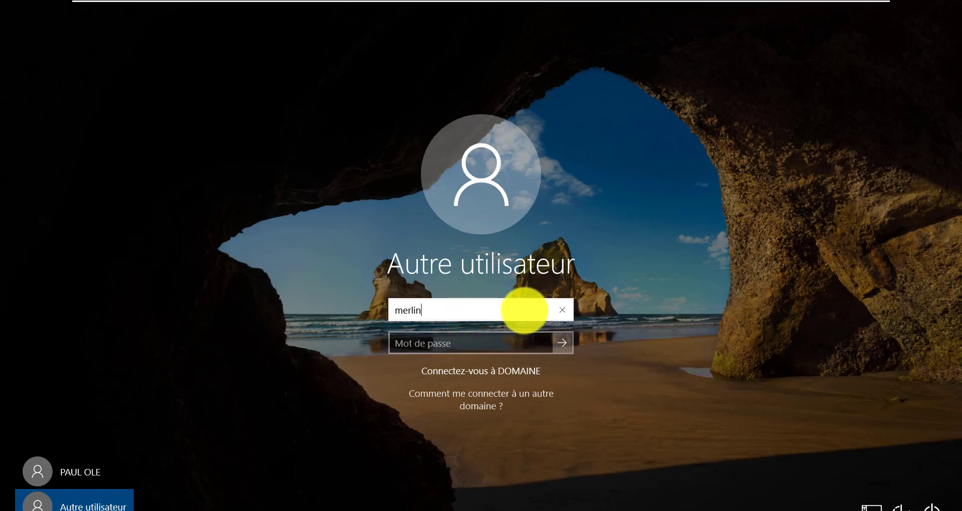
{"action": "key", "text": "Tab"}
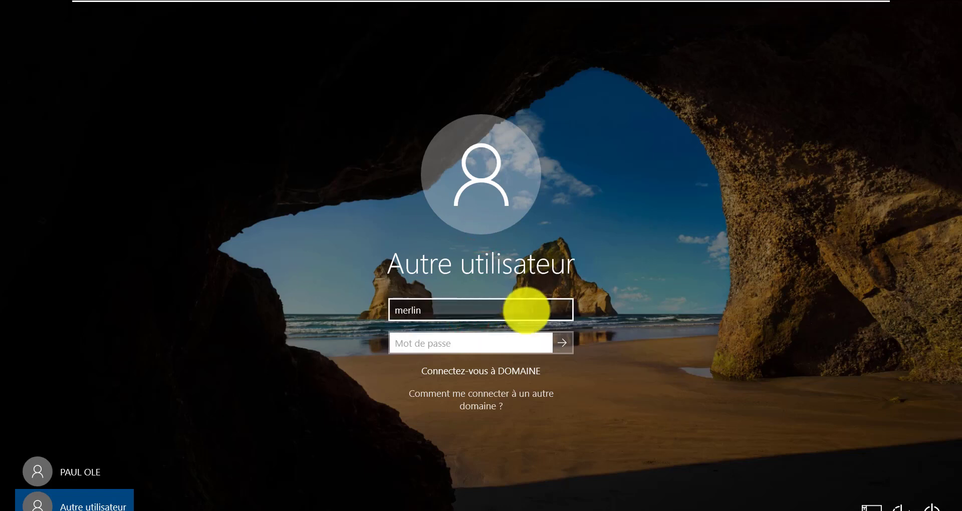
{"action": "type", "text": "*"}
{"action": "key", "text": "Return"}
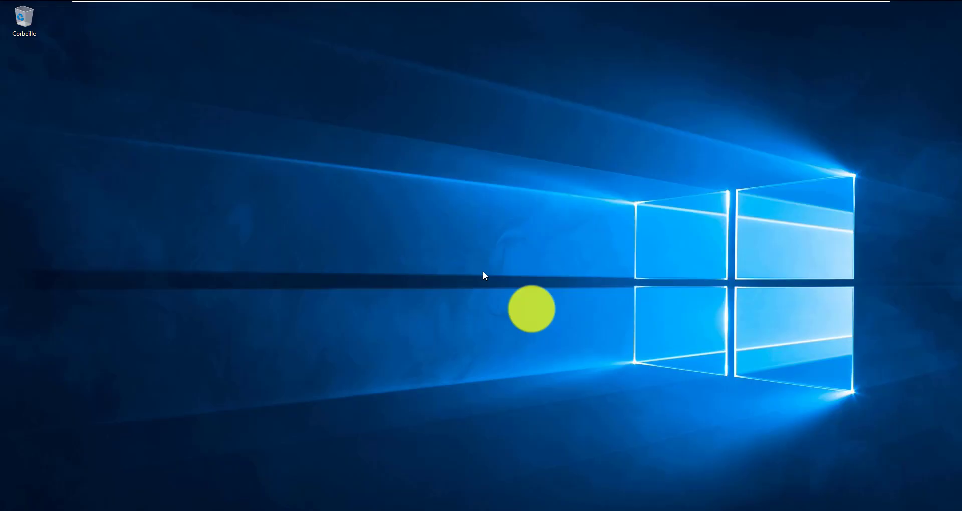
Open Ce PC in File Explorer and highlight the RADM$ (U:) and RINV$ (V:) network drives
{"action": "left_click_drag", "start_coordinate": [366, 120], "coordinate": [340, 142]}
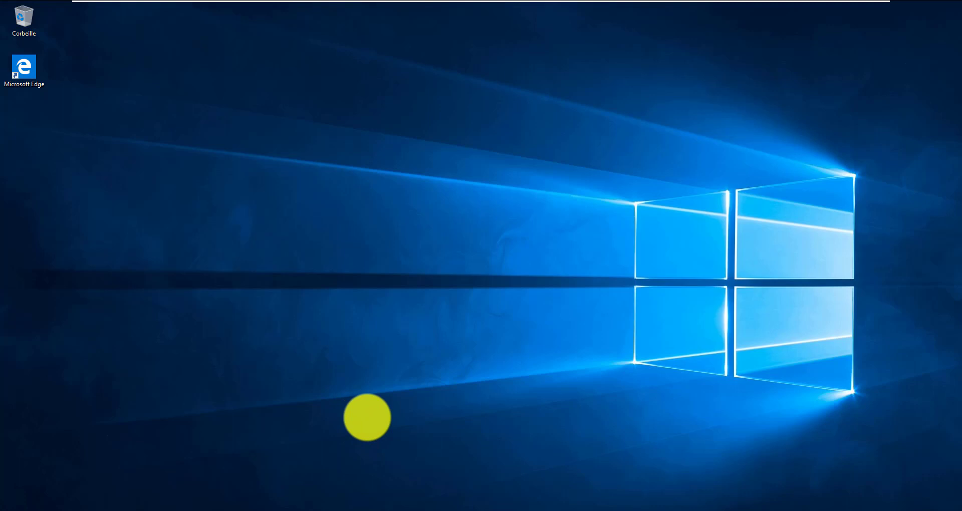
{"action": "key", "text": "super+e"}
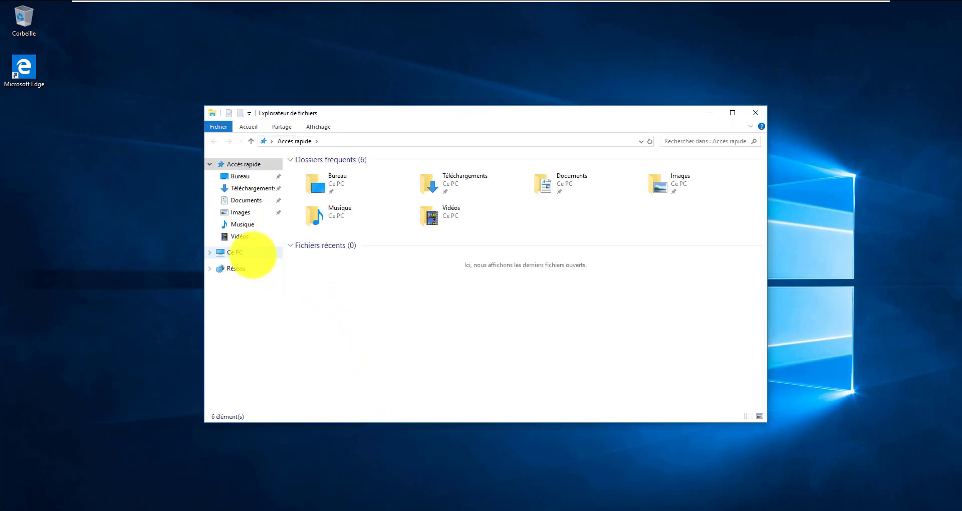
{"action": "left_click", "coordinate": [253, 255]}
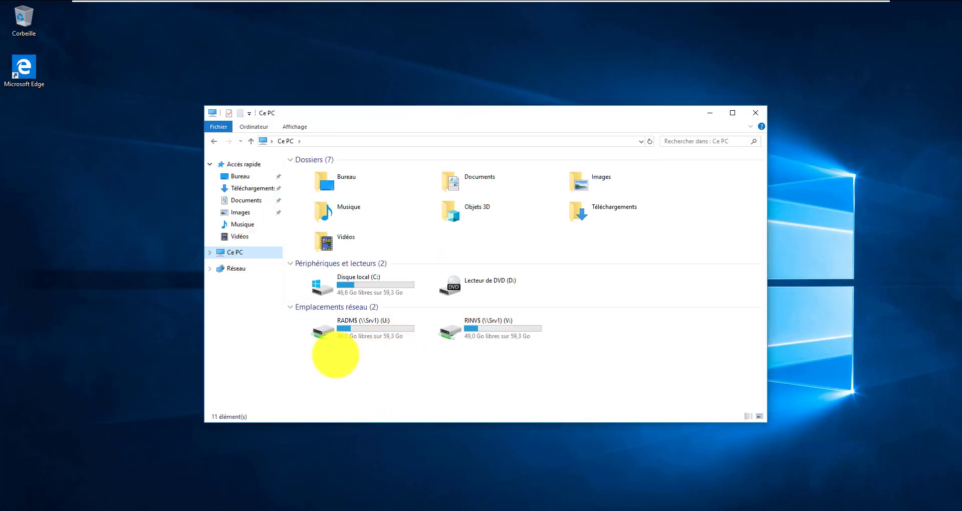
{"action": "left_click", "coordinate": [336, 354]}
{"action": "left_click_drag", "start_coordinate": [361, 350], "coordinate": [521, 321]}
{"action": "left_click", "coordinate": [389, 389]}
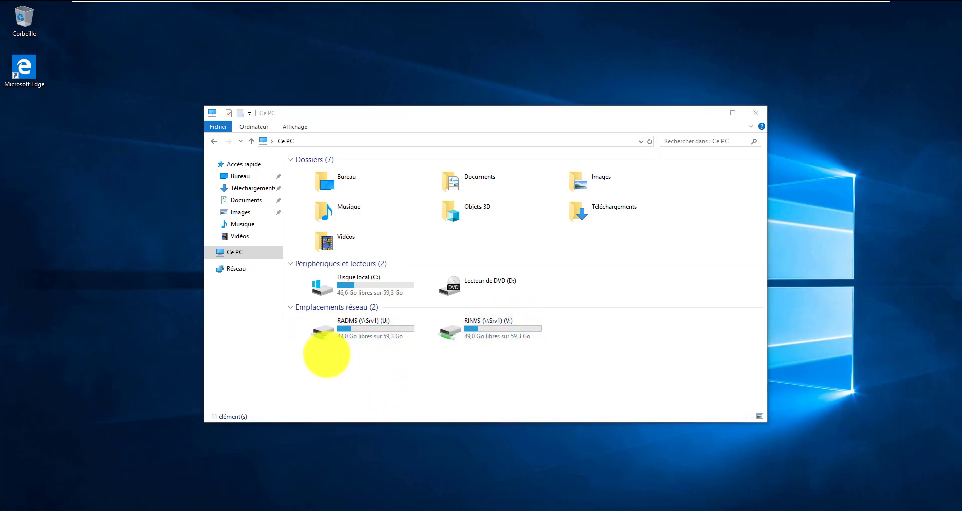
{"action": "left_click_drag", "start_coordinate": [327, 354], "coordinate": [576, 326]}
{"action": "left_click", "coordinate": [462, 380]}
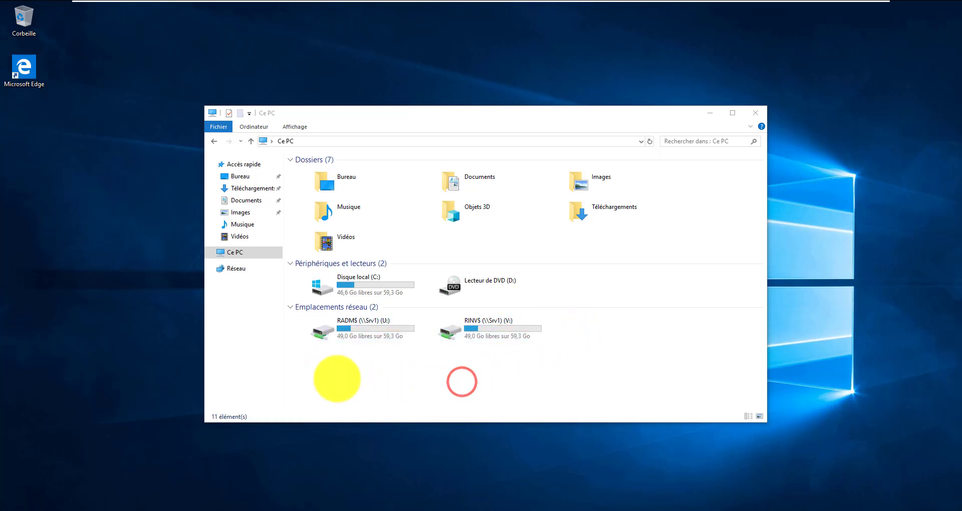
{"action": "left_click_drag", "start_coordinate": [332, 380], "coordinate": [530, 338]}
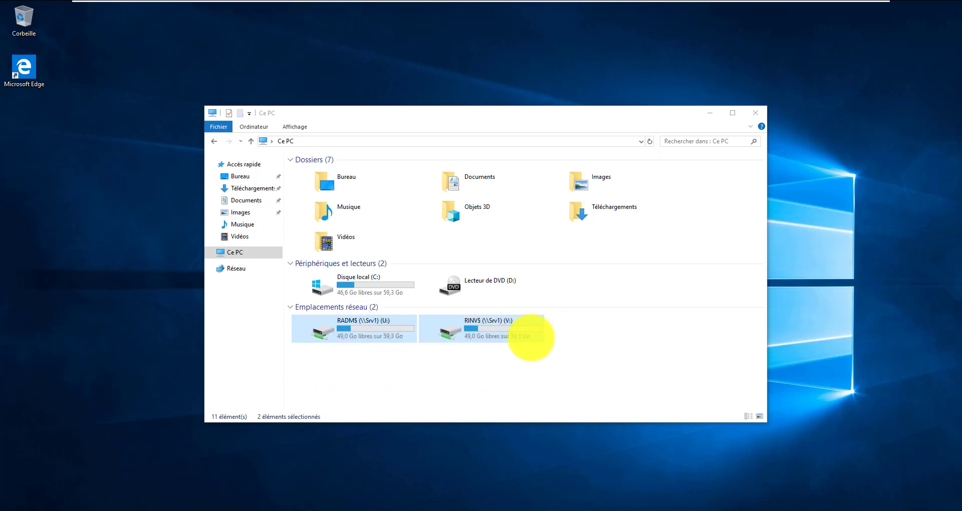
{"action": "left_click", "coordinate": [456, 386]}
{"action": "mouse_move", "coordinate": [623, 3]}
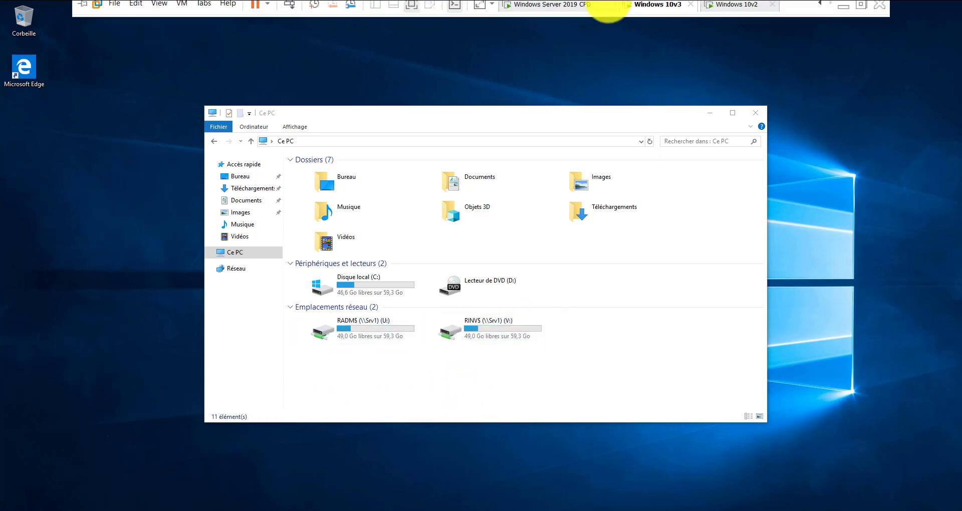
{"action": "left_click", "coordinate": [660, 2]}
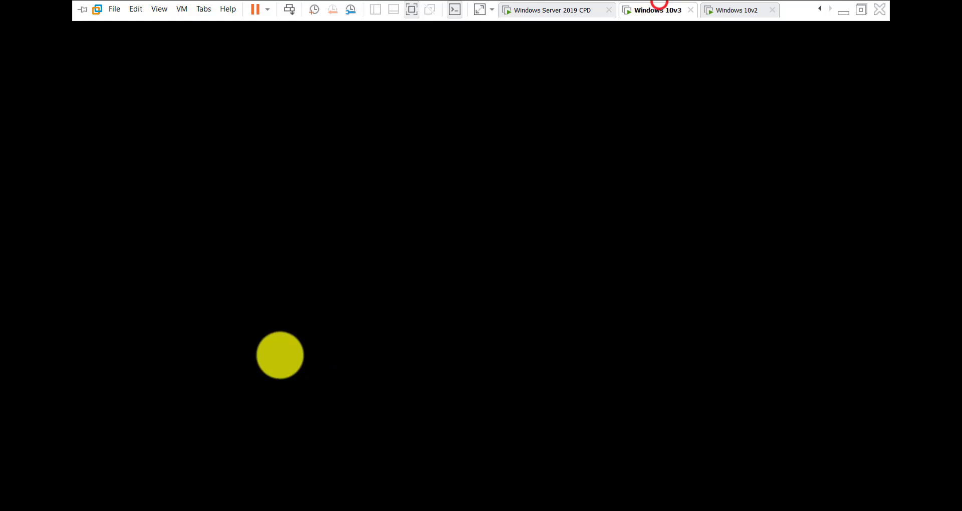
Sign the domain user out of Windows 10v3 via the Start power-user menu
{"action": "right_click", "coordinate": [47, 481]}
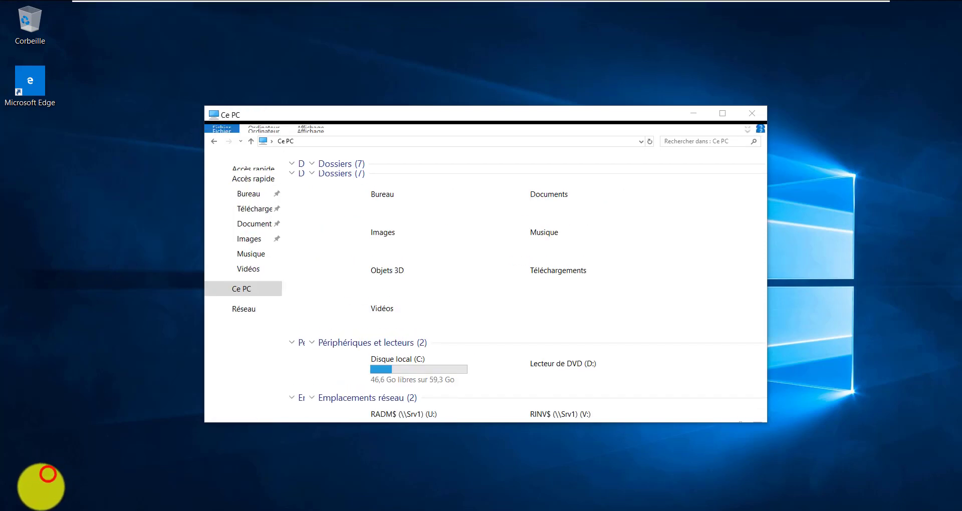
{"action": "mouse_move", "coordinate": [118, 504]}
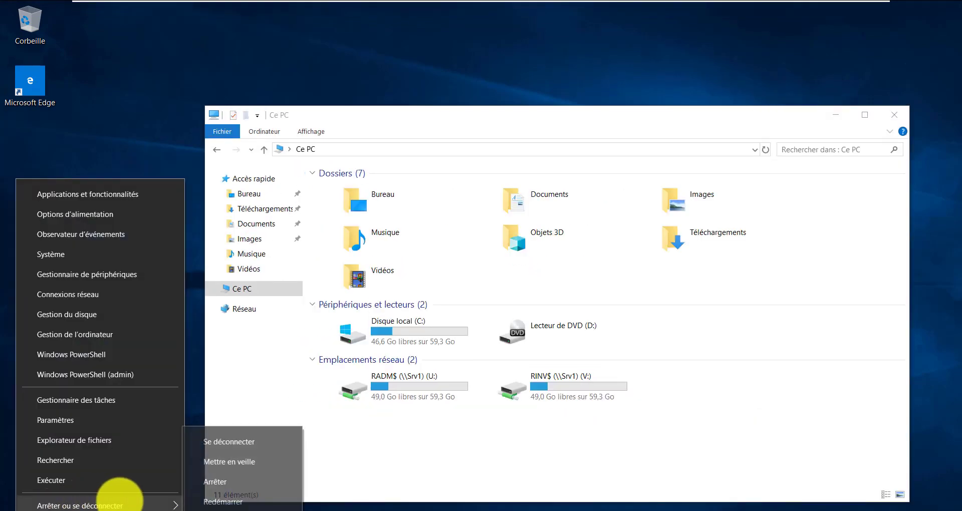
{"action": "left_click", "coordinate": [230, 441]}
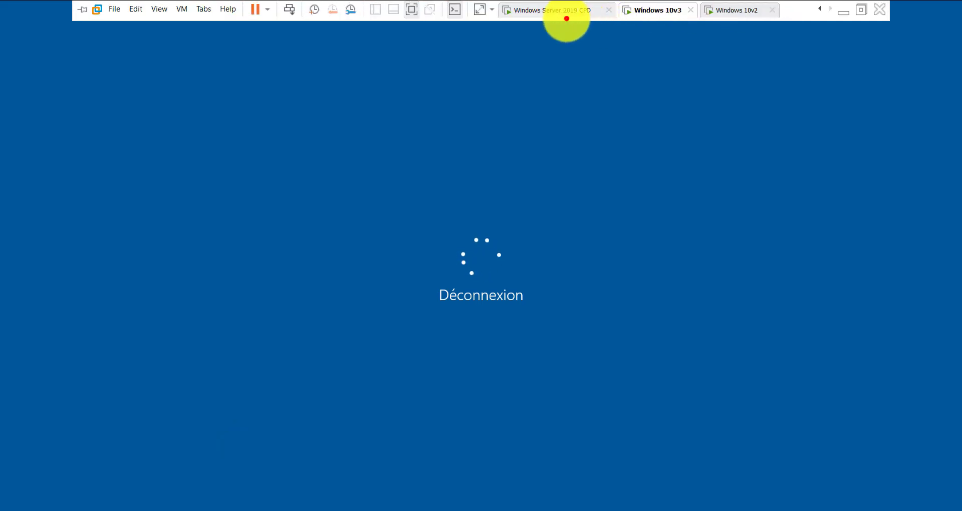
Select the next ADMINISTRATEUR user on the server, then return to the client's sign-in screen
{"action": "left_click", "coordinate": [565, 15]}
{"action": "left_click", "coordinate": [546, 10]}
{"action": "left_click", "coordinate": [595, 198]}
{"action": "left_click", "coordinate": [503, 180]}
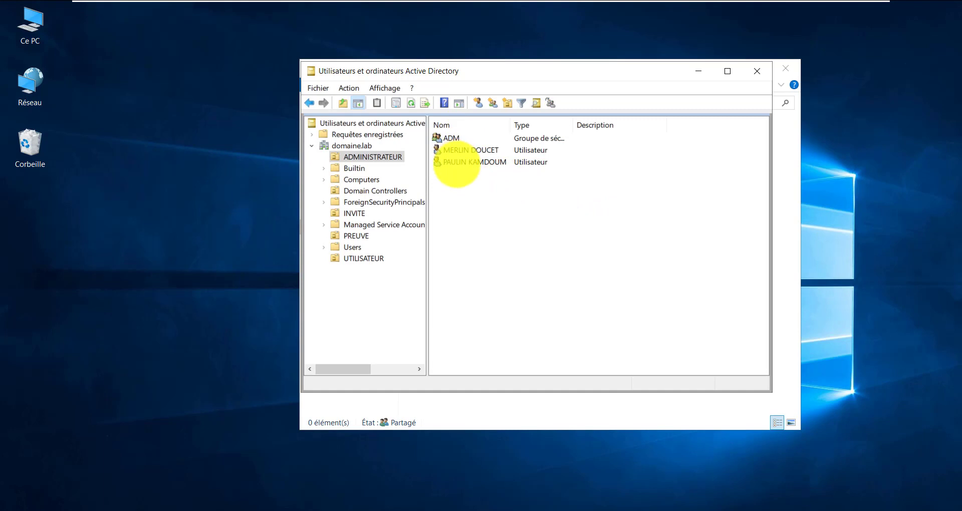
{"action": "left_click", "coordinate": [455, 163]}
{"action": "mouse_move", "coordinate": [483, 3]}
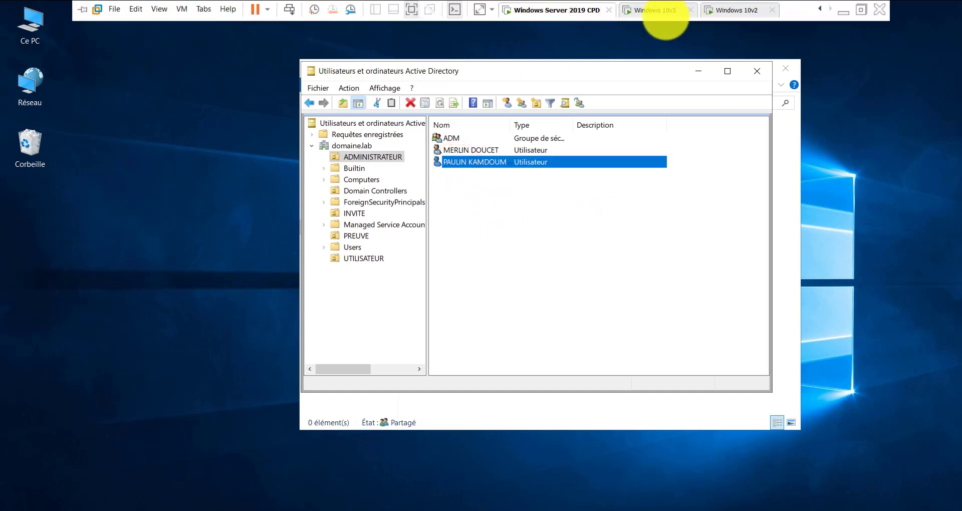
{"action": "left_click", "coordinate": [645, 11]}
{"action": "left_click", "coordinate": [349, 441]}
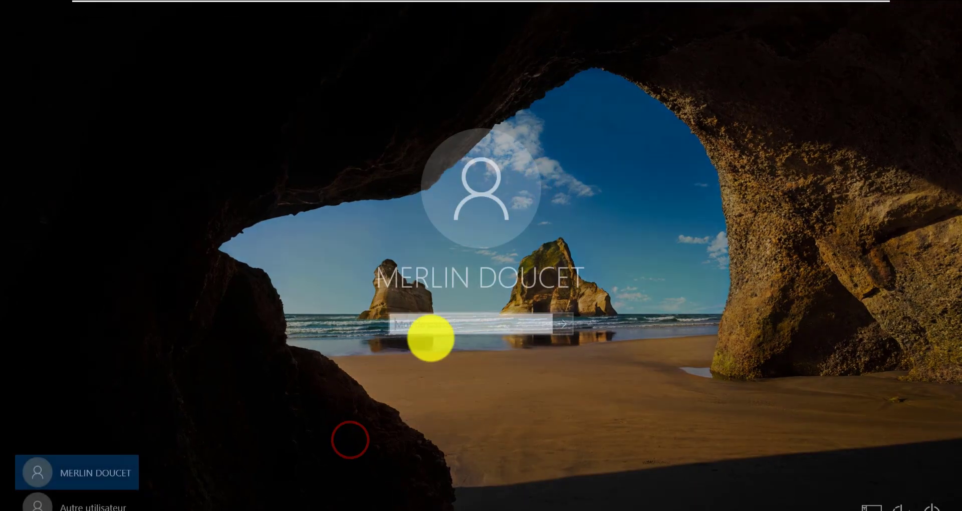
Choose Autre utilisateur and sign in with the next domain user's name and password
{"action": "left_click", "coordinate": [90, 507]}
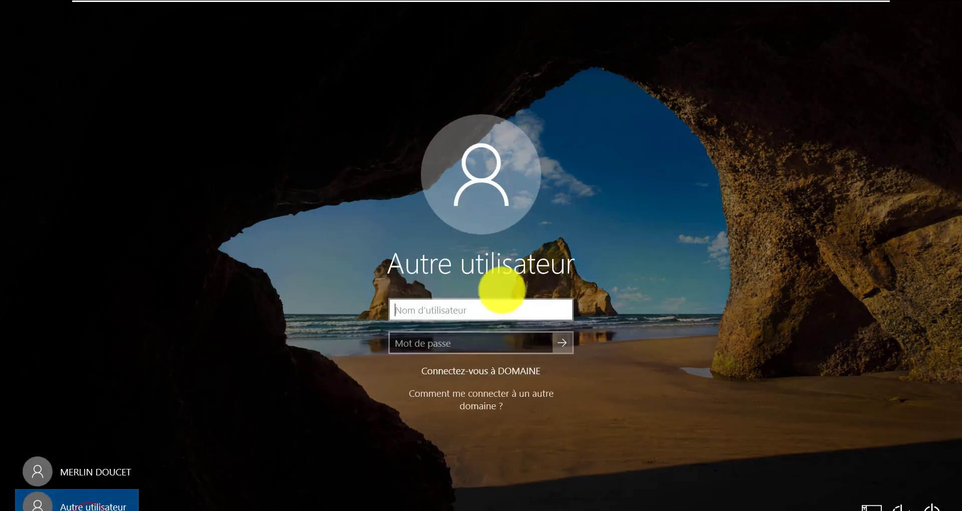
{"action": "left_click", "coordinate": [501, 310]}
{"action": "type", "text": "paulin"}
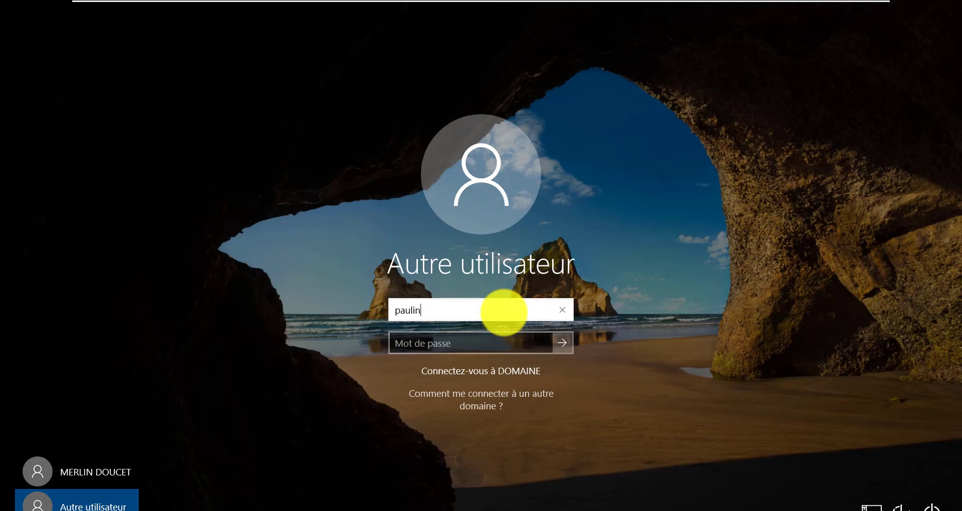
{"action": "key", "text": "Tab"}
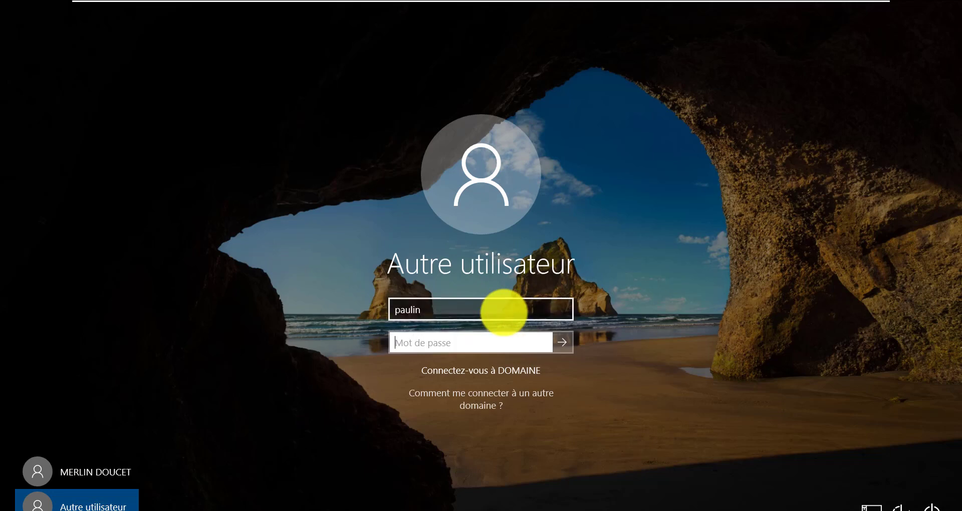
{"action": "type", "text": "••"}
{"action": "key", "text": "Return"}
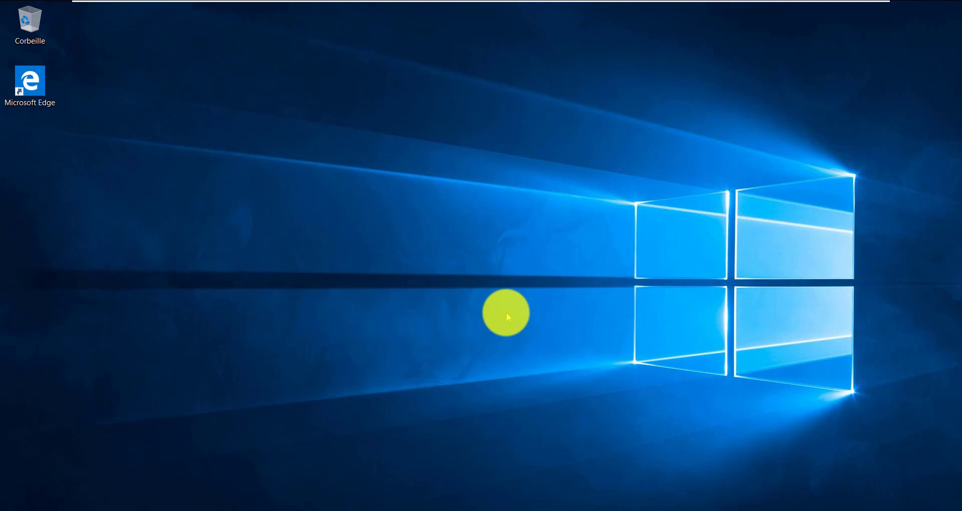
Refresh the desktop and open File Explorer on Ce PC
{"action": "right_click", "coordinate": [453, 104]}
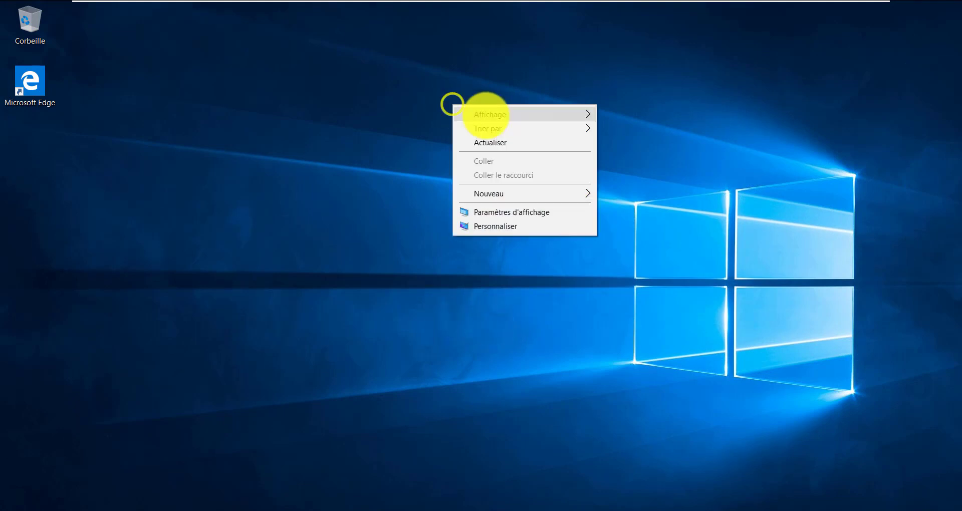
{"action": "left_click", "coordinate": [544, 143]}
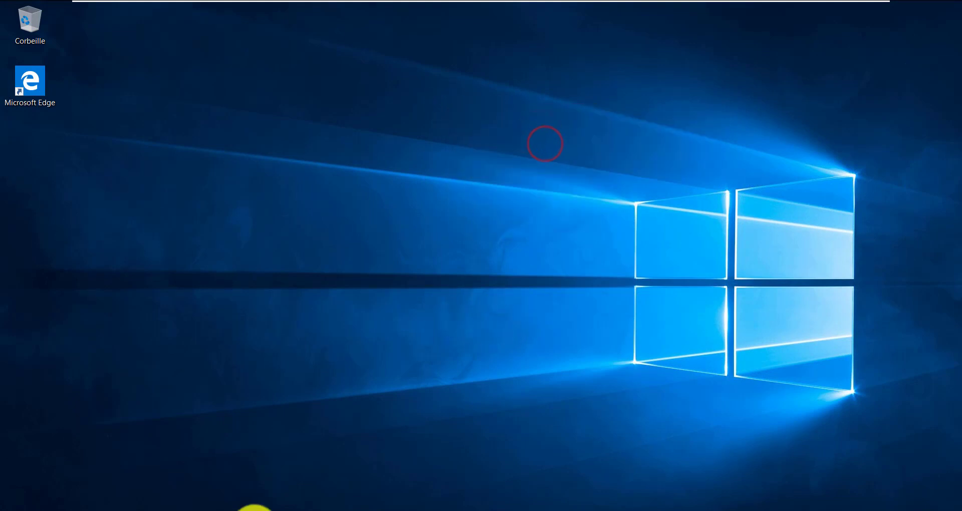
{"action": "left_click", "coordinate": [325, 510]}
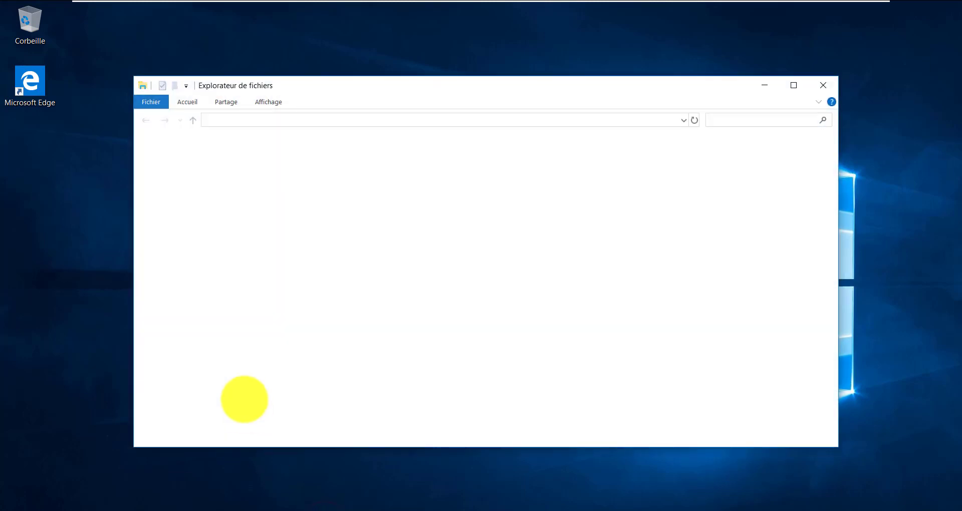
{"action": "left_click", "coordinate": [168, 280]}
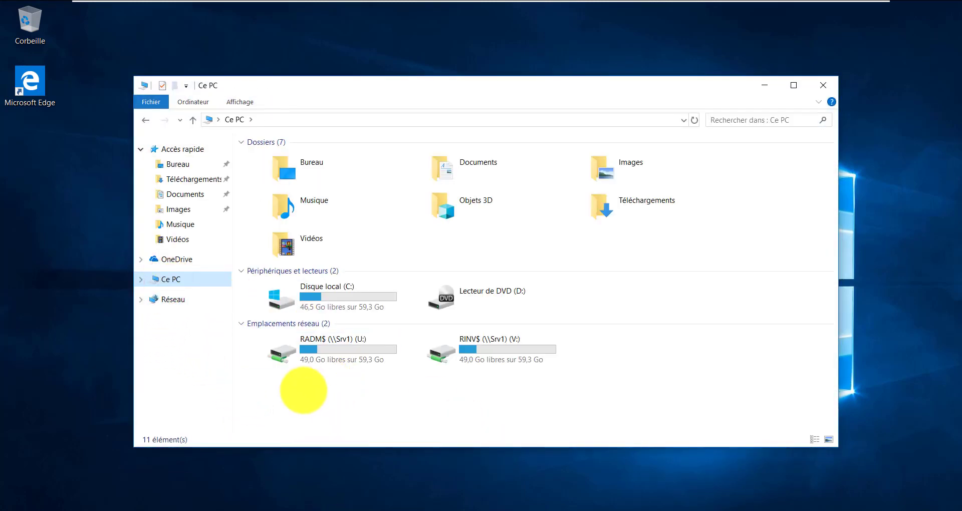
Open the RINV$ (\\Srv1) (V:) drive and select its teste depuis BOB and teste depuis Bikel folders
{"action": "left_click_drag", "start_coordinate": [295, 387], "coordinate": [546, 350]}
{"action": "left_click", "coordinate": [511, 359]}
{"action": "left_click", "coordinate": [474, 378]}
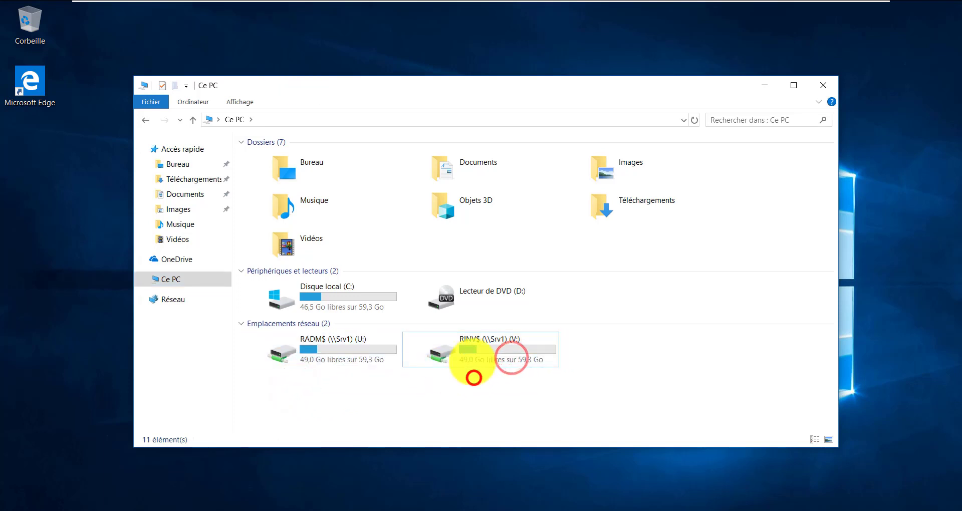
{"action": "double_click", "coordinate": [509, 339]}
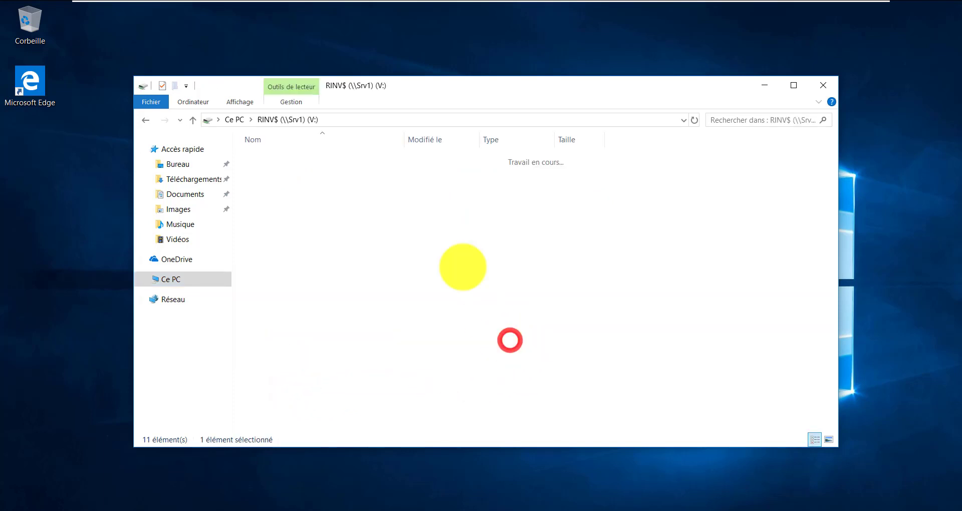
{"action": "left_click", "coordinate": [298, 172]}
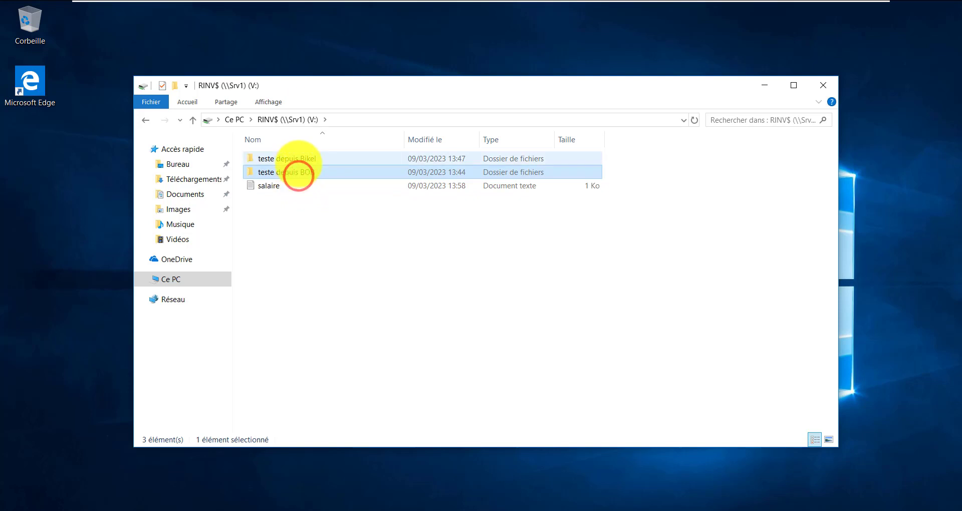
{"action": "left_click", "coordinate": [297, 159]}
{"action": "left_click", "coordinate": [304, 169]}
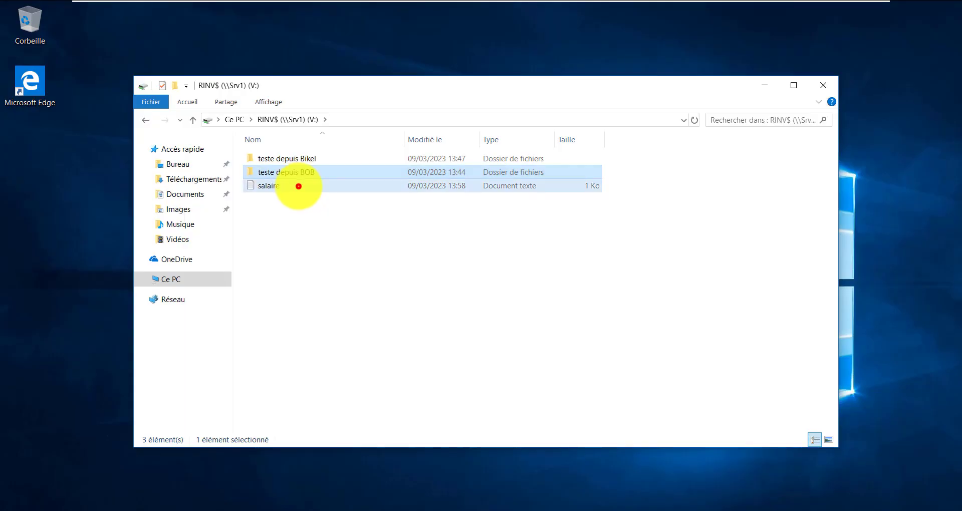
Change the year in salaire.txt from 2023 to 2028 and save the file
{"action": "double_click", "coordinate": [299, 187]}
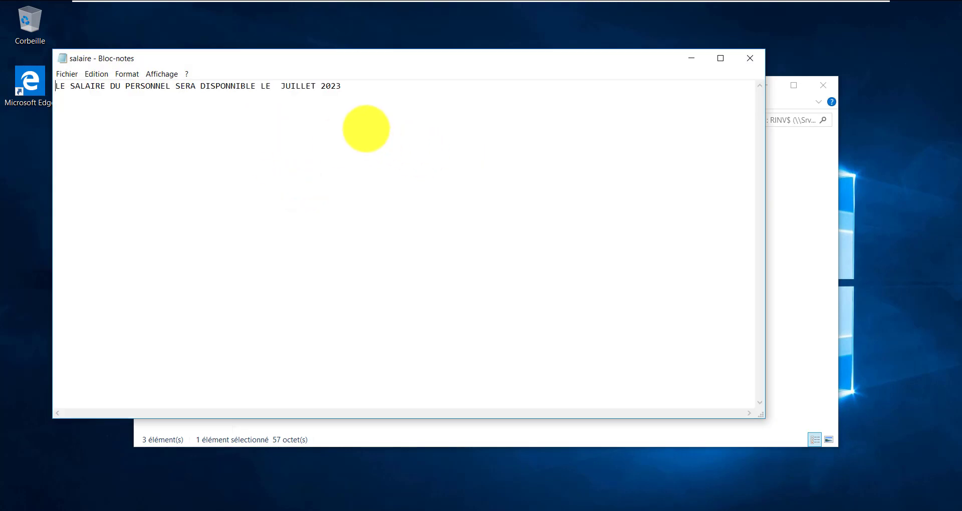
{"action": "left_click", "coordinate": [360, 84]}
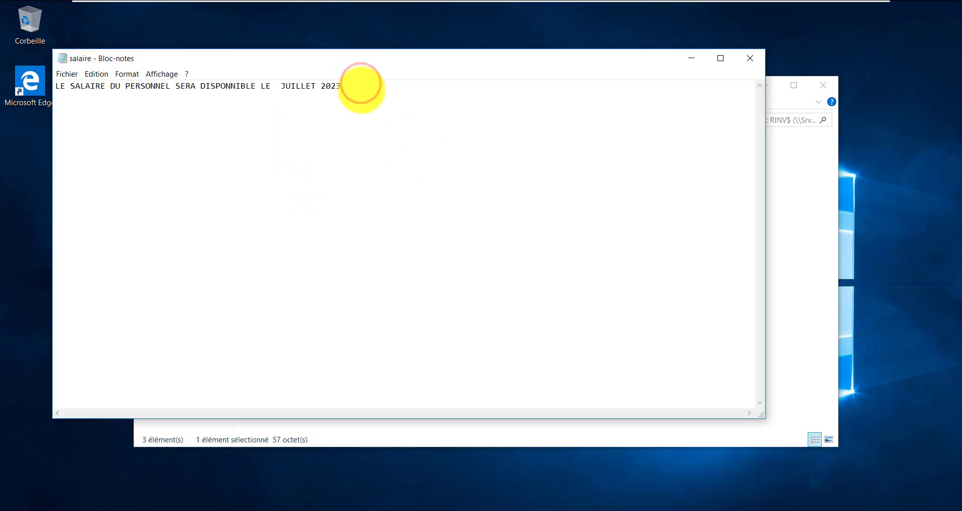
{"action": "key", "text": "BackSpace"}
{"action": "type", "text": "8"}
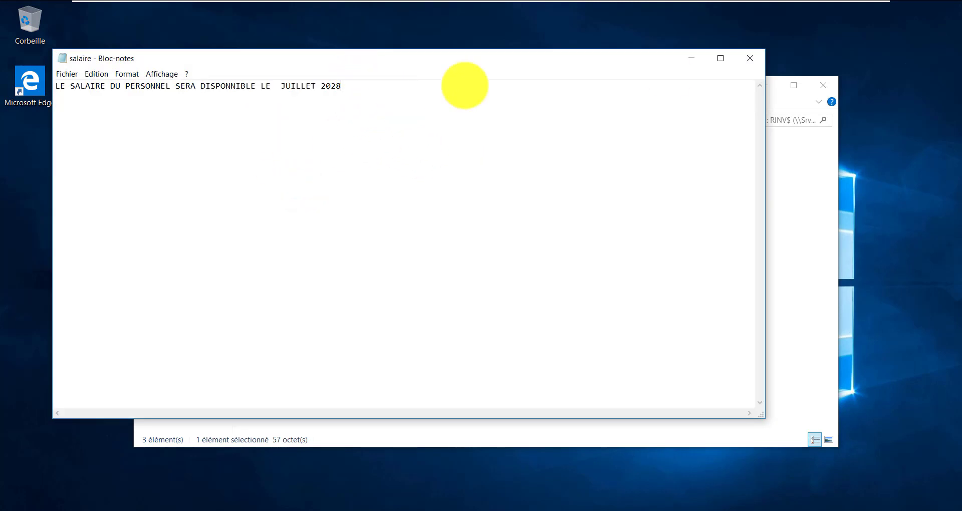
{"action": "left_click", "coordinate": [749, 57]}
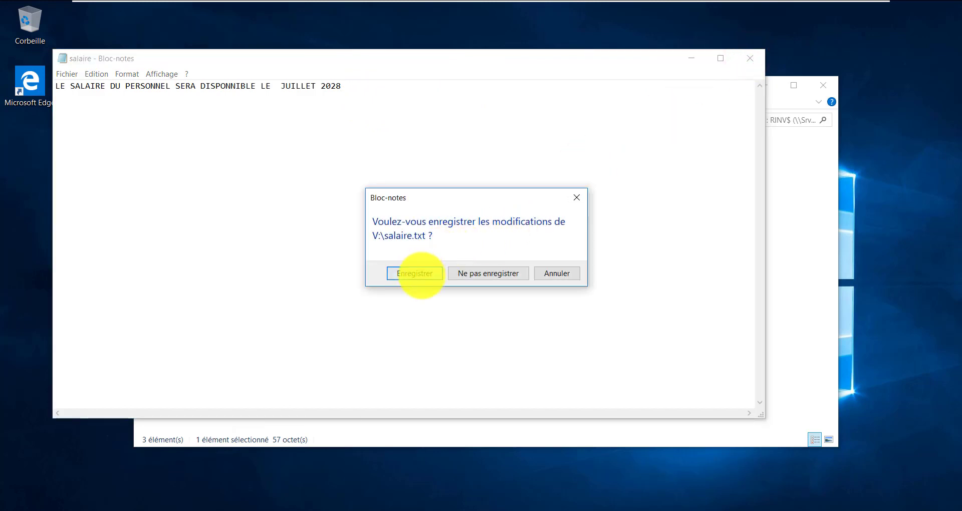
{"action": "left_click", "coordinate": [422, 276]}
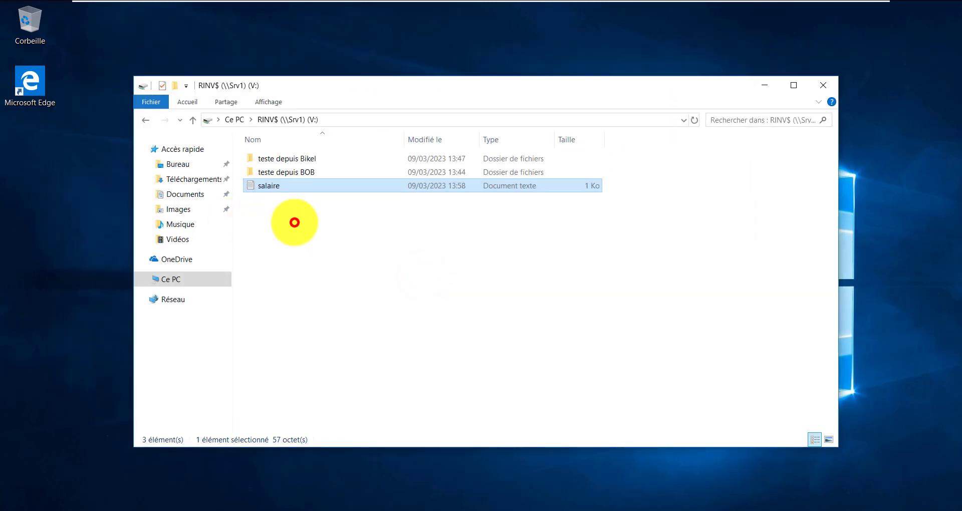
Select and deselect the three items on V:, then minimize VMware to reveal the GNS3 CD_DNS topology
{"action": "left_click", "coordinate": [295, 223]}
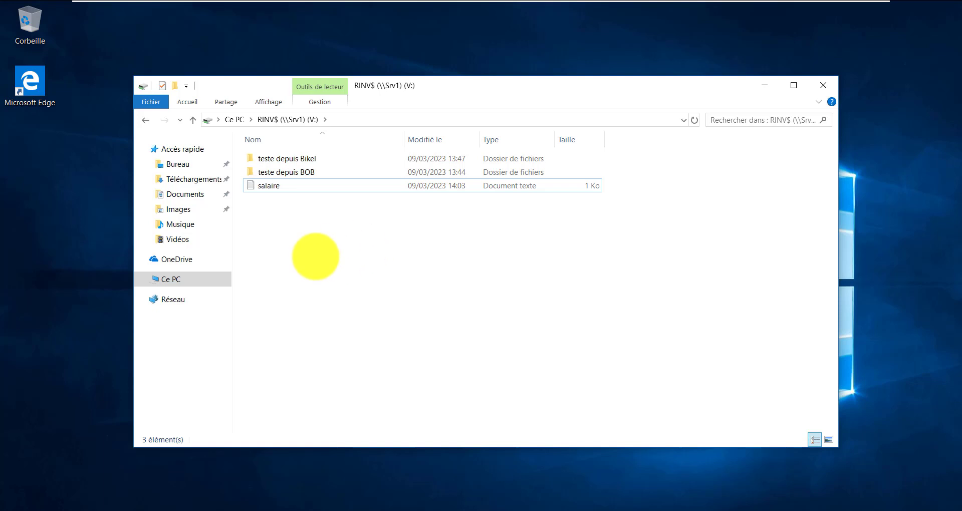
{"action": "left_click", "coordinate": [342, 270]}
{"action": "left_click_drag", "start_coordinate": [342, 269], "coordinate": [344, 172]}
{"action": "left_click", "coordinate": [365, 242]}
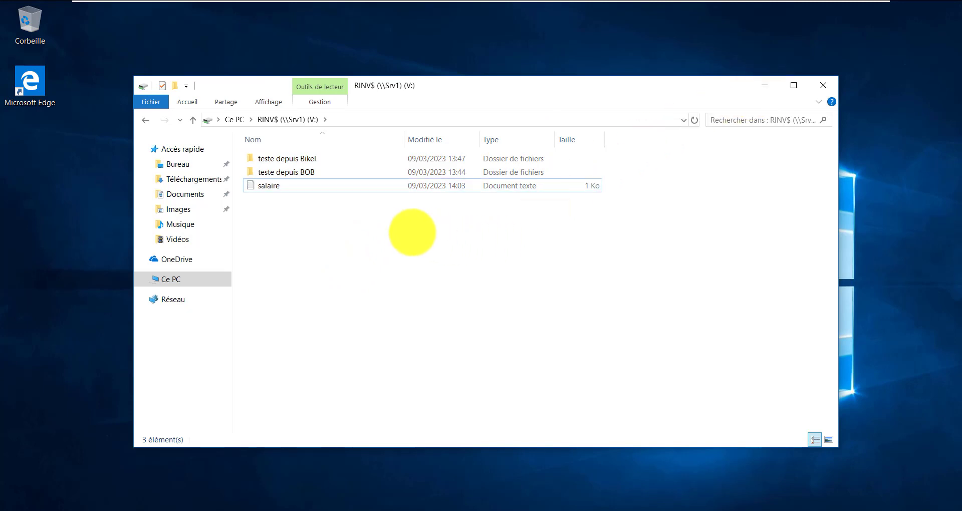
{"action": "mouse_move", "coordinate": [789, 1]}
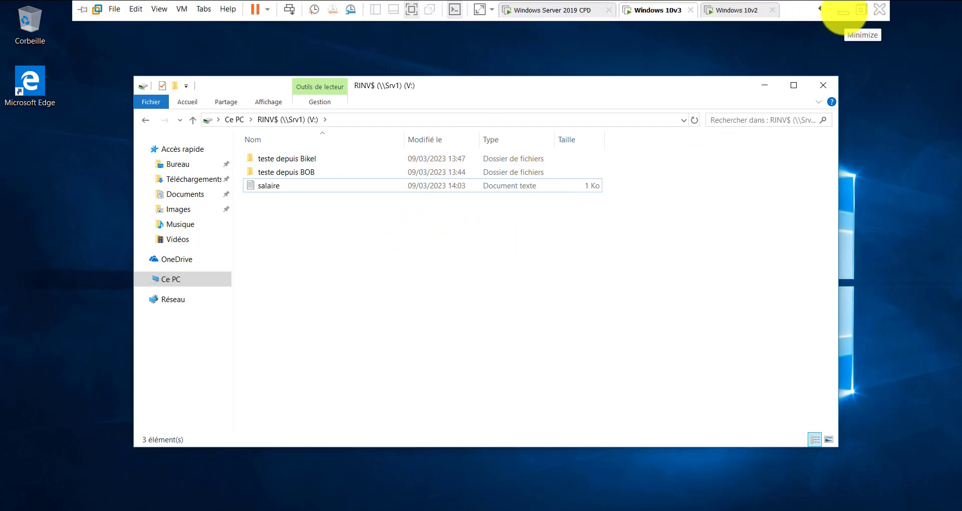
{"action": "left_click", "coordinate": [844, 12]}
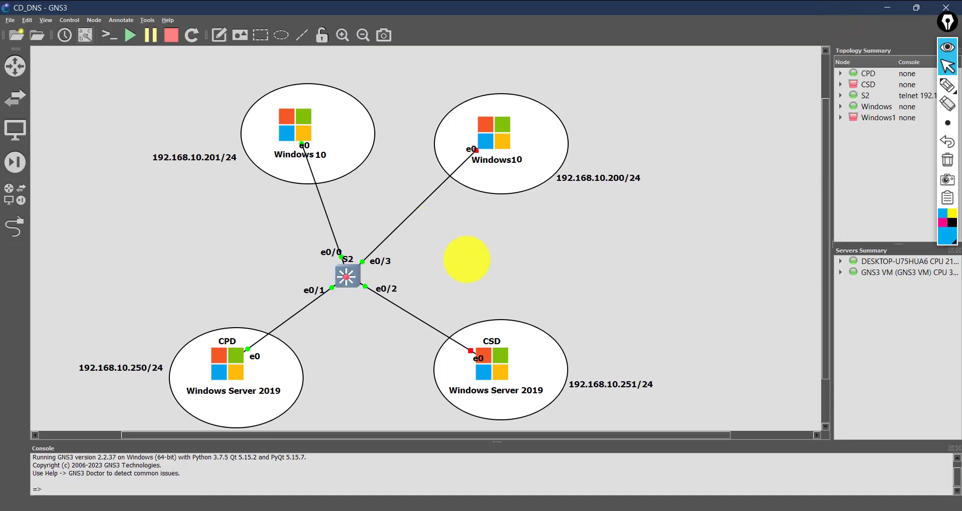
{"action": "left_click", "coordinate": [466, 259]}
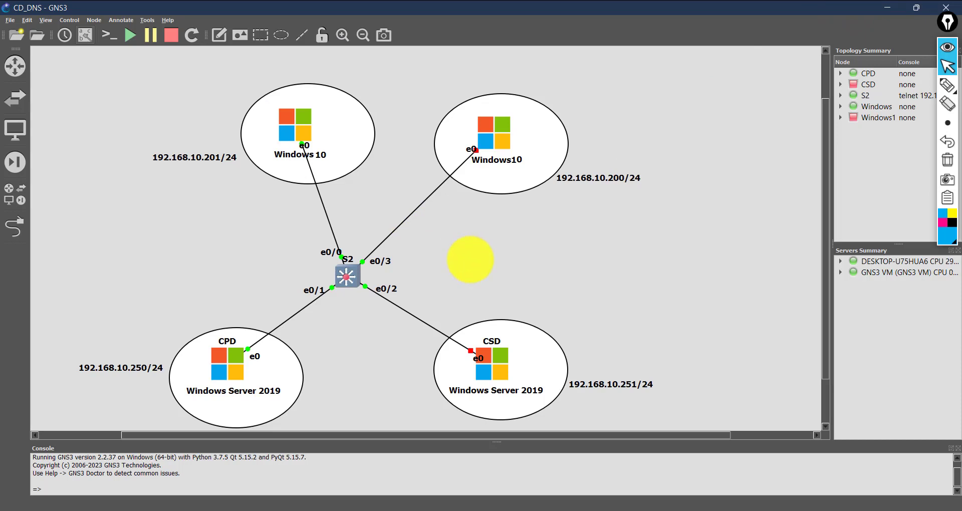